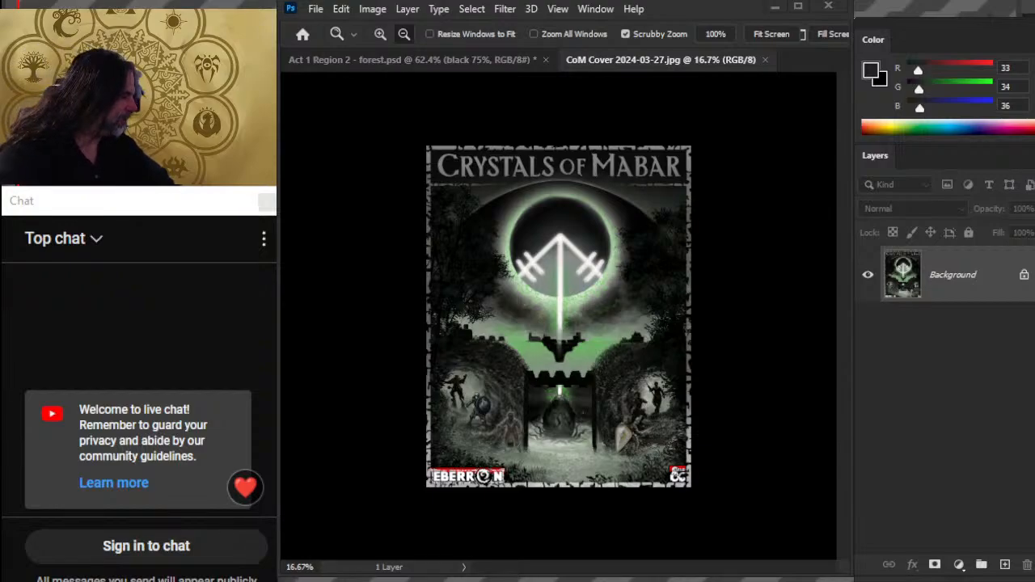
Step: Return to the open artwork in Photoshop and close the CoM Cover 2024-03-27.jpg image
key(super+Down)
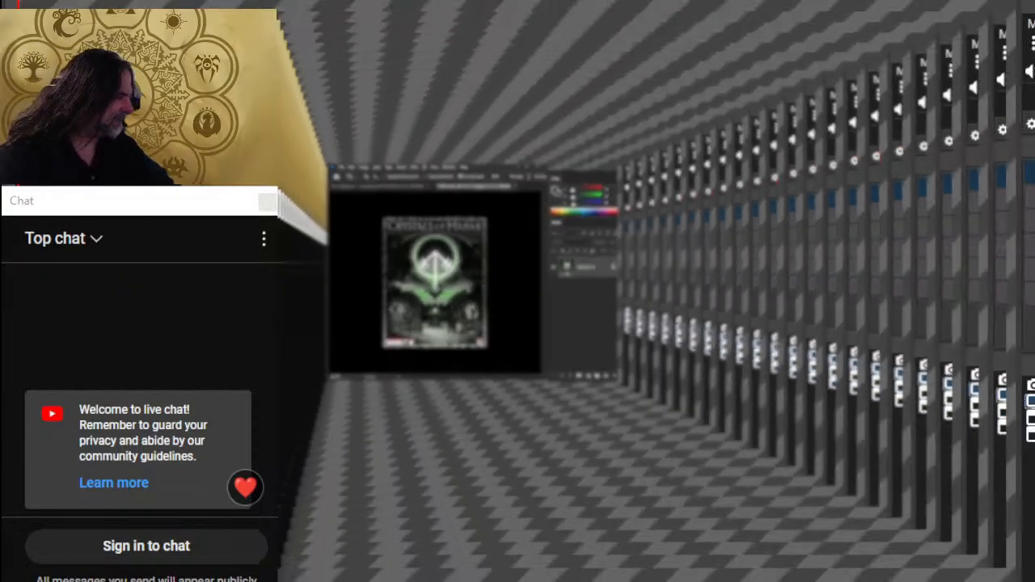
key(alt+Tab)
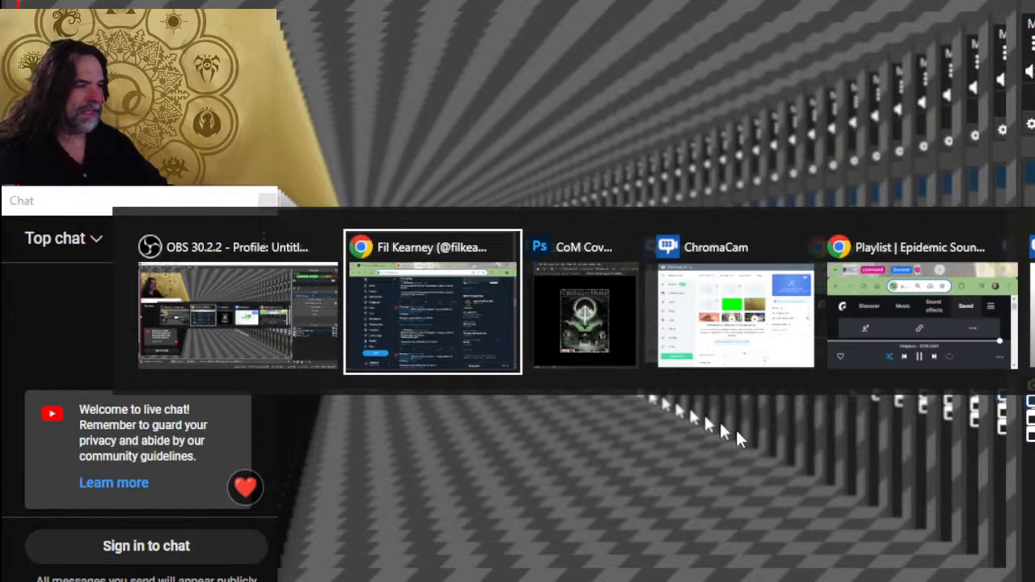
key(alt+Tab)
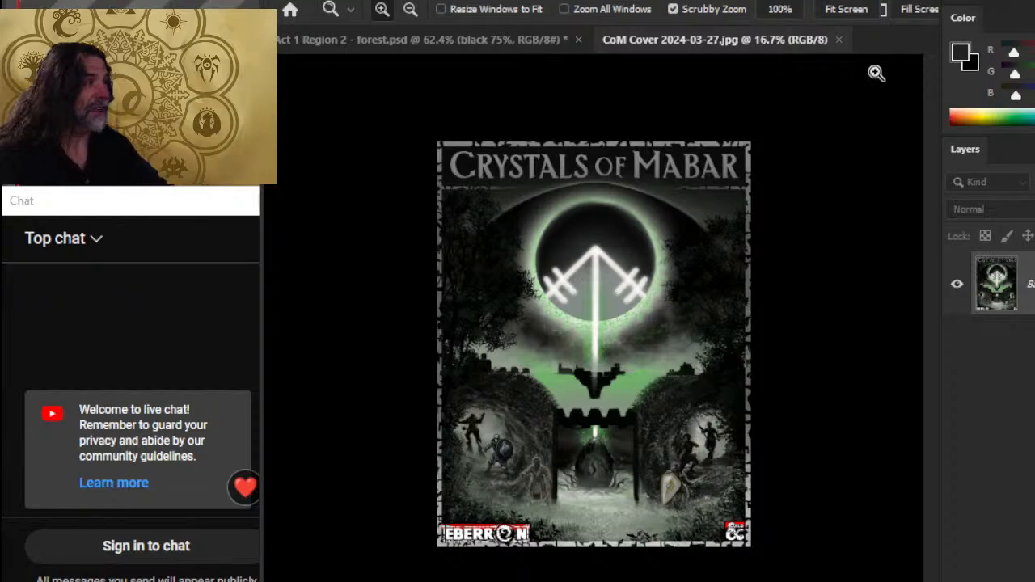
click(839, 39)
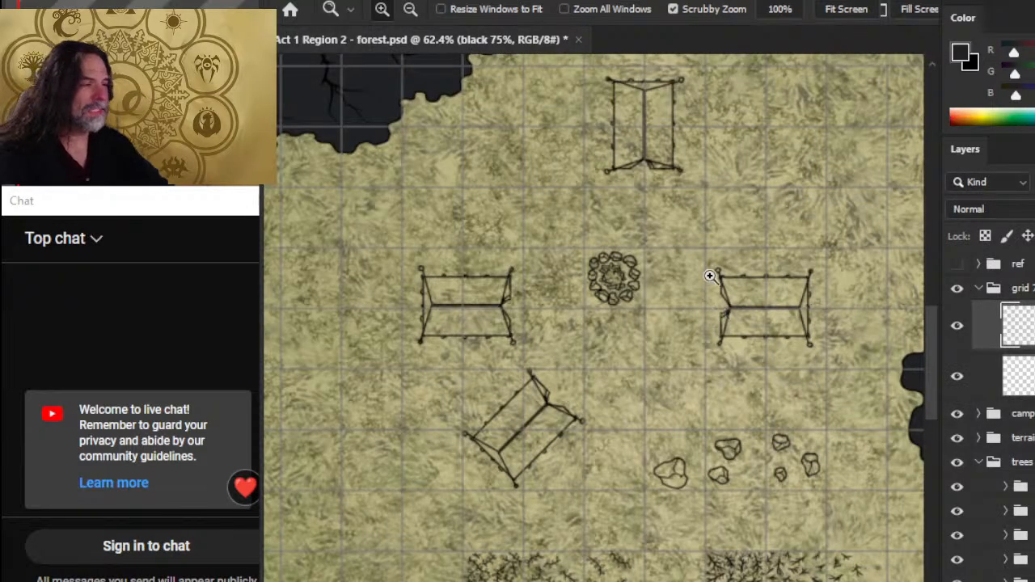
Step: Examine the trees and grass texture of the forest map, both overall and in close-up
scroll(688, 354, down, 5)
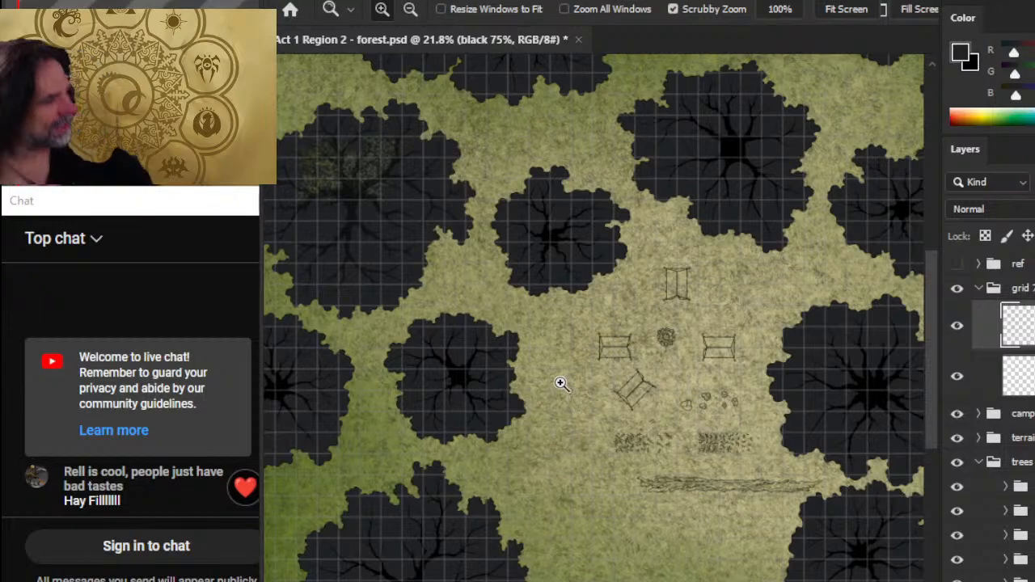
scroll(615, 363, down, 1)
scroll(671, 381, up, 1)
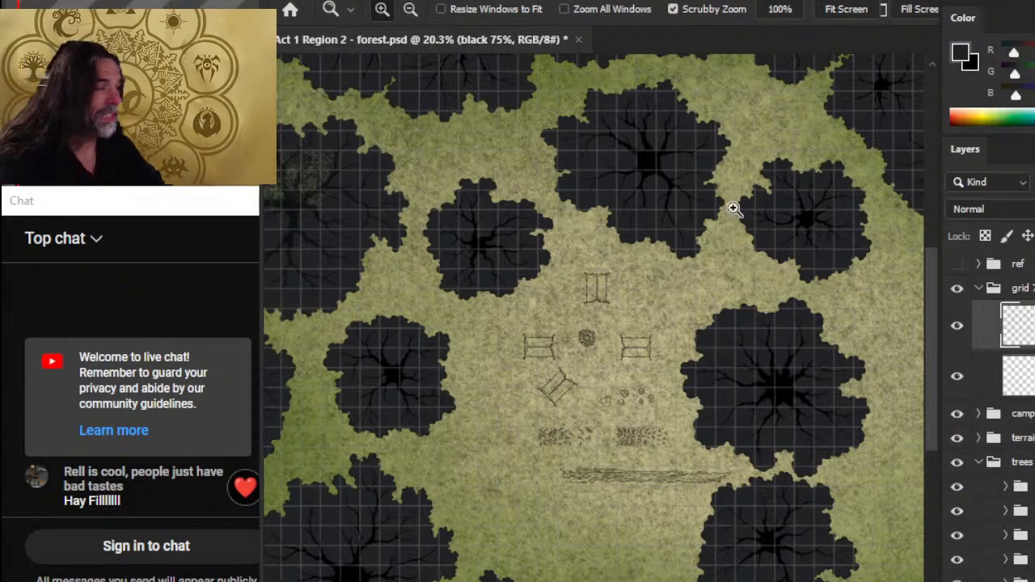
scroll(606, 485, down, 2)
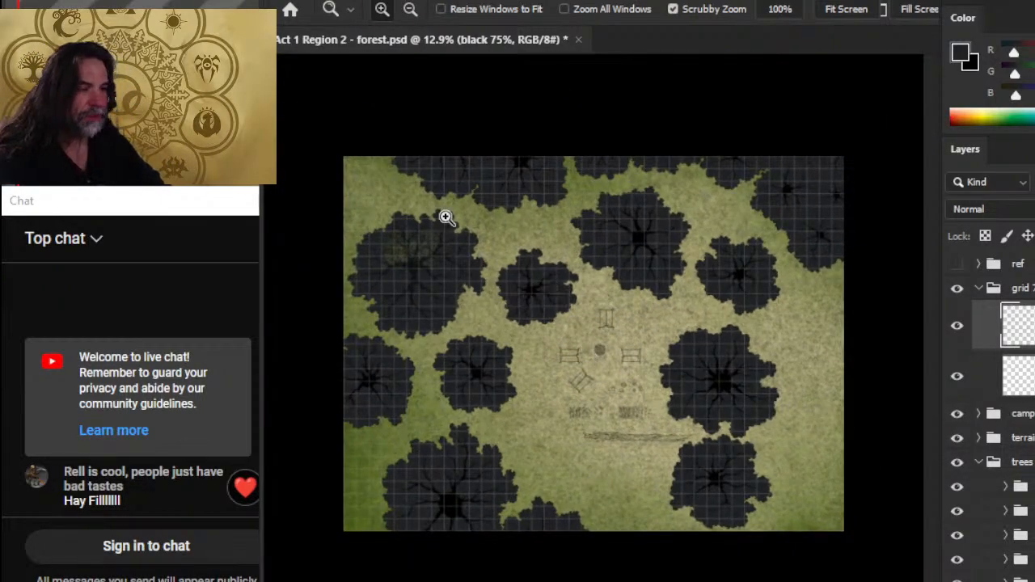
drag(466, 216, 561, 233)
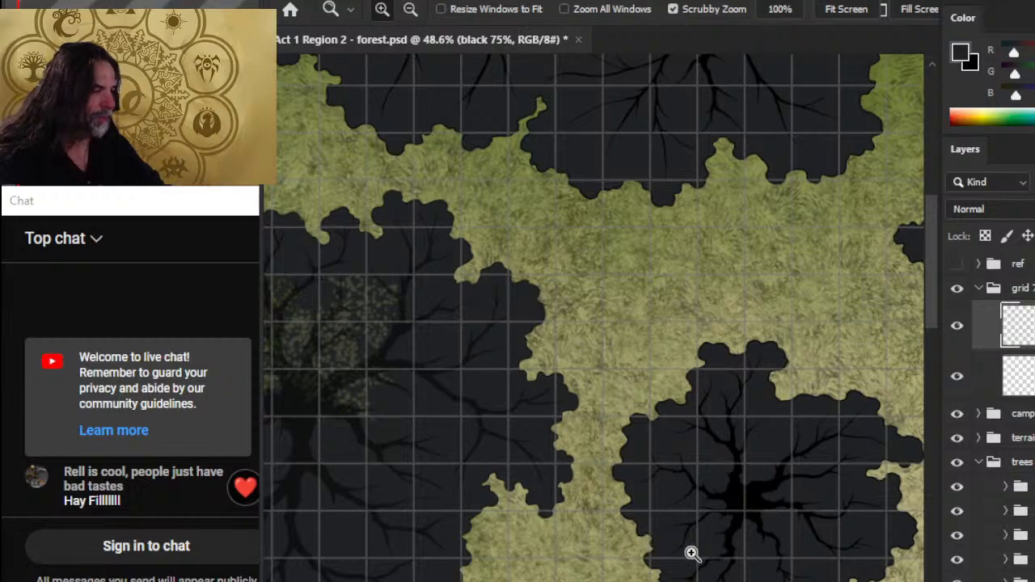
drag(691, 555, 666, 378)
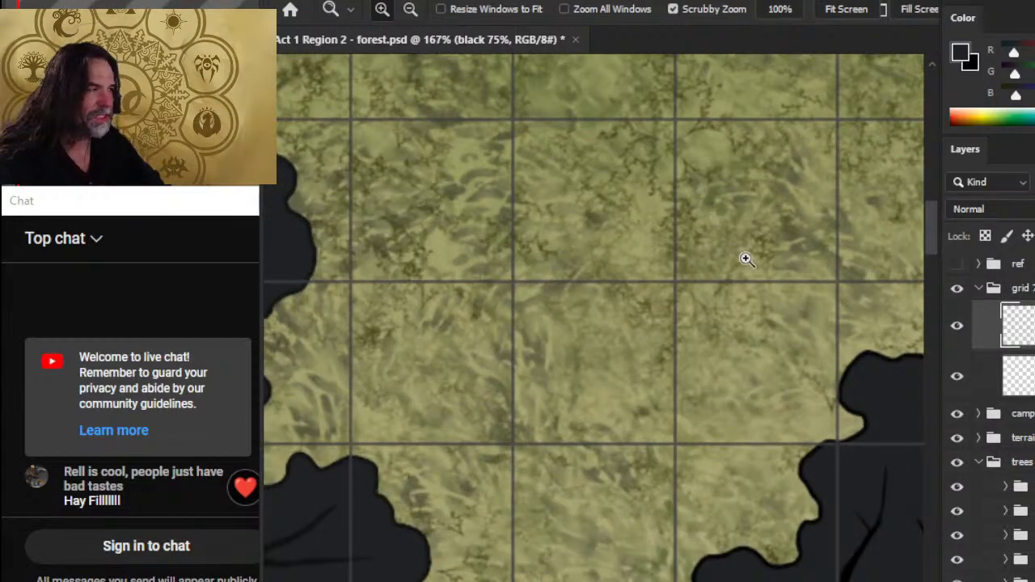
drag(797, 375, 709, 358)
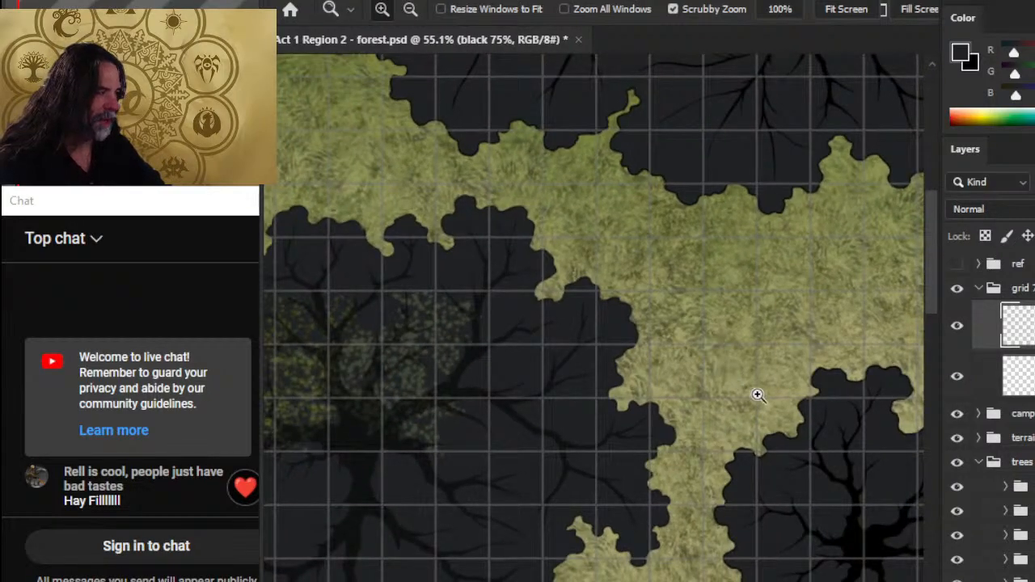
drag(755, 397, 733, 364)
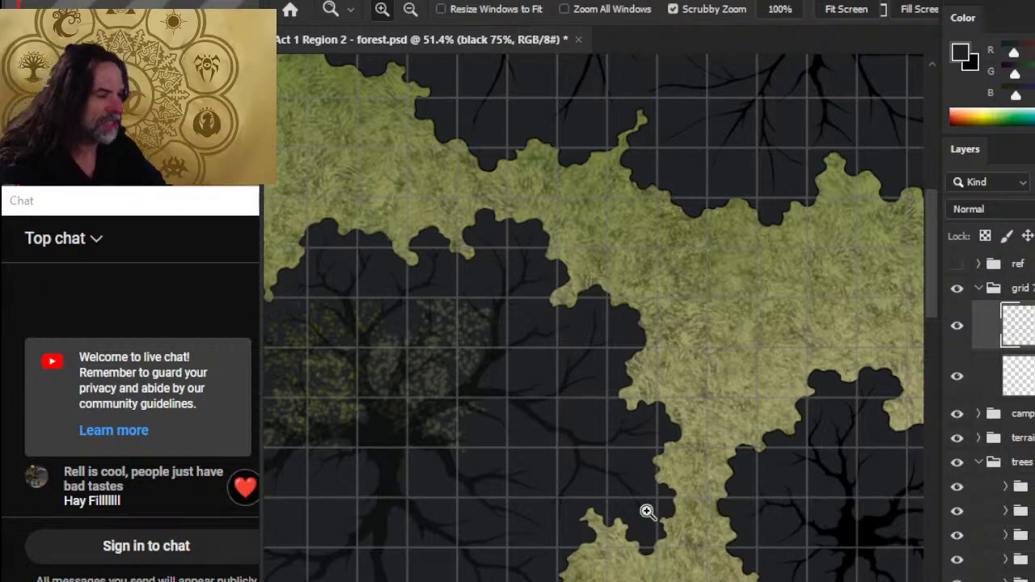
drag(520, 455, 668, 409)
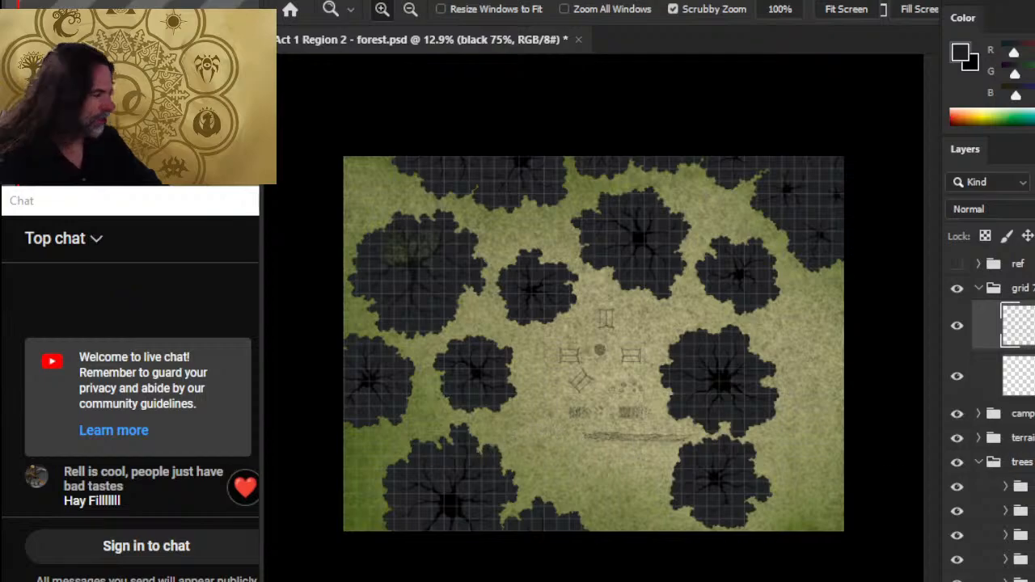
Step: Hide and reshow the individual tree groups in the trees folder one by one to check which tree each contains
click(956, 487)
click(956, 486)
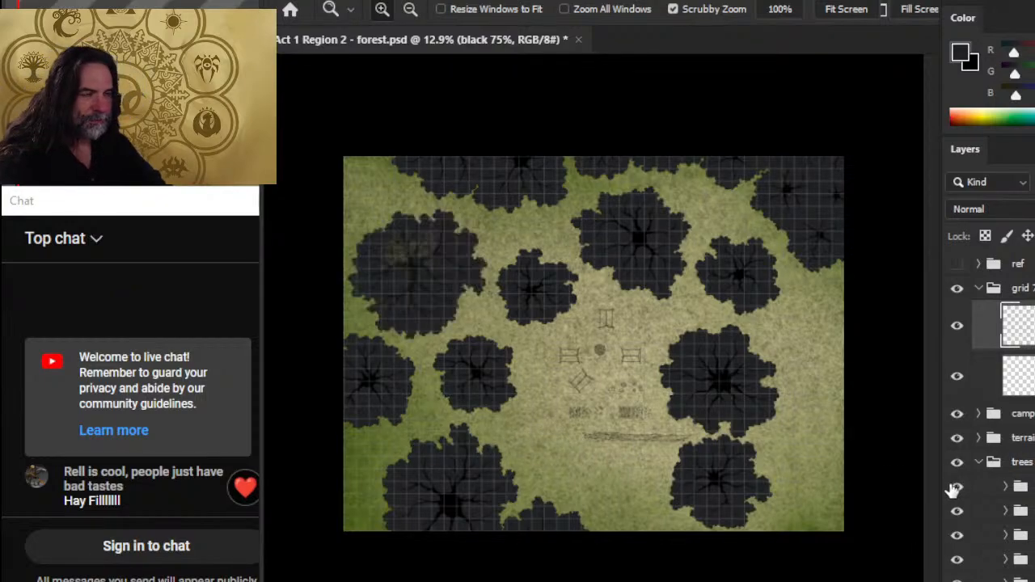
click(956, 510)
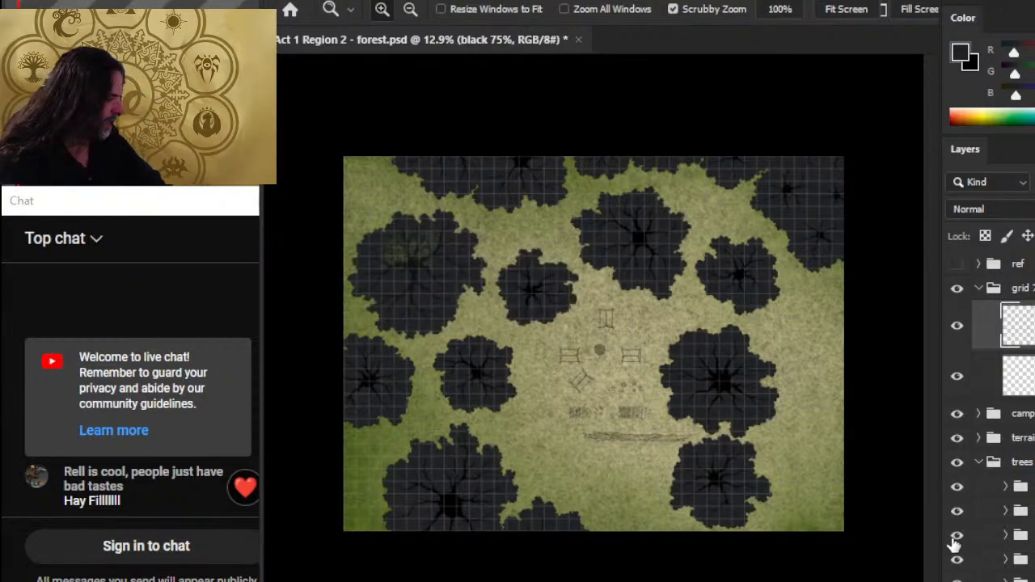
click(956, 534)
click(956, 534)
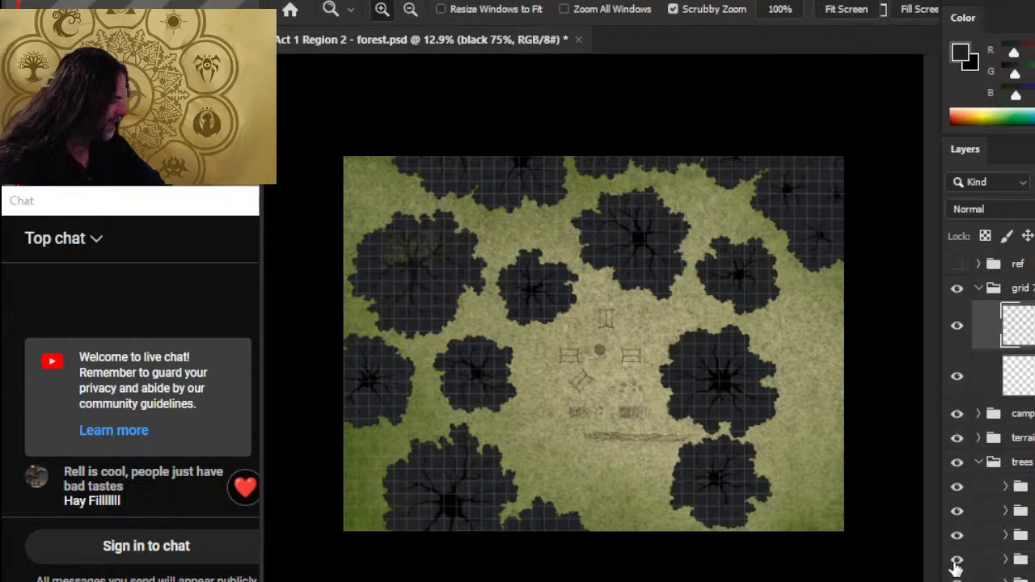
click(955, 560)
click(955, 560)
click(957, 579)
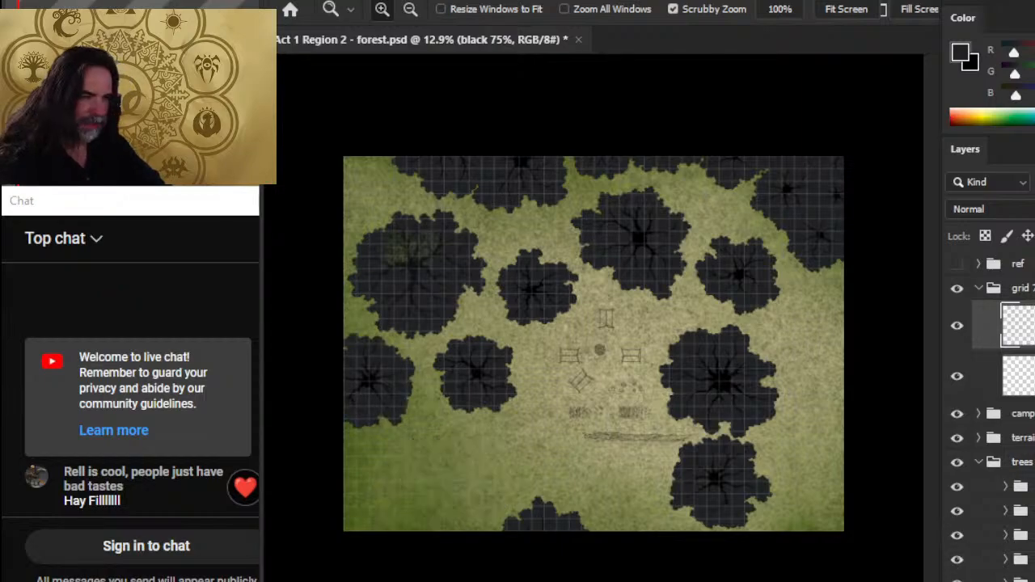
click(956, 579)
scroll(956, 579, down, 2)
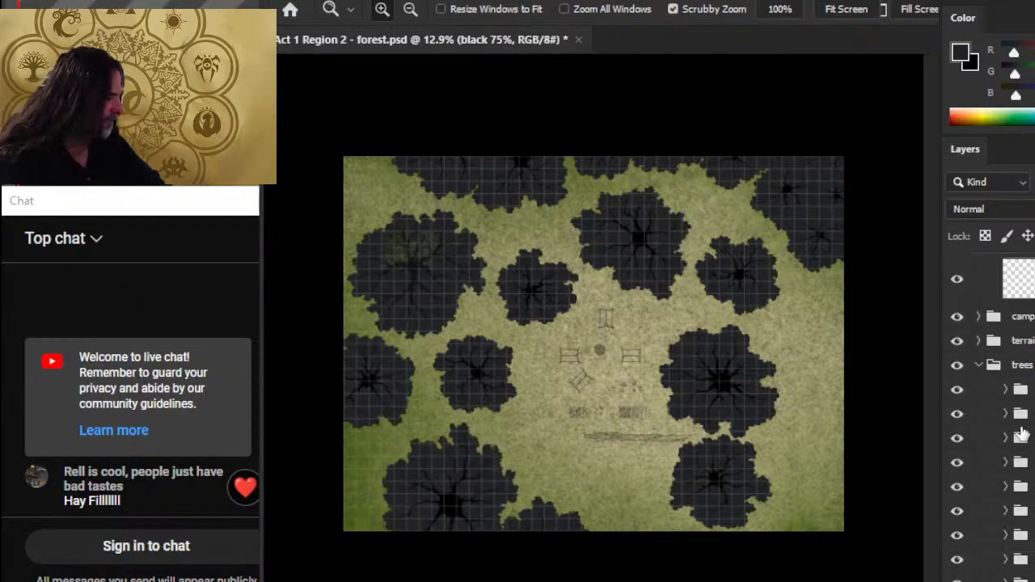
click(957, 511)
click(957, 511)
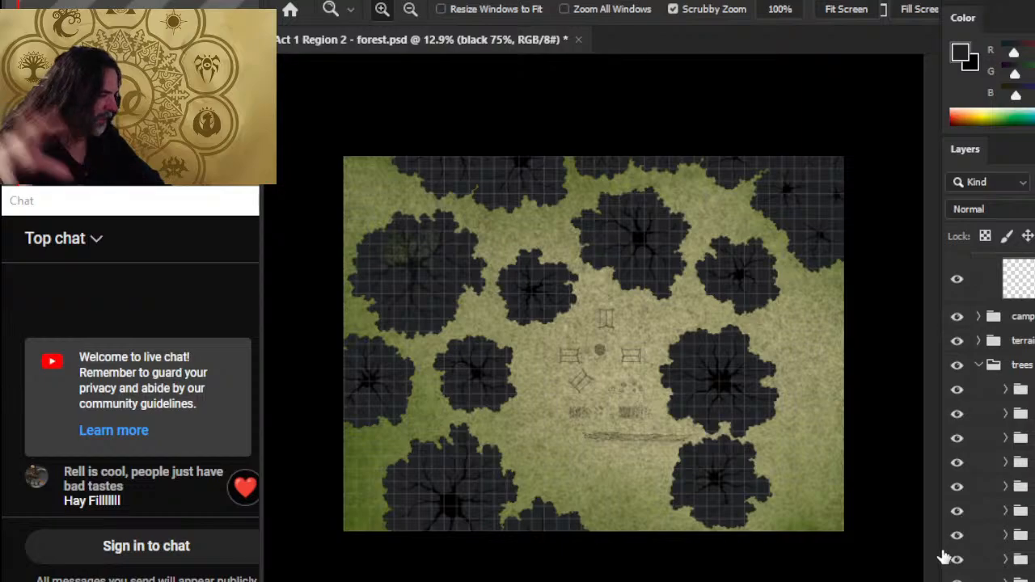
click(957, 535)
click(957, 535)
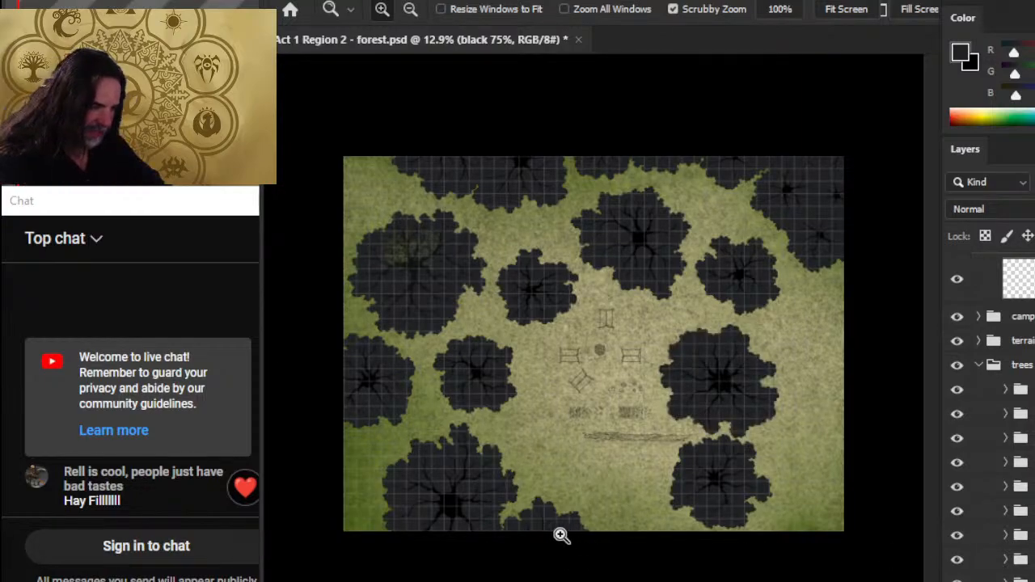
click(957, 462)
click(957, 462)
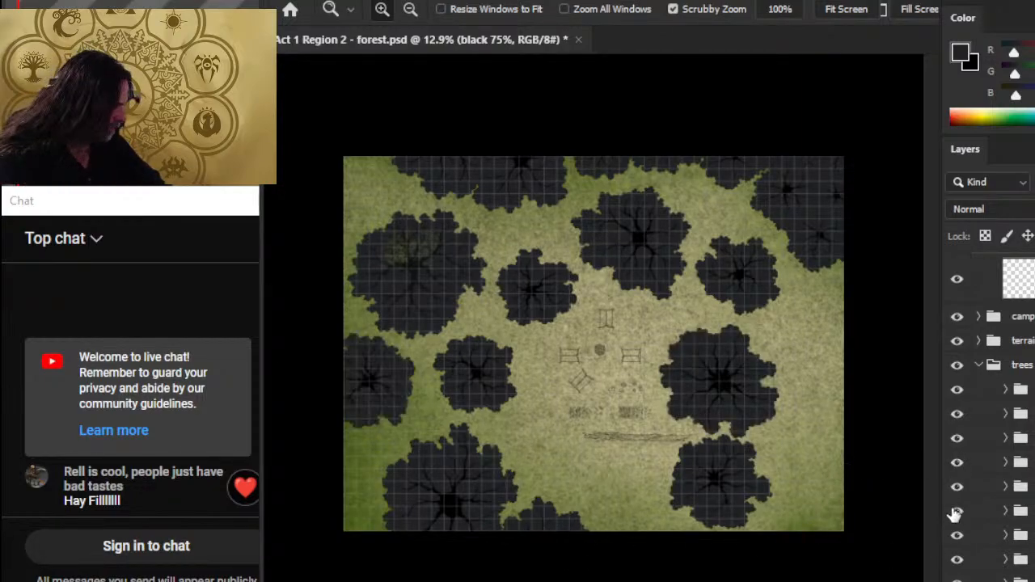
click(958, 512)
click(957, 512)
Step: Try moving the tree 6 group around its spot near the map's lower edge
click(988, 519)
key(v)
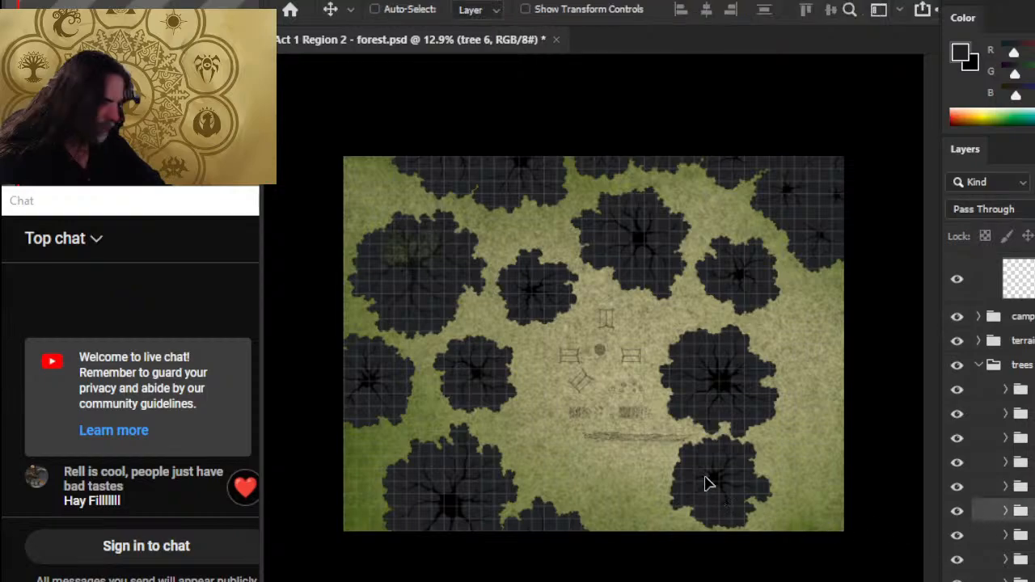
drag(712, 452, 700, 517)
drag(772, 501, 773, 492)
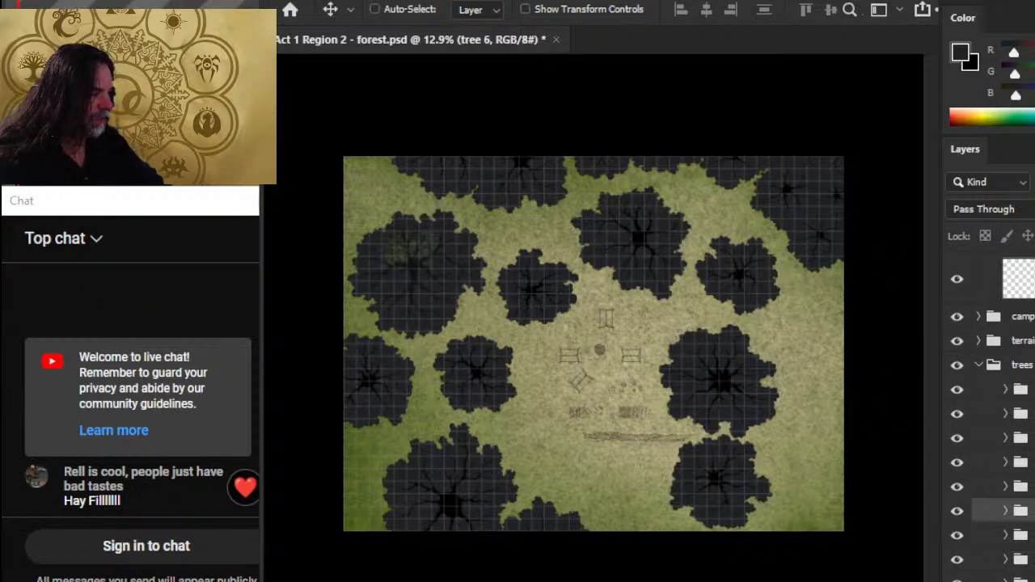
Step: Examine the campsite tents, fire ring, rocks, undergrowth patches and fallen log, as well as the surrounding trees
key(z)
drag(614, 397, 695, 402)
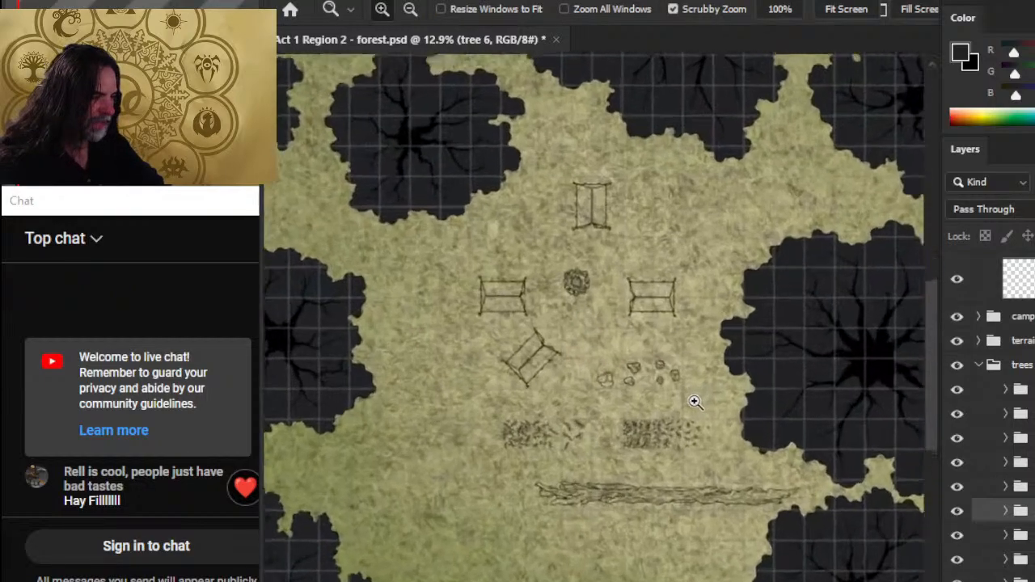
drag(550, 319, 587, 300)
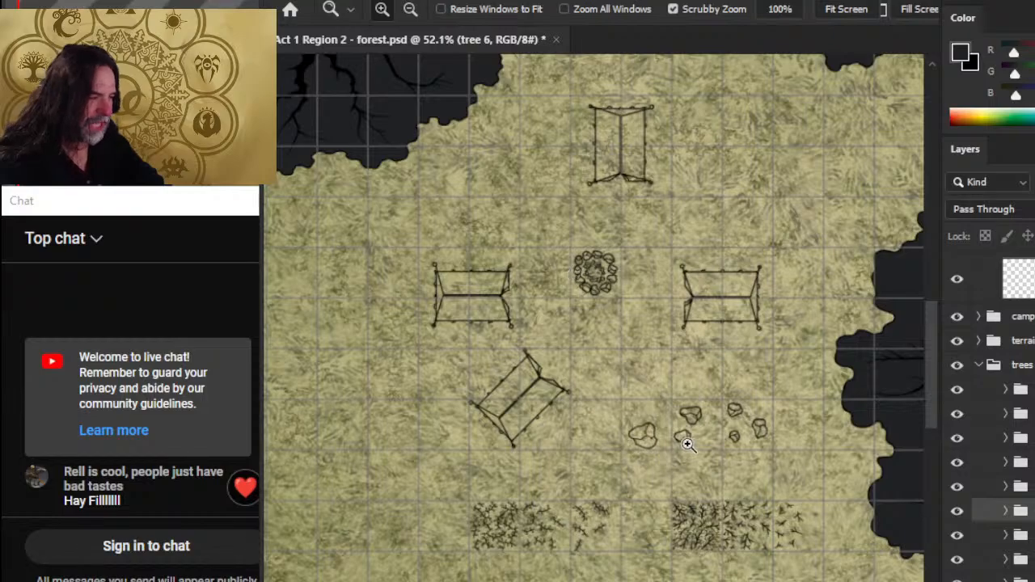
drag(615, 579, 582, 490)
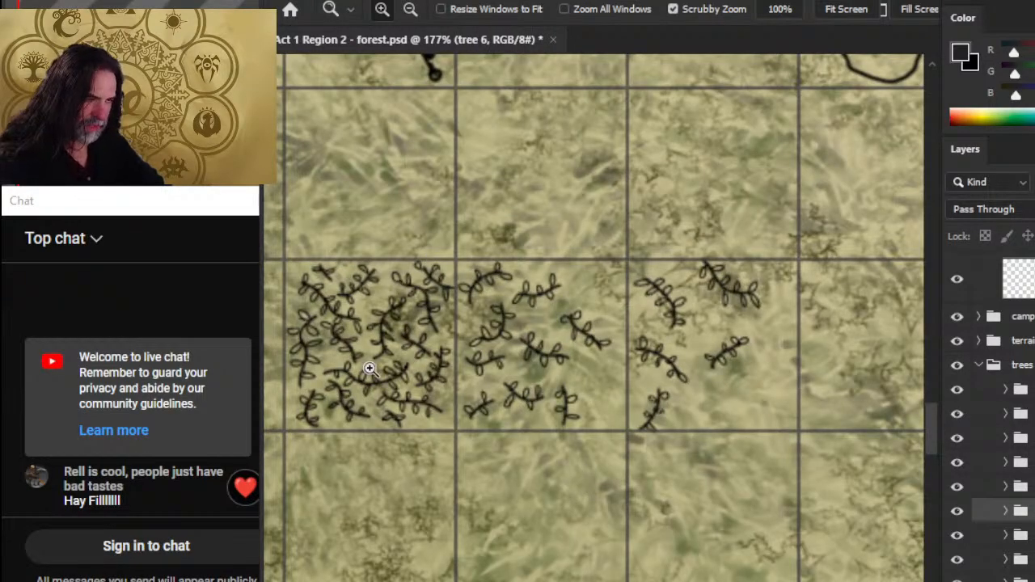
drag(704, 450, 655, 434)
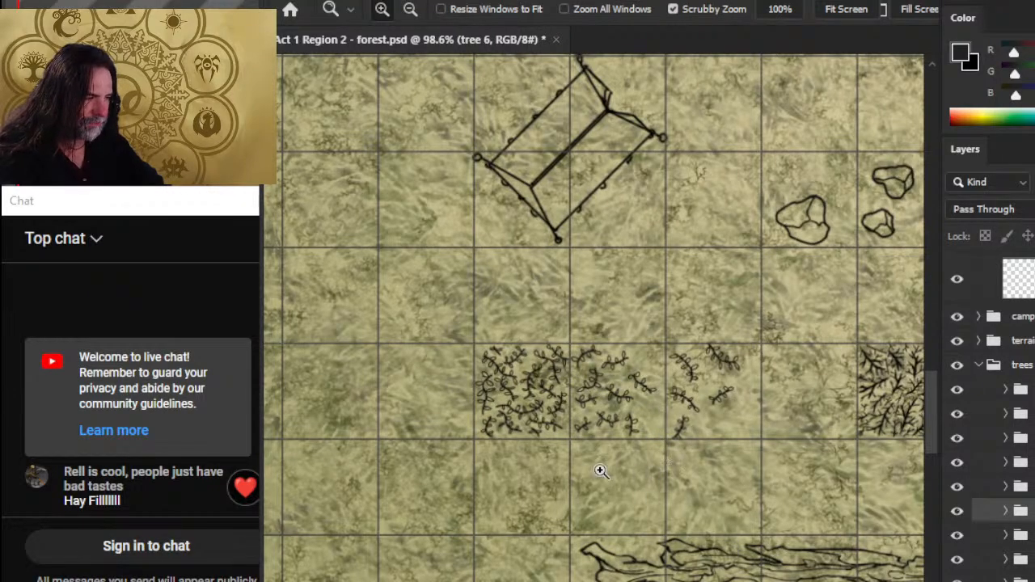
drag(669, 461, 505, 392)
drag(750, 397, 511, 379)
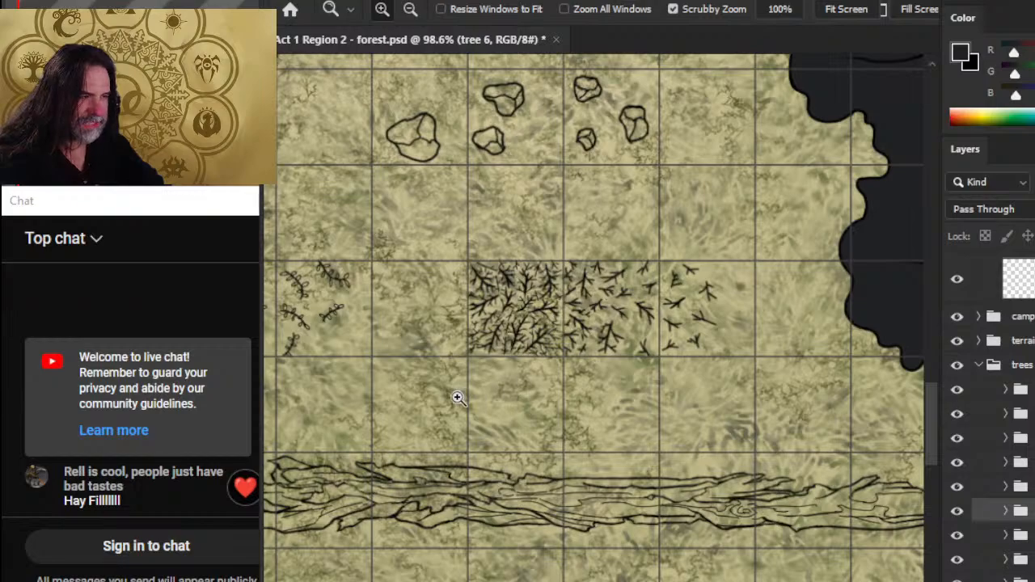
drag(396, 366, 479, 268)
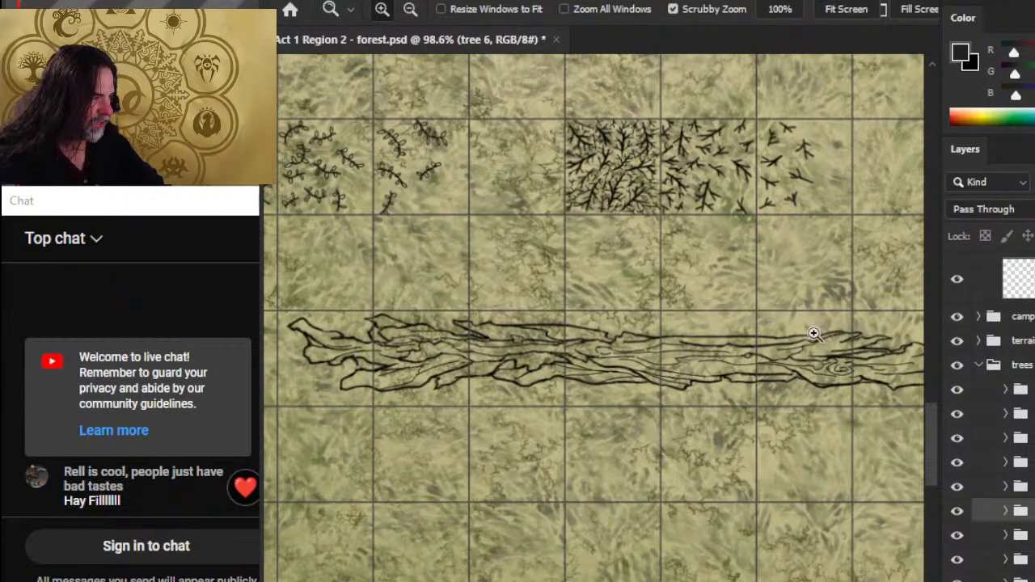
scroll(796, 400, down, 5)
drag(843, 381, 762, 320)
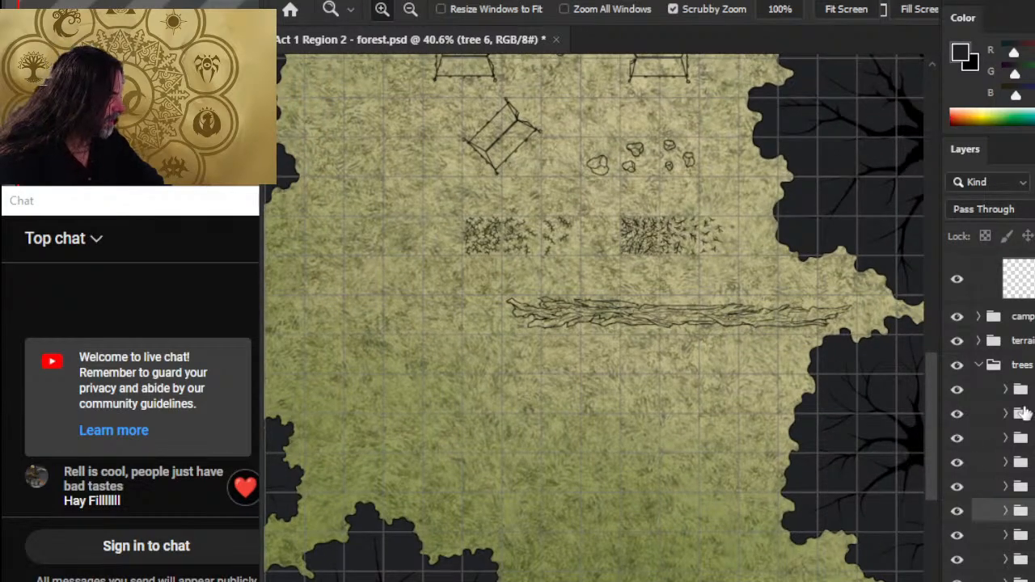
scroll(635, 418, down, 2)
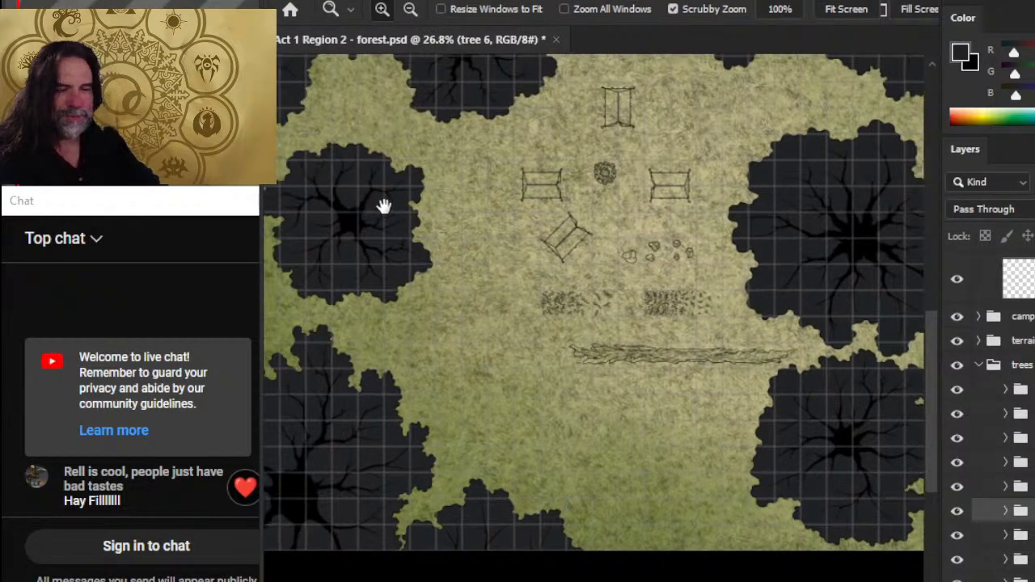
drag(384, 205, 602, 381)
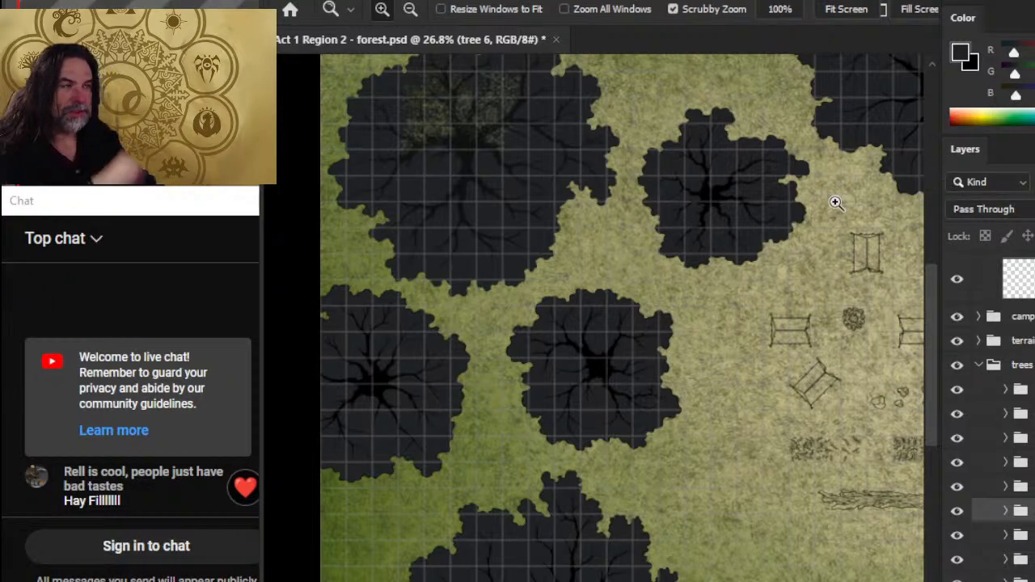
Step: Open the recently used Thorp color.jpg map and inspect its coloured buildings up close
click(295, 5)
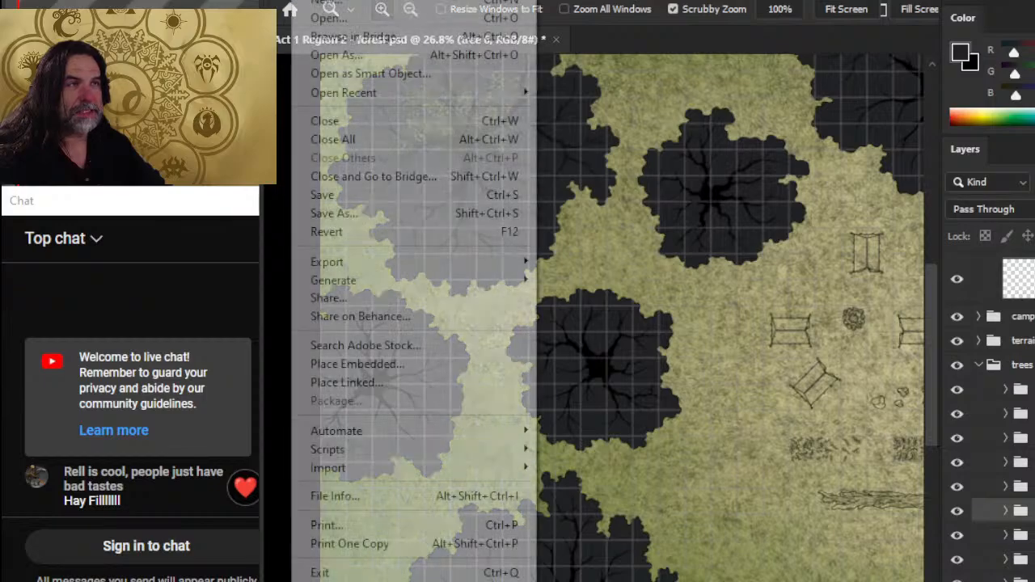
mouse_move(445, 89)
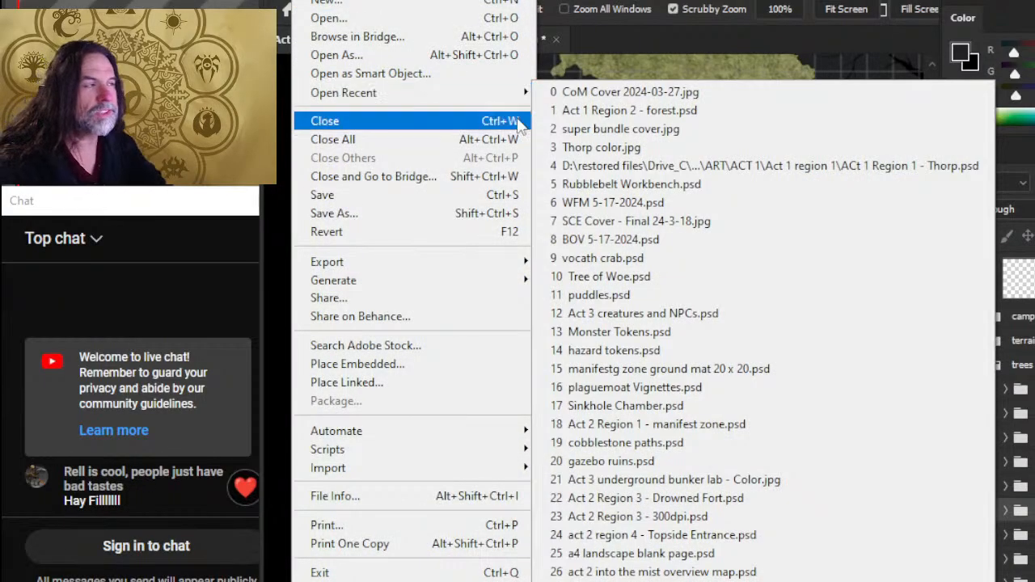
click(677, 148)
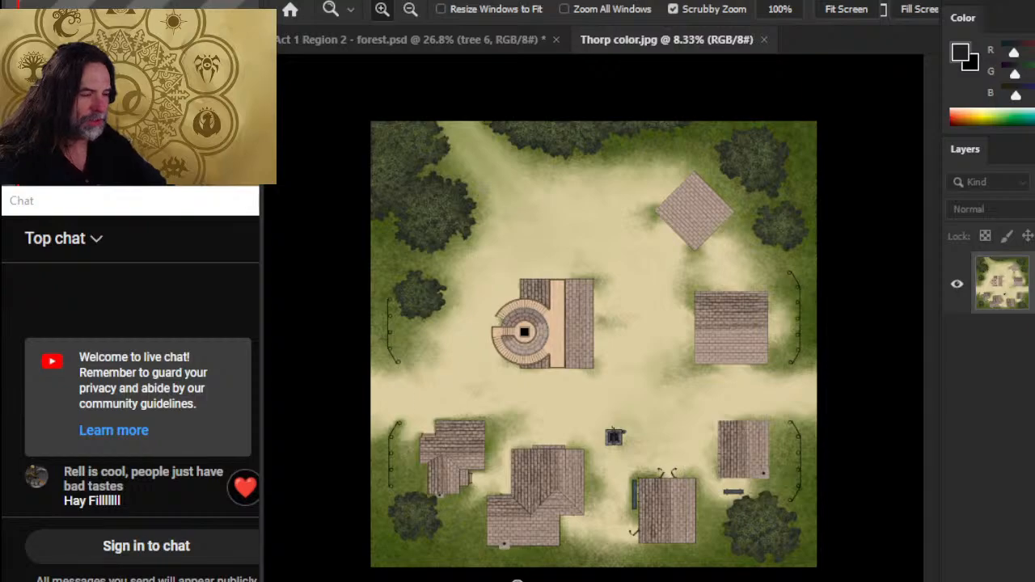
drag(446, 490, 534, 485)
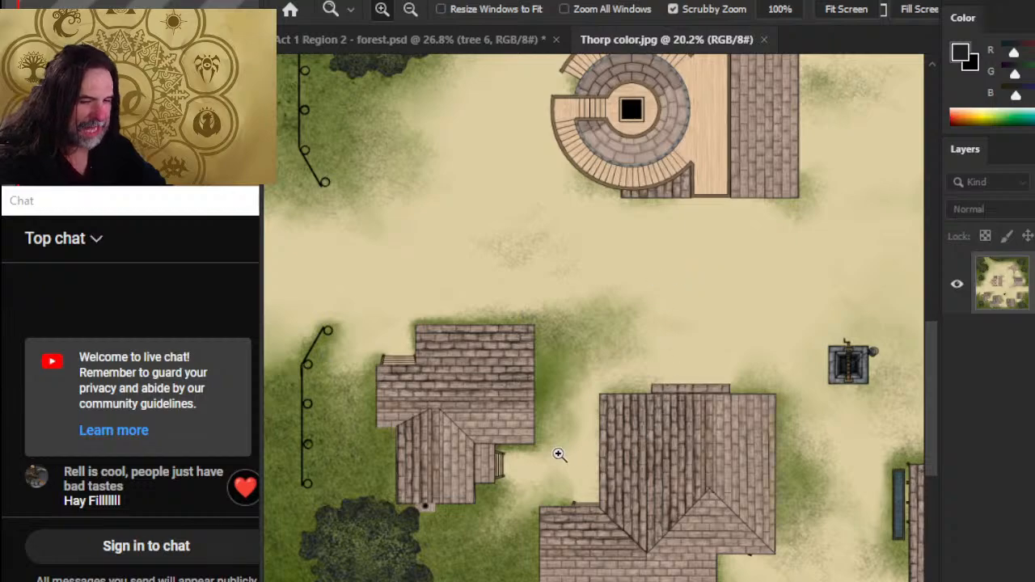
Step: Examine the roofed buildings, well, fences and round stair tower across the coloured Thorp map
scroll(619, 429, down, 3)
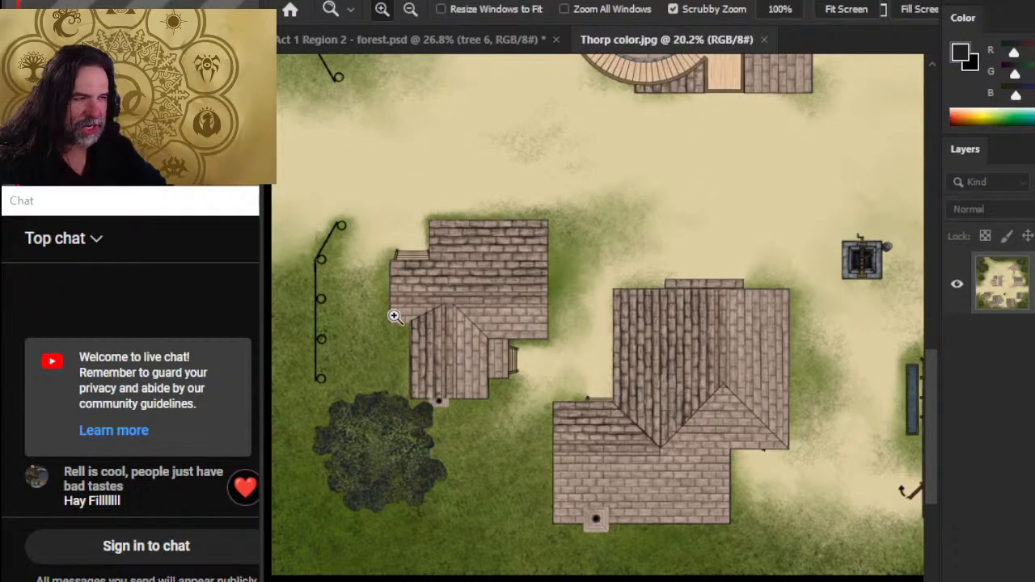
drag(799, 510, 659, 346)
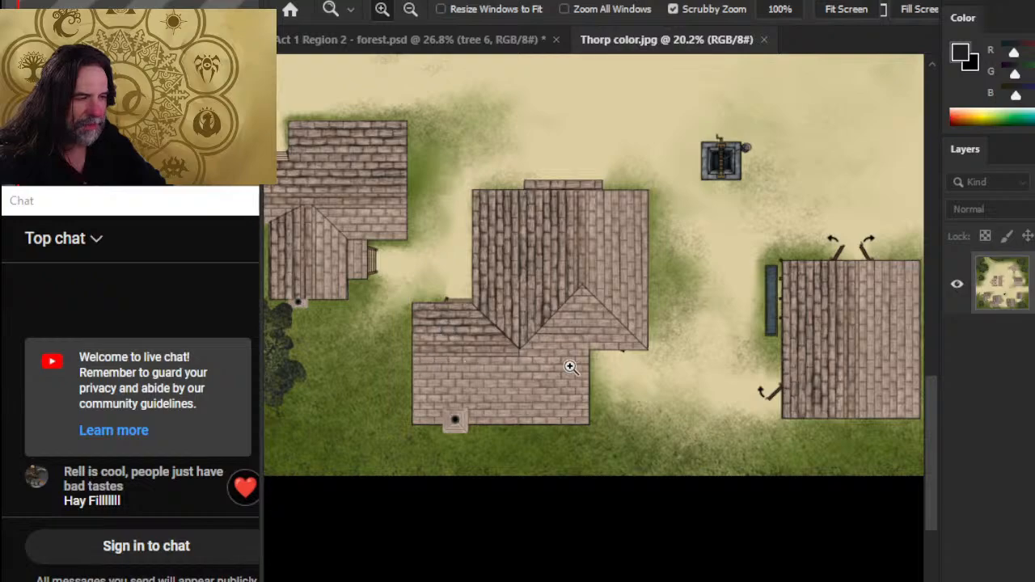
drag(916, 353, 604, 381)
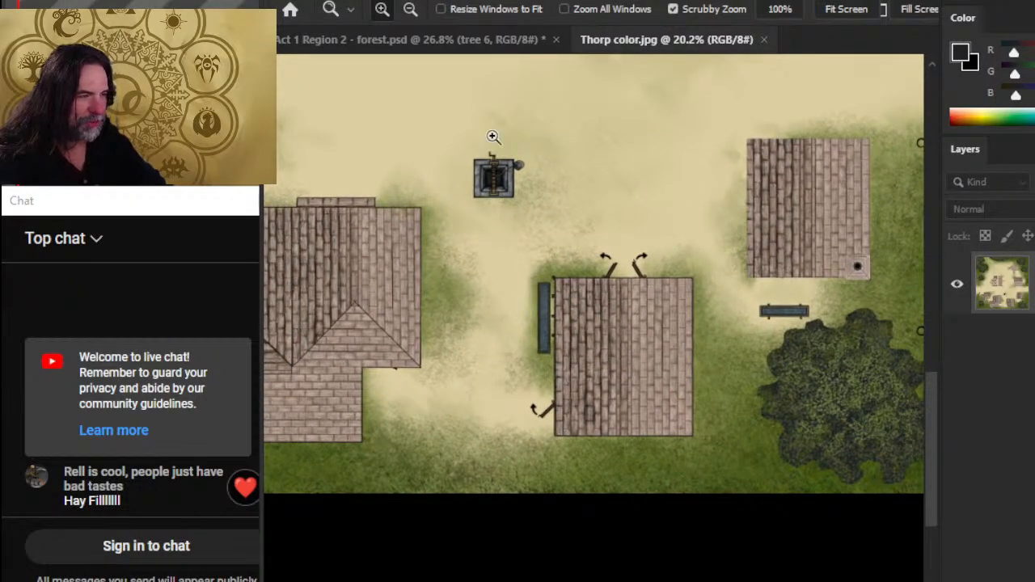
drag(788, 300, 633, 411)
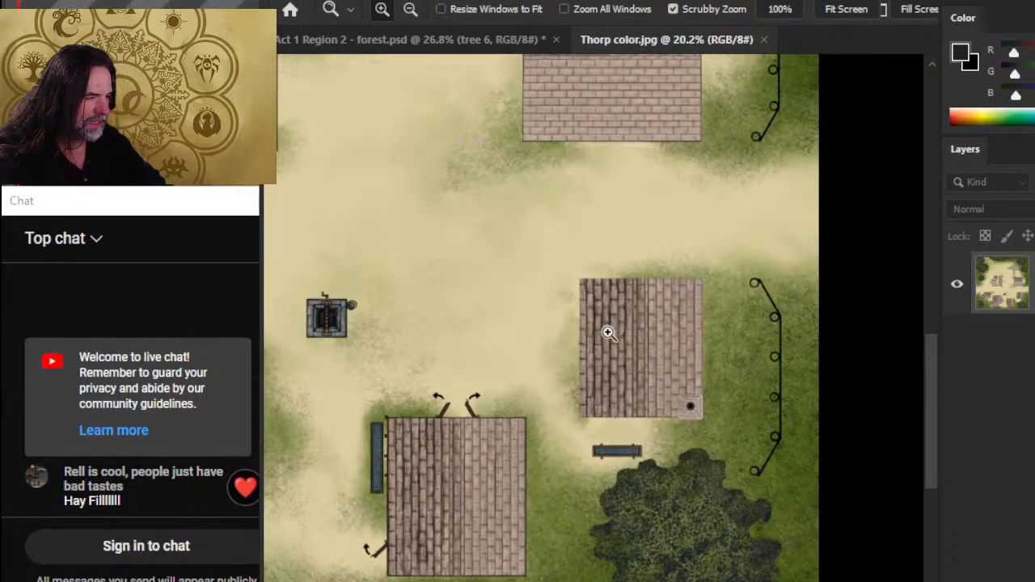
drag(673, 217, 738, 500)
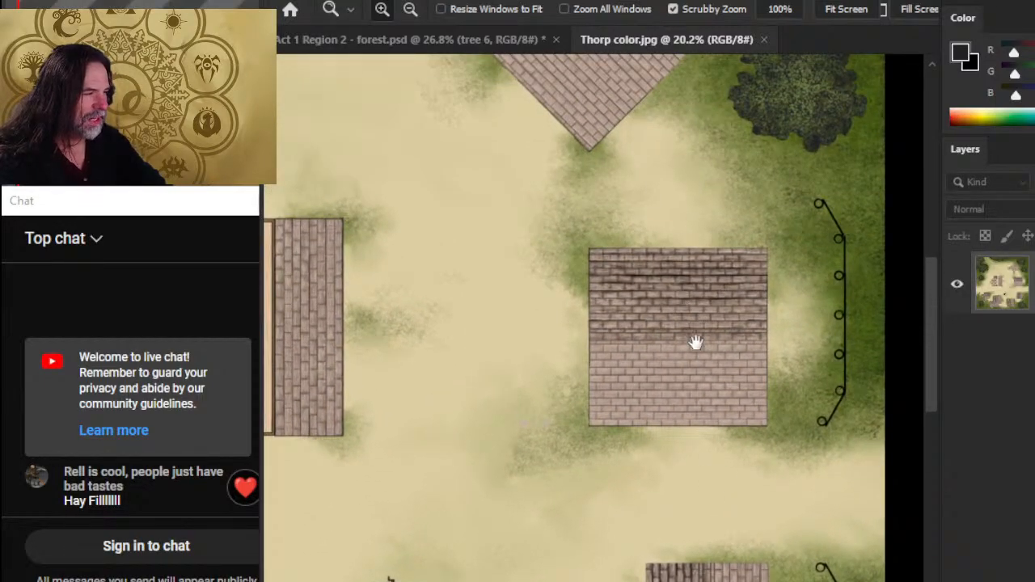
drag(641, 235, 673, 382)
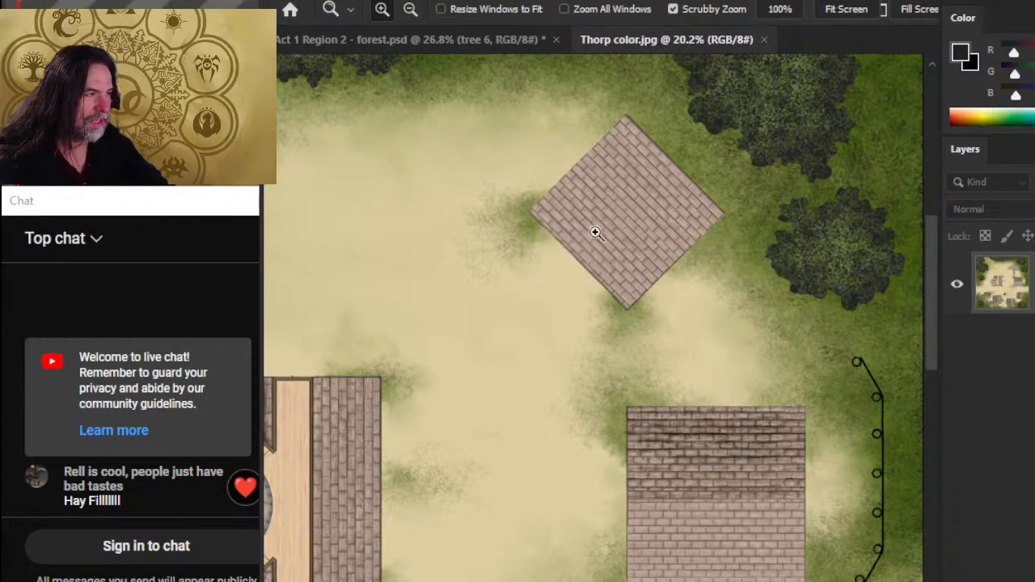
drag(474, 347, 681, 235)
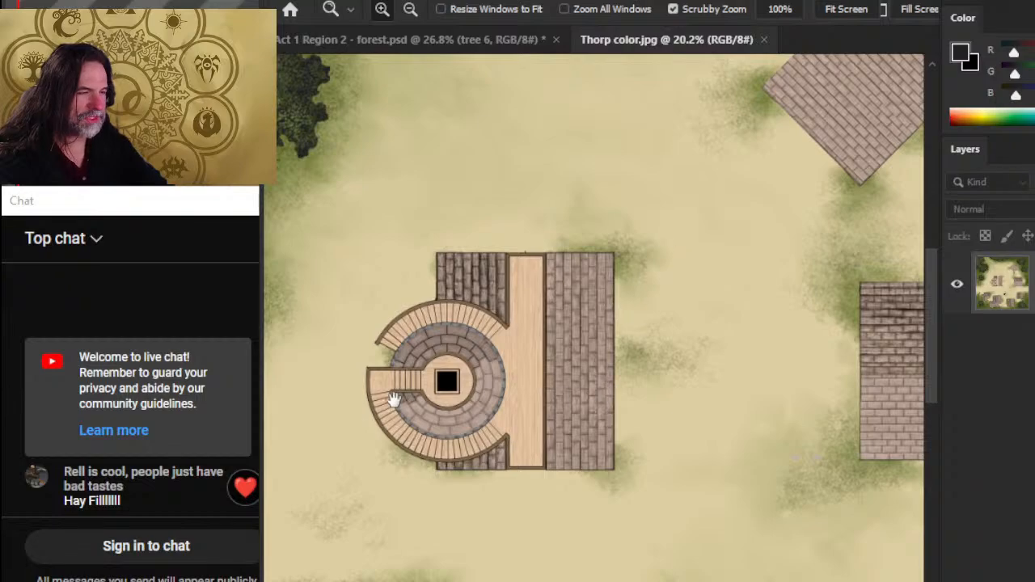
drag(439, 394, 548, 358)
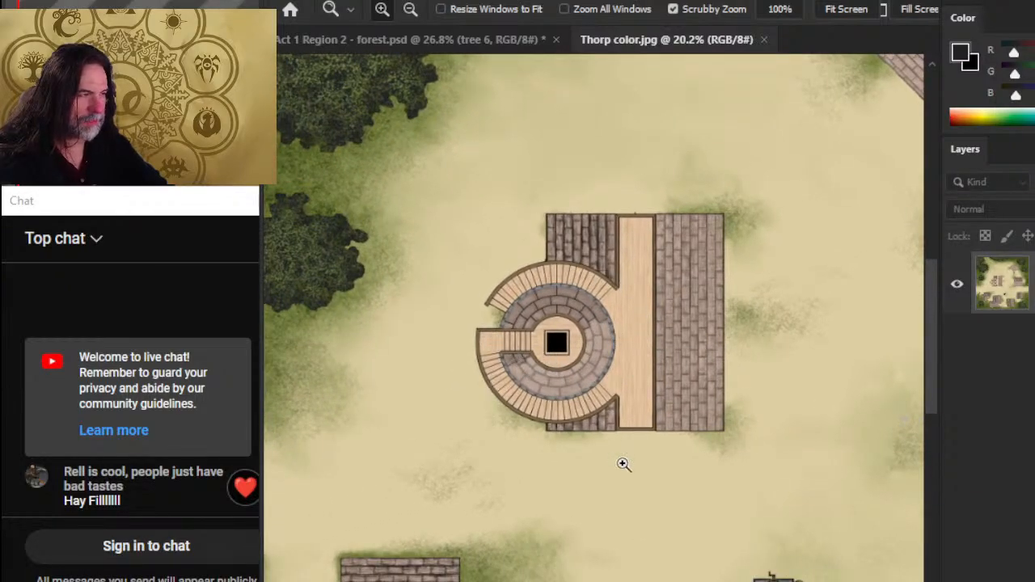
scroll(679, 397, down, 5)
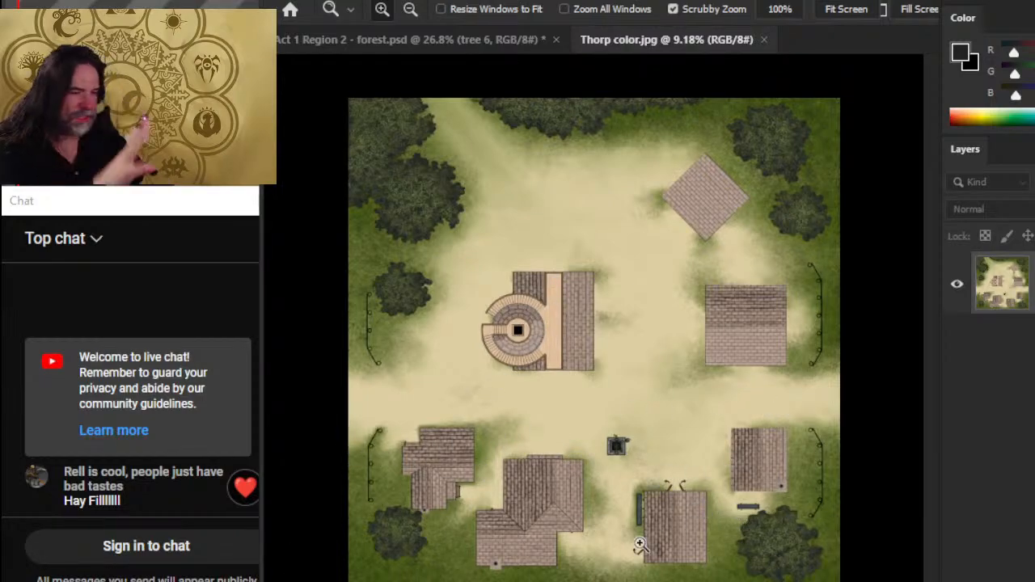
Step: Examine the leaf texture and shading of the coloured trees and the grass edges around the Thorp map's border
drag(403, 573, 702, 355)
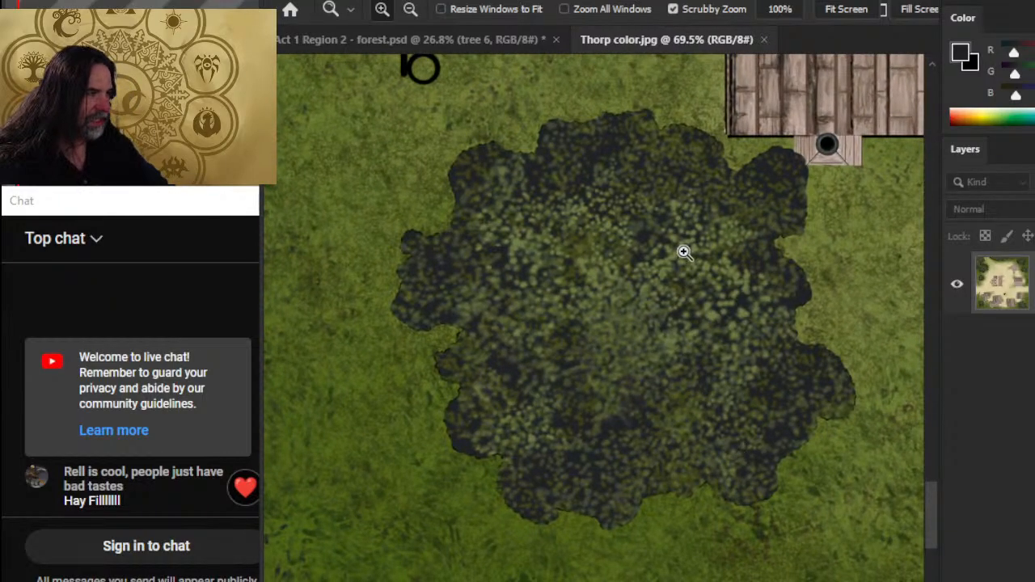
drag(605, 107, 706, 576)
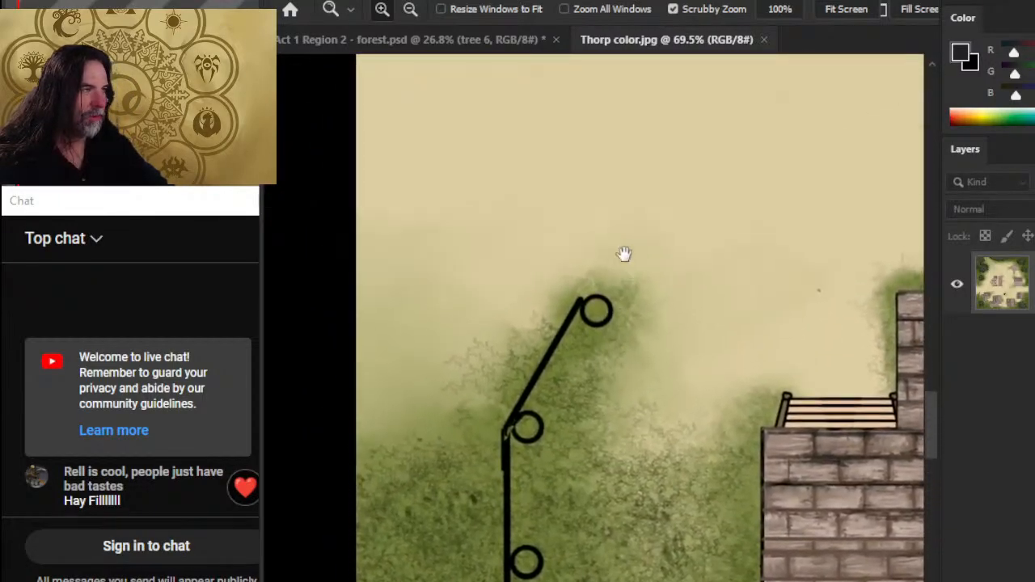
drag(649, 388, 526, 559)
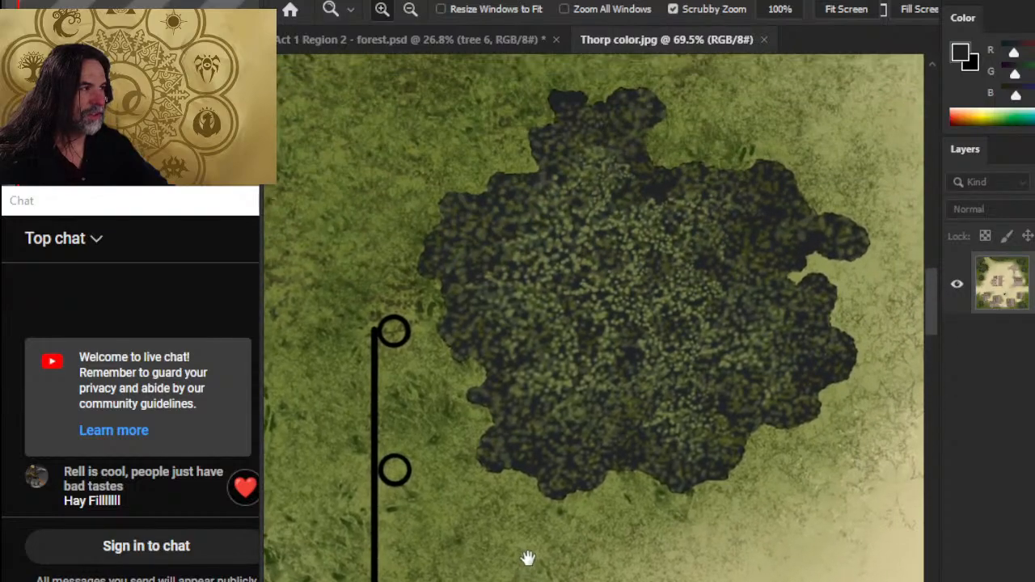
drag(630, 221, 620, 578)
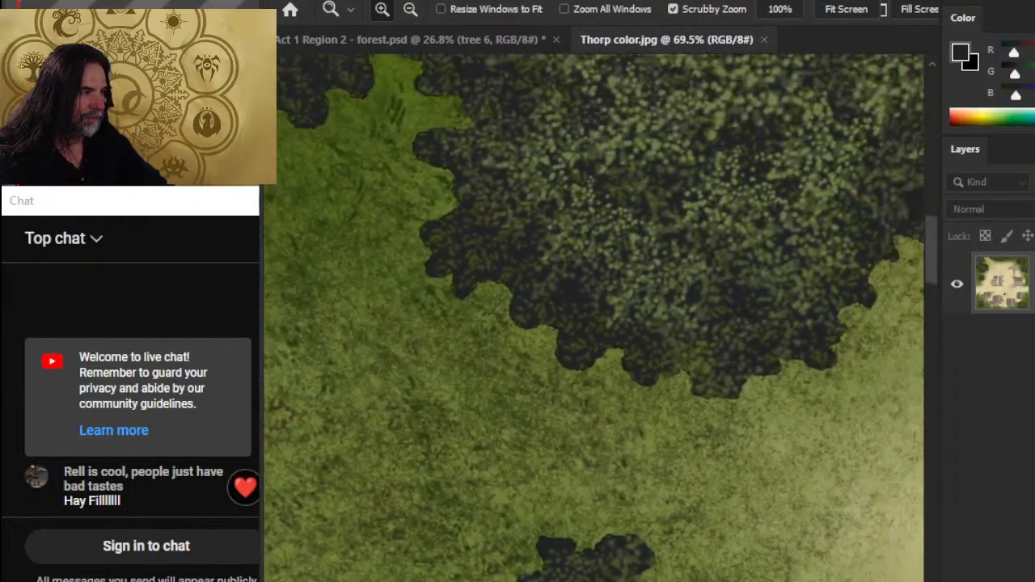
drag(752, 89, 797, 326)
drag(672, 331, 611, 354)
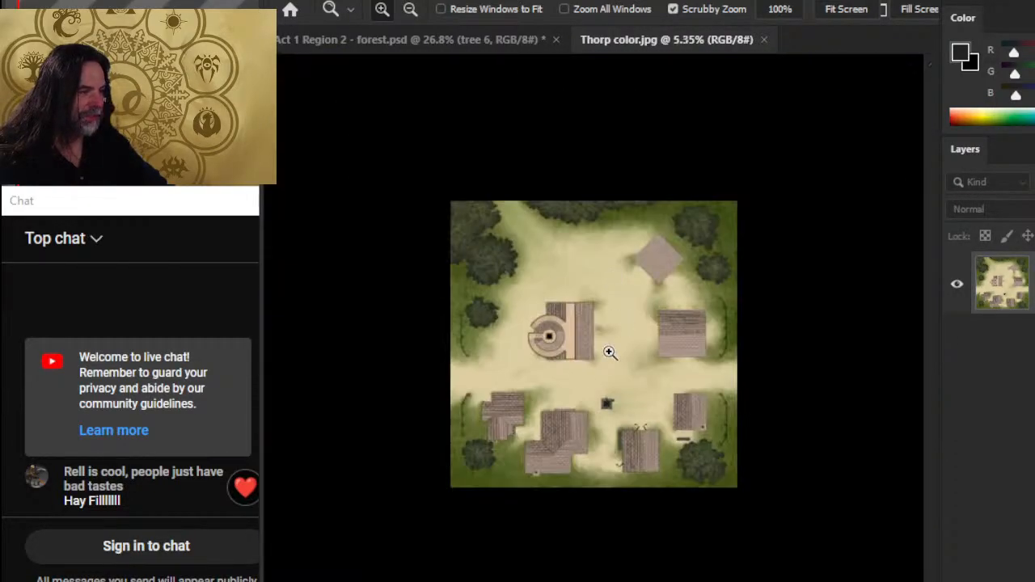
drag(455, 262, 545, 254)
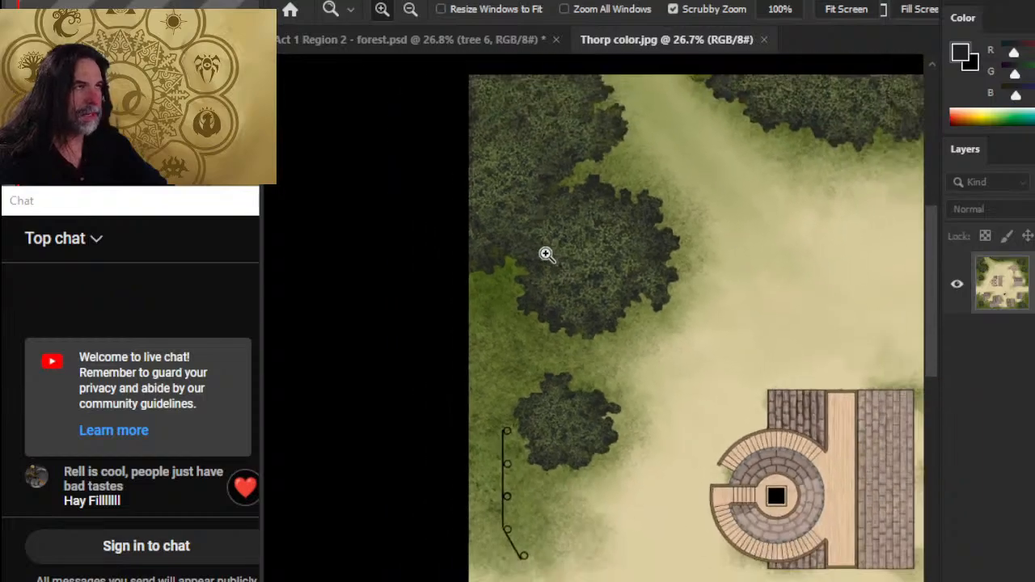
drag(539, 116, 592, 152)
drag(725, 208, 528, 409)
Step: Return to the forest map, expand the first tree group, and hide and reshow its canopy layers to compare them
click(408, 45)
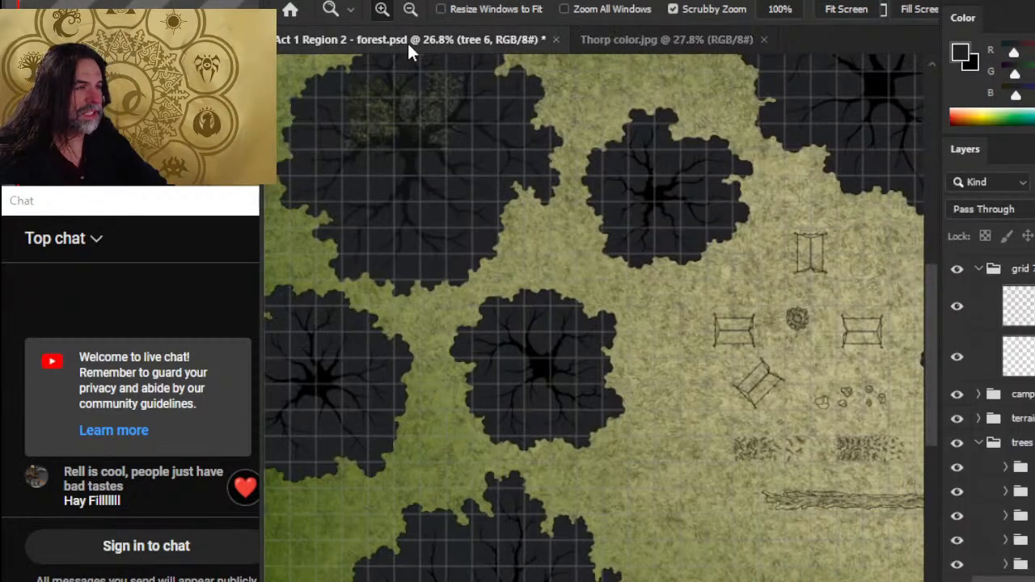
click(1006, 468)
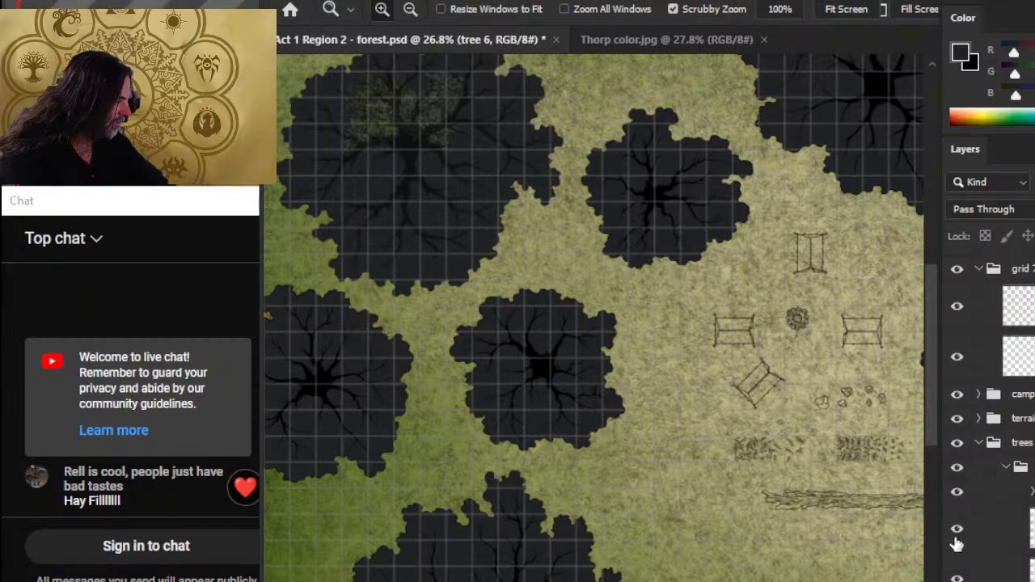
drag(960, 533, 957, 577)
scroll(1023, 520, down, 1)
scroll(1011, 510, down, 2)
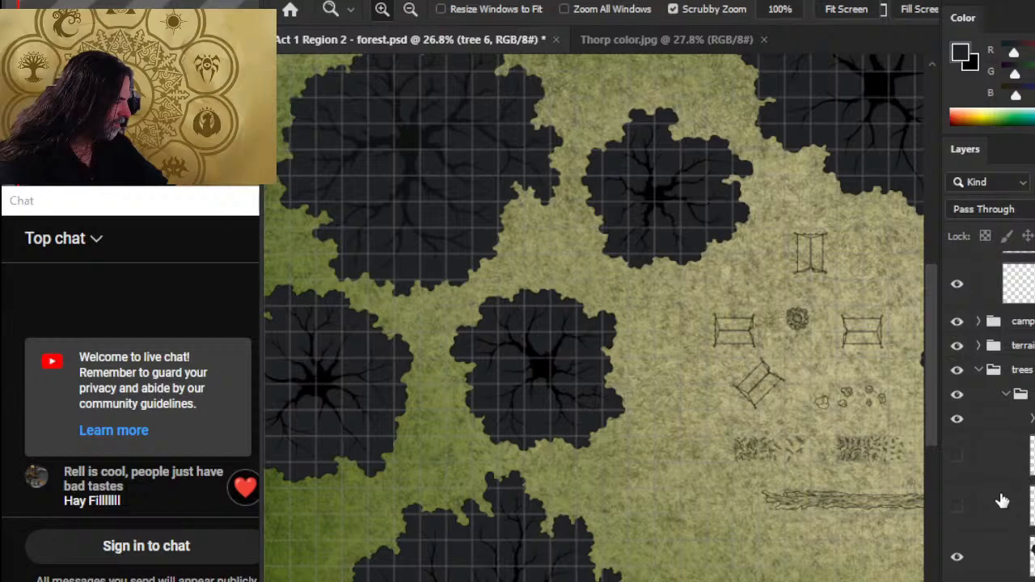
click(954, 566)
drag(581, 275, 822, 398)
scroll(1010, 509, down, 3)
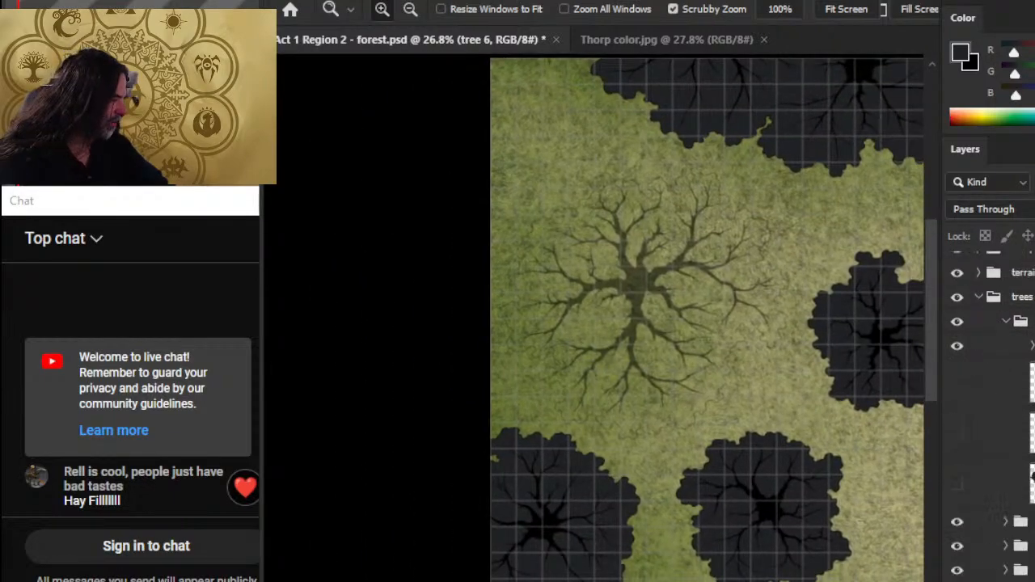
click(957, 486)
click(956, 384)
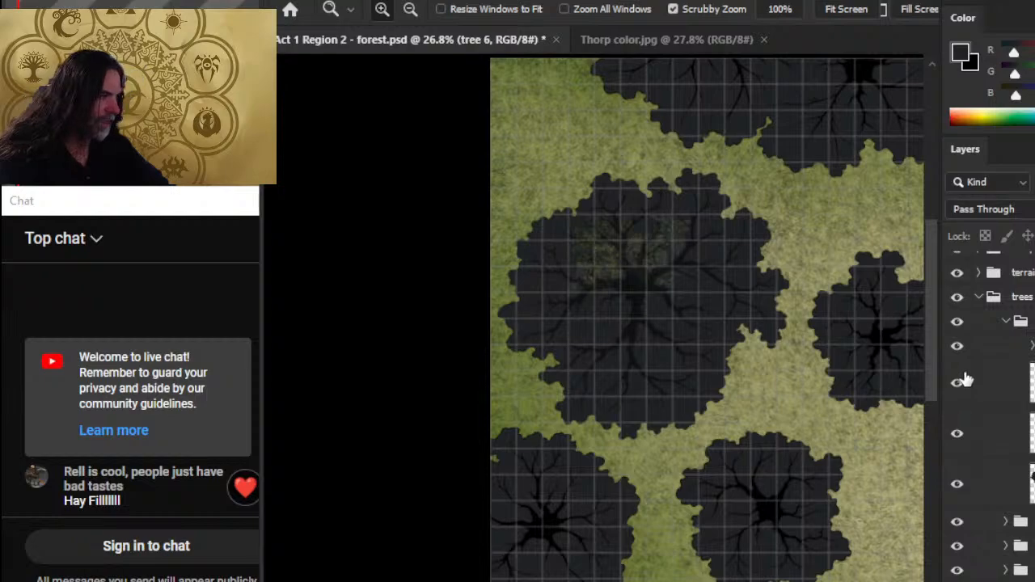
Step: Hide the first tree group's three canopy layers and examine the transparent branches and crown outline over the ground
click(956, 384)
click(957, 434)
click(956, 483)
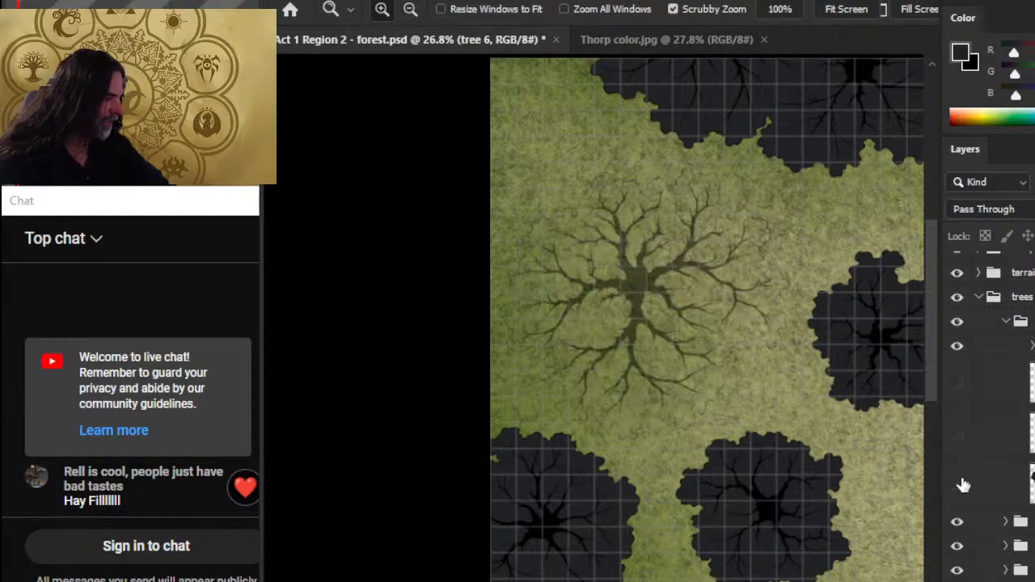
click(632, 293)
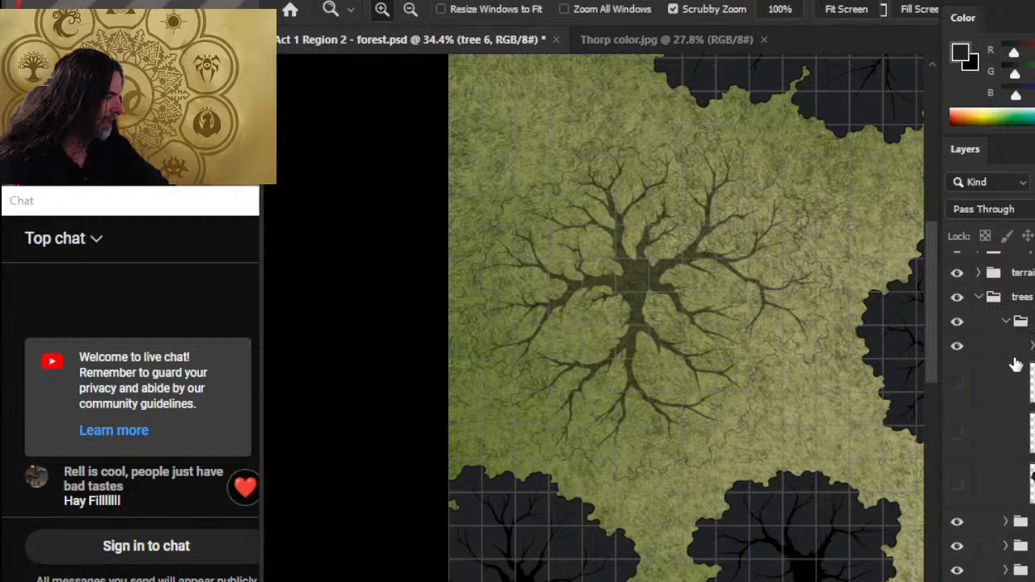
click(668, 385)
click(669, 380)
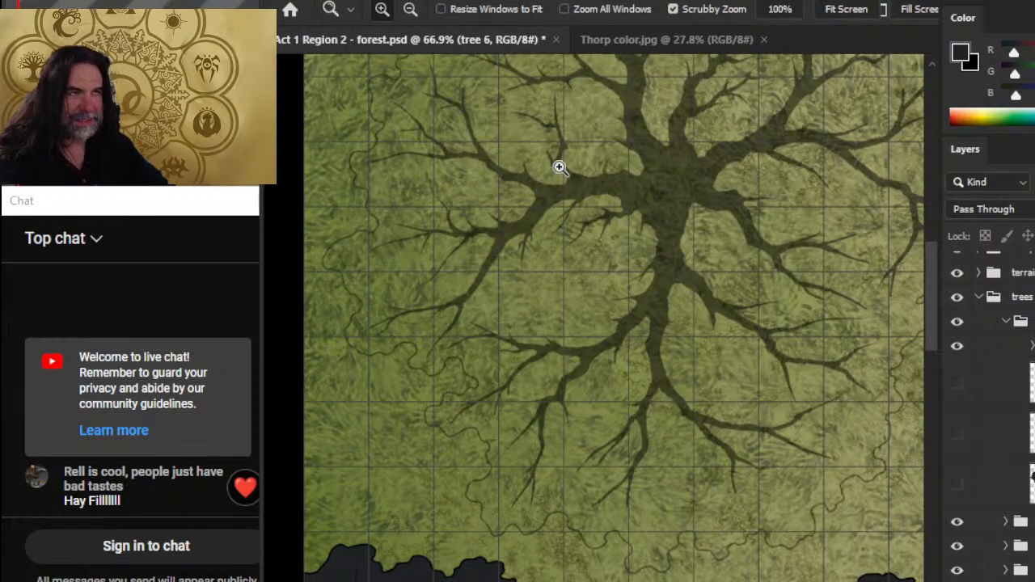
drag(668, 194, 534, 296)
drag(679, 470, 686, 375)
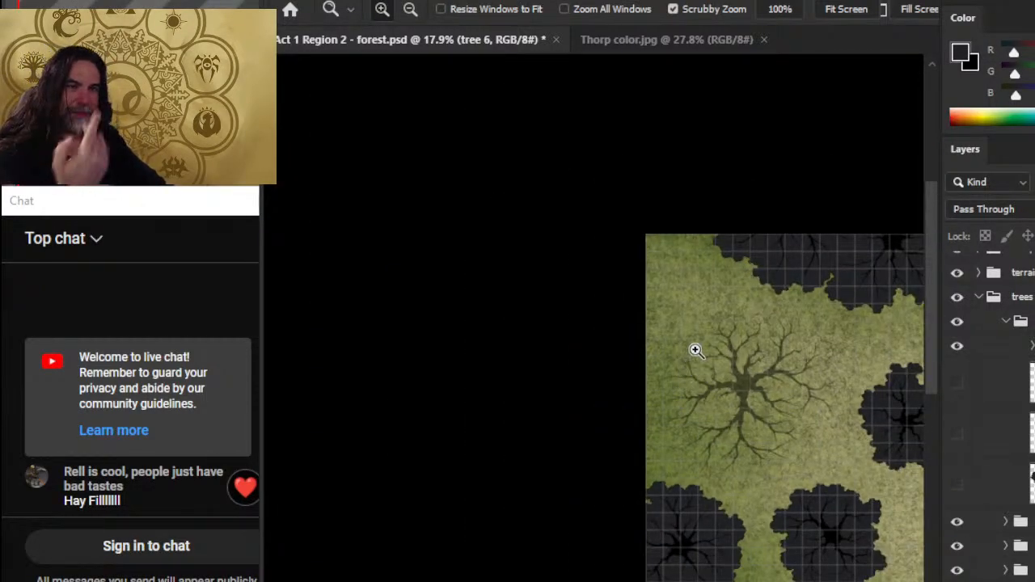
Step: Review the trees on the Thorp map once more and close Thorp color.jpg
click(696, 39)
drag(703, 377, 642, 376)
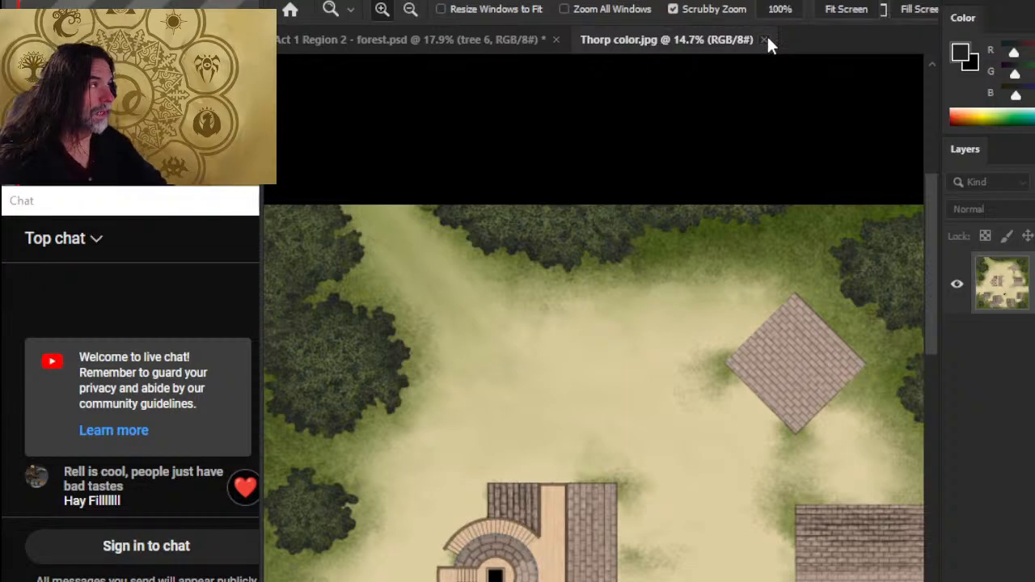
click(763, 39)
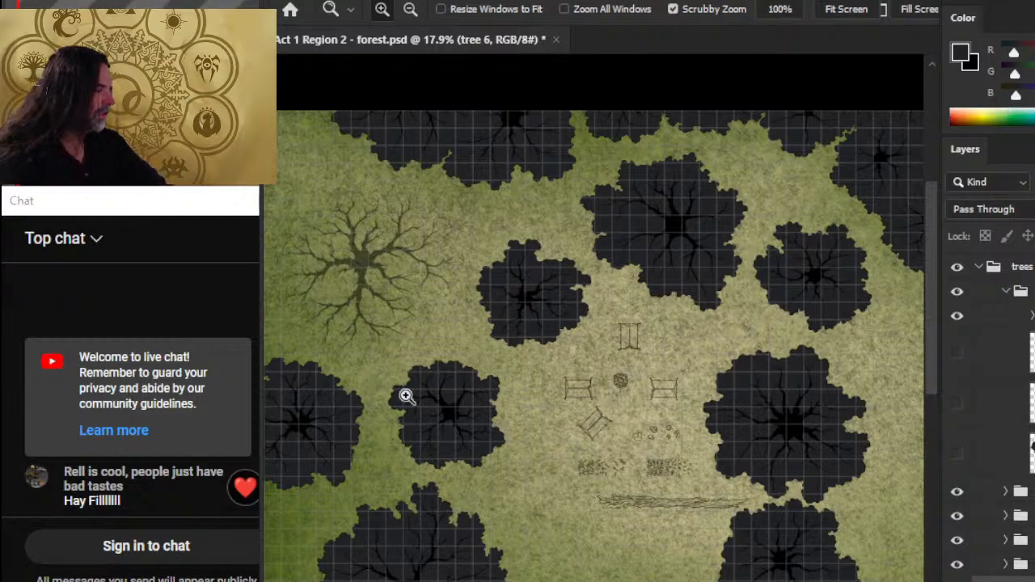
Step: Make the first tree group's three canopy layers visible again and show the ref folder
drag(495, 290, 580, 299)
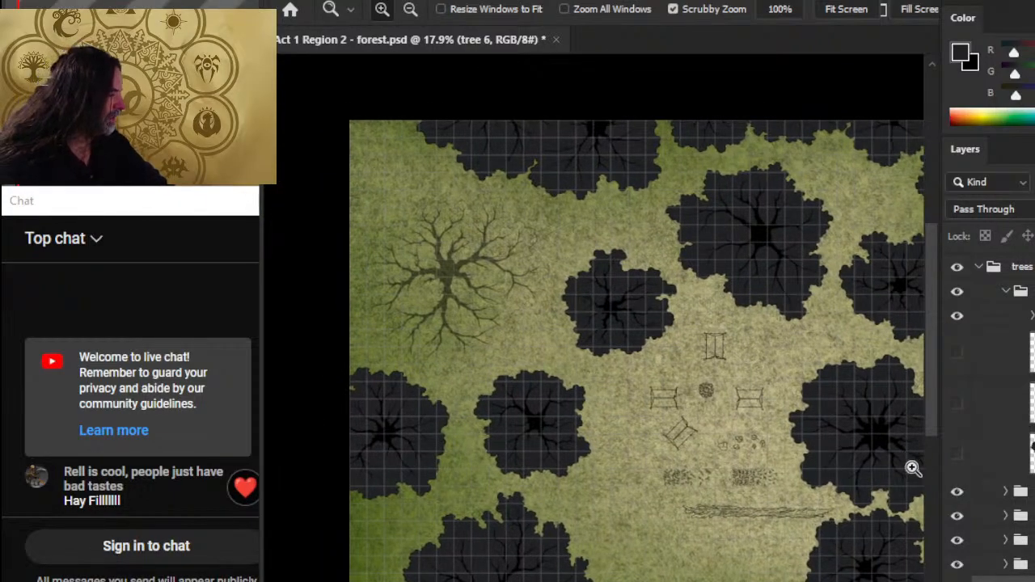
drag(958, 465, 950, 317)
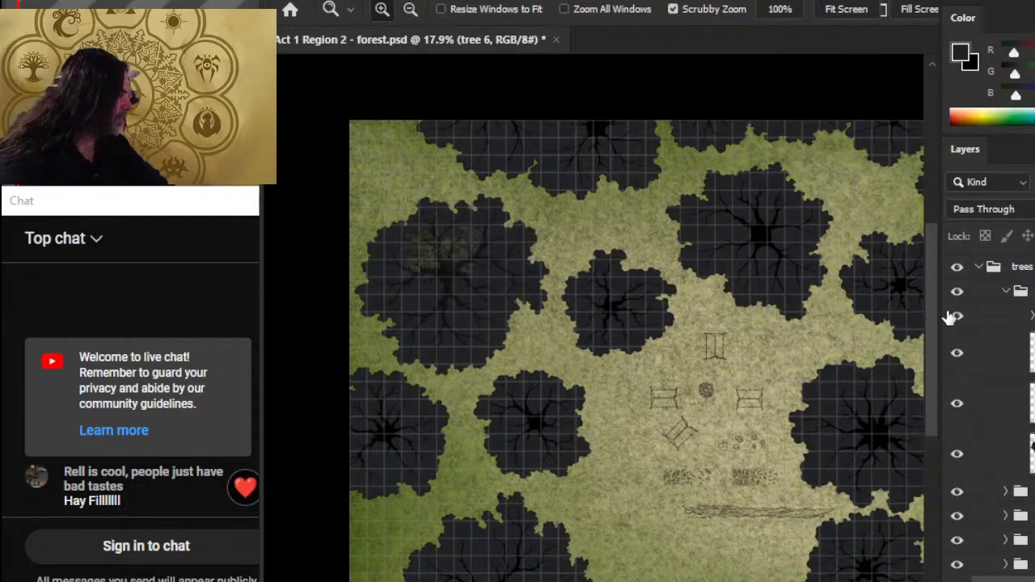
scroll(970, 291, up, 3)
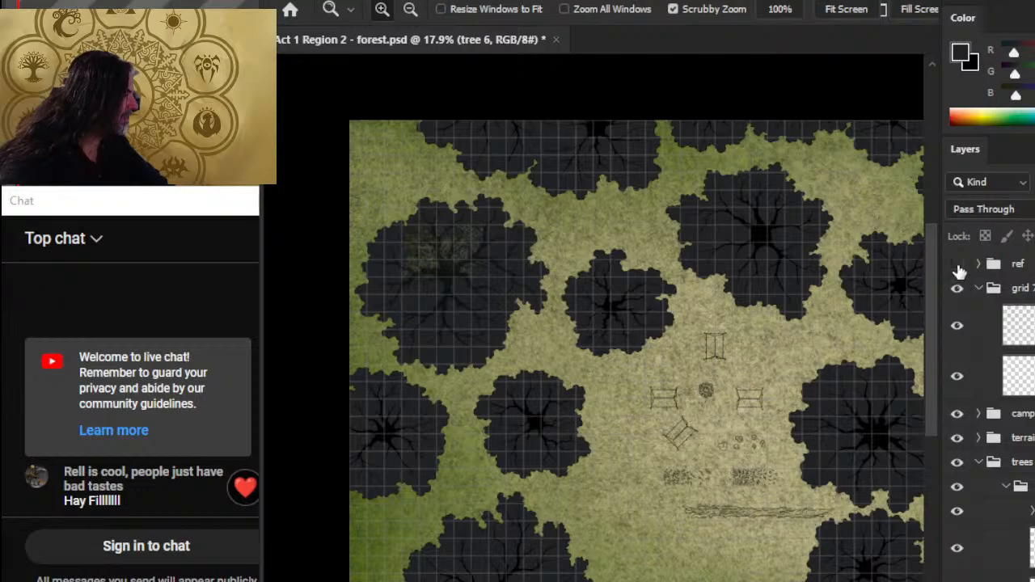
click(958, 266)
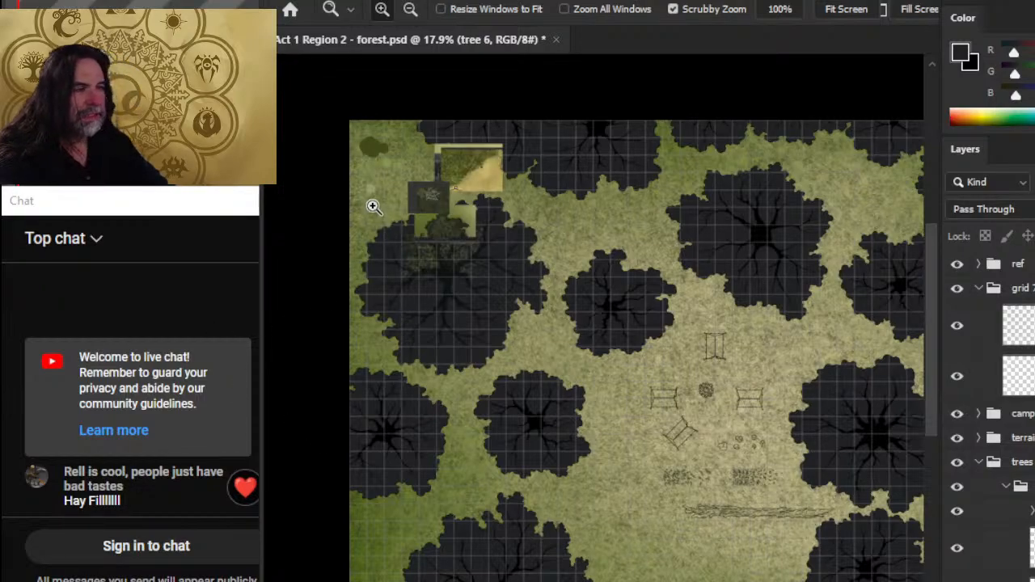
Step: Hide the ground folder behind the reference colour swatches and brush notes in the map's upper-left corner
drag(372, 202, 464, 282)
scroll(446, 247, up, 3)
scroll(446, 248, left, 2)
scroll(505, 339, up, 3)
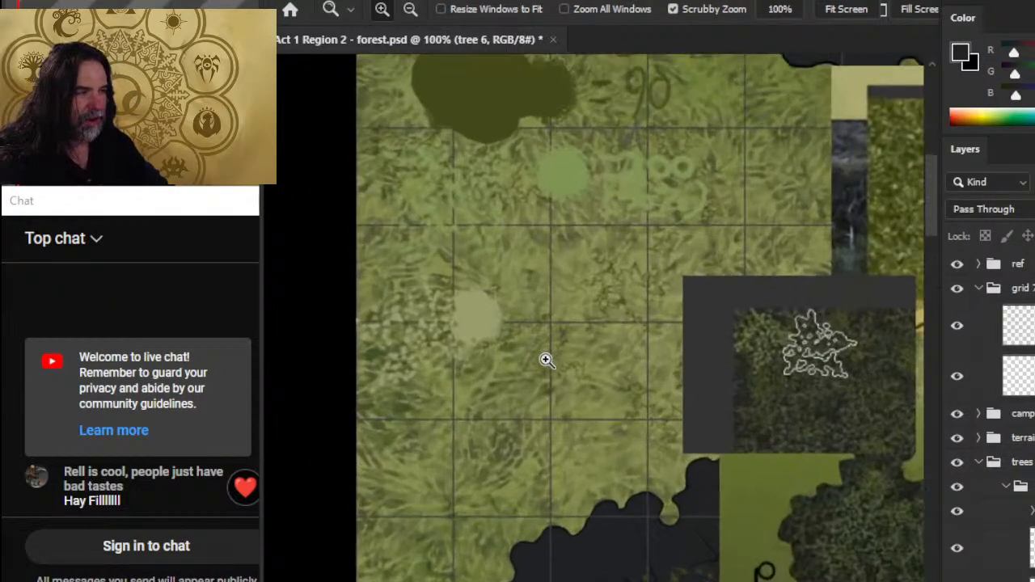
scroll(501, 356, up, 3)
mouse_move(578, 297)
mouse_down()
mouse_move(683, 307)
mouse_move(586, 292)
mouse_up()
scroll(547, 286, down, 2)
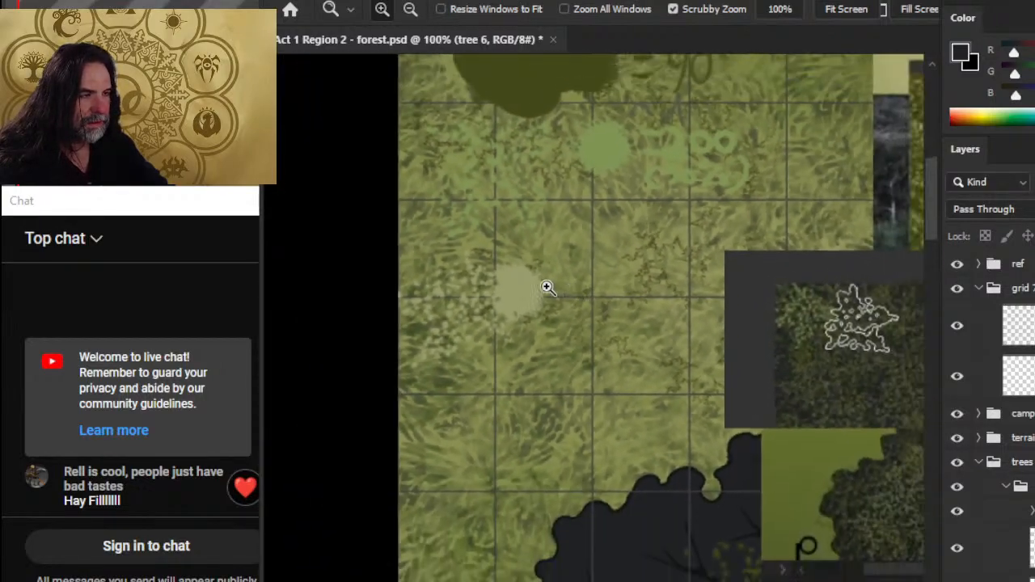
scroll(992, 434, down, 5)
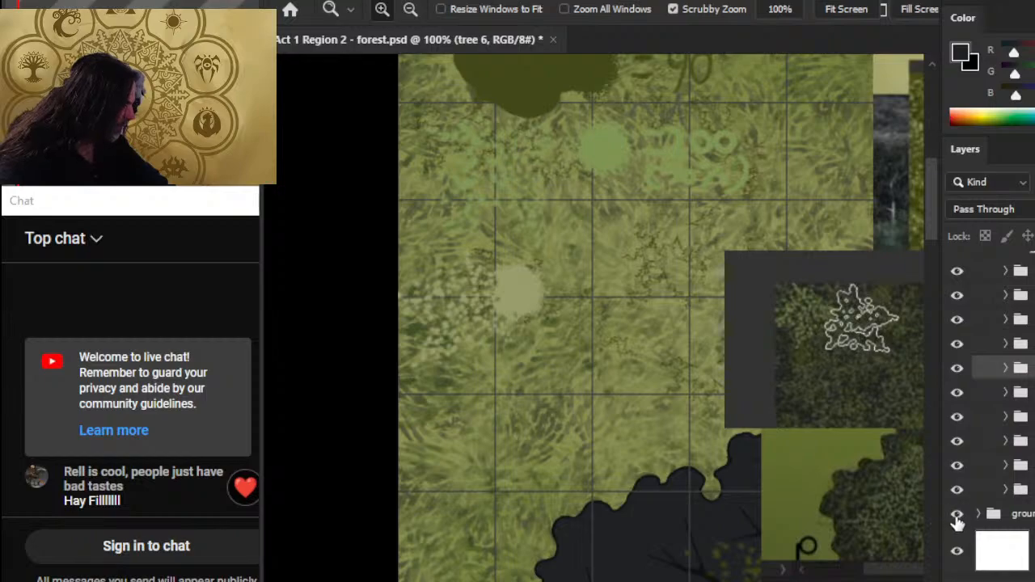
click(956, 515)
Step: Sample the mid-tone green from the reference swatch marked 200 (50%) as the brush colour
drag(677, 228, 616, 411)
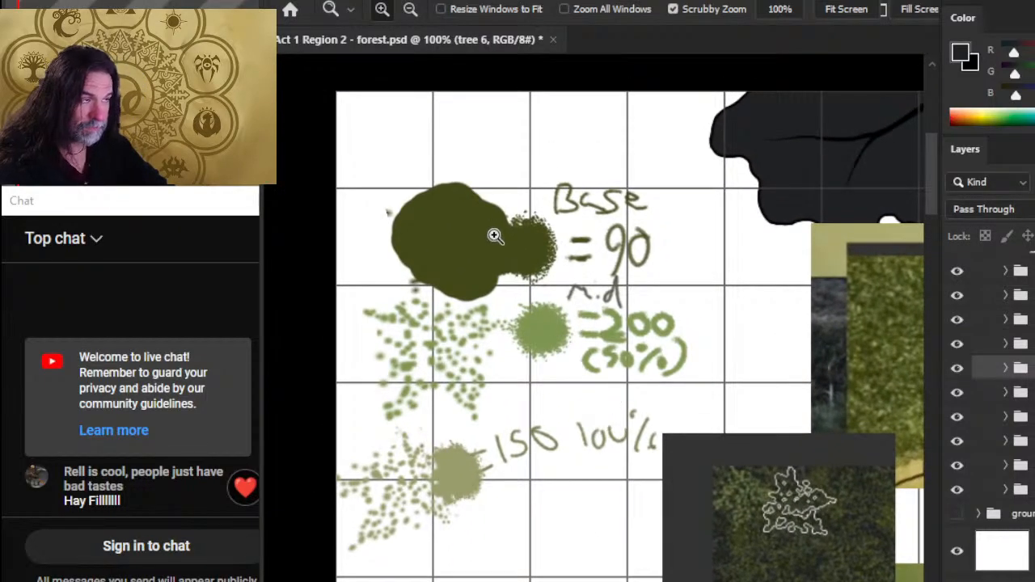
drag(667, 376, 729, 427)
mouse_move(639, 429)
mouse_down()
mouse_move(605, 410)
mouse_move(556, 333)
mouse_up()
key(b)
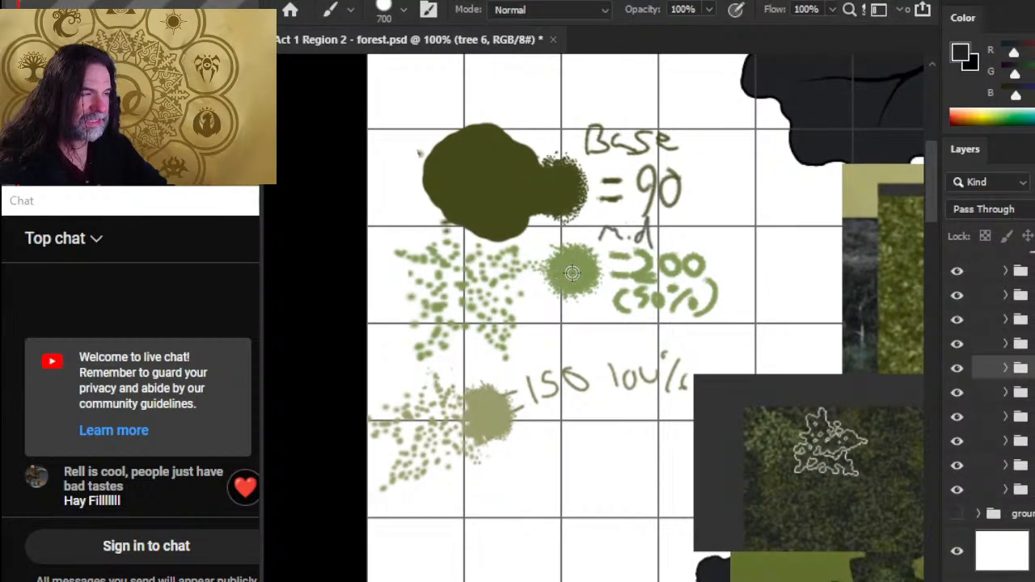
alt+click(573, 272)
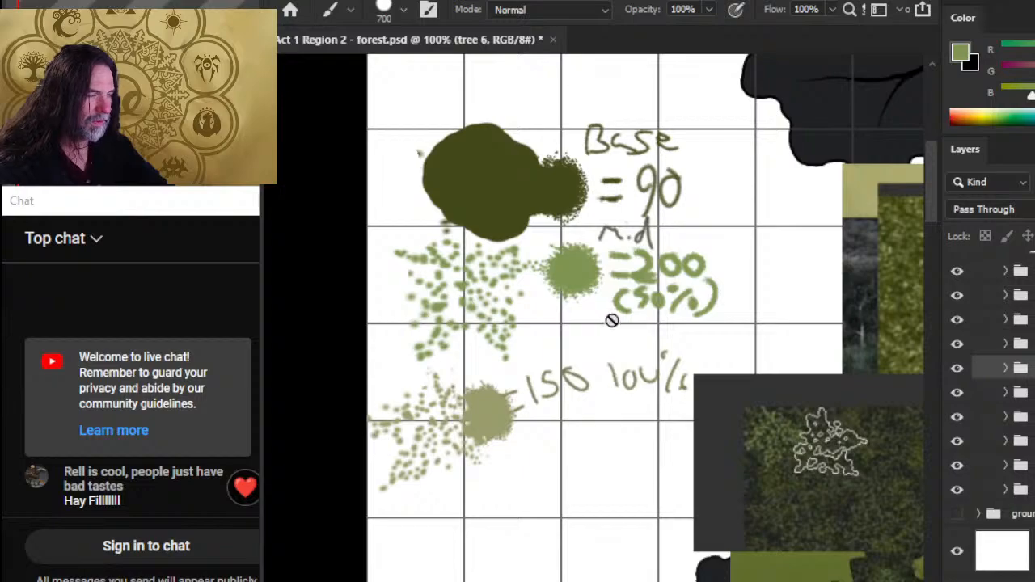
Step: Hide the first tree group's two upper canopy layers and add a new layer above the visible tree layer
scroll(977, 356, up, 4)
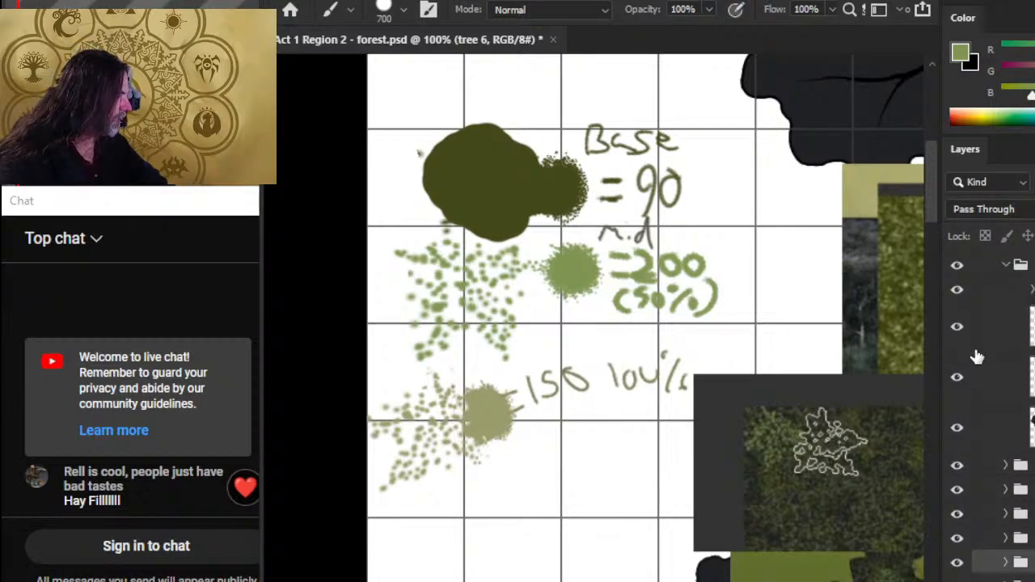
click(962, 375)
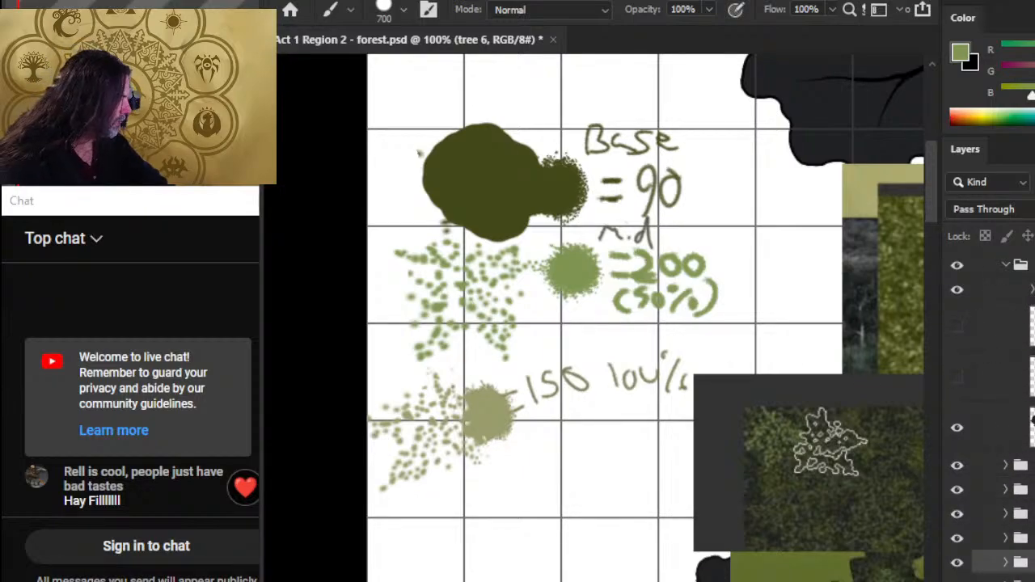
click(1031, 419)
key(ctrl+shift+alt+n)
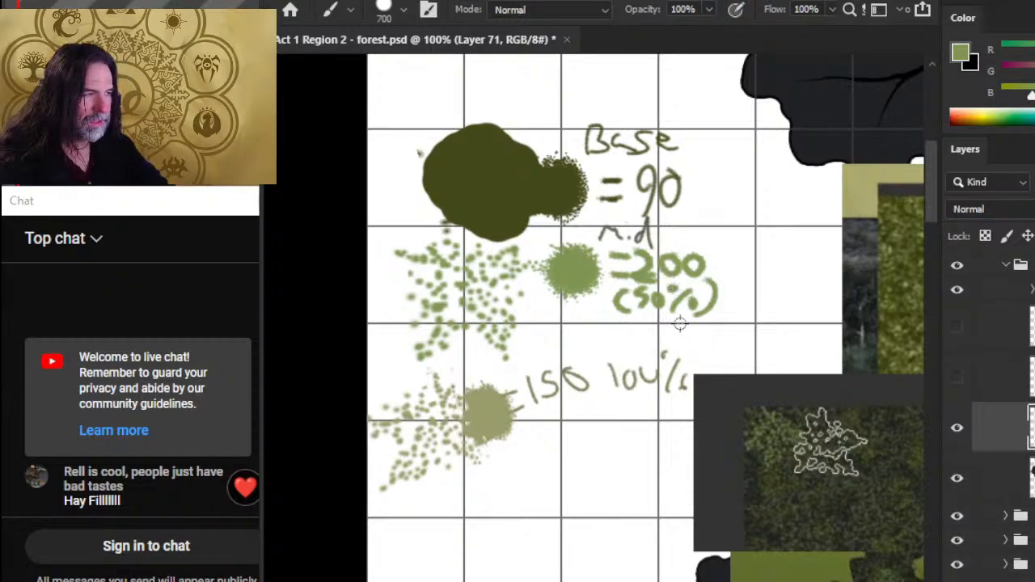
Step: Resample the mid green and choose the scattered foliage brush preset listed just after "mountain range spin"
alt+click(567, 277)
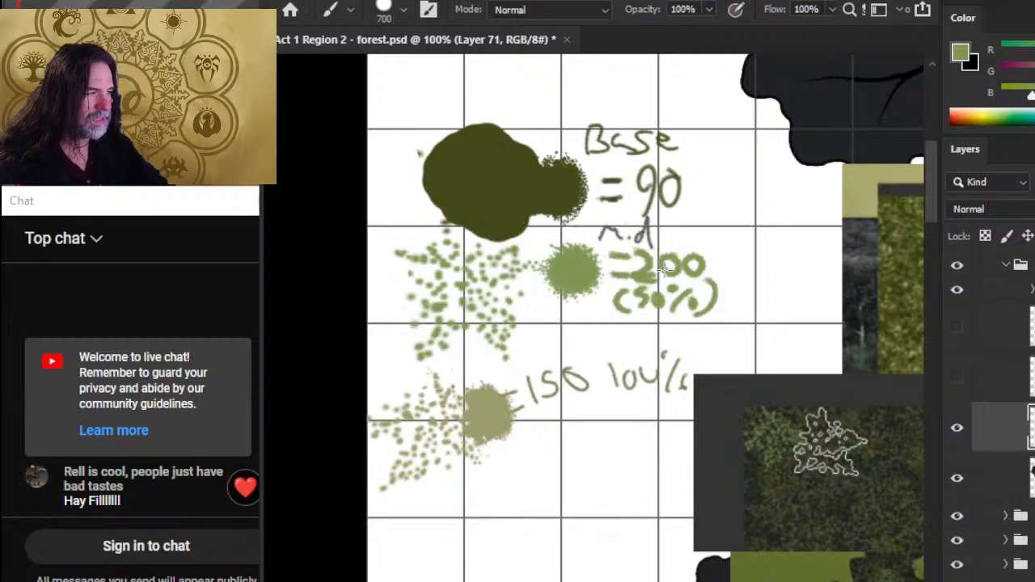
alt+click(593, 267)
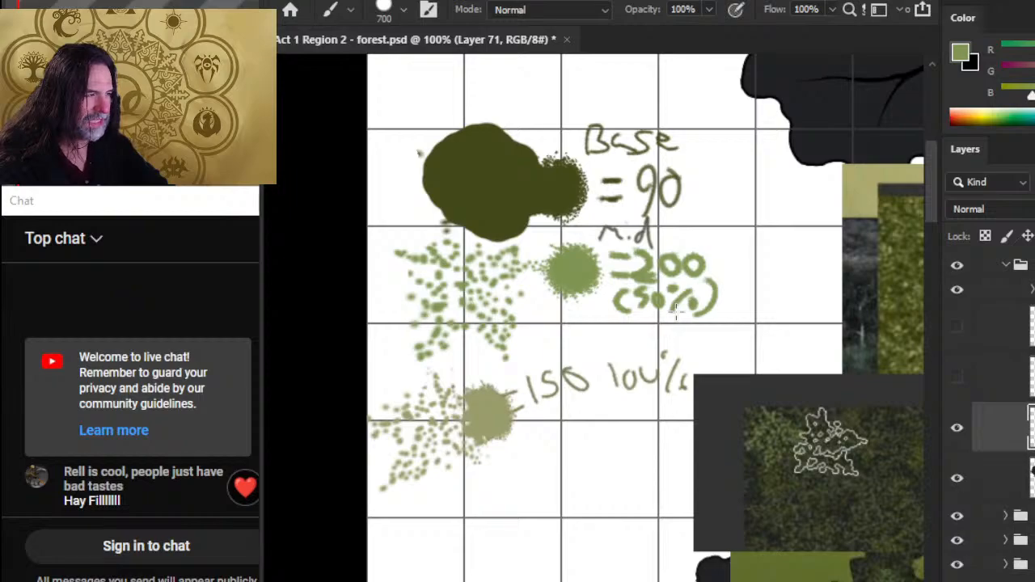
right_click(527, 372)
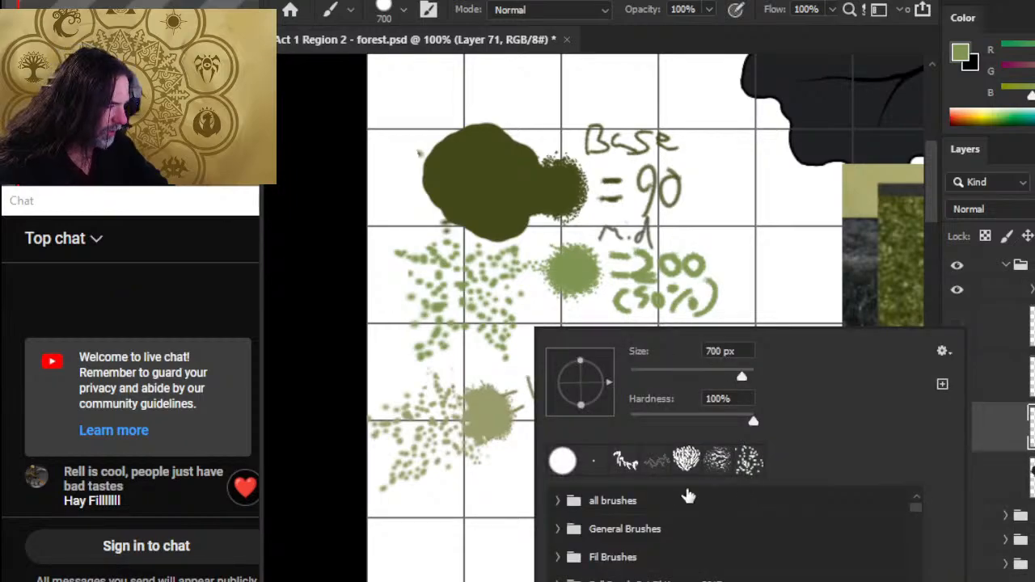
scroll(760, 510, down, 10)
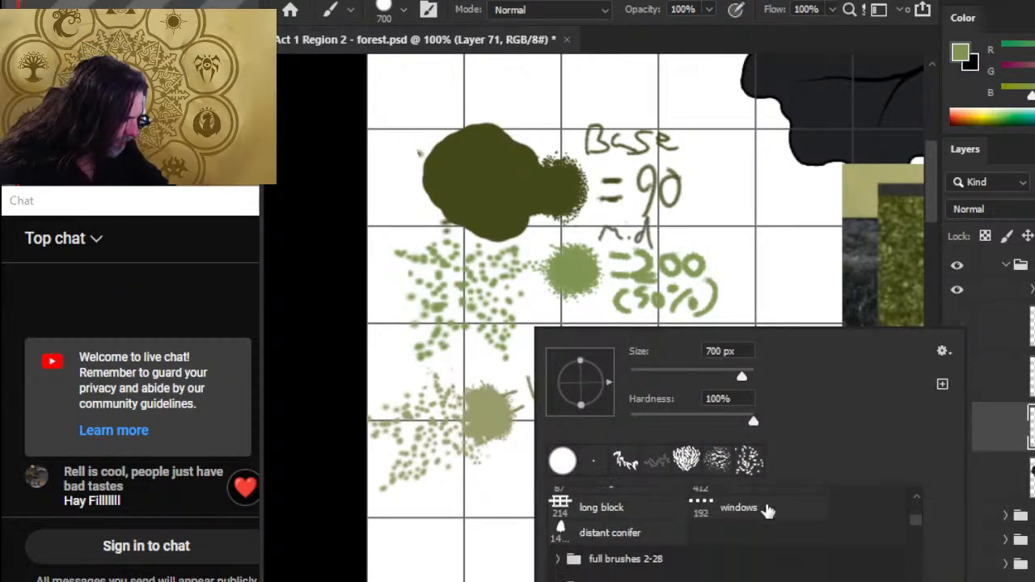
scroll(749, 514, down, 5)
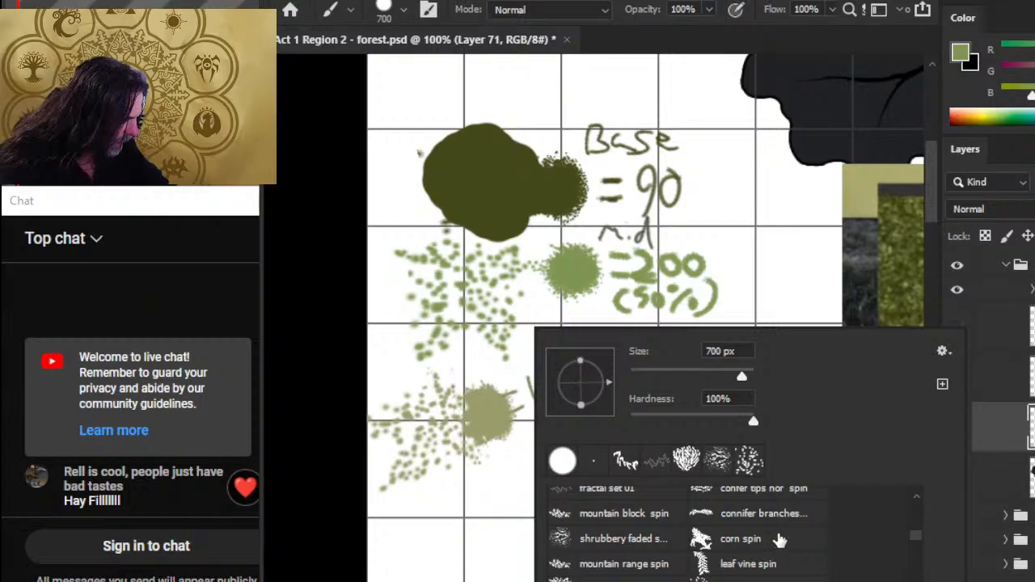
click(616, 579)
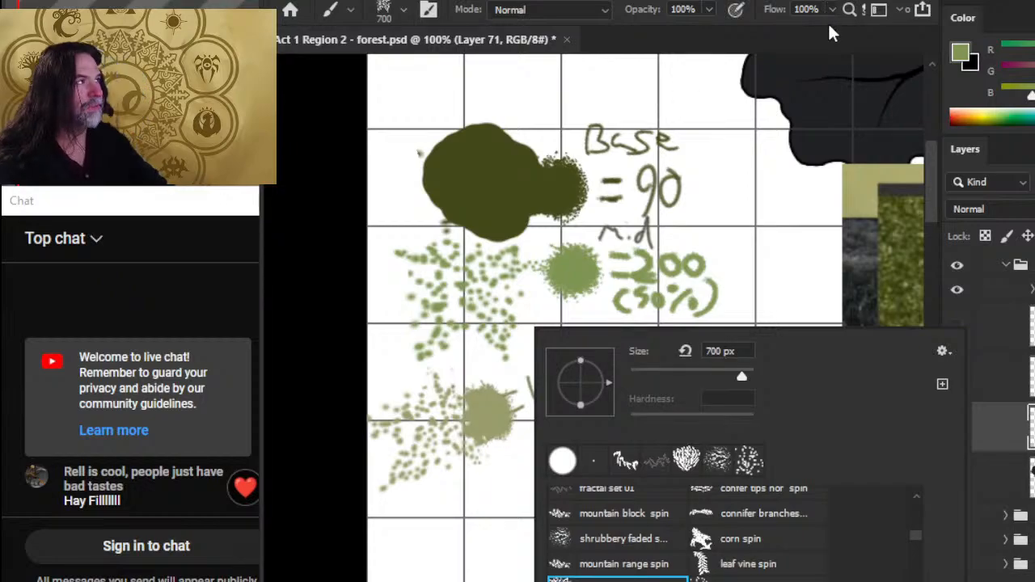
click(788, 4)
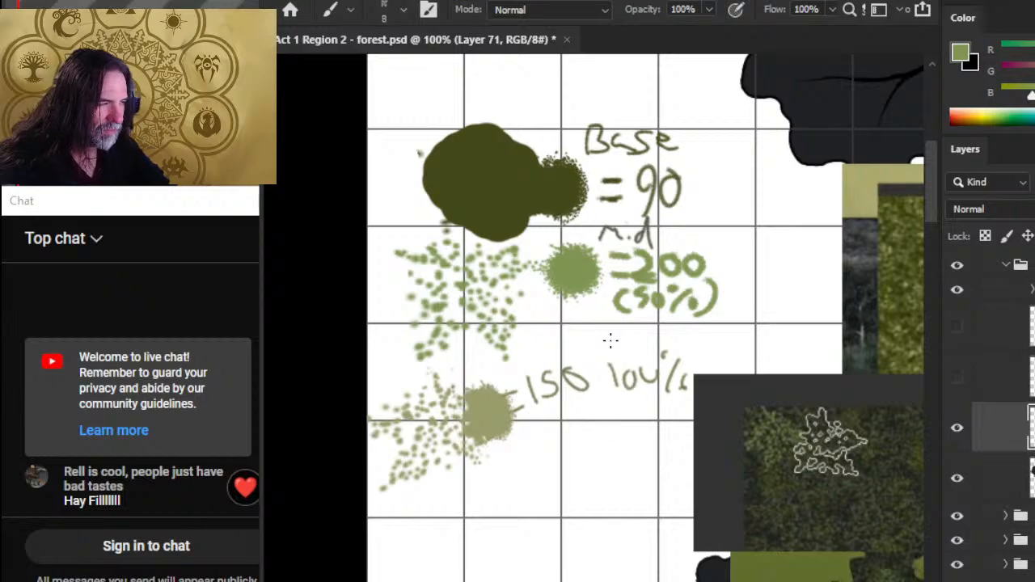
Step: Test the foliage brush at 200 px beside the mid-tone note, remove the test stamp and set the brush size to 175 px
key(bracketleft)
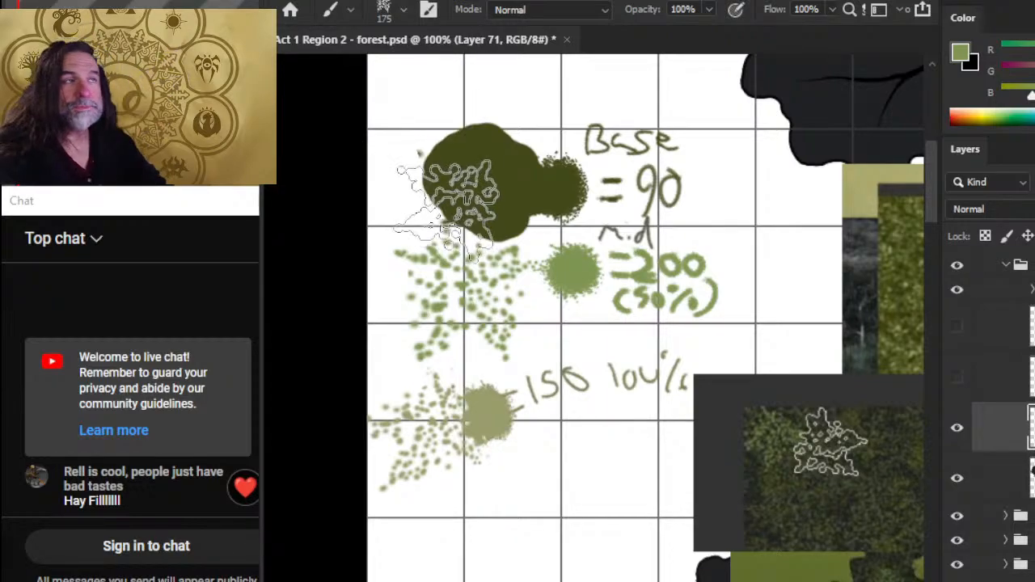
key(bracketright)
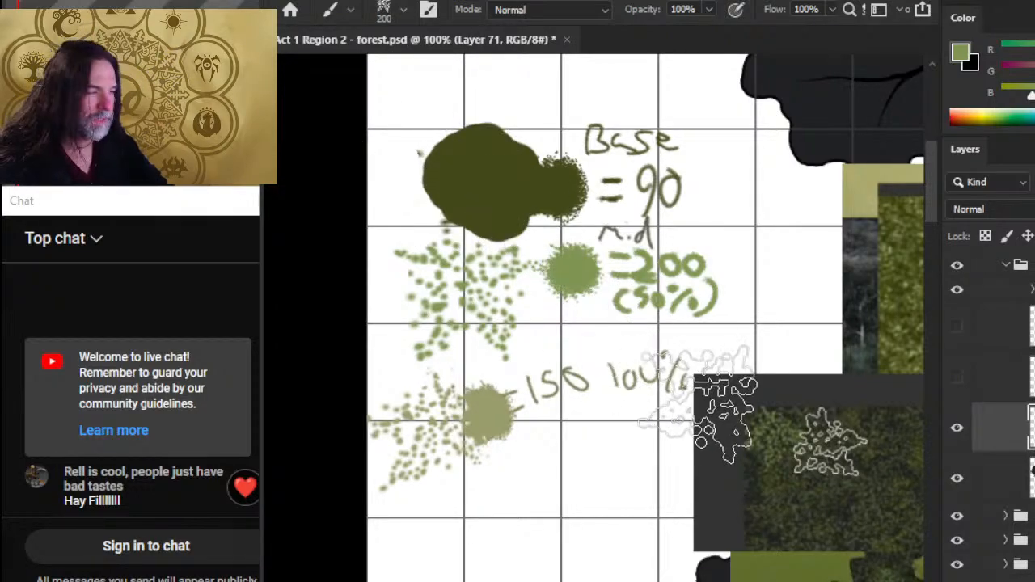
click(760, 287)
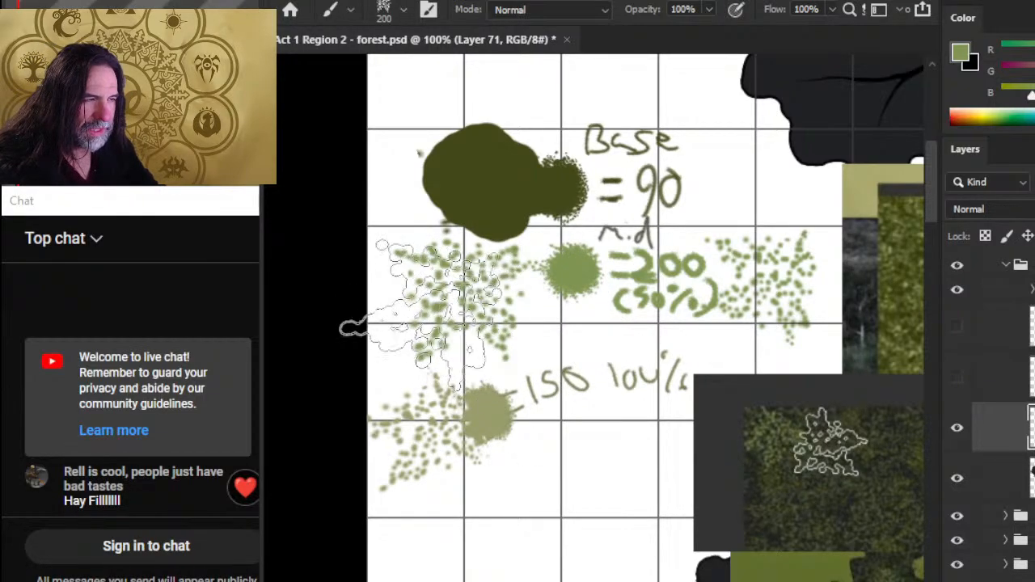
key(bracketleft)
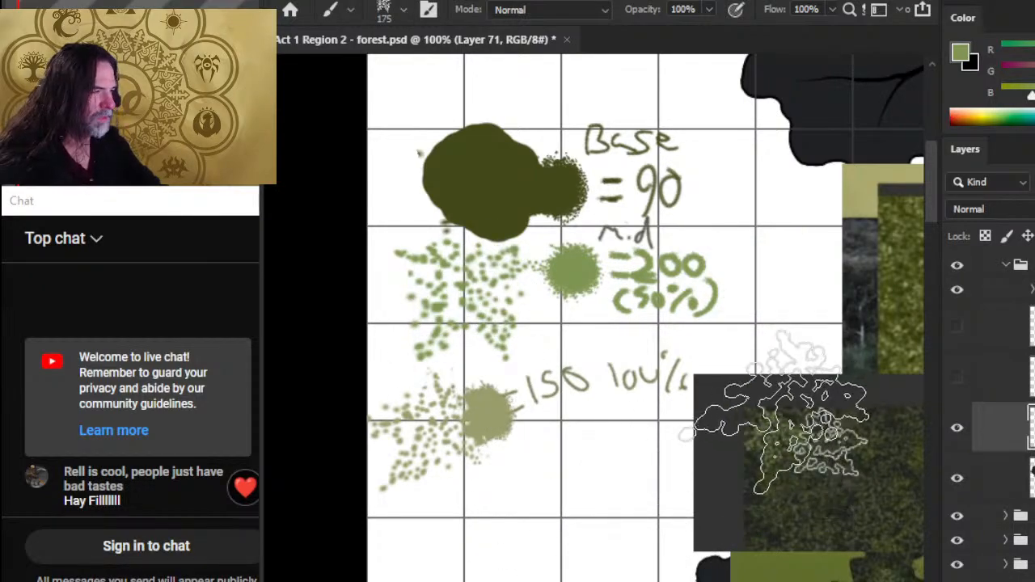
Step: Examine the brush outline on the dark foliage reference and hide the ref folder
key(z)
drag(688, 376, 616, 377)
mouse_move(748, 454)
mouse_down()
mouse_move(625, 409)
mouse_move(751, 396)
mouse_up()
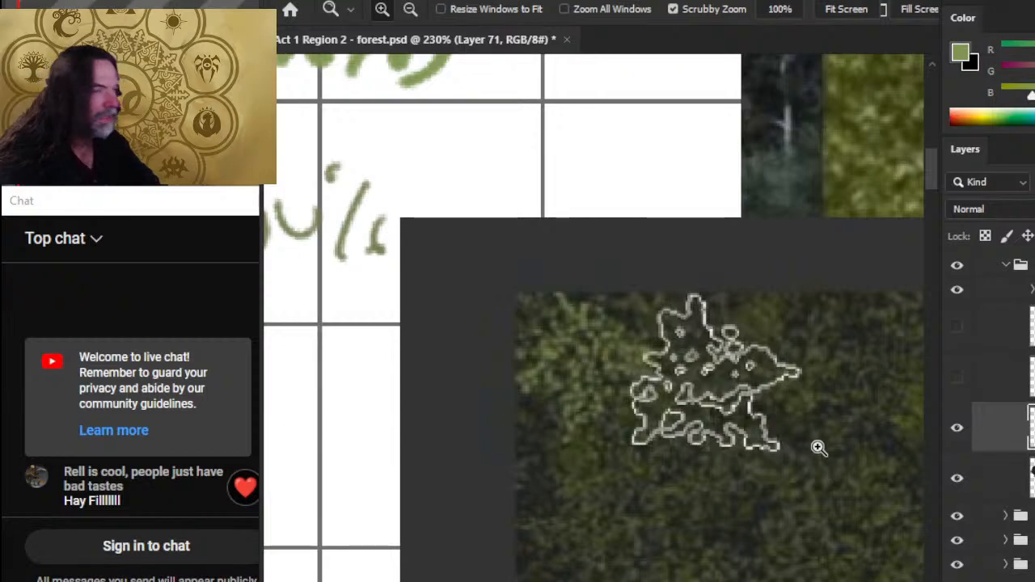
drag(800, 420, 591, 363)
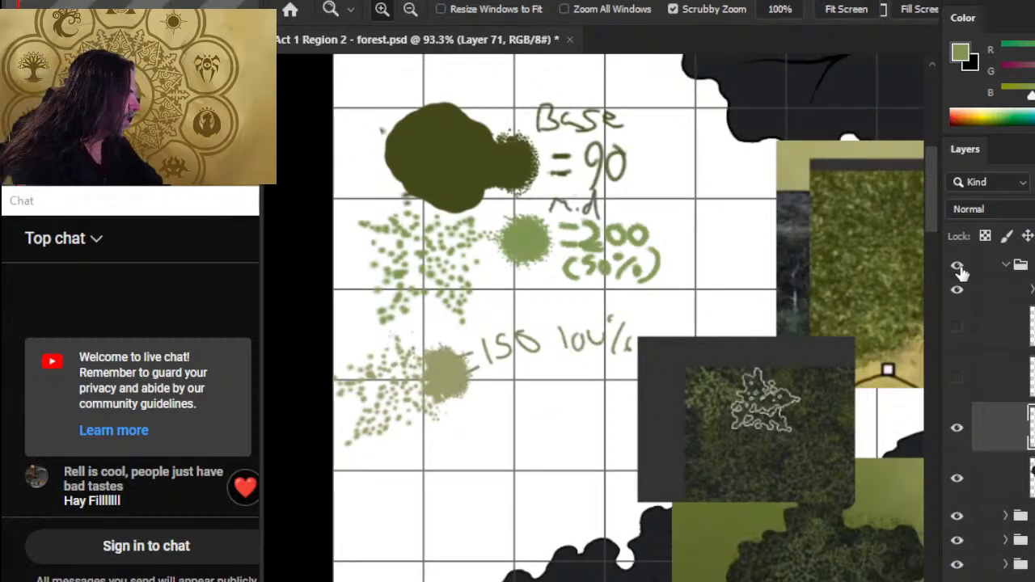
scroll(996, 324, up, 4)
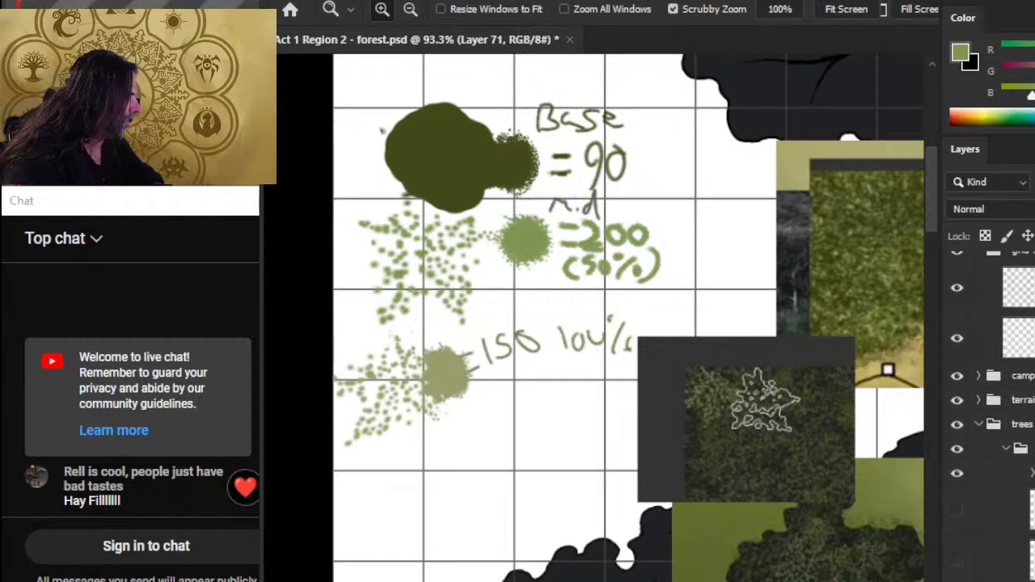
click(957, 266)
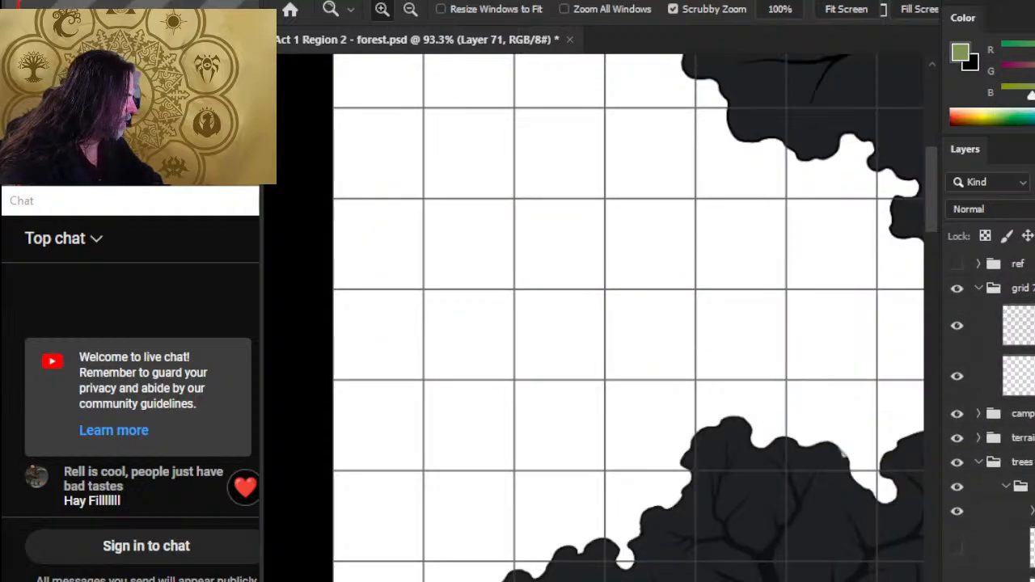
Step: Make the ground folder visible again beneath the dark tree crowns
scroll(996, 364, down, 5)
drag(771, 502, 602, 226)
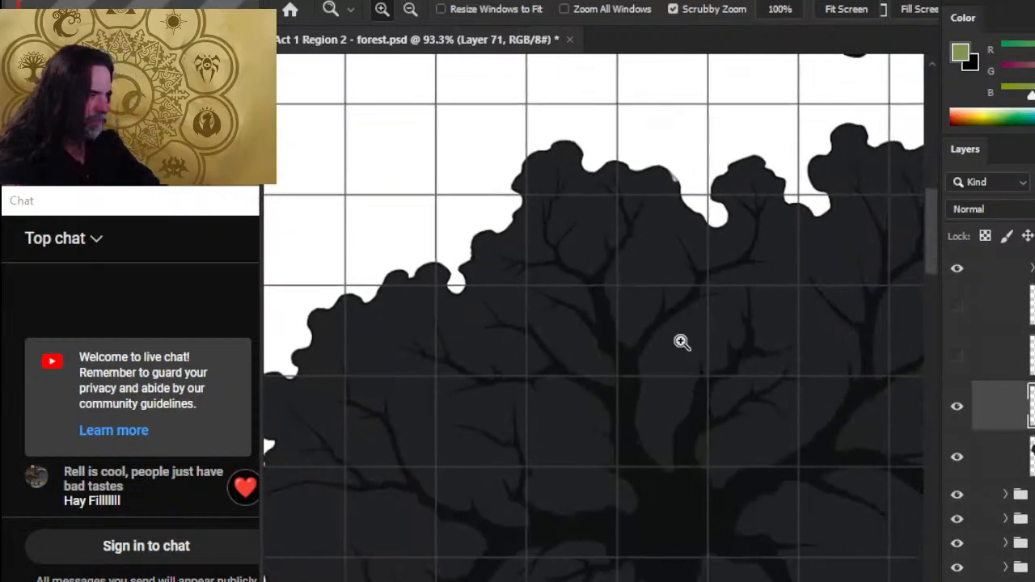
drag(681, 341, 657, 400)
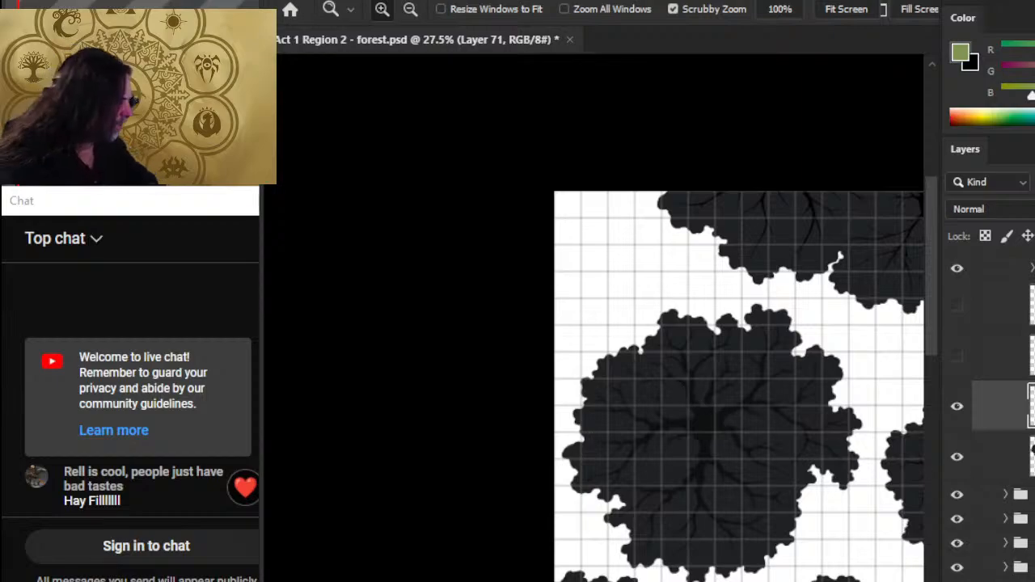
scroll(994, 404, down, 4)
click(954, 516)
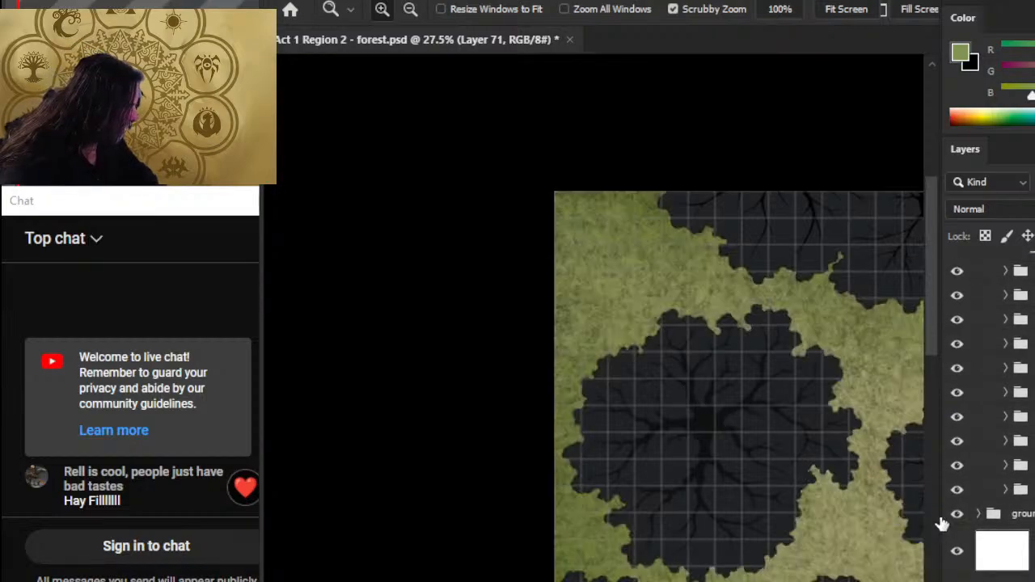
Step: Hide the grid folder over the trees and collapse it
drag(667, 373, 709, 378)
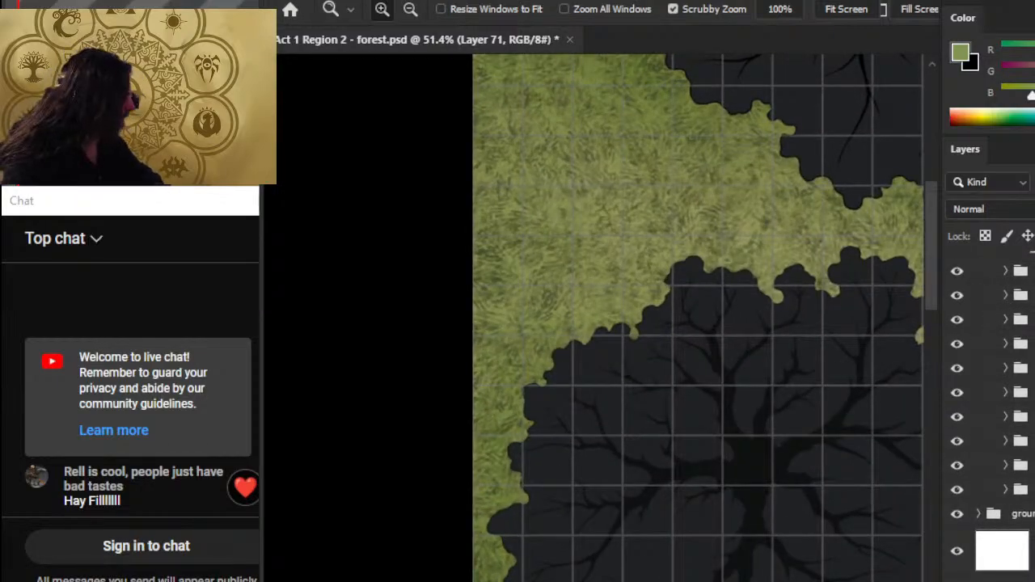
scroll(990, 404, up, 5)
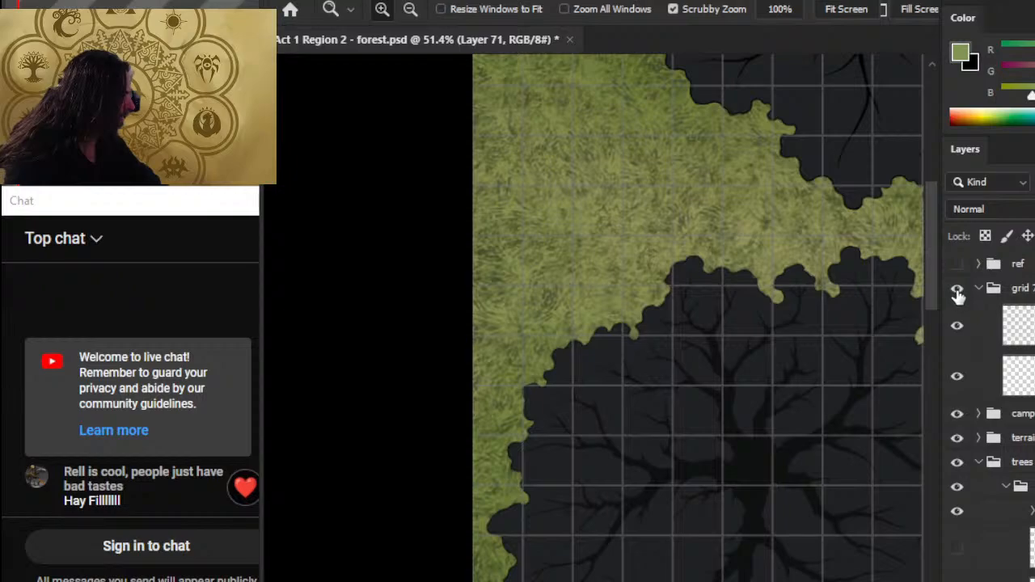
click(956, 290)
click(978, 288)
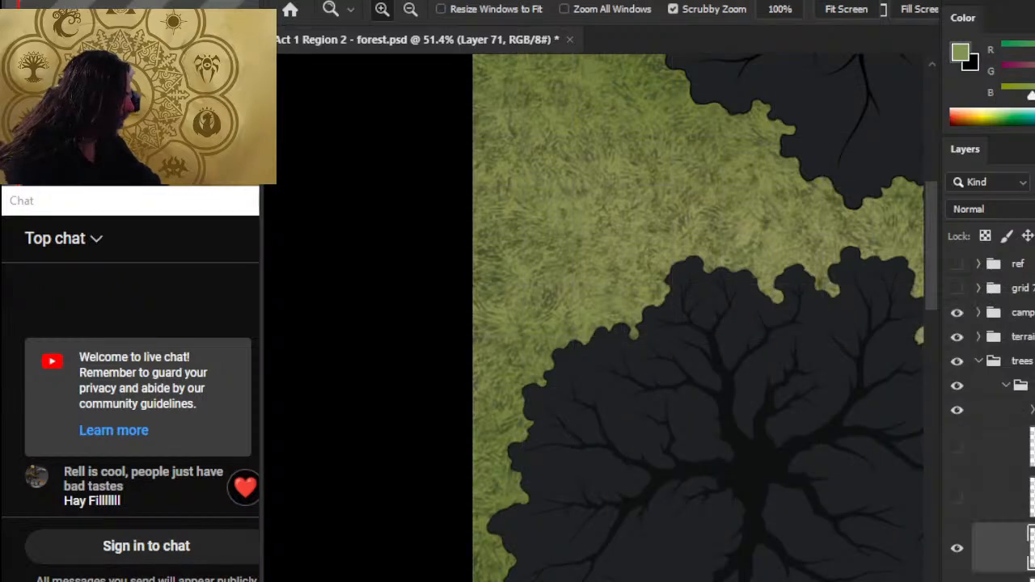
Step: Stamp mid-green foliage at 175 px over the upper-left lobe of the large tree's crown on the new layer
scroll(990, 416, down, 5)
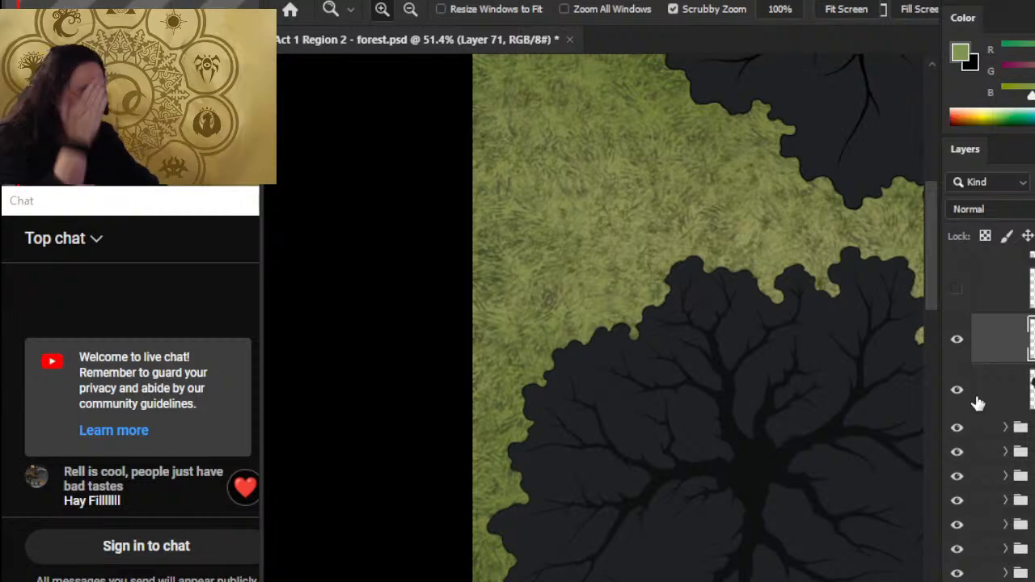
drag(763, 487, 642, 369)
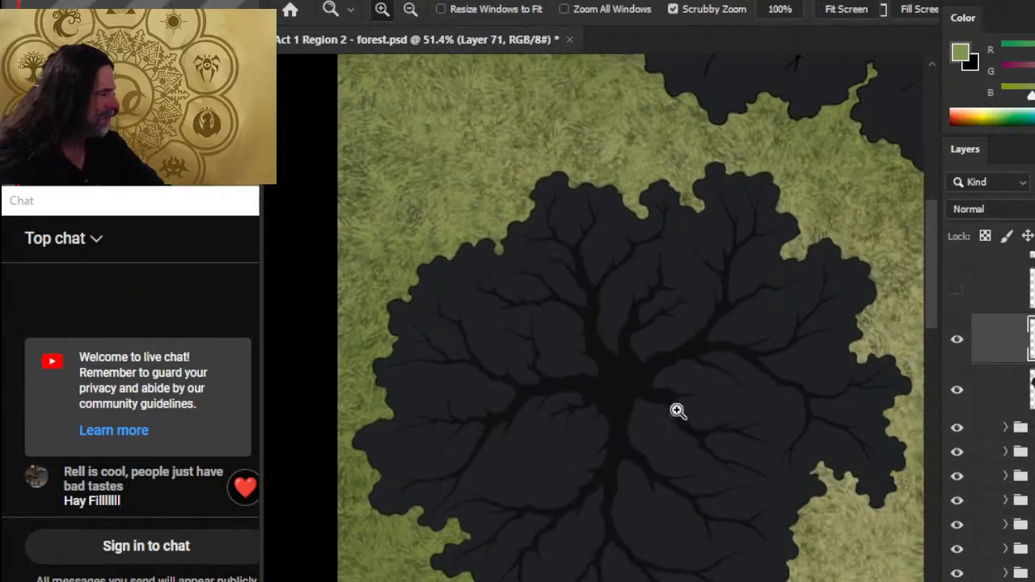
drag(675, 411, 508, 365)
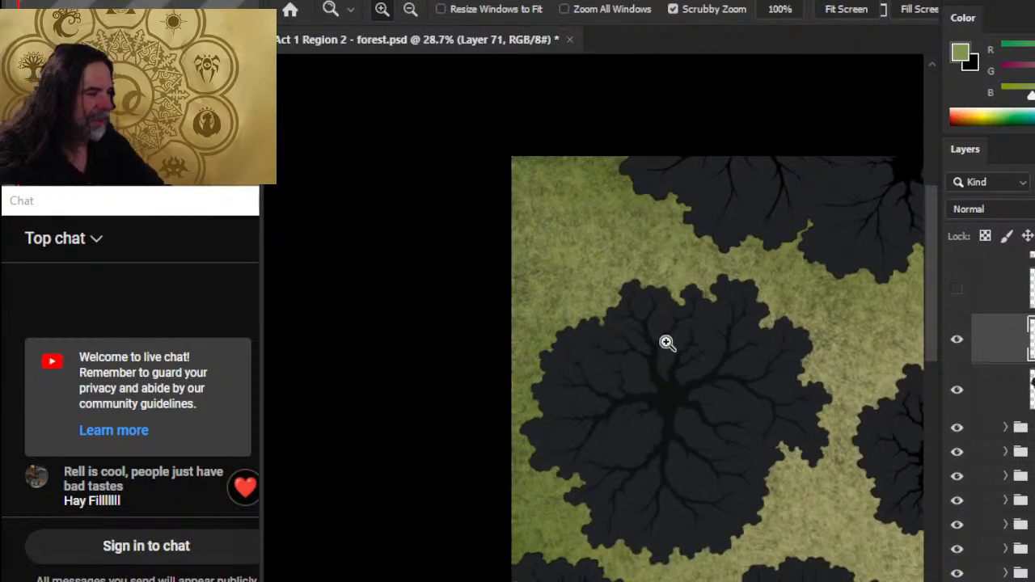
key(b)
mouse_move(647, 312)
mouse_down()
mouse_move(654, 304)
mouse_move(659, 323)
mouse_up()
key(ctrl+z)
key(ctrl+z)
click(636, 307)
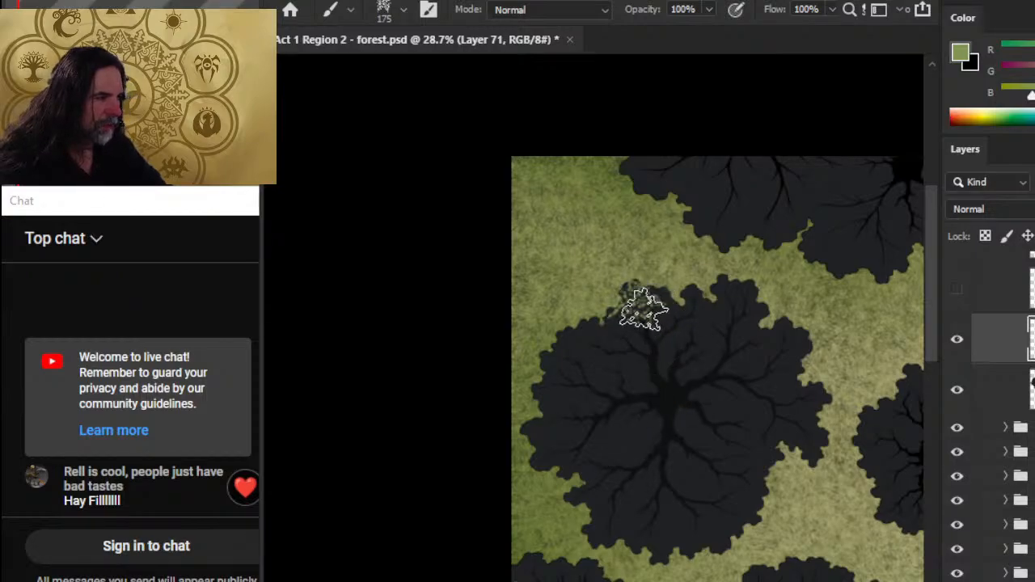
click(675, 325)
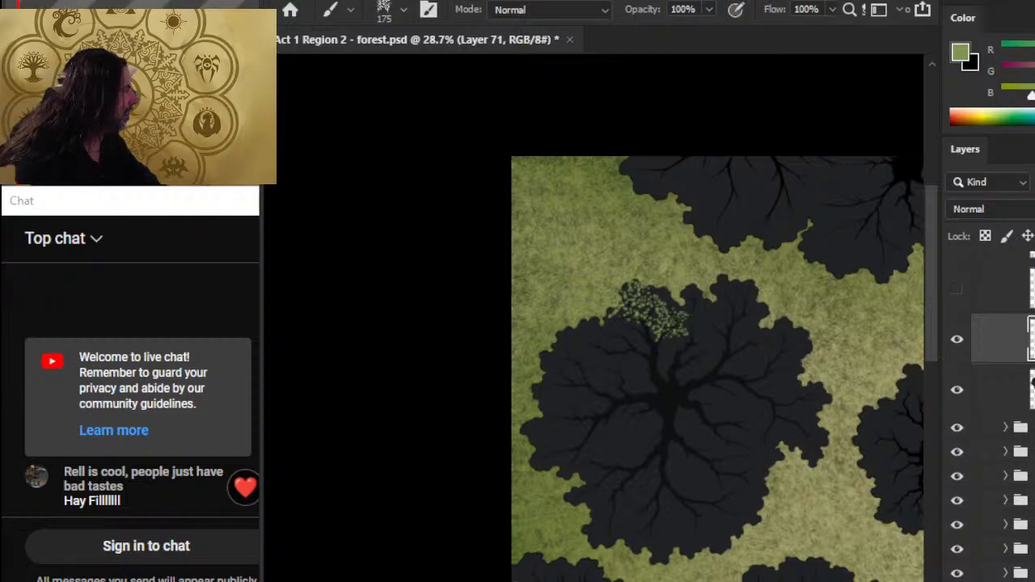
Step: Undo the last change to the foliage layer and stamp foliage at 175 px over the left half of the large tree's crown
key(ctrl+z)
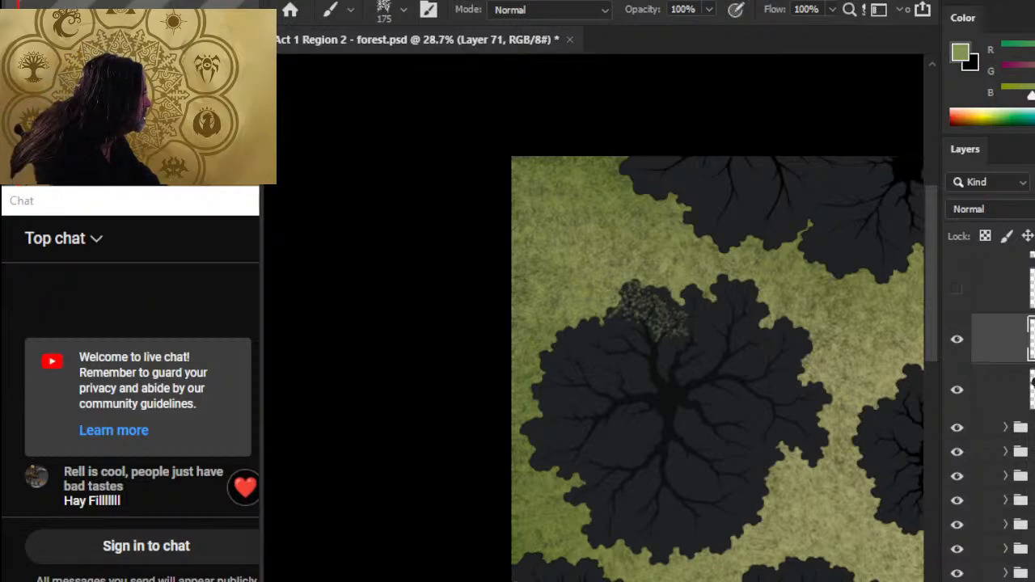
click(618, 344)
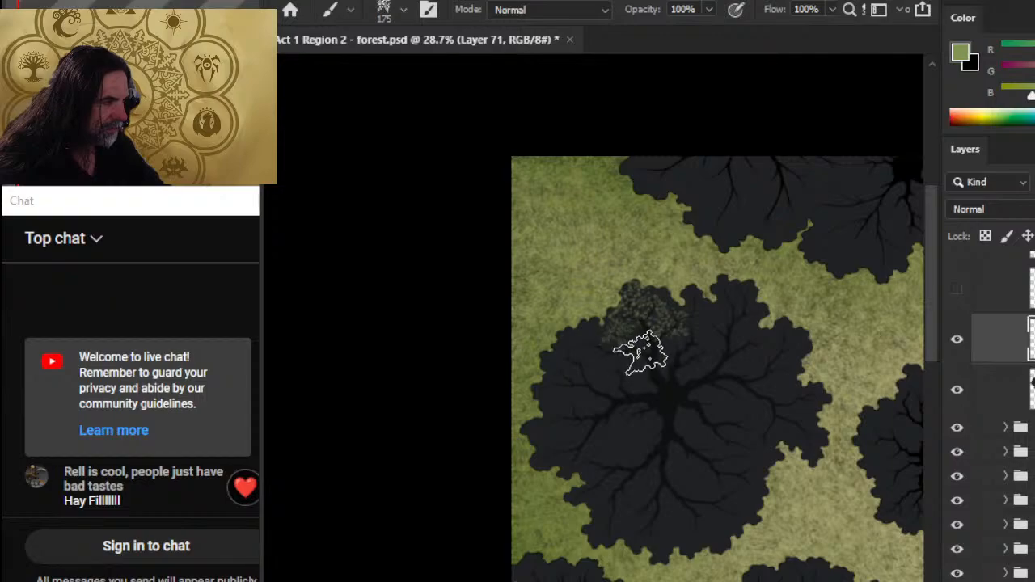
click(579, 352)
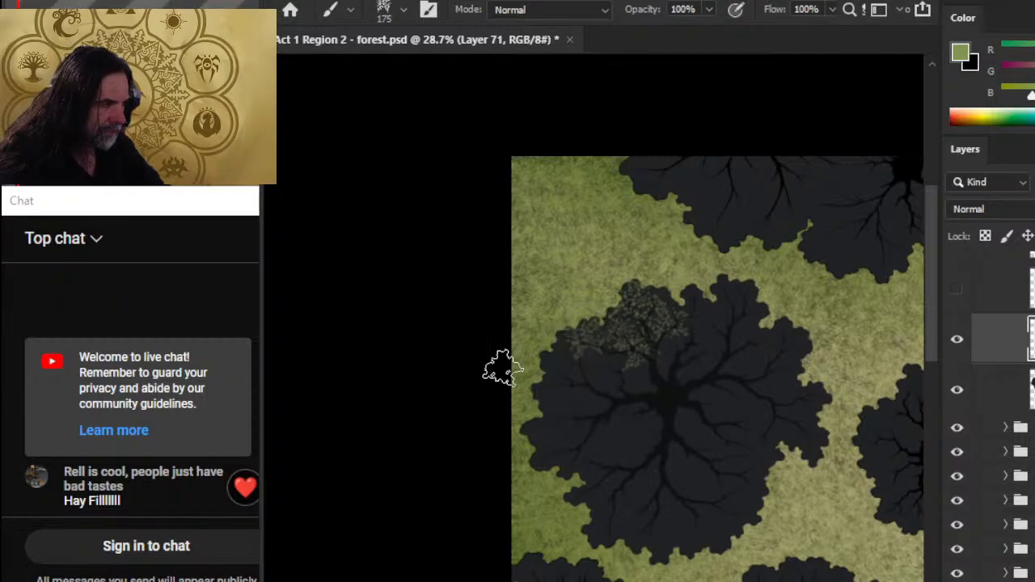
click(553, 348)
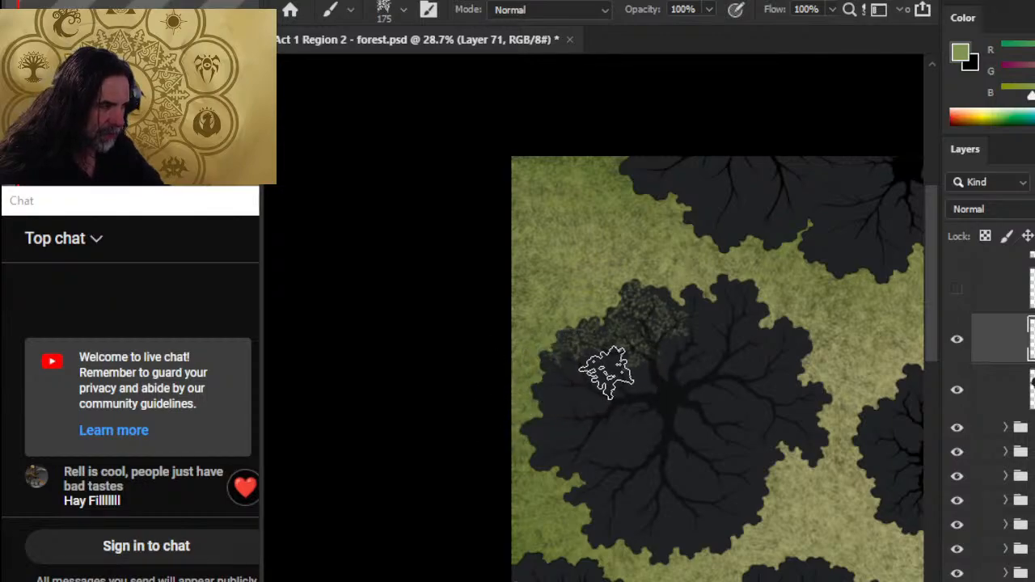
click(605, 363)
click(543, 400)
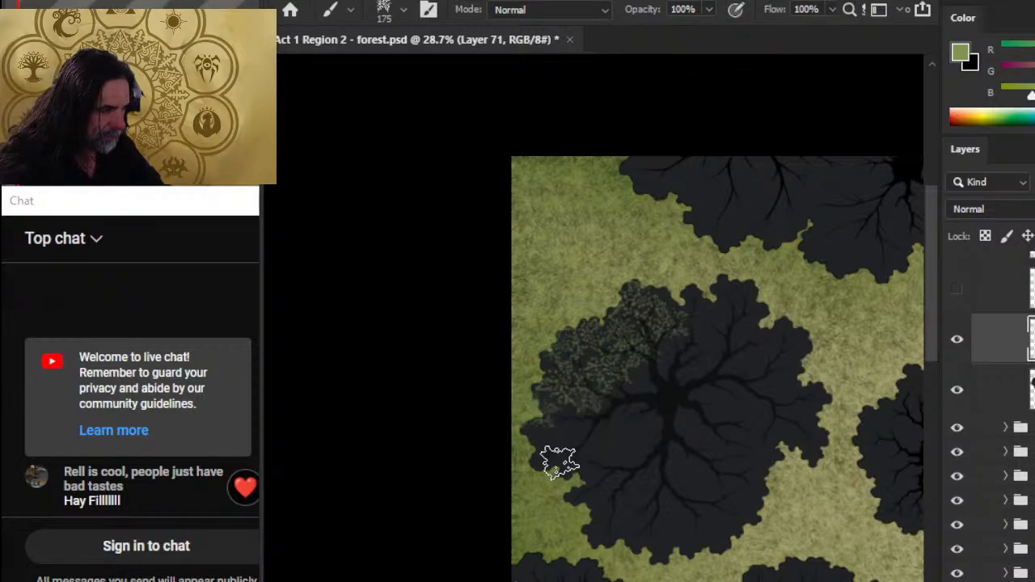
click(540, 441)
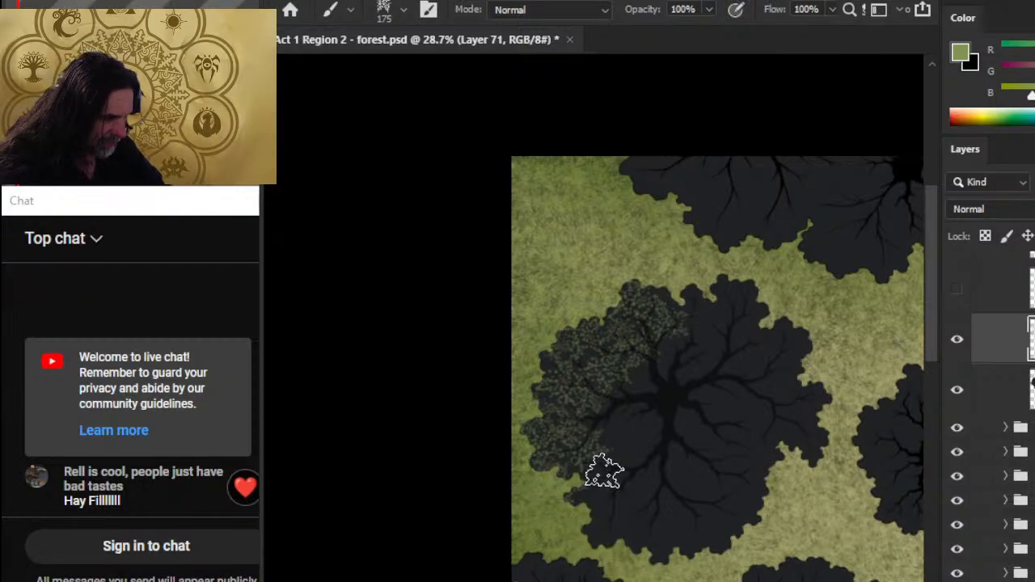
mouse_move(605, 472)
mouse_down()
mouse_move(633, 547)
mouse_move(603, 513)
mouse_move(587, 513)
mouse_move(637, 551)
mouse_move(627, 461)
mouse_move(662, 483)
mouse_move(638, 398)
mouse_move(624, 424)
mouse_up()
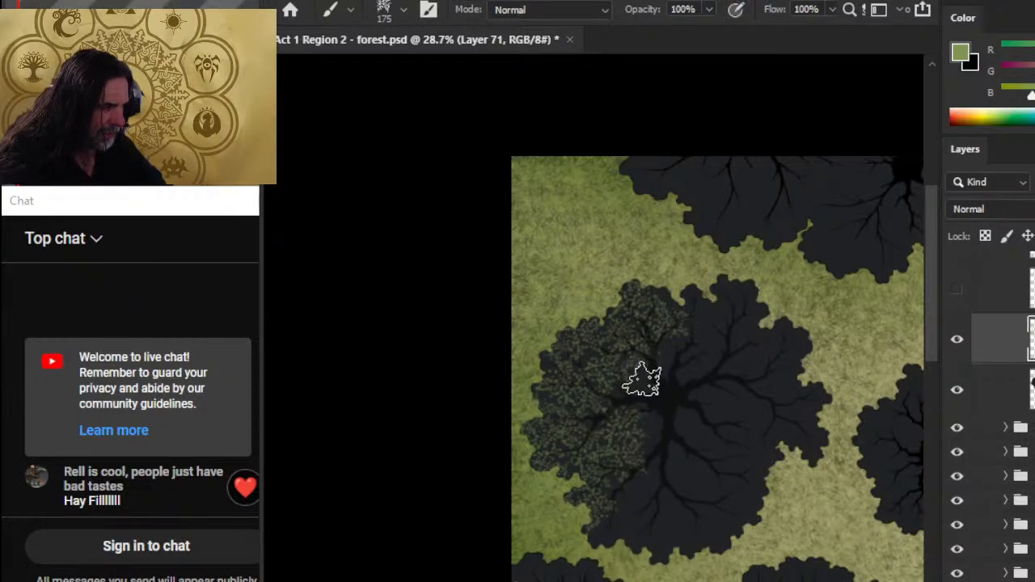
Step: Stamp foliage over the remaining upper, right and lower parts of the large tree's crown at 175 px
mouse_move(634, 388)
mouse_down()
mouse_move(656, 418)
mouse_move(679, 411)
mouse_move(671, 376)
mouse_move(657, 372)
mouse_move(681, 390)
mouse_move(704, 338)
mouse_move(684, 346)
mouse_move(724, 412)
mouse_move(689, 325)
mouse_move(701, 289)
mouse_move(675, 282)
mouse_move(663, 287)
mouse_move(669, 298)
mouse_move(720, 319)
mouse_move(715, 299)
mouse_move(697, 295)
mouse_move(752, 326)
mouse_move(748, 301)
mouse_move(730, 290)
mouse_move(788, 309)
mouse_move(772, 334)
mouse_move(762, 303)
mouse_move(776, 339)
mouse_move(754, 343)
mouse_move(719, 328)
mouse_move(748, 377)
mouse_move(775, 371)
mouse_move(770, 333)
mouse_move(724, 394)
mouse_up()
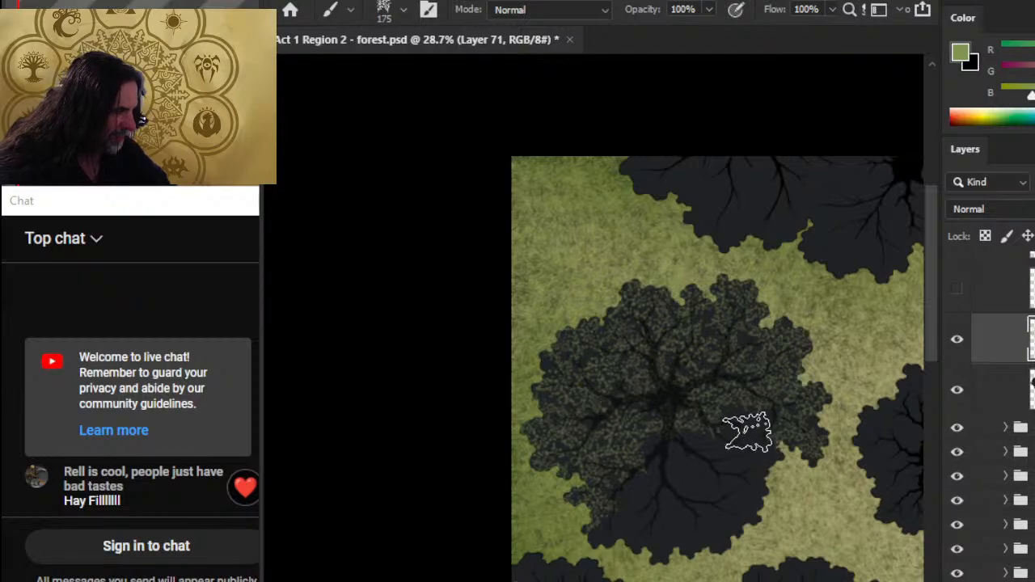
mouse_move(751, 428)
mouse_down()
mouse_move(751, 465)
mouse_move(695, 492)
mouse_up()
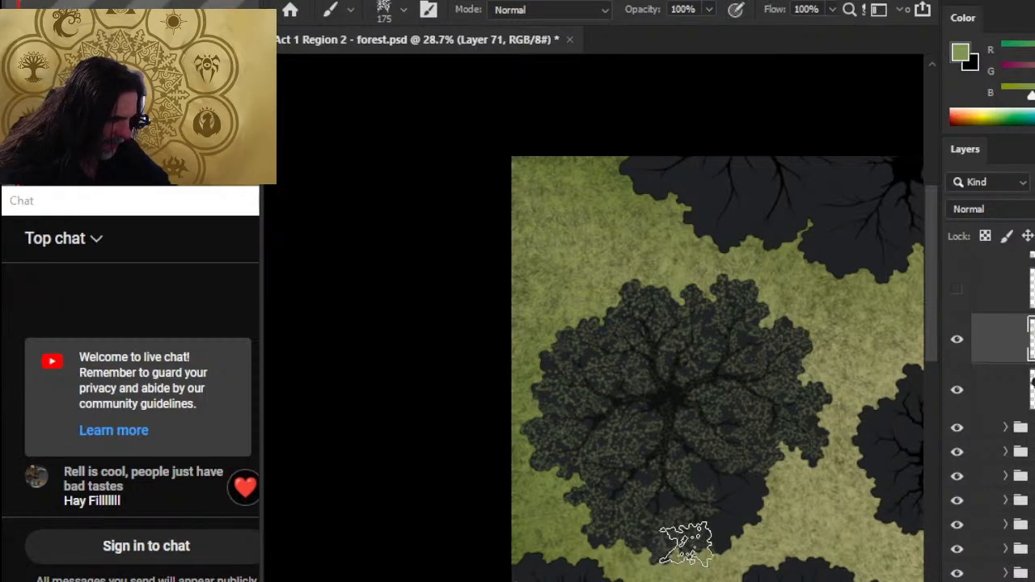
drag(704, 572, 701, 578)
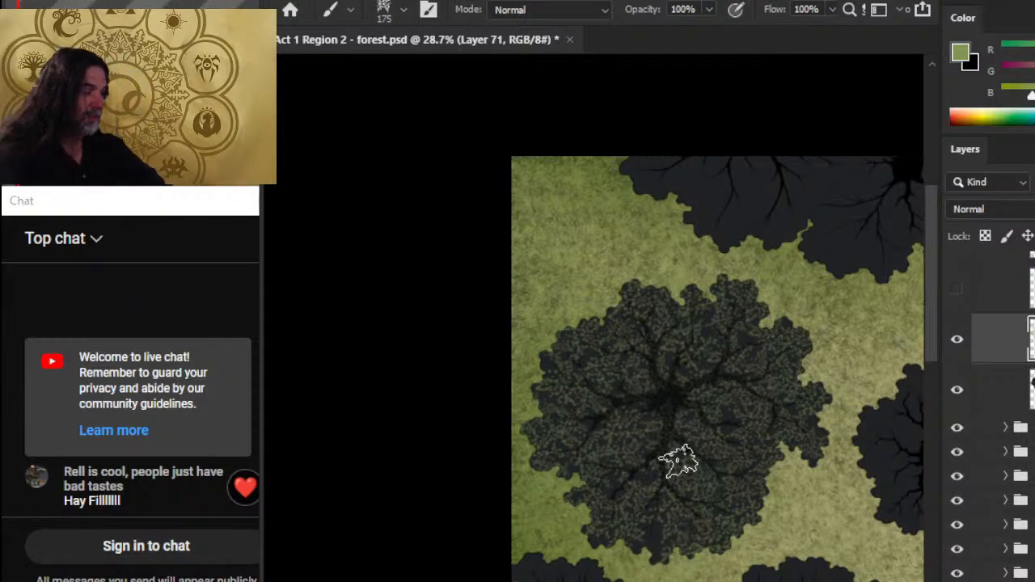
Step: Cover the smaller tree's crown to the right of the large tree with foliage at 175 px
drag(757, 420, 511, 307)
mouse_move(701, 354)
mouse_down()
mouse_move(731, 352)
mouse_move(748, 371)
mouse_move(706, 398)
mouse_move(709, 376)
mouse_move(715, 418)
mouse_move(664, 379)
mouse_move(685, 436)
mouse_move(652, 416)
mouse_move(679, 405)
mouse_move(698, 452)
mouse_move(664, 452)
mouse_move(661, 441)
mouse_move(716, 479)
mouse_move(680, 472)
mouse_move(711, 519)
mouse_move(738, 518)
mouse_move(739, 504)
mouse_move(745, 519)
mouse_move(774, 509)
mouse_move(773, 495)
mouse_move(785, 503)
mouse_move(722, 455)
mouse_move(760, 497)
mouse_move(702, 421)
mouse_move(718, 434)
mouse_move(706, 445)
mouse_move(710, 468)
mouse_move(662, 494)
mouse_move(715, 408)
mouse_move(704, 423)
mouse_move(747, 438)
mouse_move(731, 400)
mouse_move(722, 406)
mouse_move(731, 411)
mouse_move(747, 375)
mouse_up()
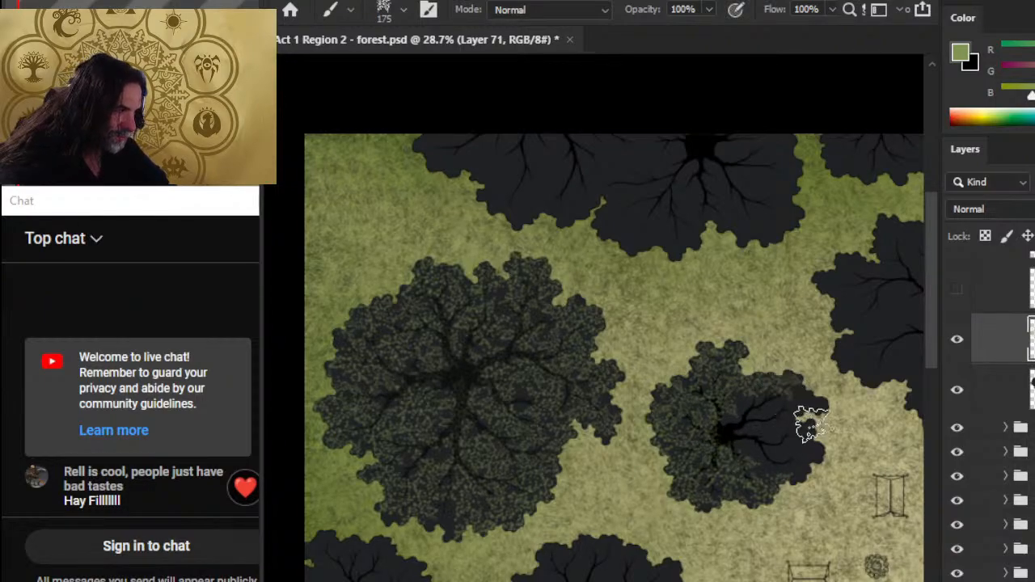
drag(815, 396, 808, 447)
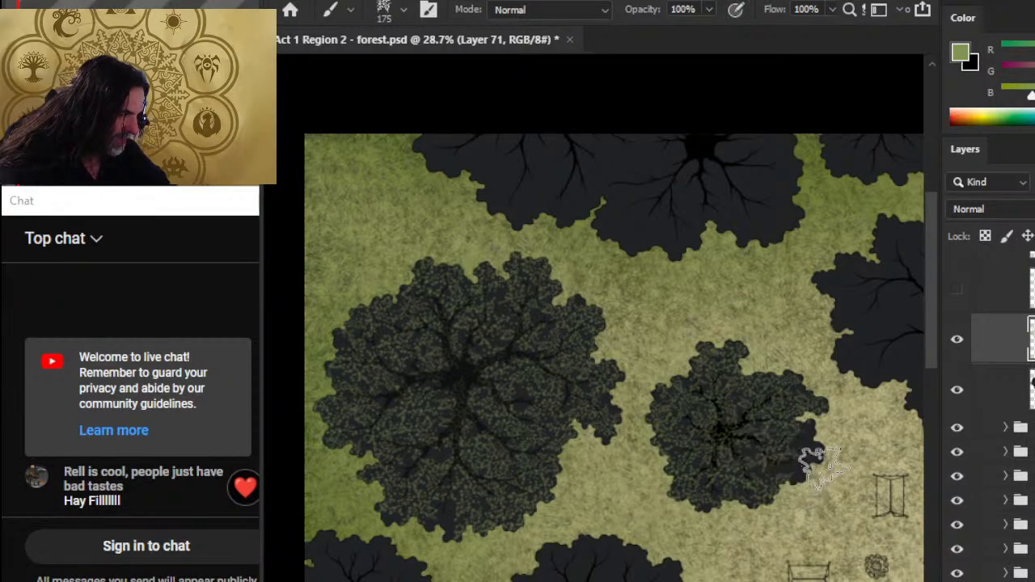
mouse_move(815, 434)
mouse_down()
mouse_move(823, 472)
mouse_move(802, 472)
mouse_move(820, 495)
mouse_up()
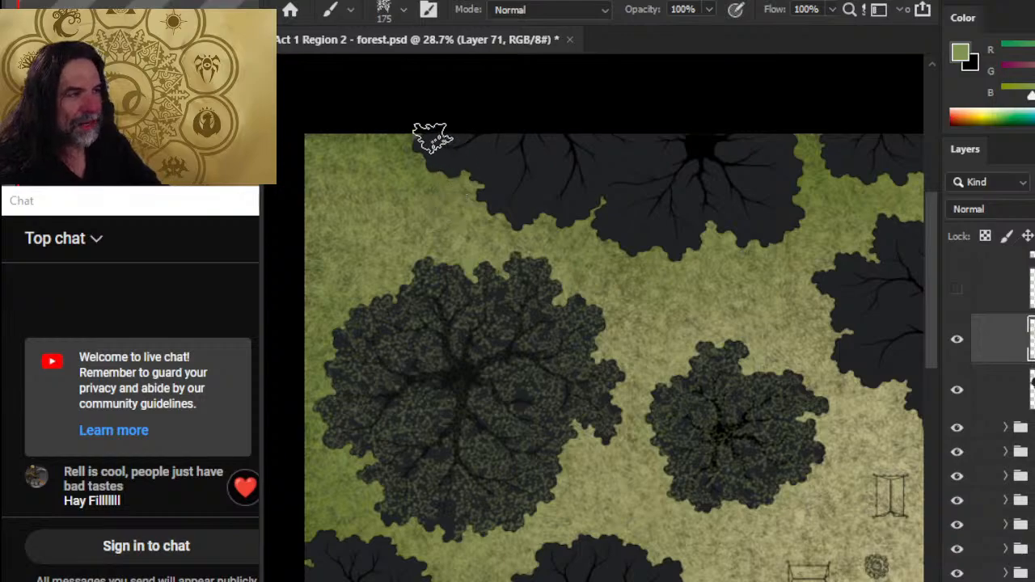
Step: Stamp foliage at 175 px over the two large overlapping crowns along the map's top edge
mouse_move(439, 167)
mouse_down()
mouse_move(468, 179)
mouse_move(468, 135)
mouse_move(457, 139)
mouse_move(505, 187)
mouse_move(484, 170)
mouse_move(483, 194)
mouse_move(521, 185)
mouse_move(512, 144)
mouse_move(498, 142)
mouse_move(528, 226)
mouse_move(496, 196)
mouse_move(509, 216)
mouse_move(535, 236)
mouse_up()
mouse_move(523, 180)
mouse_down()
mouse_move(539, 204)
mouse_move(556, 131)
mouse_move(546, 153)
mouse_up()
mouse_move(547, 212)
mouse_down()
mouse_move(591, 228)
mouse_move(562, 178)
mouse_move(611, 220)
mouse_move(615, 171)
mouse_move(589, 147)
mouse_move(629, 213)
mouse_move(630, 132)
mouse_move(632, 166)
mouse_move(615, 194)
mouse_move(606, 178)
mouse_move(617, 236)
mouse_move(600, 204)
mouse_move(621, 247)
mouse_move(628, 242)
mouse_move(610, 226)
mouse_move(628, 253)
mouse_move(647, 259)
mouse_move(648, 206)
mouse_move(661, 239)
mouse_up()
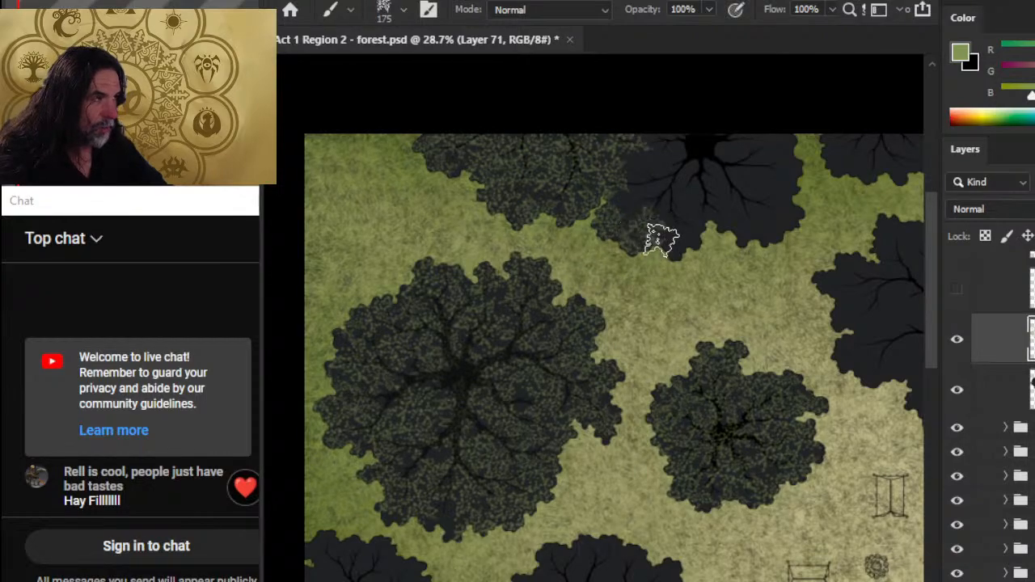
mouse_move(635, 202)
mouse_down()
mouse_move(655, 160)
mouse_move(652, 180)
mouse_move(647, 172)
mouse_move(639, 182)
mouse_move(686, 217)
mouse_move(670, 134)
mouse_move(713, 202)
mouse_up()
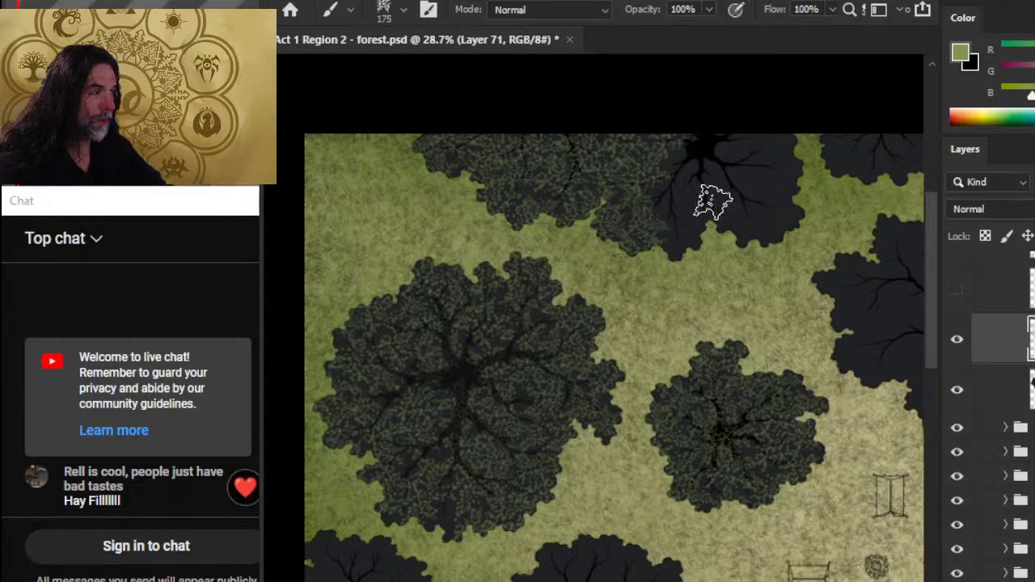
mouse_move(684, 158)
mouse_down()
mouse_move(723, 132)
mouse_move(727, 152)
mouse_move(772, 159)
mouse_move(762, 133)
mouse_move(786, 184)
mouse_move(803, 165)
mouse_move(784, 145)
mouse_move(772, 208)
mouse_move(676, 196)
mouse_up()
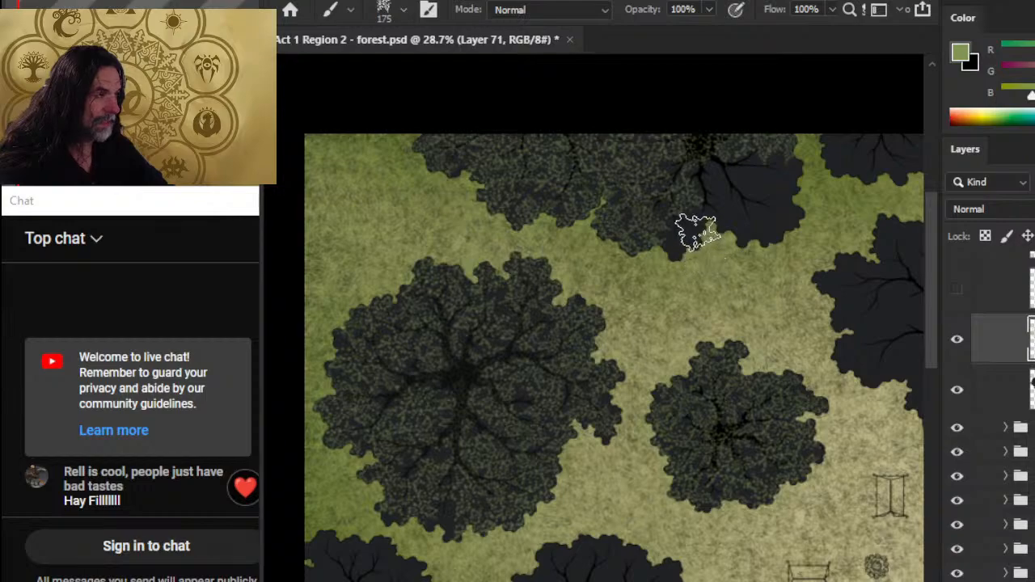
mouse_move(675, 258)
mouse_down()
mouse_move(726, 257)
mouse_move(733, 228)
mouse_move(720, 222)
mouse_move(717, 183)
mouse_move(735, 218)
mouse_move(763, 214)
mouse_up()
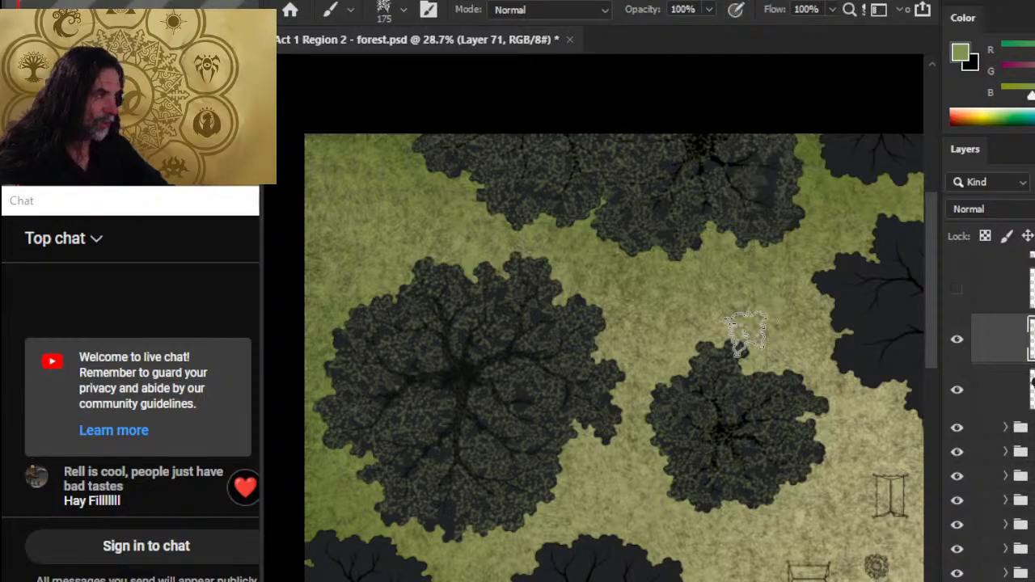
Step: Undo the last foliage stamp and erase foliage over the top-edge crown's dark branches with a 125 px eraser
key(ctrl)
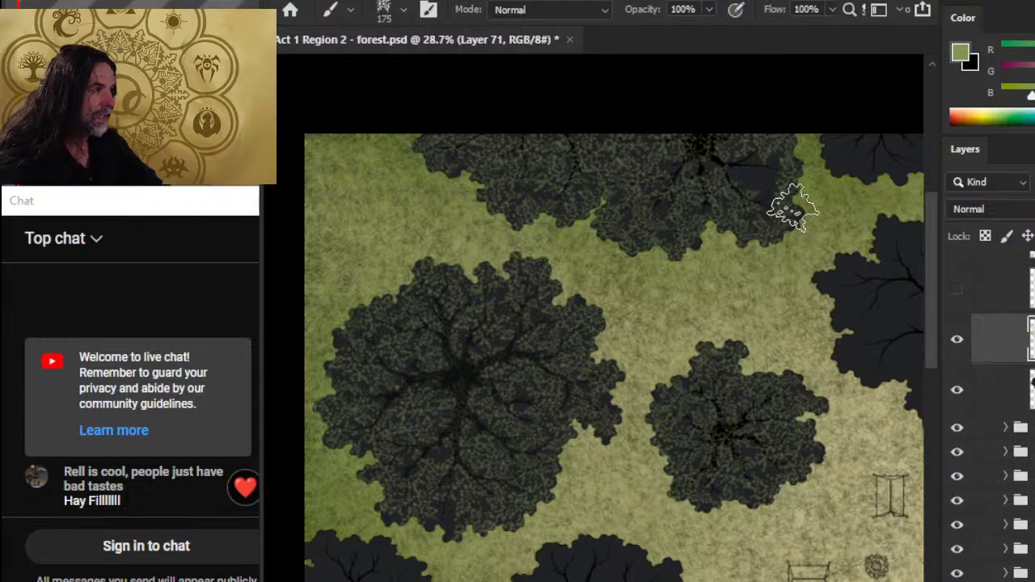
key(e)
right_click(761, 264)
click(877, 385)
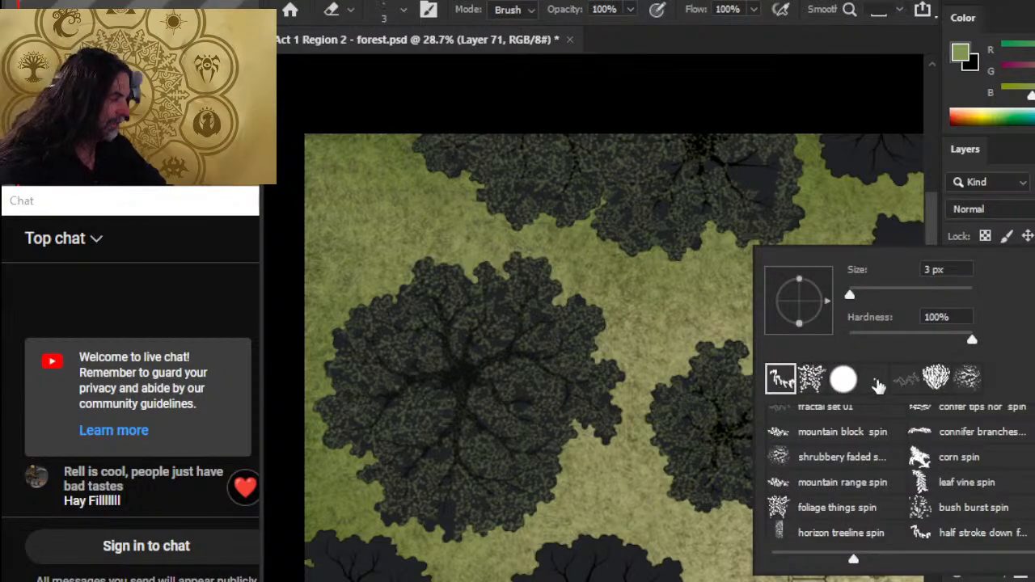
click(673, 339)
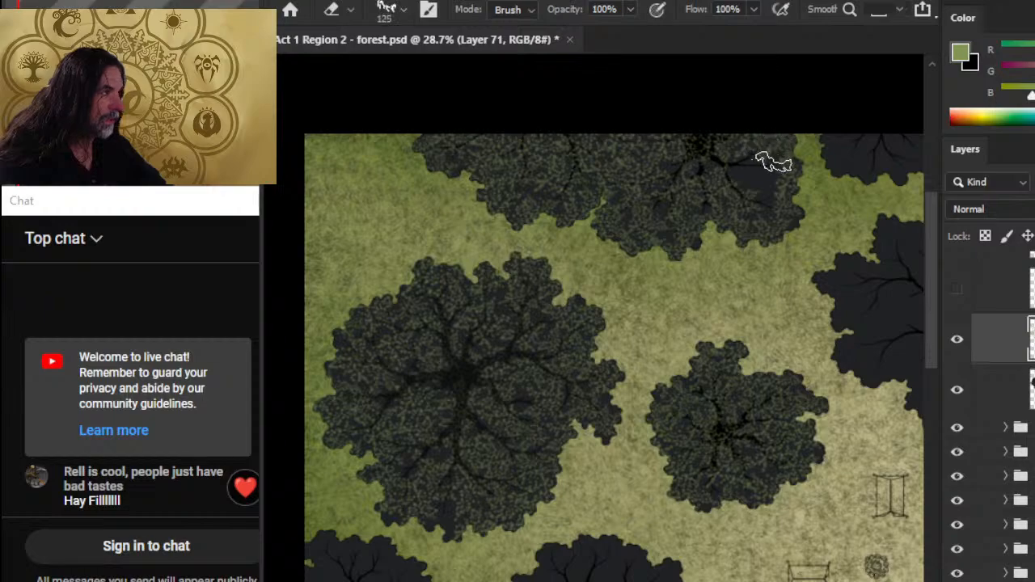
Step: Return to the 175 px foliage brush and cover the smaller crowns farther right along the map's top edge
key(b)
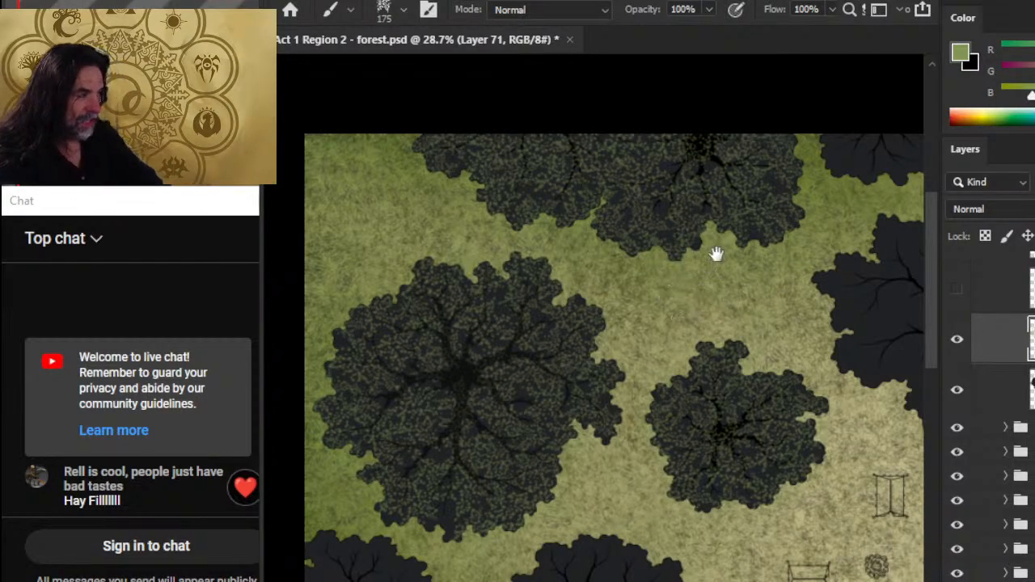
drag(716, 254, 614, 301)
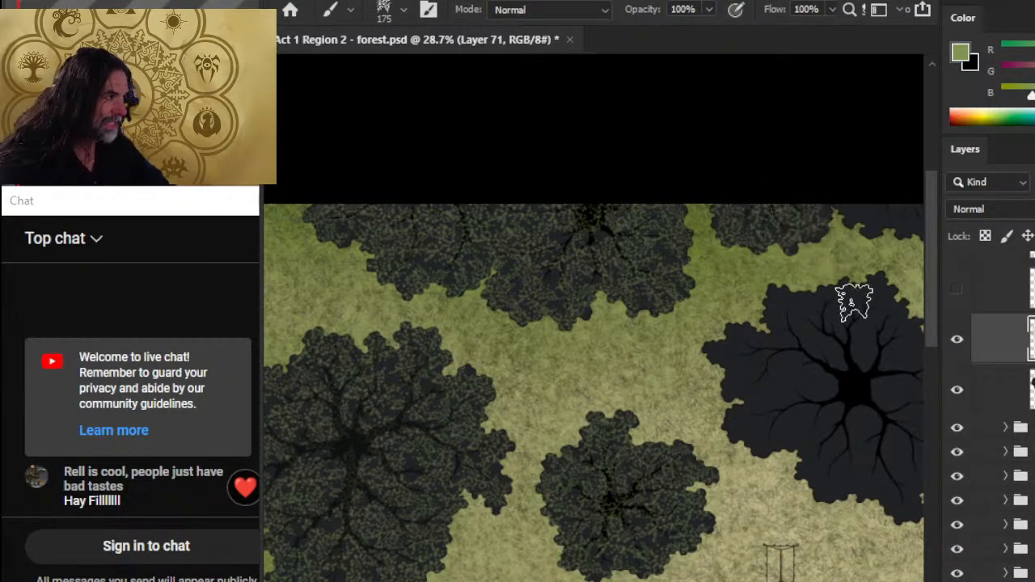
drag(854, 302, 695, 297)
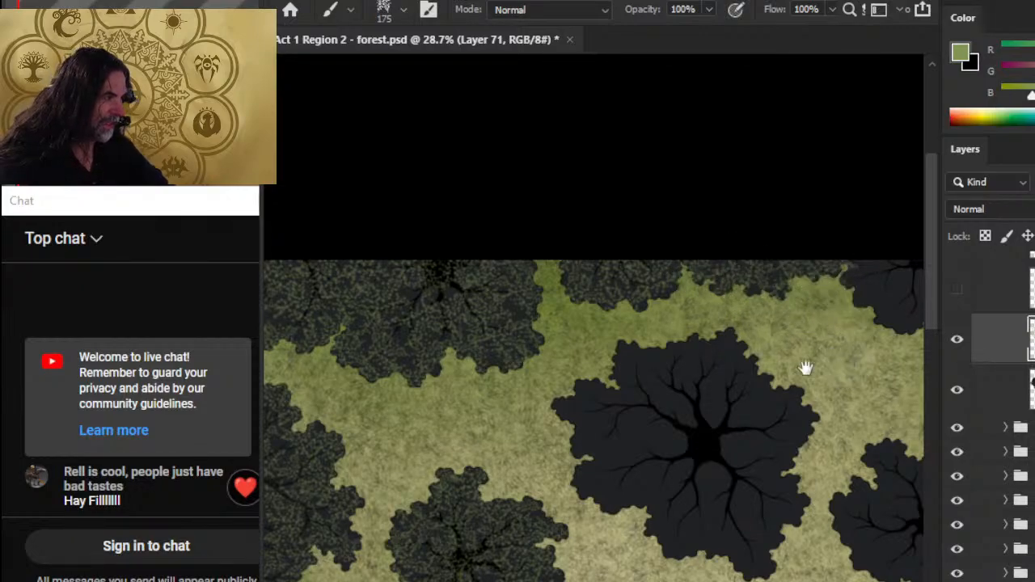
drag(806, 364, 641, 411)
mouse_move(708, 330)
mouse_down()
mouse_move(717, 375)
mouse_move(756, 395)
mouse_move(742, 380)
mouse_move(776, 418)
mouse_move(774, 368)
mouse_move(751, 347)
mouse_up()
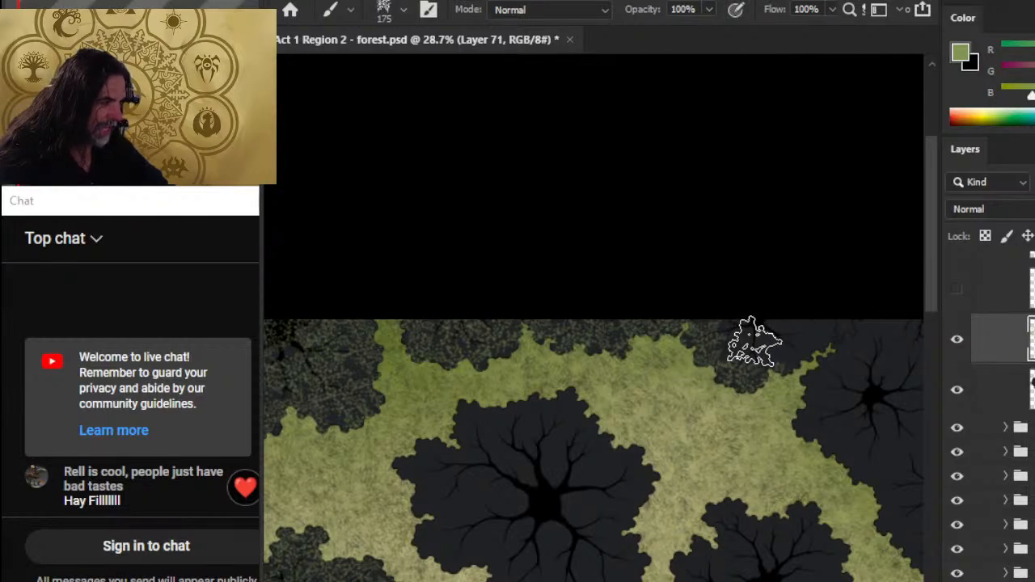
Step: Stamp foliage at 175 px over the cluster of overlapping crowns in the map's upper-right corner
mouse_move(778, 312)
mouse_down()
mouse_move(794, 358)
mouse_move(839, 331)
mouse_move(711, 426)
mouse_move(621, 388)
mouse_up()
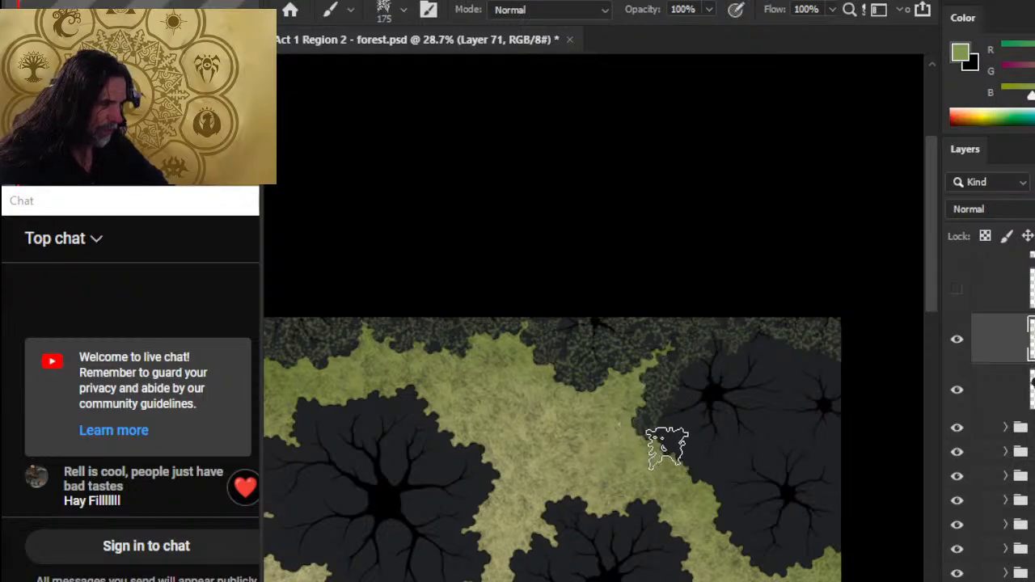
mouse_move(667, 447)
mouse_down()
mouse_move(699, 410)
mouse_move(692, 401)
mouse_move(735, 388)
mouse_move(710, 379)
mouse_move(748, 392)
mouse_move(766, 364)
mouse_move(741, 367)
mouse_move(792, 369)
mouse_up()
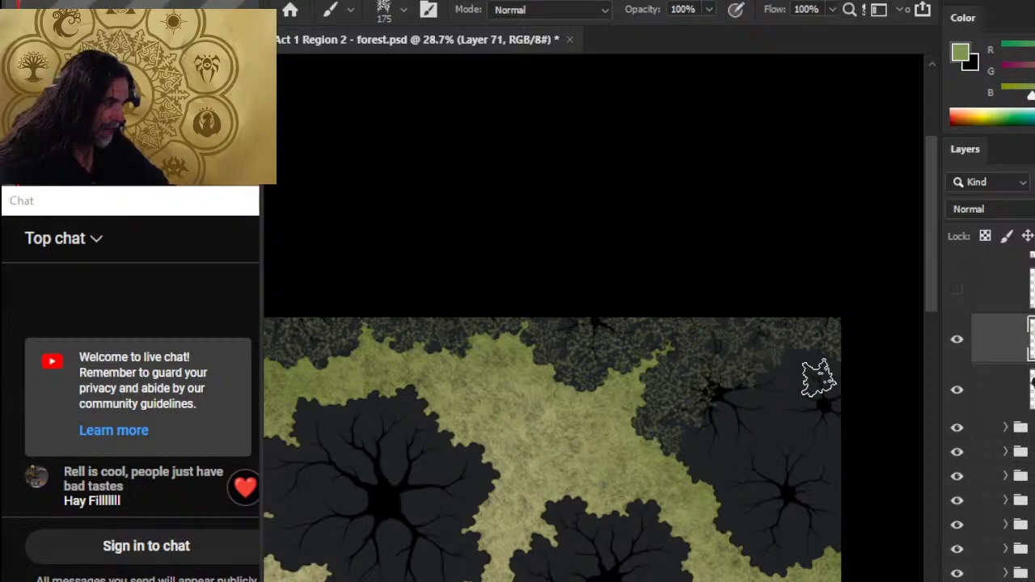
mouse_move(800, 371)
mouse_down()
mouse_move(784, 468)
mouse_move(792, 421)
mouse_move(838, 390)
mouse_up()
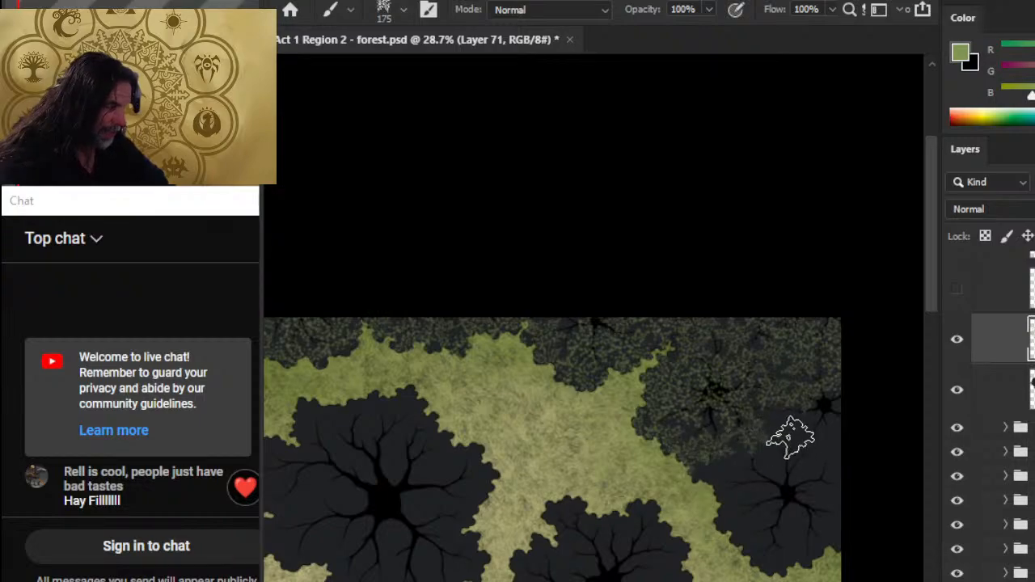
mouse_move(854, 440)
mouse_down()
mouse_move(838, 419)
mouse_move(845, 450)
mouse_move(810, 438)
mouse_move(815, 453)
mouse_up()
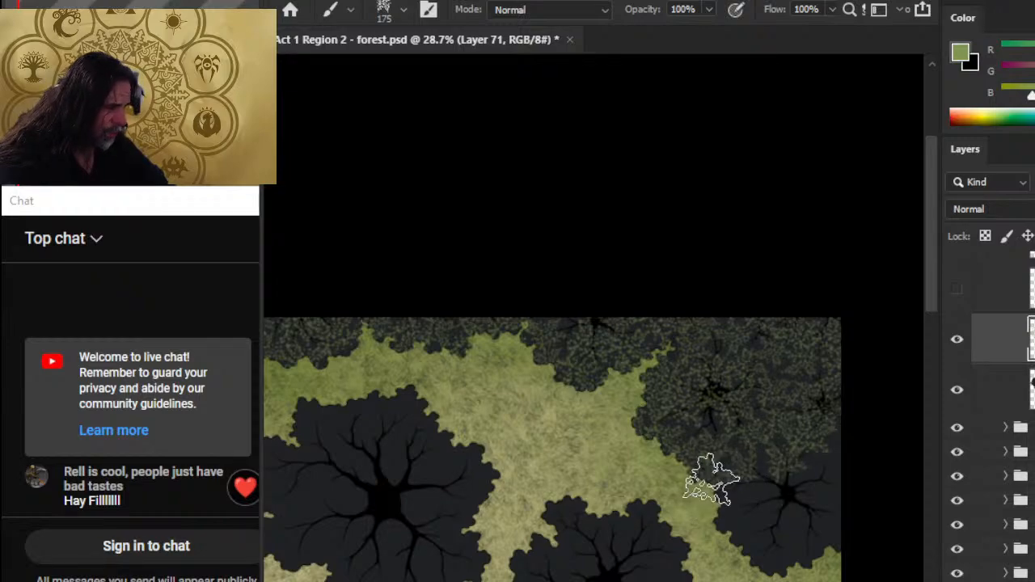
mouse_move(705, 480)
mouse_down()
mouse_move(744, 502)
mouse_move(728, 503)
mouse_move(773, 558)
mouse_up()
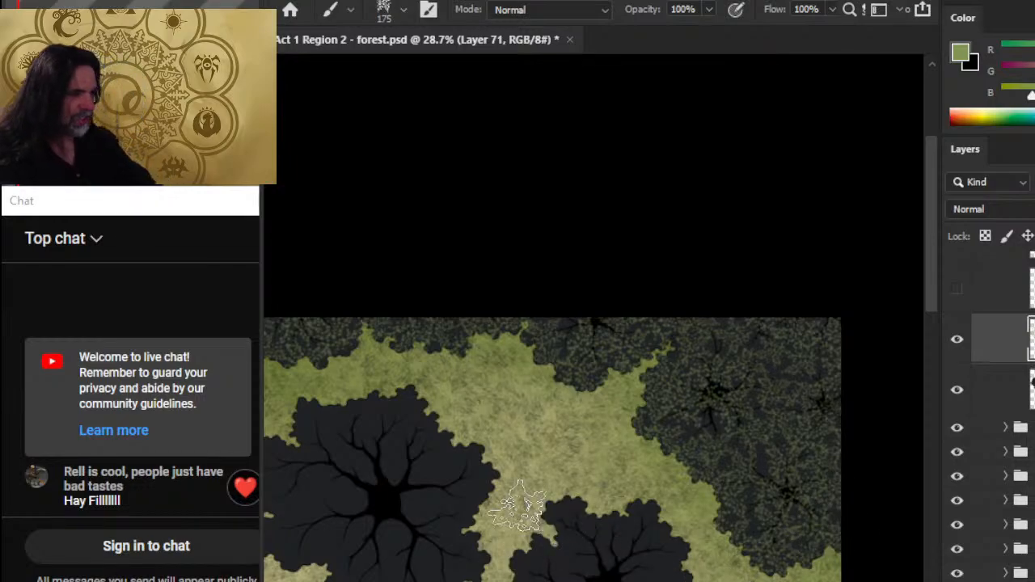
Step: Stamp foliage at 175 px over the entire large dark crown just above the camp sketches
drag(635, 547, 845, 439)
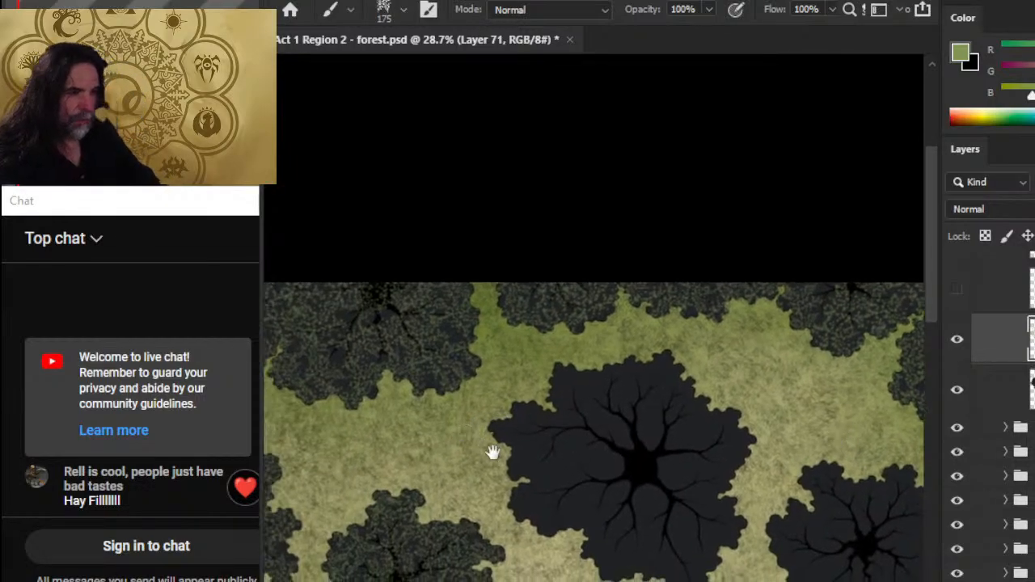
mouse_move(490, 451)
mouse_down()
mouse_move(696, 282)
mouse_move(567, 376)
mouse_up()
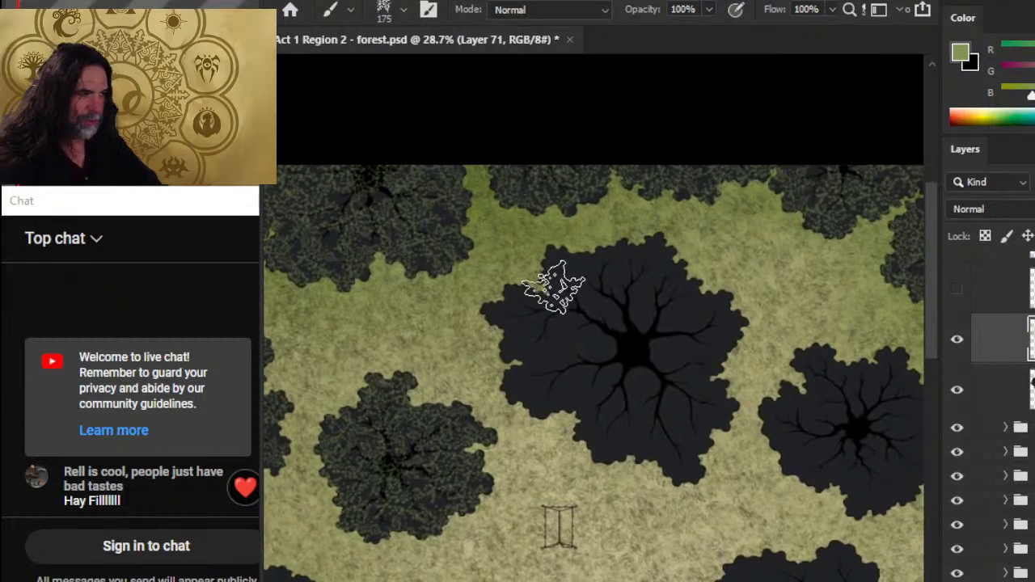
click(558, 260)
mouse_move(606, 252)
mouse_down()
mouse_move(651, 251)
mouse_move(640, 250)
mouse_move(654, 266)
mouse_move(675, 255)
mouse_move(668, 242)
mouse_move(670, 288)
mouse_up()
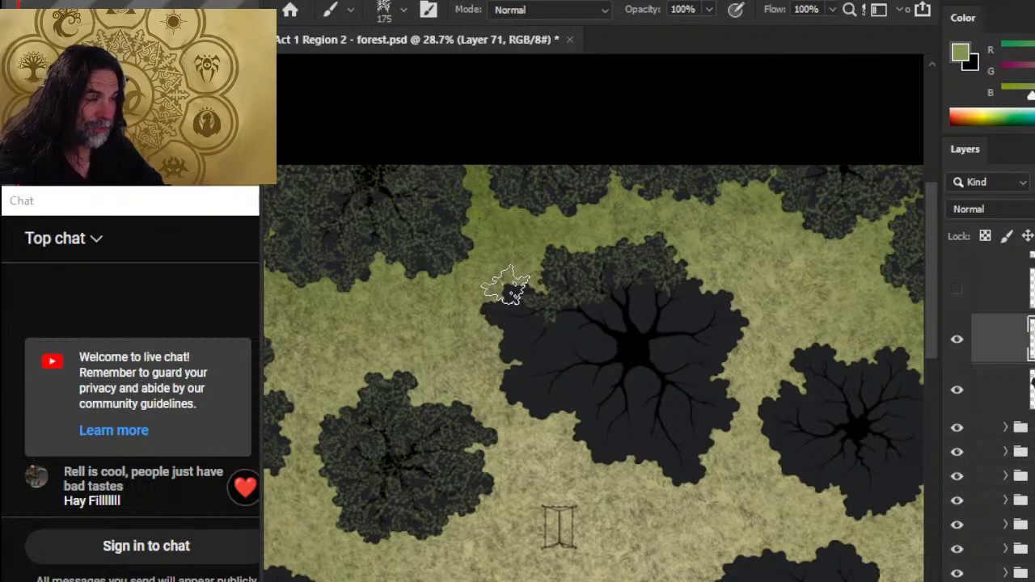
mouse_move(505, 316)
mouse_down()
mouse_move(513, 377)
mouse_move(520, 345)
mouse_move(540, 332)
mouse_up()
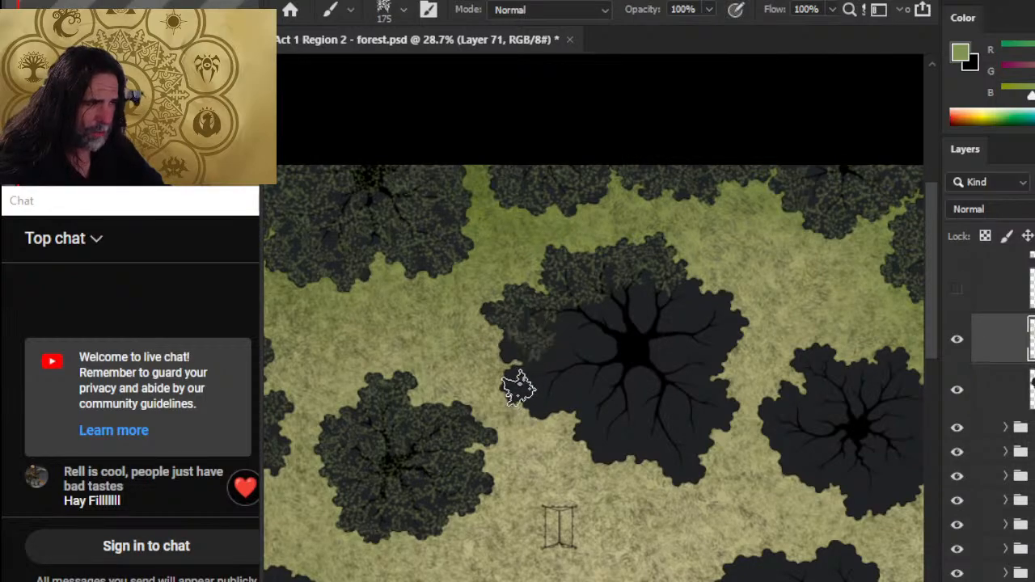
mouse_move(566, 326)
mouse_down()
mouse_move(622, 342)
mouse_move(598, 320)
mouse_move(612, 326)
mouse_move(640, 296)
mouse_move(647, 344)
mouse_up()
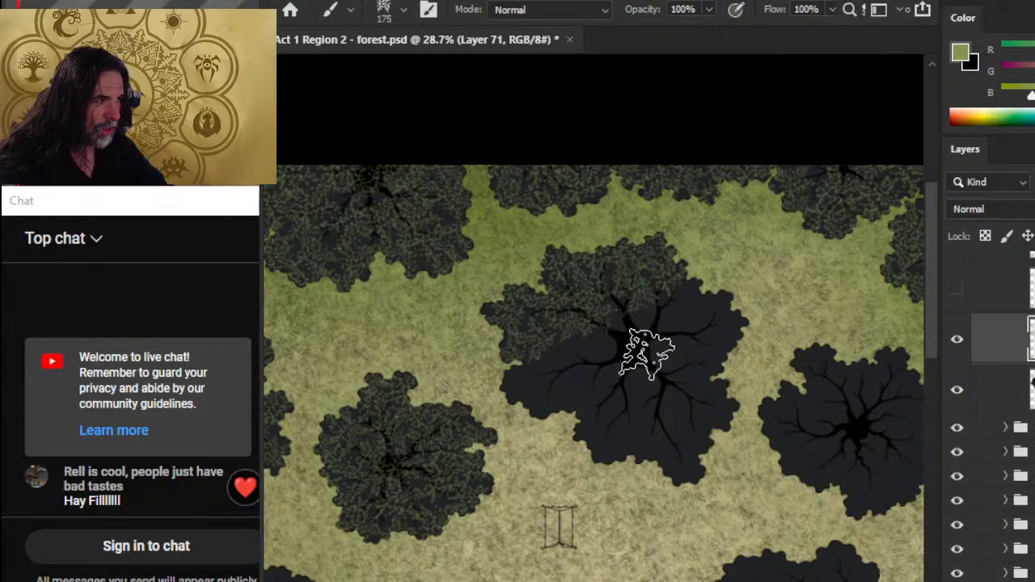
key(e)
key(b)
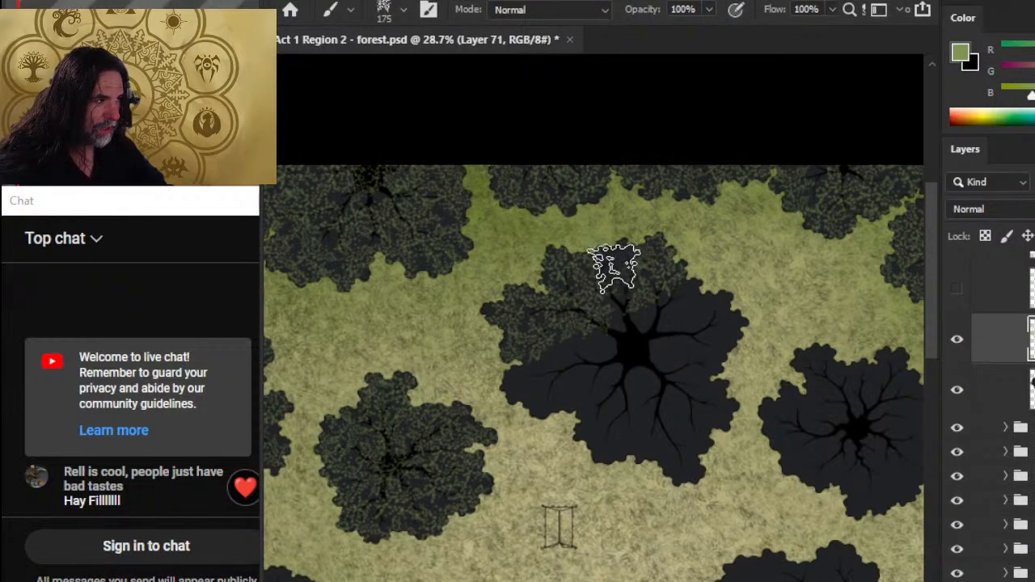
mouse_move(679, 333)
mouse_down()
mouse_move(639, 328)
mouse_move(710, 322)
mouse_move(681, 316)
mouse_up()
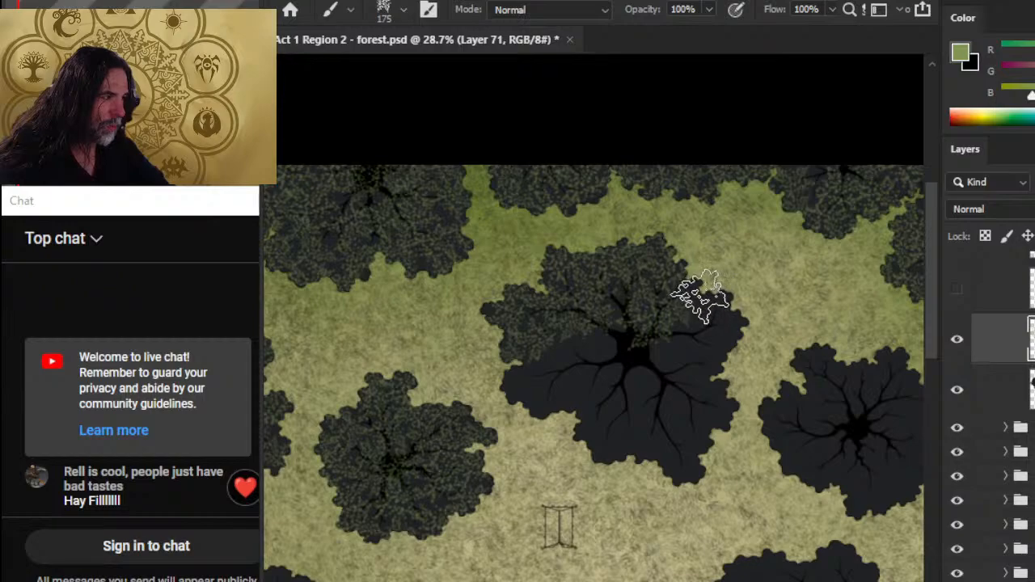
drag(730, 308, 727, 312)
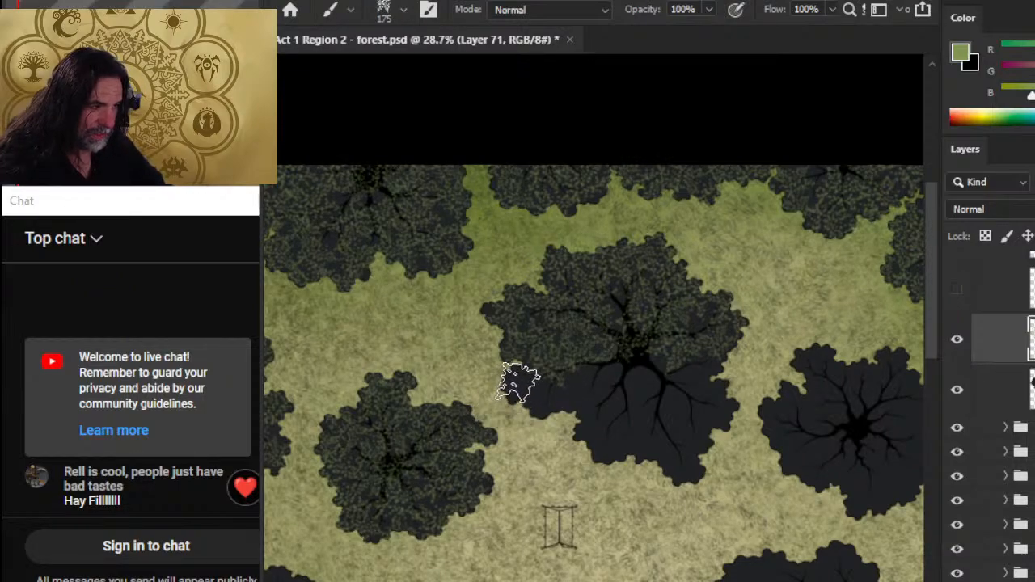
mouse_move(512, 384)
mouse_down()
mouse_move(554, 432)
mouse_move(543, 407)
mouse_move(553, 416)
mouse_up()
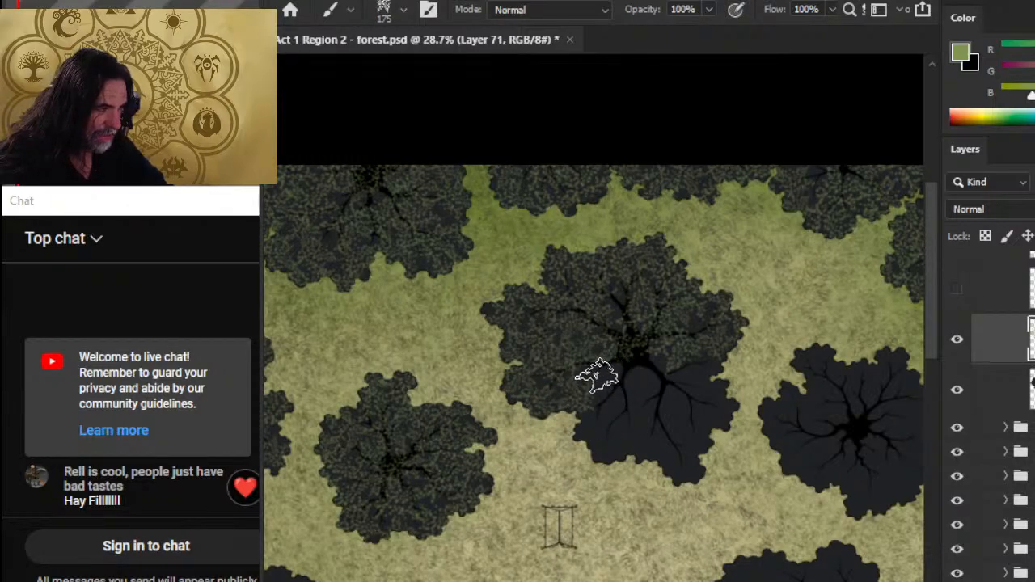
mouse_move(633, 374)
mouse_down()
mouse_move(676, 434)
mouse_move(629, 416)
mouse_move(622, 400)
mouse_move(625, 434)
mouse_up()
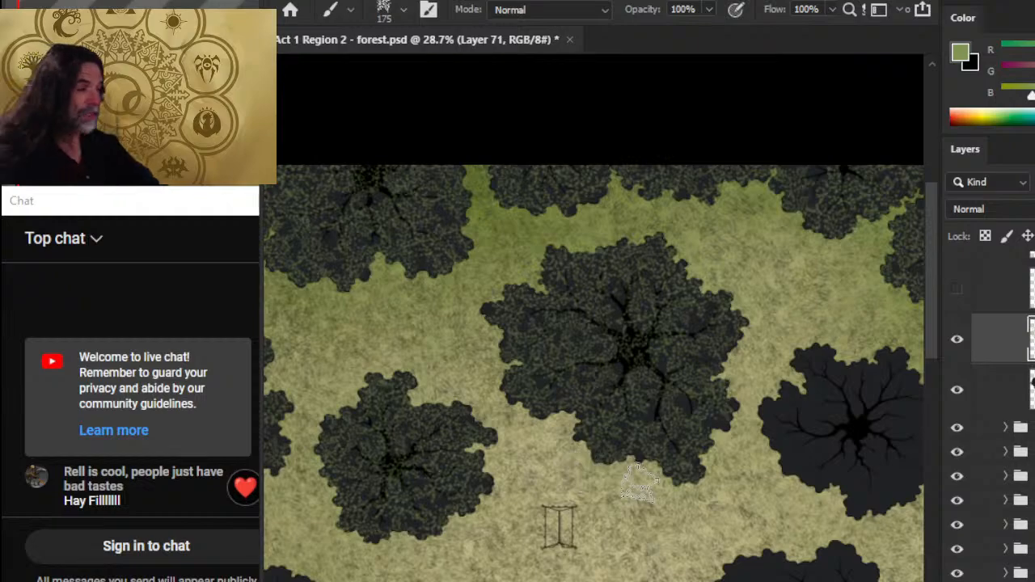
Step: Cover the smaller dark crown below the map's upper-right tree cluster with 175 px foliage
mouse_move(846, 424)
mouse_down()
mouse_move(681, 419)
mouse_move(546, 386)
mouse_move(561, 347)
mouse_move(541, 342)
mouse_move(578, 323)
mouse_move(637, 386)
mouse_up()
click(492, 325)
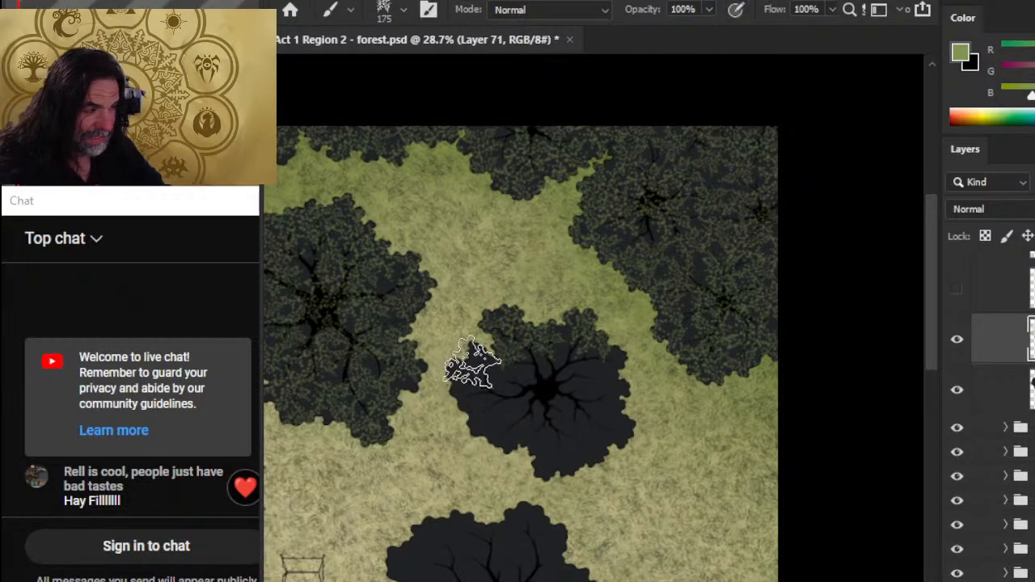
mouse_move(459, 399)
mouse_down()
mouse_move(511, 408)
mouse_move(504, 390)
mouse_move(534, 438)
mouse_move(476, 421)
mouse_move(523, 460)
mouse_move(515, 444)
mouse_move(529, 458)
mouse_move(526, 409)
mouse_move(551, 432)
mouse_move(544, 376)
mouse_up()
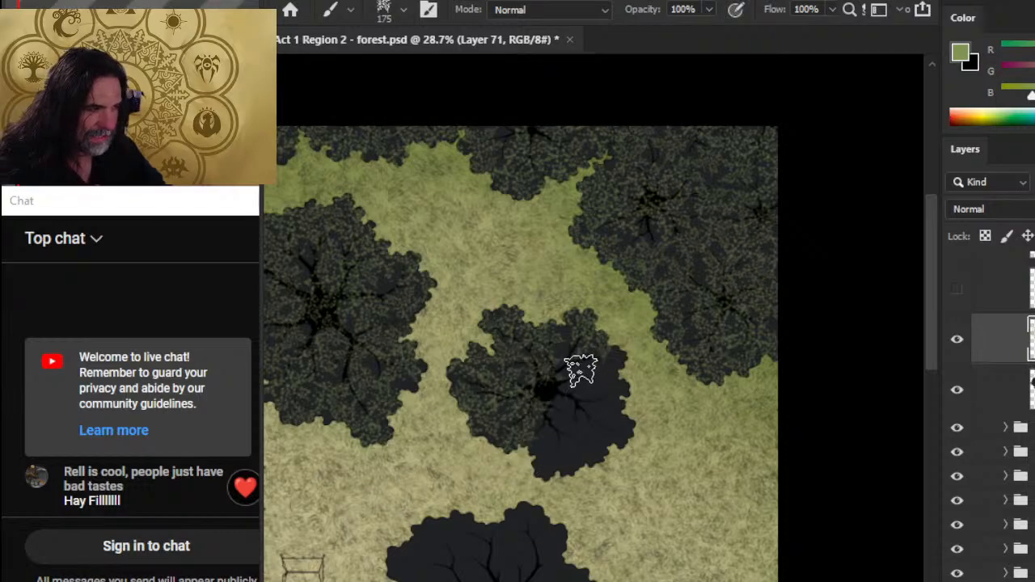
mouse_move(610, 372)
mouse_down()
mouse_move(618, 409)
mouse_move(619, 399)
mouse_move(602, 426)
mouse_move(571, 402)
mouse_move(606, 449)
mouse_move(616, 429)
mouse_move(621, 448)
mouse_move(553, 471)
mouse_move(551, 437)
mouse_move(563, 446)
mouse_move(578, 428)
mouse_move(591, 457)
mouse_move(561, 485)
mouse_move(532, 461)
mouse_move(576, 465)
mouse_up()
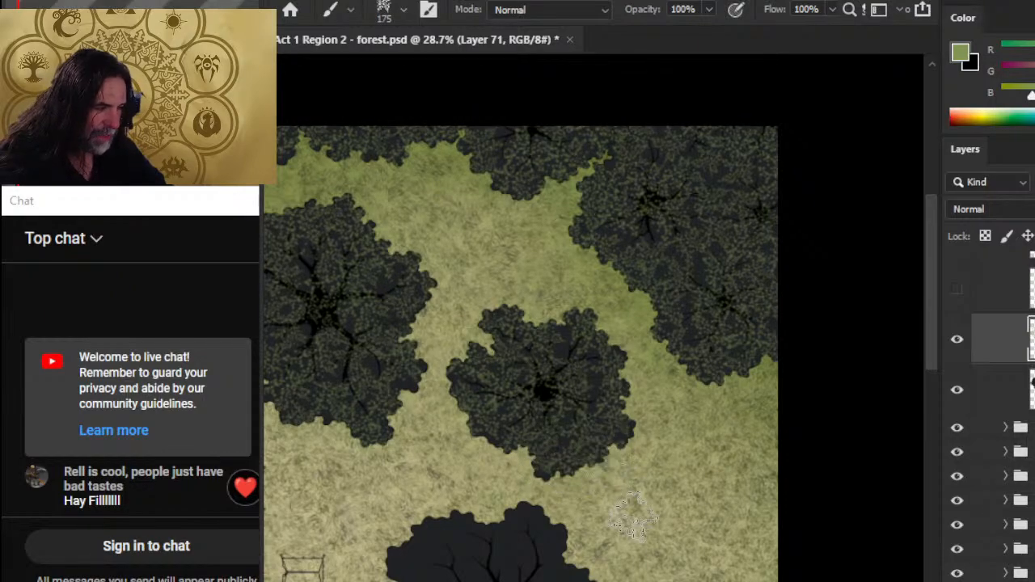
Step: Stamp foliage at 175 px over the large crown to the right of the camp sketches, keeping its branches readable
mouse_move(470, 472)
mouse_down()
mouse_move(606, 354)
mouse_move(597, 350)
mouse_up()
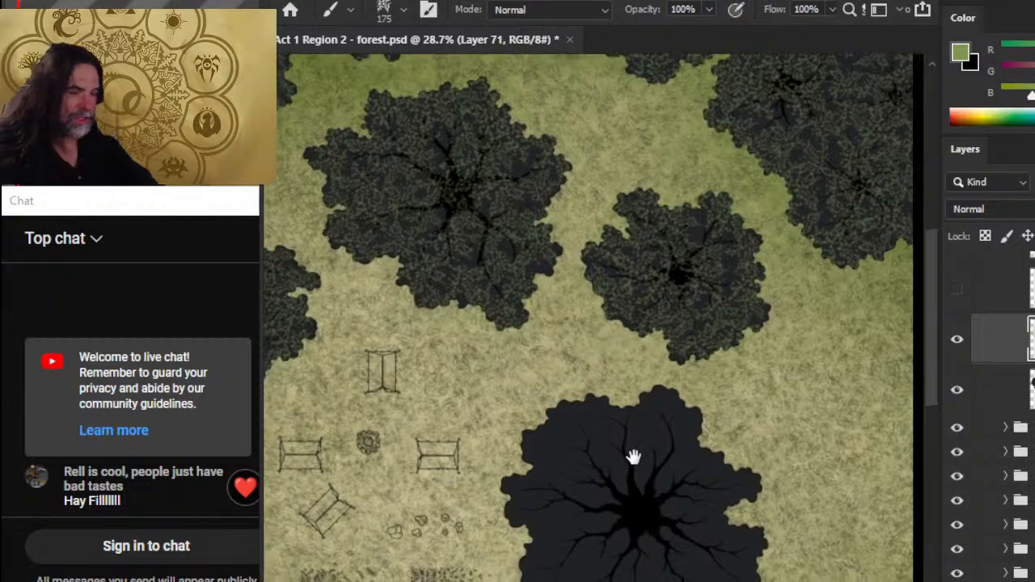
drag(598, 414, 578, 415)
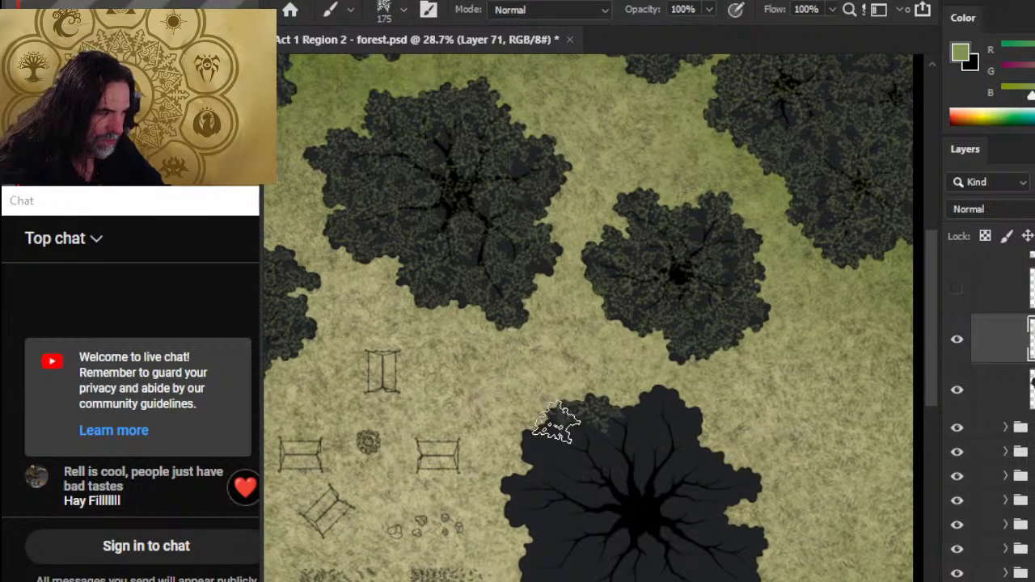
mouse_move(525, 467)
mouse_down()
mouse_move(553, 485)
mouse_move(587, 454)
mouse_move(583, 434)
mouse_move(589, 475)
mouse_move(562, 496)
mouse_move(561, 464)
mouse_move(581, 504)
mouse_move(527, 503)
mouse_move(523, 489)
mouse_move(552, 495)
mouse_move(546, 487)
mouse_move(553, 522)
mouse_move(520, 516)
mouse_move(542, 534)
mouse_move(637, 470)
mouse_move(636, 422)
mouse_move(658, 429)
mouse_move(671, 413)
mouse_move(663, 396)
mouse_move(699, 424)
mouse_move(700, 449)
mouse_move(673, 452)
mouse_move(668, 436)
mouse_move(682, 469)
mouse_move(712, 477)
mouse_move(695, 453)
mouse_move(736, 483)
mouse_up()
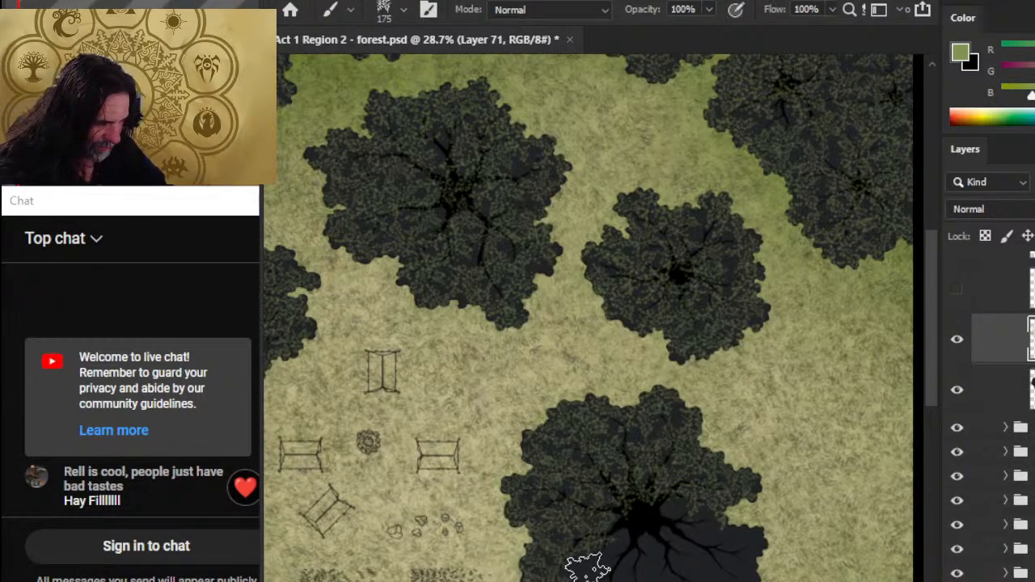
drag(665, 548, 624, 416)
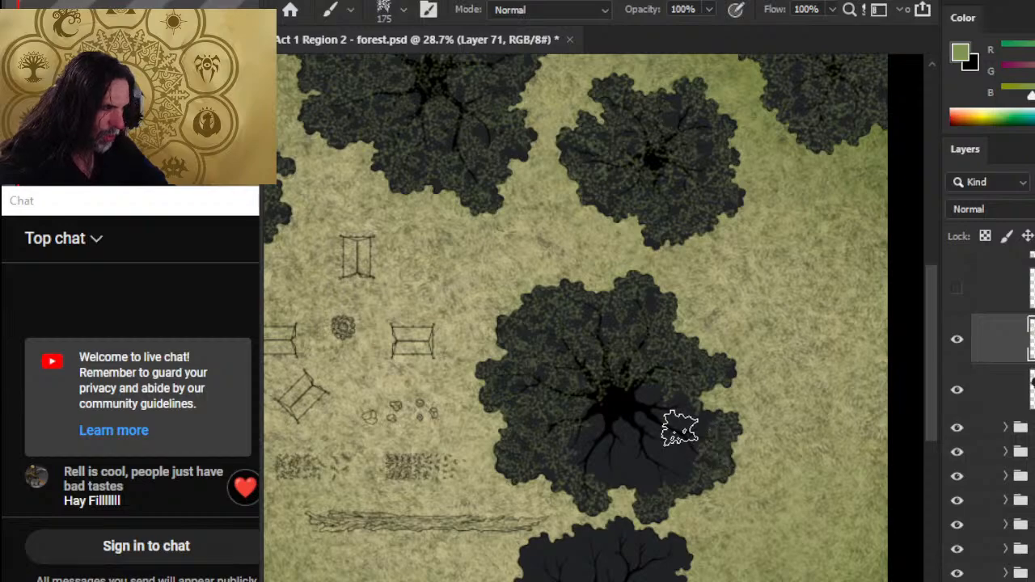
mouse_move(645, 422)
mouse_down()
mouse_move(605, 450)
mouse_move(609, 416)
mouse_move(623, 464)
mouse_move(592, 441)
mouse_move(622, 473)
mouse_up()
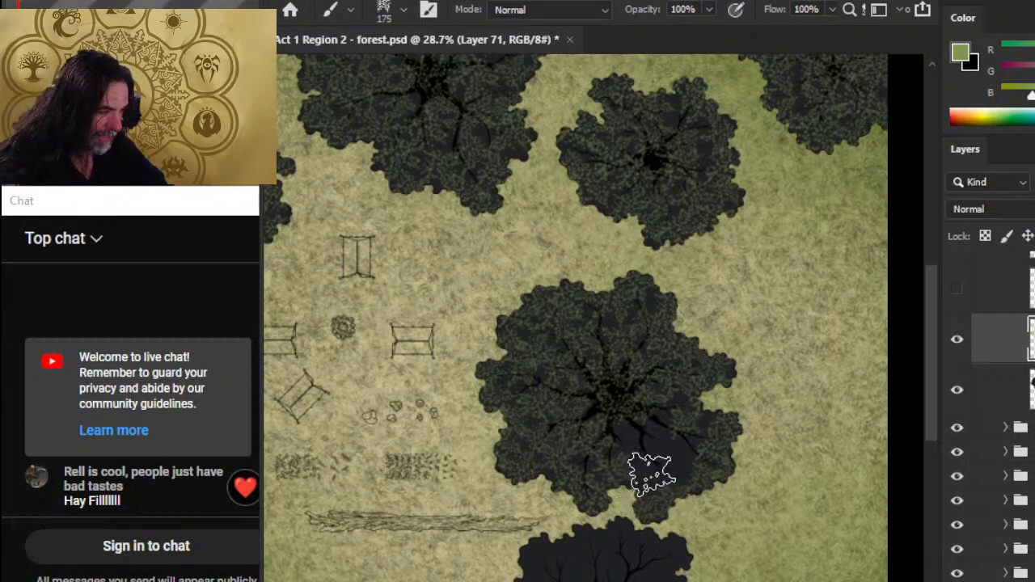
mouse_move(676, 455)
mouse_down()
mouse_move(639, 432)
mouse_move(665, 457)
mouse_up()
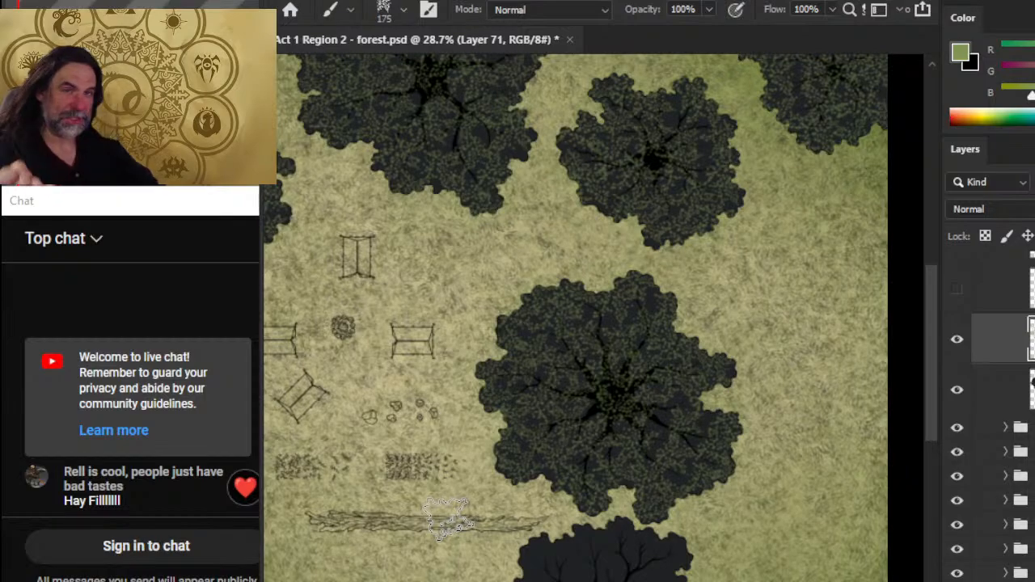
drag(631, 487, 674, 376)
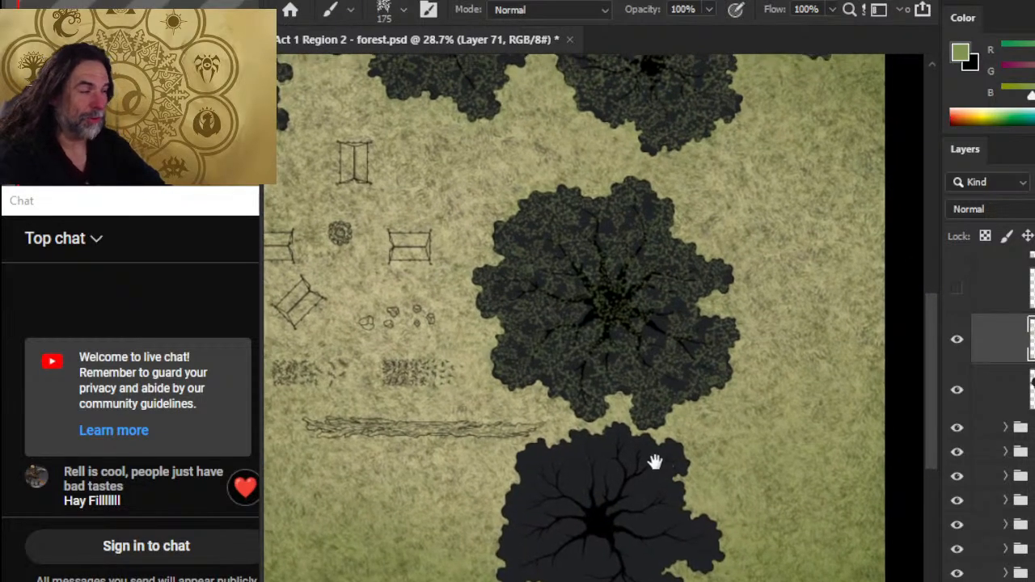
key(e)
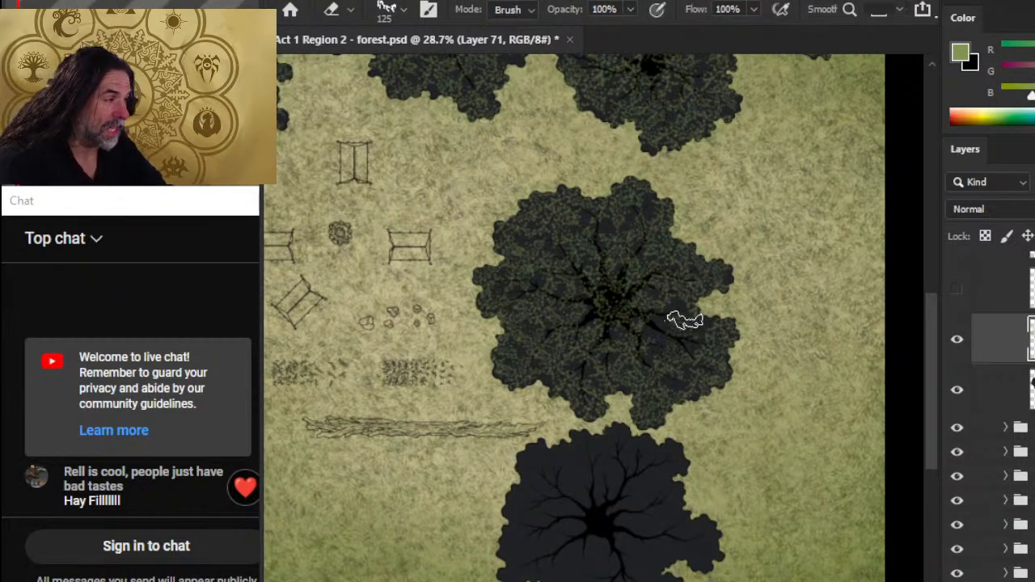
key(b)
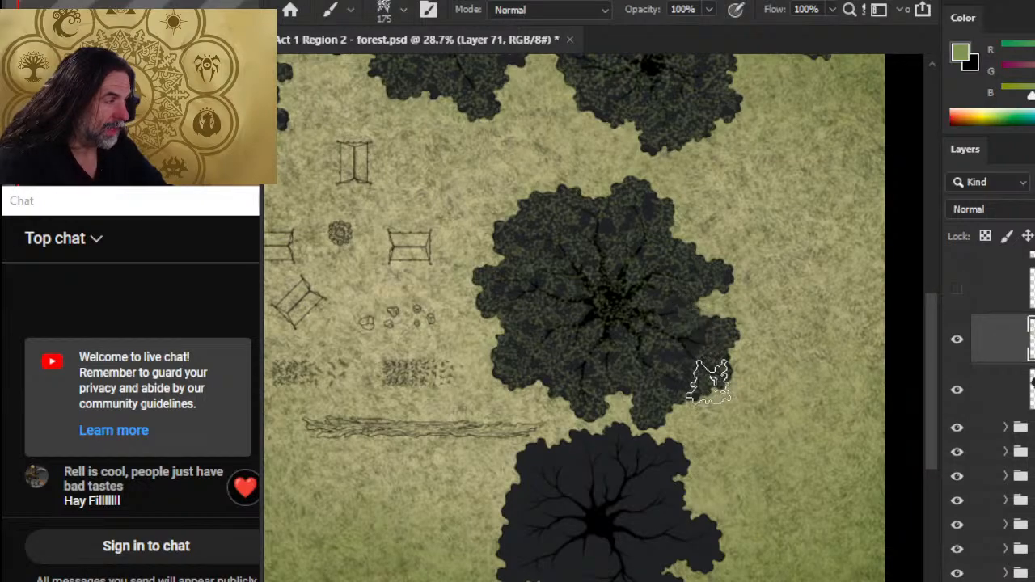
Step: Cover the crown near the map's lower edge, directly below the large right-hand tree, with 175 px foliage
drag(639, 518, 639, 356)
mouse_move(595, 323)
mouse_down()
mouse_move(608, 368)
mouse_move(639, 321)
mouse_move(628, 325)
mouse_move(657, 346)
mouse_move(672, 322)
mouse_move(658, 312)
mouse_move(686, 317)
mouse_up()
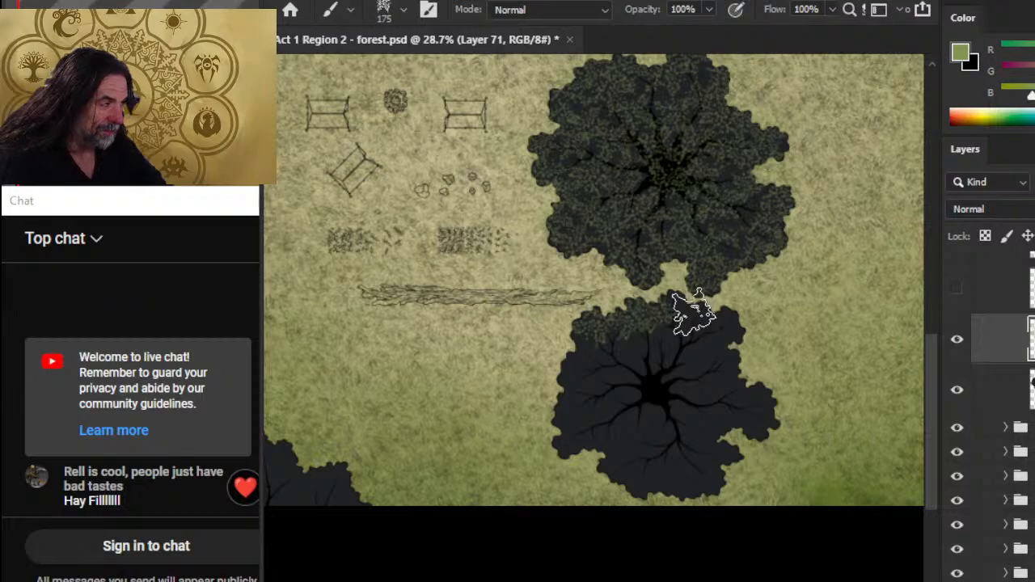
mouse_move(740, 343)
mouse_down()
mouse_move(700, 353)
mouse_move(697, 341)
mouse_move(691, 384)
mouse_move(651, 357)
mouse_move(650, 372)
mouse_move(590, 367)
mouse_move(576, 363)
mouse_move(582, 354)
mouse_move(594, 386)
mouse_move(620, 385)
mouse_move(616, 376)
mouse_move(620, 419)
mouse_move(562, 406)
mouse_move(563, 392)
mouse_move(568, 384)
mouse_move(574, 418)
mouse_move(600, 418)
mouse_move(598, 397)
mouse_move(592, 430)
mouse_move(564, 414)
mouse_move(577, 450)
mouse_move(560, 451)
mouse_move(584, 461)
mouse_move(597, 432)
mouse_move(633, 463)
mouse_move(602, 458)
mouse_move(613, 482)
mouse_move(629, 479)
mouse_move(700, 518)
mouse_up()
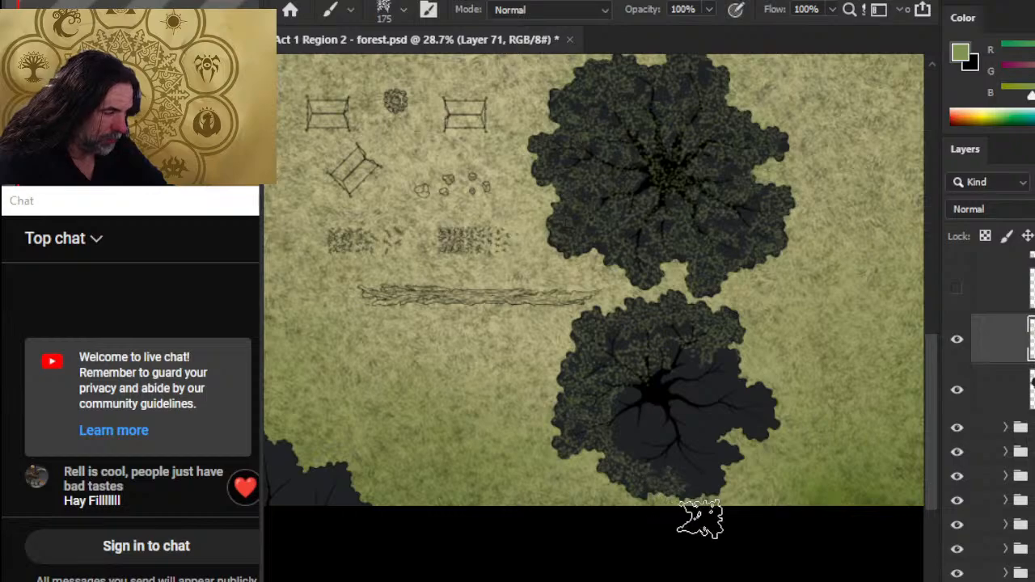
mouse_move(736, 456)
mouse_down()
mouse_move(697, 450)
mouse_move(681, 460)
mouse_up()
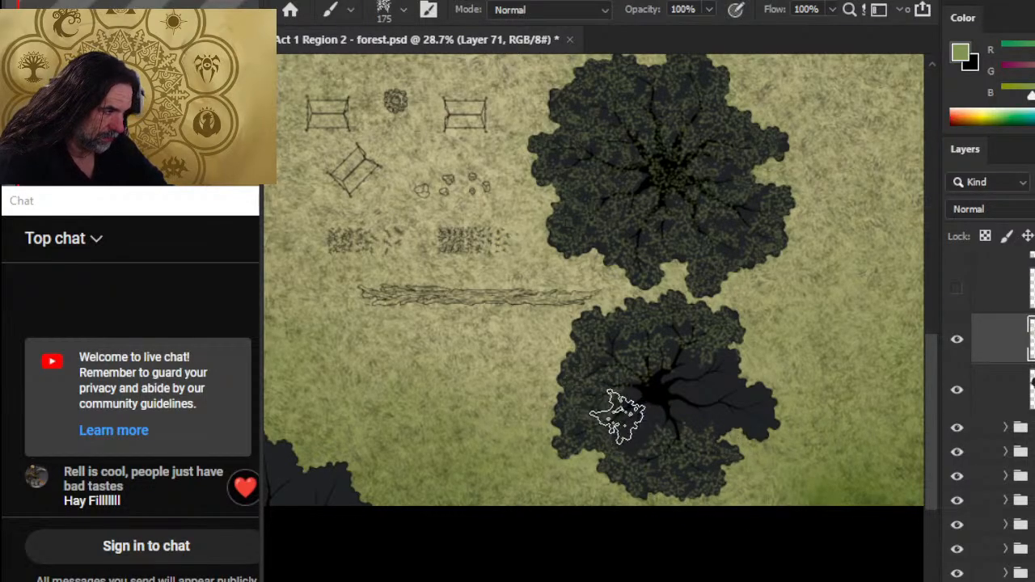
mouse_move(637, 424)
mouse_down()
mouse_move(645, 388)
mouse_move(718, 421)
mouse_move(712, 396)
mouse_move(693, 405)
mouse_move(728, 429)
mouse_up()
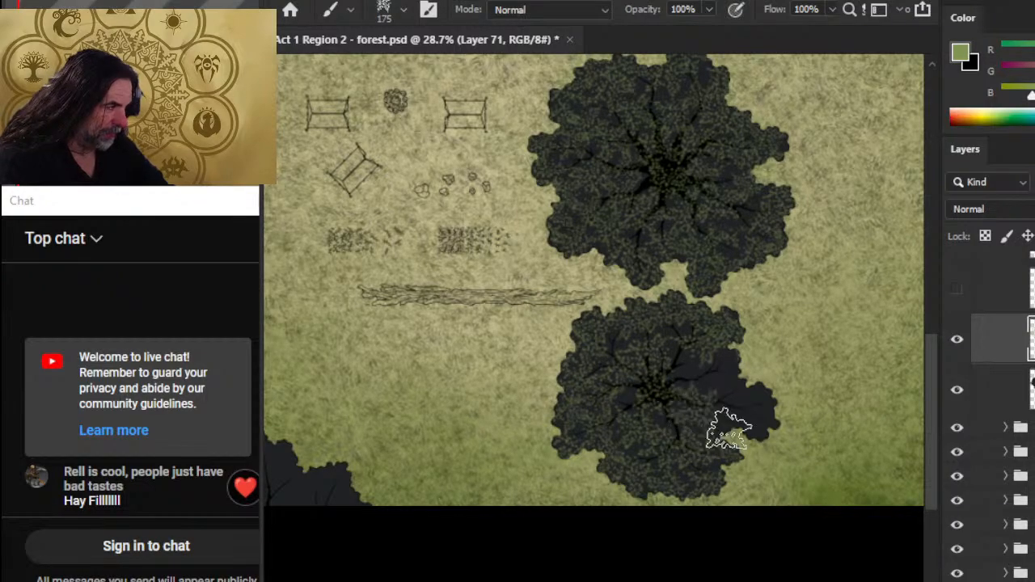
mouse_move(685, 370)
mouse_down()
mouse_move(706, 392)
mouse_move(737, 382)
mouse_move(733, 369)
mouse_move(761, 421)
mouse_move(763, 398)
mouse_move(781, 428)
mouse_move(735, 418)
mouse_move(766, 466)
mouse_move(777, 427)
mouse_move(759, 429)
mouse_move(775, 447)
mouse_move(732, 485)
mouse_up()
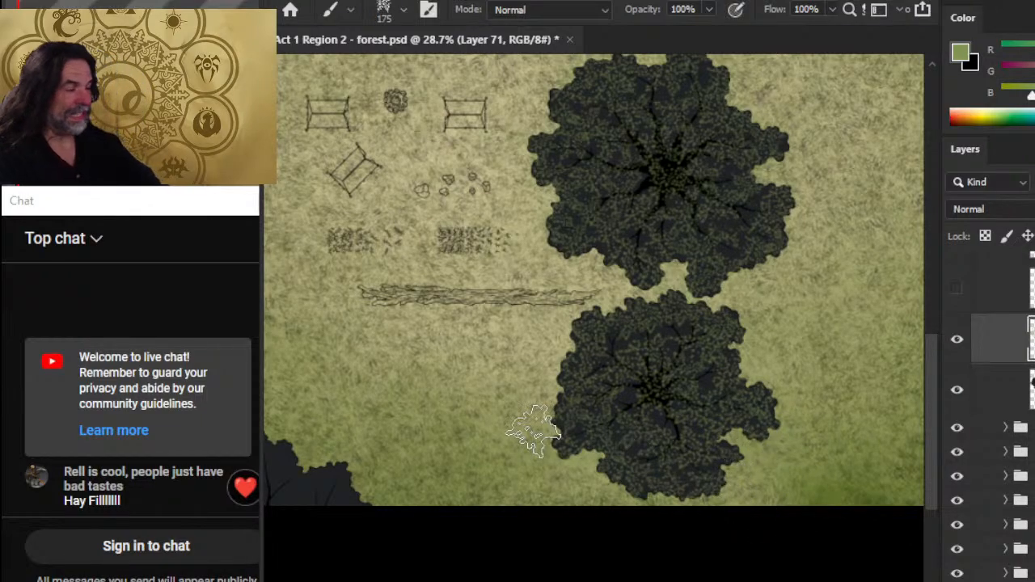
Step: Stamp foliage at 175 px over the small crown to the left of the camp sketches, from its rim to its centre
drag(529, 419, 785, 381)
drag(423, 404, 646, 485)
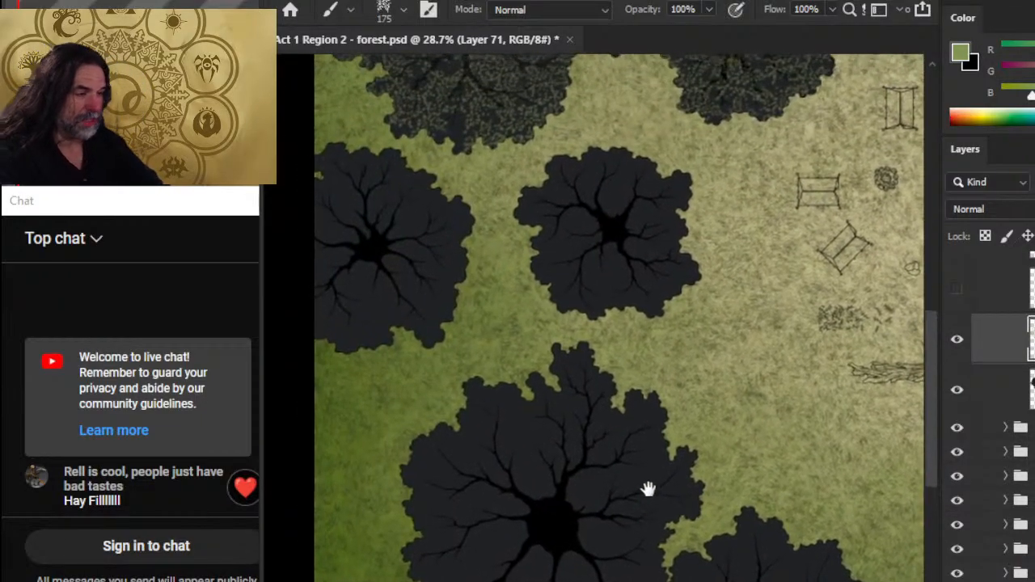
mouse_move(580, 307)
mouse_down()
mouse_move(652, 320)
mouse_move(649, 304)
mouse_move(688, 329)
mouse_move(699, 295)
mouse_up()
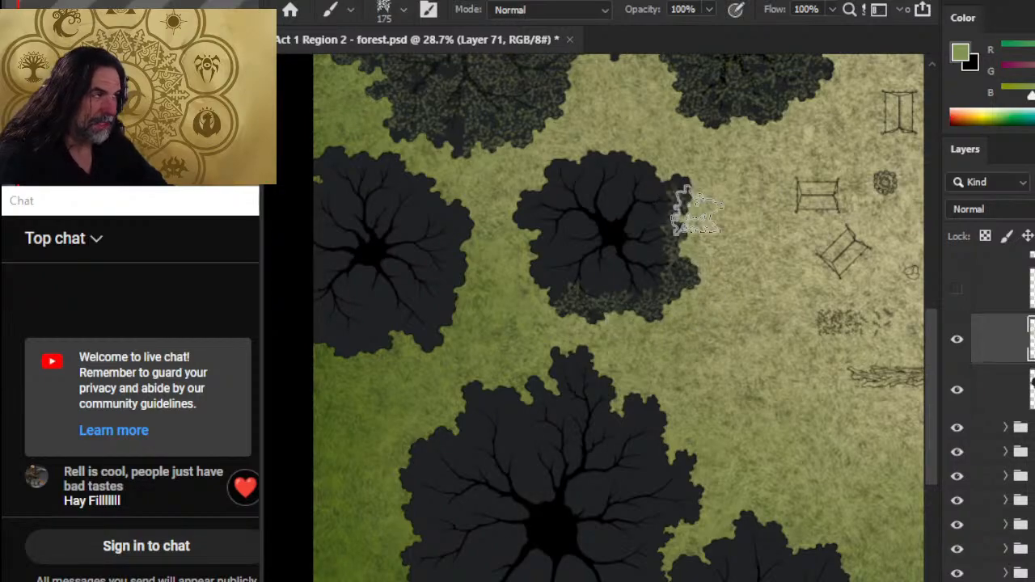
mouse_move(696, 212)
mouse_down()
mouse_move(674, 169)
mouse_move(613, 166)
mouse_move(631, 172)
mouse_move(593, 189)
mouse_move(601, 156)
mouse_move(557, 194)
mouse_move(560, 162)
mouse_move(584, 197)
mouse_move(546, 204)
mouse_up()
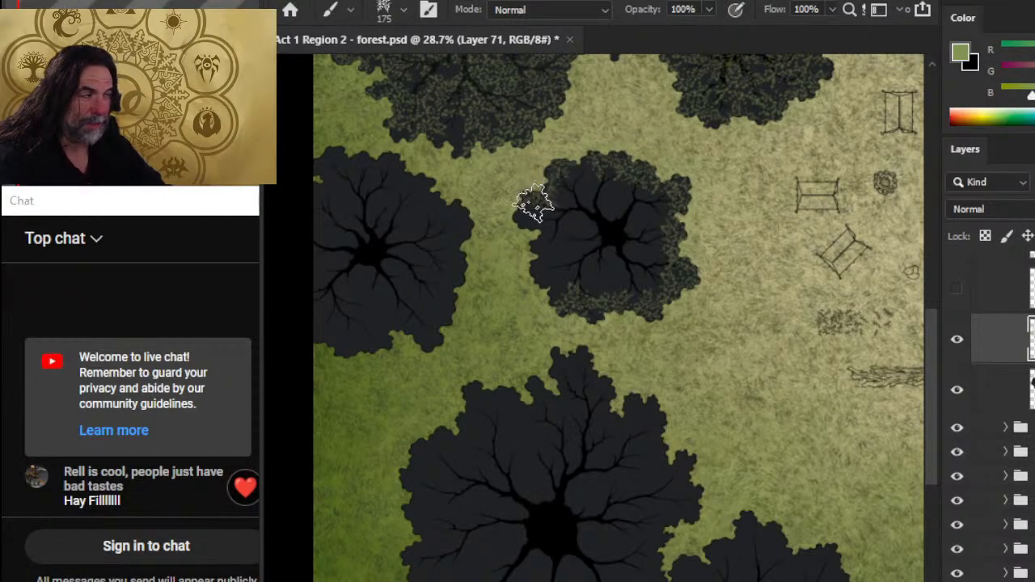
mouse_move(537, 261)
mouse_down()
mouse_move(544, 314)
mouse_move(595, 308)
mouse_move(600, 271)
mouse_move(642, 269)
mouse_up()
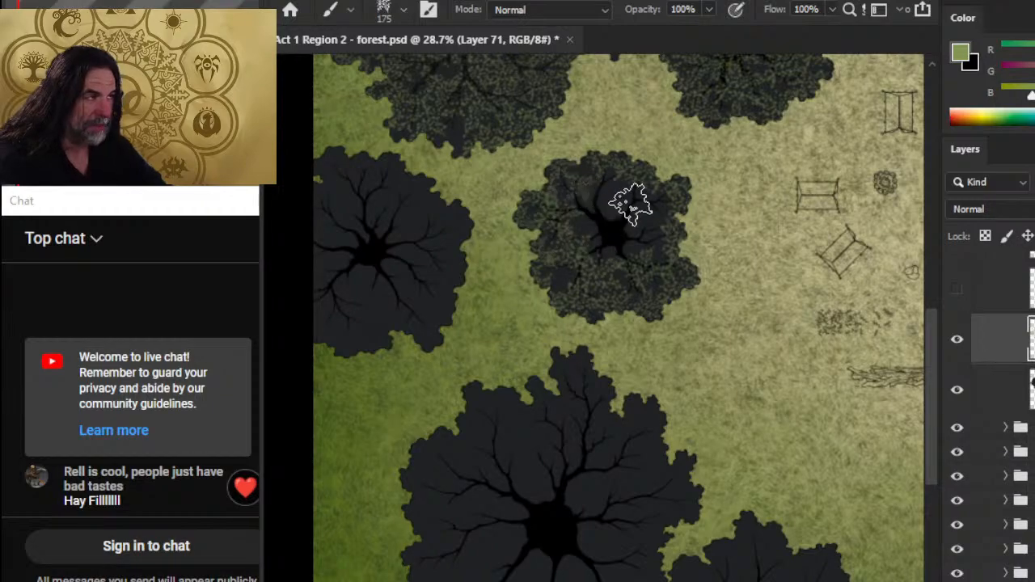
mouse_move(641, 210)
mouse_down()
mouse_move(651, 255)
mouse_move(617, 250)
mouse_move(597, 226)
mouse_move(607, 247)
mouse_move(633, 249)
mouse_up()
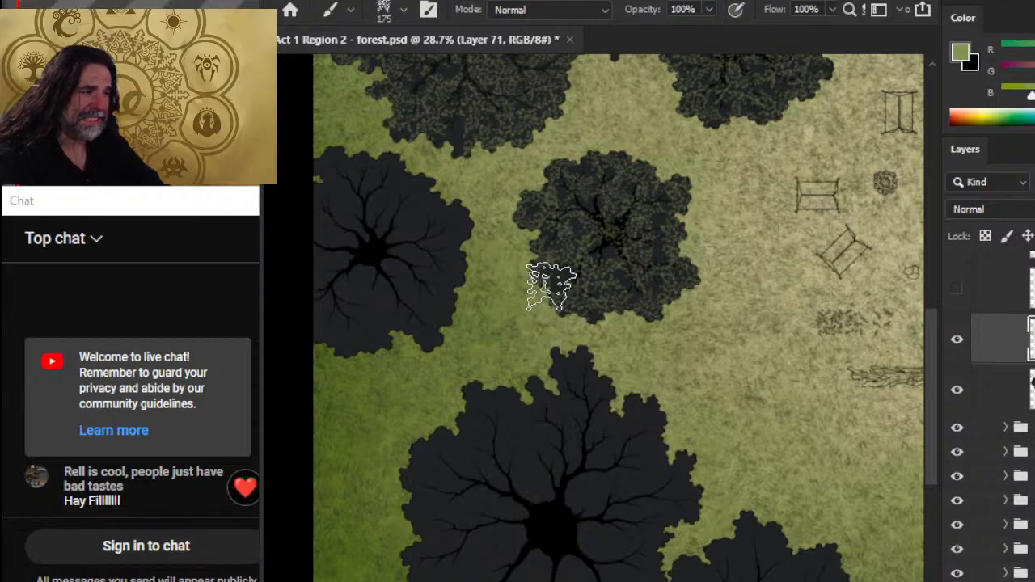
key(e)
key(b)
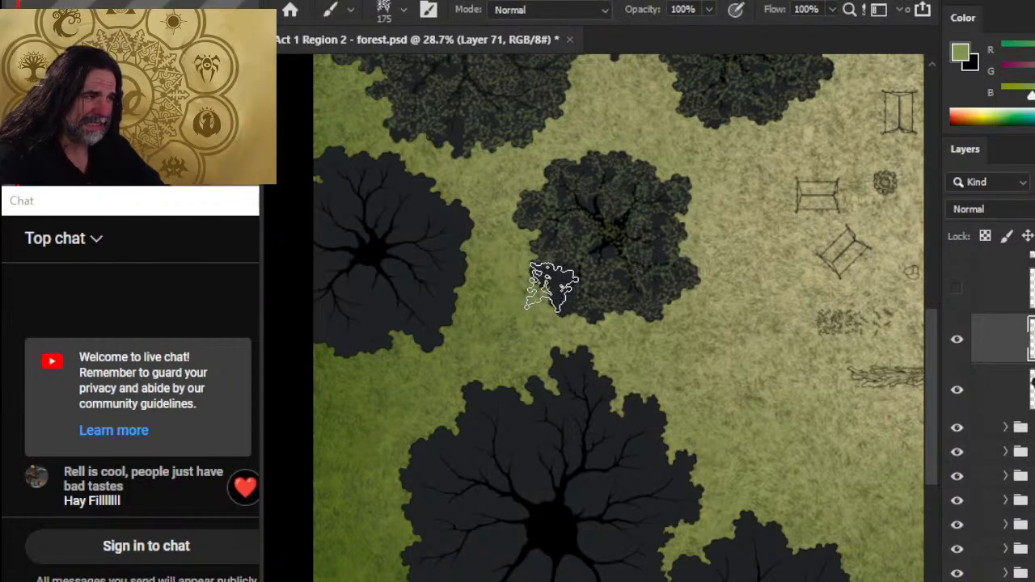
Step: Cover the dark crown at the map's left edge with 175 px foliage, from its upper rim down past the trunk
key(z)
drag(589, 394, 530, 406)
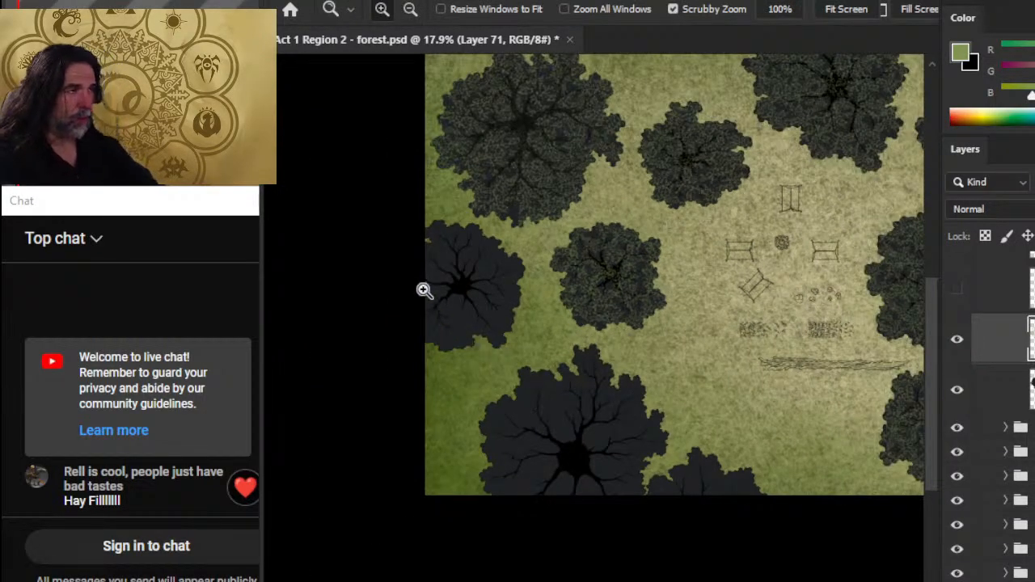
drag(427, 233, 509, 266)
key(b)
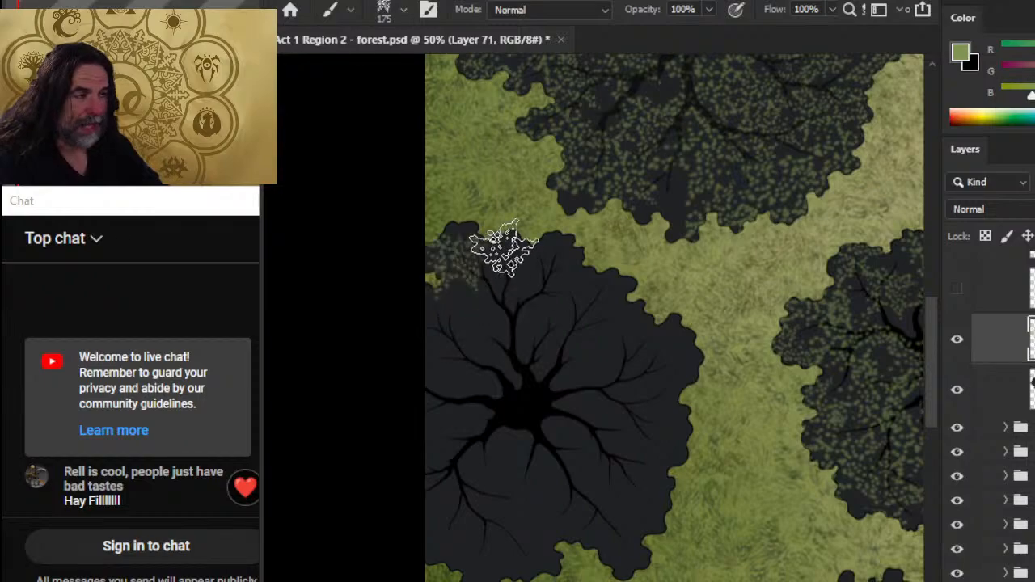
mouse_move(477, 213)
mouse_down()
mouse_move(585, 295)
mouse_move(584, 269)
mouse_move(647, 330)
mouse_move(637, 314)
mouse_move(650, 308)
mouse_move(543, 363)
mouse_move(439, 326)
mouse_move(452, 317)
mouse_move(548, 324)
mouse_move(514, 315)
mouse_move(534, 328)
mouse_move(577, 324)
mouse_move(574, 312)
mouse_move(591, 374)
mouse_move(417, 365)
mouse_move(421, 350)
mouse_move(479, 401)
mouse_move(490, 375)
mouse_move(479, 376)
mouse_move(552, 382)
mouse_move(543, 367)
mouse_move(570, 390)
mouse_move(604, 379)
mouse_move(596, 367)
mouse_move(675, 409)
mouse_move(679, 359)
mouse_move(666, 367)
mouse_move(690, 454)
mouse_move(675, 415)
mouse_move(689, 411)
mouse_move(653, 423)
mouse_move(631, 411)
mouse_move(635, 449)
mouse_move(569, 455)
mouse_move(562, 427)
mouse_move(435, 442)
mouse_move(489, 423)
mouse_move(485, 413)
mouse_move(483, 453)
mouse_move(424, 429)
mouse_move(418, 468)
mouse_move(403, 464)
mouse_move(404, 432)
mouse_move(418, 461)
mouse_move(474, 512)
mouse_move(494, 496)
mouse_move(458, 480)
mouse_move(537, 496)
mouse_move(519, 458)
mouse_move(590, 495)
mouse_move(590, 473)
mouse_move(611, 453)
mouse_move(566, 501)
mouse_move(630, 506)
mouse_move(680, 460)
mouse_move(675, 524)
mouse_move(647, 503)
mouse_move(626, 557)
mouse_move(536, 559)
mouse_move(503, 504)
mouse_move(555, 561)
mouse_move(506, 531)
mouse_move(509, 519)
mouse_move(534, 575)
mouse_move(431, 544)
mouse_move(474, 547)
mouse_up()
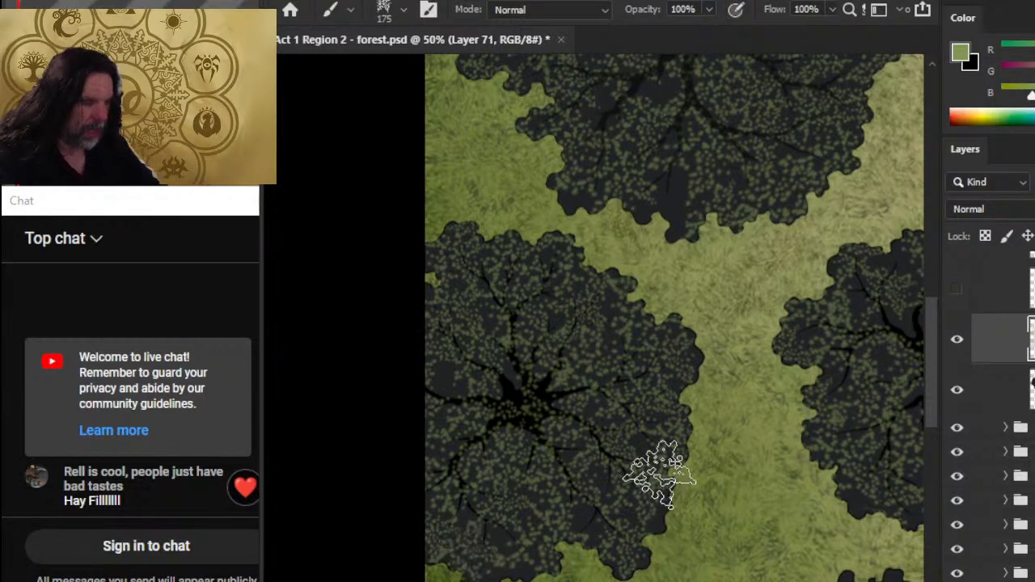
Step: Stamp 175 px foliage over the small crown on the map's lower edge and the right rim of the large crown beside it
key(z)
drag(658, 474, 606, 467)
mouse_move(745, 543)
mouse_down()
mouse_move(429, 388)
mouse_move(372, 314)
mouse_move(342, 321)
mouse_move(392, 418)
mouse_move(670, 444)
mouse_move(697, 365)
mouse_up()
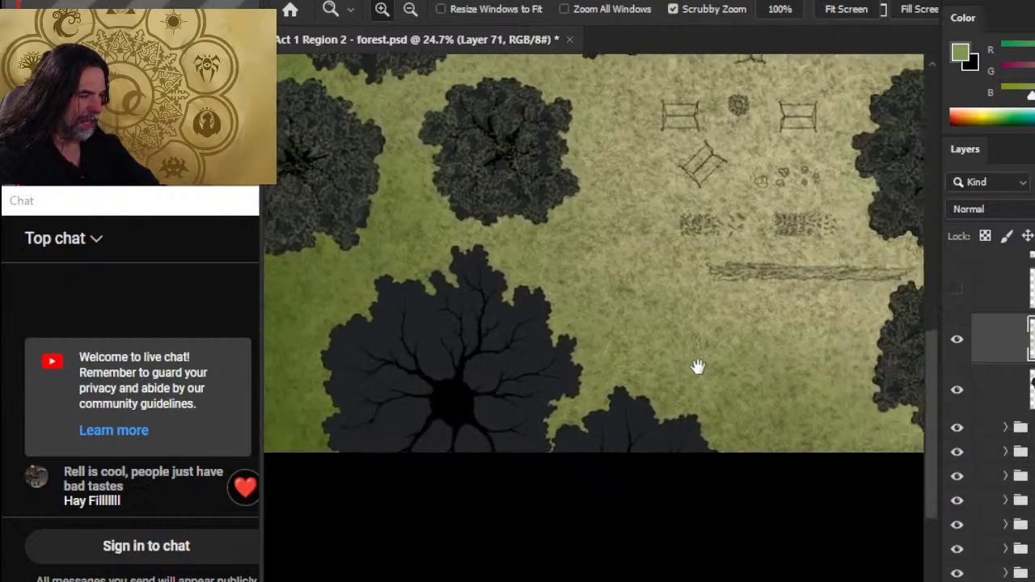
key(b)
mouse_move(612, 426)
mouse_down()
mouse_move(649, 406)
mouse_move(750, 480)
mouse_move(723, 497)
mouse_move(637, 463)
mouse_move(616, 479)
mouse_up()
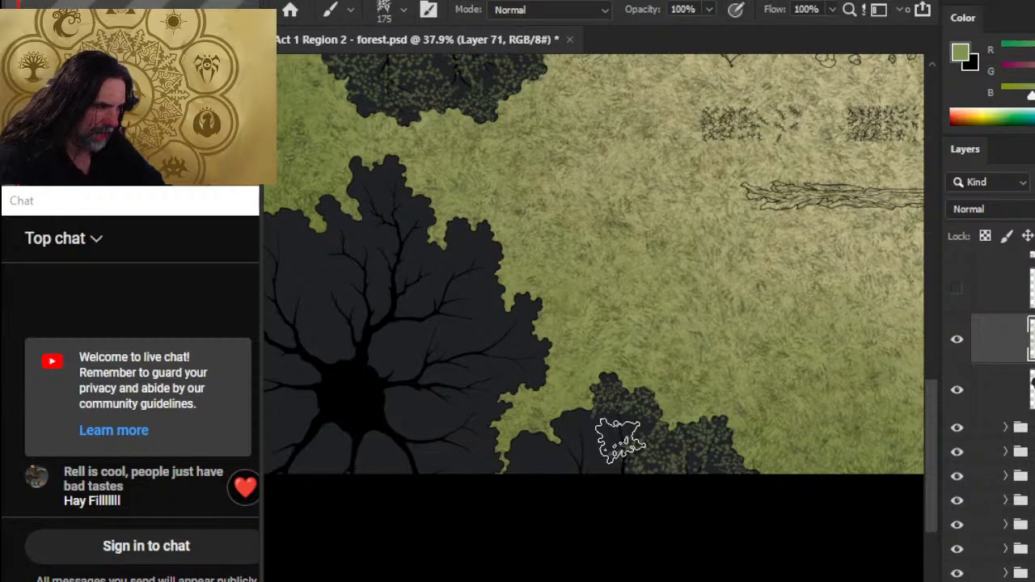
mouse_move(620, 441)
mouse_down()
mouse_move(559, 443)
mouse_move(572, 427)
mouse_move(594, 533)
mouse_move(604, 465)
mouse_move(587, 530)
mouse_move(537, 461)
mouse_move(545, 457)
mouse_move(559, 515)
mouse_move(465, 466)
mouse_move(472, 454)
mouse_move(489, 477)
mouse_move(485, 398)
mouse_move(495, 417)
mouse_move(518, 382)
mouse_move(531, 318)
mouse_move(543, 346)
mouse_move(541, 323)
mouse_move(509, 349)
mouse_move(476, 415)
mouse_move(449, 378)
mouse_move(479, 356)
mouse_move(469, 372)
mouse_move(430, 338)
mouse_move(450, 283)
mouse_move(491, 273)
mouse_move(476, 235)
mouse_move(405, 322)
mouse_move(420, 260)
mouse_move(410, 273)
mouse_move(400, 207)
mouse_move(414, 206)
mouse_move(376, 174)
mouse_move(348, 222)
mouse_move(339, 182)
mouse_move(333, 209)
mouse_move(356, 221)
mouse_move(337, 298)
mouse_move(317, 246)
mouse_move(373, 255)
mouse_move(381, 292)
mouse_move(461, 312)
mouse_move(446, 292)
mouse_move(451, 304)
mouse_move(436, 318)
mouse_move(443, 289)
mouse_up()
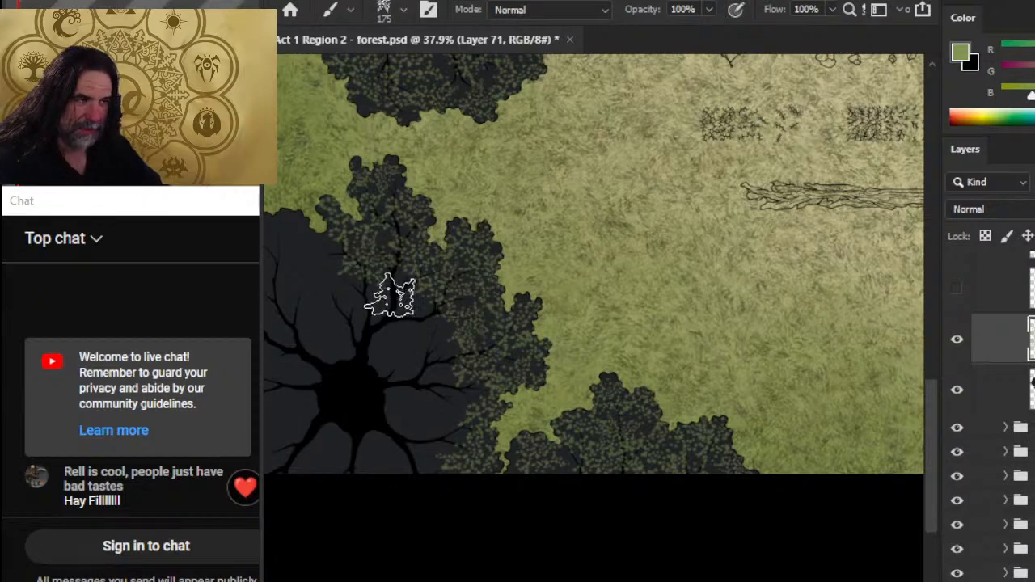
Step: Extend the 175 px foliage across the right half, upper lobes and trunk of the large lower-left crown
mouse_move(390, 296)
mouse_down()
mouse_move(427, 361)
mouse_move(416, 322)
mouse_move(426, 381)
mouse_move(422, 359)
mouse_move(431, 356)
mouse_move(432, 441)
mouse_move(448, 407)
mouse_move(441, 441)
mouse_up()
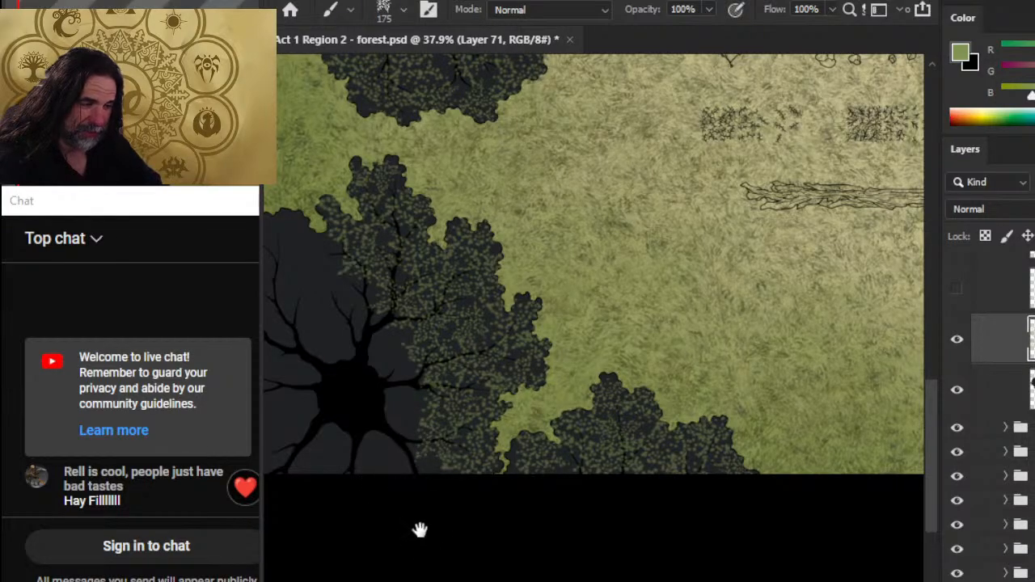
mouse_move(418, 529)
mouse_down()
mouse_move(559, 508)
mouse_move(539, 508)
mouse_up()
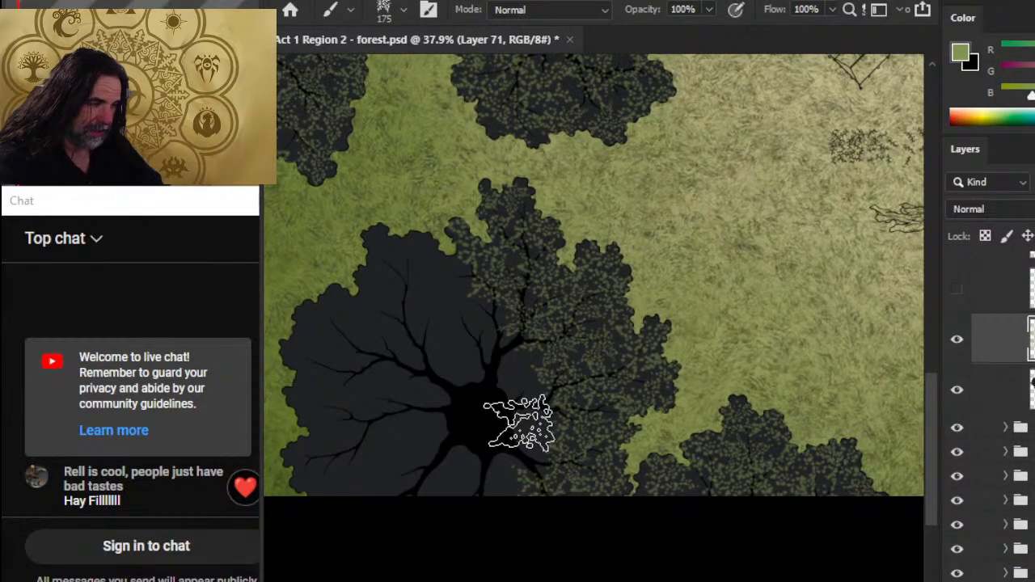
mouse_move(523, 445)
mouse_down()
mouse_move(469, 489)
mouse_move(483, 482)
mouse_up()
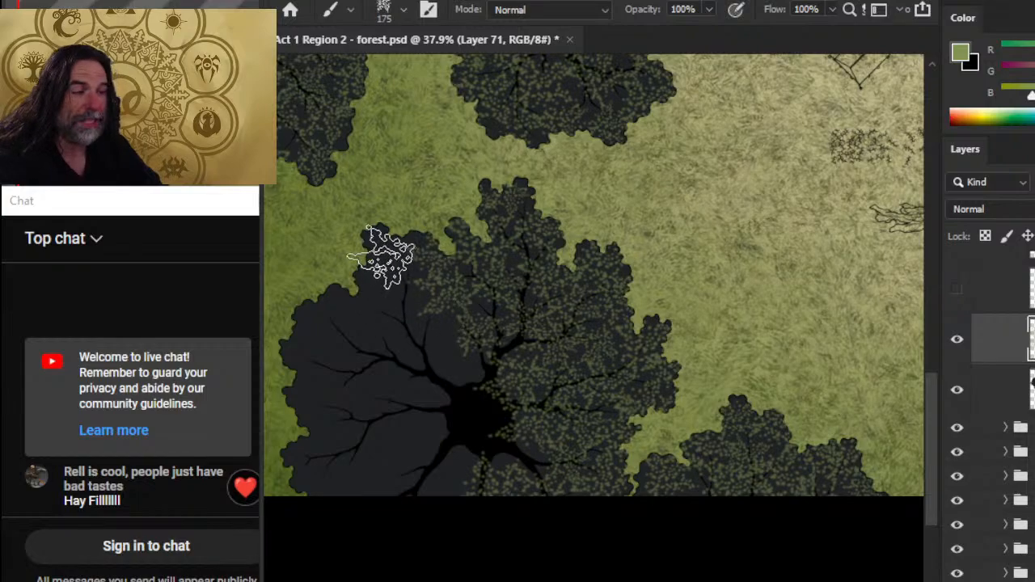
mouse_move(402, 229)
mouse_down()
mouse_move(366, 279)
mouse_move(364, 249)
mouse_move(380, 307)
mouse_move(387, 286)
mouse_move(377, 366)
mouse_move(340, 300)
mouse_move(345, 328)
mouse_move(318, 340)
mouse_move(306, 321)
mouse_move(307, 342)
mouse_move(298, 337)
mouse_move(302, 348)
mouse_move(344, 362)
mouse_move(334, 336)
mouse_move(336, 401)
mouse_move(387, 376)
mouse_move(380, 342)
mouse_move(392, 329)
mouse_move(369, 451)
mouse_move(429, 376)
mouse_move(441, 336)
mouse_move(453, 404)
mouse_move(472, 398)
mouse_move(464, 373)
mouse_move(465, 469)
mouse_up()
mouse_move(474, 416)
mouse_down()
mouse_move(461, 502)
mouse_move(445, 488)
mouse_move(455, 458)
mouse_move(523, 535)
mouse_up()
drag(532, 406, 530, 304)
Step: Fill the remaining bare left side and lower part of the large lower-left crown with 175 px foliage
key(e)
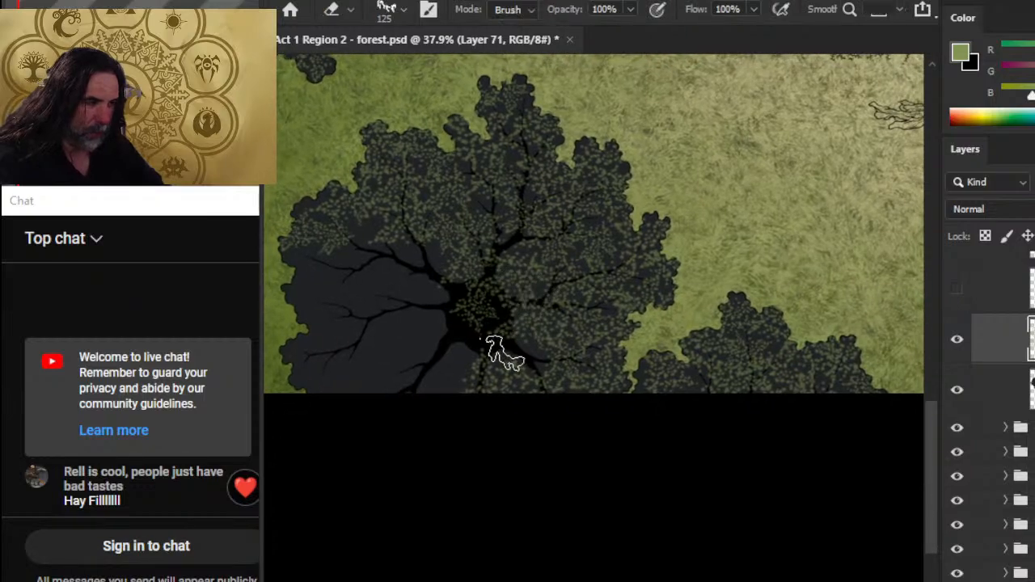
key(b)
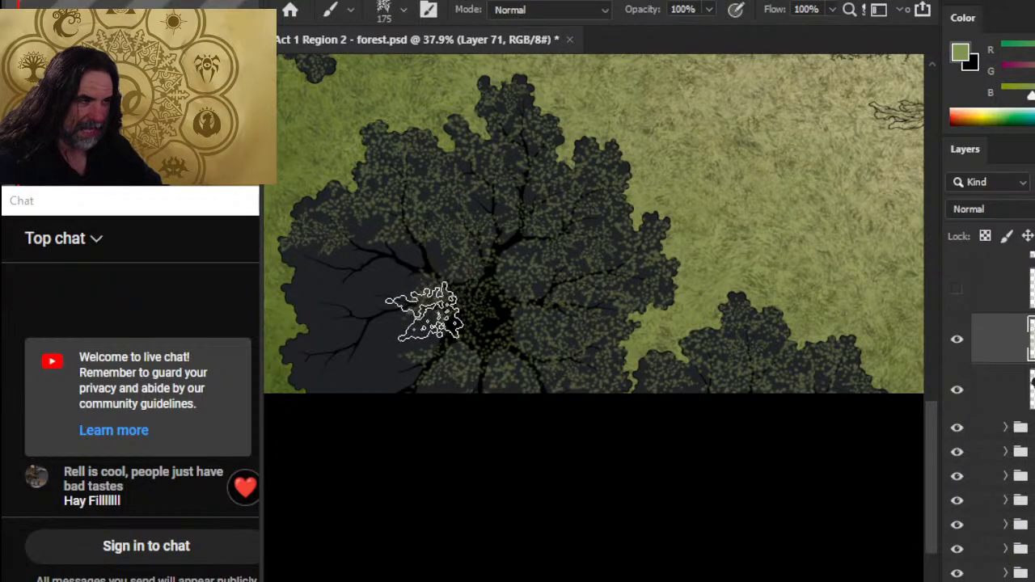
mouse_move(299, 275)
mouse_down()
mouse_move(375, 297)
mouse_move(374, 267)
mouse_move(363, 267)
mouse_move(380, 283)
mouse_move(404, 259)
mouse_move(422, 259)
mouse_move(403, 318)
mouse_move(392, 294)
mouse_move(380, 352)
mouse_move(351, 307)
mouse_move(346, 337)
mouse_move(303, 352)
mouse_move(305, 317)
mouse_move(307, 359)
mouse_move(342, 388)
mouse_up()
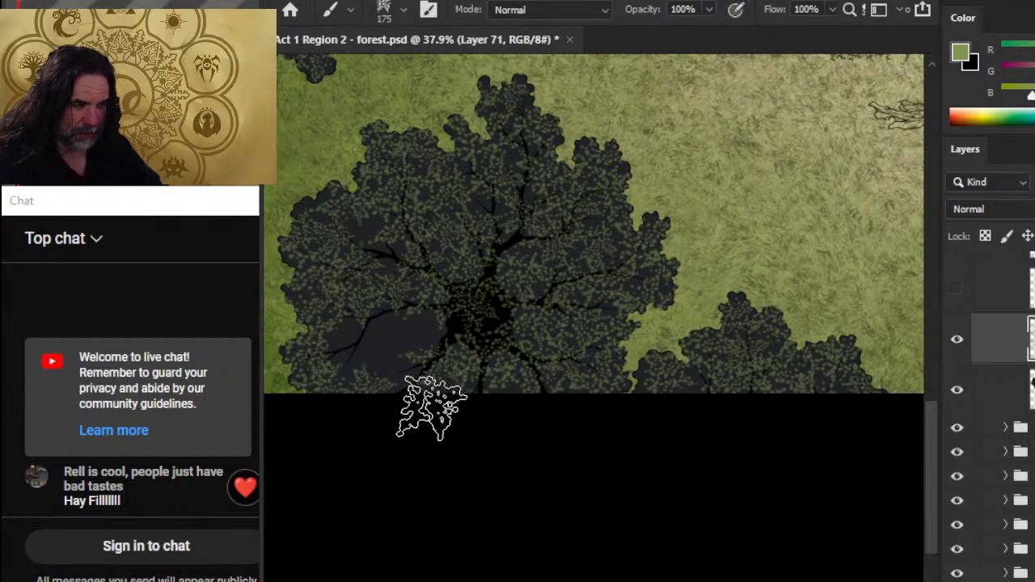
mouse_move(354, 352)
mouse_down()
mouse_move(358, 364)
mouse_move(388, 363)
mouse_move(393, 347)
mouse_up()
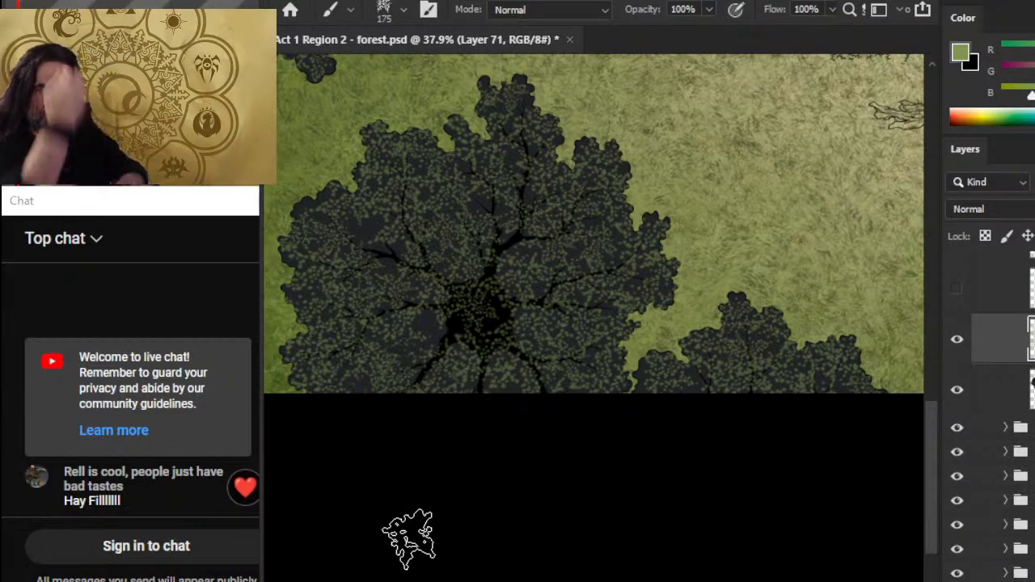
Step: Examine the whole map, toggling the visibility of the foliage layer and the crown layer below it to compare the trees
key(z)
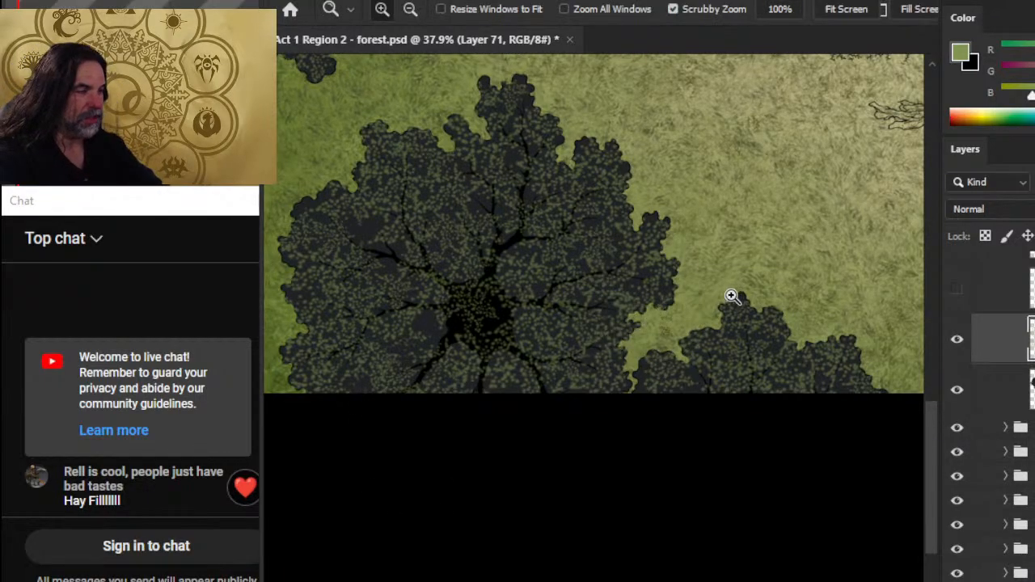
drag(730, 296, 693, 362)
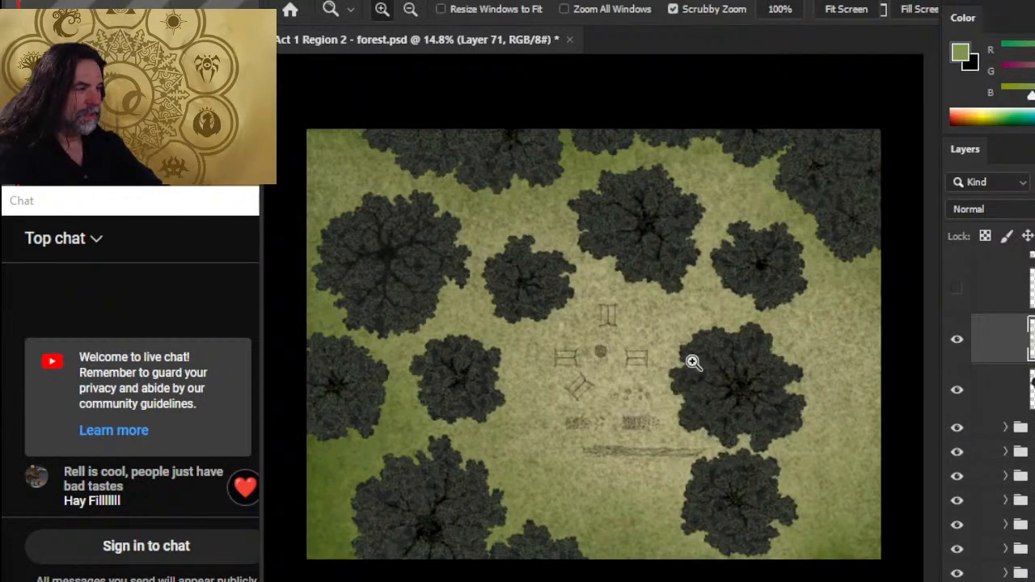
click(637, 322)
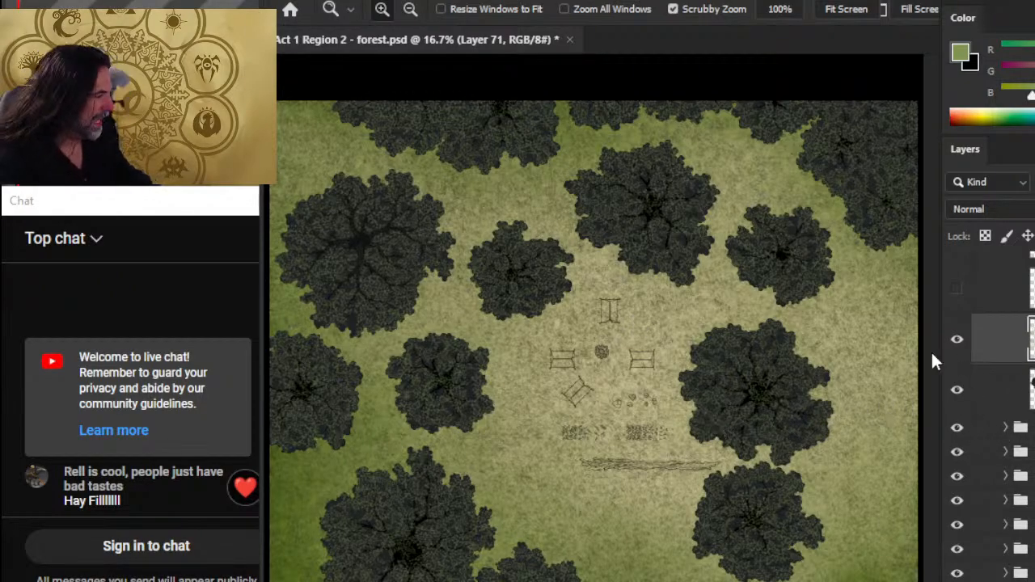
click(957, 342)
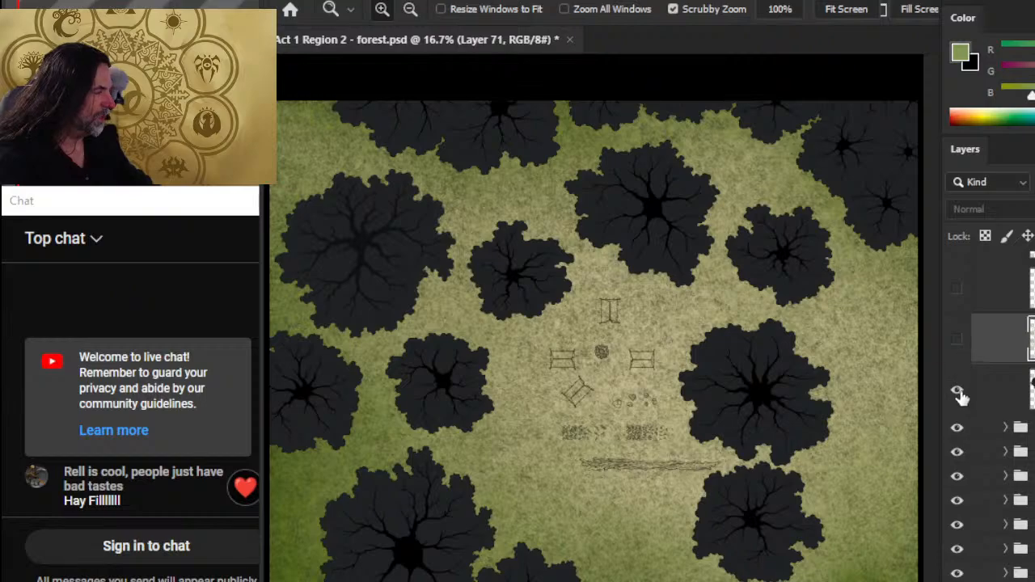
click(957, 389)
click(956, 389)
click(959, 343)
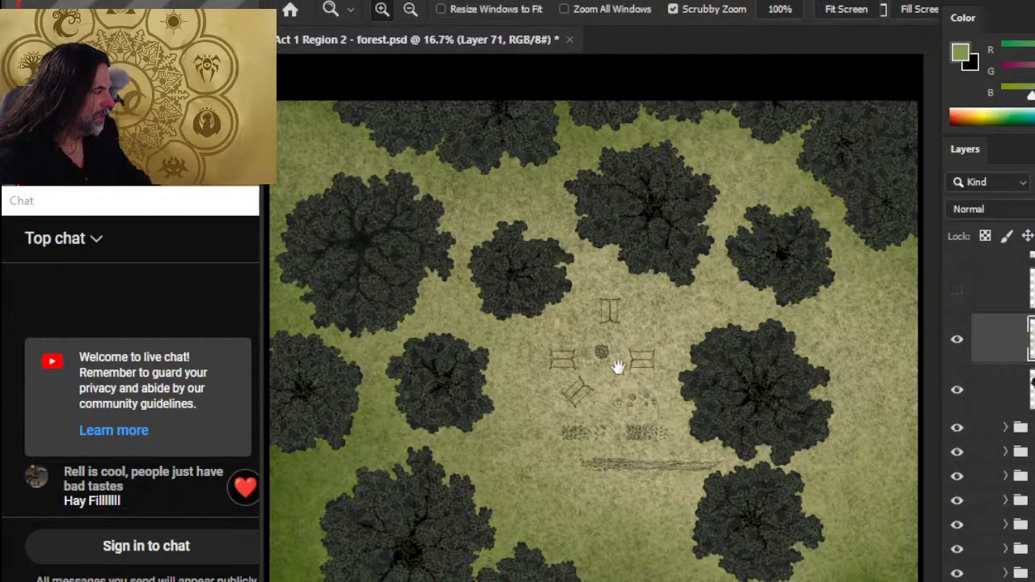
drag(780, 384, 751, 386)
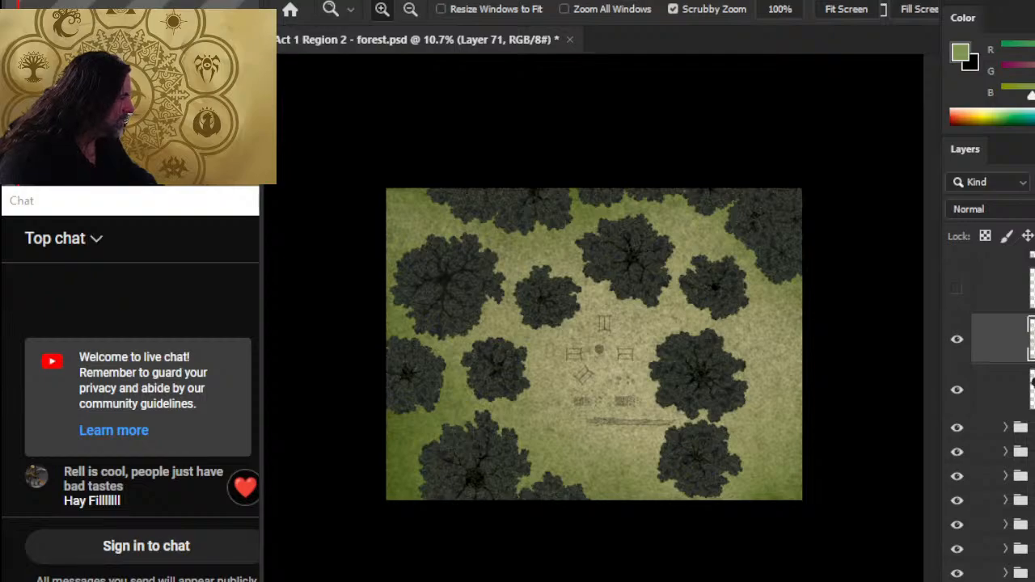
Step: Move the foliage layer out of the first tree group to just above the ground group, below all tree groups
scroll(986, 355, down, 2)
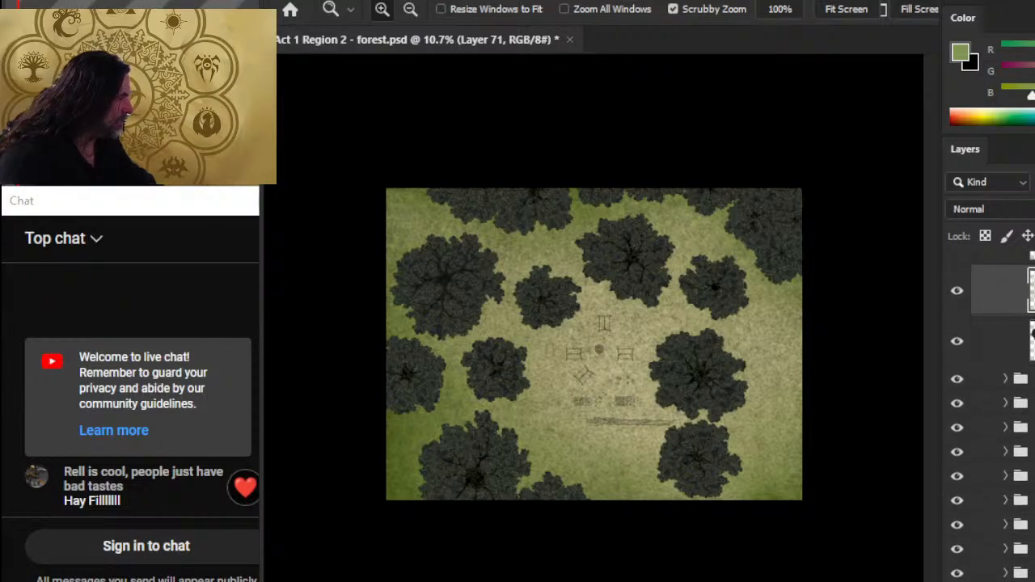
drag(1011, 451, 1010, 437)
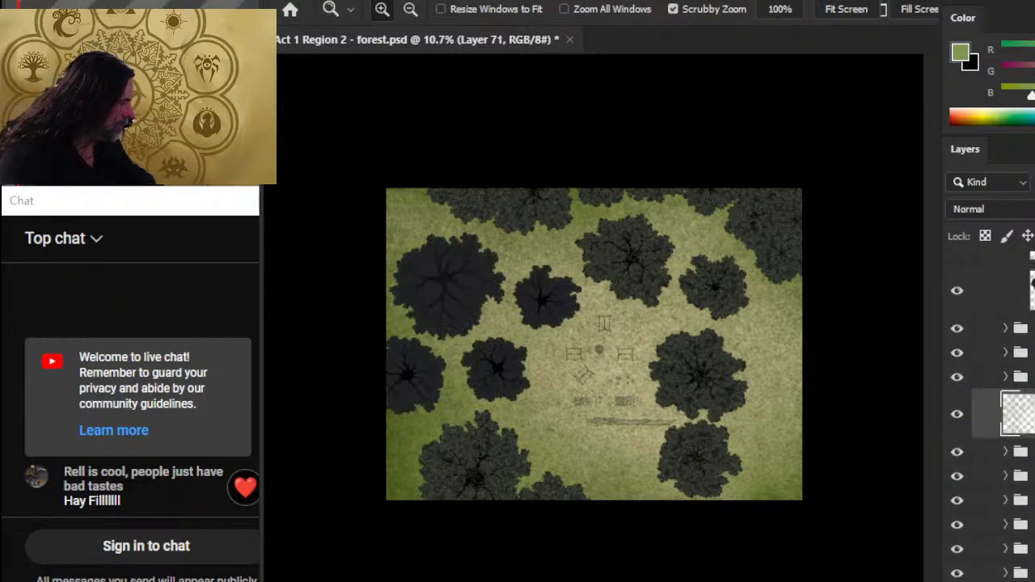
scroll(986, 355, down, 3)
drag(1014, 305, 1014, 477)
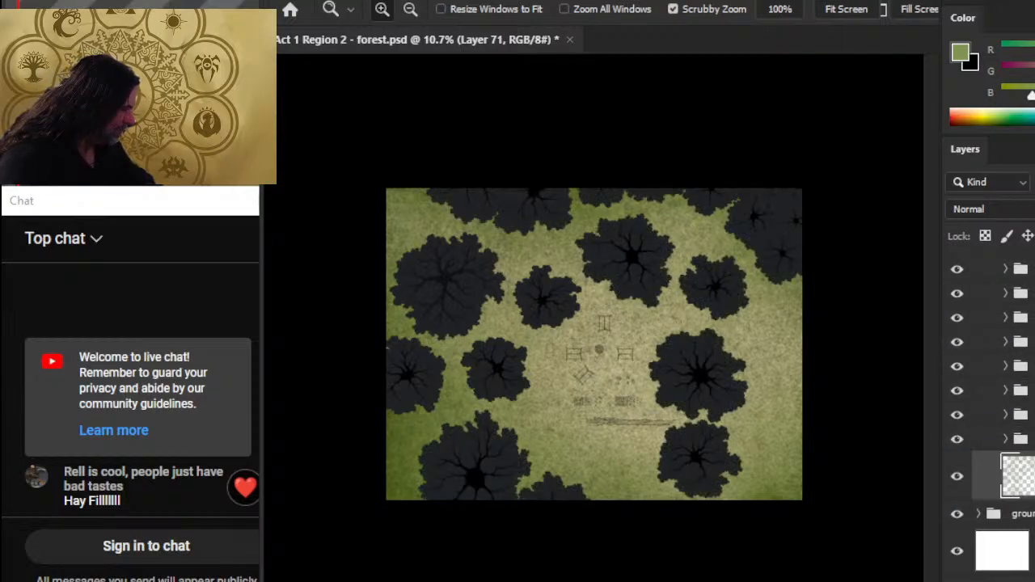
Step: Transfer the foliage within the large upper-left crown's outline to a new layer directly above that crown and set its opacity to 50%
scroll(994, 404, up, 5)
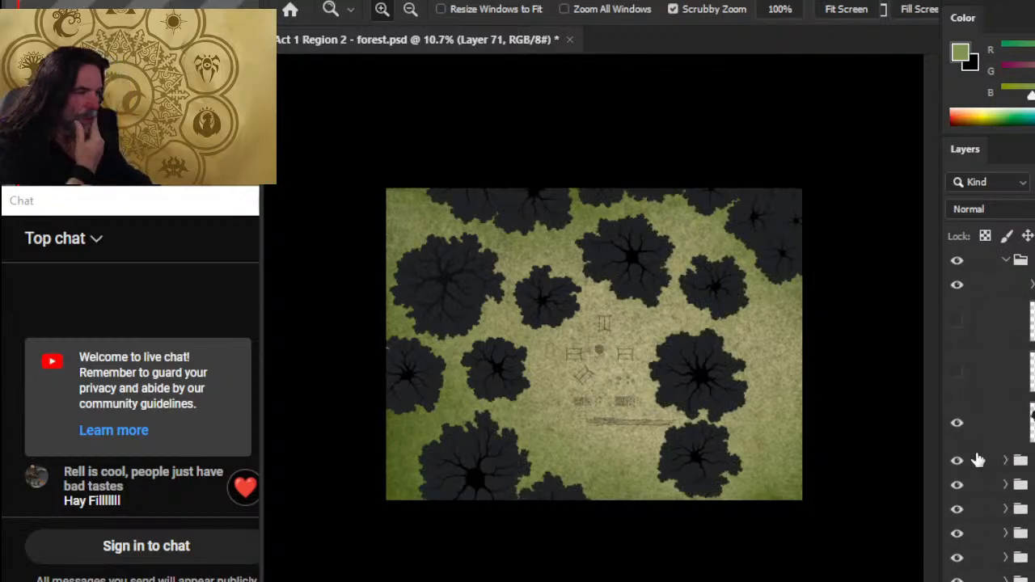
scroll(995, 404, down, 5)
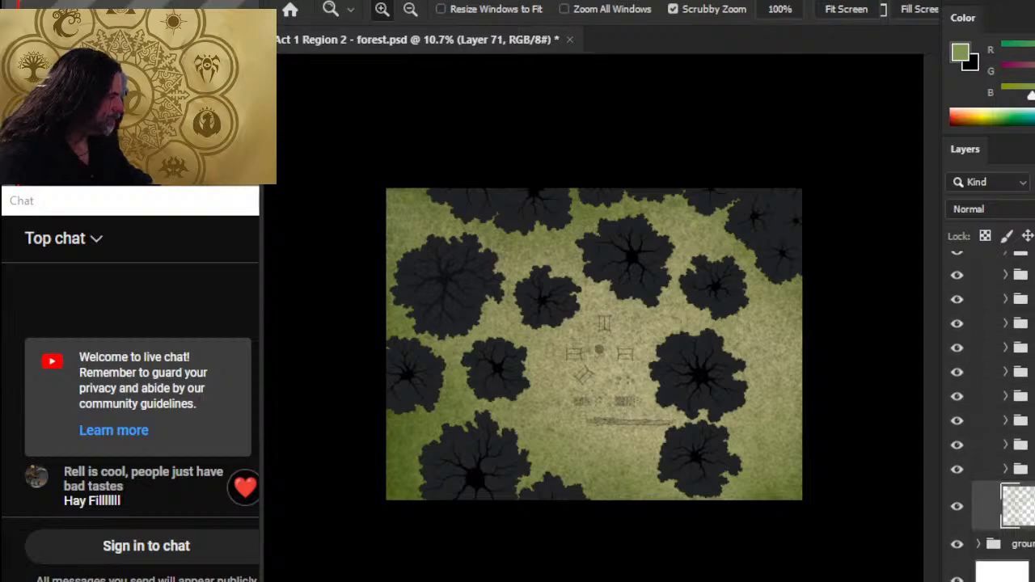
scroll(994, 404, up, 3)
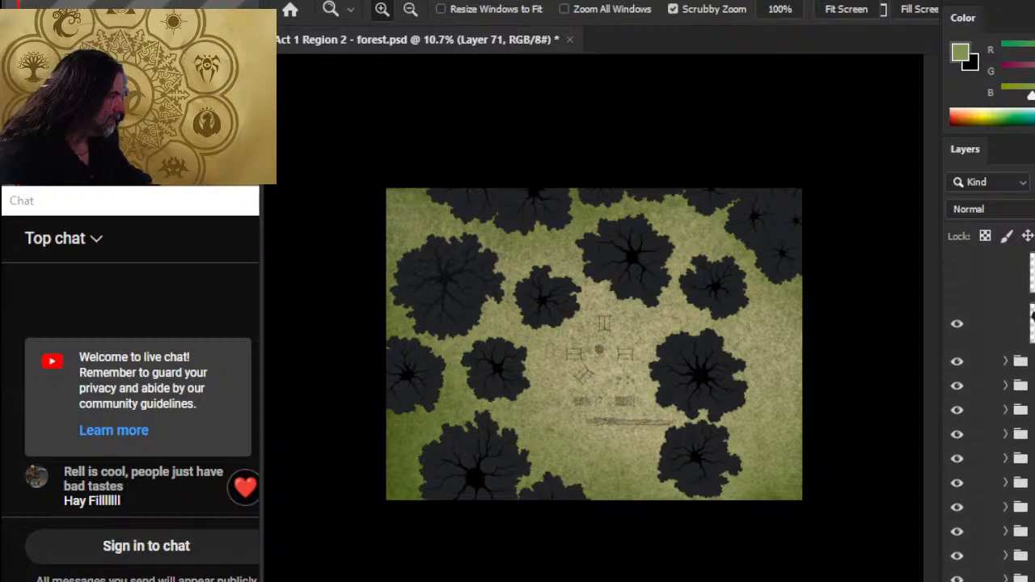
ctrl+click(1032, 319)
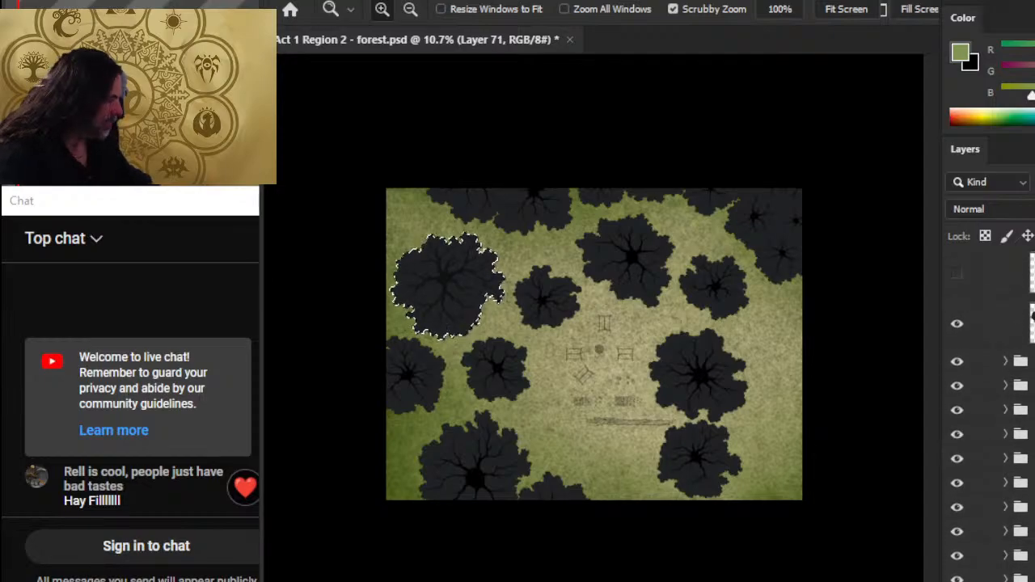
scroll(1031, 320, down, 3)
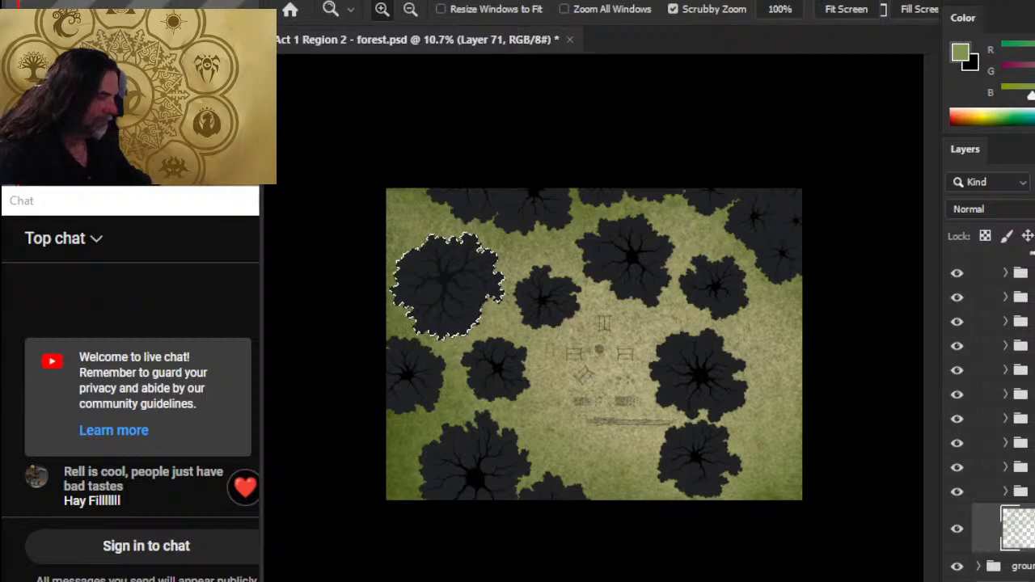
key(ctrl+d)
scroll(1002, 404, up, 4)
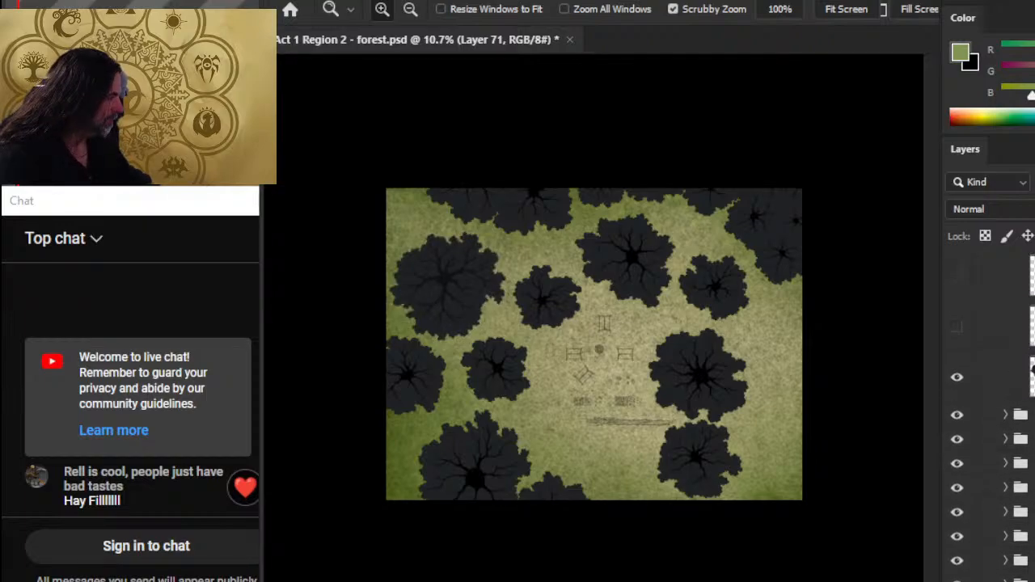
click(1002, 377)
key(ctrl+alt+g)
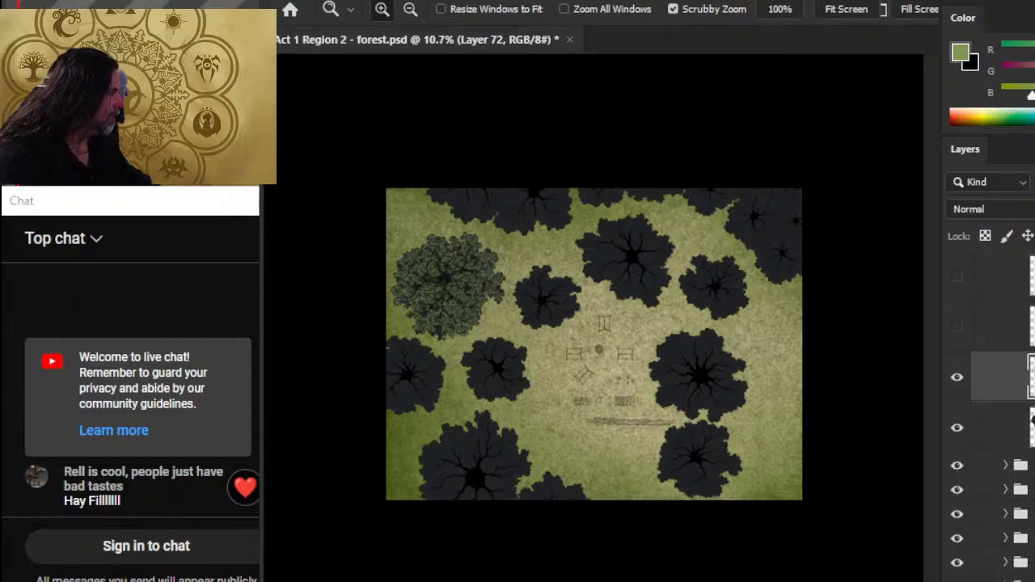
key(5)
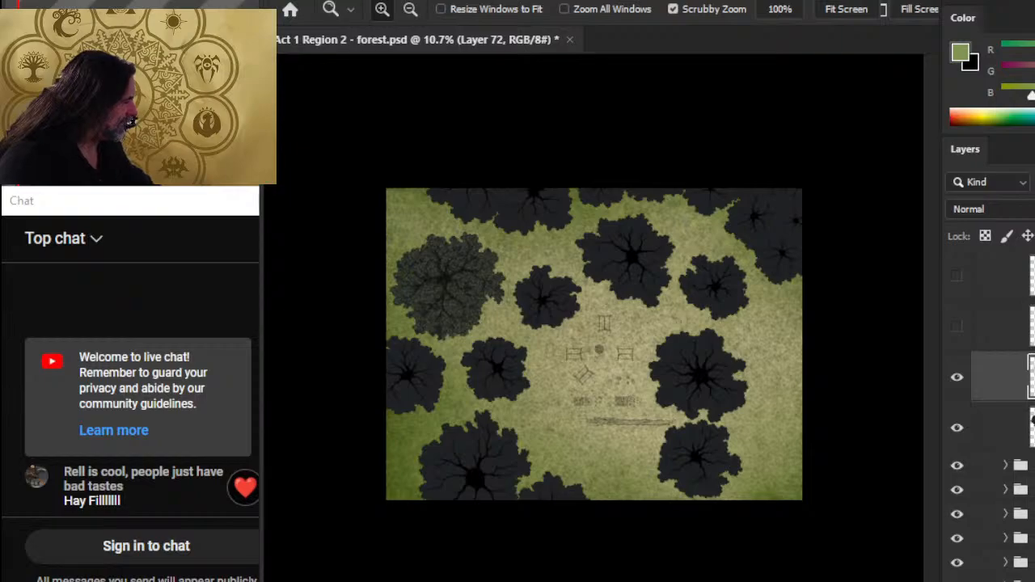
Step: Collapse the first tree's group, expand the second tree's group and load the outline of its crown layer as a selection
scroll(995, 364, up, 2)
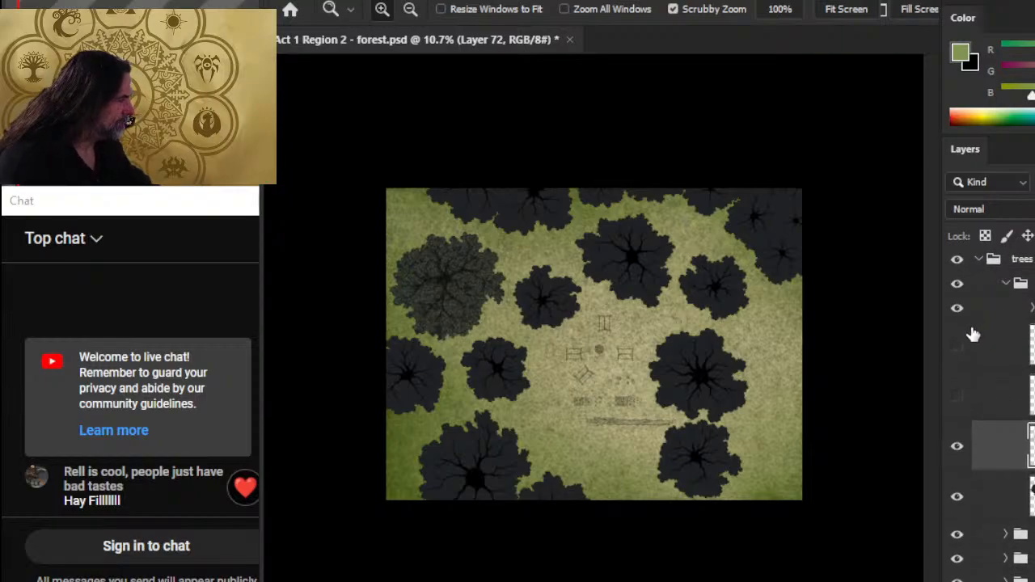
click(1006, 283)
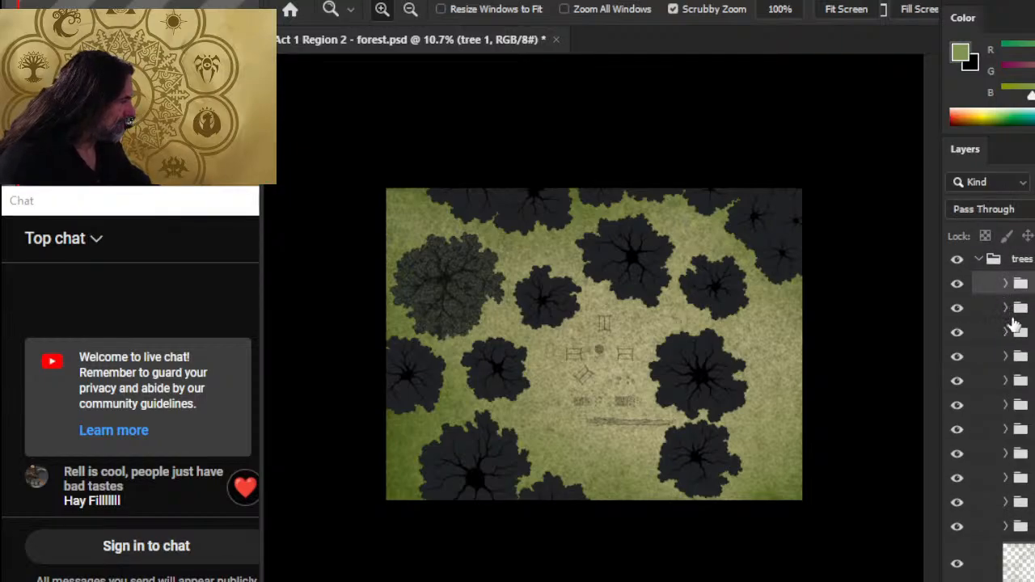
click(1006, 307)
scroll(990, 388, down, 3)
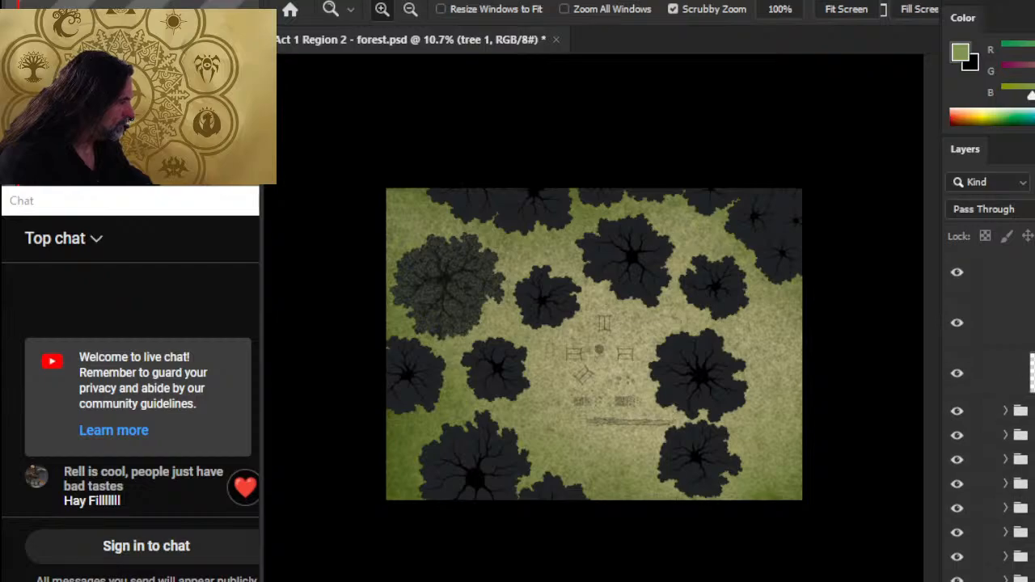
click(999, 373)
ctrl+click(1029, 373)
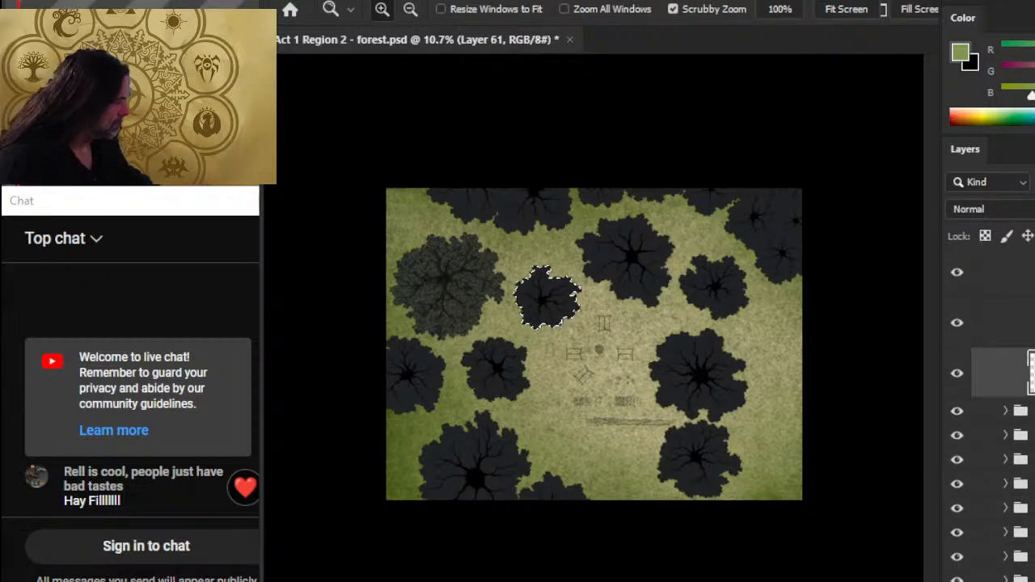
Step: Transfer the shared foliage within the selected small crown to a new layer directly above that crown and lower its opacity
scroll(994, 404, down, 3)
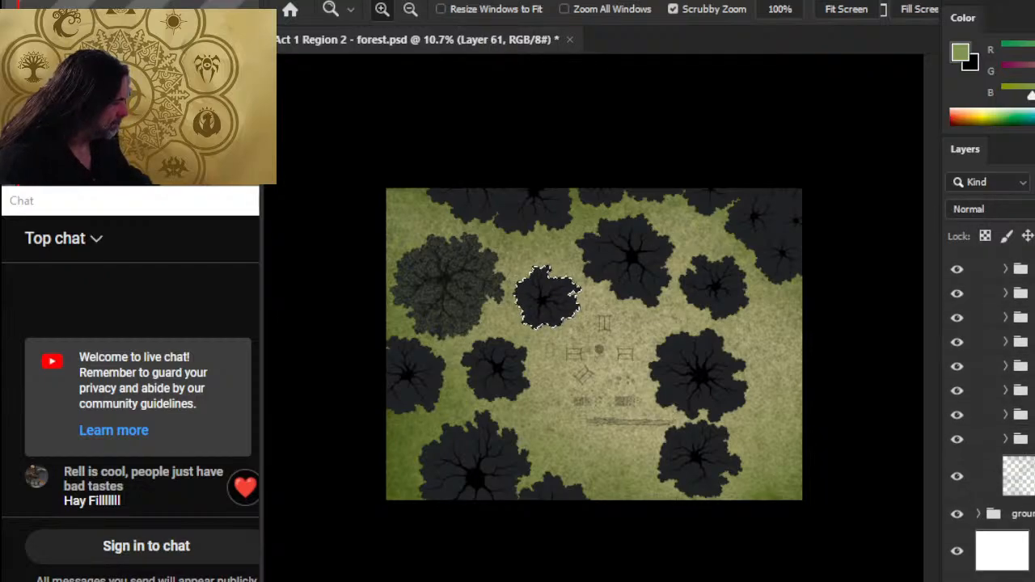
click(956, 477)
click(956, 477)
click(1014, 476)
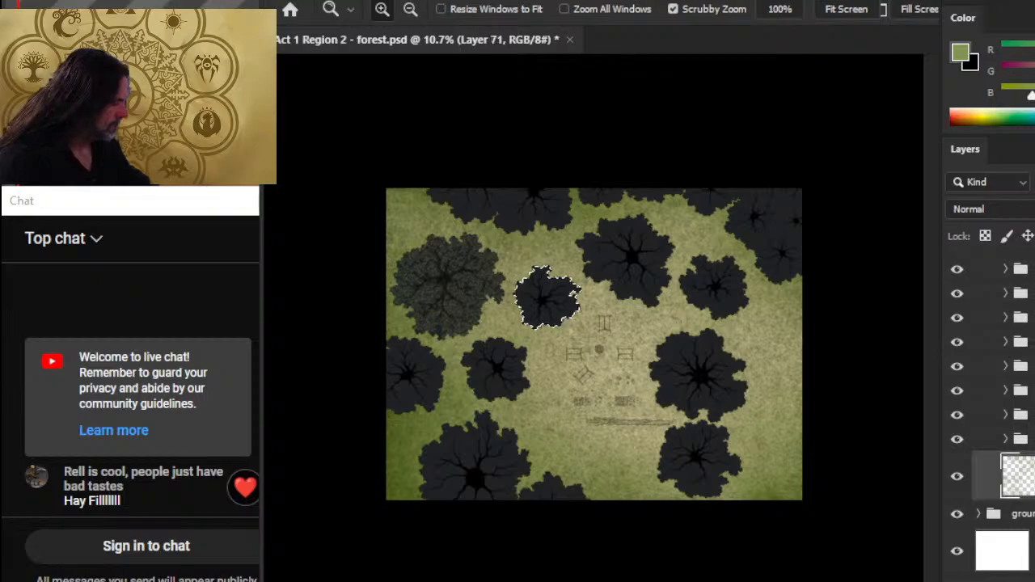
key(ctrl+d)
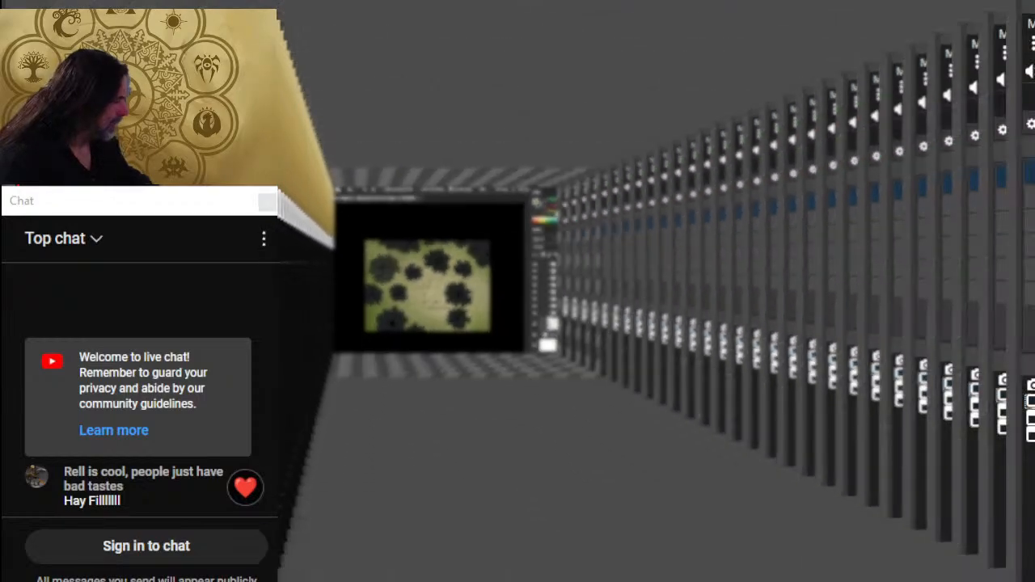
key(alt+Tab)
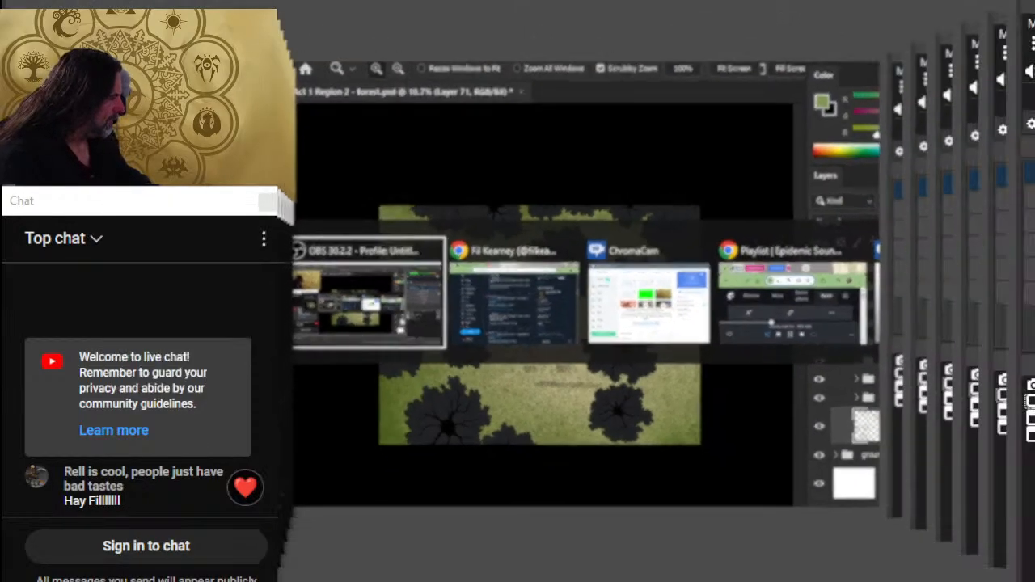
scroll(1010, 420, up, 8)
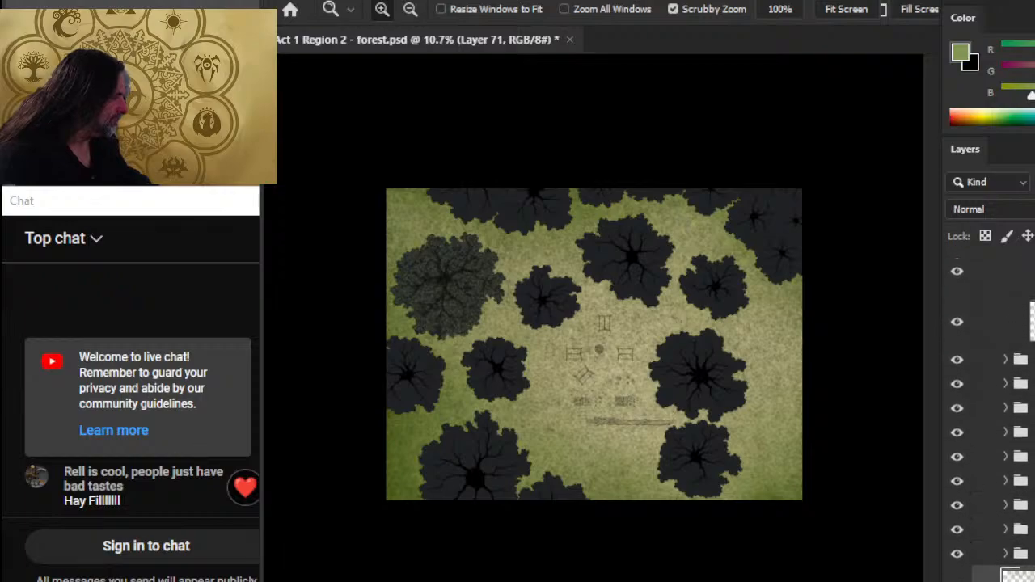
click(1031, 413)
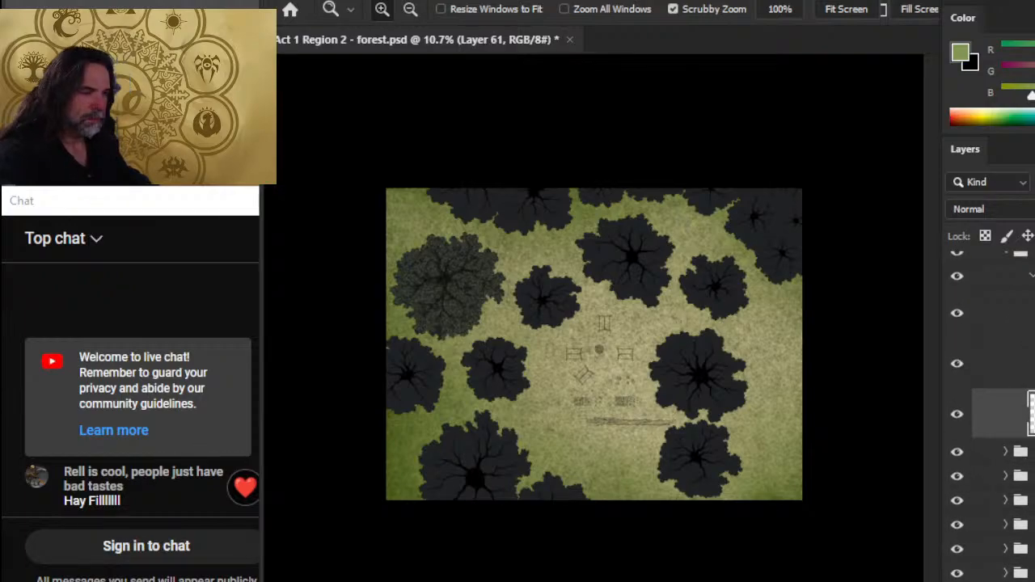
key(ctrl+v)
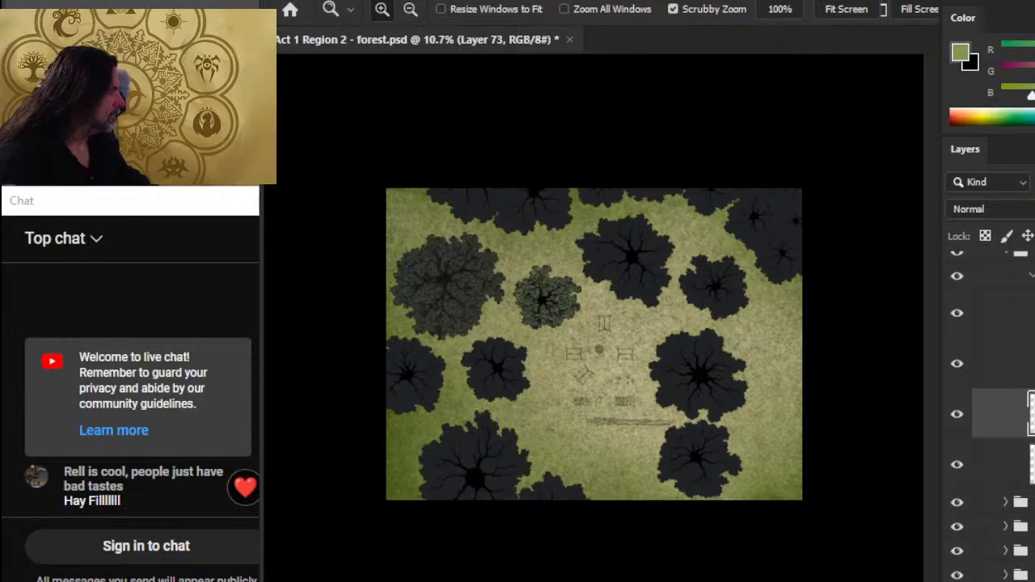
key(ctrl+alt+g)
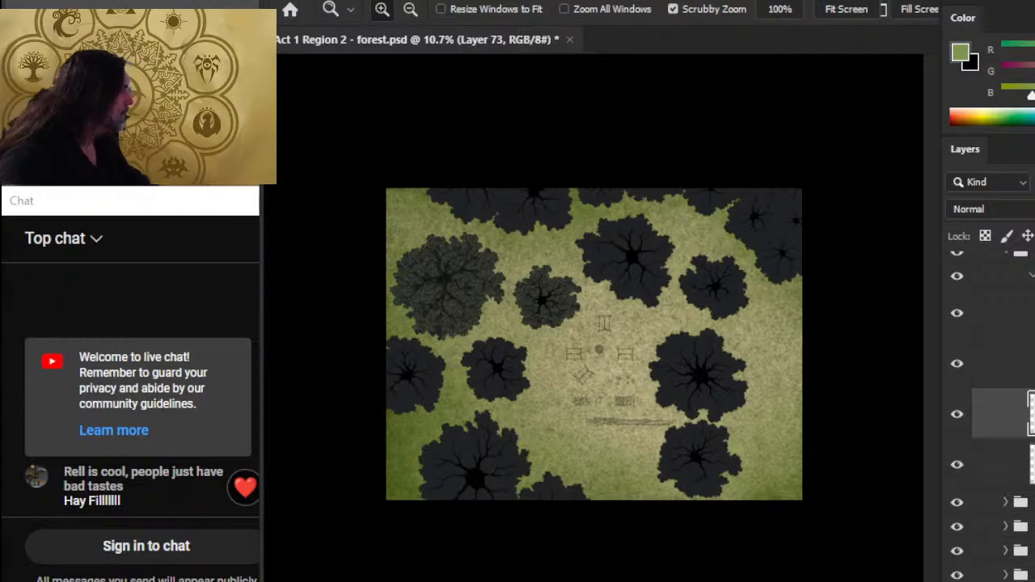
Step: Compare the foliage on the two upper-left trees, then collapse the TREE 2 group and select the shared foliage layer
click(501, 294)
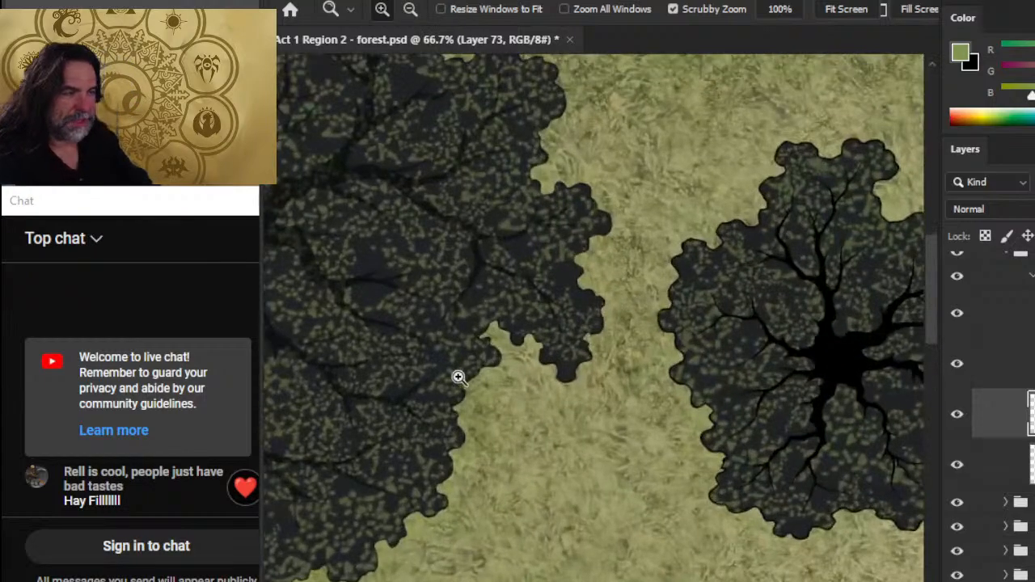
drag(785, 435, 726, 435)
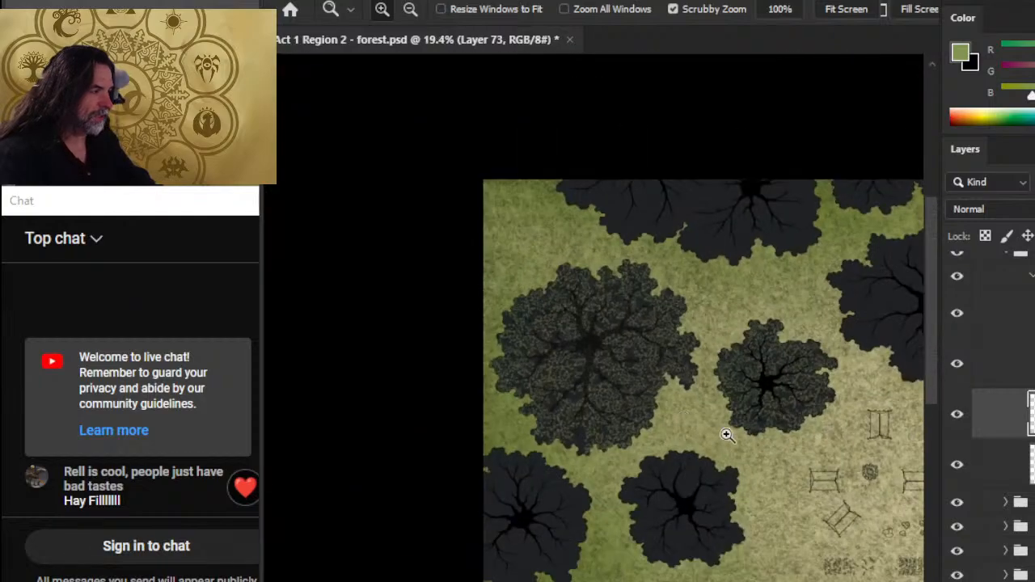
drag(822, 480, 654, 411)
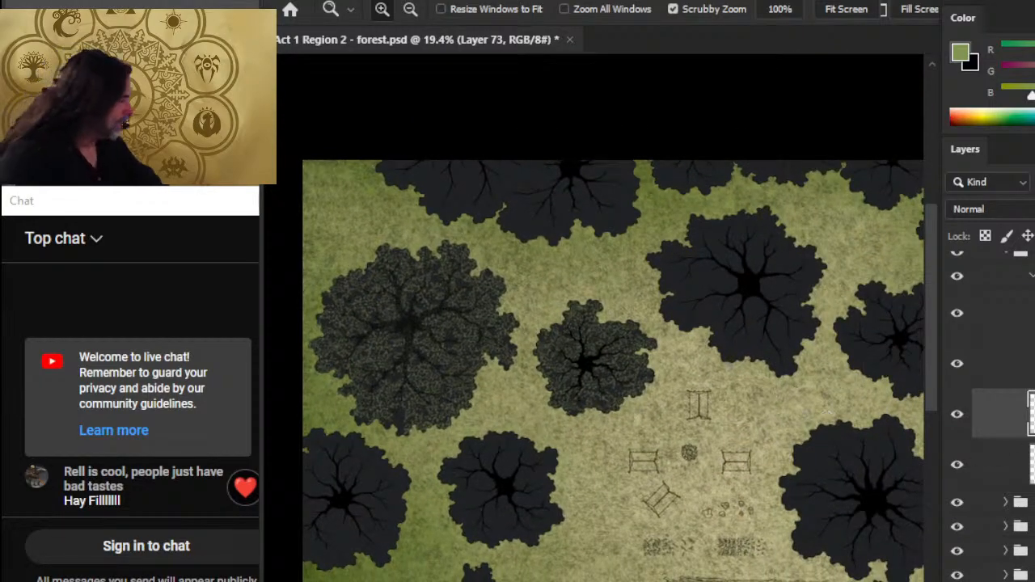
scroll(1002, 372, up, 3)
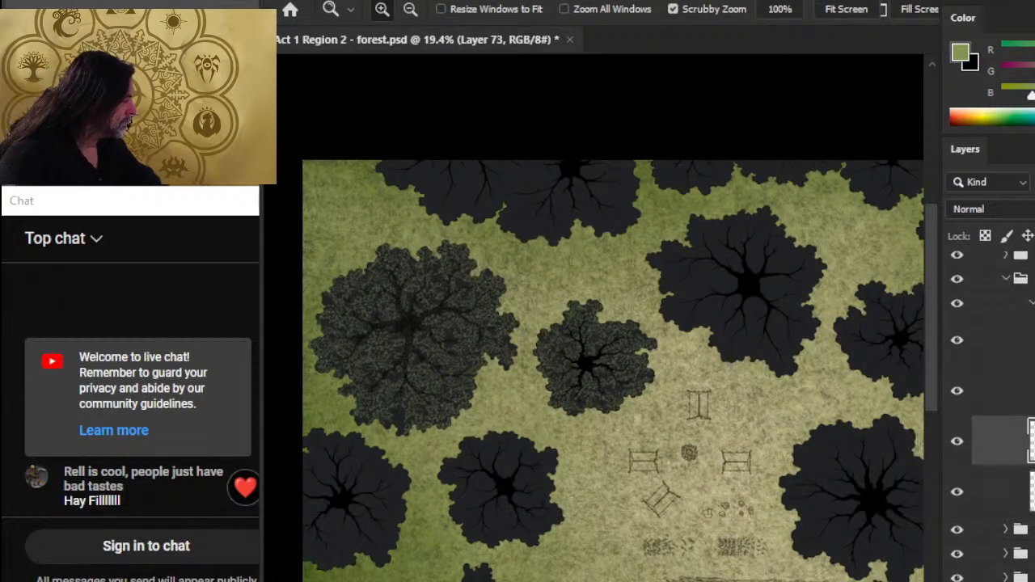
click(1006, 345)
scroll(994, 404, down, 3)
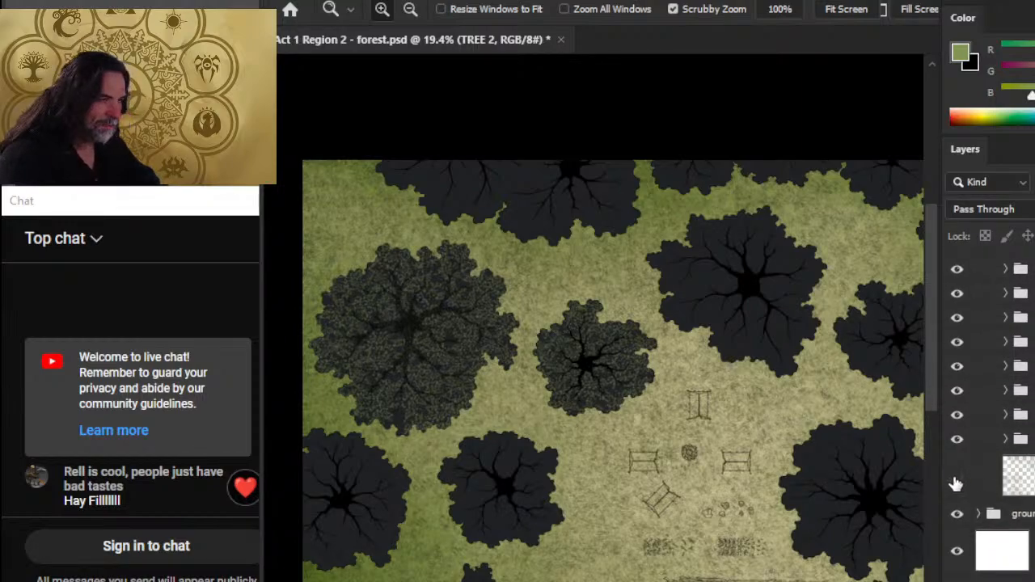
click(1017, 478)
Step: Expand the remaining tree groups inside the trees group, keeping the second tree's group collapsed
scroll(1014, 409, up, 3)
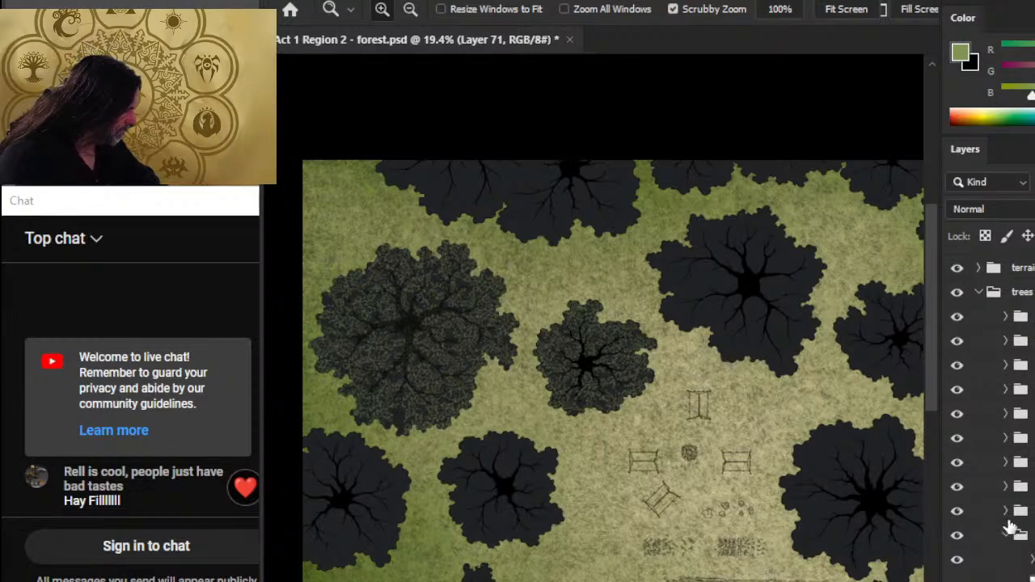
click(1005, 461)
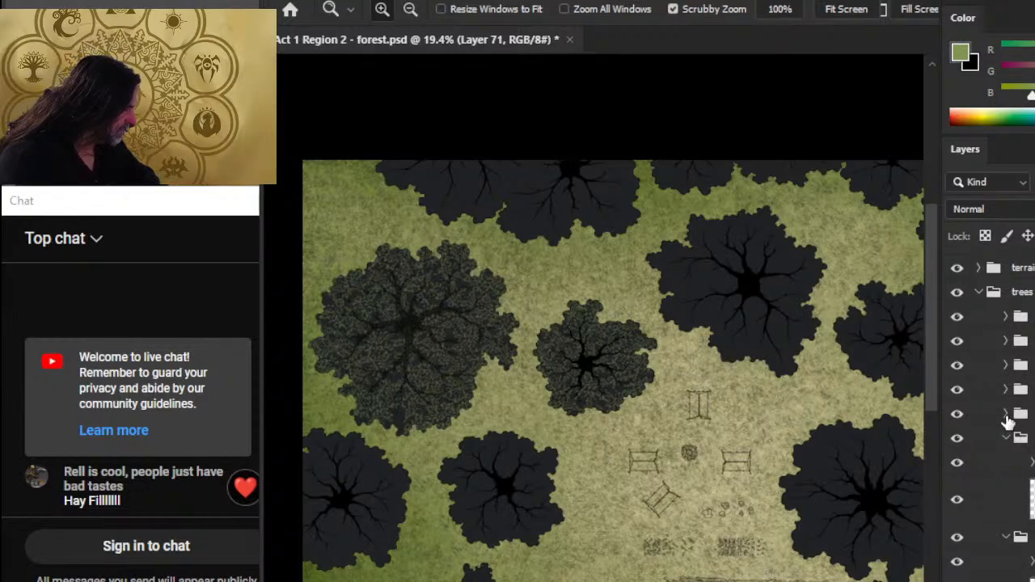
click(1005, 390)
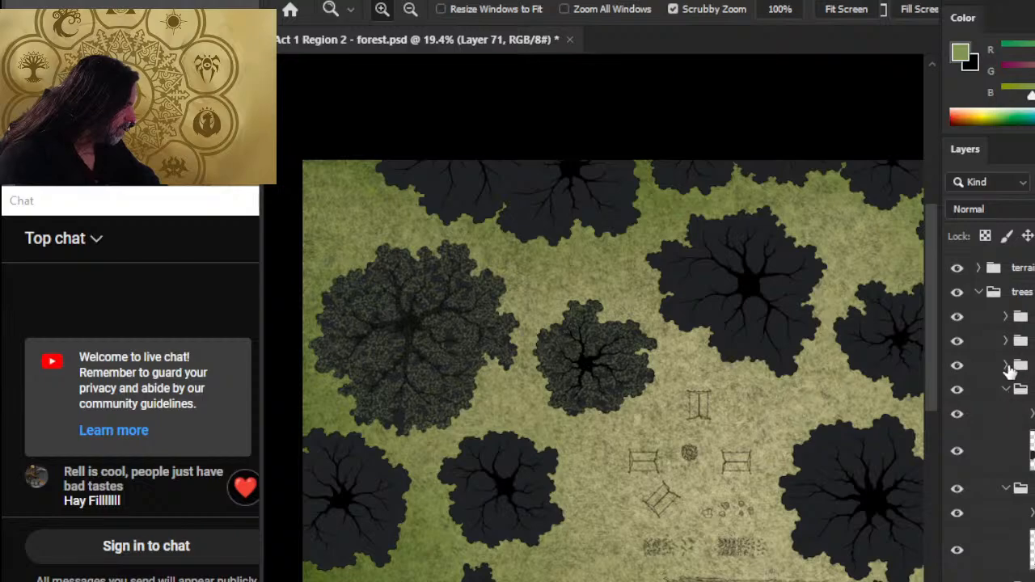
click(1005, 365)
click(1006, 341)
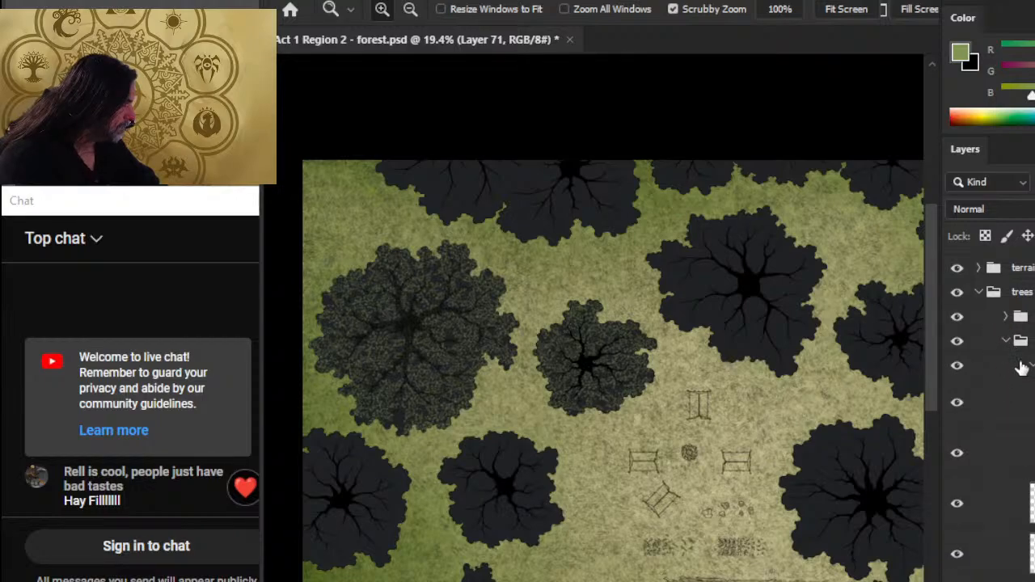
click(1005, 341)
Step: Toggle the visibility of individual tree groups, the shared foliage layer and the lowest crown layer to identify which trees they hold
click(960, 343)
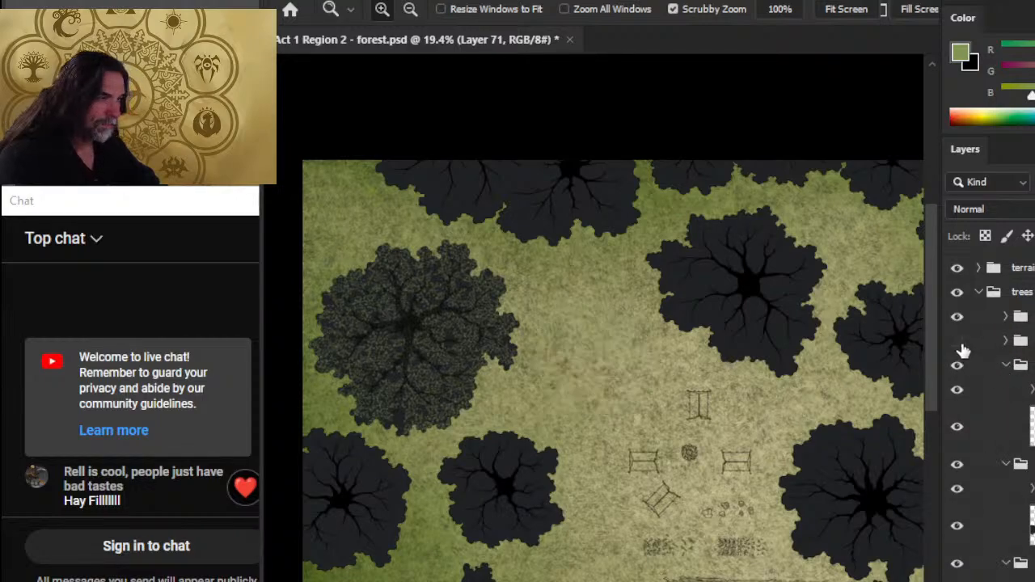
click(960, 343)
click(957, 366)
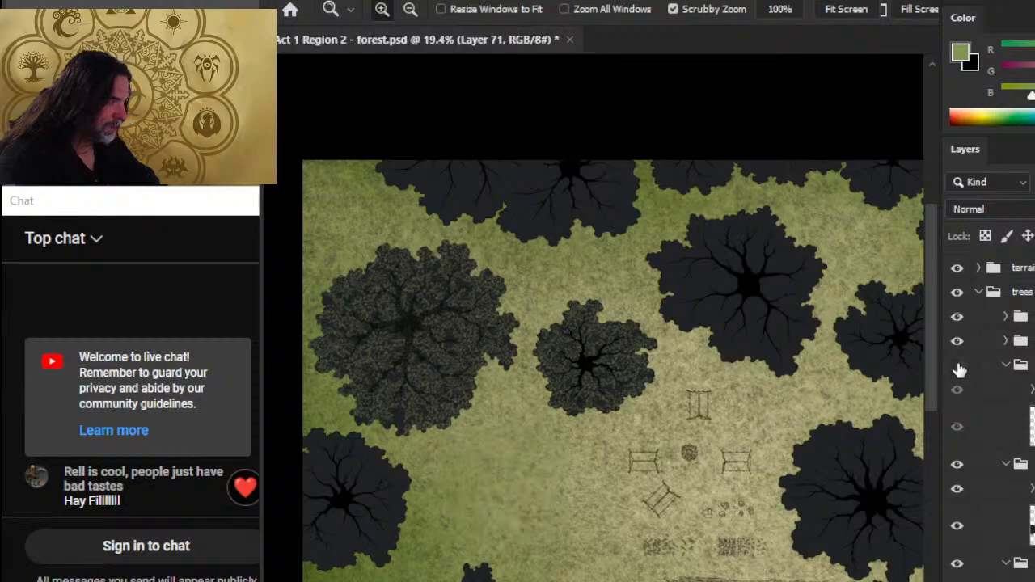
click(957, 365)
scroll(990, 404, down, 4)
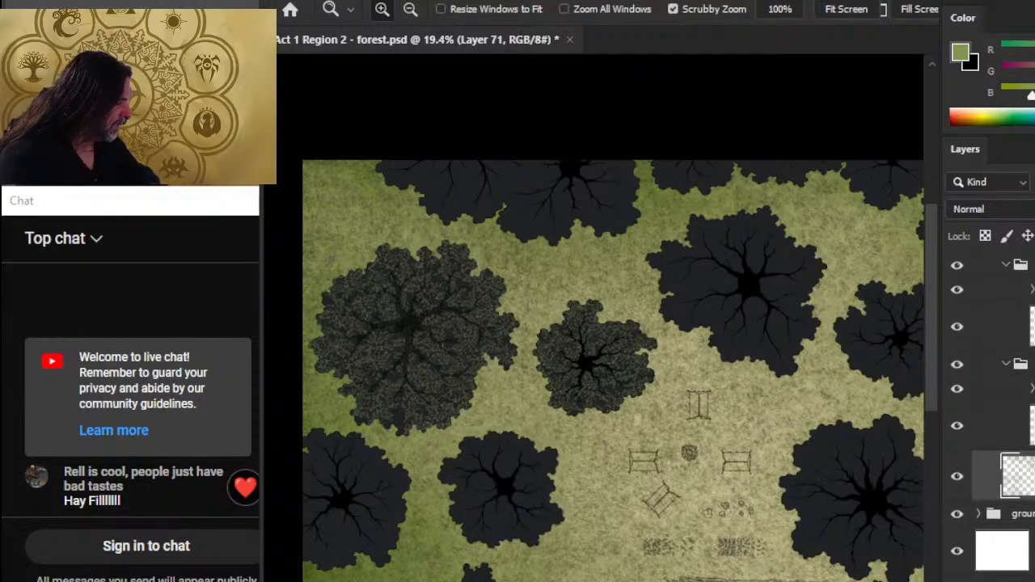
click(955, 479)
click(955, 478)
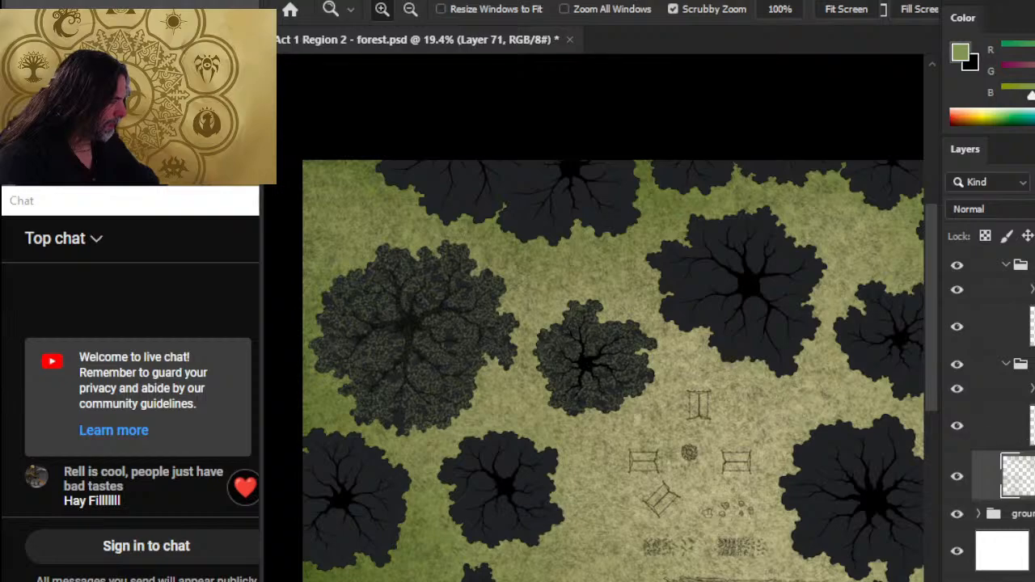
click(957, 426)
click(957, 426)
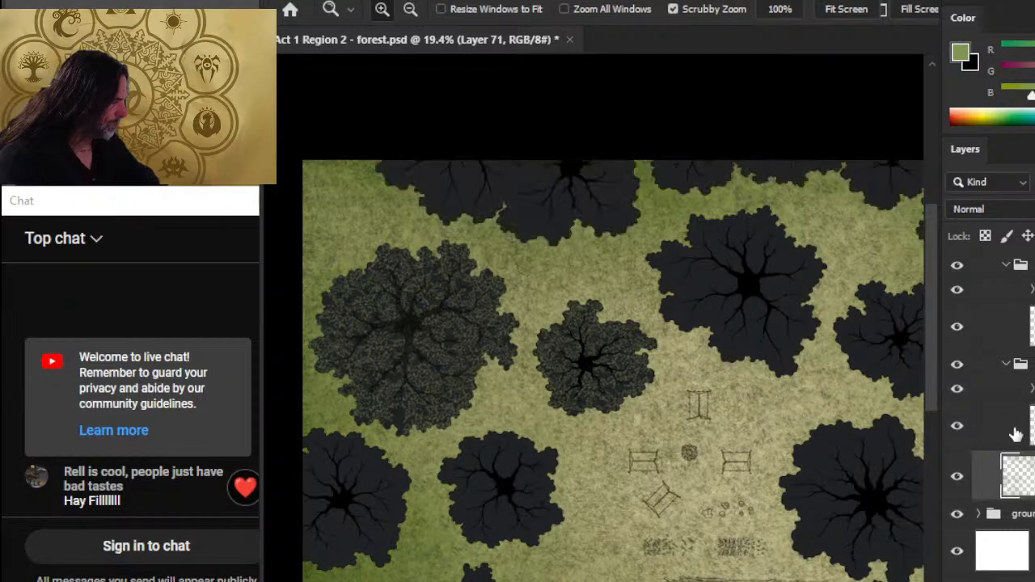
Step: Transfer the foliage within the outline of the map's upper border trees to a new layer directly above their crown layer at 50% opacity
click(1017, 435)
ctrl+click(1017, 426)
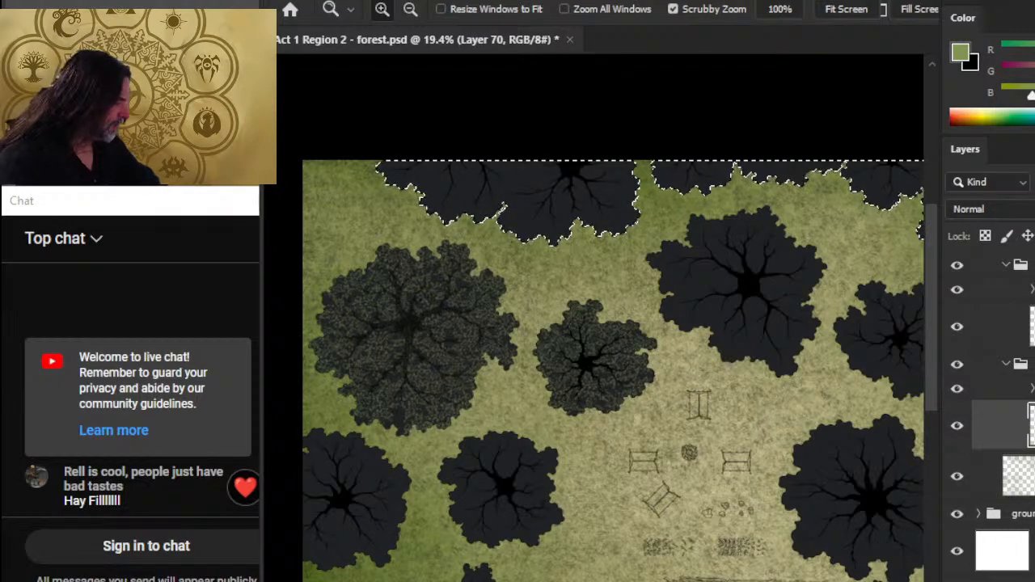
click(1020, 477)
key(ctrl+d)
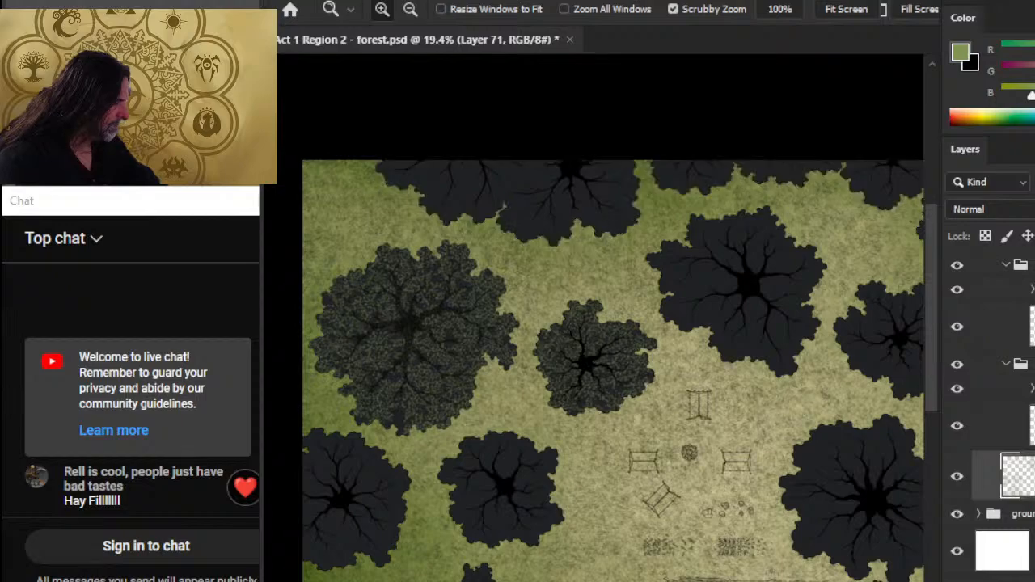
click(1020, 429)
key(ctrl+v)
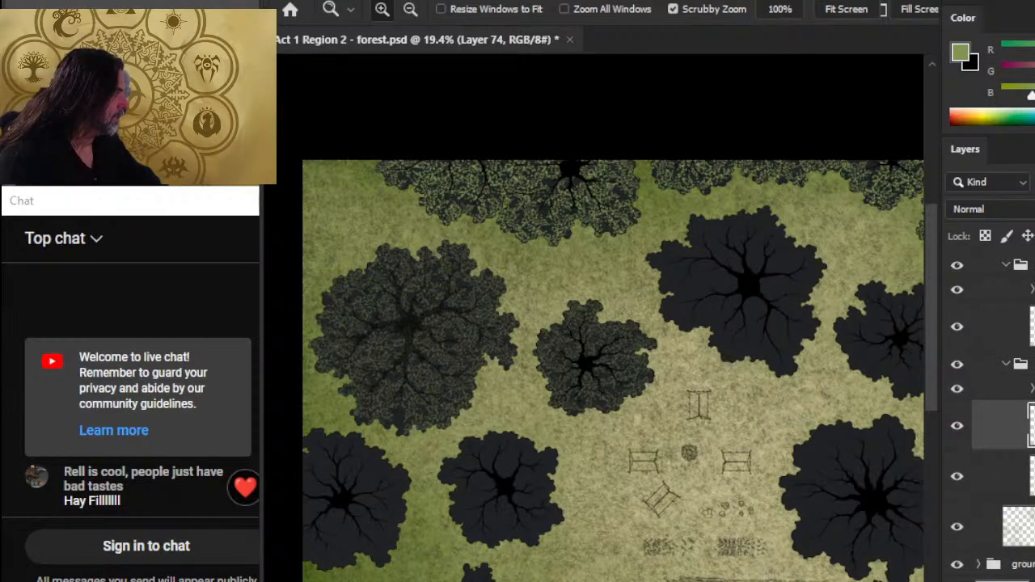
key(5)
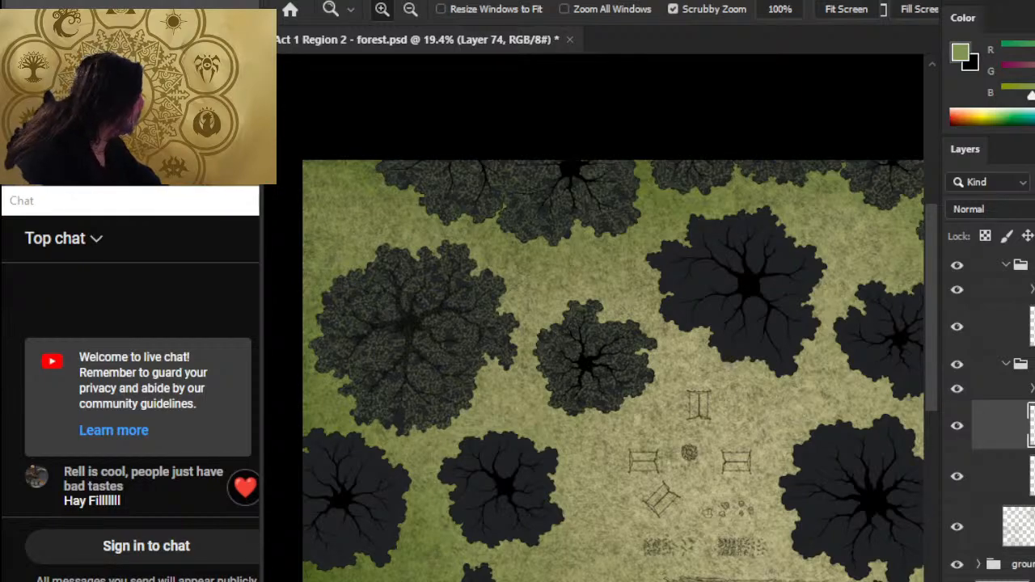
Step: Transfer the foliage within the lower-right tree's crown outline to a new layer above that crown at 50% opacity, then collapse its group
click(1010, 368)
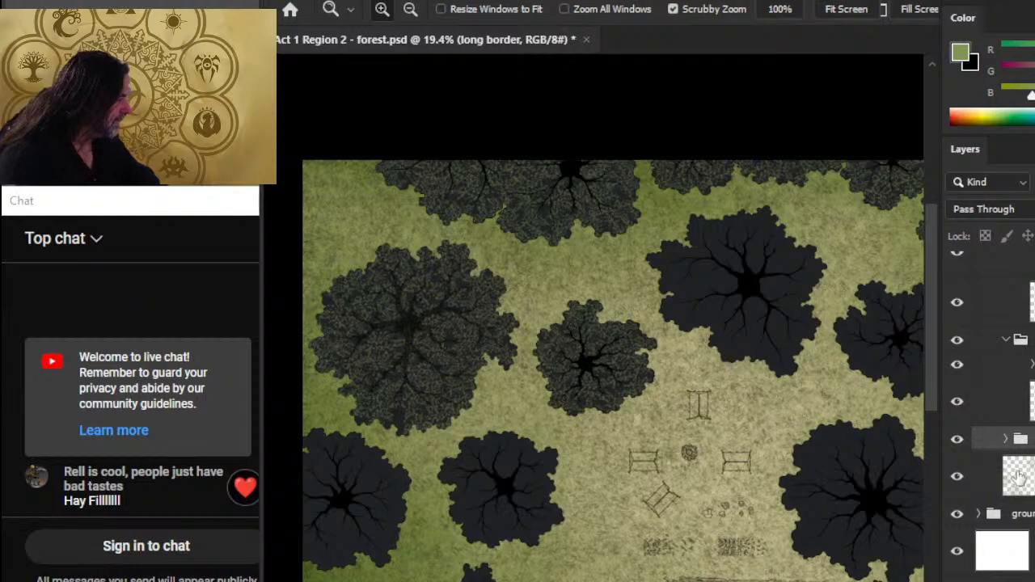
click(1003, 401)
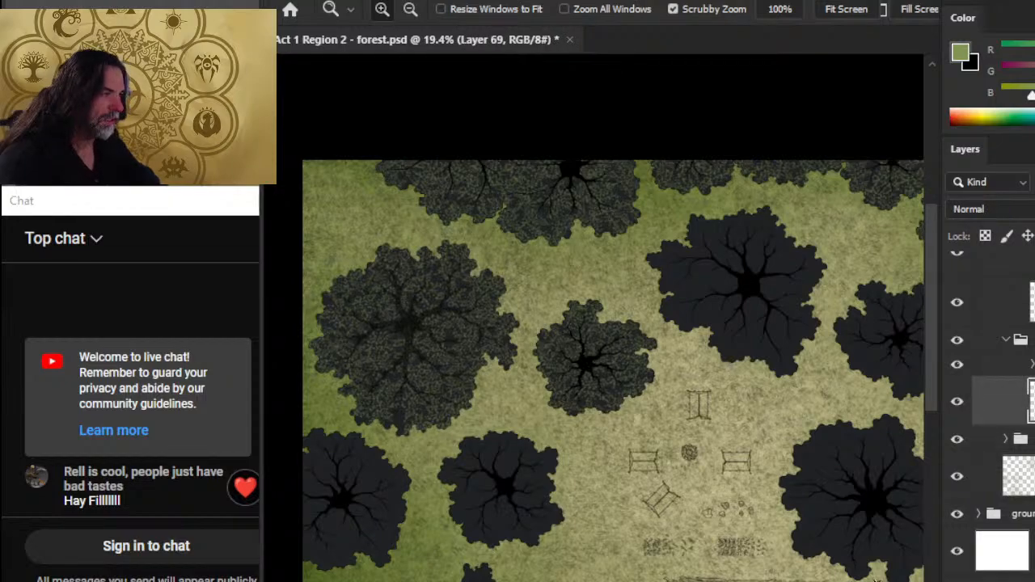
drag(840, 483, 808, 493)
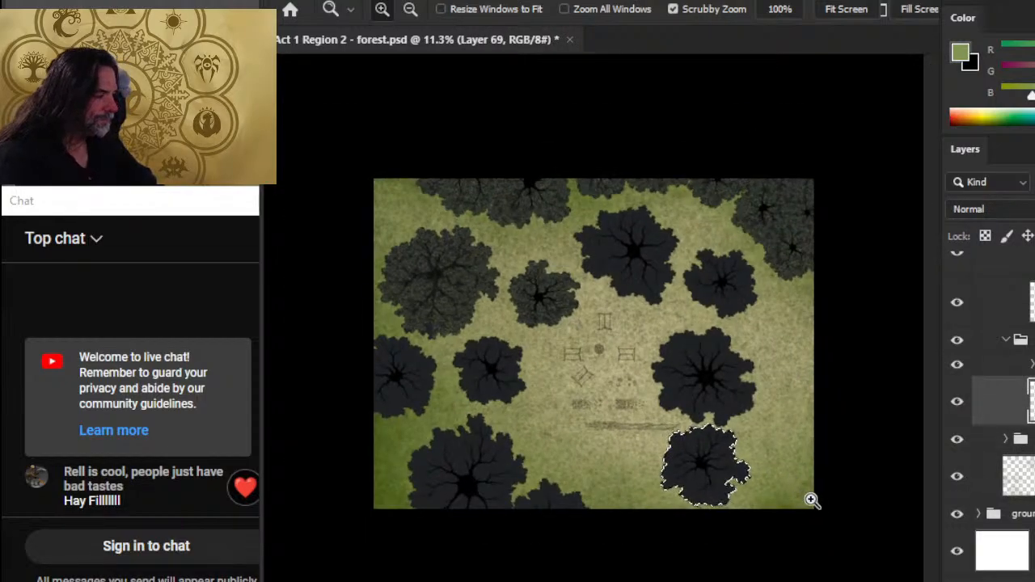
click(1003, 476)
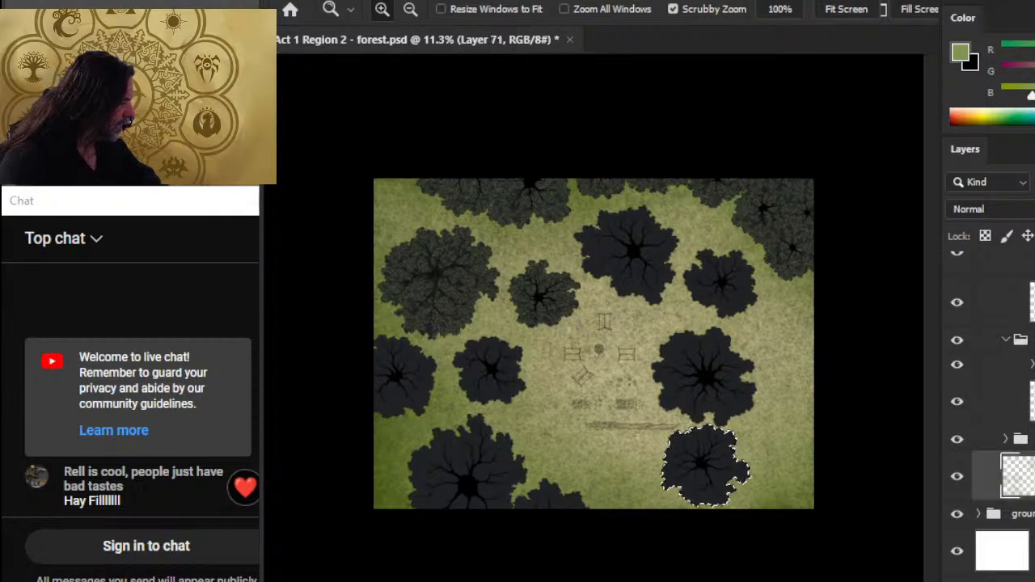
key(ctrl+d)
key(ctrl+v)
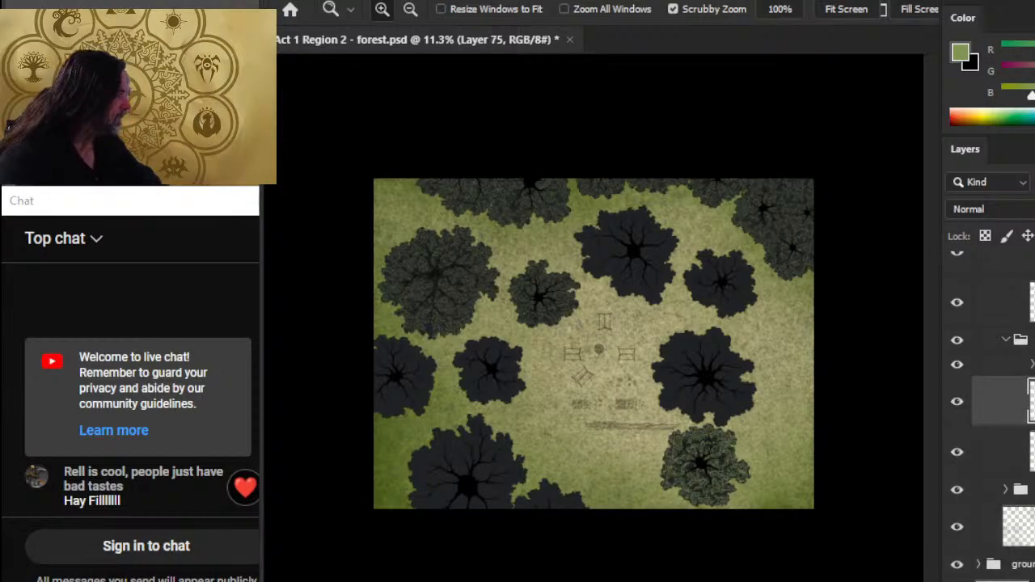
key(5)
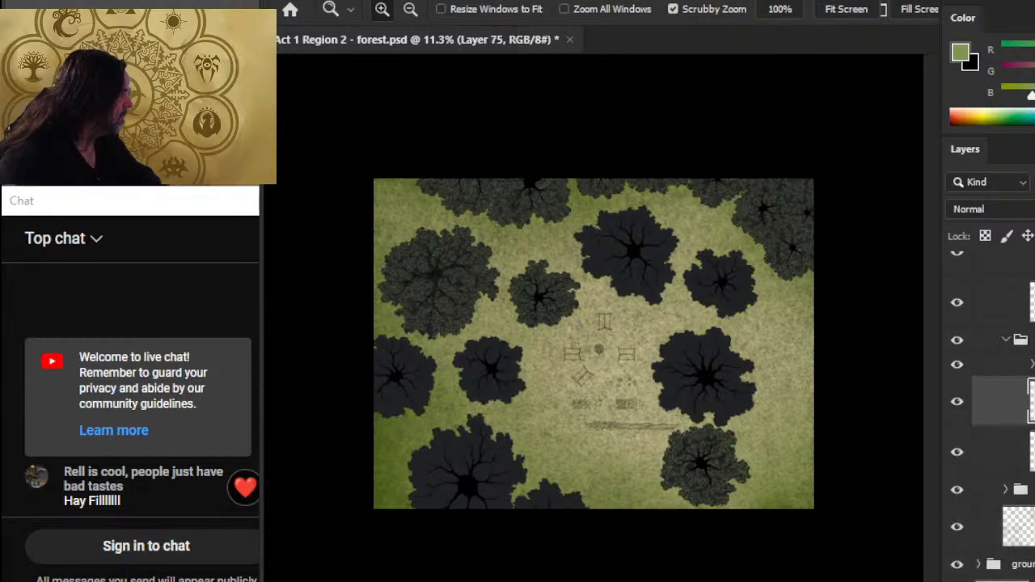
click(1015, 340)
Step: Transfer the foliage within the large upper-middle tree's outline to a new layer above its crown at 50% opacity, then collapse the tree 9 group
click(1017, 477)
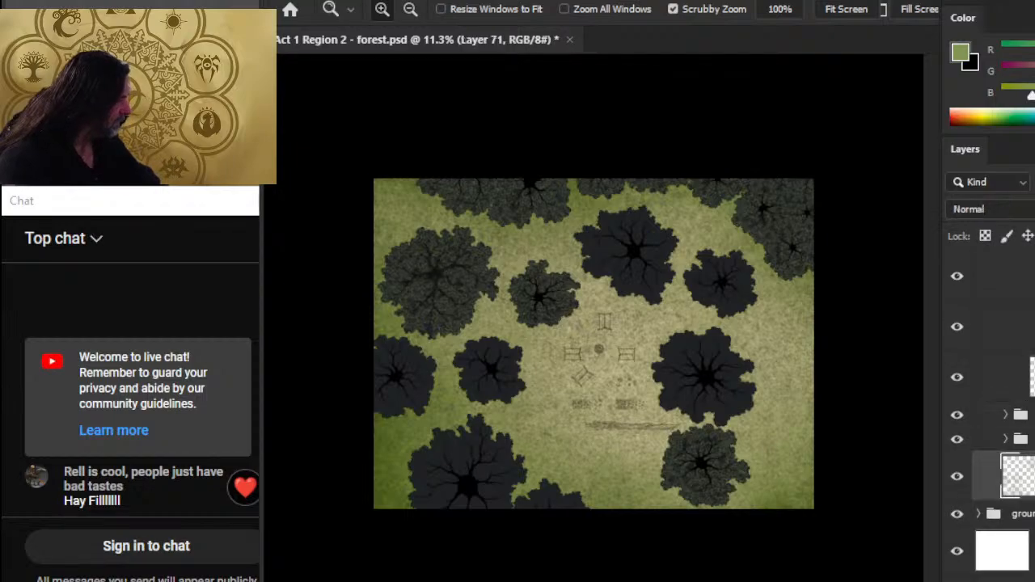
scroll(1002, 428, up, 3)
ctrl+click(1031, 526)
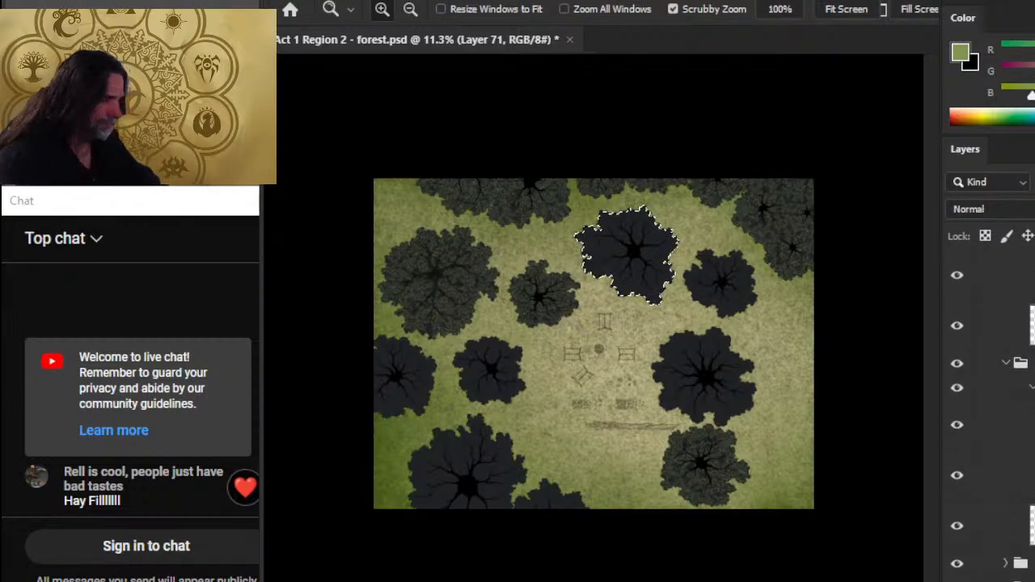
scroll(1002, 428, down, 3)
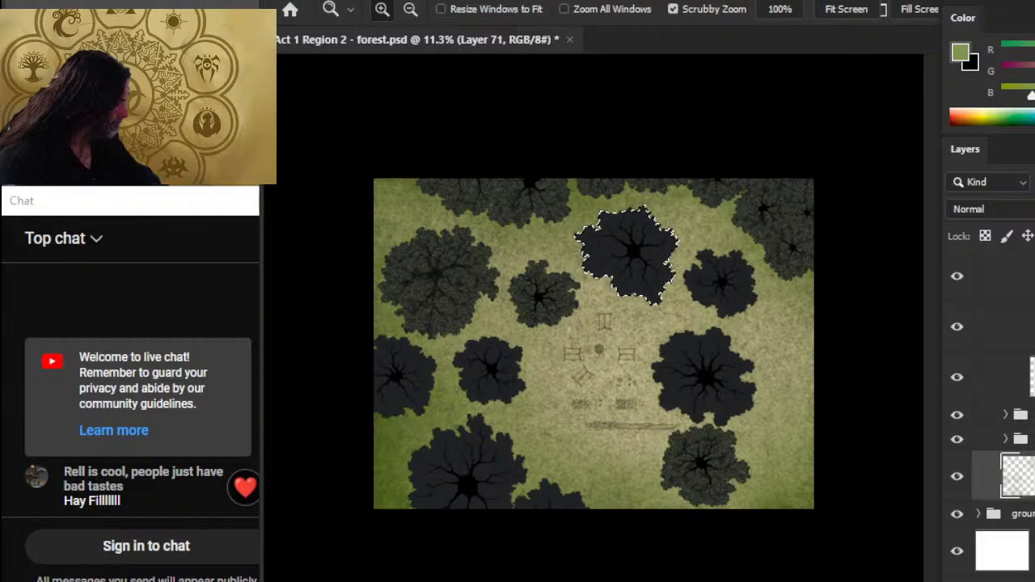
key(ctrl+d)
scroll(1002, 428, up, 3)
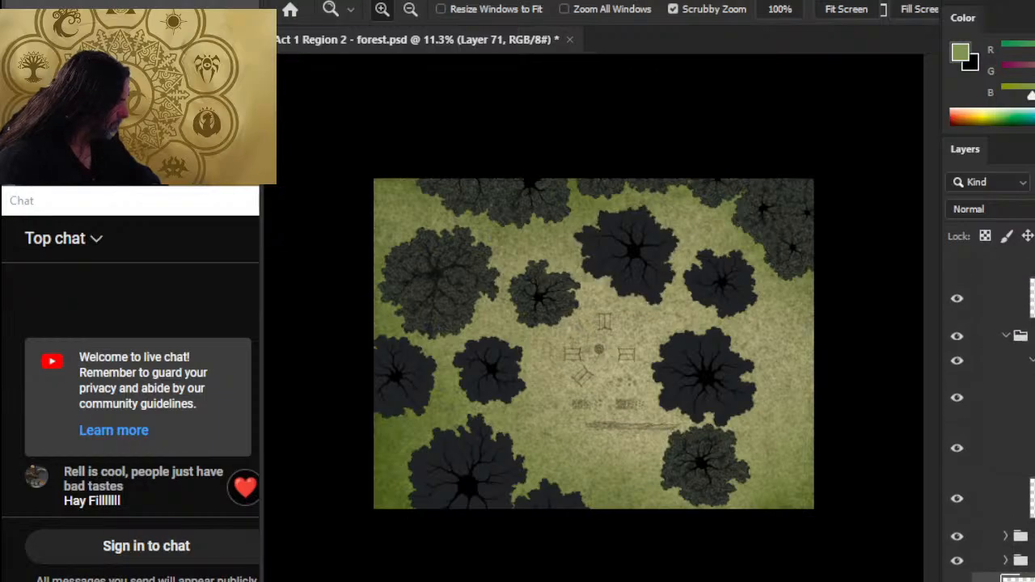
click(1020, 498)
key(ctrl+v)
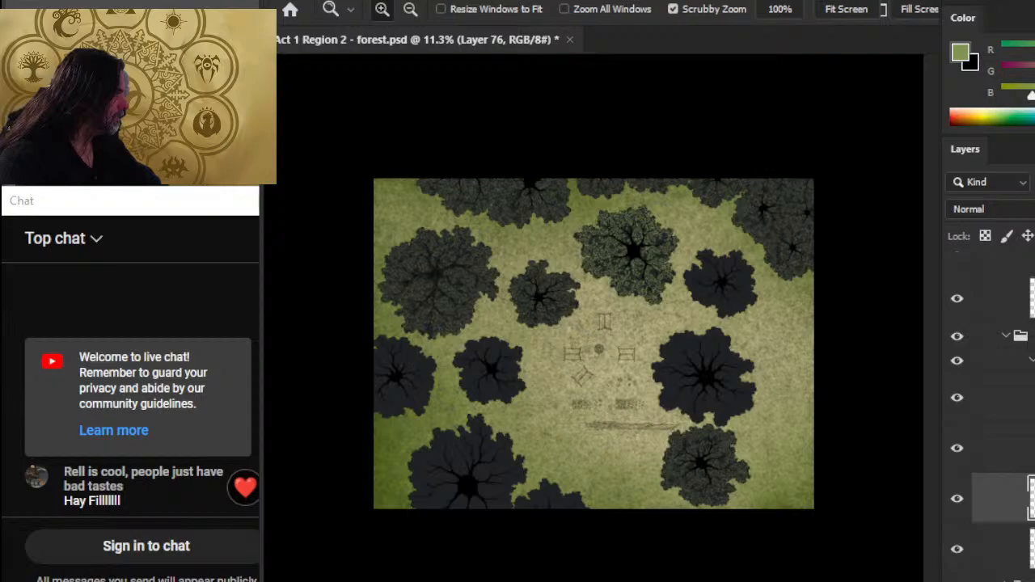
key(5)
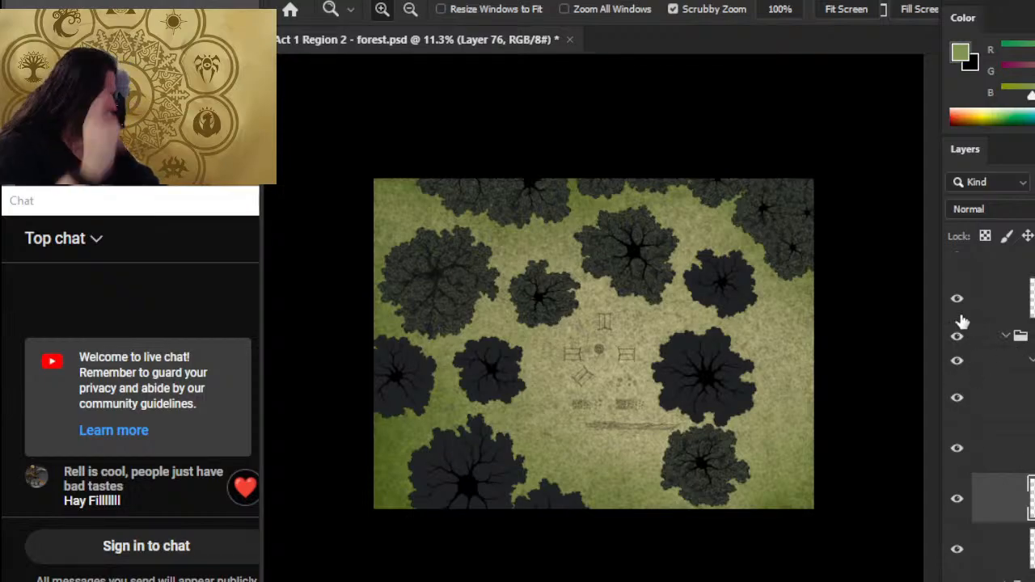
click(1007, 339)
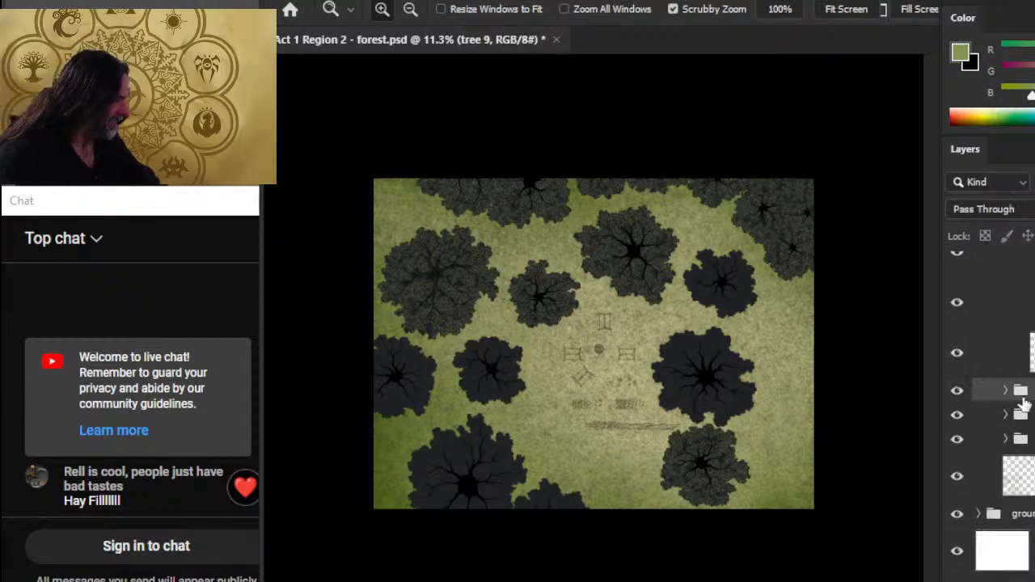
Step: Transfer the foliage of the small tree beside tree 9 to a new reduced-opacity layer above its crown, then collapse the tree 8 group
scroll(990, 404, up, 2)
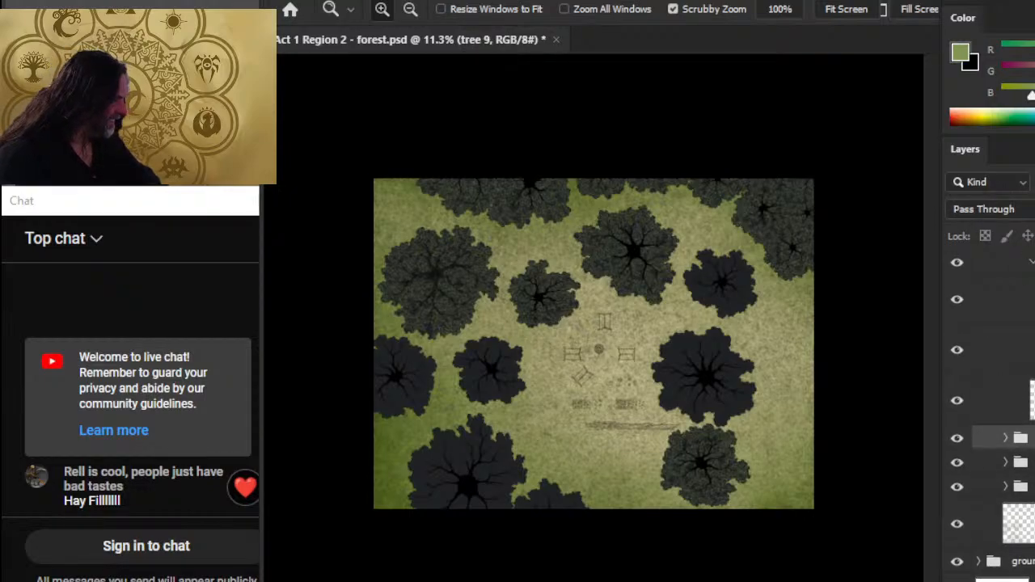
ctrl+click(1032, 401)
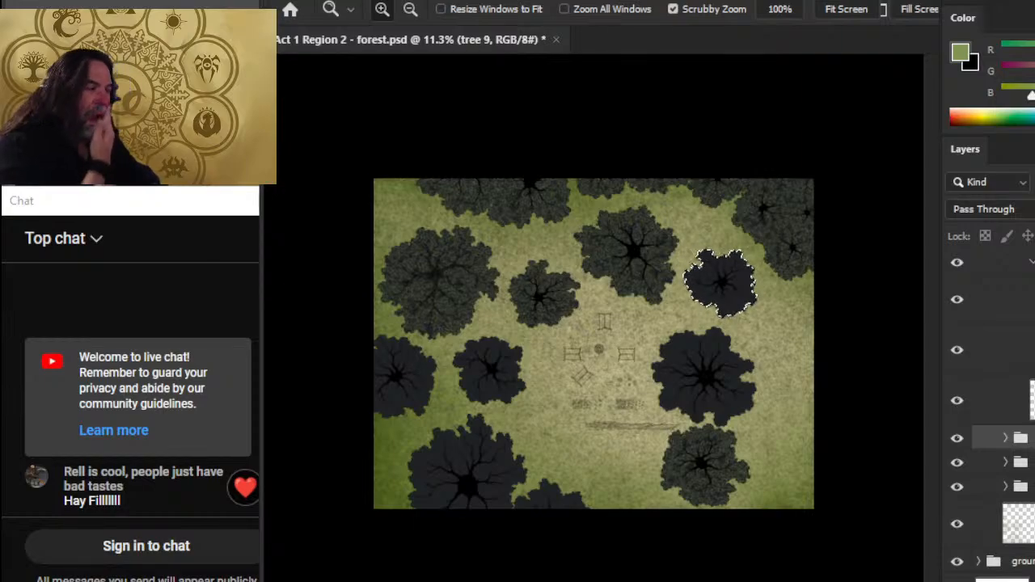
click(958, 463)
click(957, 462)
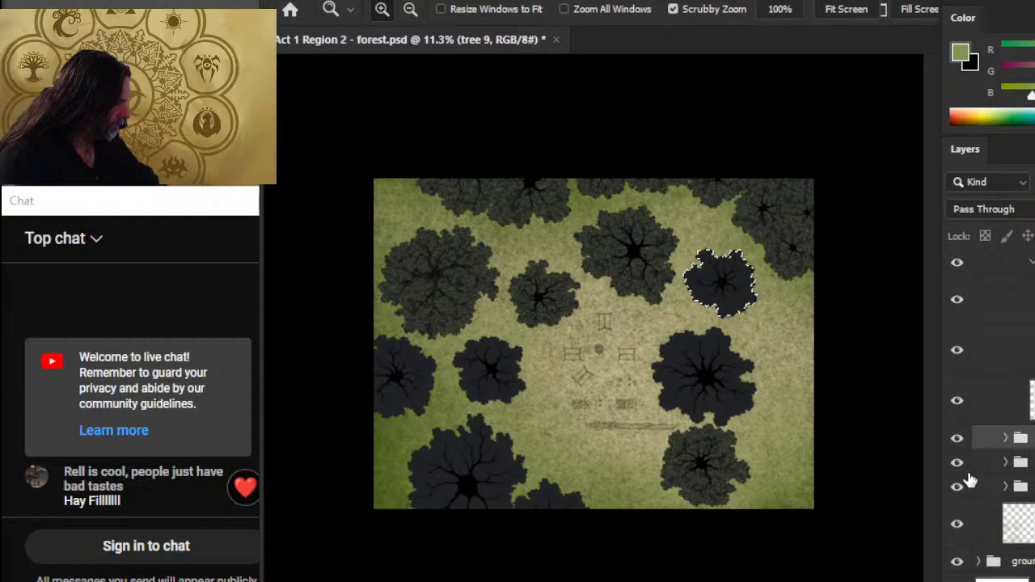
click(957, 402)
click(957, 402)
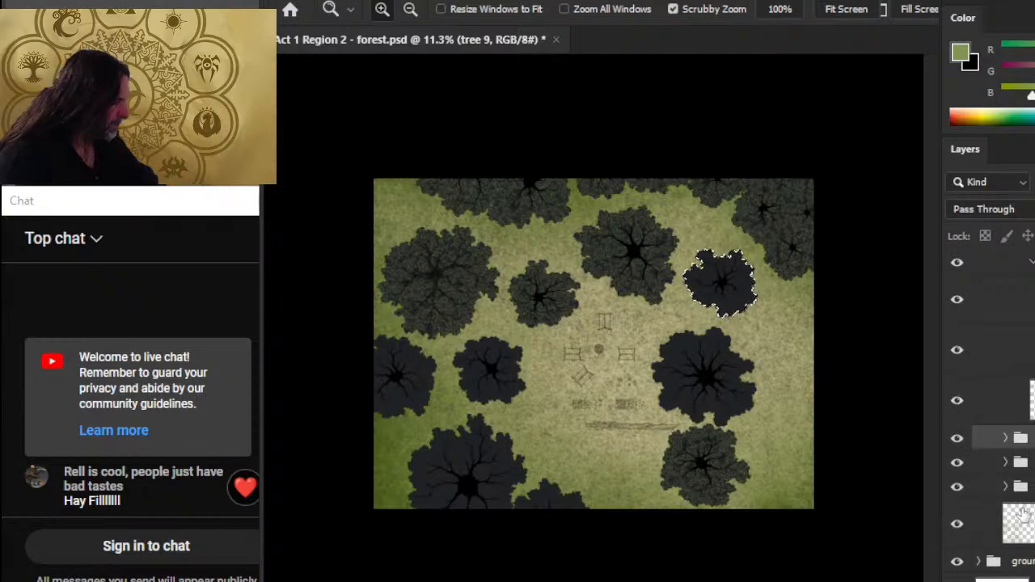
click(995, 523)
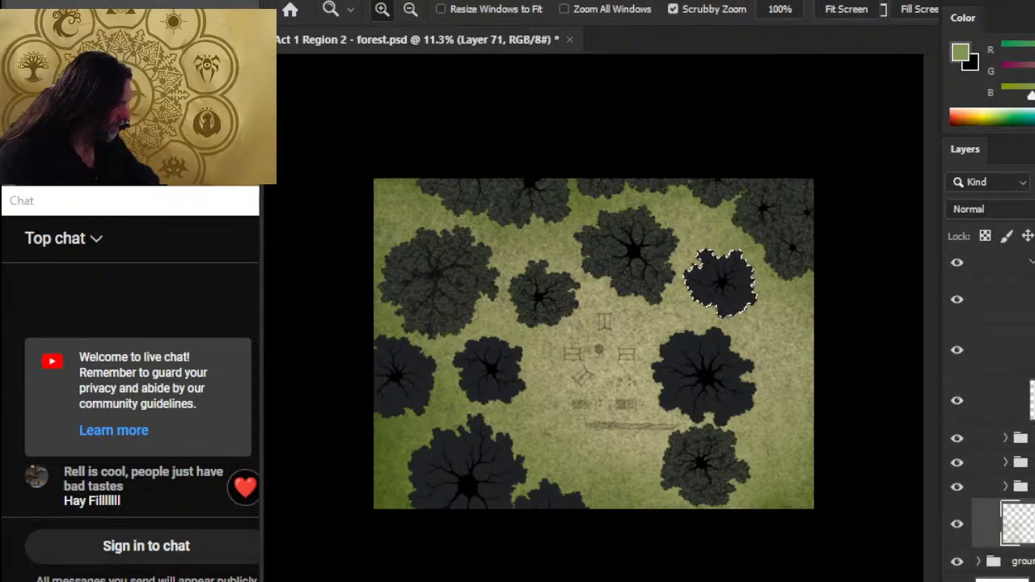
key(ctrl+d)
click(1002, 401)
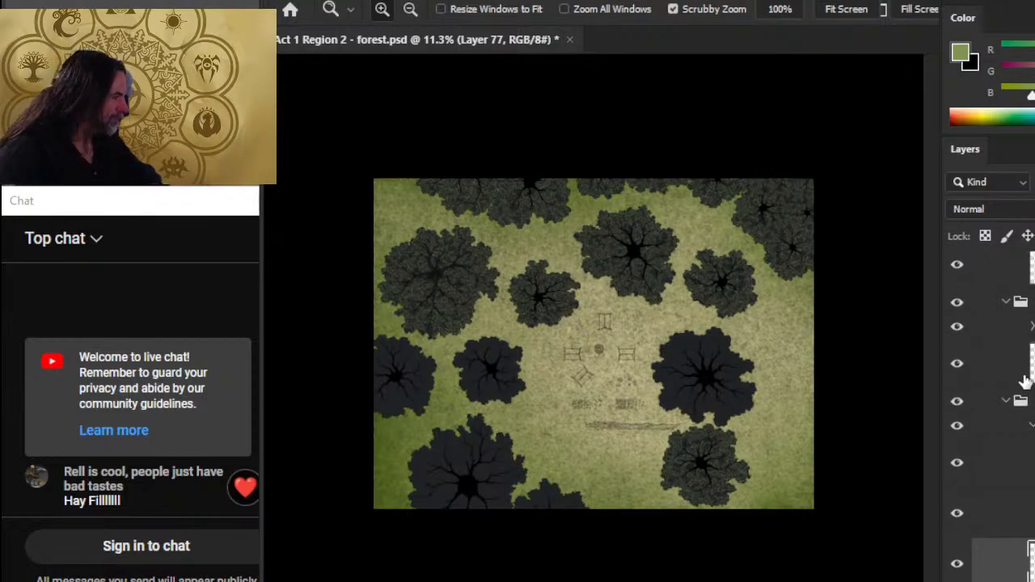
click(1017, 400)
Step: Transfer the foliage of the large middle-right tree to a new layer above its crown at 30% opacity, then collapse the tree 7 group
click(956, 363)
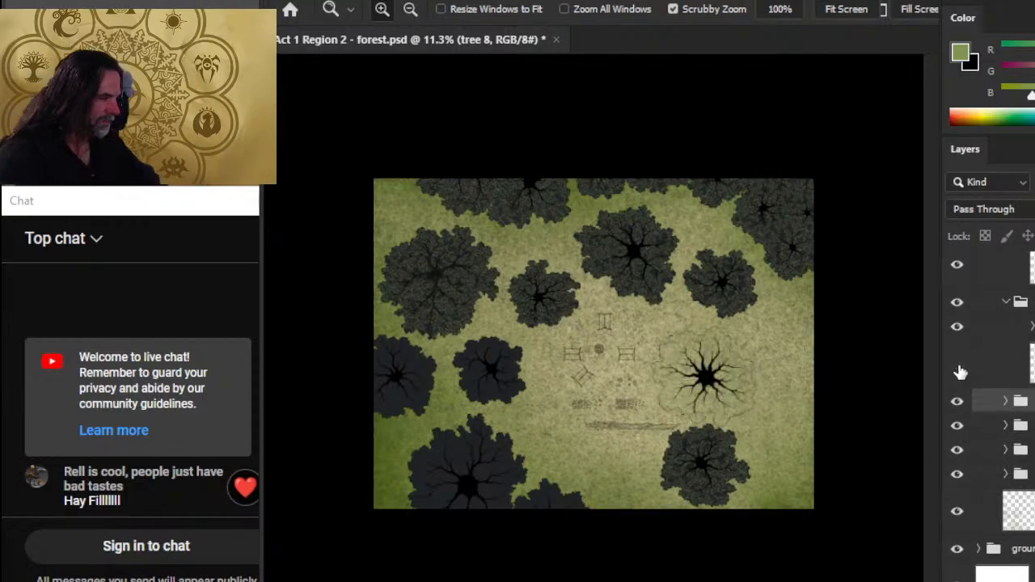
click(956, 363)
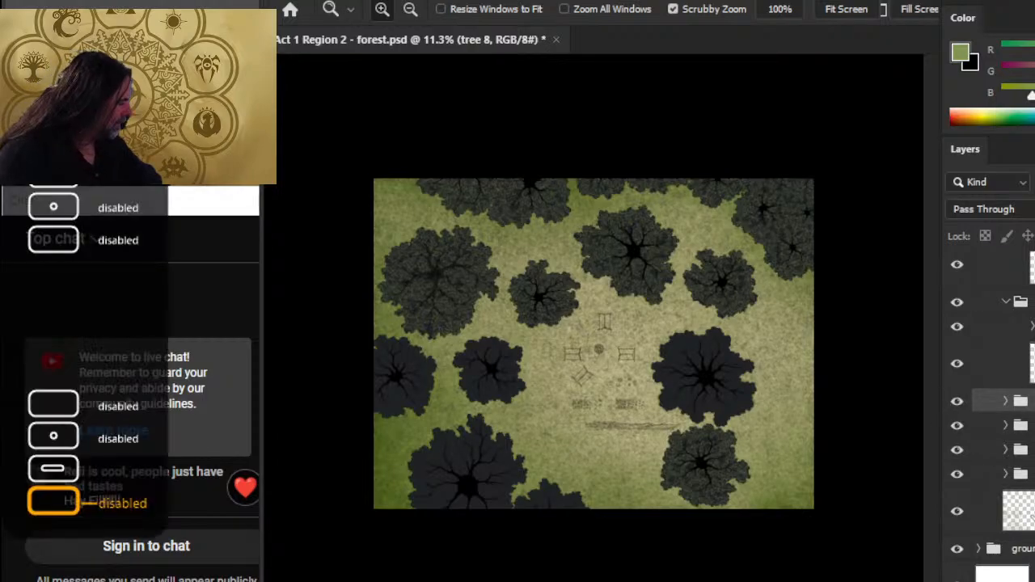
click(1003, 363)
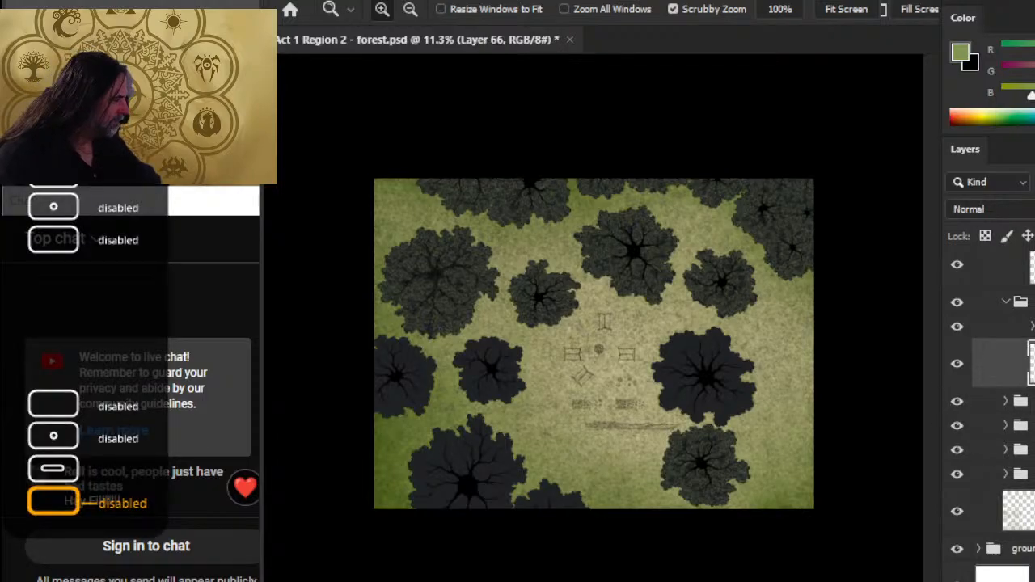
click(1017, 511)
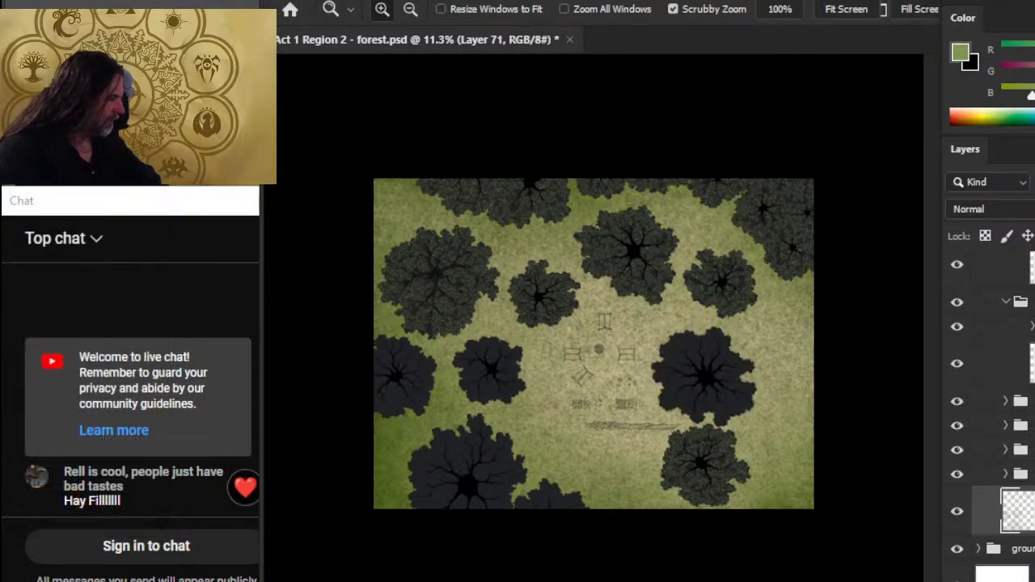
key(ctrl+v)
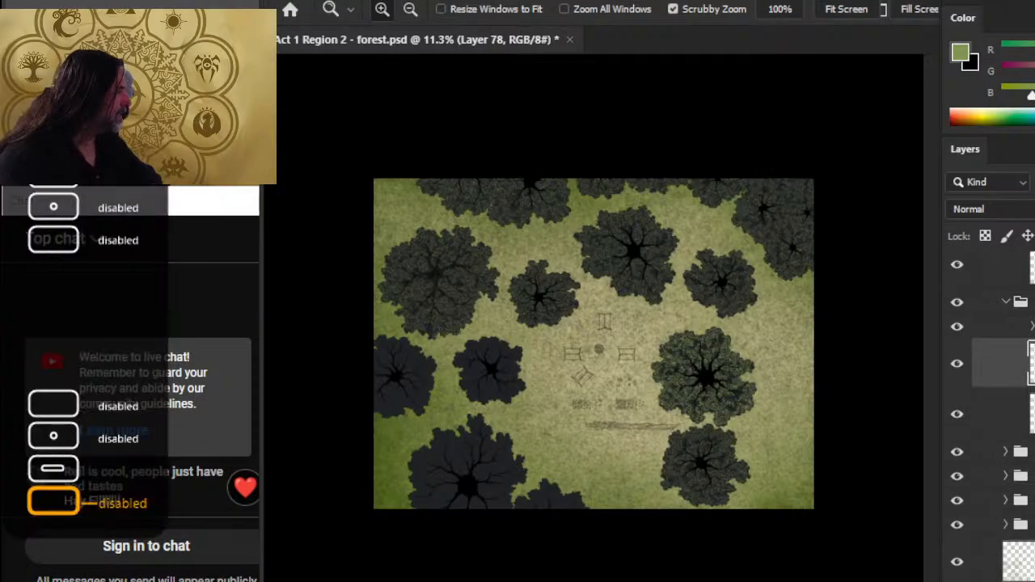
key(3)
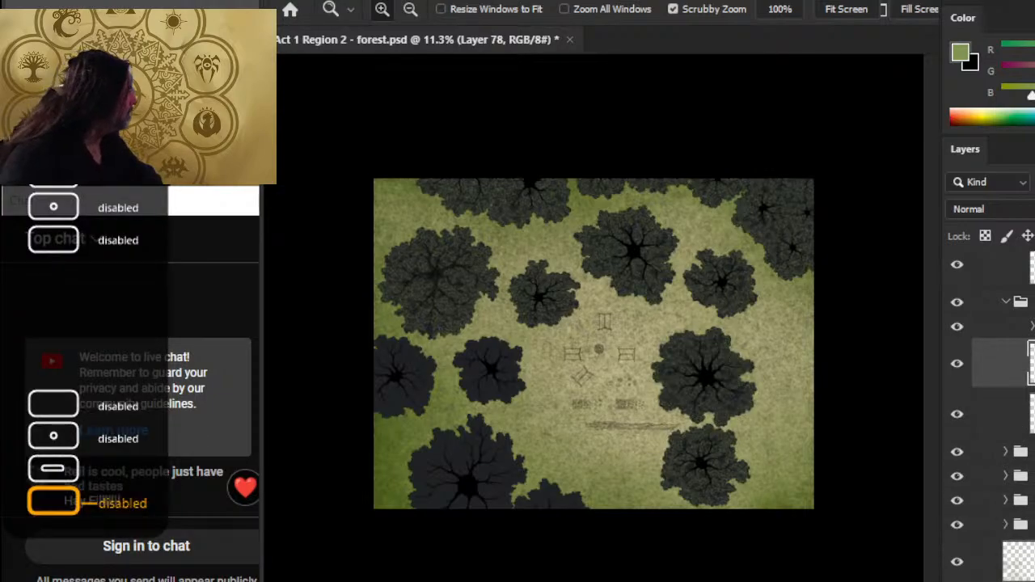
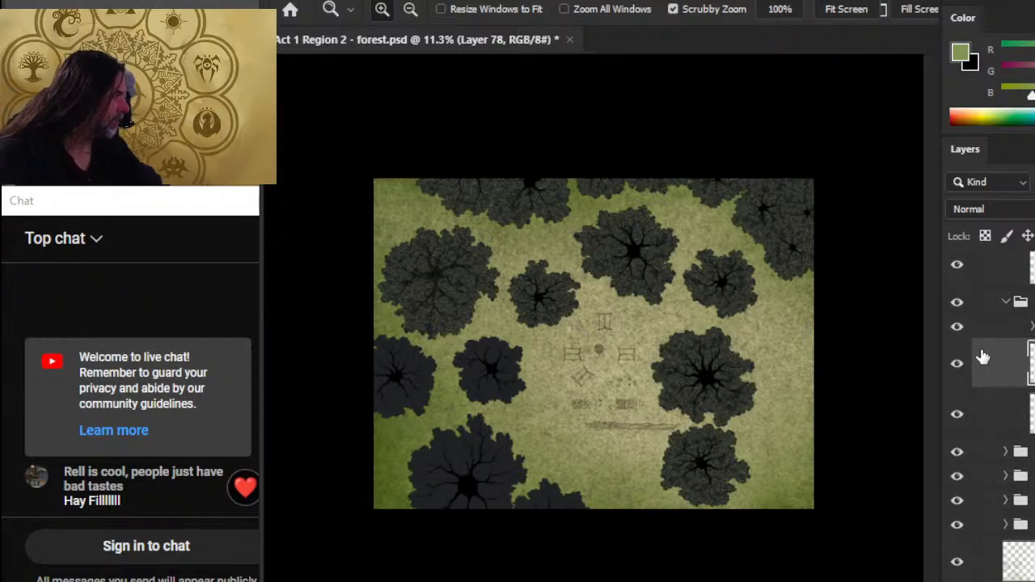
click(1004, 302)
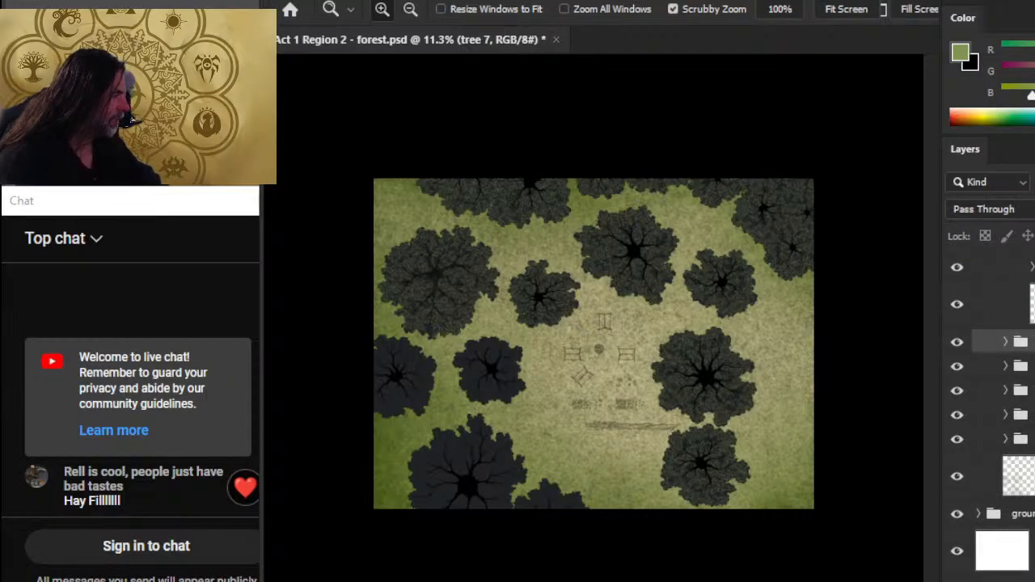
Step: Move the tree 6 group up from the map's bottom edge until its whole crown lies on the map
scroll(994, 404, up, 3)
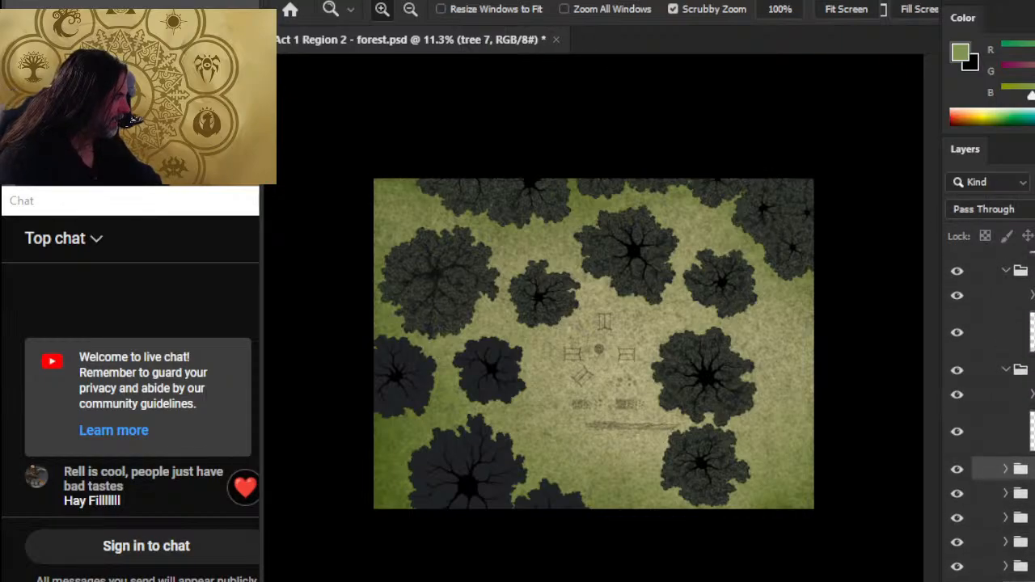
click(1026, 372)
key(v)
drag(628, 482, 677, 411)
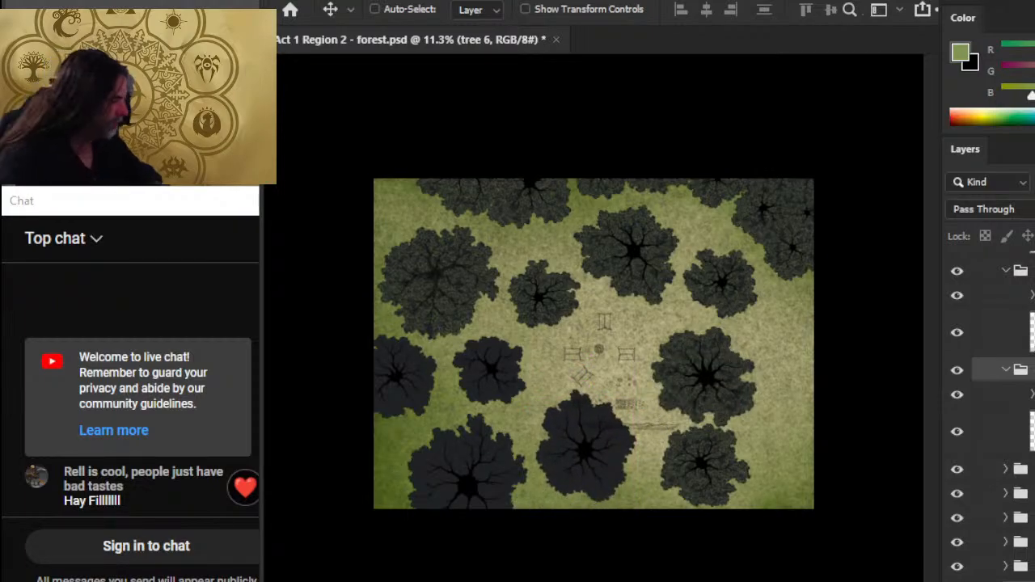
Step: Outline the moved tree's crown, then make the shared foliage layer active and clear the outline selection
ctrl+click(1031, 432)
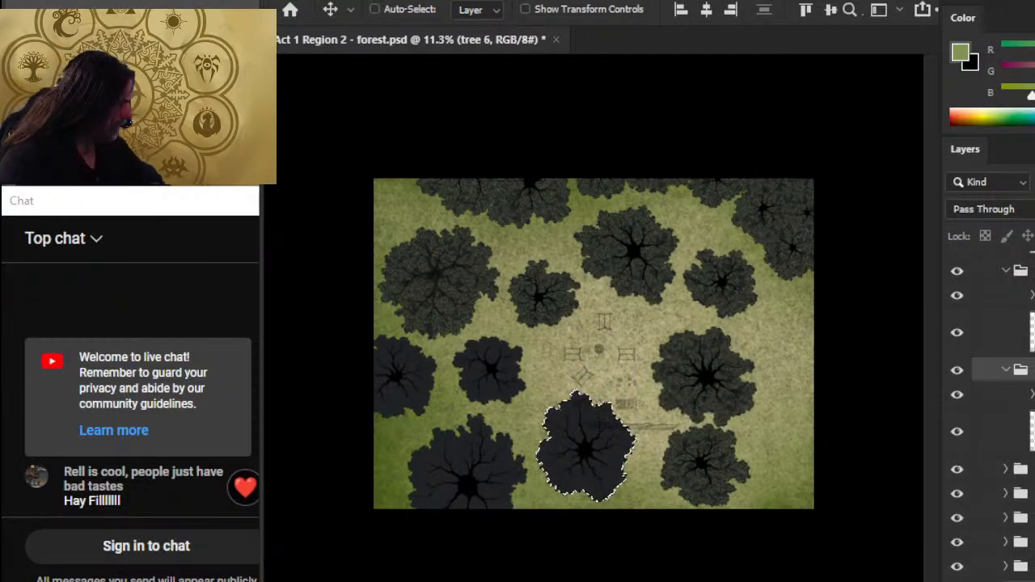
scroll(1026, 431, down, 3)
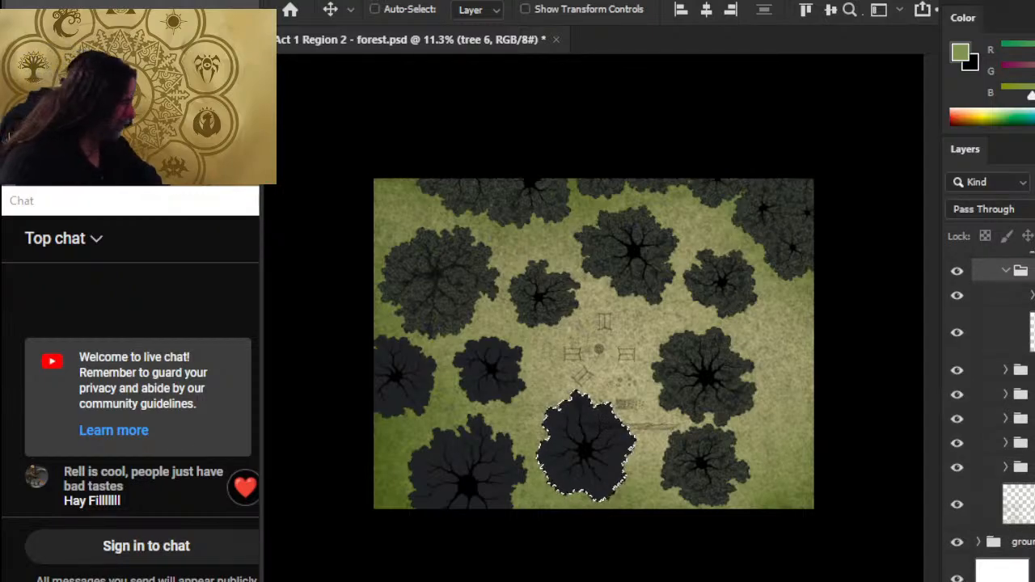
click(1025, 505)
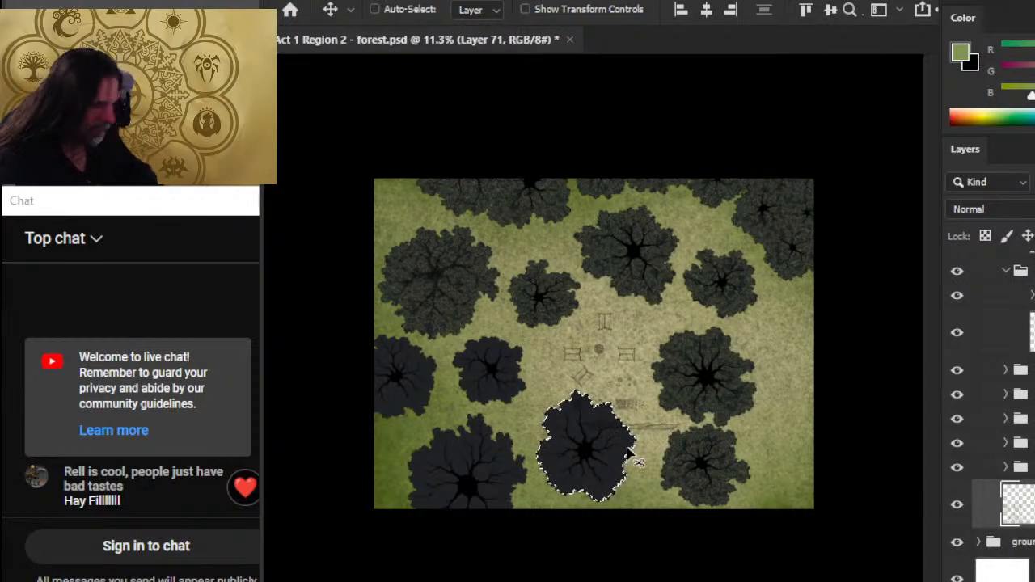
key(l)
click(635, 404)
mouse_move(628, 439)
mouse_down()
mouse_move(640, 441)
mouse_move(616, 502)
mouse_up()
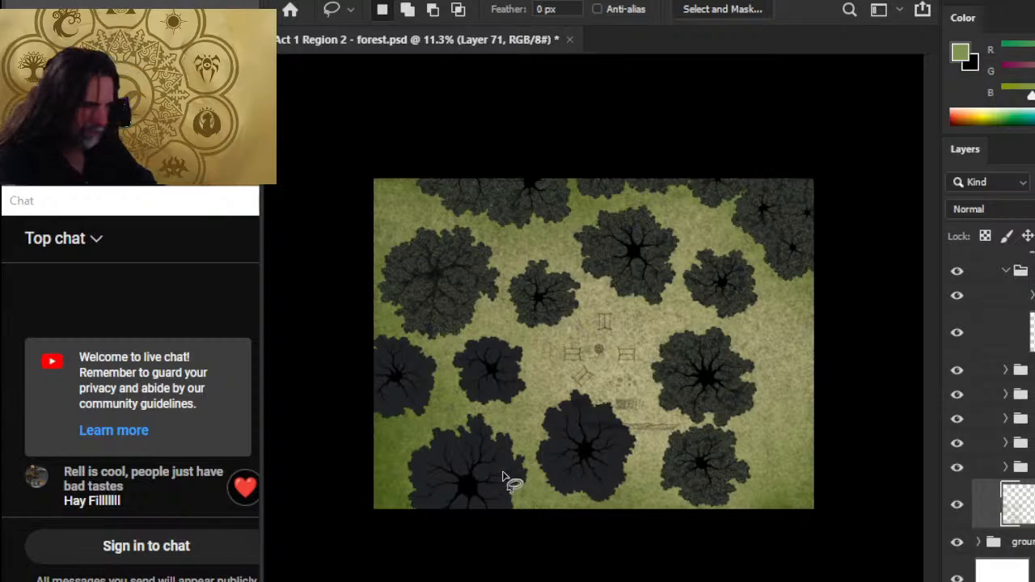
Step: Lasso the area around the two bottom trees on the shared foliage layer, then release the selection
key(z)
click(526, 455)
scroll(838, 489, down, 2)
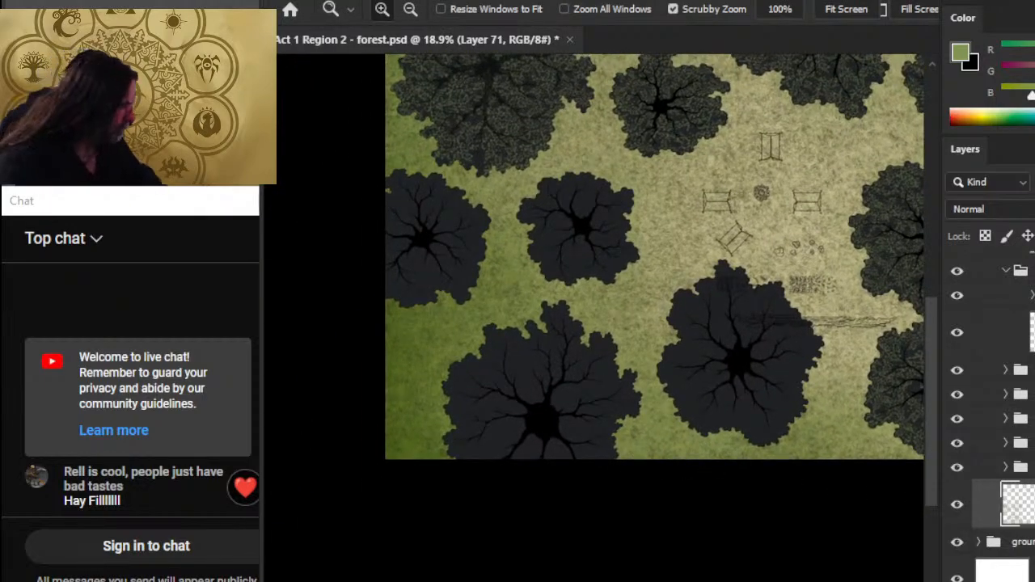
key(e)
key(l)
mouse_move(631, 303)
mouse_down()
mouse_move(560, 288)
mouse_move(417, 361)
mouse_move(422, 459)
mouse_move(749, 459)
mouse_move(846, 445)
mouse_up()
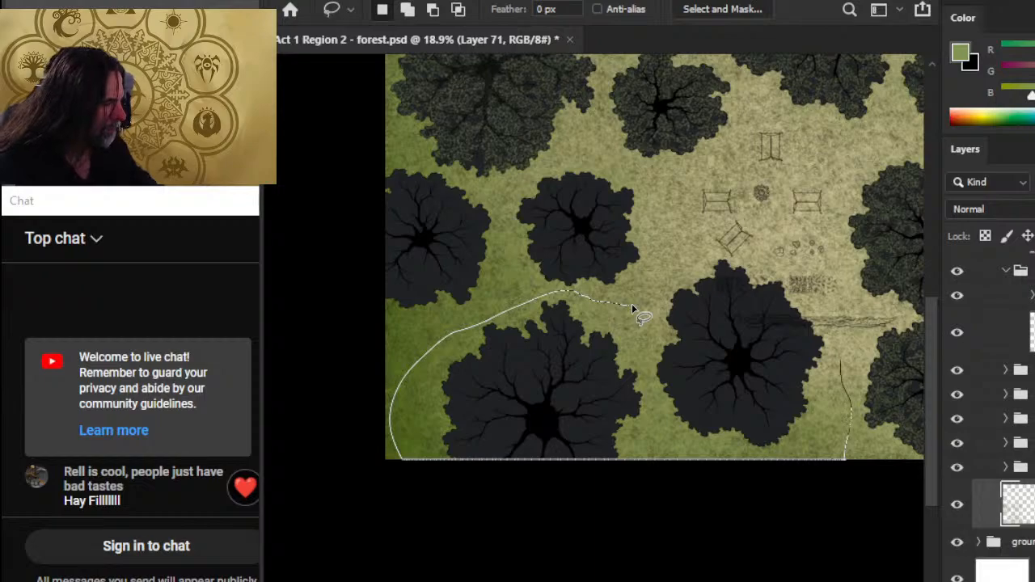
mouse_move(841, 362)
mouse_down()
mouse_move(833, 295)
mouse_move(777, 243)
mouse_move(745, 236)
mouse_move(669, 287)
mouse_move(578, 296)
mouse_up()
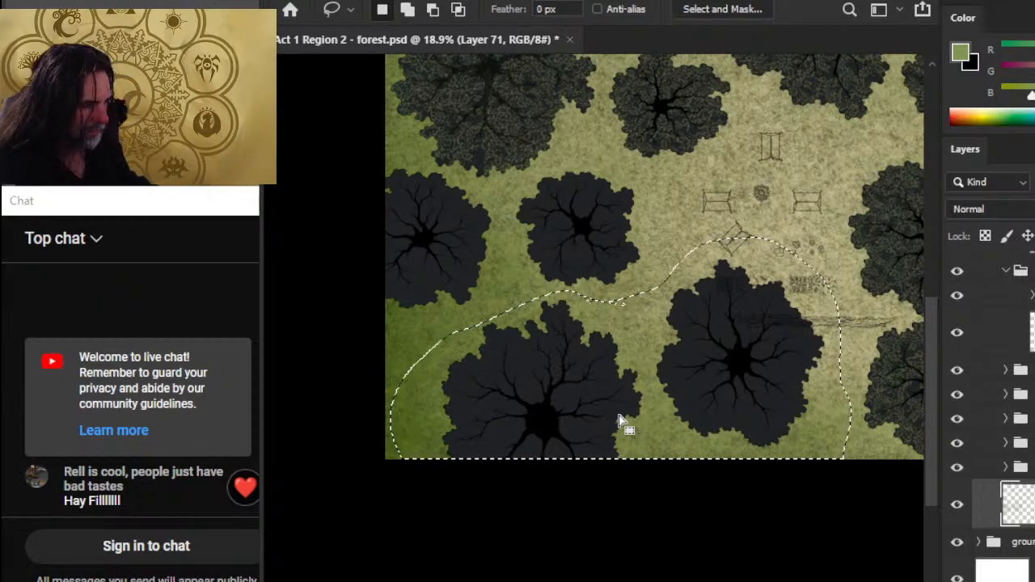
click(801, 515)
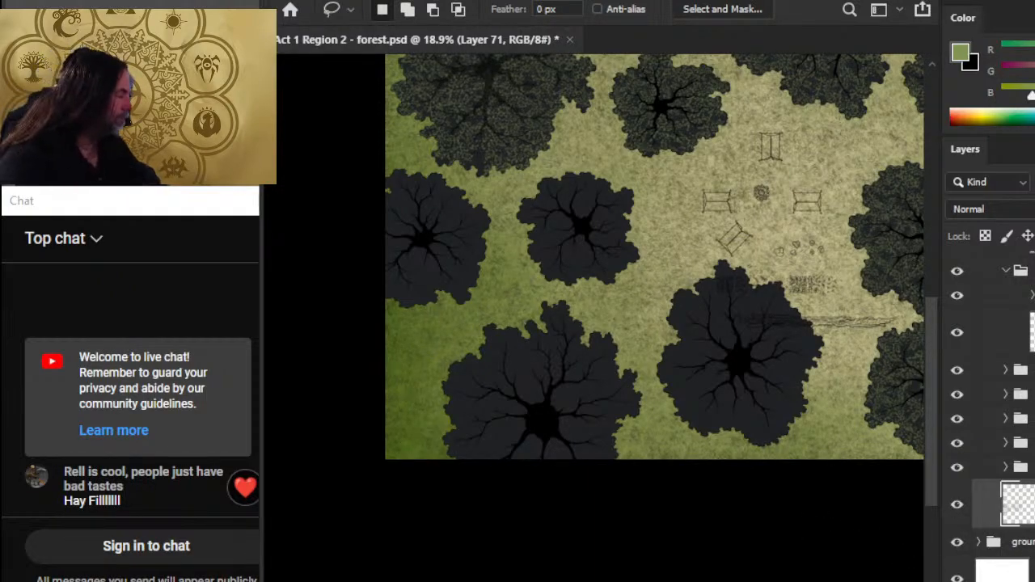
Step: Outline the crown of the tree at the map's left edge and cut its foliage from the shared foliage layer
scroll(991, 416, up, 8)
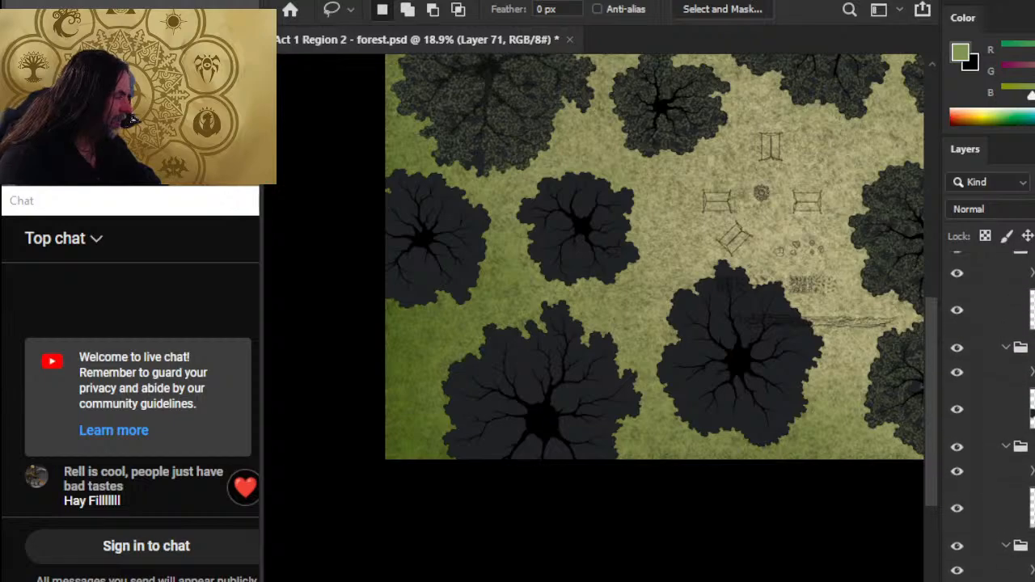
scroll(991, 417, down, 2)
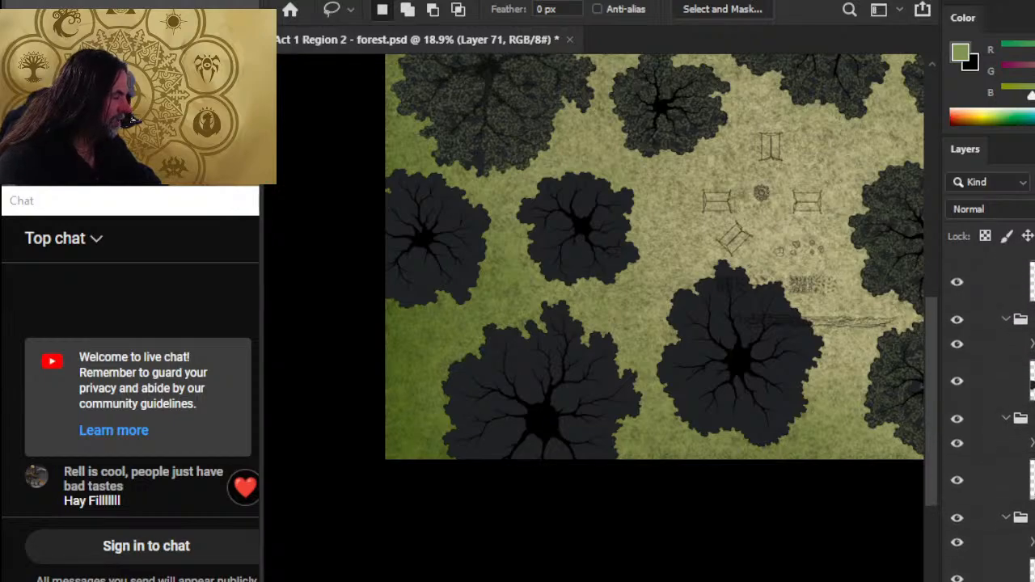
click(957, 379)
click(957, 380)
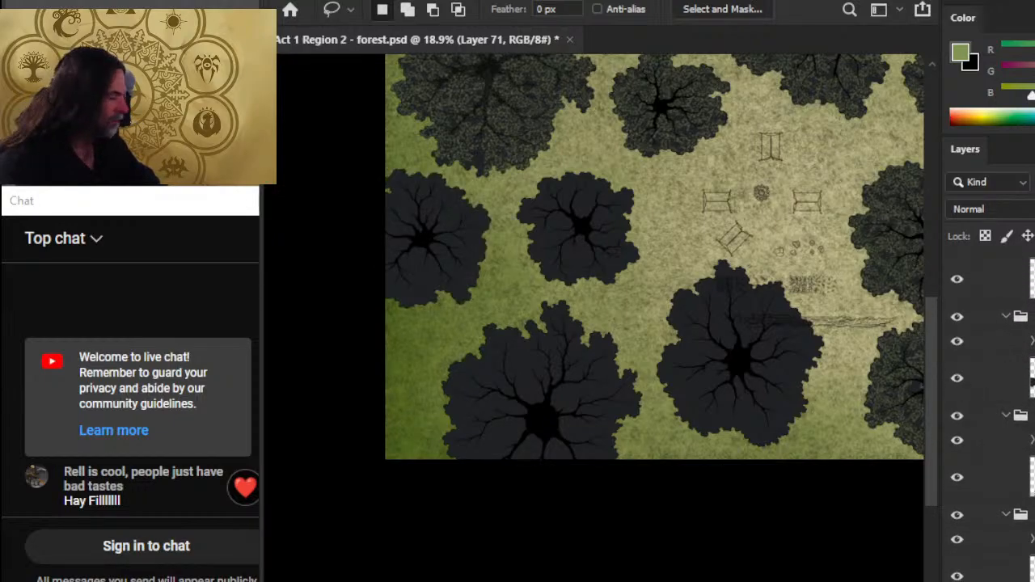
ctrl+click(1032, 379)
scroll(991, 416, down, 9)
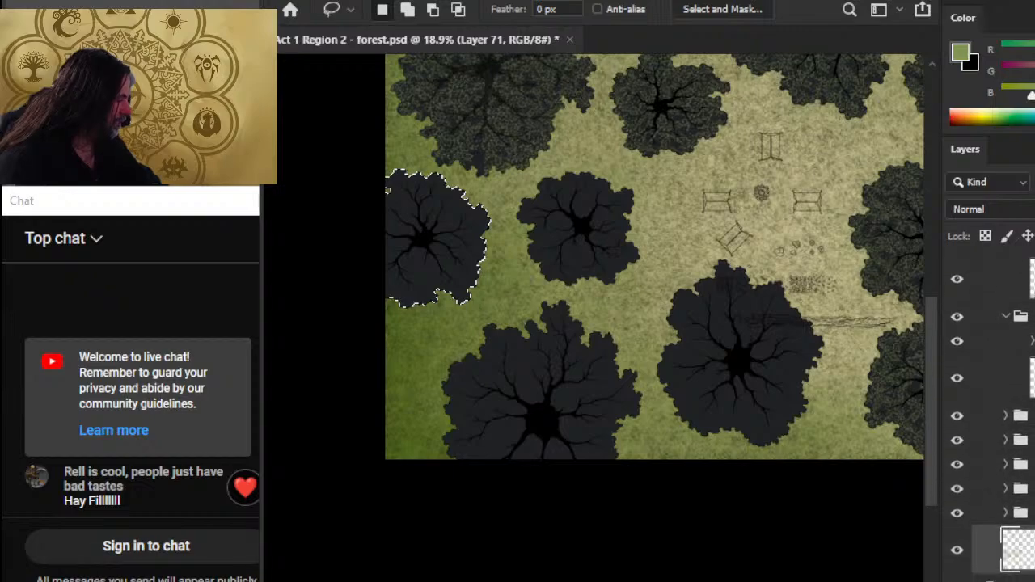
key(ctrl+d)
Step: Paste the cut foliage as a new reduced-opacity layer above the left-edge tree's crown, then collapse the tree 4 group
scroll(991, 416, up, 2)
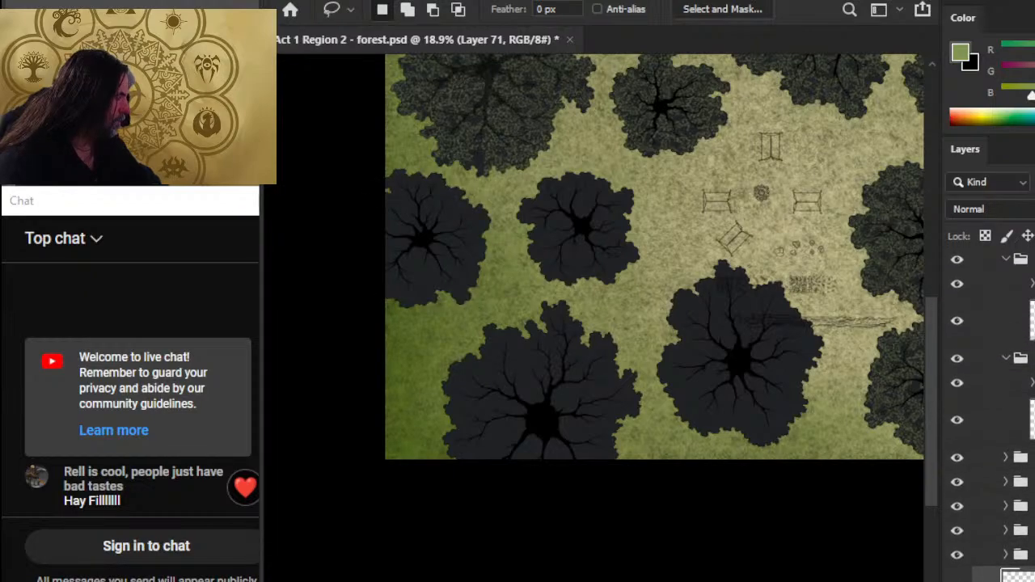
scroll(991, 417, up, 3)
click(956, 432)
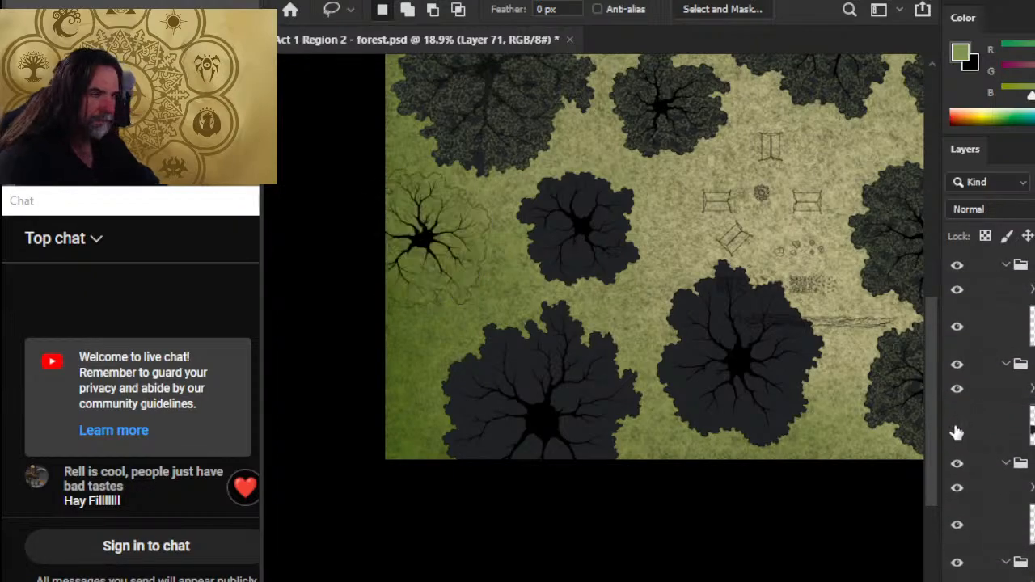
click(956, 433)
click(1007, 429)
key(ctrl+v)
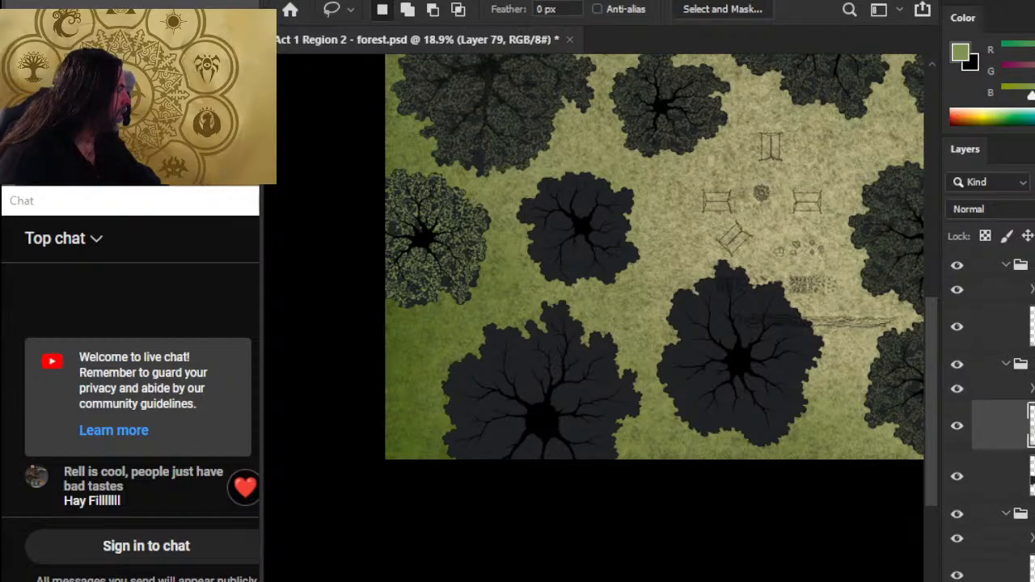
key(5)
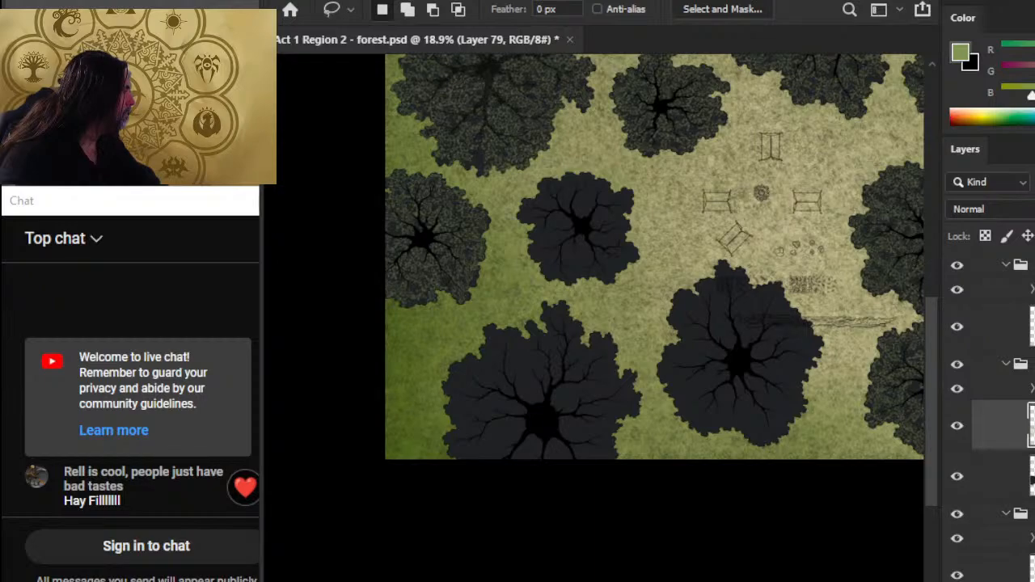
click(1005, 366)
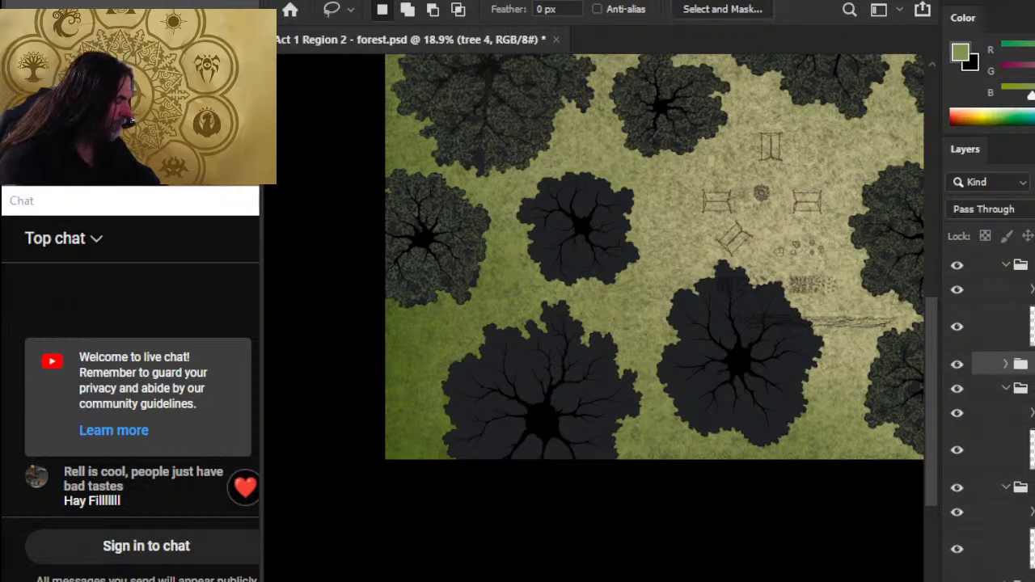
Step: Transfer the foliage of the small tree beside tree 4 to a new reduced-opacity layer above its crown, then collapse the tree 3 group
ctrl+click(1020, 364)
ctrl+click(1005, 389)
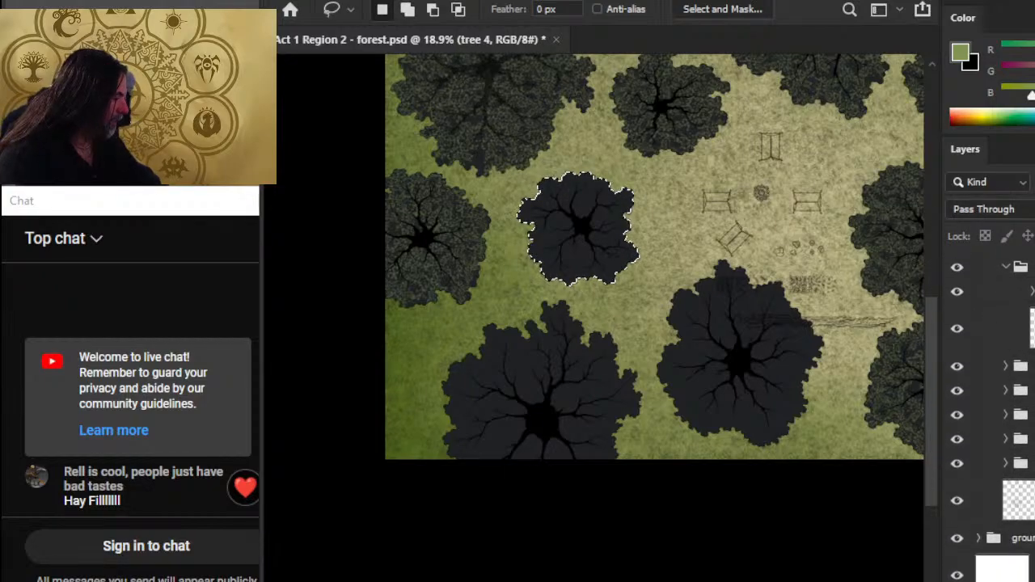
key(ctrl+shift+alt+n)
key(ctrl+d)
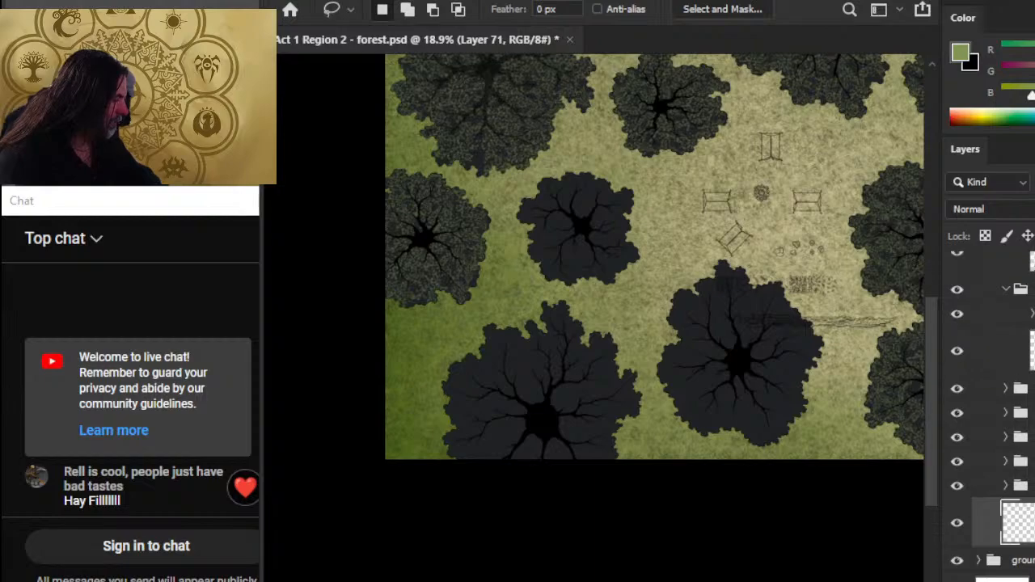
scroll(1002, 401, up, 8)
click(1002, 401)
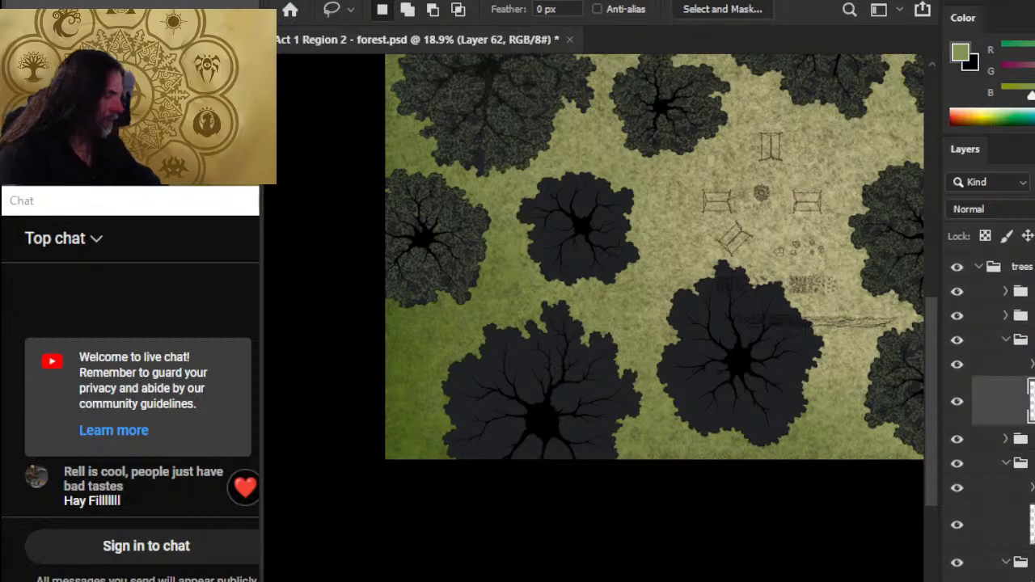
key(ctrl+v)
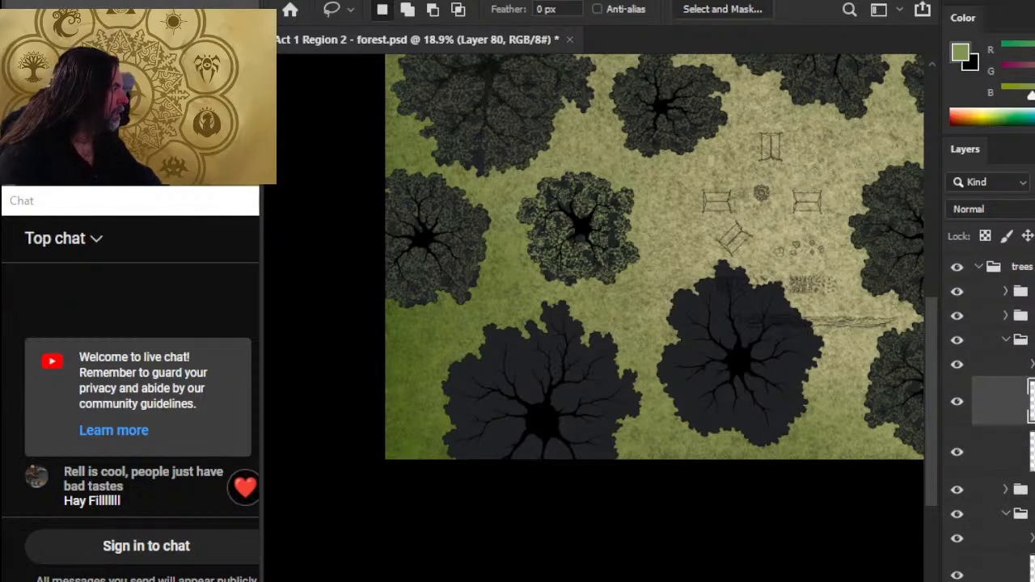
key(ctrl+alt+g)
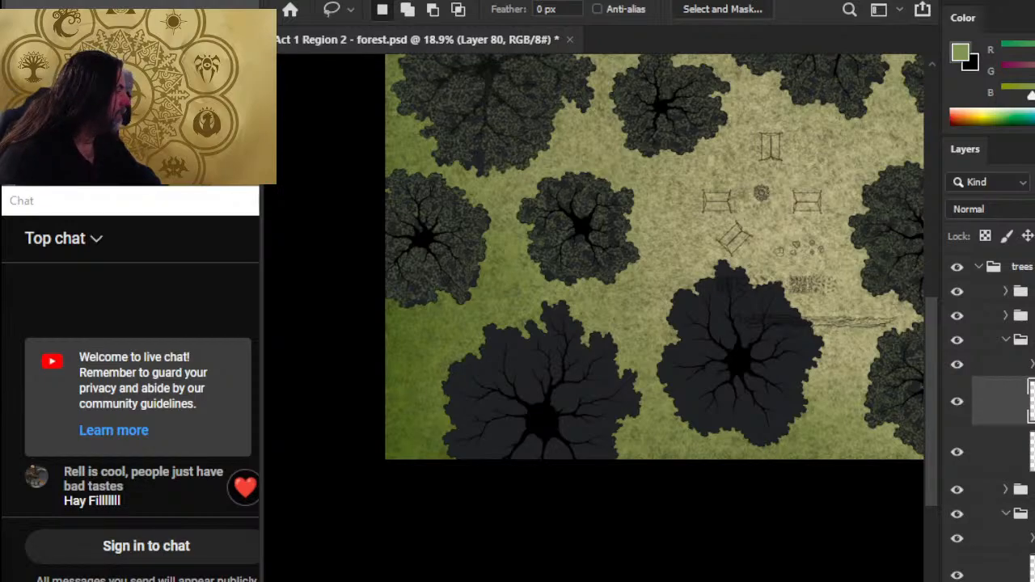
click(1006, 339)
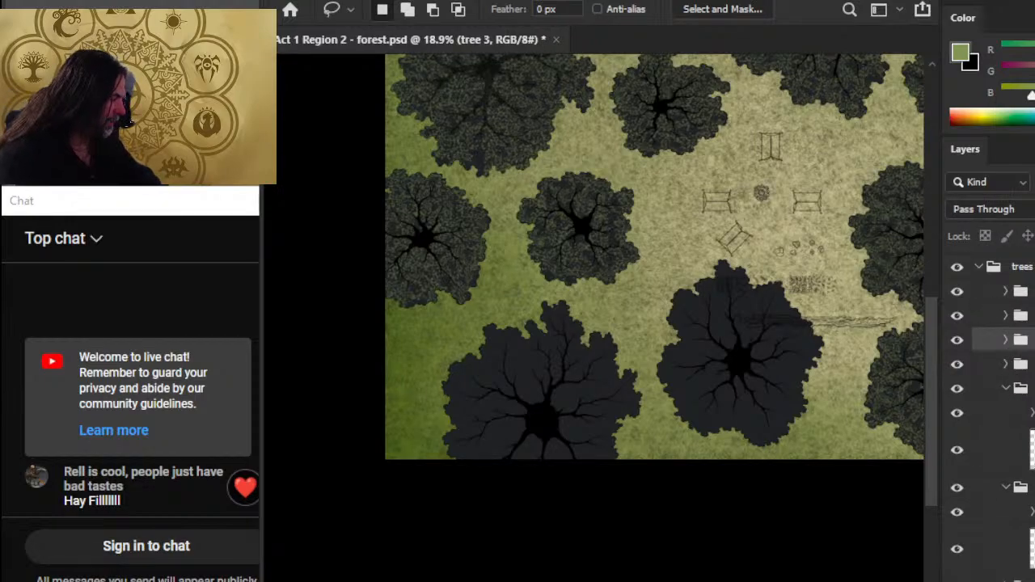
Step: Delete the shared foliage layer below the tree groups
scroll(992, 421, down, 5)
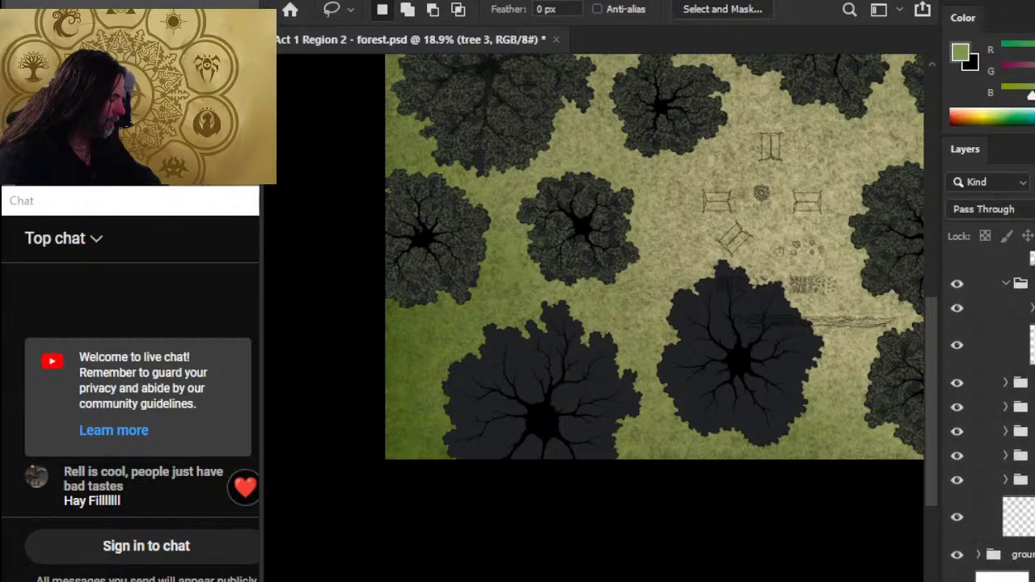
click(984, 516)
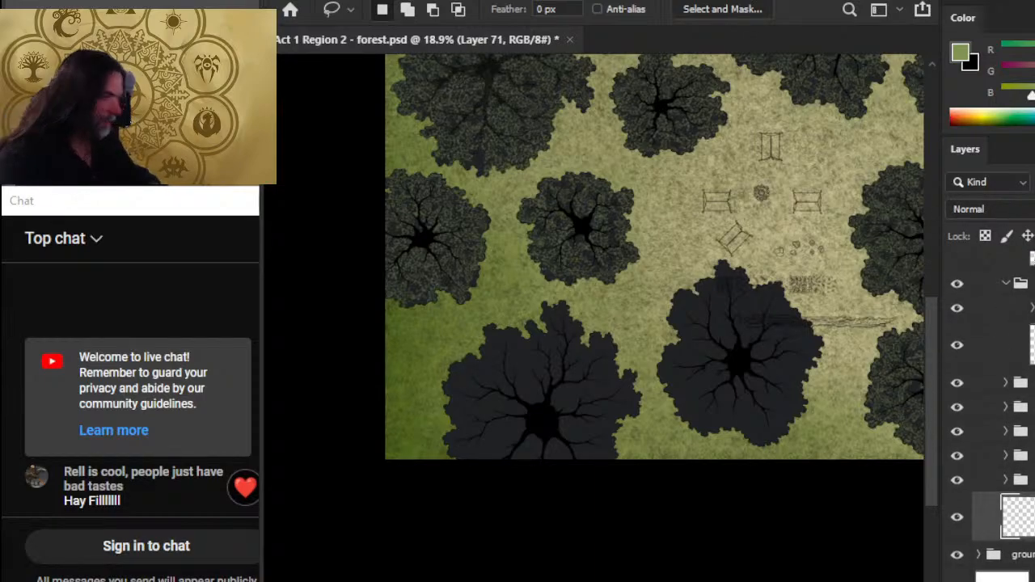
key(Delete)
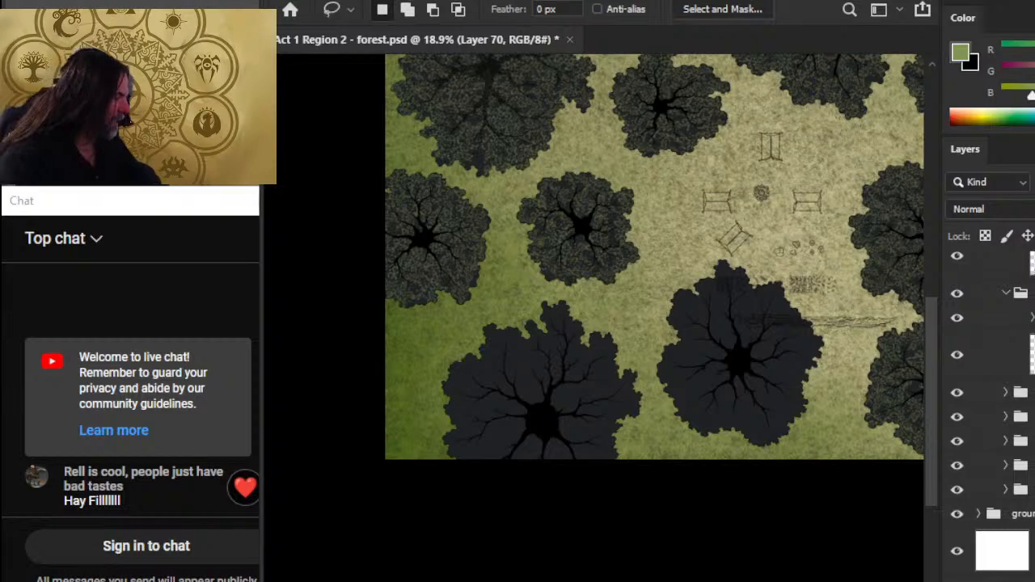
Step: Add a new layer above tree 6's crown and start light-green foliage along the crown's upper edge at reduced layer opacity
click(994, 354)
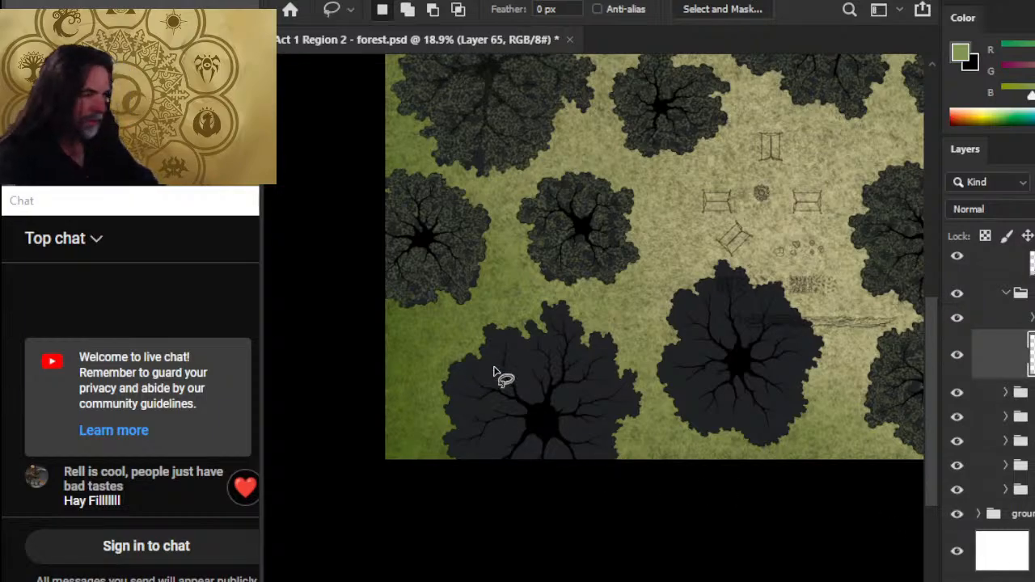
key(ctrl+alt+shift+n)
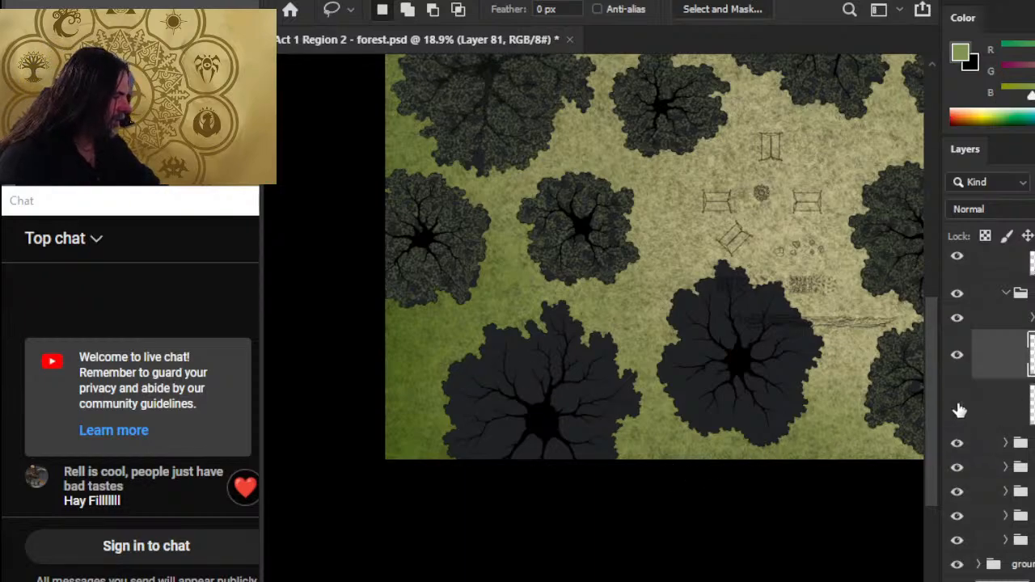
click(956, 405)
click(957, 405)
key(b)
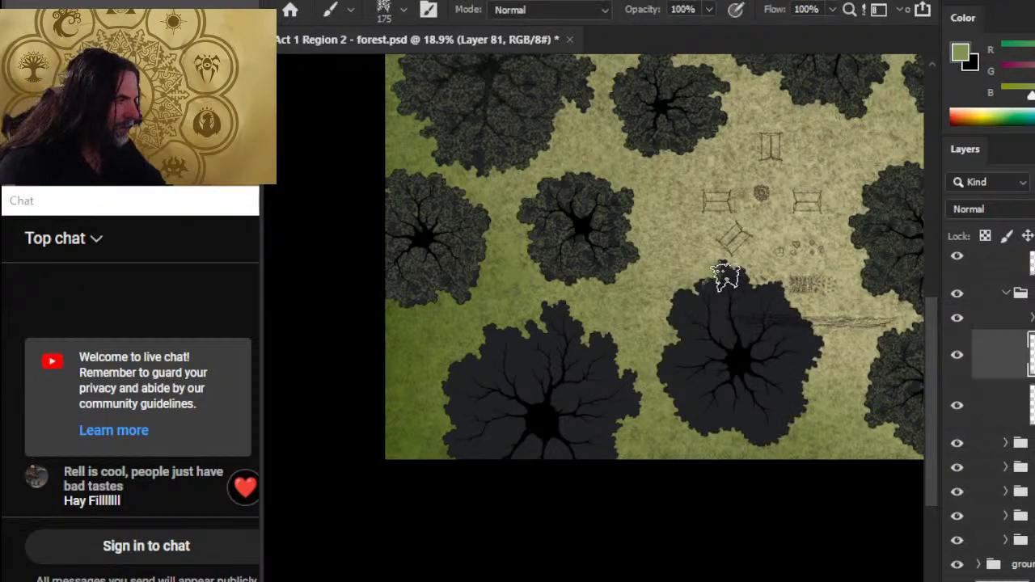
key(z)
drag(769, 296, 811, 338)
key(b)
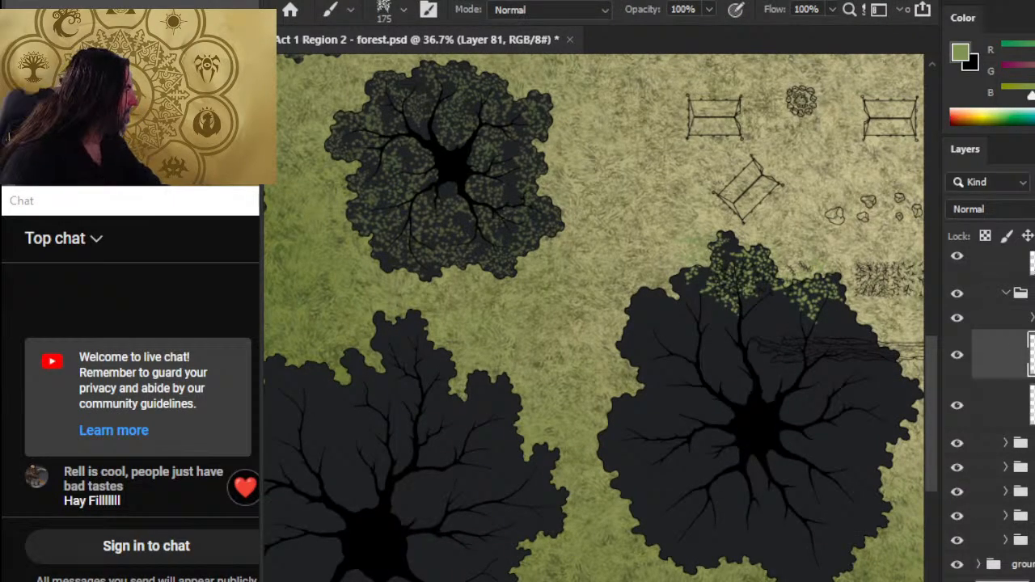
key(ctrl+z)
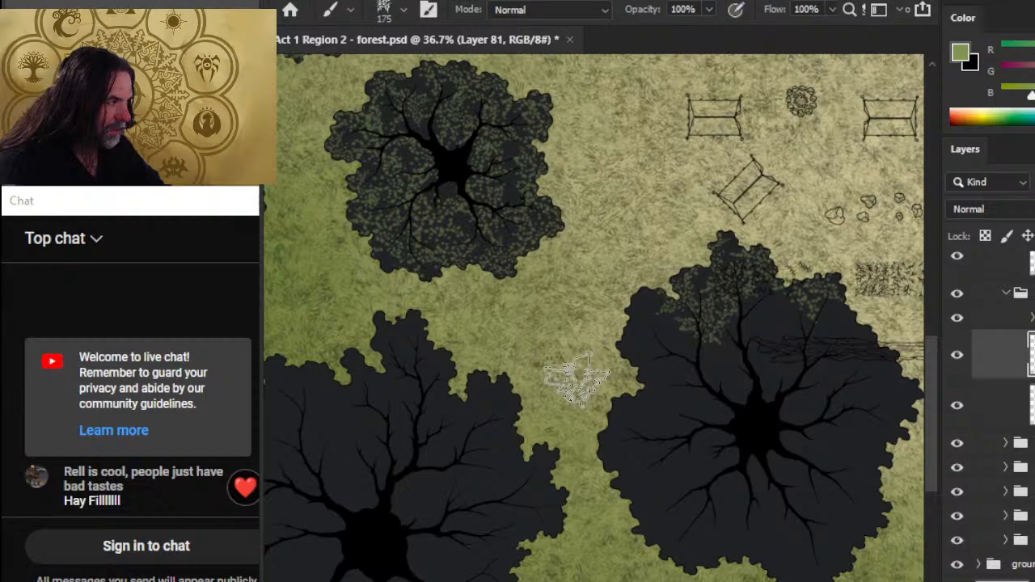
Step: Cover the rest of tree 6's crown with light-green foliage using the 175 px leaf brush, then collapse the tree 6 group
mouse_move(635, 296)
mouse_down()
mouse_move(646, 312)
mouse_move(643, 352)
mouse_move(651, 335)
mouse_up()
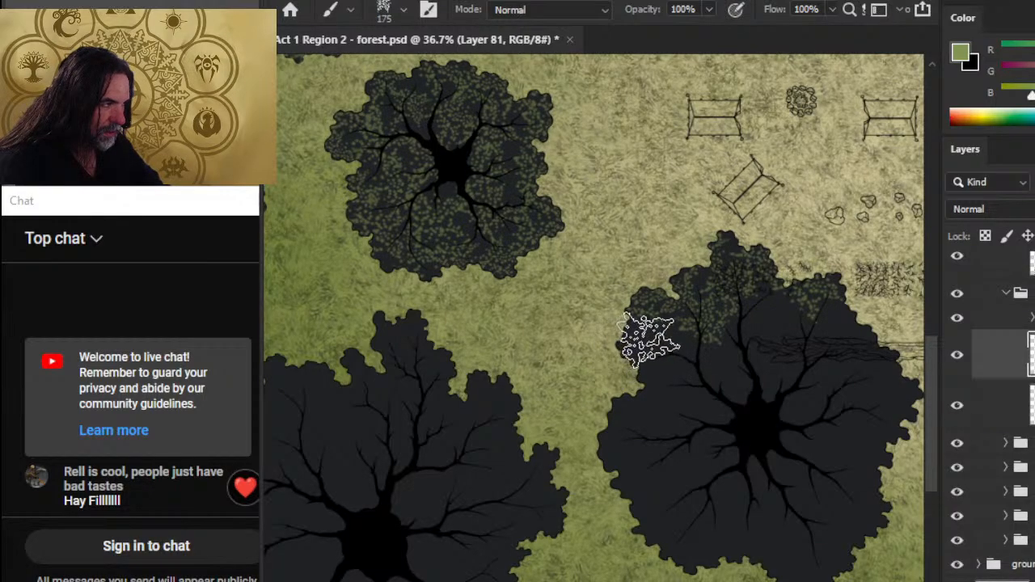
mouse_move(691, 372)
mouse_down()
mouse_move(656, 423)
mouse_move(635, 388)
mouse_move(684, 402)
mouse_move(754, 374)
mouse_move(742, 334)
mouse_move(766, 357)
mouse_move(779, 315)
mouse_move(765, 305)
mouse_move(808, 354)
mouse_move(804, 341)
mouse_move(806, 367)
mouse_move(854, 333)
mouse_move(842, 320)
mouse_move(826, 348)
mouse_move(709, 447)
mouse_move(790, 367)
mouse_move(750, 425)
mouse_up()
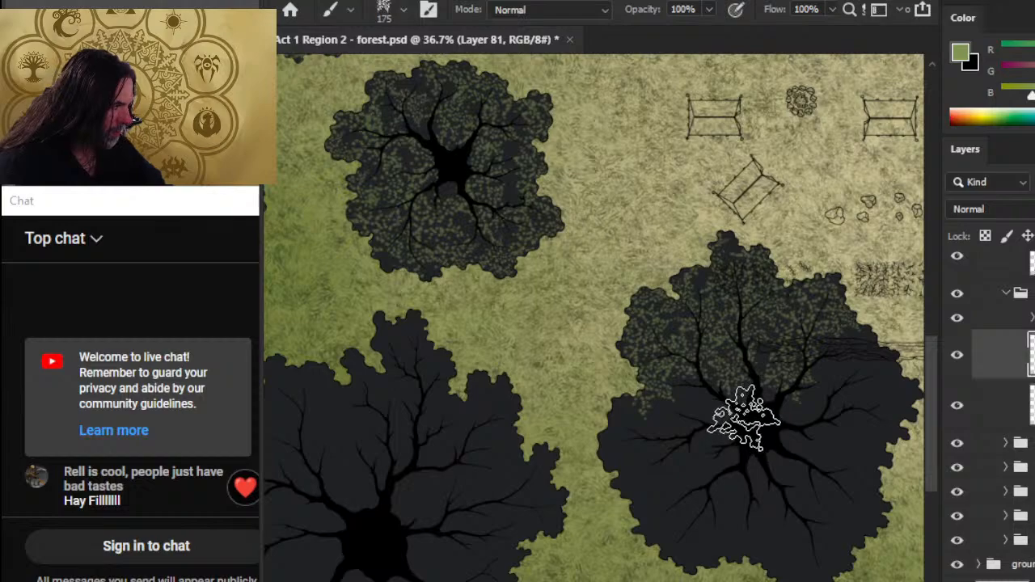
mouse_move(644, 453)
mouse_down()
mouse_move(618, 414)
mouse_move(630, 468)
mouse_move(697, 481)
mouse_move(676, 452)
mouse_move(682, 491)
mouse_move(638, 492)
mouse_move(680, 533)
mouse_move(672, 539)
mouse_move(666, 511)
mouse_move(687, 496)
mouse_move(689, 529)
mouse_move(660, 537)
mouse_move(655, 527)
mouse_move(693, 558)
mouse_up()
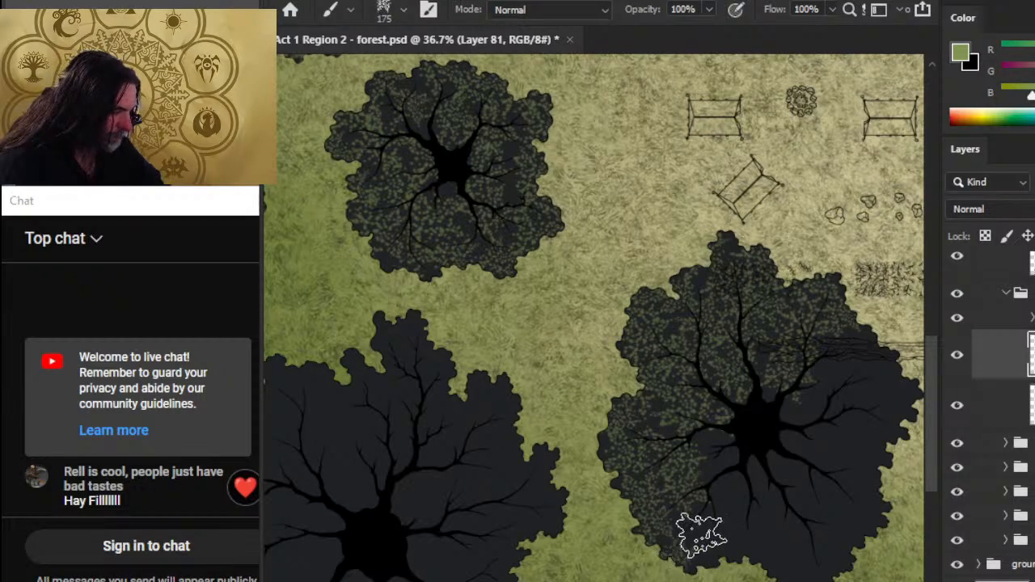
mouse_move(734, 558)
mouse_down()
mouse_move(717, 443)
mouse_move(757, 473)
mouse_move(769, 427)
mouse_move(834, 445)
mouse_move(808, 404)
mouse_move(854, 370)
mouse_move(843, 363)
mouse_move(893, 378)
mouse_move(732, 460)
mouse_move(693, 351)
mouse_up()
mouse_move(757, 330)
mouse_down()
mouse_move(751, 362)
mouse_move(715, 347)
mouse_move(708, 359)
mouse_move(720, 381)
mouse_move(752, 380)
mouse_move(744, 418)
mouse_move(692, 390)
mouse_move(696, 377)
mouse_move(693, 415)
mouse_move(637, 408)
mouse_move(651, 395)
mouse_move(640, 449)
mouse_move(633, 417)
mouse_move(616, 411)
mouse_move(627, 428)
mouse_move(670, 425)
mouse_move(688, 442)
mouse_move(724, 409)
mouse_move(724, 435)
mouse_move(613, 466)
mouse_move(627, 530)
mouse_move(615, 506)
mouse_move(638, 548)
mouse_move(686, 530)
mouse_move(659, 518)
mouse_move(653, 530)
mouse_move(678, 549)
mouse_move(696, 504)
mouse_move(695, 522)
mouse_move(658, 471)
mouse_move(682, 491)
mouse_move(711, 463)
mouse_move(743, 499)
mouse_move(730, 439)
mouse_move(721, 442)
mouse_move(731, 477)
mouse_up()
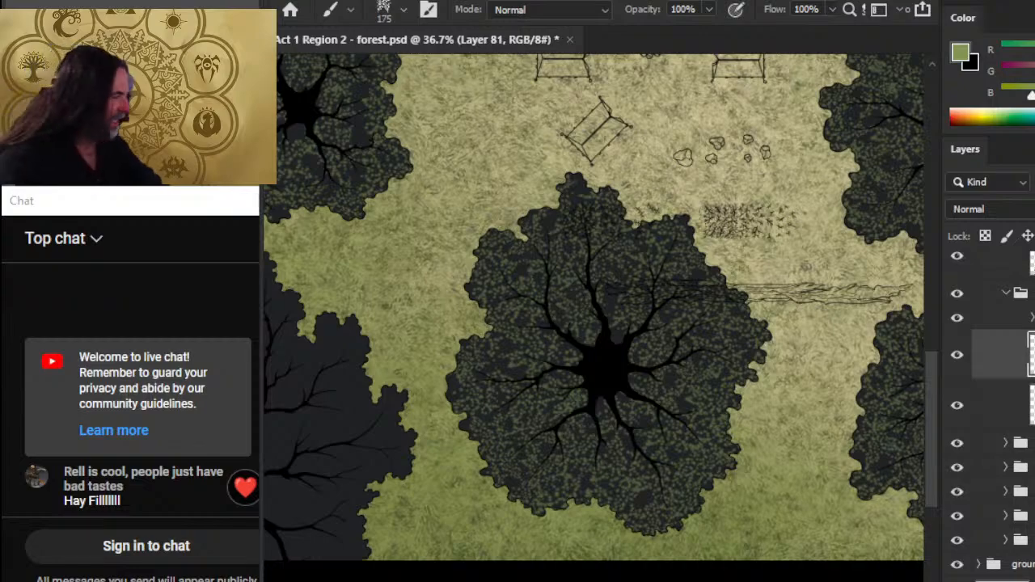
click(1006, 295)
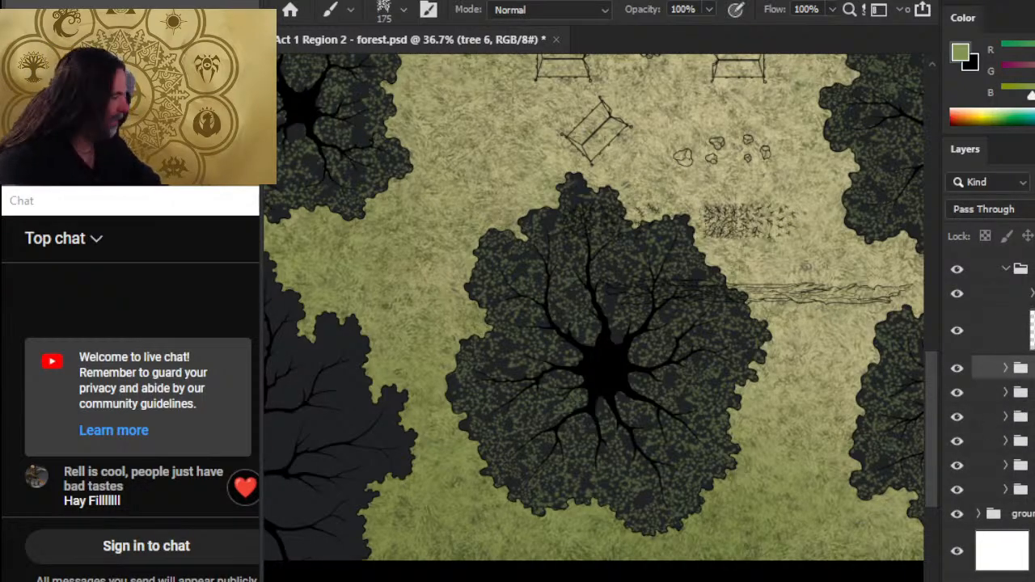
Step: Add a new layer above tree 5's crown and paint light-green foliage over the crown's upper half at reduced layer opacity
drag(654, 462, 594, 360)
key(v)
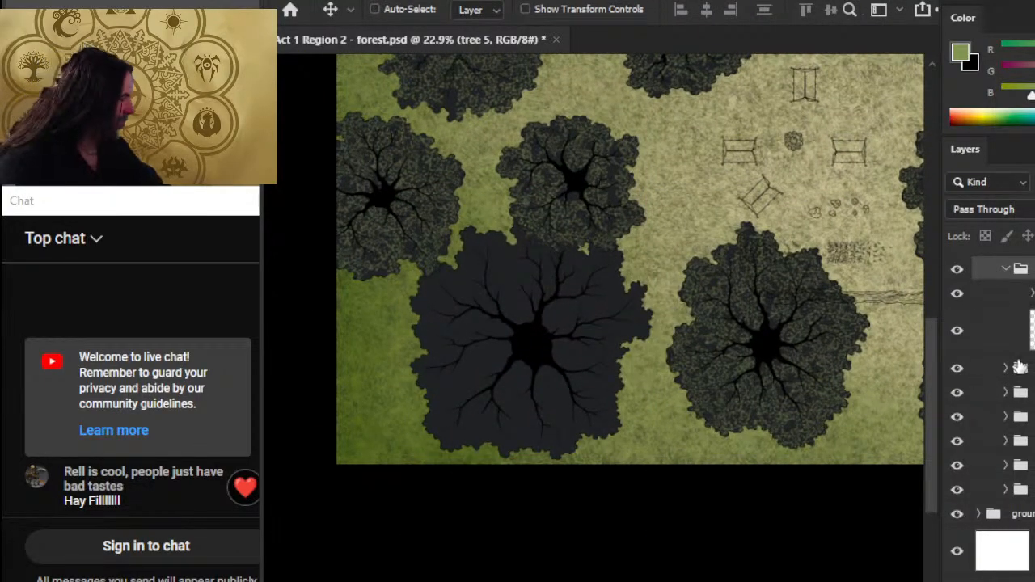
key(ctrl+shift+alt+n)
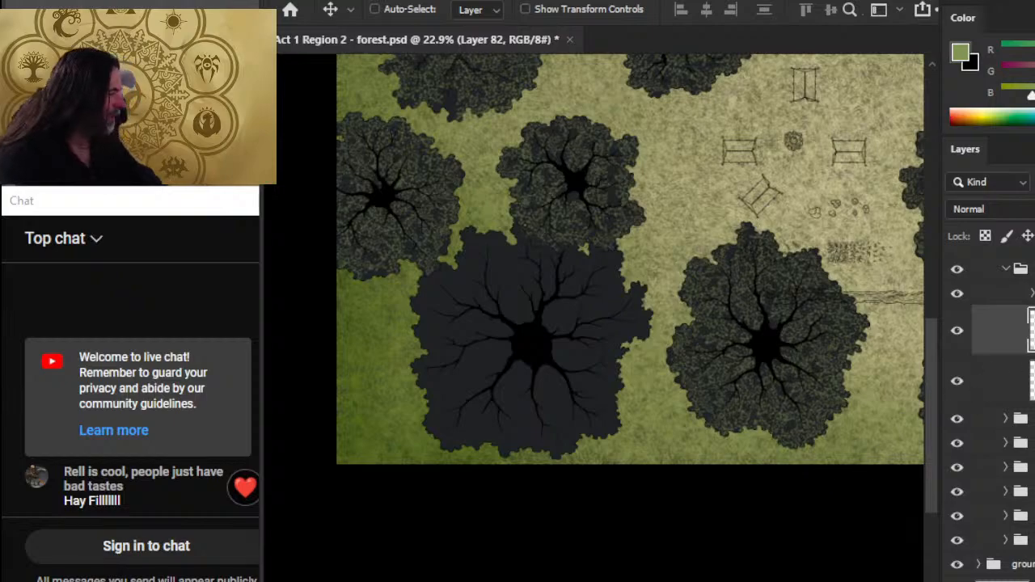
key(b)
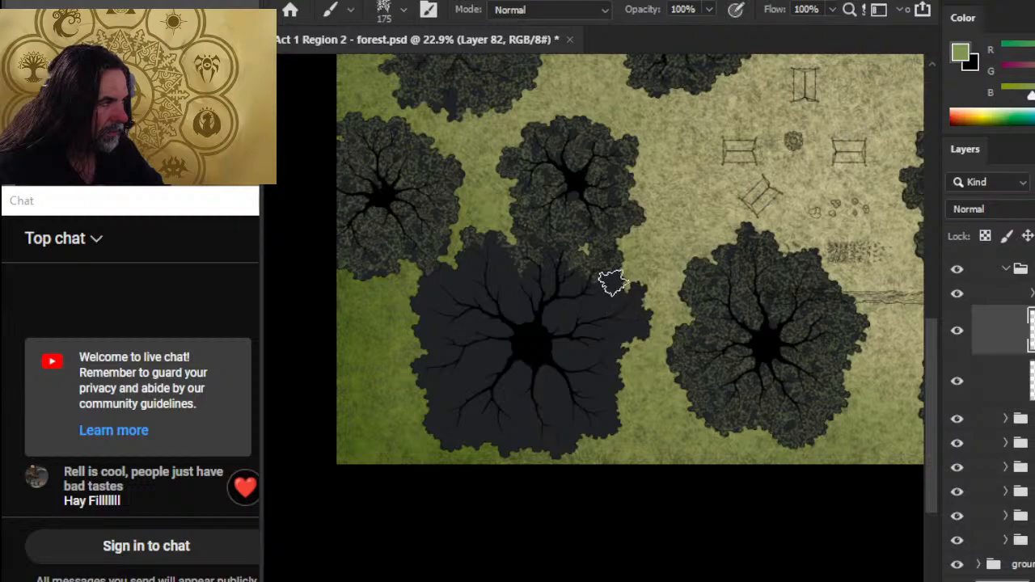
mouse_move(612, 282)
mouse_down()
mouse_move(644, 329)
mouse_move(640, 297)
mouse_move(627, 325)
mouse_move(606, 313)
mouse_move(647, 342)
mouse_move(645, 317)
mouse_move(649, 342)
mouse_up()
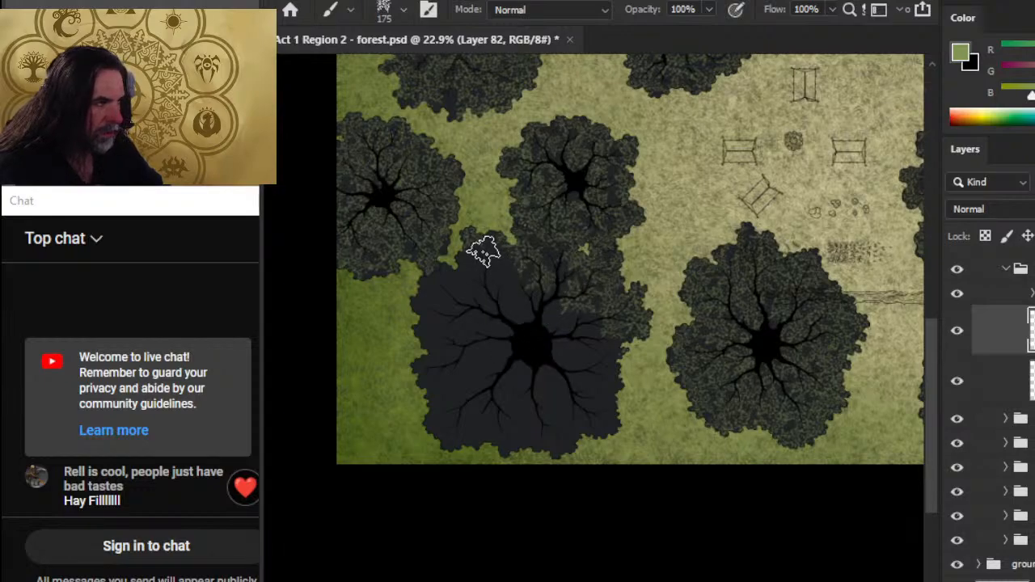
drag(483, 252, 496, 273)
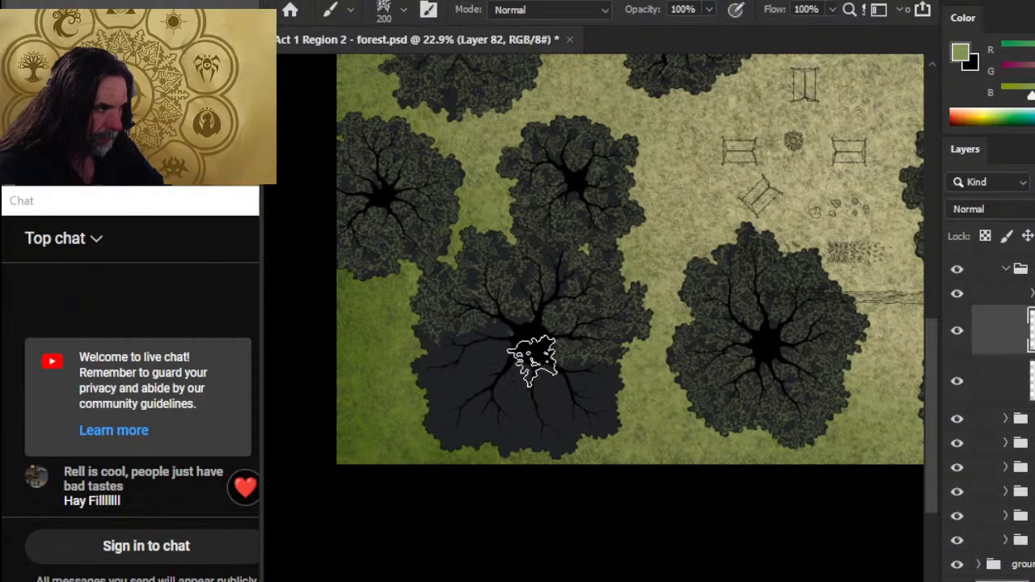
Step: Cover the lower half of tree 5's crown with light-green foliage using the 200 px leaf brush, then collapse the tree 5 group
mouse_move(494, 339)
mouse_down()
mouse_move(471, 388)
mouse_move(459, 354)
mouse_move(461, 413)
mouse_up()
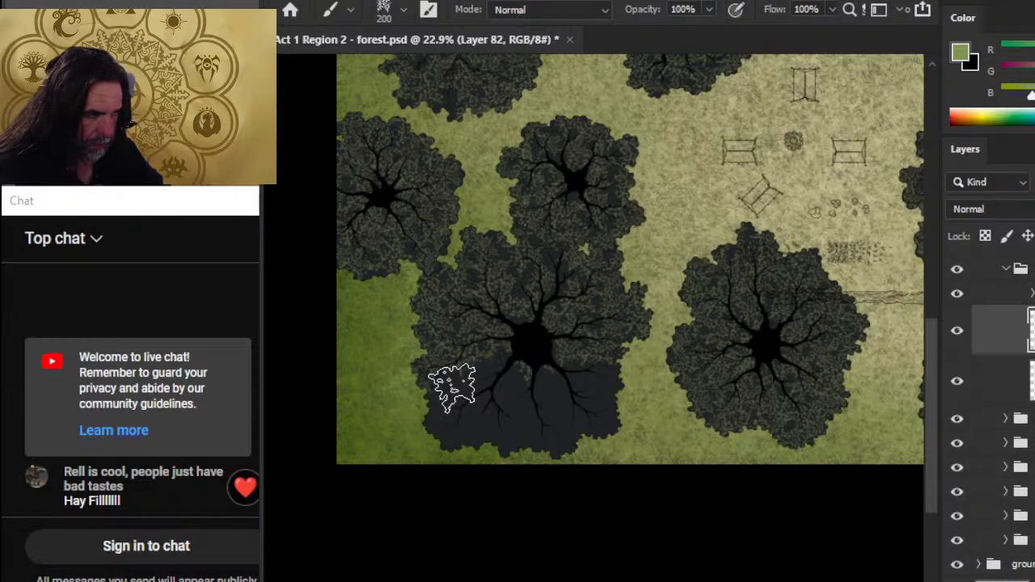
mouse_move(451, 388)
mouse_down()
mouse_move(452, 426)
mouse_move(438, 443)
mouse_move(422, 419)
mouse_move(440, 467)
mouse_move(452, 440)
mouse_up()
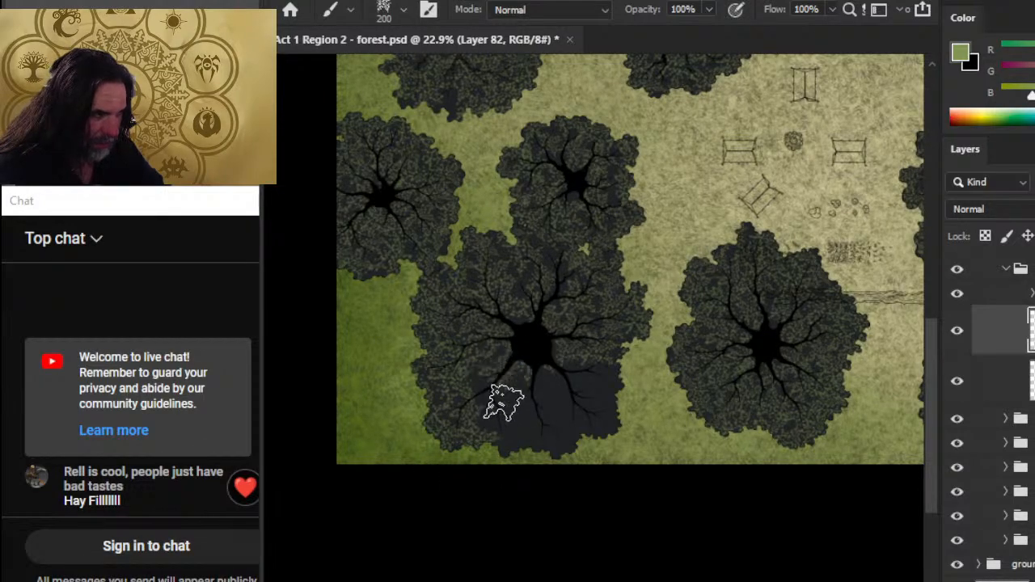
mouse_move(492, 394)
mouse_down()
mouse_move(534, 450)
mouse_move(526, 432)
mouse_move(501, 422)
mouse_move(539, 473)
mouse_move(518, 451)
mouse_up()
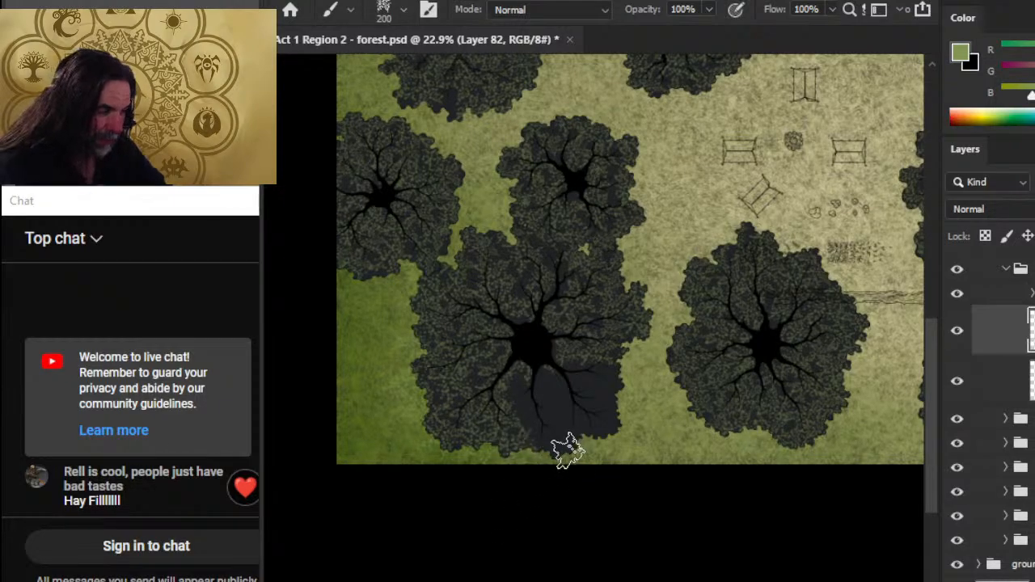
mouse_move(566, 488)
mouse_down()
mouse_move(524, 392)
mouse_move(541, 409)
mouse_move(573, 398)
mouse_move(559, 389)
mouse_move(580, 410)
mouse_move(607, 387)
mouse_move(553, 390)
mouse_move(603, 381)
mouse_move(597, 372)
mouse_move(604, 432)
mouse_move(583, 417)
mouse_move(597, 429)
mouse_move(610, 458)
mouse_up()
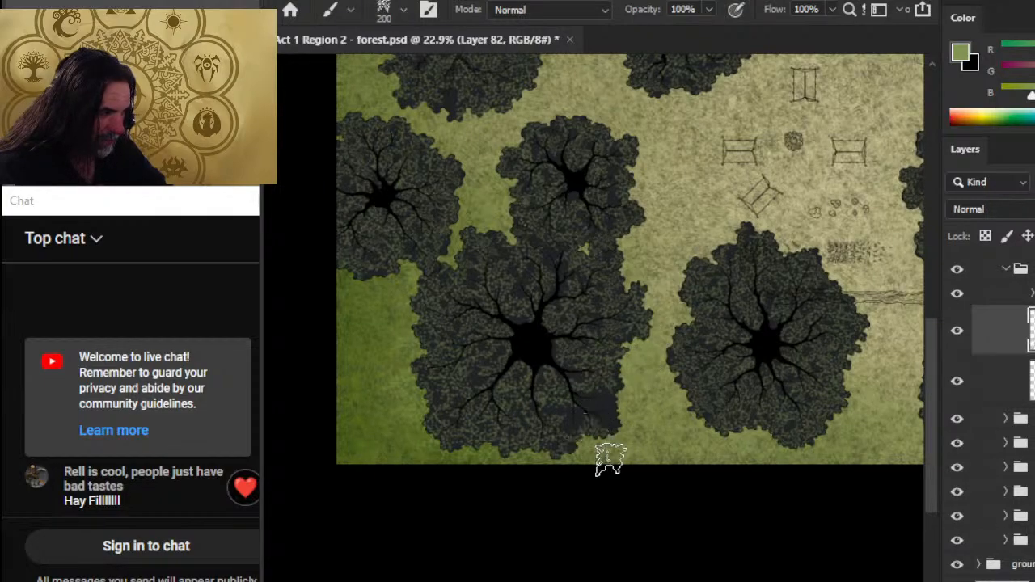
drag(574, 413, 605, 415)
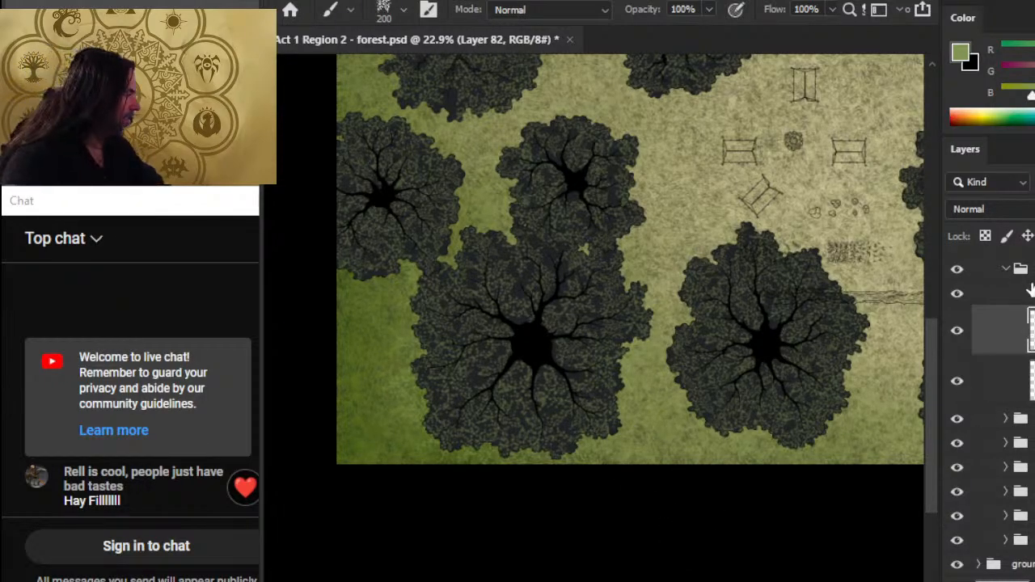
click(1008, 271)
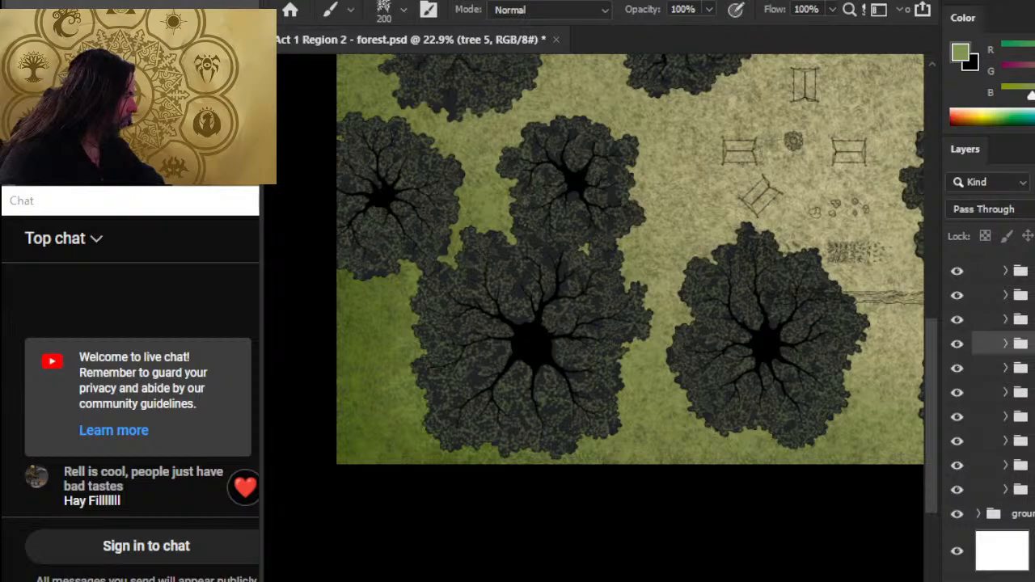
Step: Identify the tree 5 group by toggling group visibility and move it down and slightly left, clear of the small tree above
click(1002, 550)
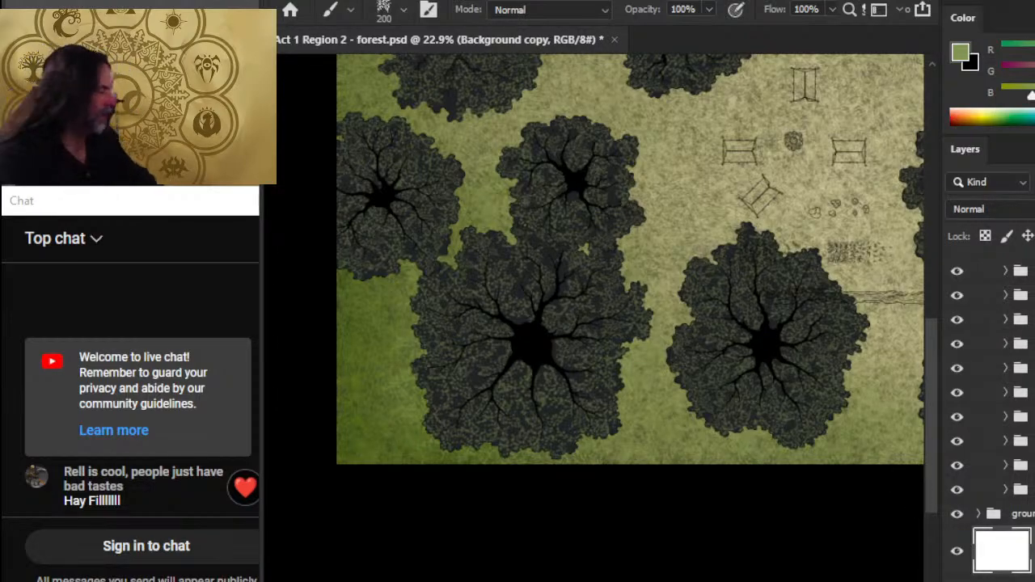
click(957, 394)
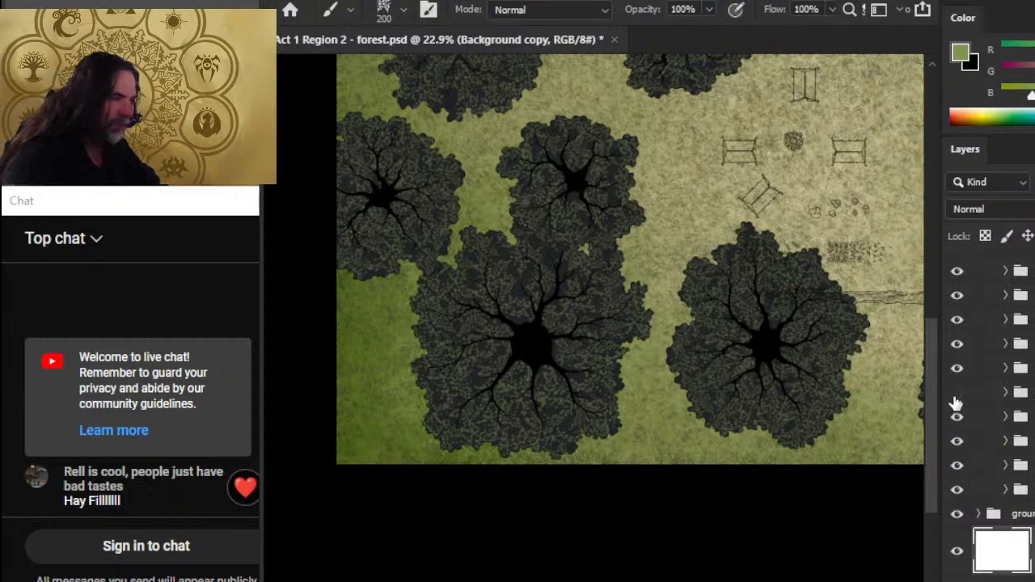
click(956, 394)
click(957, 369)
click(957, 369)
click(956, 343)
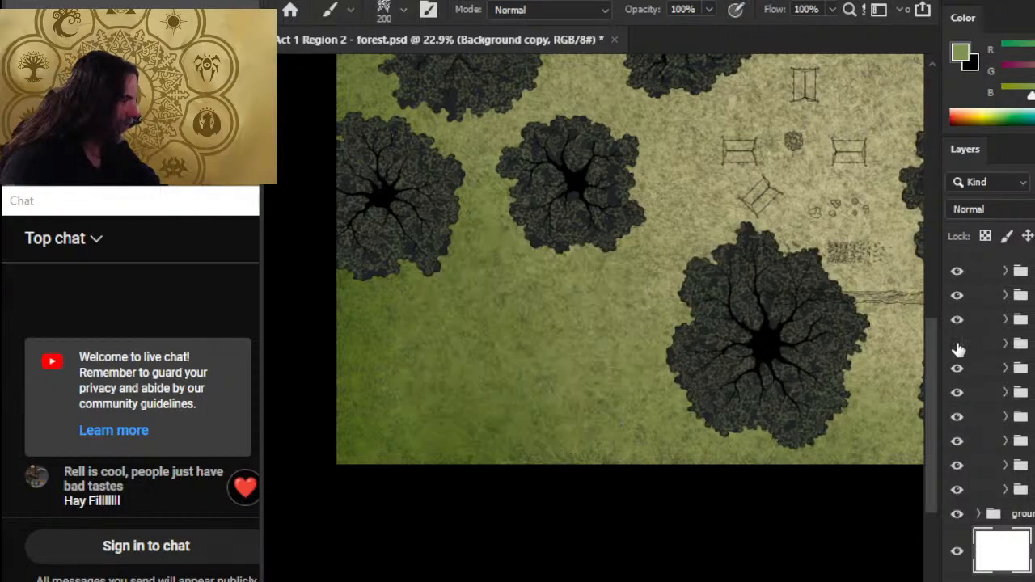
click(956, 344)
click(988, 344)
key(v)
drag(631, 356, 619, 414)
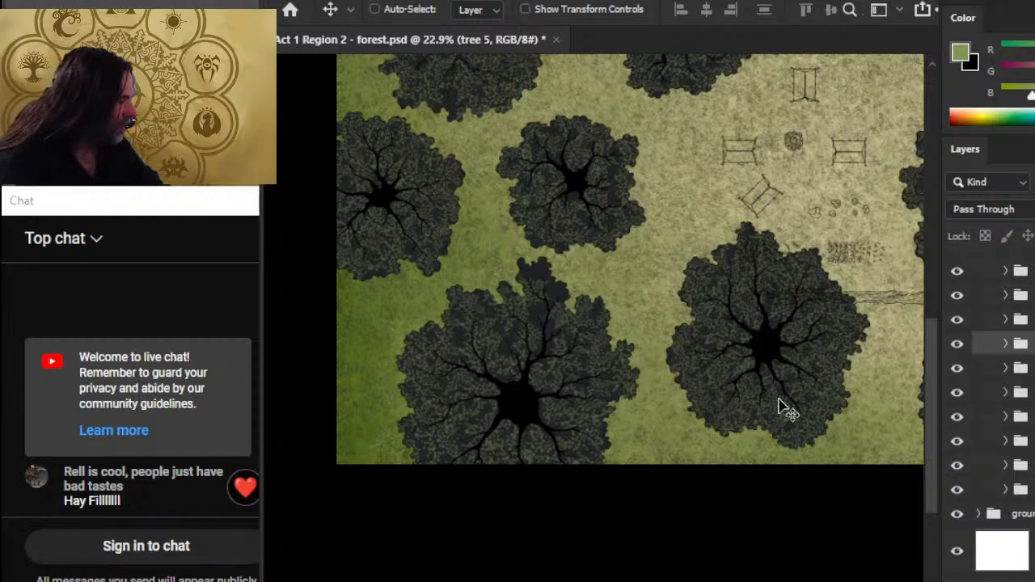
Step: Fill the bare upper tip of tree 5's crown with foliage on its foliage layer, then collapse the tree 5 group
click(1004, 345)
click(1011, 400)
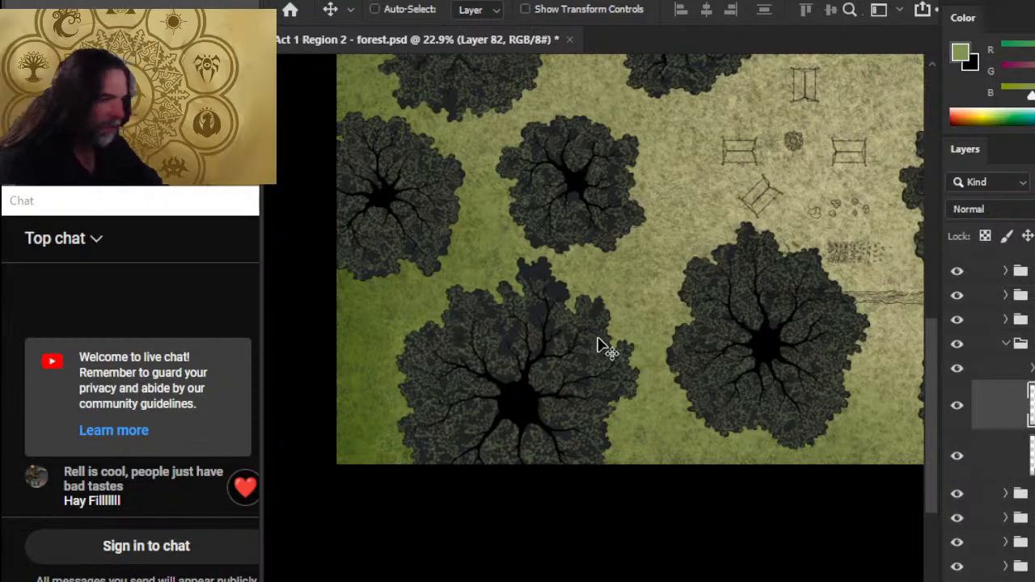
key(e)
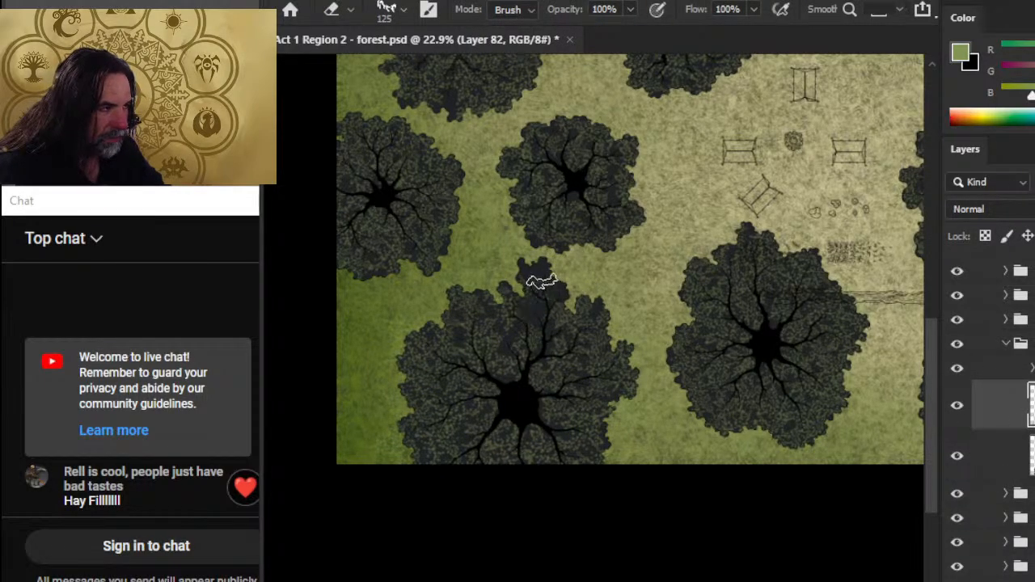
key(b)
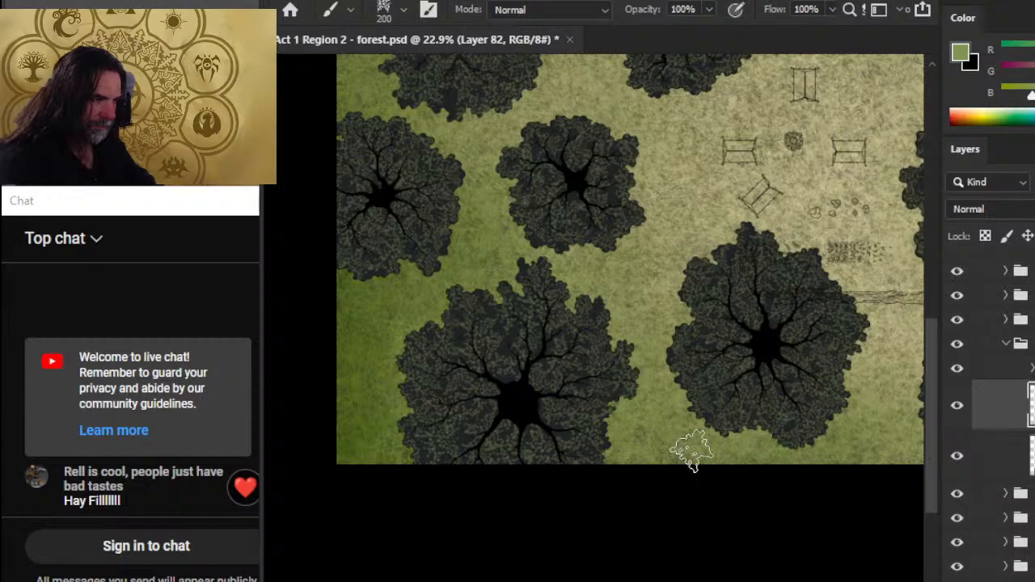
key(e)
key(b)
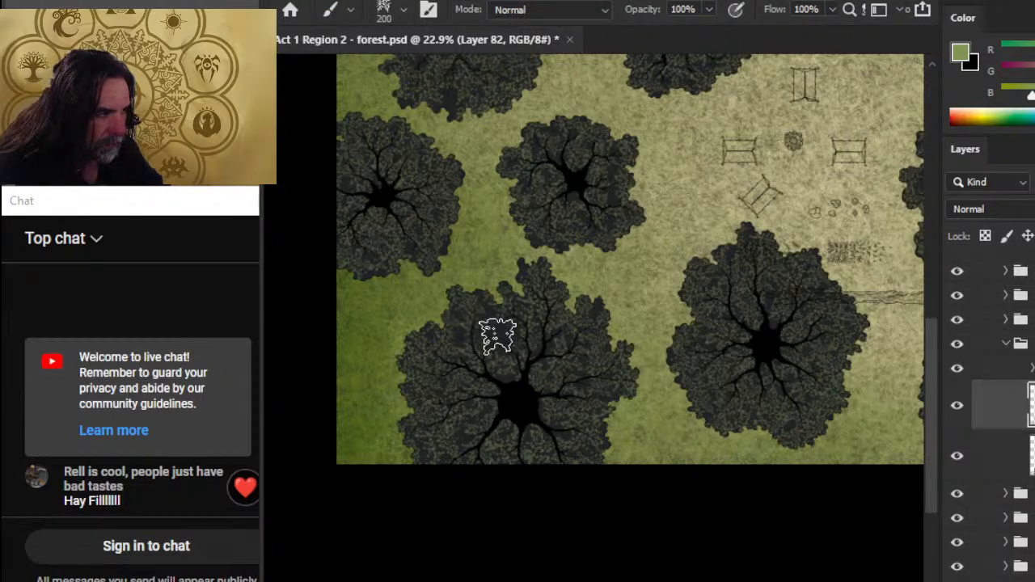
key(e)
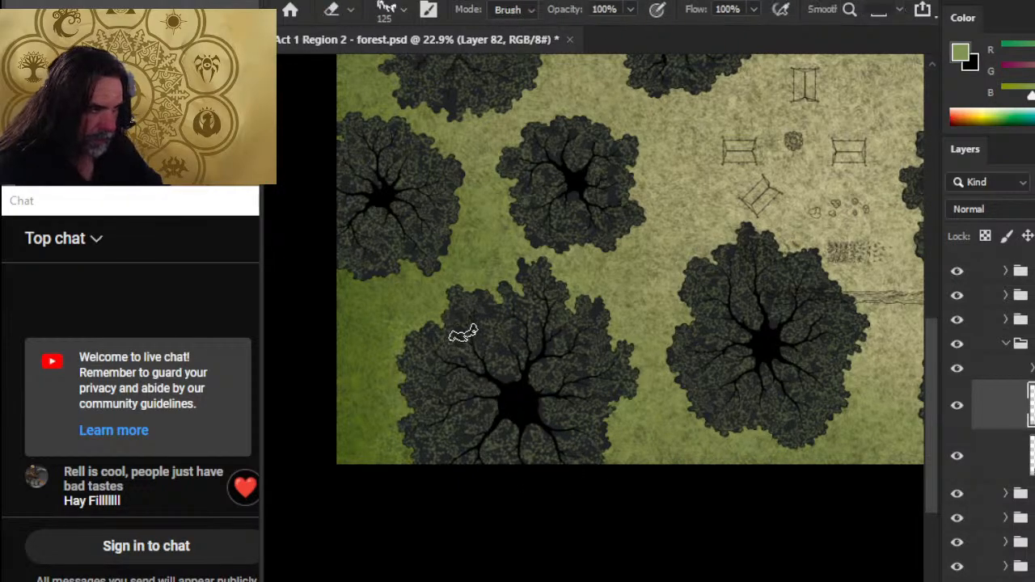
key(b)
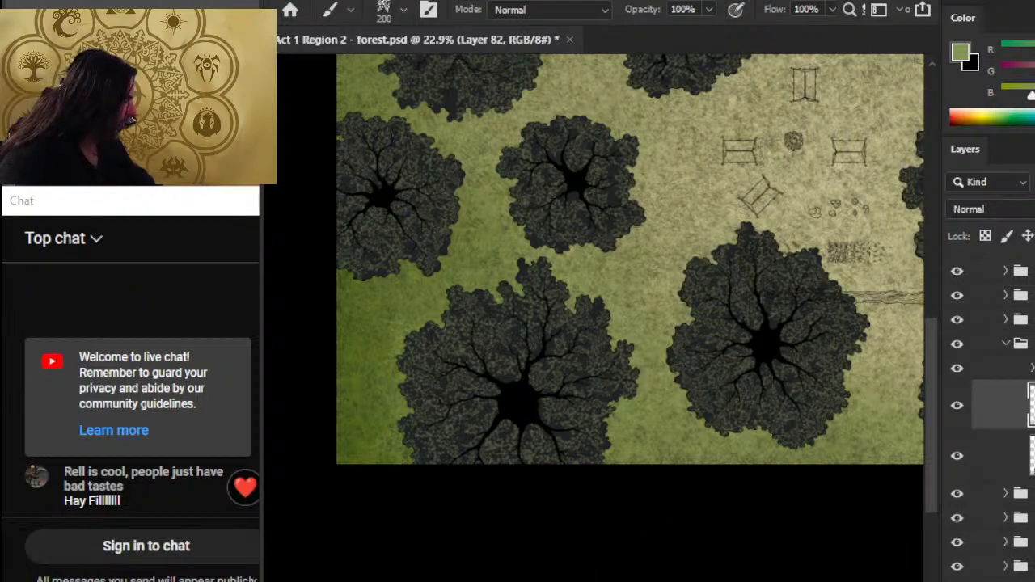
click(1008, 344)
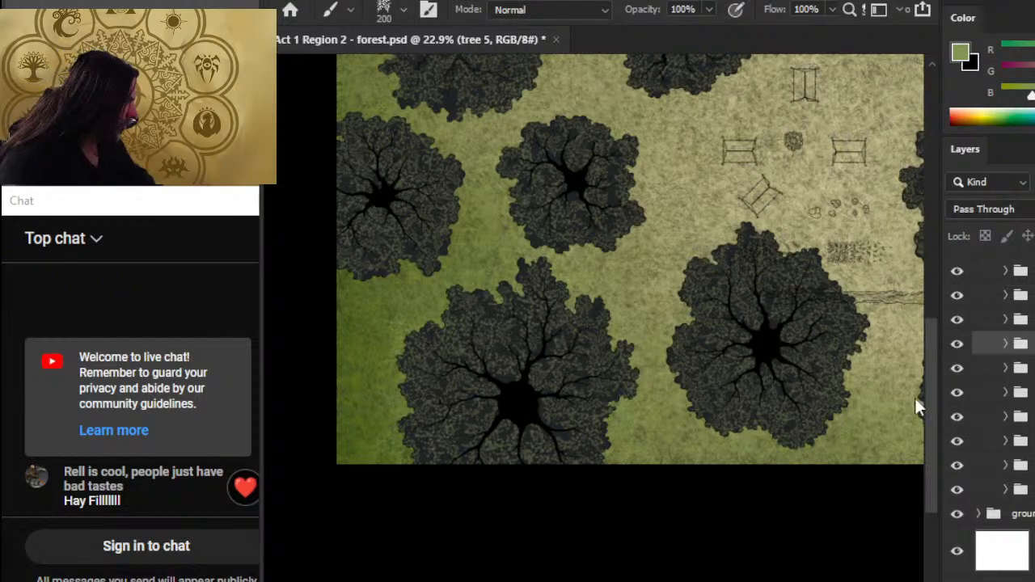
Step: Reposition the tree 5 and tree 6 groups along the map's lower edge, with both crowns partly running off the canvas
key(v)
mouse_move(619, 407)
mouse_down()
mouse_move(593, 330)
mouse_move(627, 346)
mouse_up()
drag(634, 397, 712, 354)
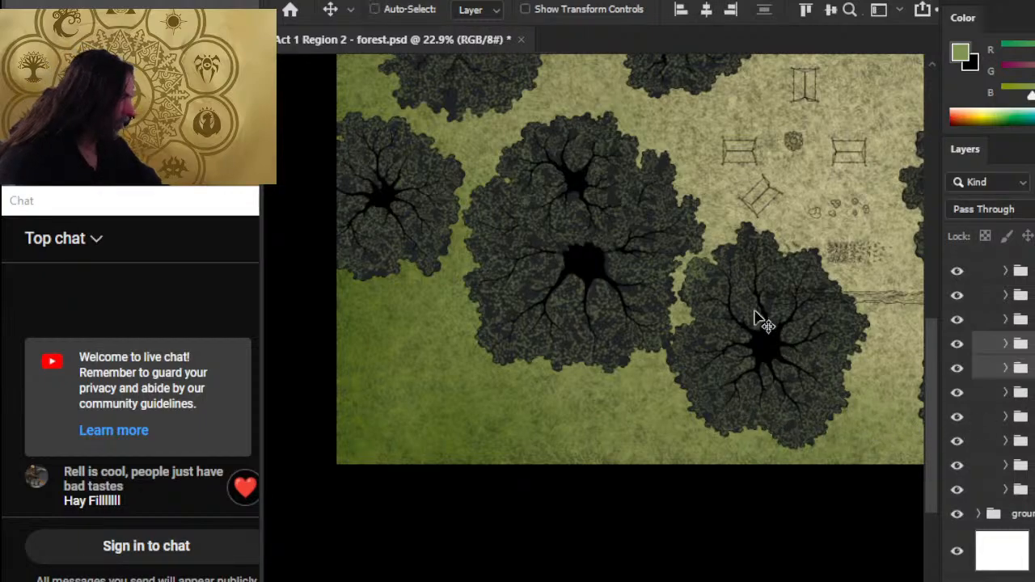
drag(754, 314, 772, 426)
key(z)
key(ctrl+0)
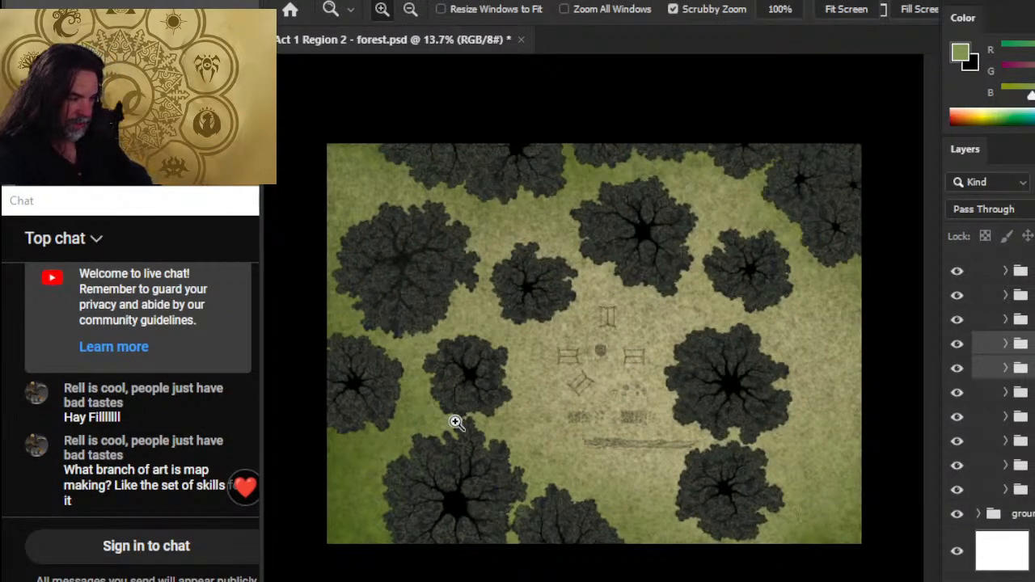
key(v)
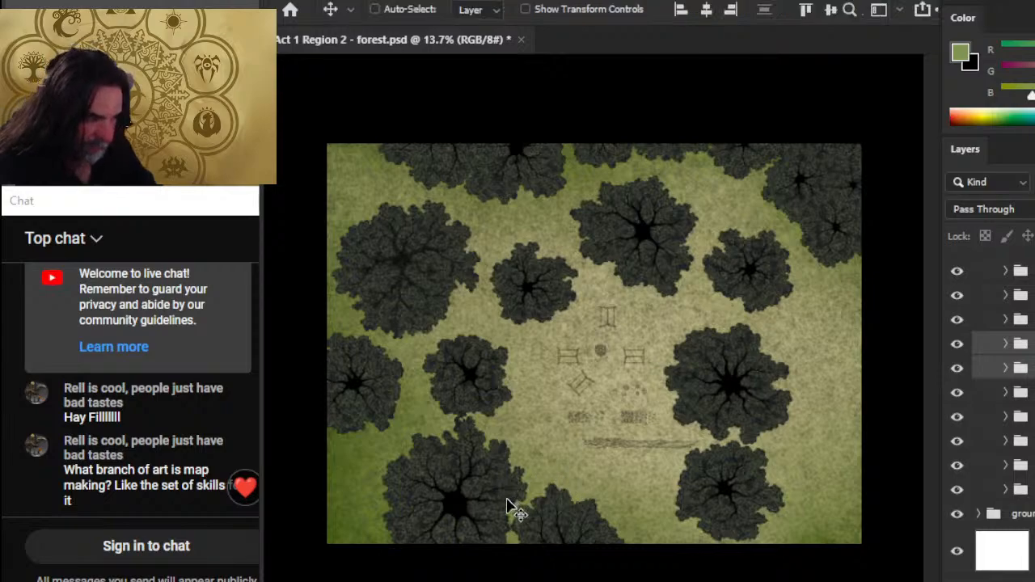
drag(513, 506, 509, 510)
drag(578, 518, 575, 516)
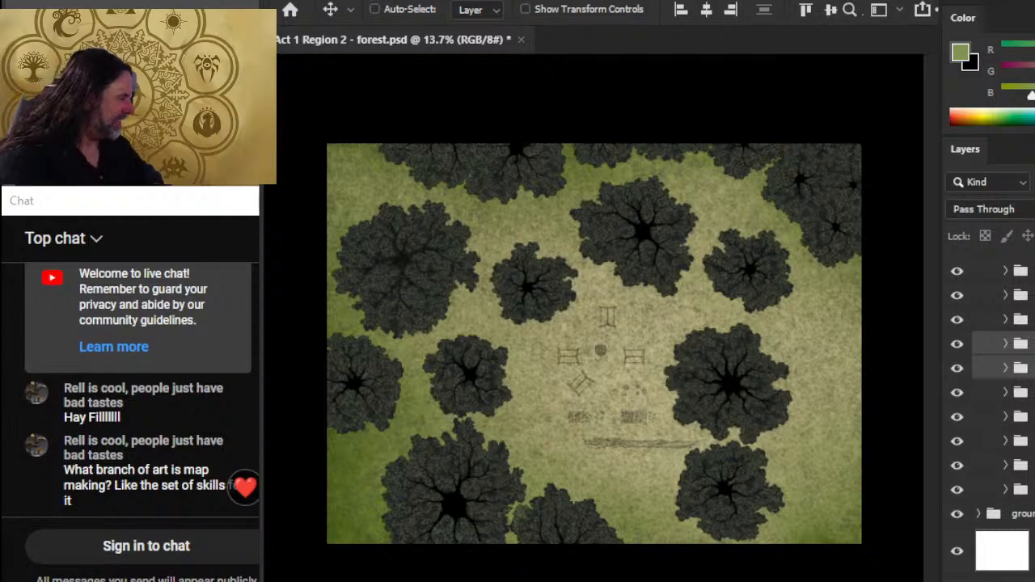
Step: Add a new layer above the tree 1 group inside the trees group
scroll(994, 404, up, 3)
click(1021, 339)
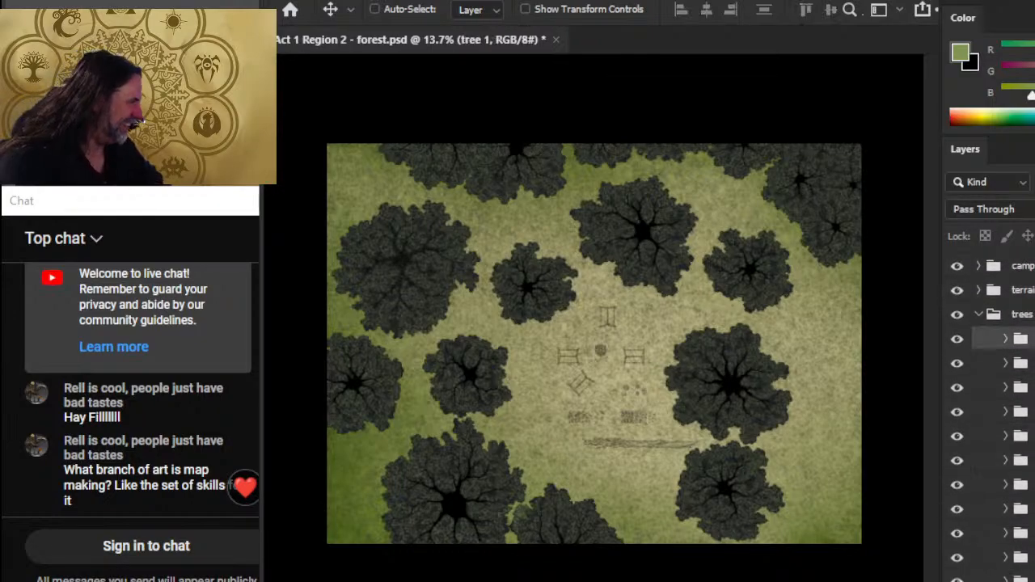
key(ctrl+shift+alt+n)
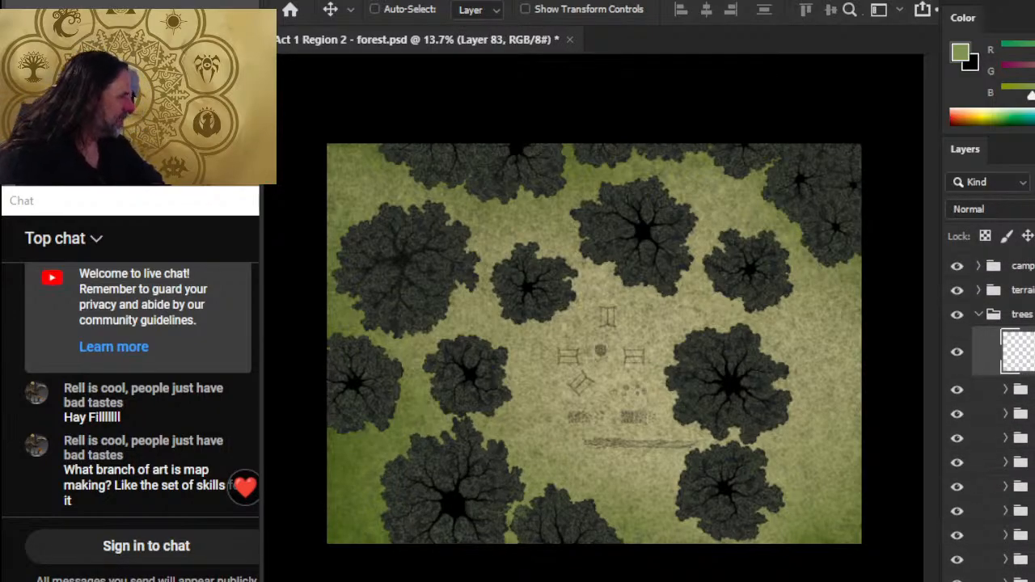
Step: Show the ref group with the ground group hidden and sample the pale olive swatch labelled "150 100%" as the brush colour
scroll(1022, 312, up, 2)
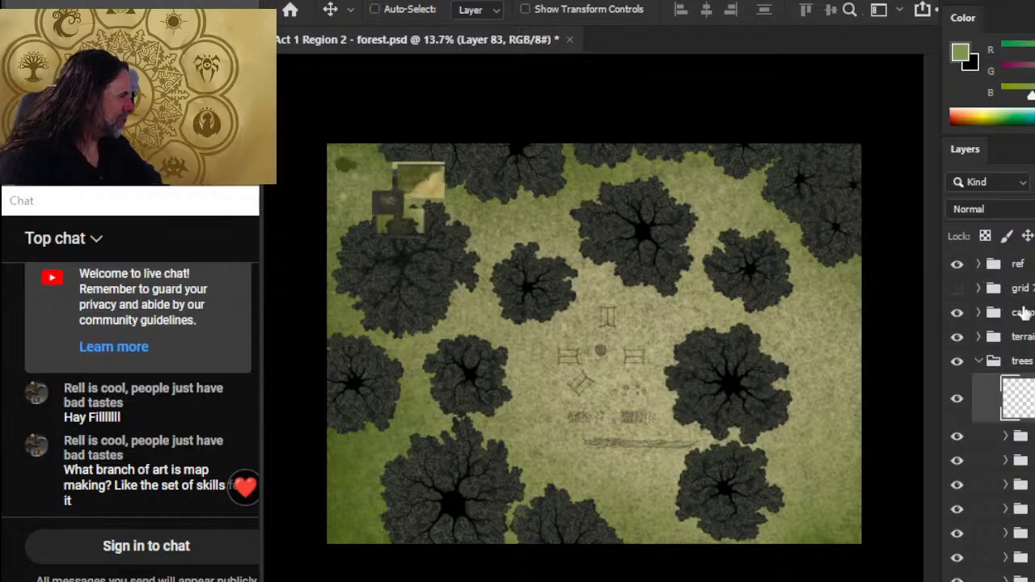
scroll(993, 404, down, 5)
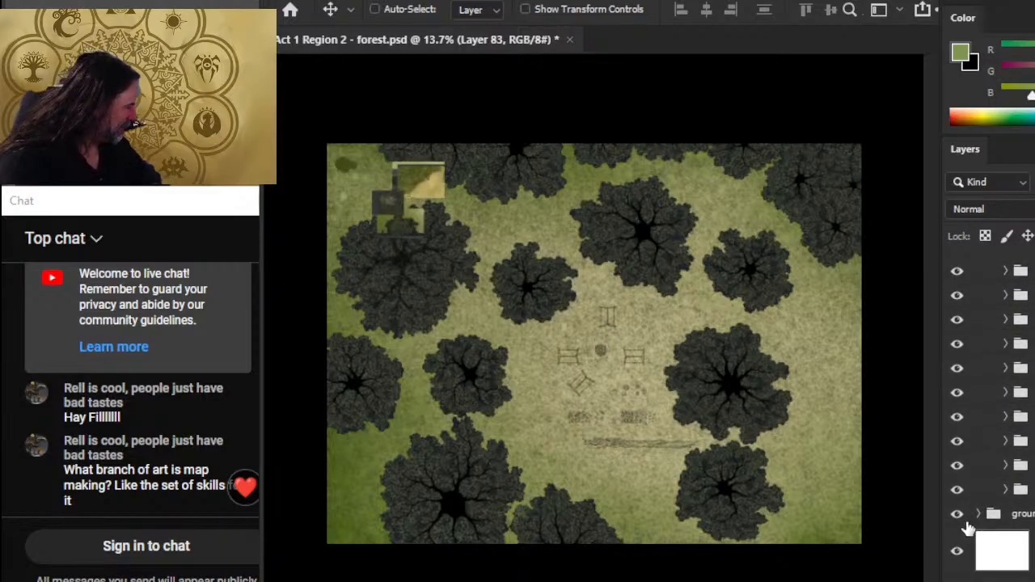
click(957, 515)
key(z)
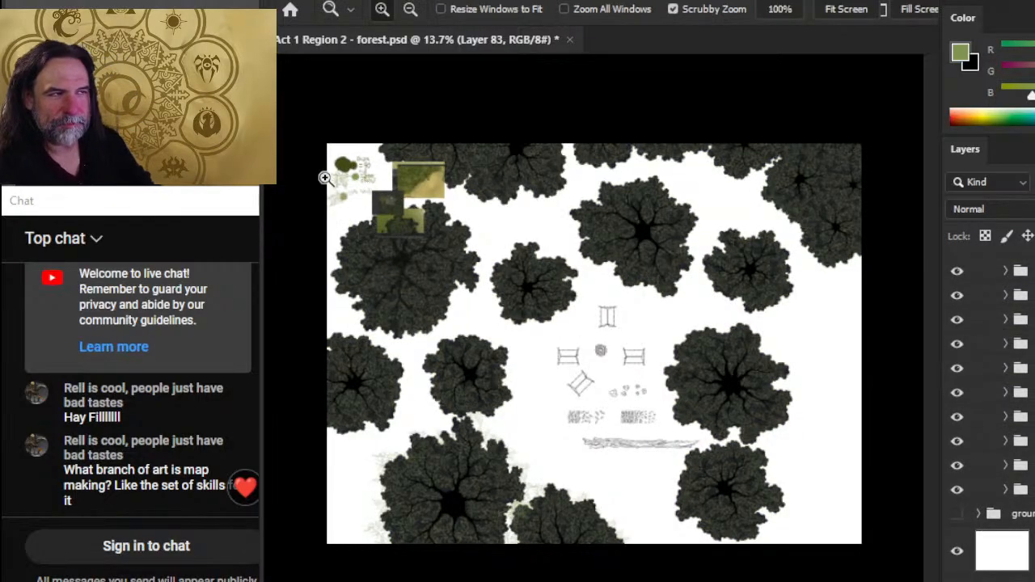
drag(360, 166, 526, 382)
key(b)
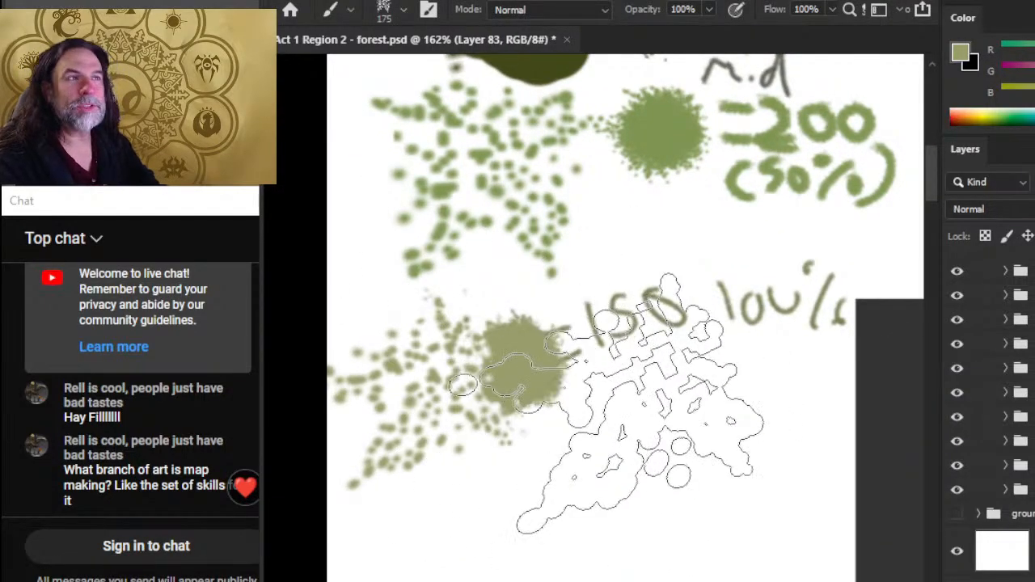
Step: Hide the ref group and make the ground group visible again
key(z)
drag(784, 387, 659, 387)
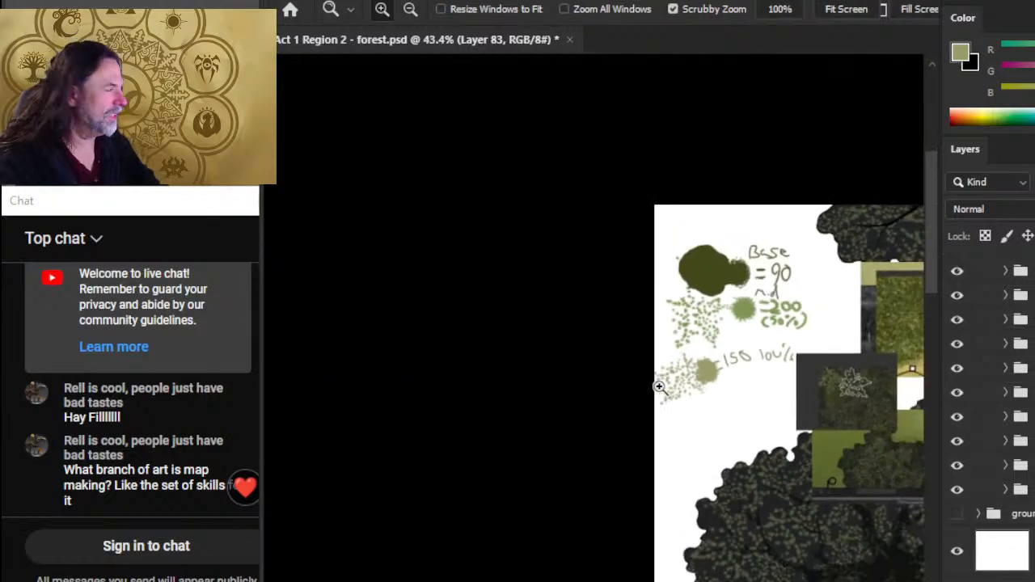
scroll(974, 290, up, 3)
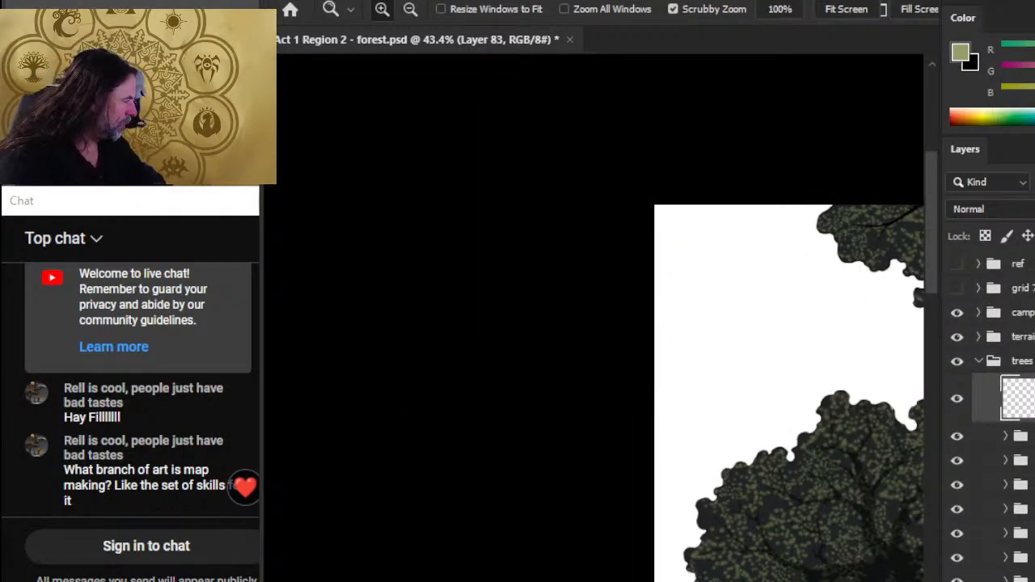
scroll(985, 530, down, 5)
click(958, 515)
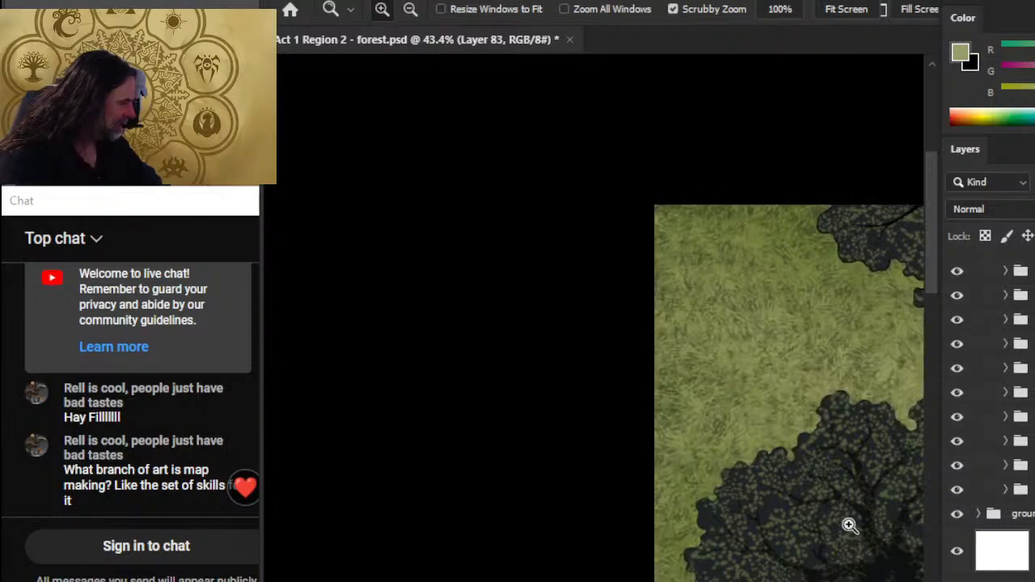
drag(847, 524, 491, 287)
drag(665, 272, 451, 293)
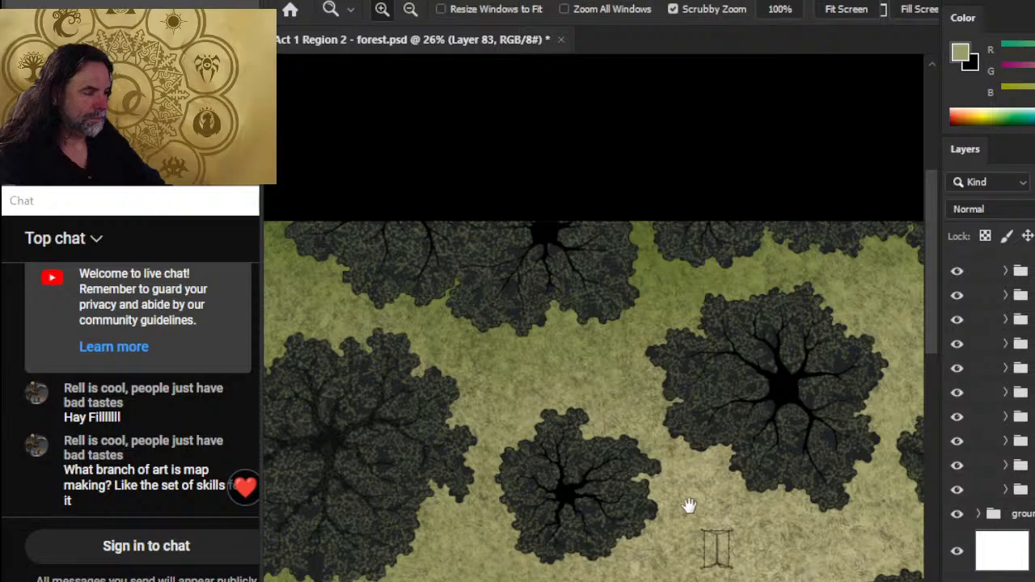
drag(688, 505, 757, 166)
mouse_move(663, 428)
mouse_down()
mouse_move(614, 250)
mouse_move(744, 418)
mouse_move(693, 375)
mouse_move(643, 296)
mouse_move(719, 358)
mouse_move(778, 444)
mouse_move(681, 335)
mouse_move(648, 364)
mouse_up()
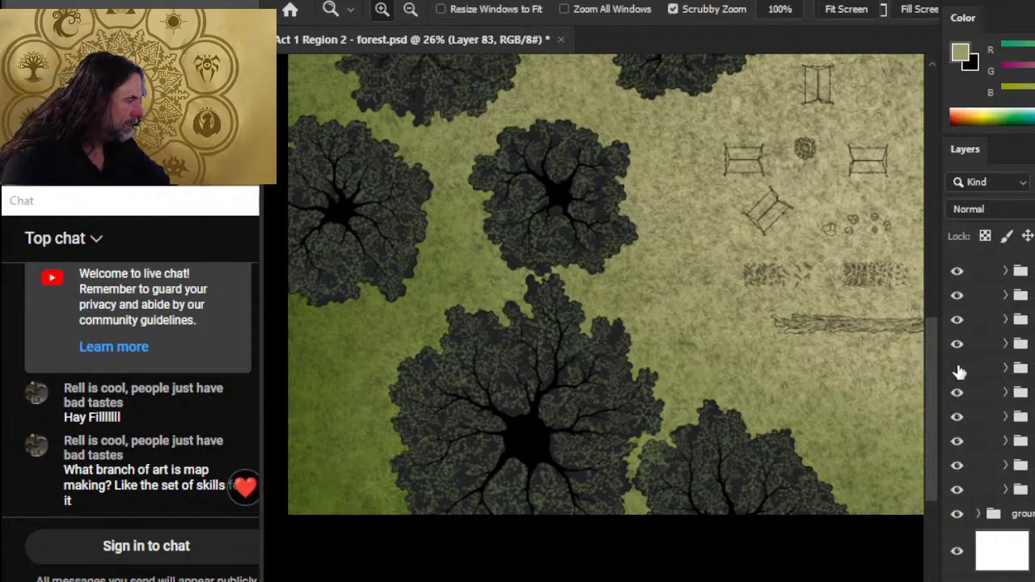
click(1005, 368)
click(1025, 428)
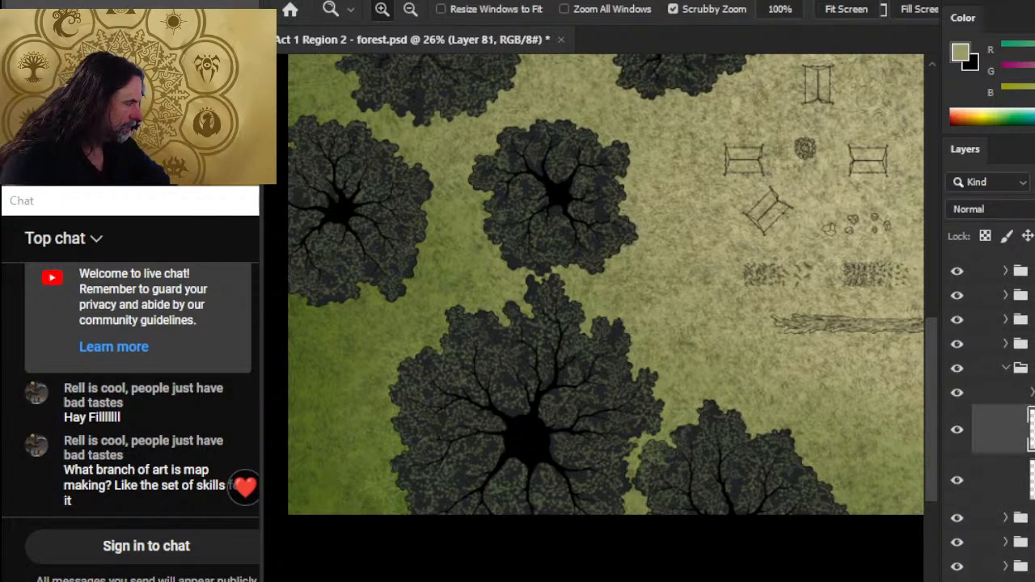
key(e)
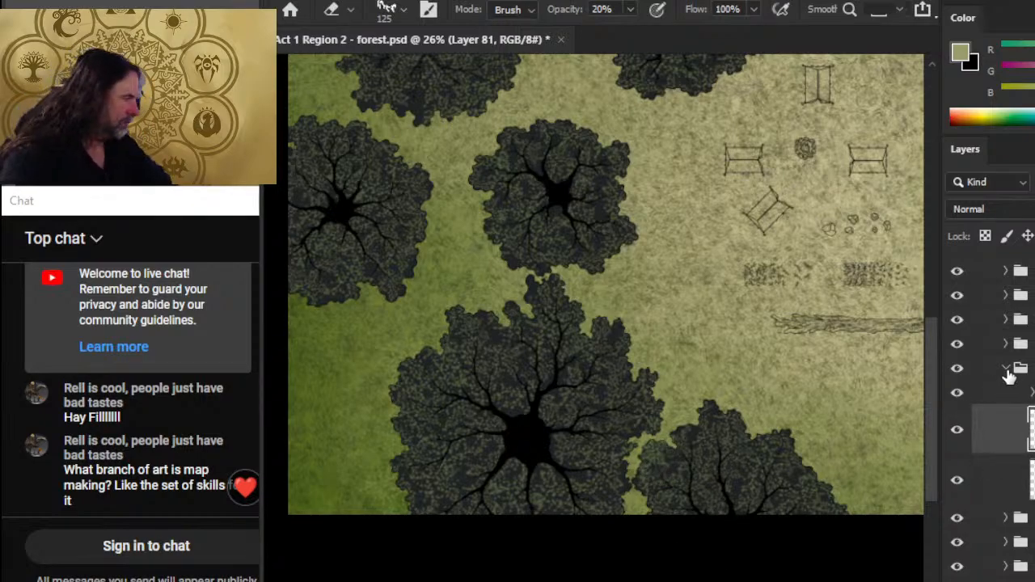
click(1006, 369)
key(ctrl+shift+alt+n)
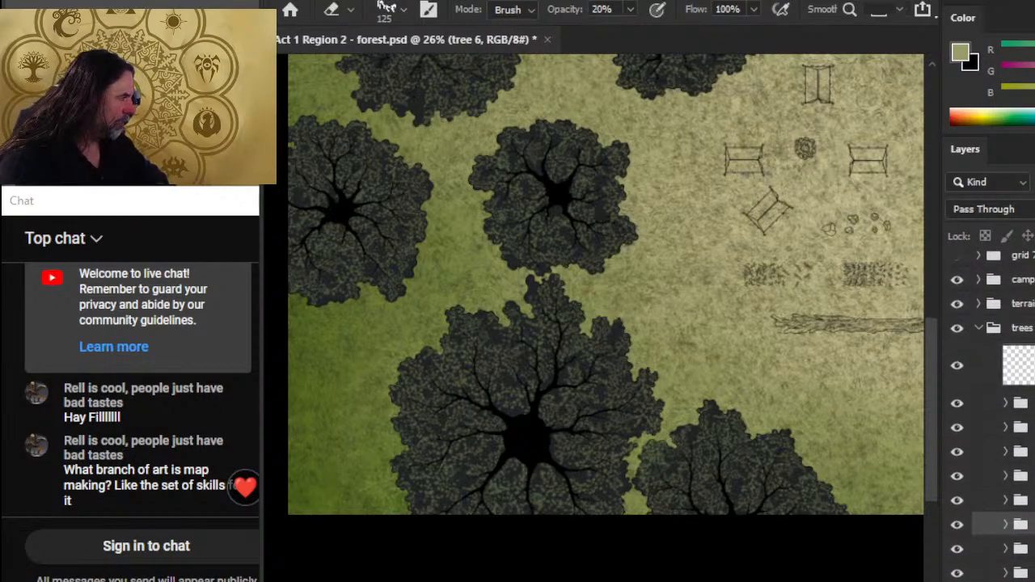
Step: Paint pale olive highlight foliage on Layer 83 with the 150-size leaf brush over the two large adjoining crowns on the map's upper edge
drag(515, 248, 691, 556)
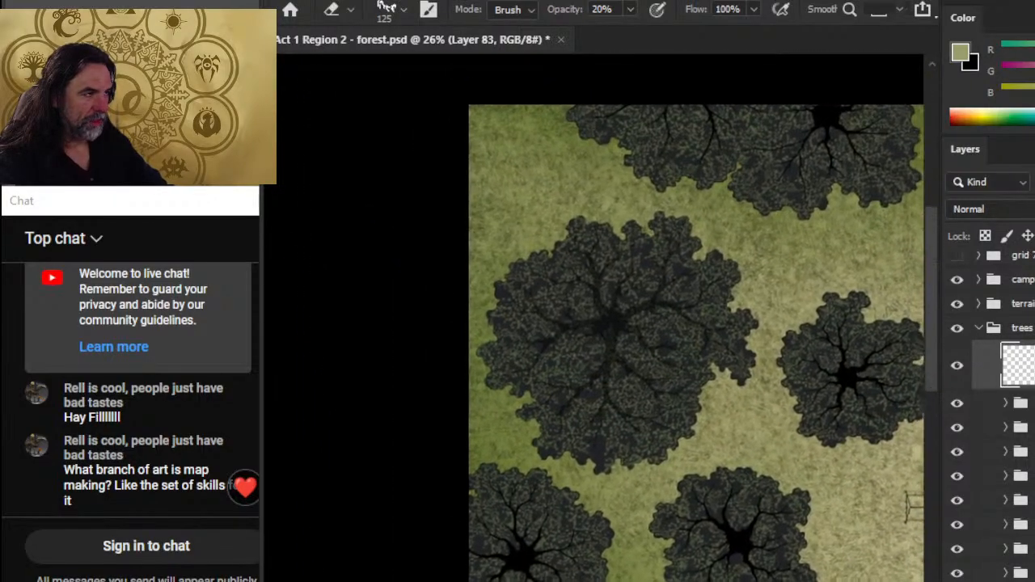
key(z)
mouse_move(626, 224)
mouse_down()
mouse_move(665, 266)
mouse_move(693, 326)
mouse_move(709, 316)
mouse_move(626, 369)
mouse_up()
key(b)
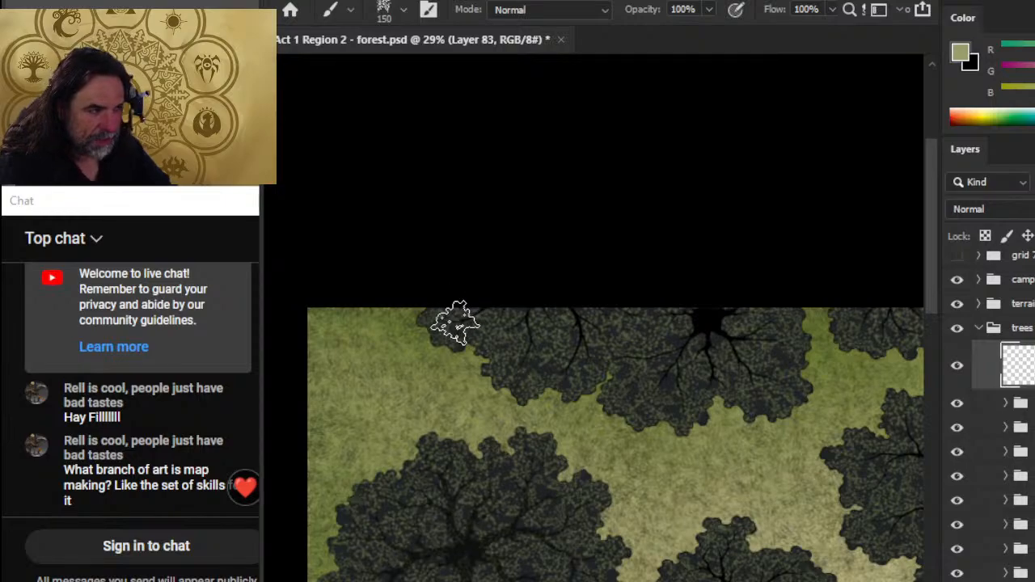
click(453, 322)
click(477, 333)
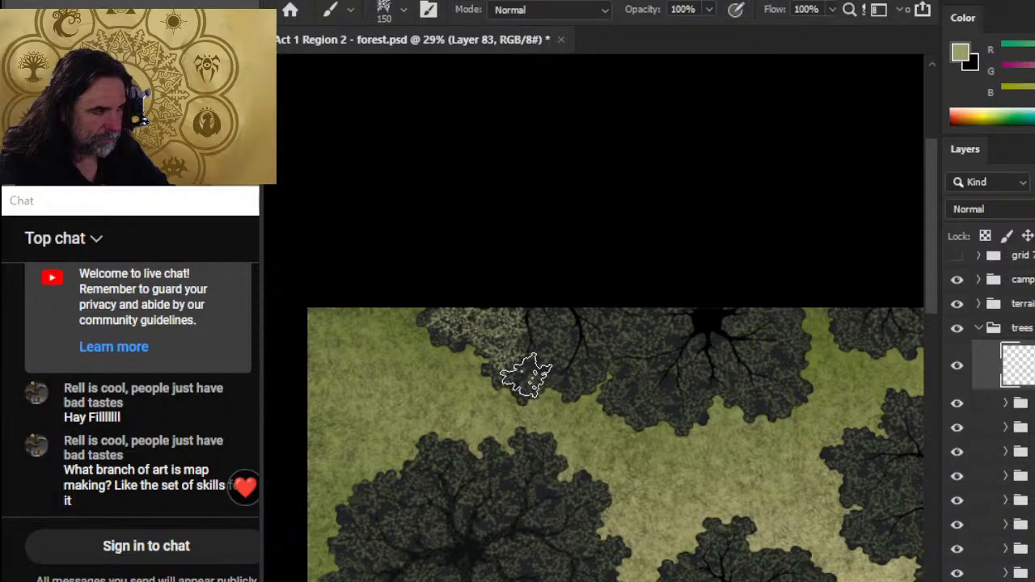
click(526, 372)
click(553, 323)
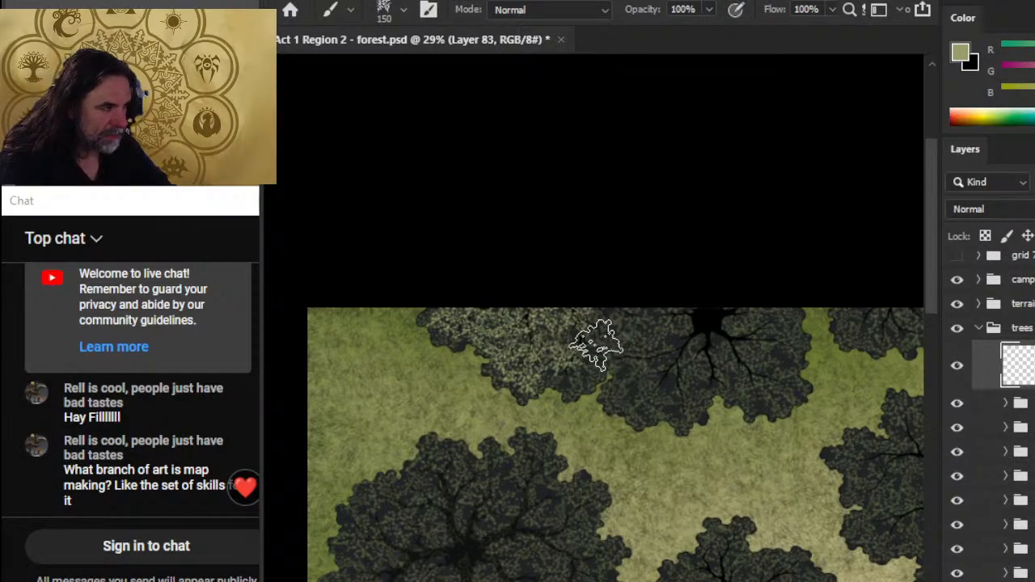
click(620, 319)
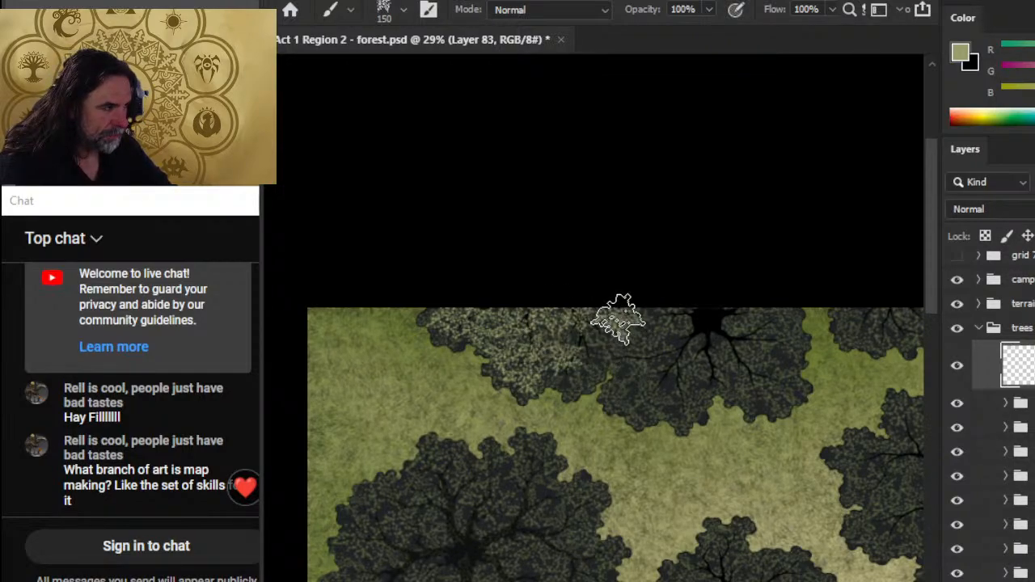
click(687, 314)
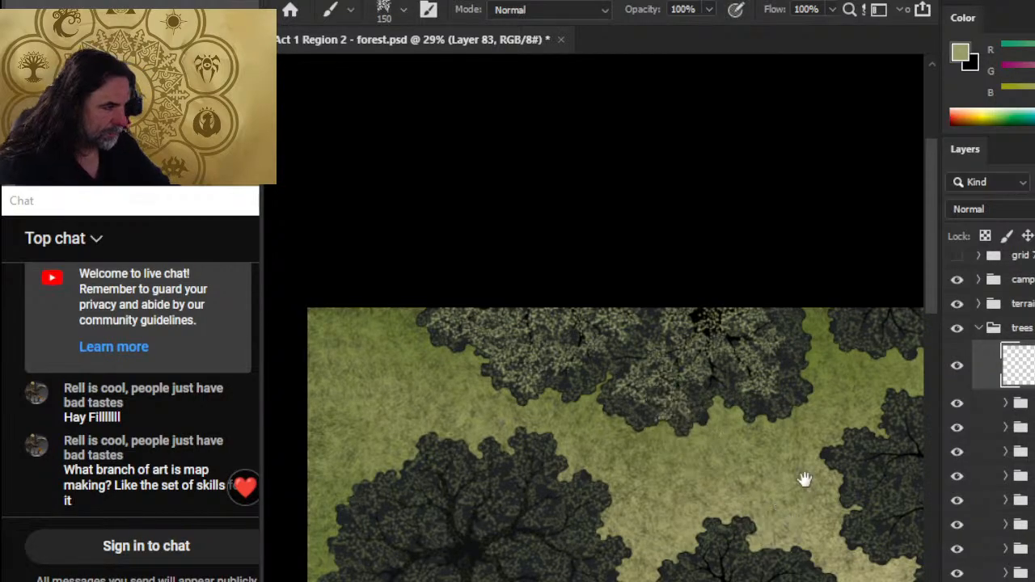
Step: Paint highlight foliage over the remaining upper-edge crowns and the tree cluster in the map's upper-right corner, keeping the outer rims dark
drag(803, 478, 574, 431)
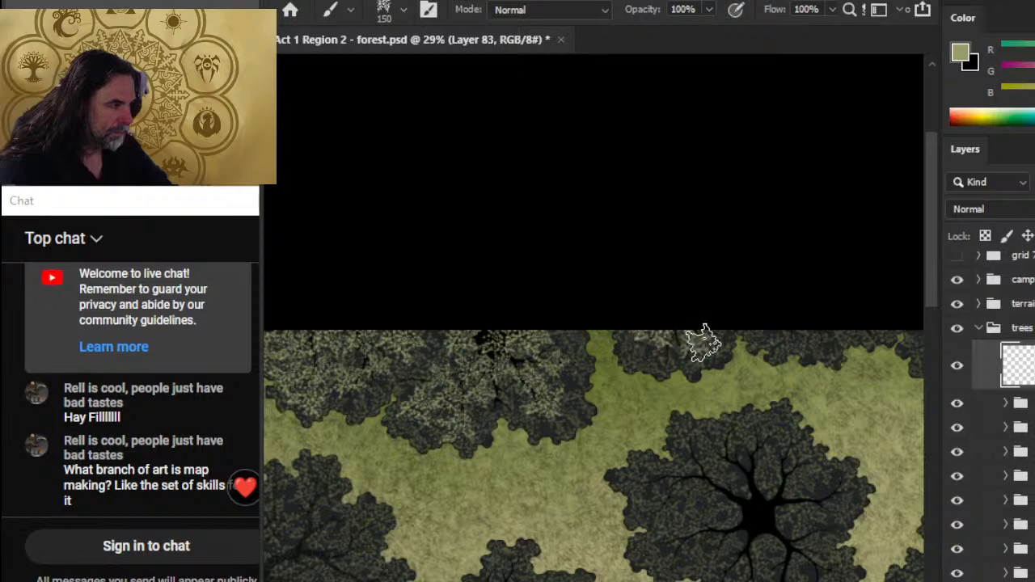
drag(688, 369, 526, 423)
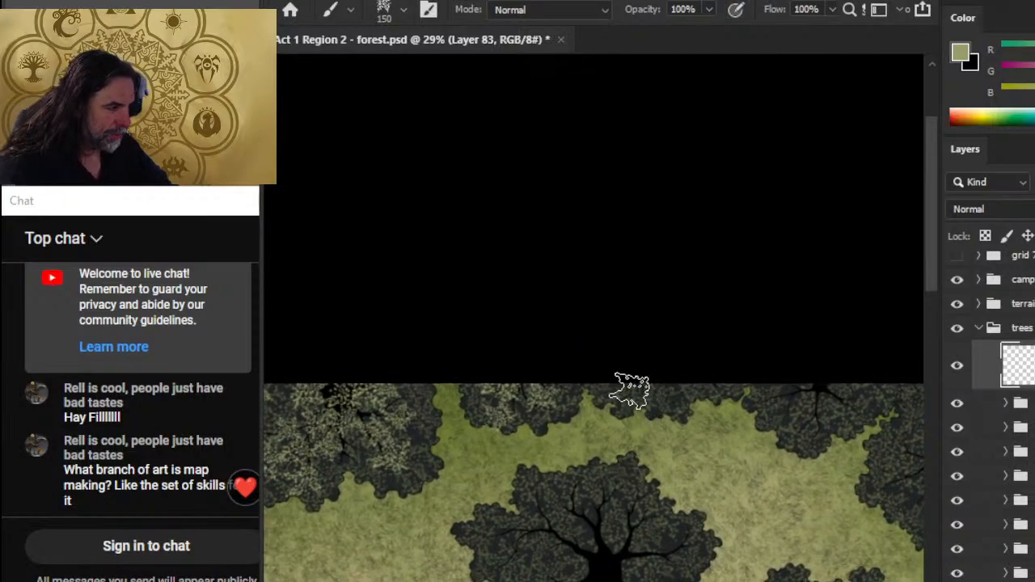
drag(712, 374, 638, 396)
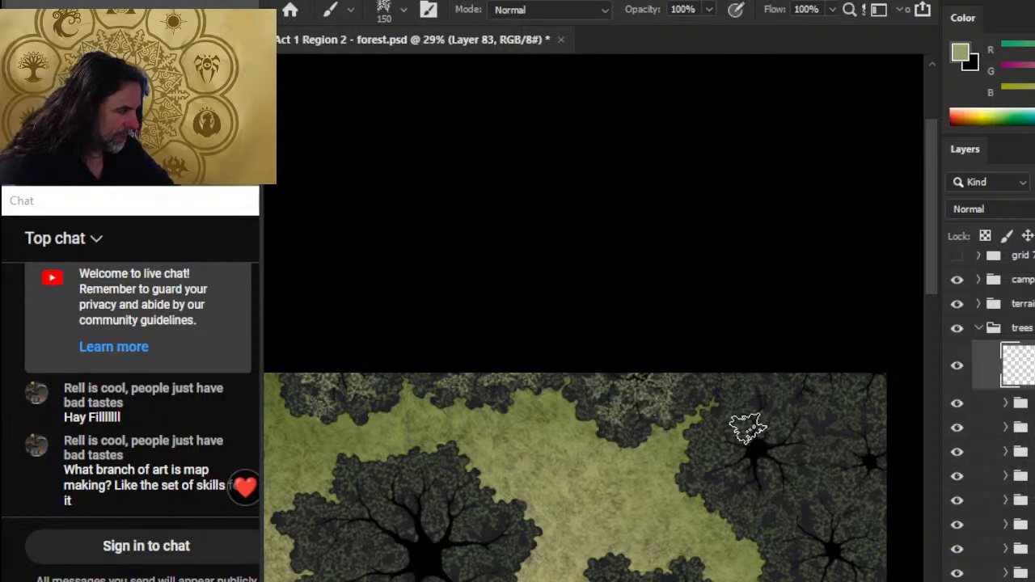
key(bracketleft)
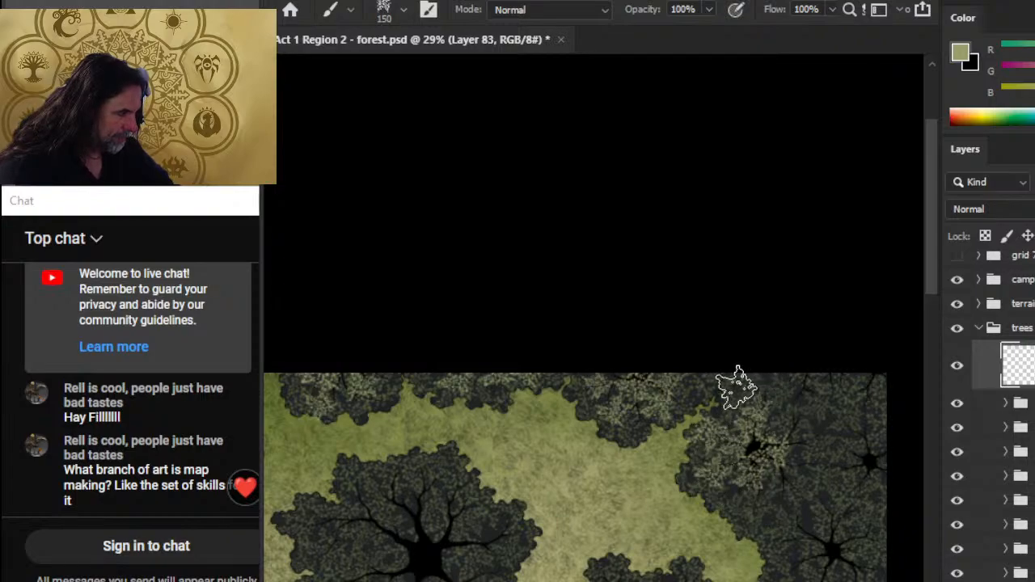
drag(737, 394, 797, 423)
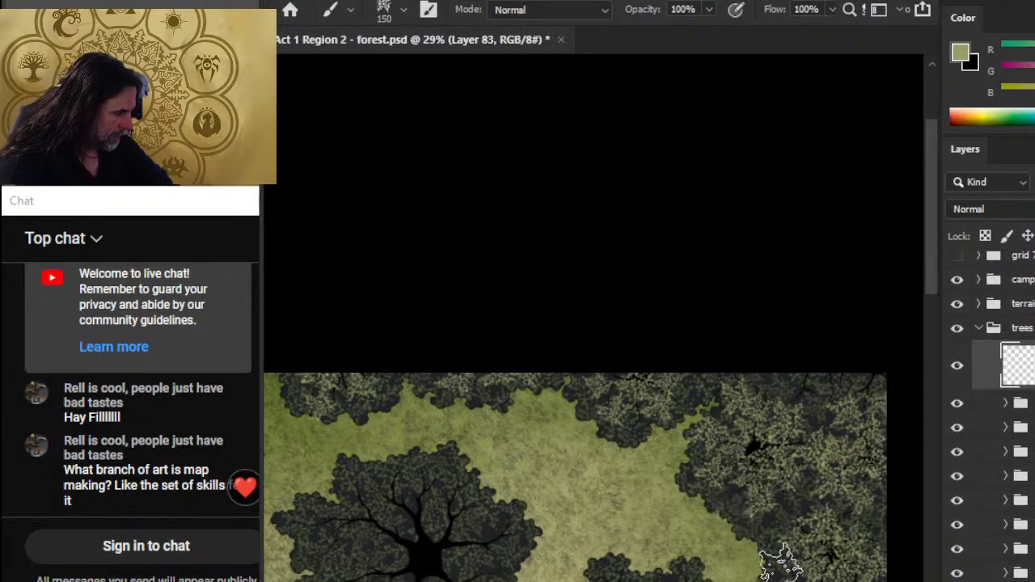
Step: Add highlight foliage to the isolated smaller tree below the upper-right cluster and to the large tree on its left
scroll(734, 410, down, 5)
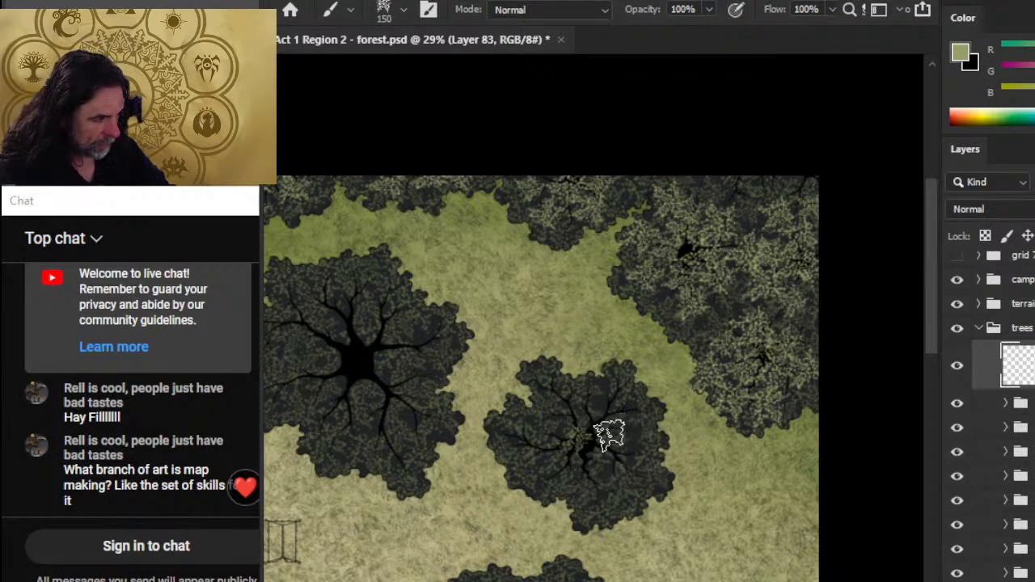
mouse_move(582, 408)
mouse_down()
mouse_move(543, 449)
mouse_move(554, 388)
mouse_move(645, 415)
mouse_move(599, 391)
mouse_move(654, 436)
mouse_move(641, 429)
mouse_move(660, 490)
mouse_move(629, 469)
mouse_move(592, 474)
mouse_move(599, 466)
mouse_move(605, 509)
mouse_move(510, 448)
mouse_move(512, 434)
mouse_move(551, 501)
mouse_move(561, 532)
mouse_move(545, 537)
mouse_move(589, 485)
mouse_move(575, 490)
mouse_move(621, 497)
mouse_up()
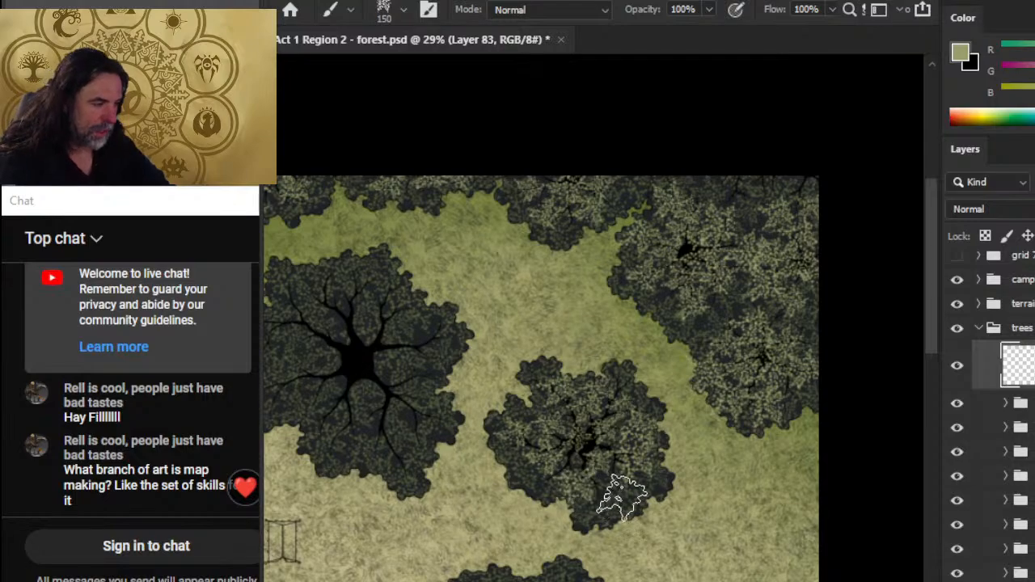
drag(506, 518, 714, 521)
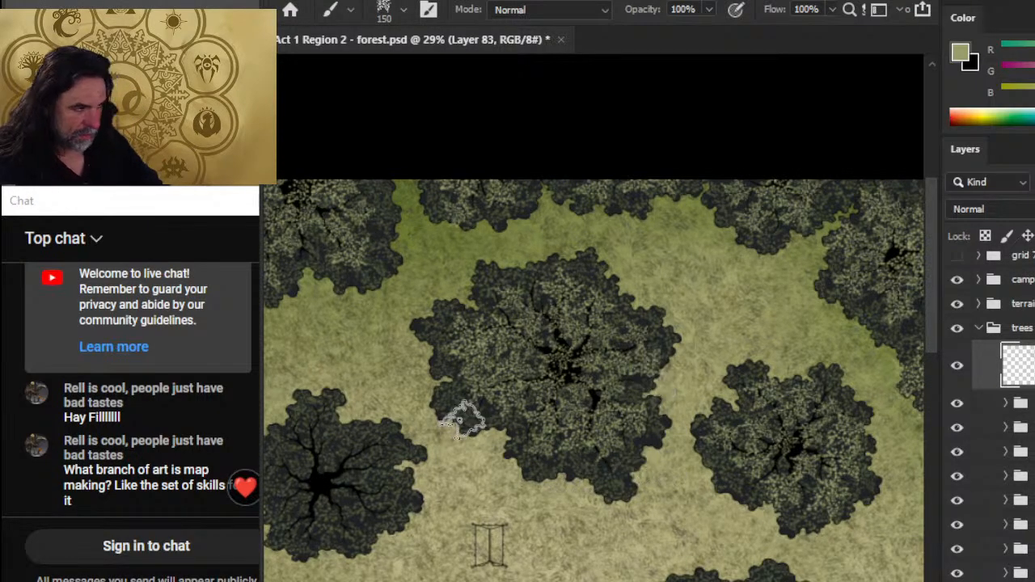
Step: Paint highlight foliage over the large tree on the map's right side, east of the camp sketches, leaving its rim dark
scroll(513, 439, down, 5)
scroll(513, 439, right, 2)
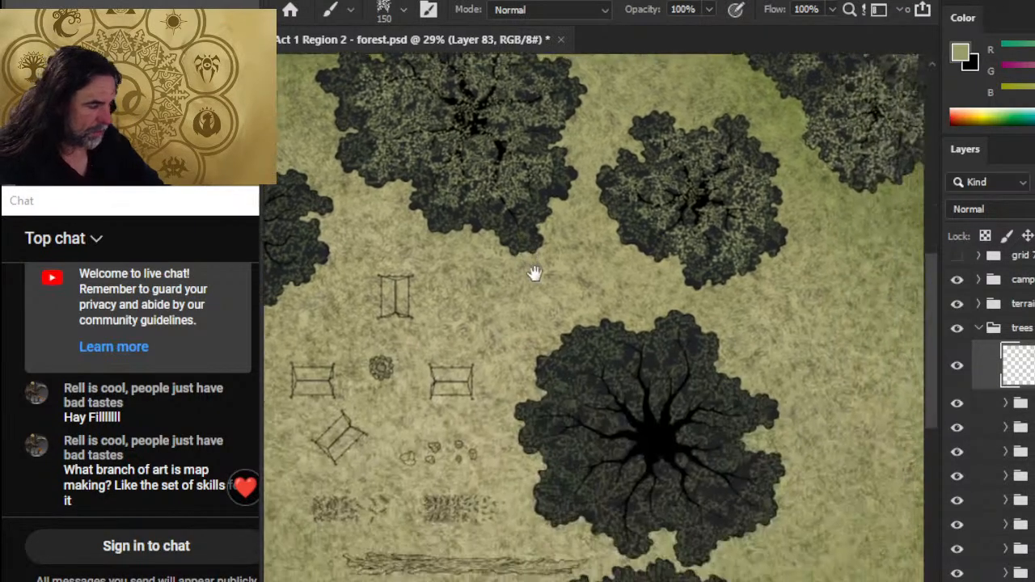
click(651, 412)
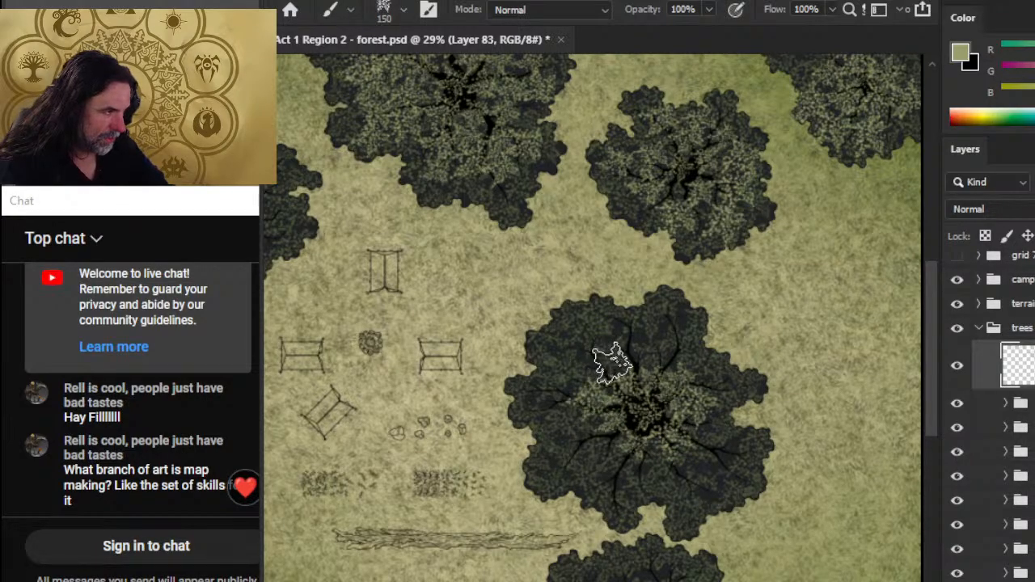
mouse_move(612, 364)
mouse_down()
mouse_move(651, 329)
mouse_move(673, 375)
mouse_move(707, 394)
mouse_move(708, 364)
mouse_up()
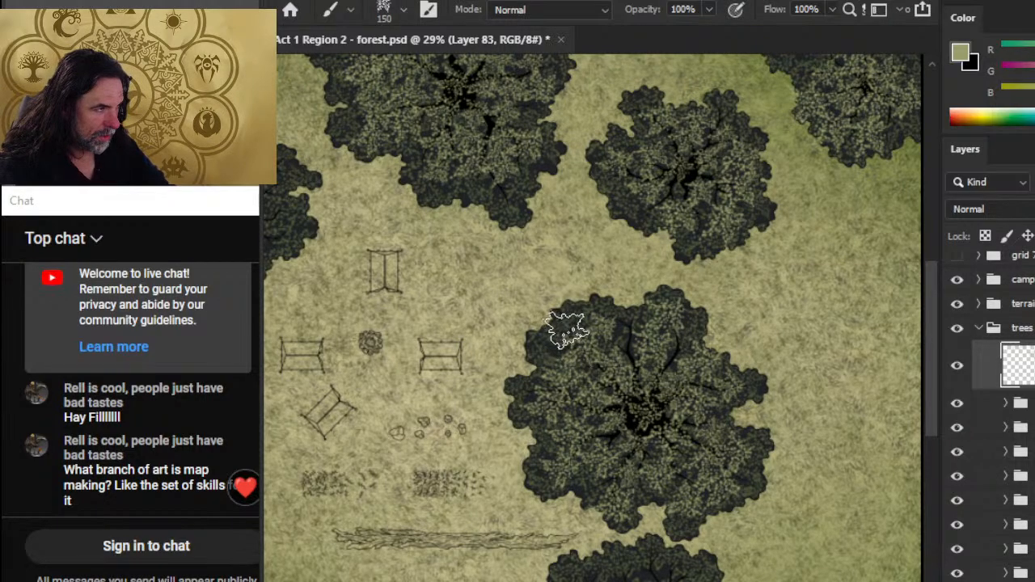
Step: Paint highlight foliage over the tree in the map's lower-right area, working from the trunk outward
scroll(596, 223, down, 5)
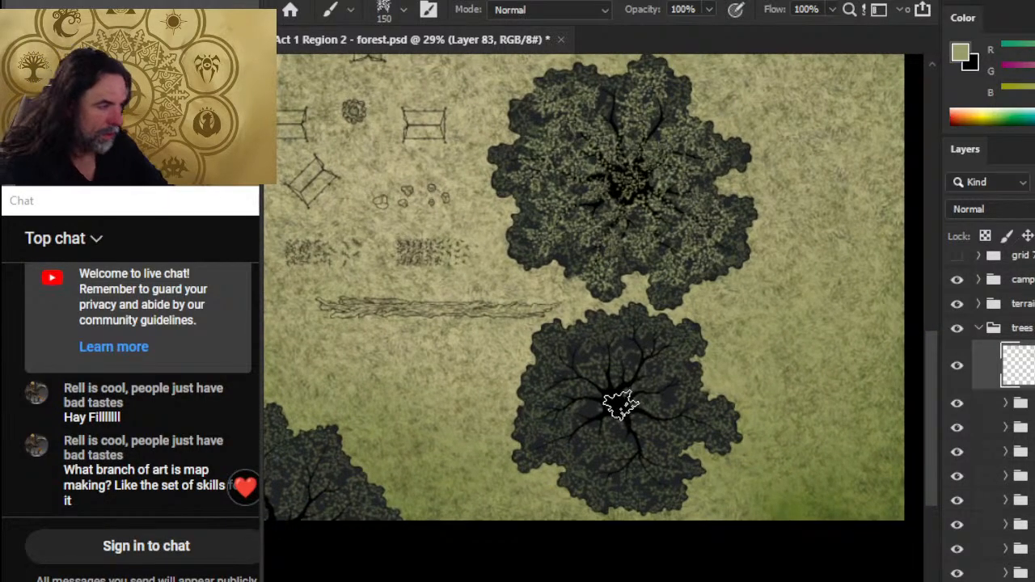
mouse_move(620, 405)
mouse_down()
mouse_move(620, 378)
mouse_move(632, 391)
mouse_move(660, 390)
mouse_move(656, 397)
mouse_move(645, 351)
mouse_move(640, 372)
mouse_move(587, 342)
mouse_move(594, 367)
mouse_move(604, 353)
mouse_move(638, 361)
mouse_up()
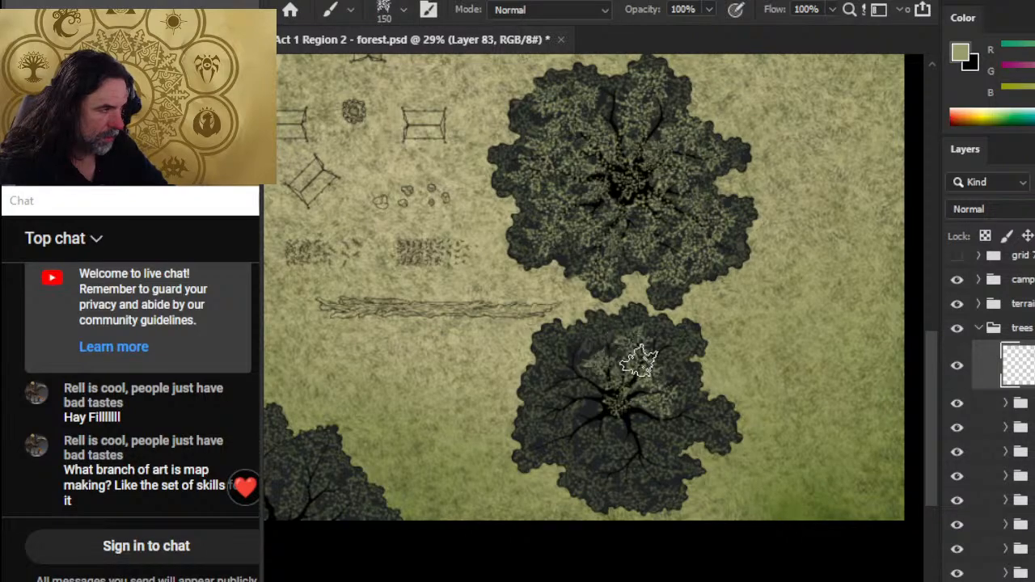
mouse_move(586, 333)
mouse_down()
mouse_move(565, 371)
mouse_move(605, 455)
mouse_move(634, 430)
mouse_move(685, 467)
mouse_move(613, 461)
mouse_move(615, 447)
mouse_move(634, 469)
mouse_up()
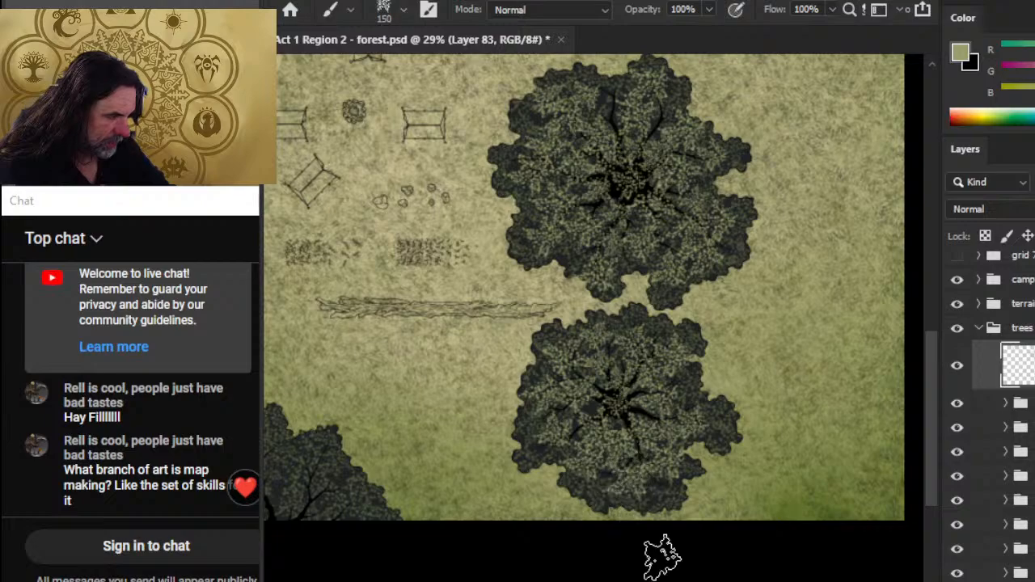
Step: Paint highlight foliage over the smaller tree west of the camp, just above the large lower-edge tree
mouse_move(556, 478)
mouse_down()
mouse_move(711, 311)
mouse_move(701, 318)
mouse_up()
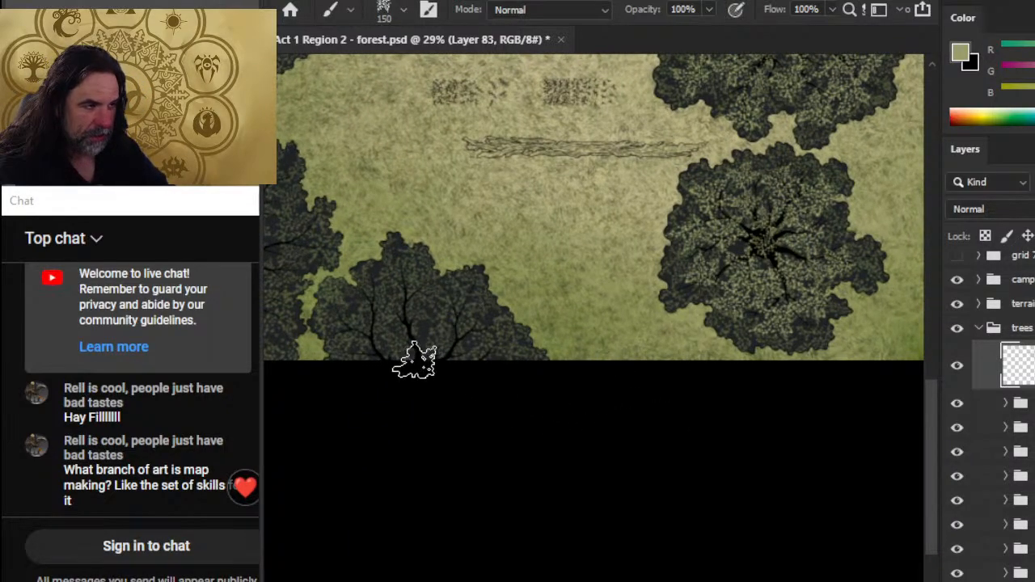
key(ctrl)
drag(526, 449, 809, 492)
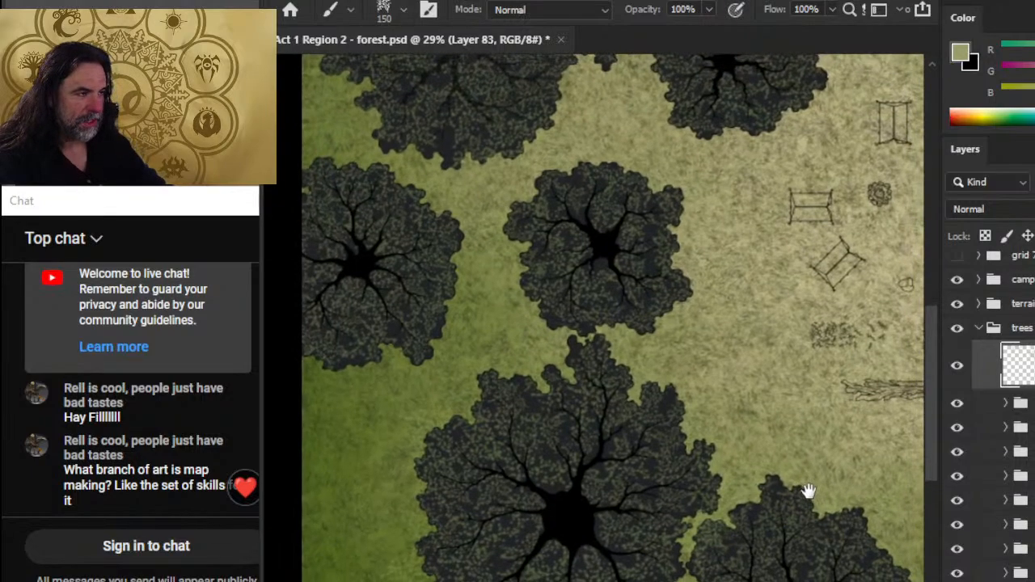
mouse_move(555, 275)
mouse_down()
mouse_move(565, 126)
mouse_move(589, 404)
mouse_move(600, 409)
mouse_up()
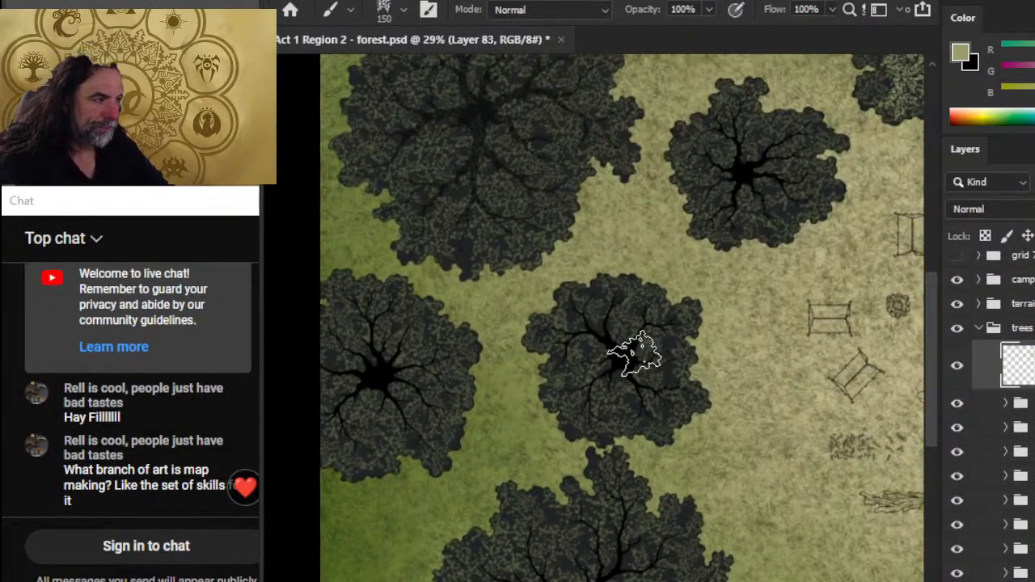
mouse_move(598, 319)
mouse_down()
mouse_move(563, 388)
mouse_move(577, 357)
mouse_move(581, 384)
mouse_move(602, 396)
mouse_move(620, 382)
mouse_move(639, 402)
mouse_move(658, 372)
mouse_move(663, 382)
mouse_move(663, 329)
mouse_move(649, 347)
mouse_move(657, 336)
mouse_move(628, 309)
mouse_move(636, 319)
mouse_move(578, 284)
mouse_move(589, 303)
mouse_move(643, 324)
mouse_move(634, 295)
mouse_move(624, 317)
mouse_move(552, 333)
mouse_move(560, 325)
mouse_move(619, 430)
mouse_move(552, 381)
mouse_move(551, 373)
mouse_move(600, 420)
mouse_move(584, 387)
mouse_move(621, 448)
mouse_move(599, 407)
mouse_move(627, 438)
mouse_move(638, 408)
mouse_move(649, 422)
mouse_move(675, 424)
mouse_move(670, 407)
mouse_move(667, 450)
mouse_move(662, 363)
mouse_move(673, 319)
mouse_up()
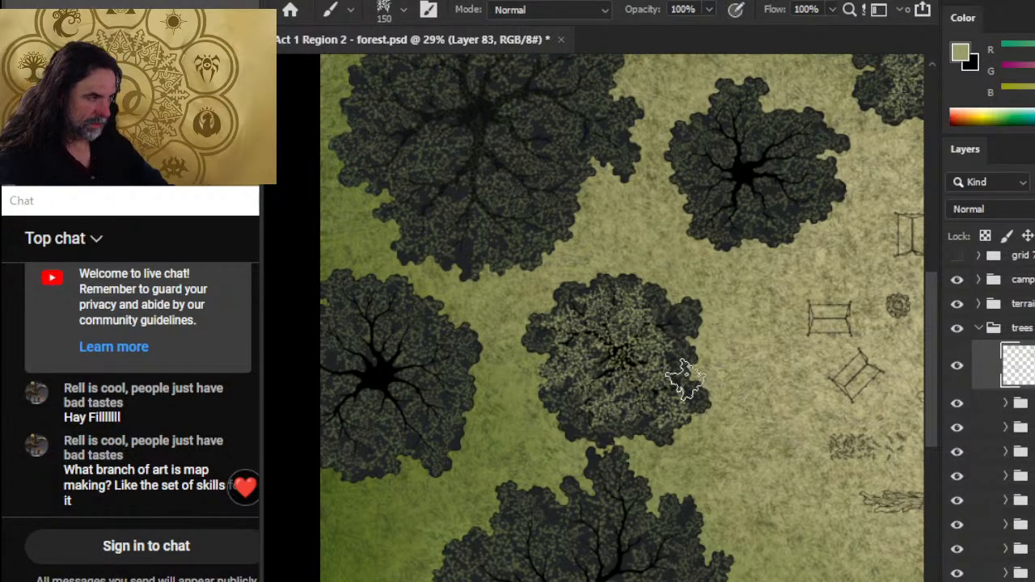
mouse_move(684, 378)
mouse_down()
mouse_move(577, 415)
mouse_move(608, 440)
mouse_up()
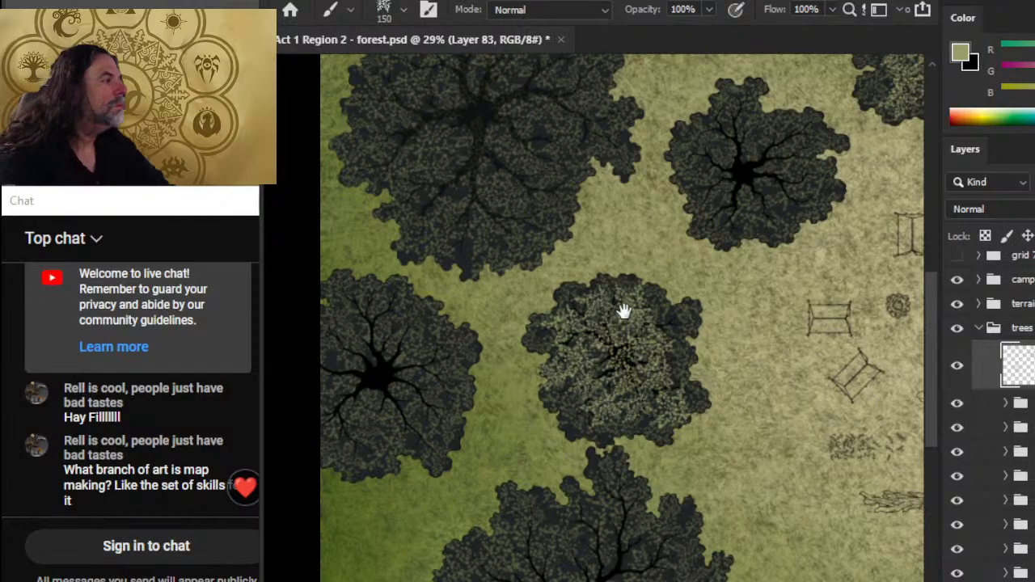
Step: Identify the left-edge tree's group by toggling group visibility, and move the tree 4 group right until its whole crown lies on the canvas
drag(624, 307, 517, 455)
drag(511, 518, 536, 561)
mouse_move(587, 540)
mouse_down()
mouse_move(770, 361)
mouse_move(706, 363)
mouse_move(636, 434)
mouse_up()
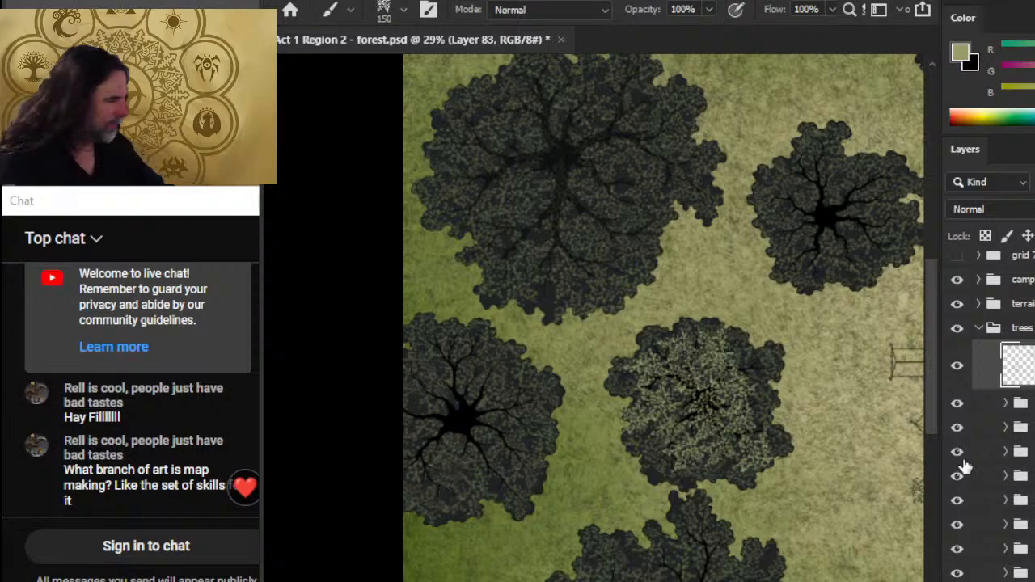
click(956, 426)
click(956, 429)
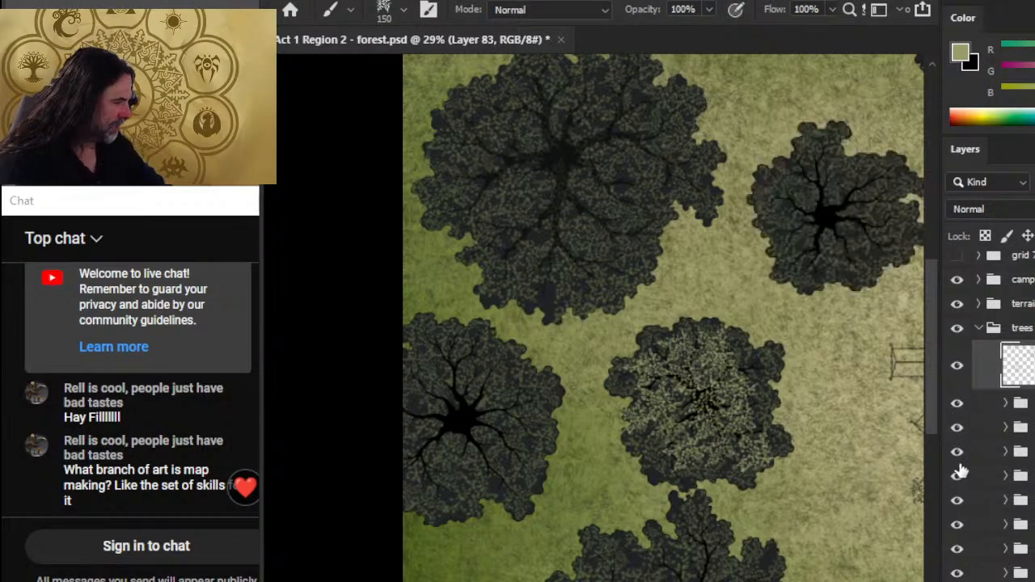
click(957, 475)
click(958, 476)
click(957, 475)
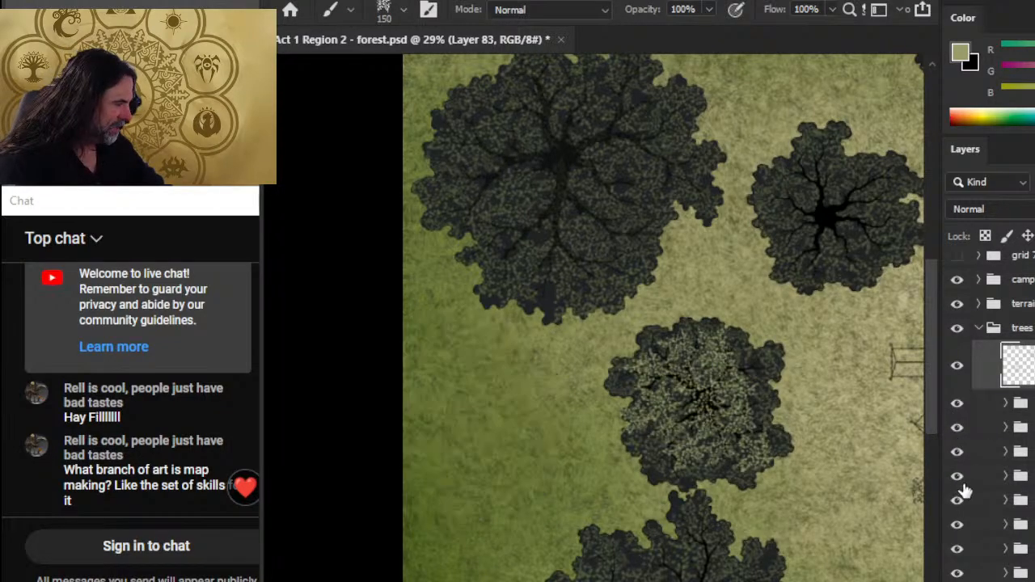
click(957, 475)
click(1014, 476)
key(v)
drag(588, 518, 657, 520)
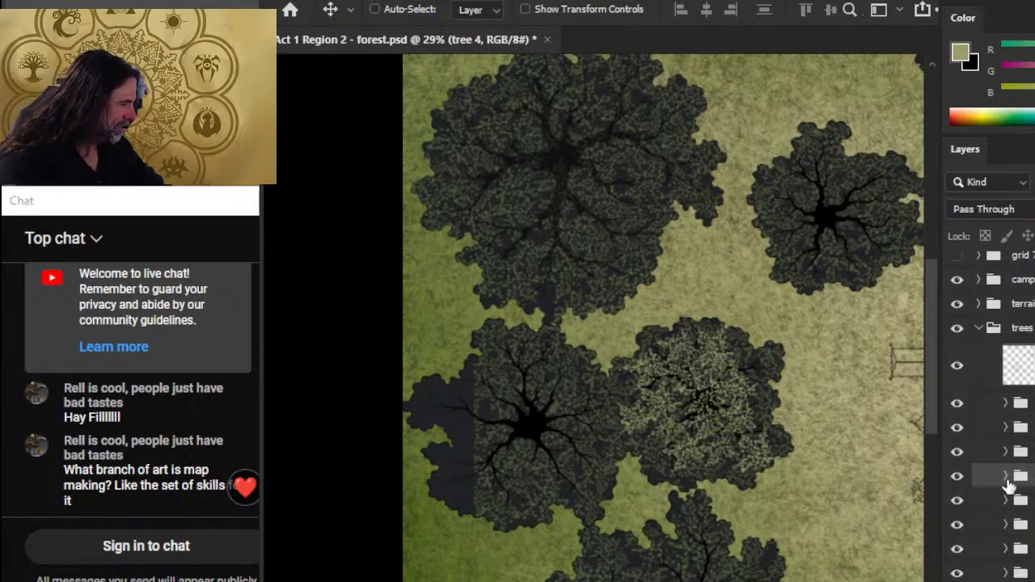
Step: Copy the western part of the tree 4 group's mid-green foliage to a new layer with a freehand Lasso selection
click(1005, 476)
scroll(1002, 405, down, 3)
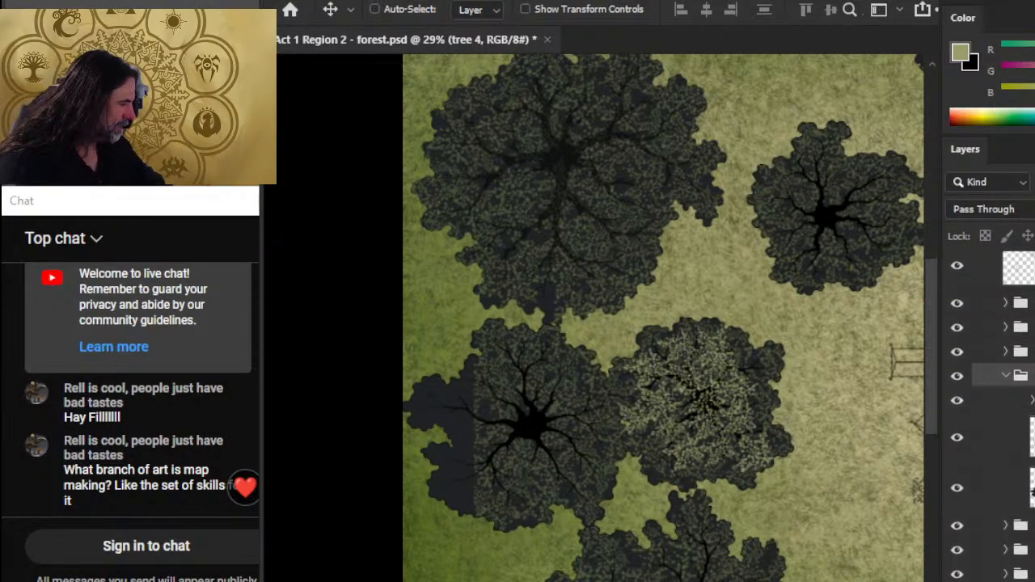
click(1002, 436)
key(l)
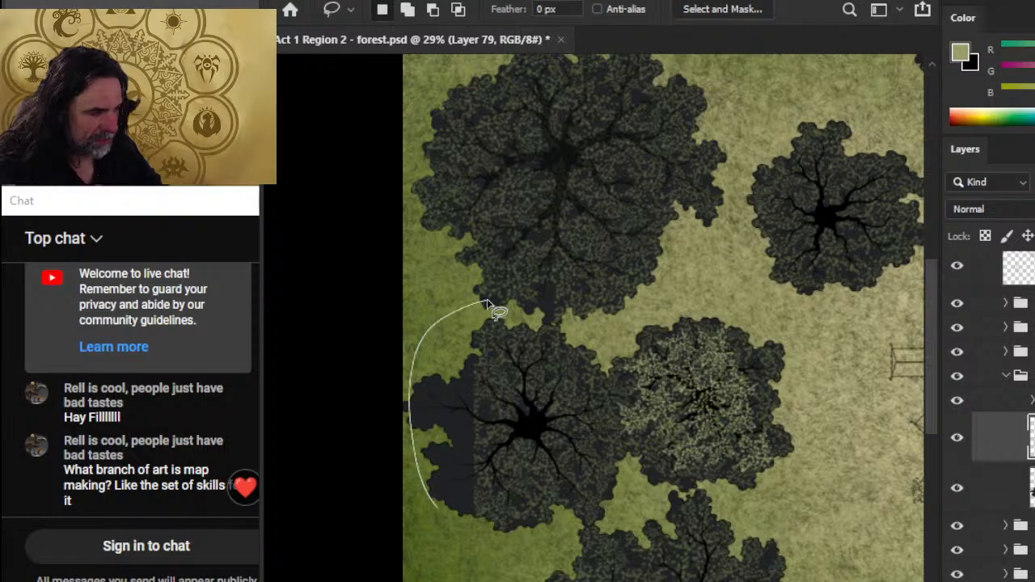
mouse_move(488, 304)
mouse_down()
mouse_move(516, 356)
mouse_move(523, 477)
mouse_up()
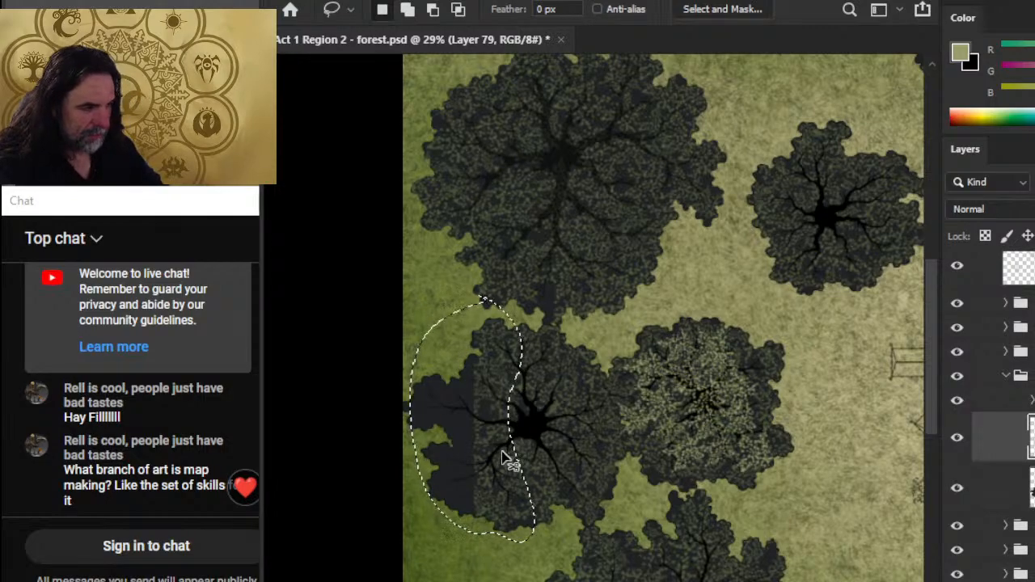
key(ctrl+j)
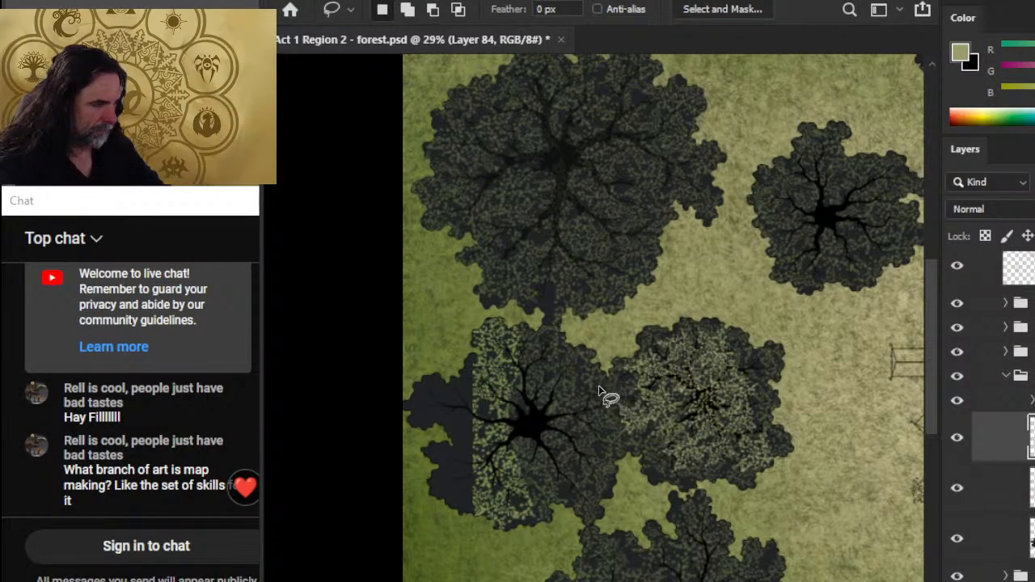
Step: Flip the copied foliage vertically and horizontally, and move it over the bare western edge of the tree 4 crown
right_click(570, 429)
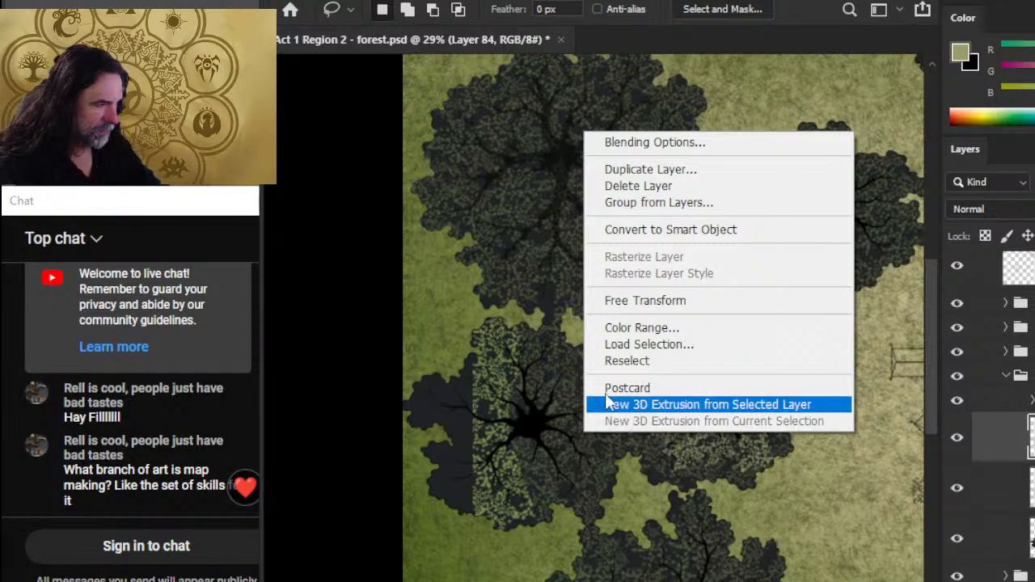
click(679, 303)
right_click(621, 325)
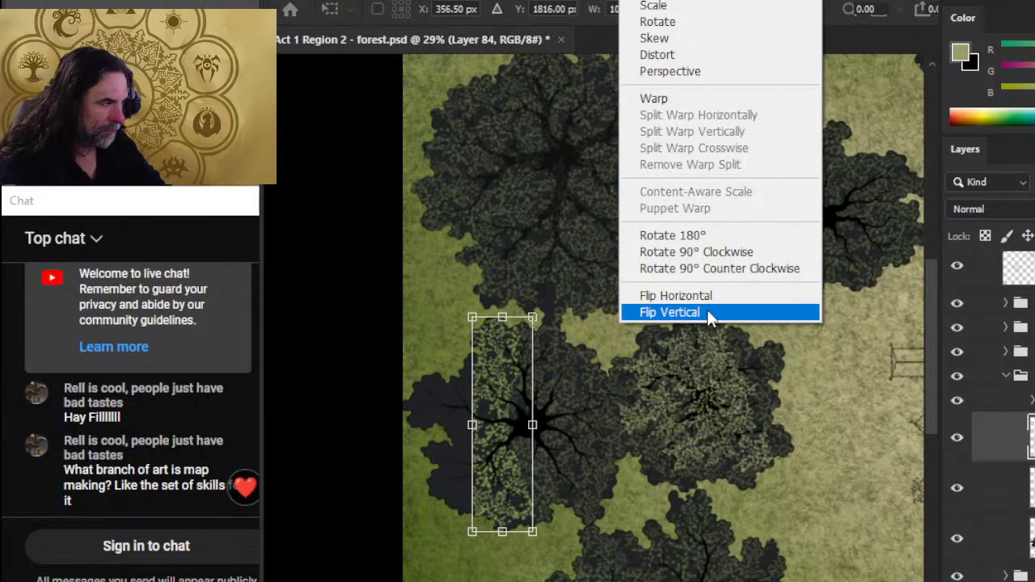
click(710, 312)
right_click(677, 350)
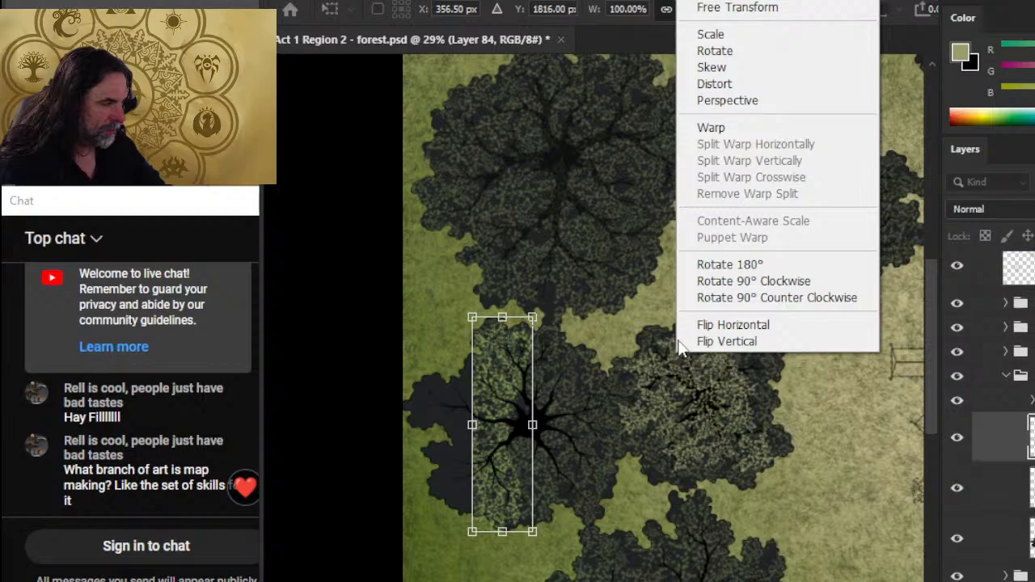
click(738, 327)
drag(516, 406, 440, 416)
key(Return)
Step: Cut the stray leaves northwest of the tree 4 crown to a new layer and move them over the crown's bare western tip
key(l)
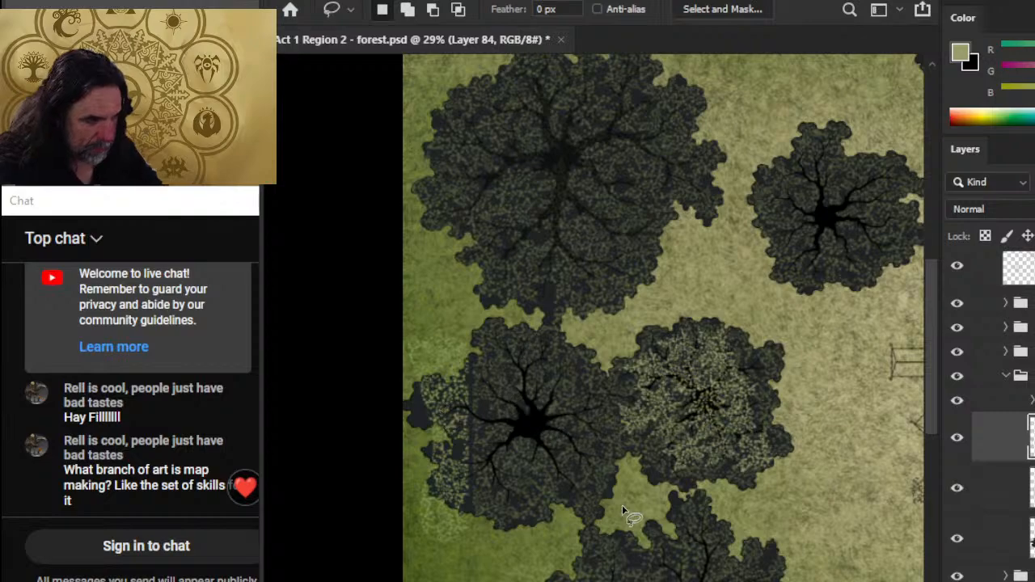
key(v)
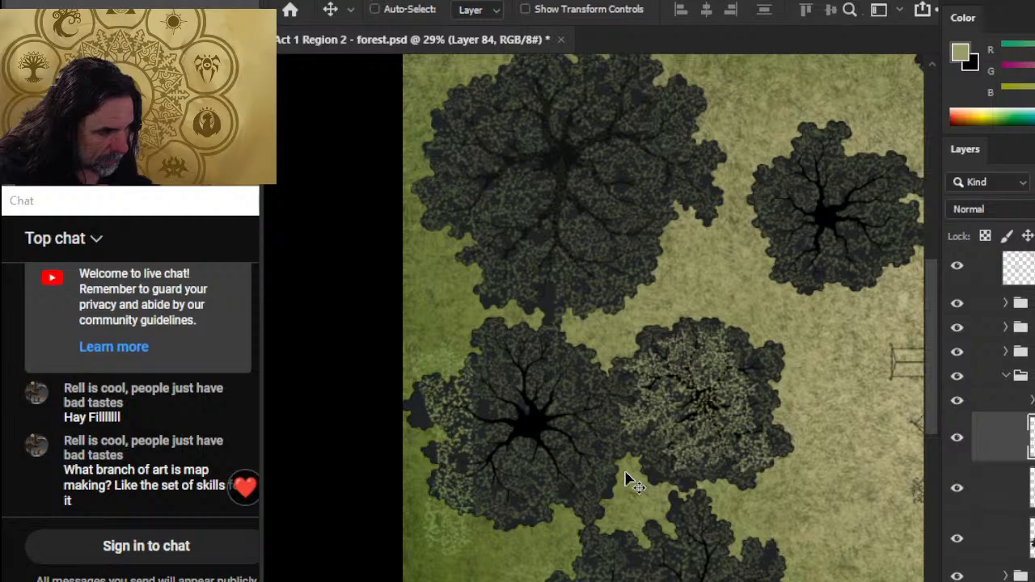
key(l)
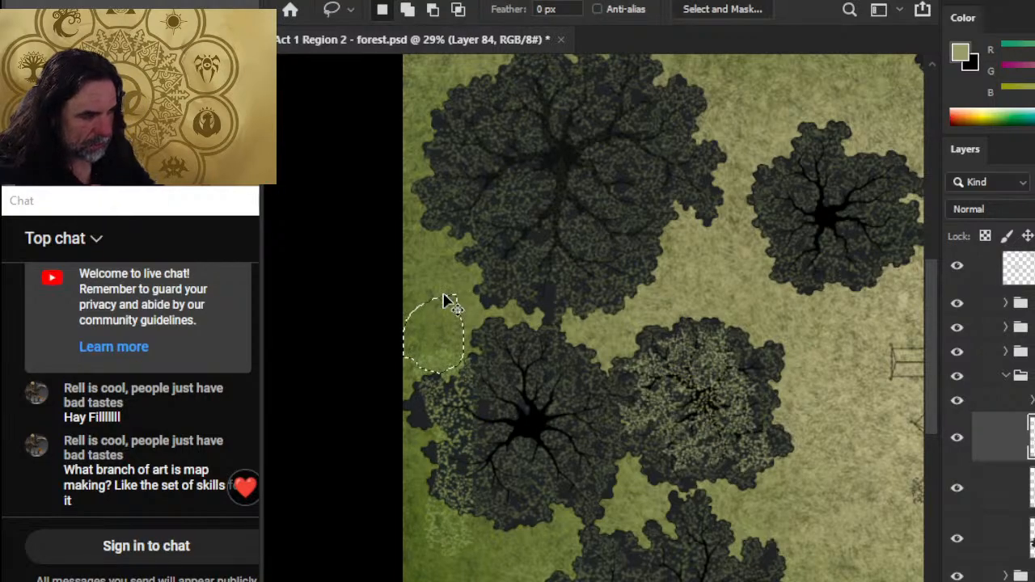
key(ctrl+shift+j)
key(v)
drag(554, 381, 540, 437)
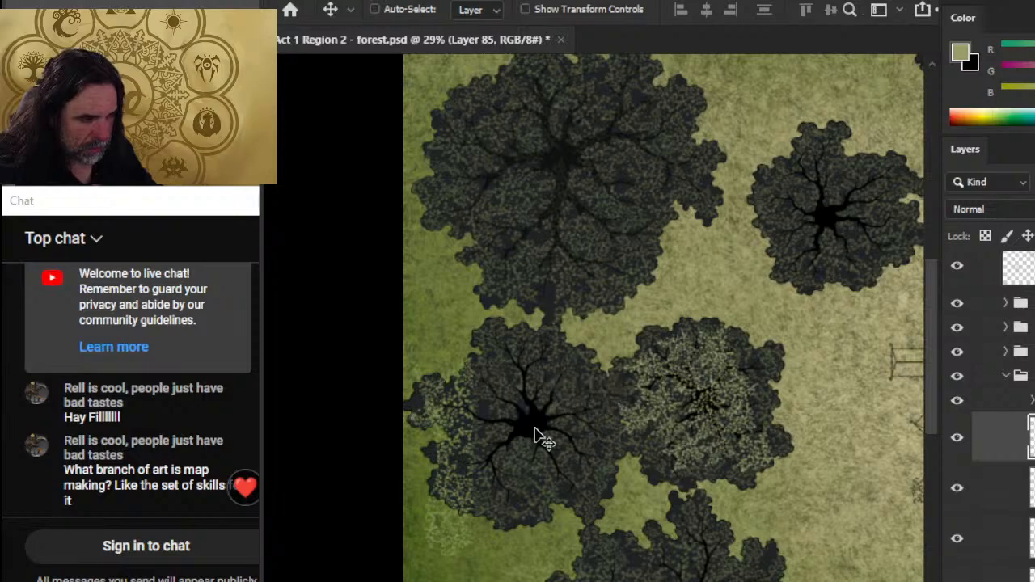
Step: Rotate the small leaf patch counterclockwise with Free Transform to fit the crown's western tip
key(l)
right_click(663, 408)
click(732, 266)
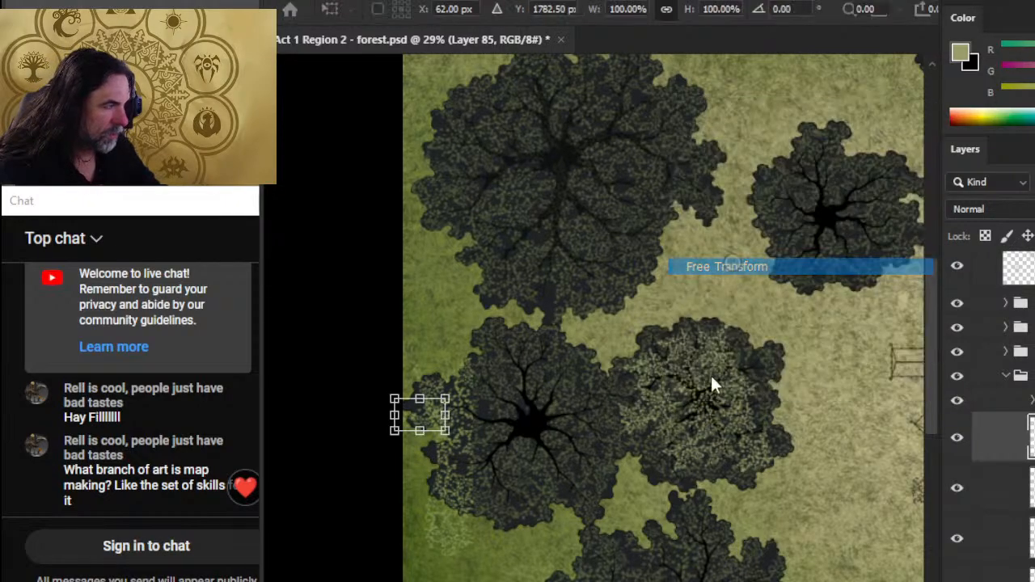
key(Return)
right_click(553, 408)
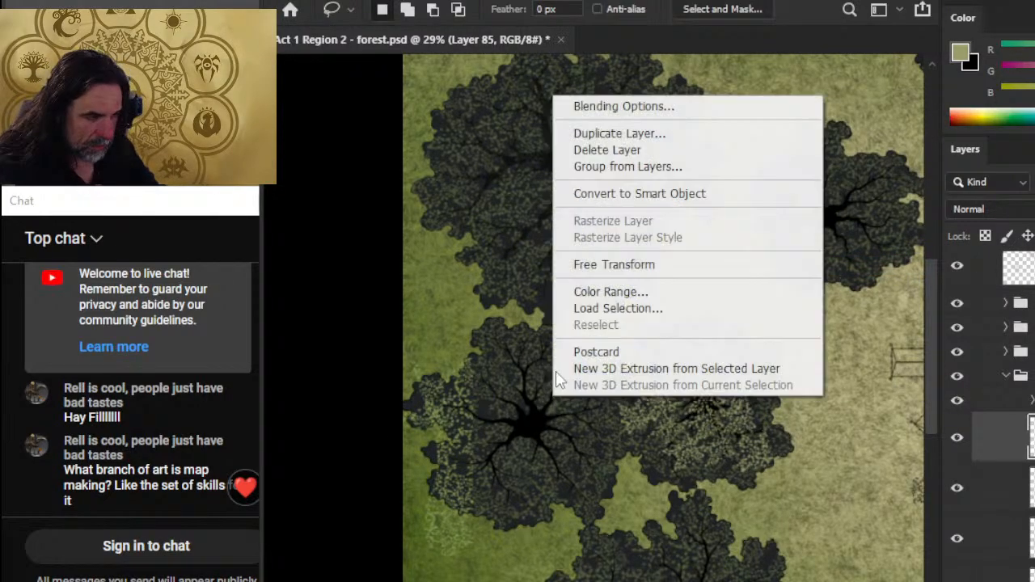
click(658, 268)
drag(531, 382, 486, 338)
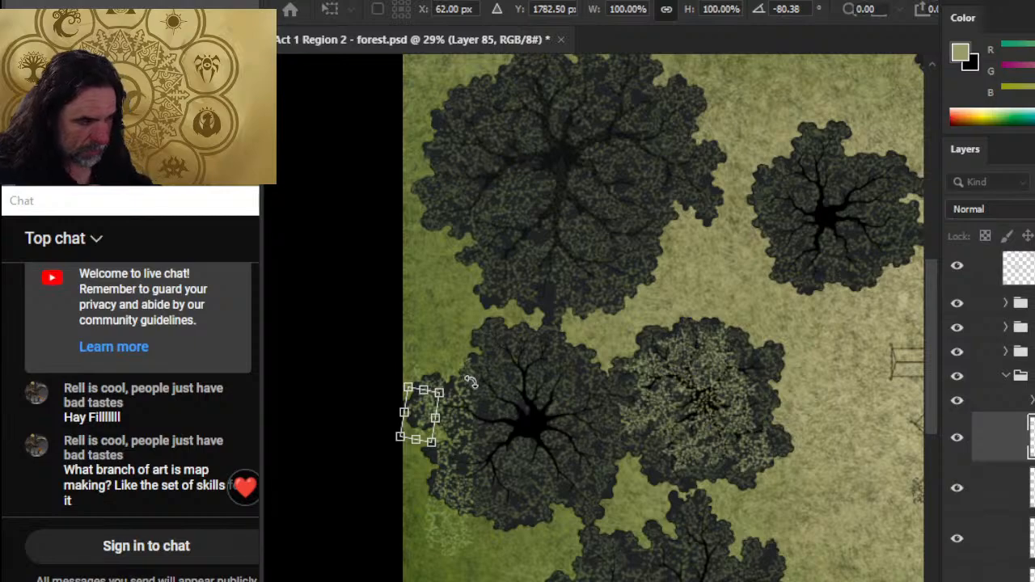
key(Return)
Step: Merge the two leaf patch layers with the mid-green foliage layer in the tree 4 group, and collapse the group
key(v)
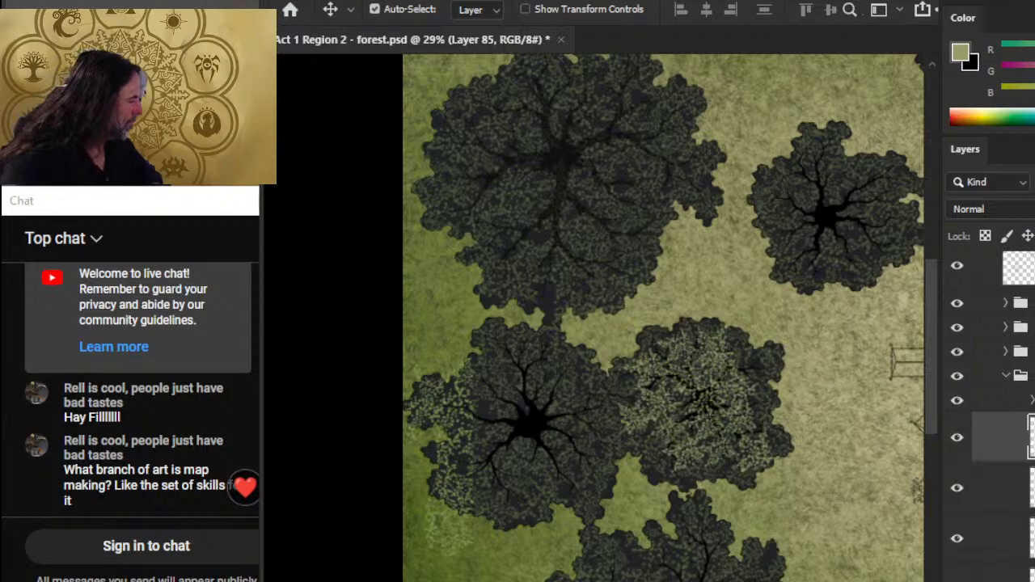
ctrl+click(995, 487)
key(Delete)
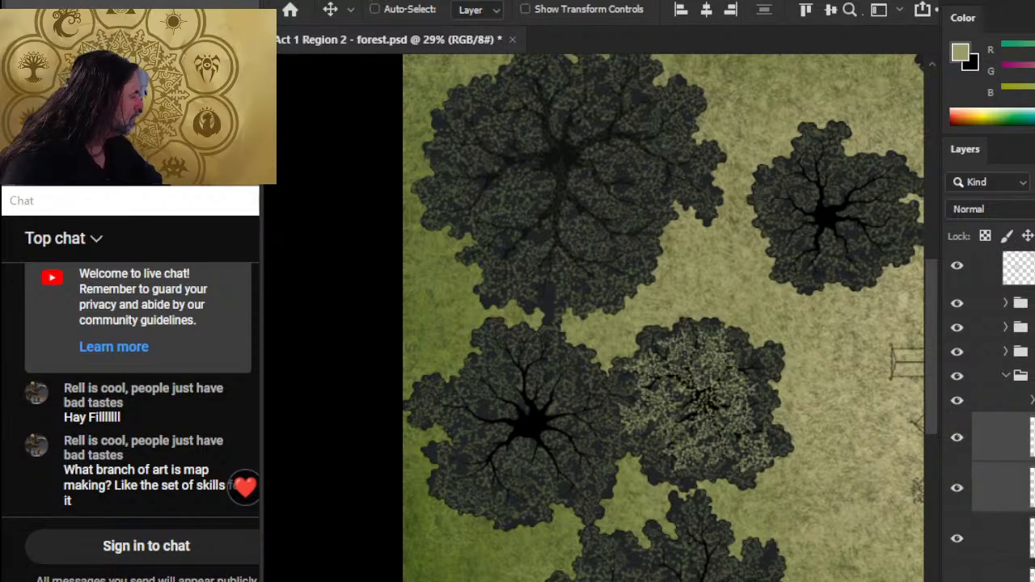
right_click(995, 488)
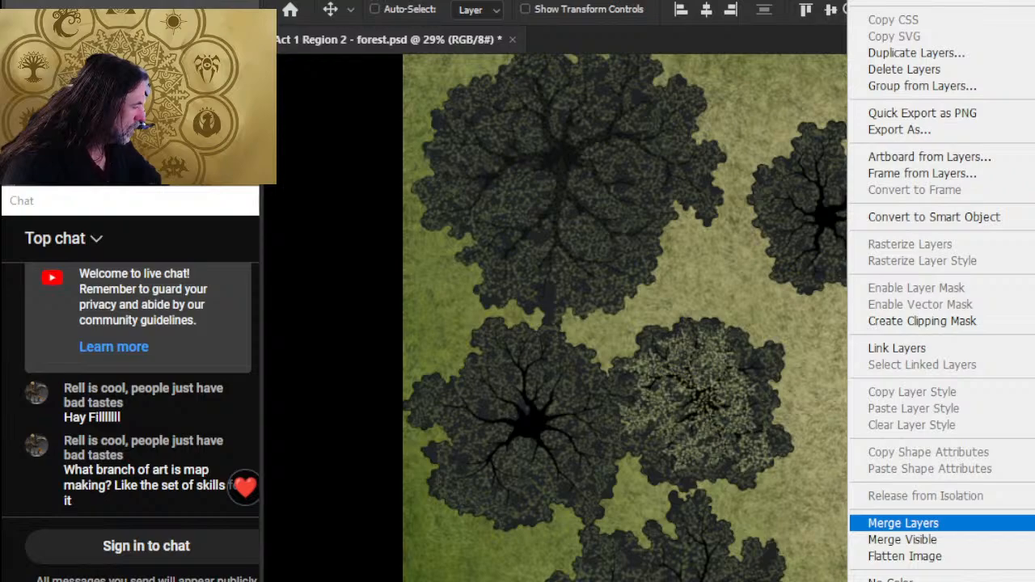
click(903, 523)
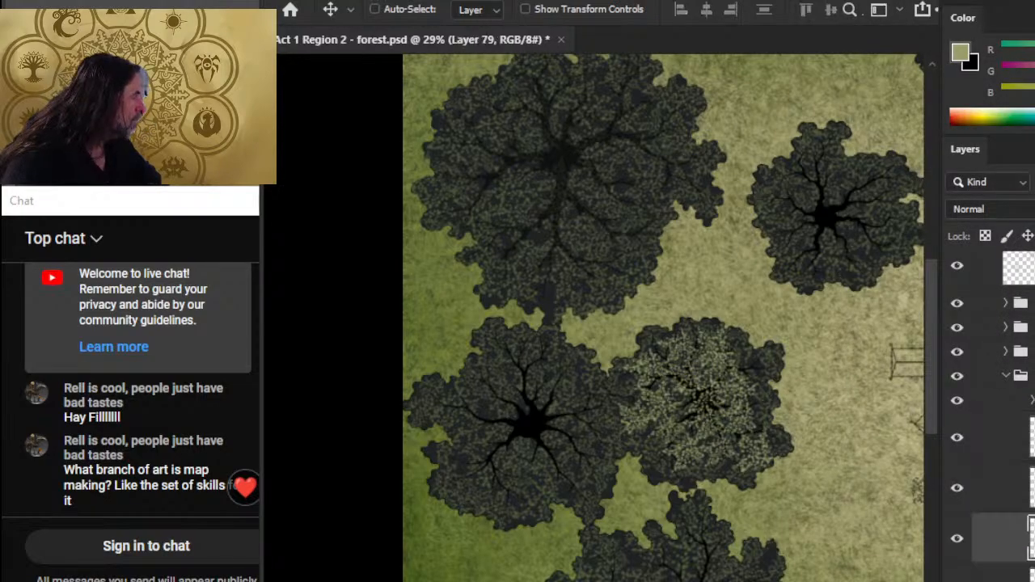
shift+click(1002, 437)
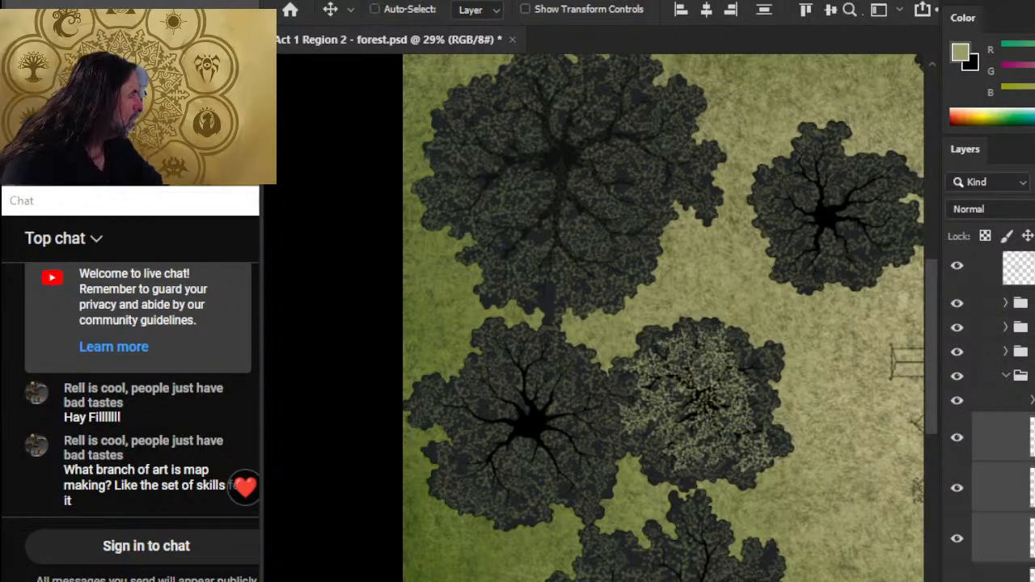
right_click(1019, 485)
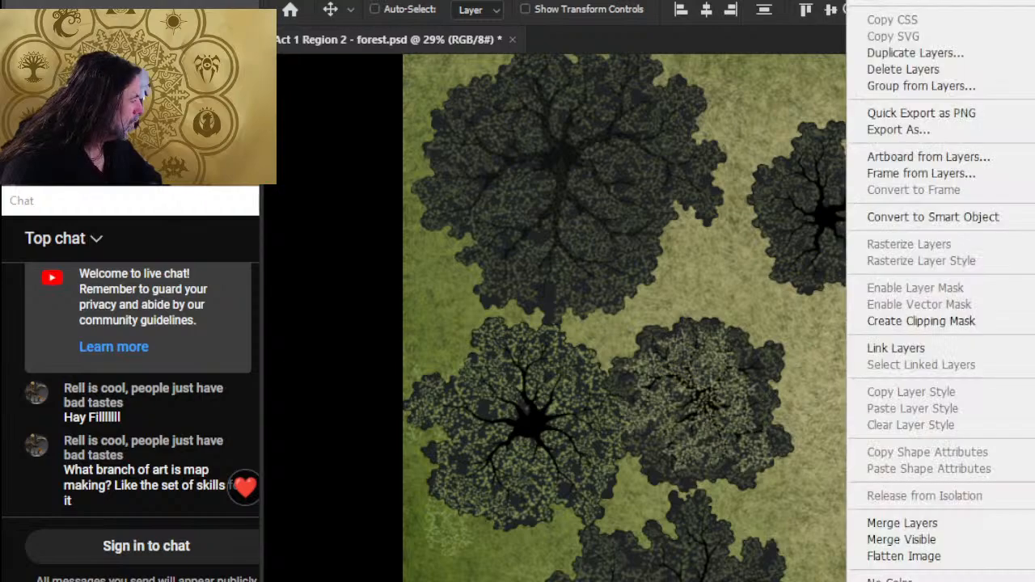
click(1029, 523)
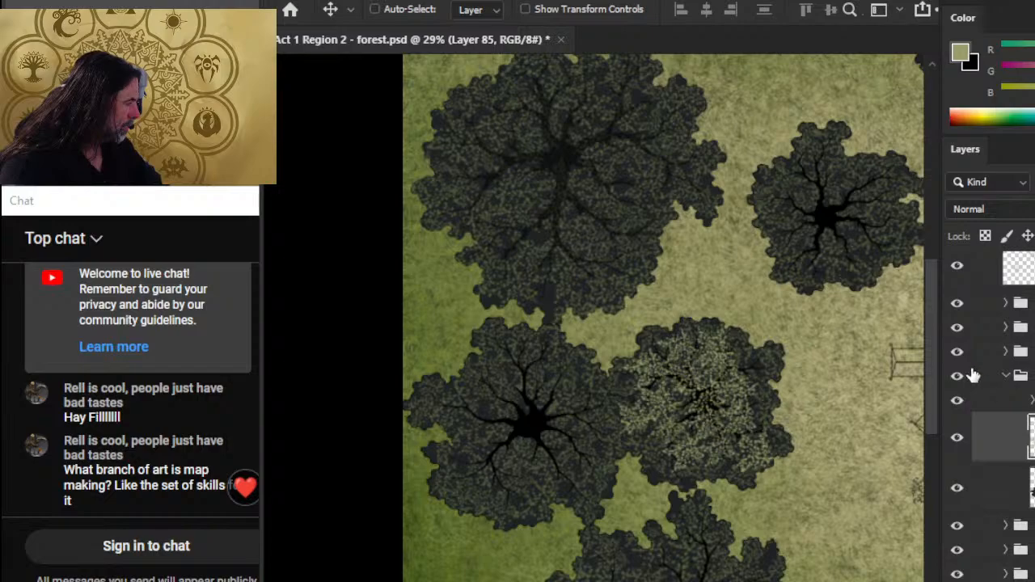
click(1006, 376)
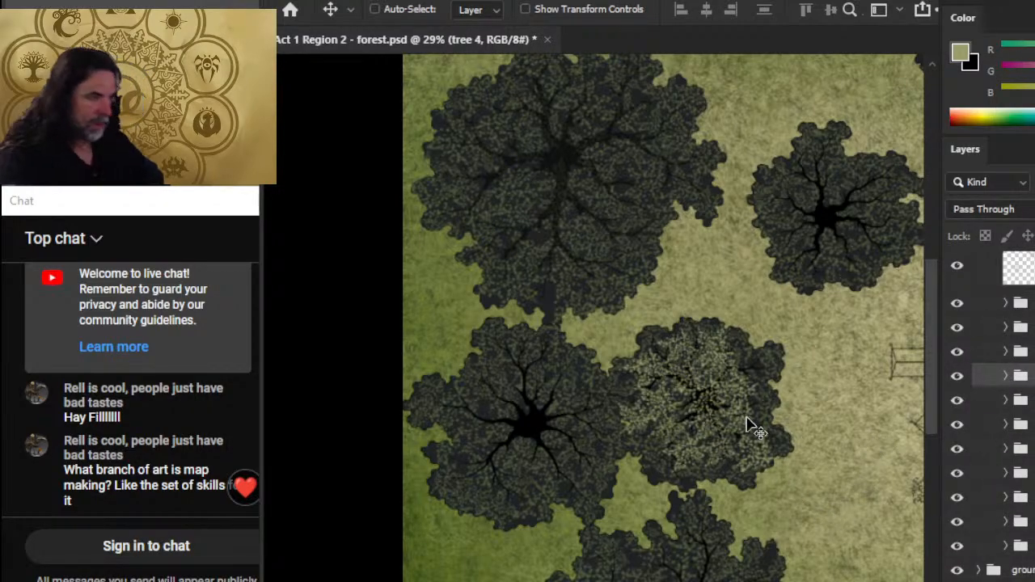
Step: Identify the group of the tree northwest of the camp by toggling group visibility, and examine the TREE 2 group's layers
mouse_move(748, 424)
mouse_down()
mouse_move(720, 393)
mouse_move(651, 443)
mouse_up()
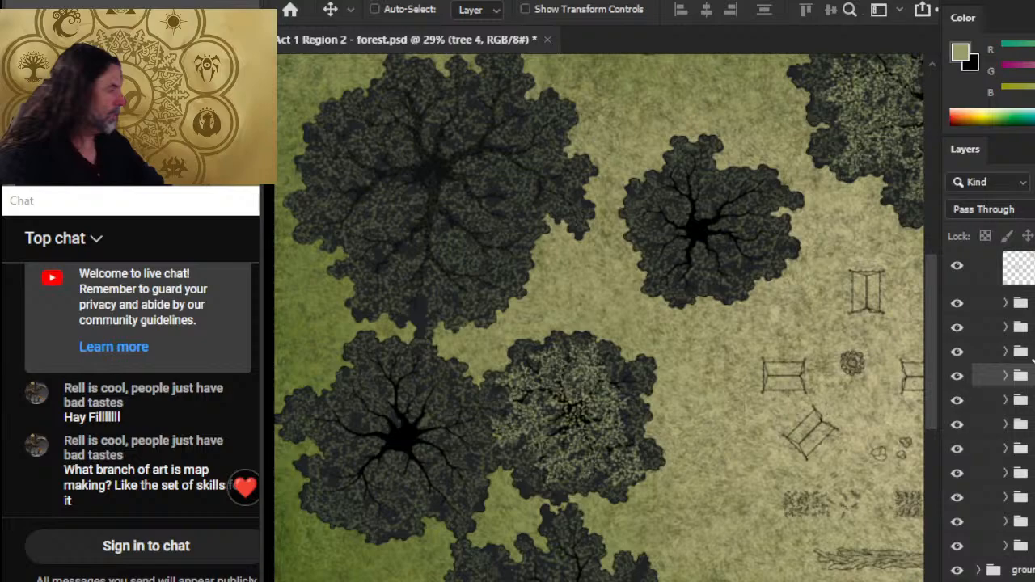
click(957, 352)
click(958, 352)
click(957, 327)
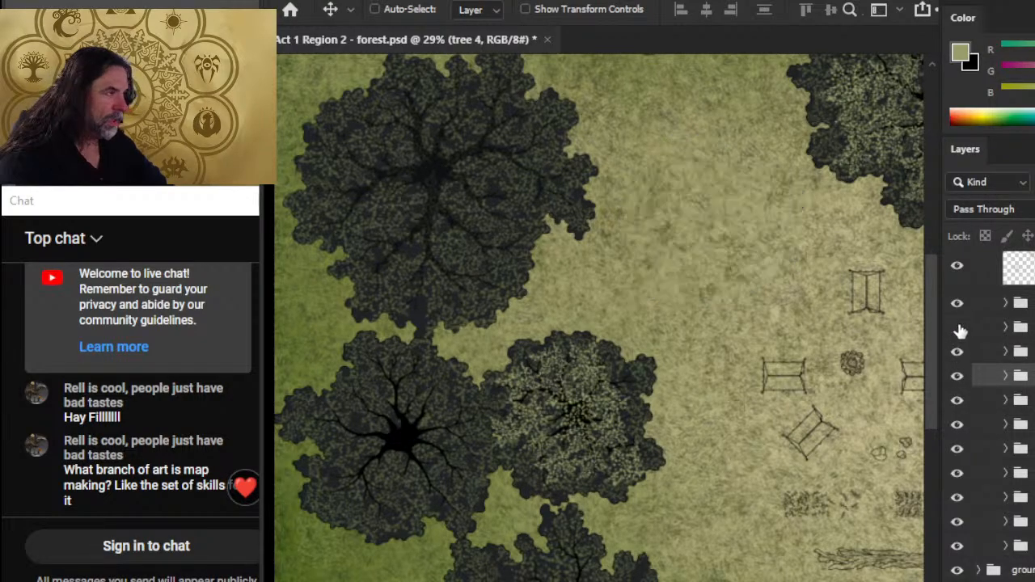
click(957, 327)
click(1005, 327)
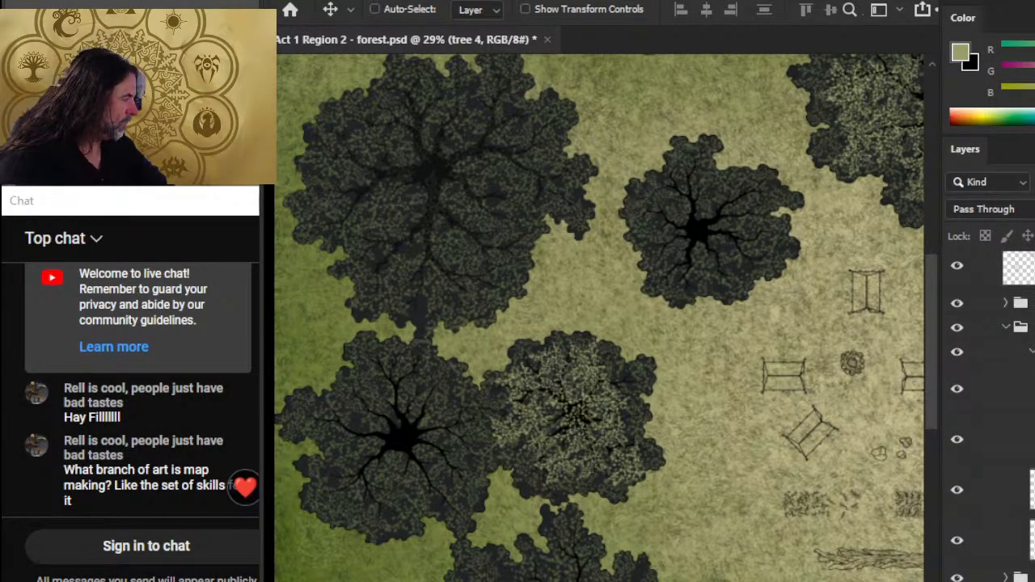
click(993, 489)
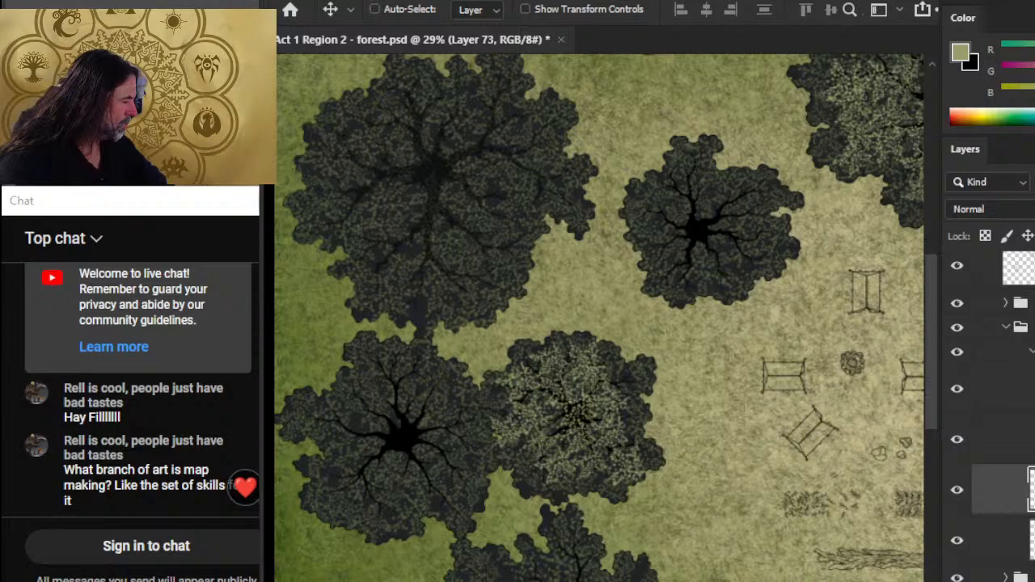
click(1031, 353)
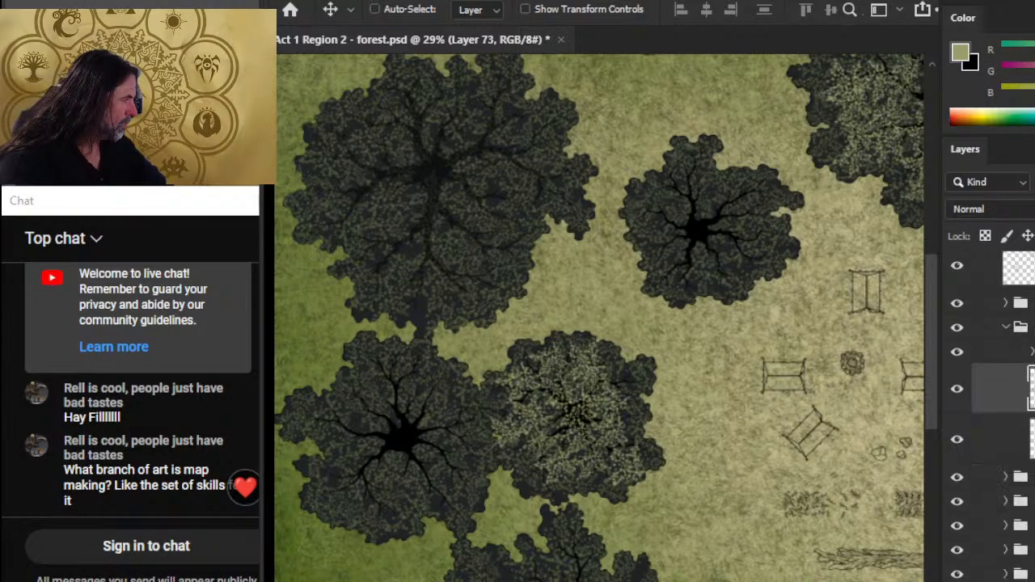
click(1012, 334)
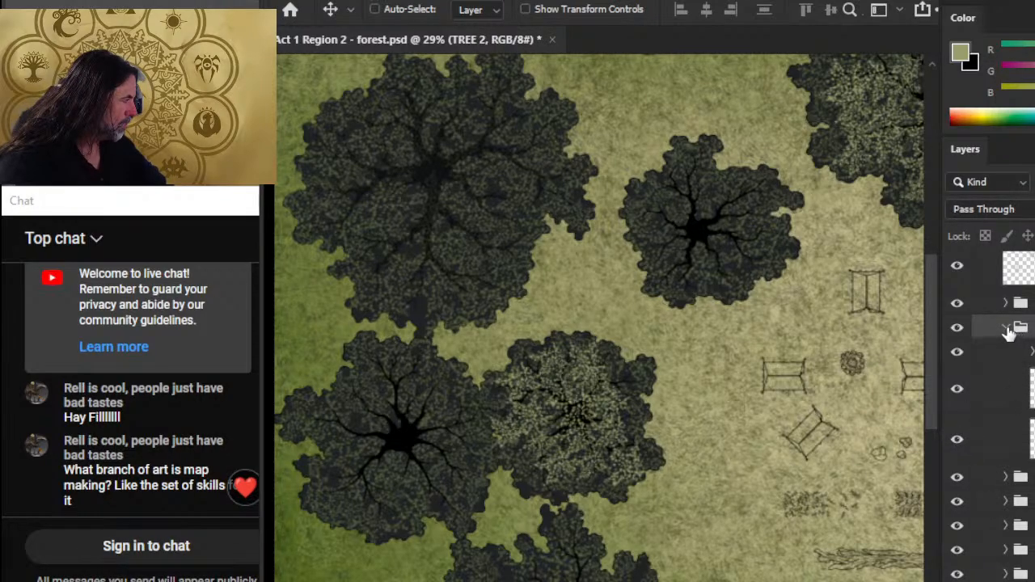
click(1007, 328)
Step: Paint highlight foliage on Layer 83 over the tree northwest of the camp, leaving its rim dark
scroll(978, 380, up, 2)
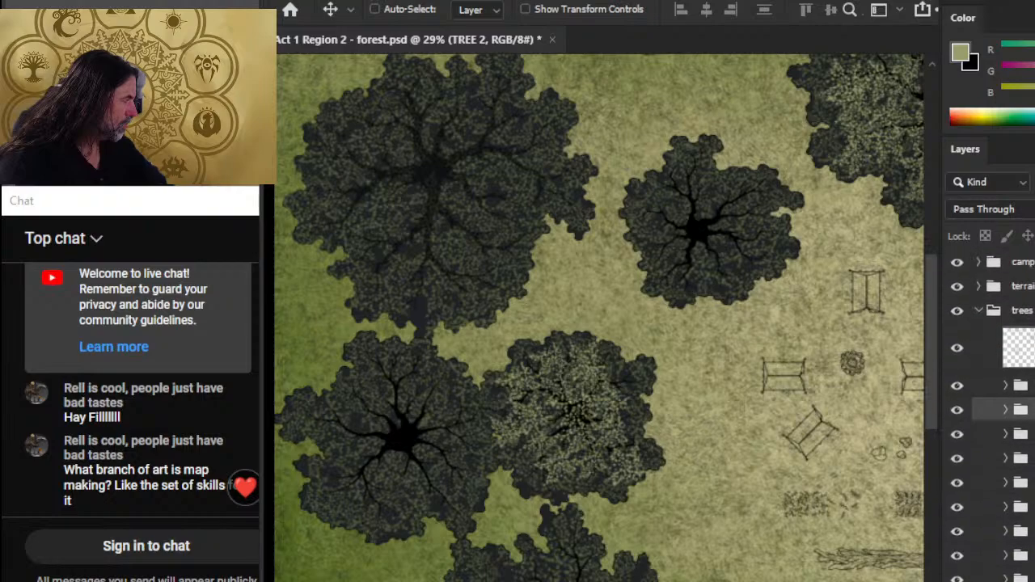
click(974, 356)
drag(698, 263, 665, 377)
key(b)
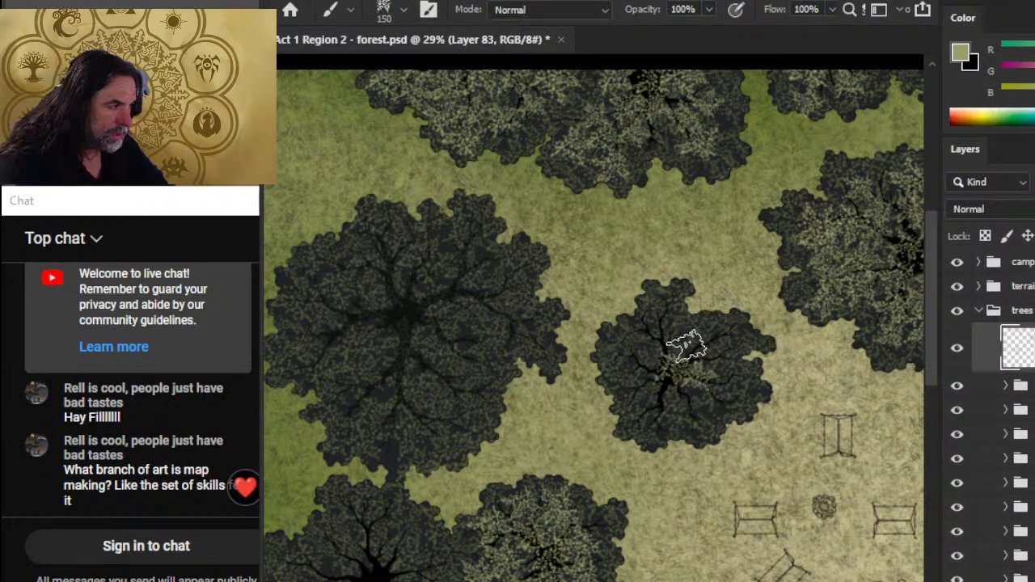
click(645, 365)
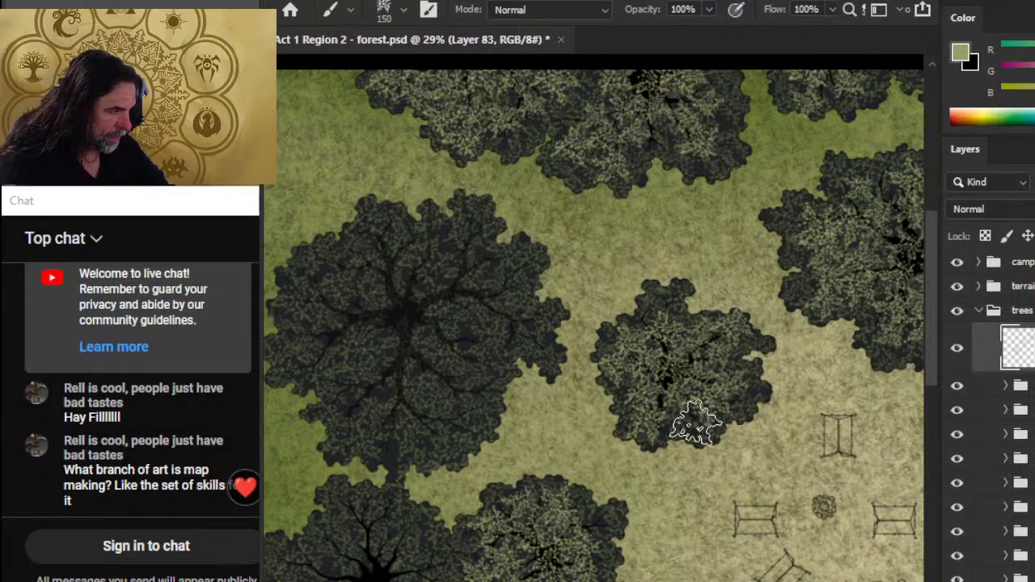
Step: Paint the first highlights north of the large upper-left tree's trunk, and hide three tree groups, including the left-edge tree below it
scroll(658, 343, left, 5)
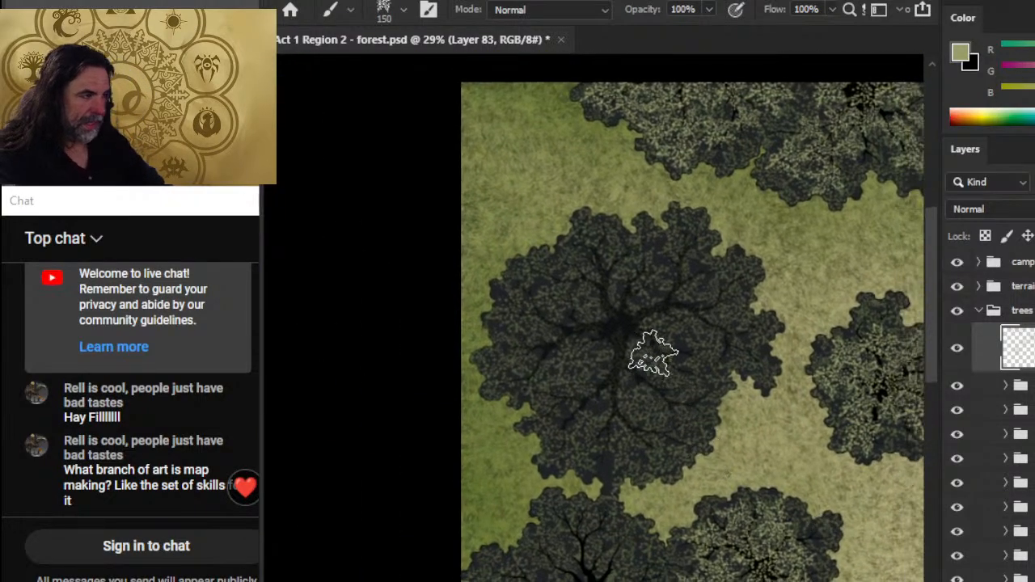
mouse_move(615, 330)
mouse_down()
mouse_move(649, 308)
mouse_move(650, 350)
mouse_move(618, 286)
mouse_move(702, 290)
mouse_move(669, 298)
mouse_move(670, 272)
mouse_move(635, 276)
mouse_up()
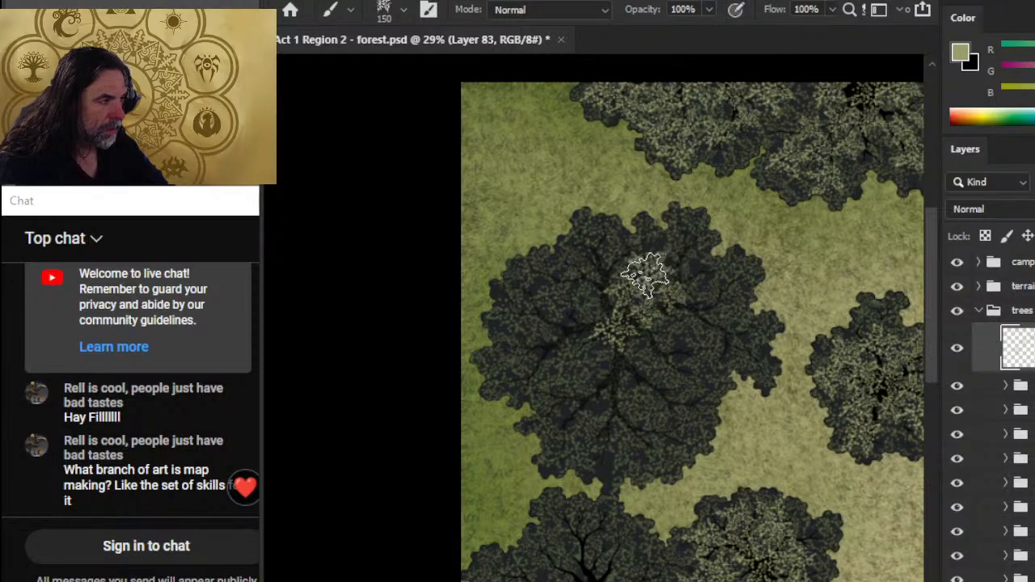
scroll(990, 416, down, 2)
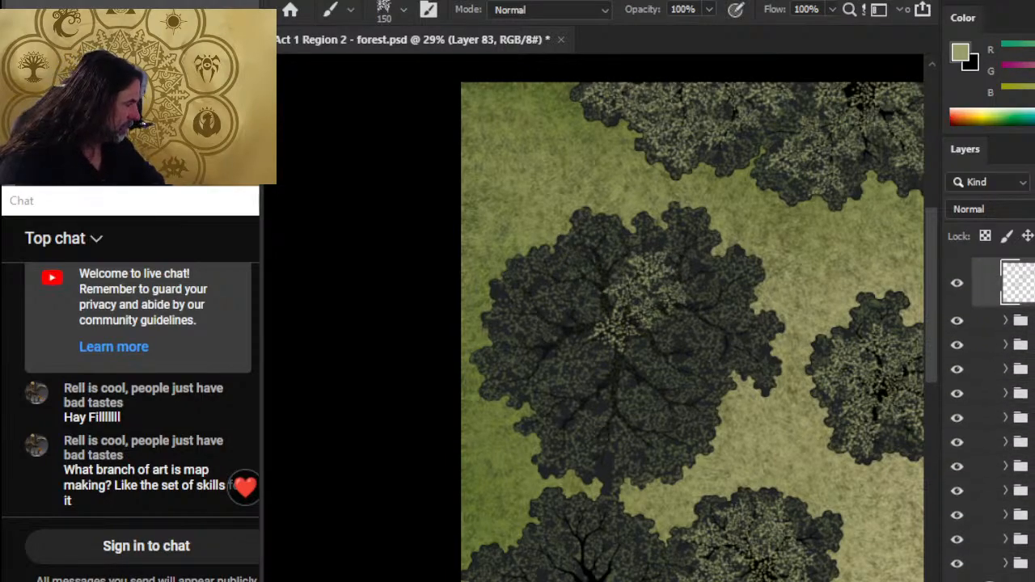
scroll(774, 411, down, 5)
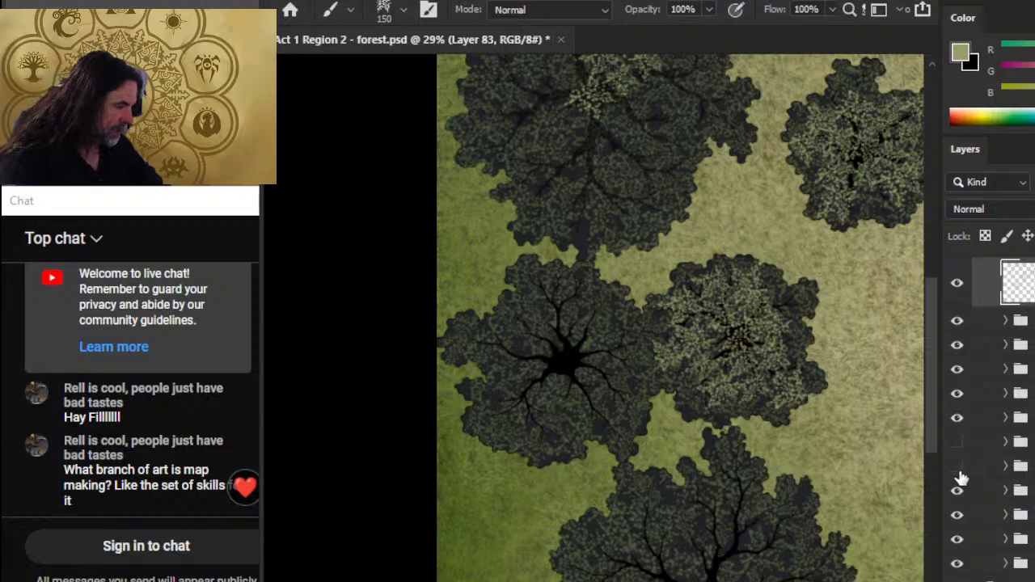
click(957, 417)
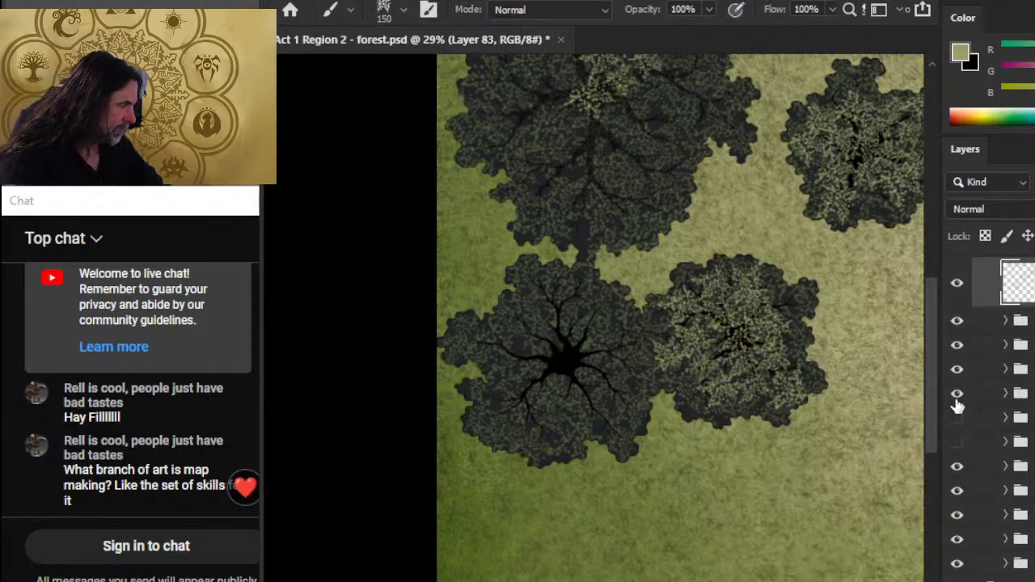
click(957, 394)
Step: Extend the highlight foliage around the large upper-left tree's trunk, across the northern and western parts of its crown
key(z)
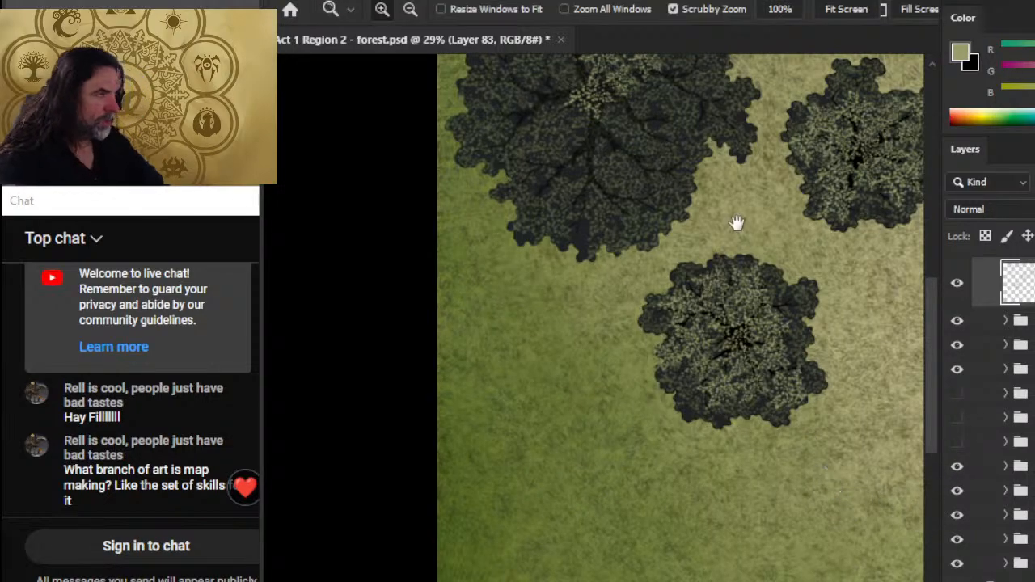
drag(735, 223, 896, 429)
key(b)
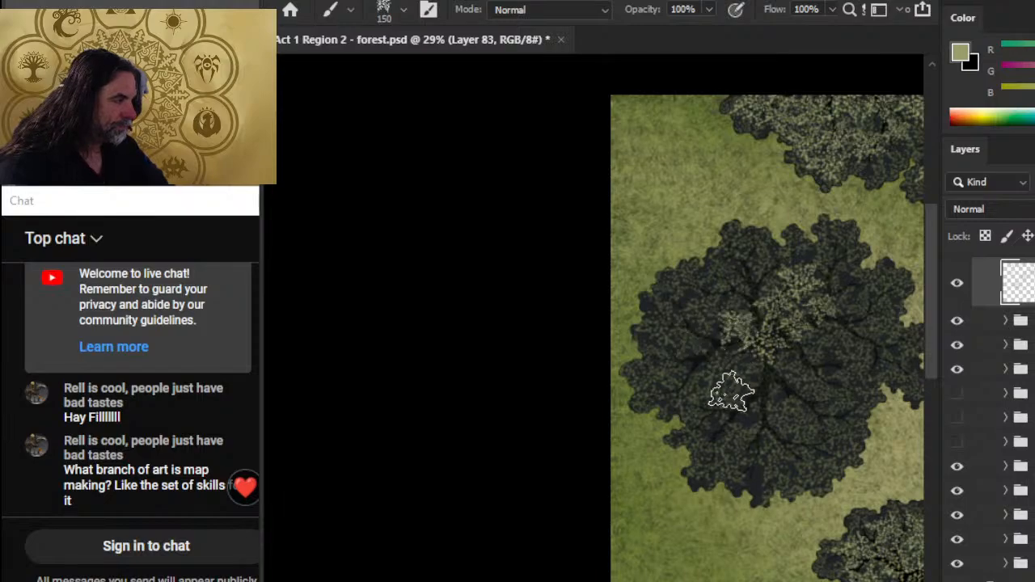
mouse_move(774, 386)
mouse_down()
mouse_move(810, 364)
mouse_move(800, 365)
mouse_move(833, 365)
mouse_up()
mouse_move(699, 338)
mouse_down()
mouse_move(731, 292)
mouse_move(741, 336)
mouse_move(757, 266)
mouse_up()
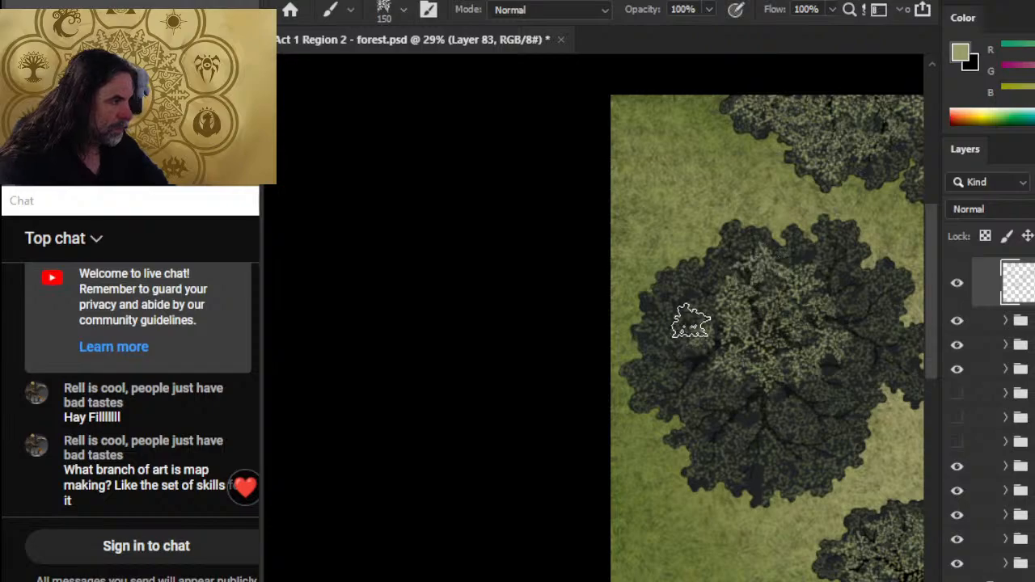
Step: Paint pale green leaf clusters over the dark canopy of the large western tree, and compare the map with the leaf layer hidden and shown
mouse_move(701, 296)
mouse_down()
mouse_move(655, 341)
mouse_move(705, 282)
mouse_move(726, 406)
mouse_move(715, 450)
mouse_move(691, 361)
mouse_move(697, 437)
mouse_move(655, 378)
mouse_move(656, 368)
mouse_move(658, 382)
mouse_move(759, 433)
mouse_up()
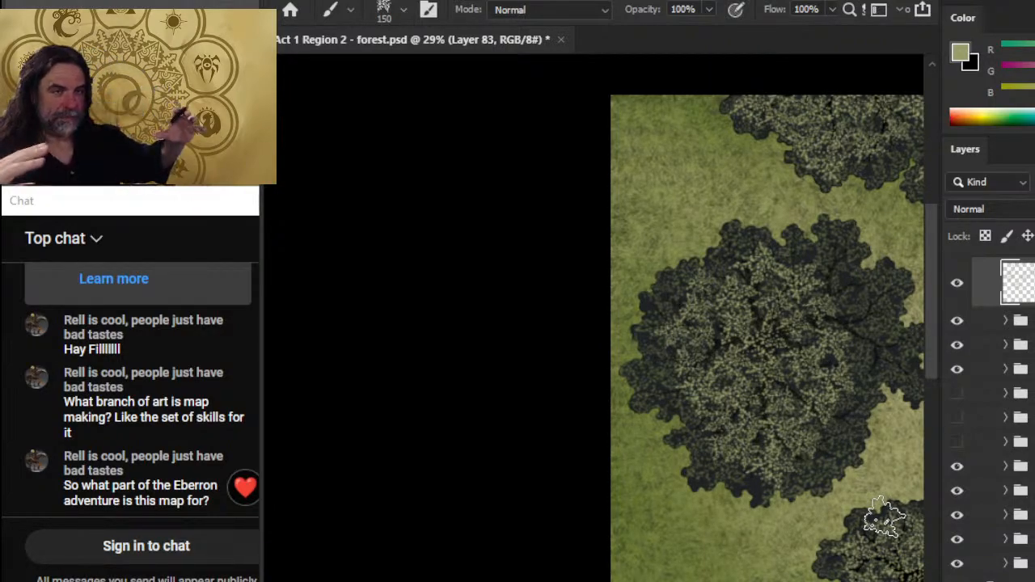
drag(758, 363, 663, 351)
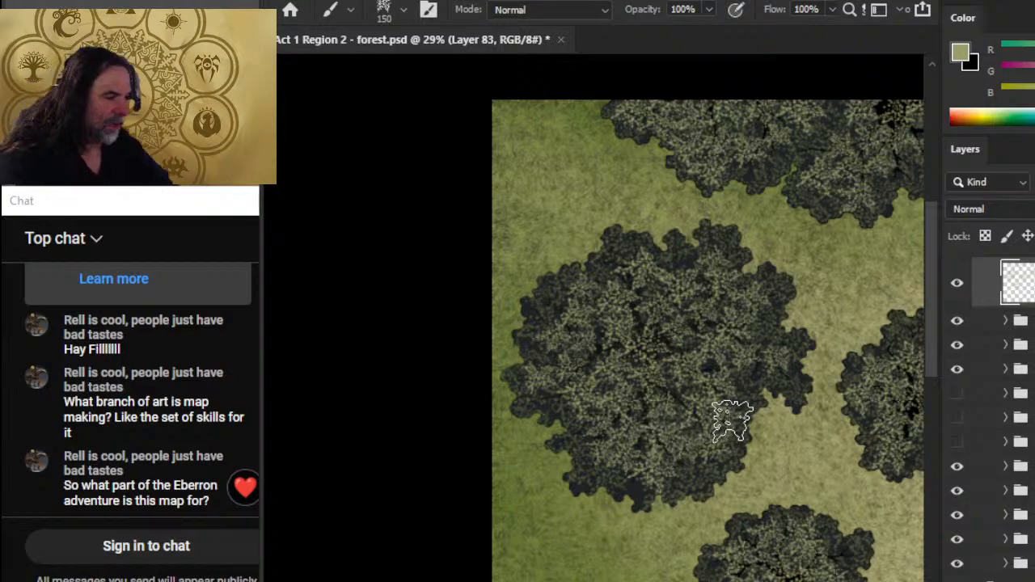
key(z)
mouse_move(808, 461)
mouse_down()
mouse_move(697, 435)
mouse_move(687, 449)
mouse_up()
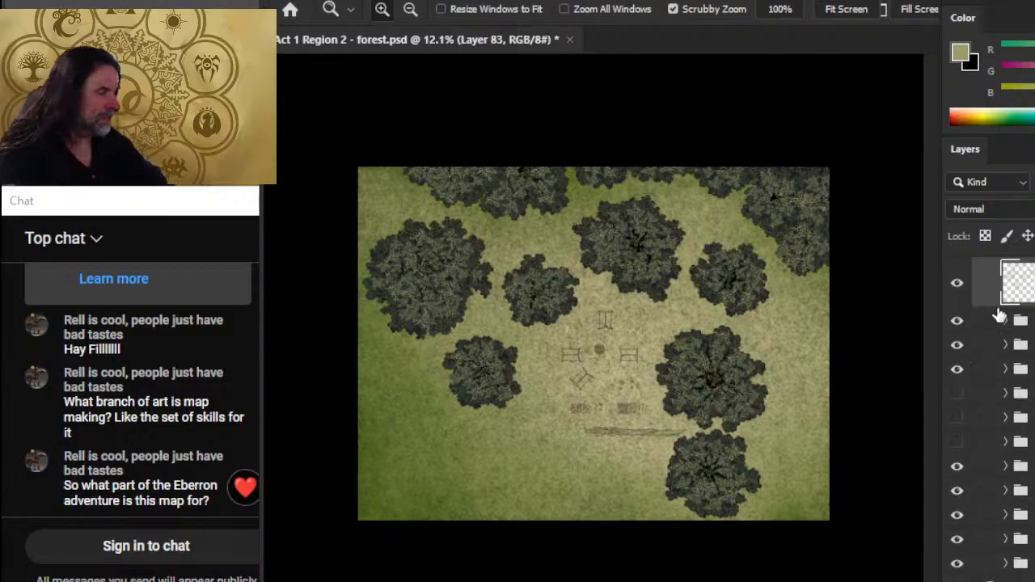
click(963, 284)
click(963, 291)
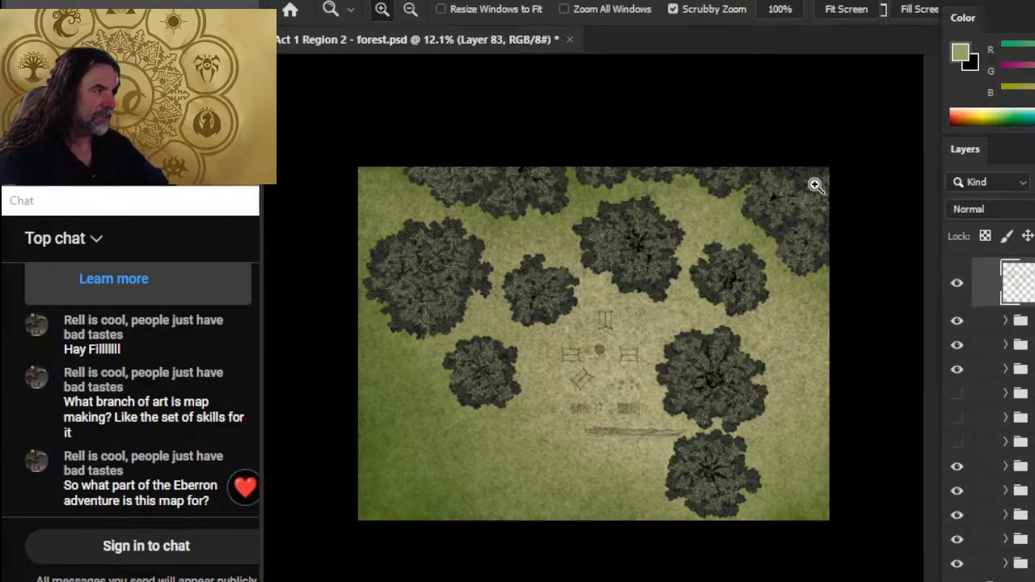
Step: Brush pale leaf texture onto the tree cluster in the map's northeast corner
drag(814, 185, 916, 185)
scroll(736, 295, up, 3)
key(b)
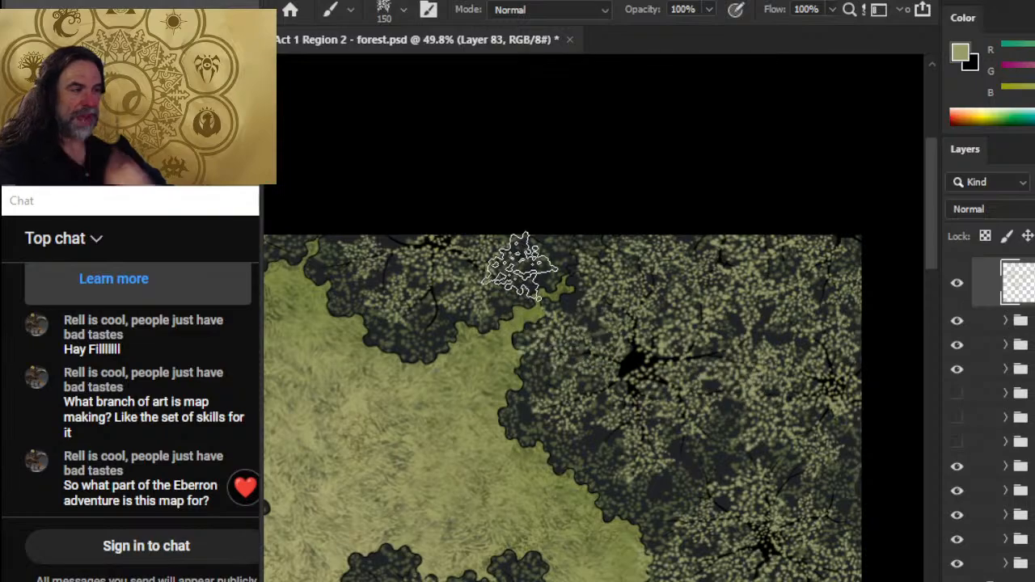
Step: Brush pale leaf texture along the dark outer lobes of the large north-central tree, including its northwest edge
key(z)
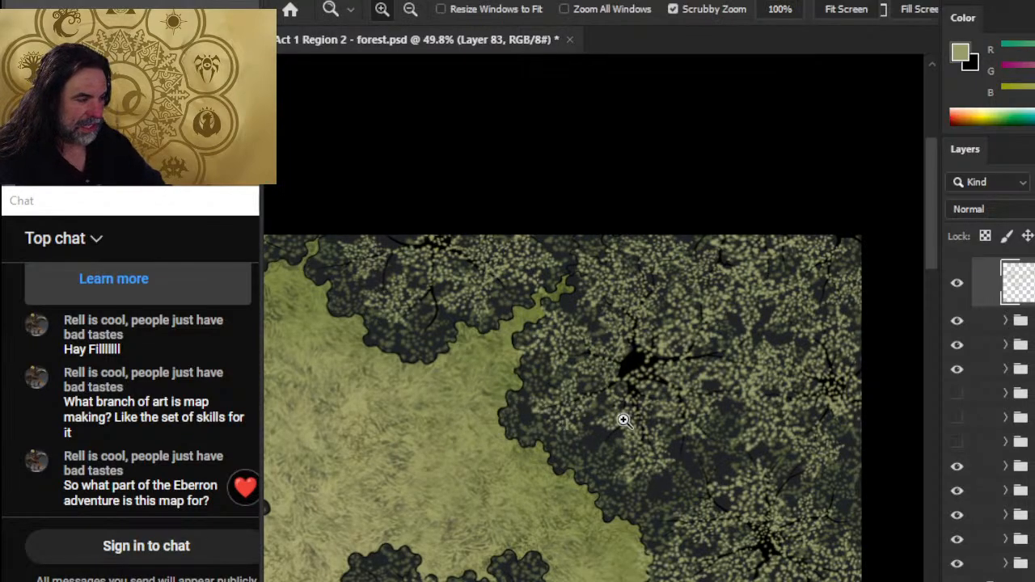
drag(623, 419, 533, 468)
drag(579, 497, 763, 259)
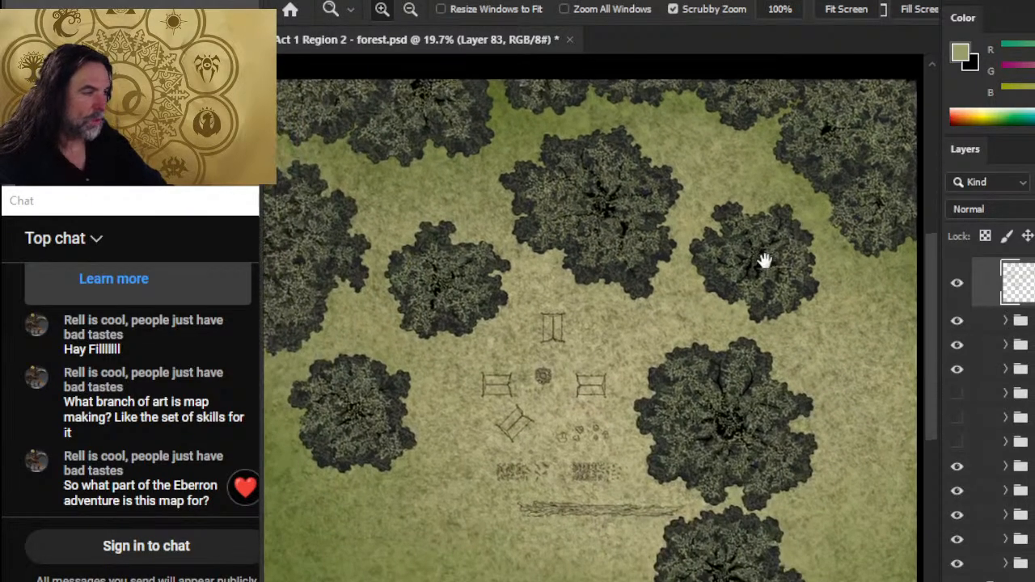
click(854, 363)
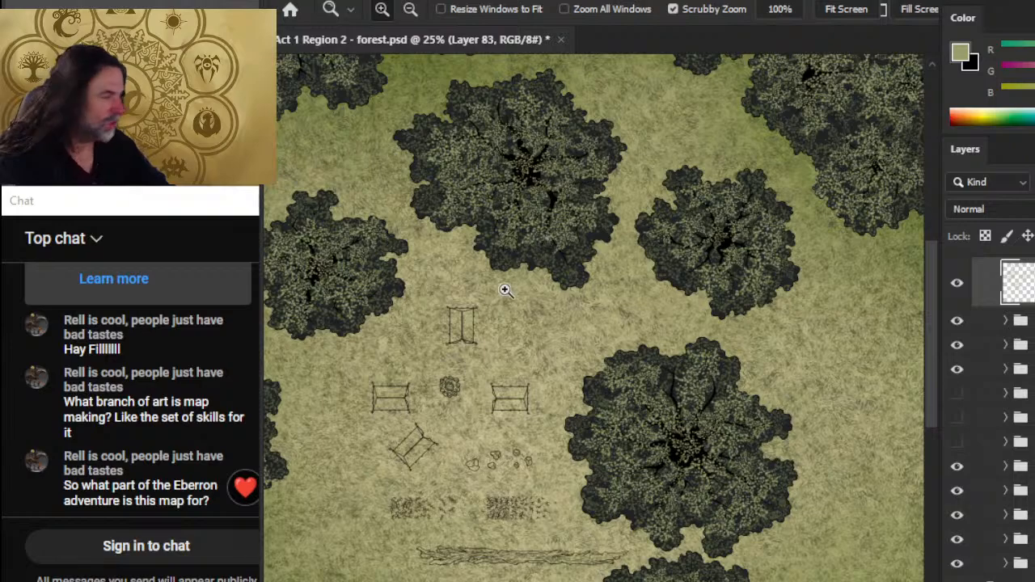
key(b)
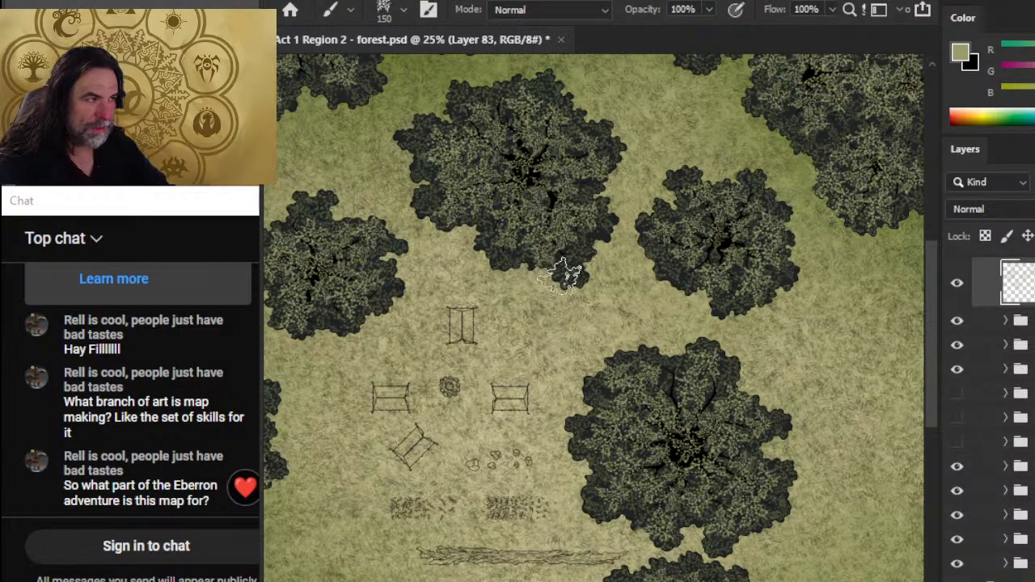
drag(505, 284, 574, 427)
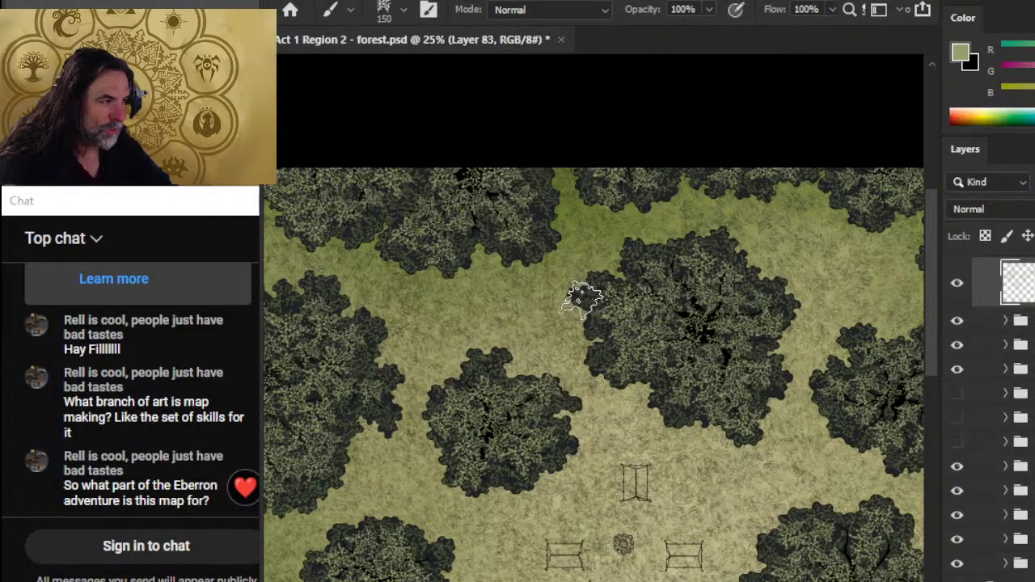
drag(581, 299, 615, 338)
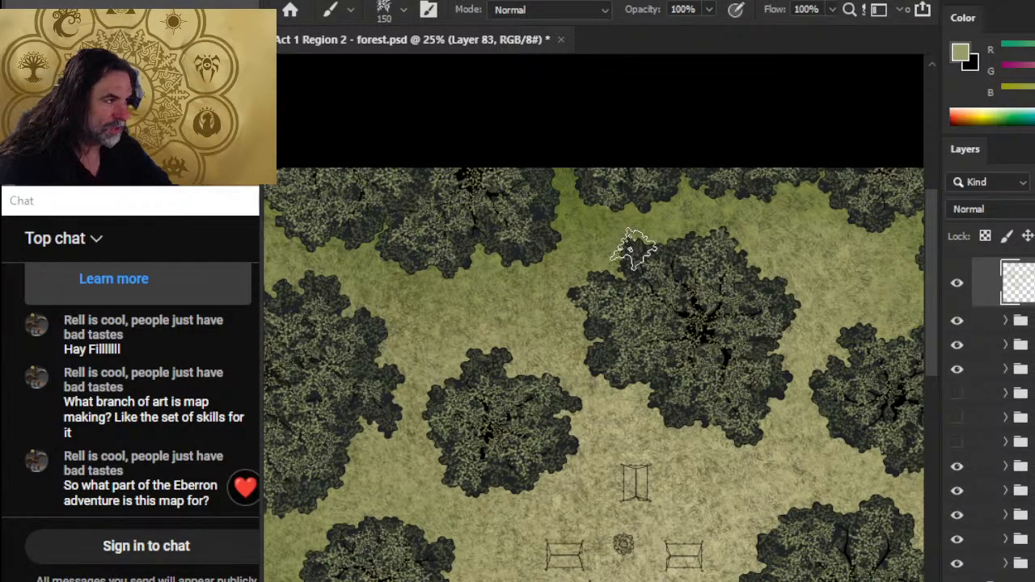
Step: Erase excess leaf texture from the north-central tree's northwest rim with the Eraser at 100% opacity, and touch up its western edge with the brush
key(e)
drag(653, 248, 641, 279)
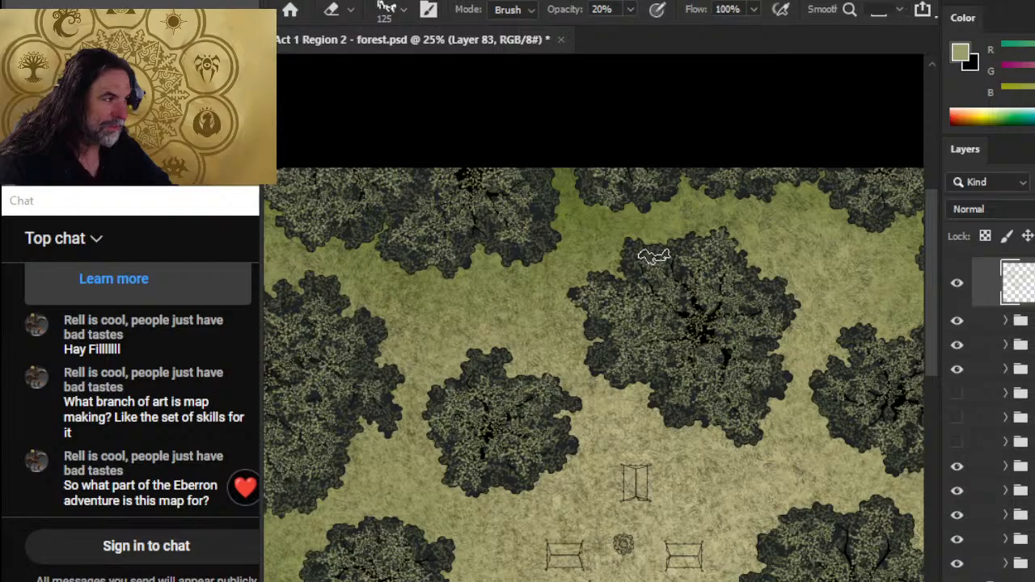
click(957, 285)
click(957, 285)
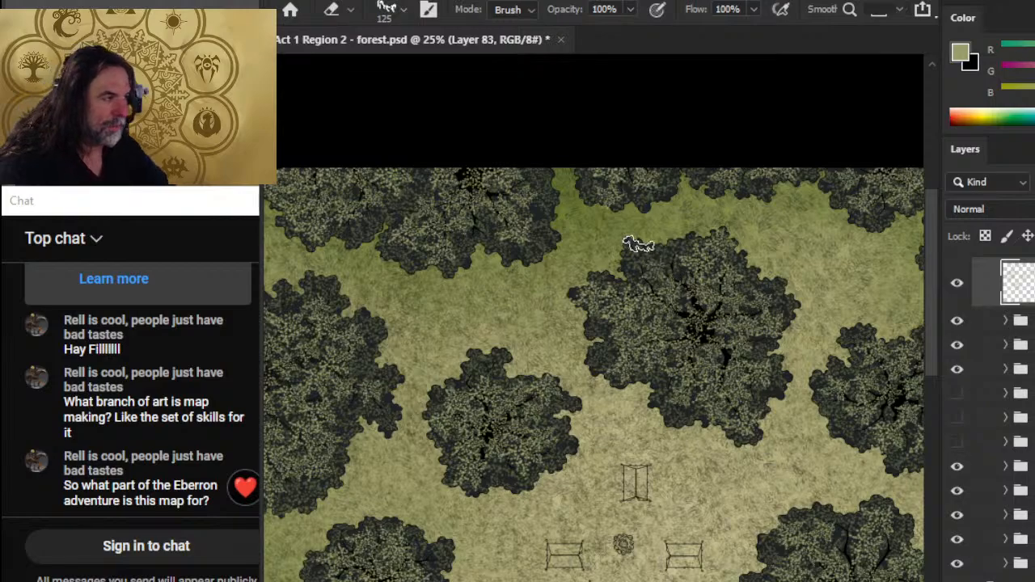
key(b)
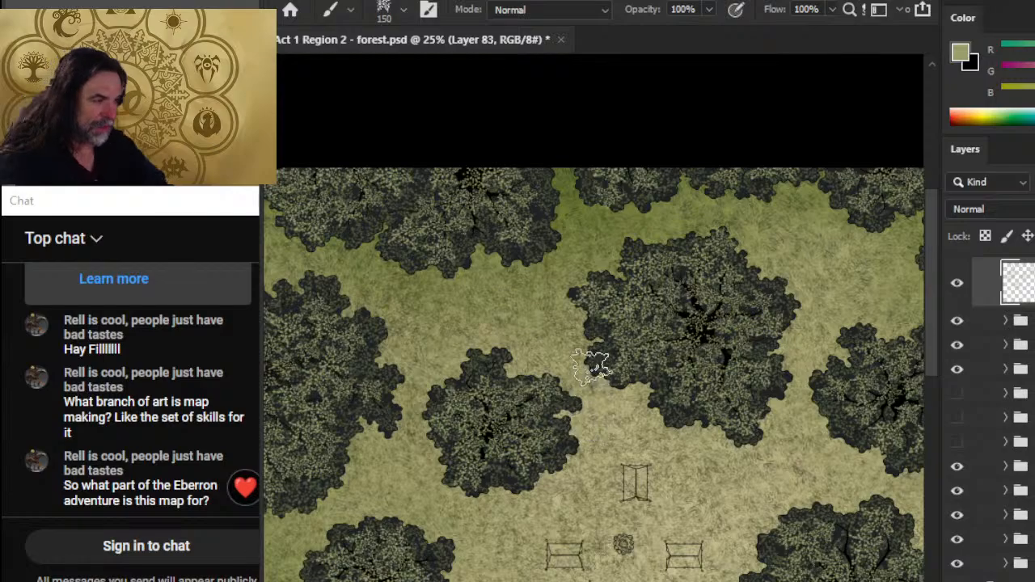
Step: Brush pale leaf texture onto the outer lobes of the small southwest tree and the small tree north of the tents
key(z)
drag(734, 423, 677, 461)
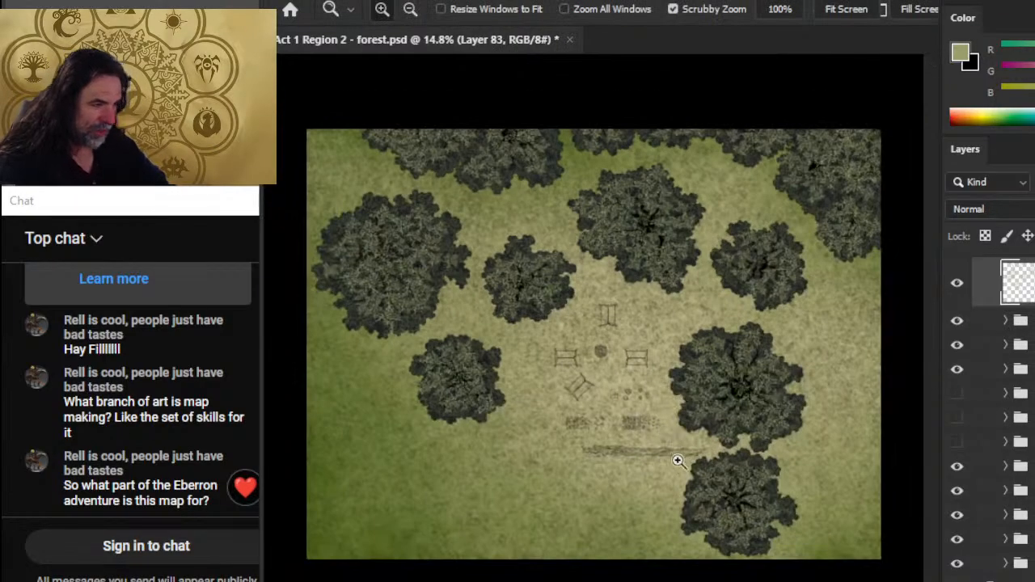
mouse_move(457, 334)
mouse_down()
mouse_move(520, 340)
mouse_move(550, 411)
mouse_up()
key(b)
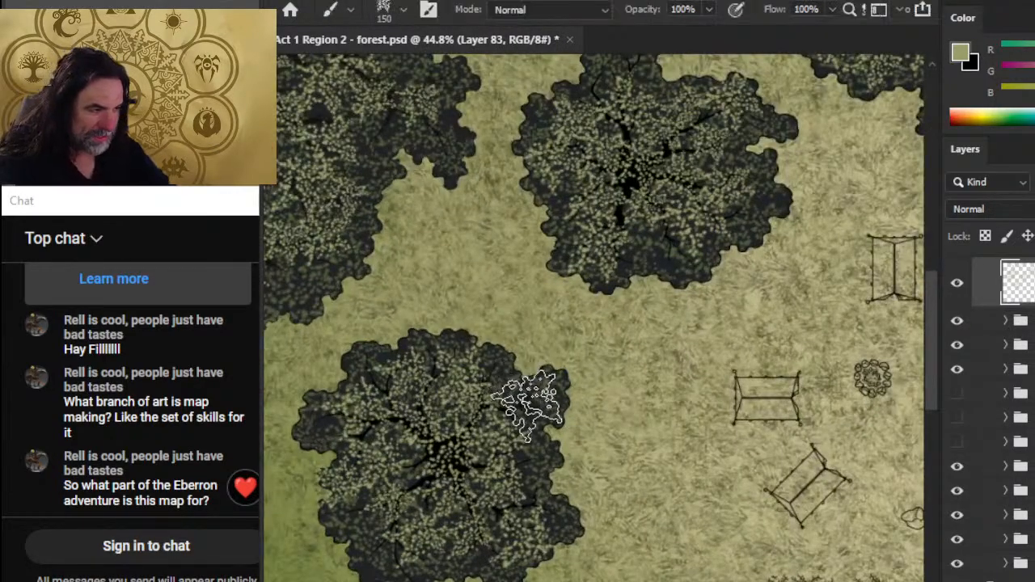
key(z)
drag(742, 395, 700, 403)
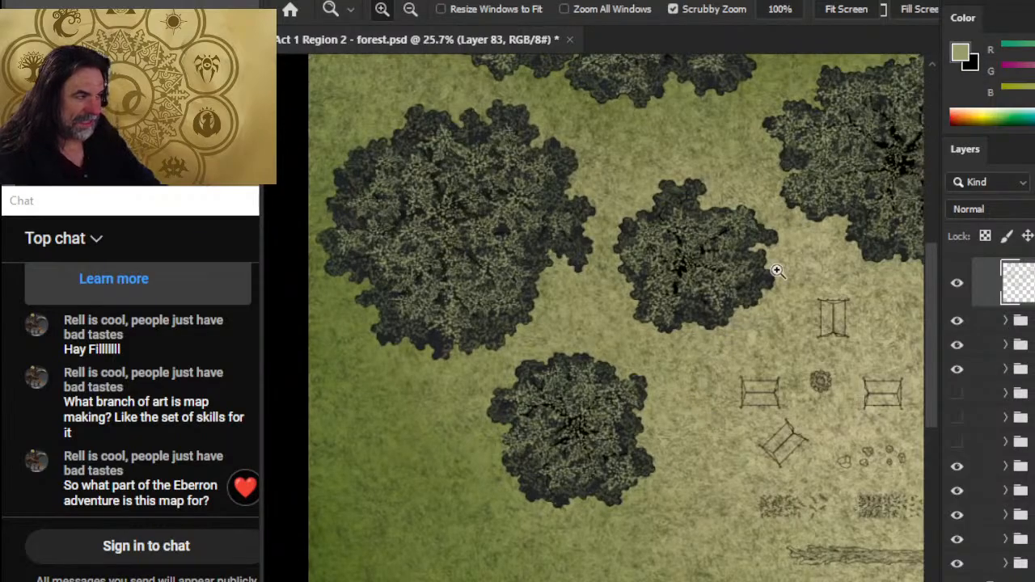
drag(700, 193, 756, 202)
key(b)
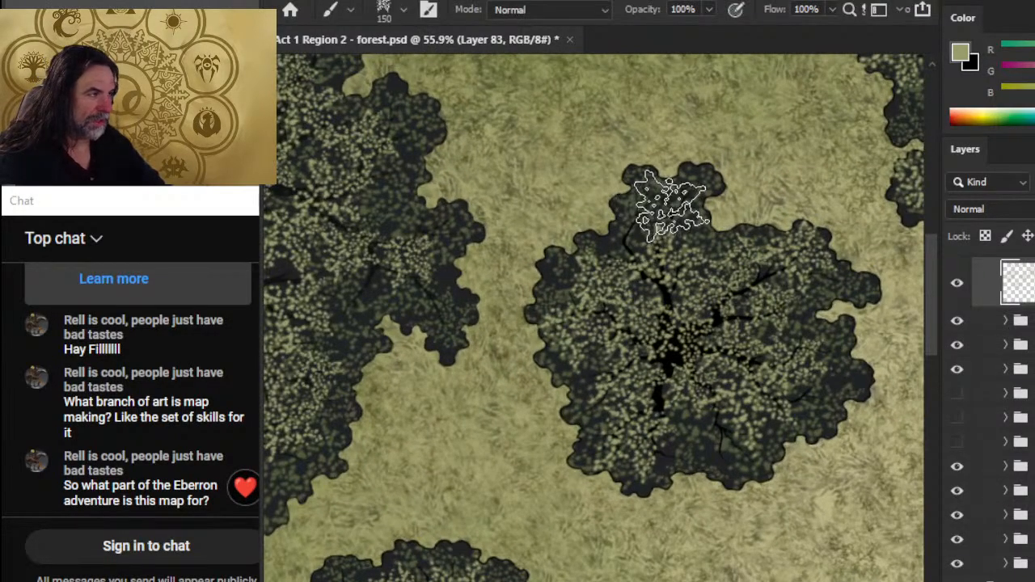
Step: Fill the bare edges of the large western tree and the tree group along the northern border with pale leaf texture
mouse_move(673, 274)
mouse_down()
mouse_move(561, 289)
mouse_move(751, 434)
mouse_move(654, 397)
mouse_up()
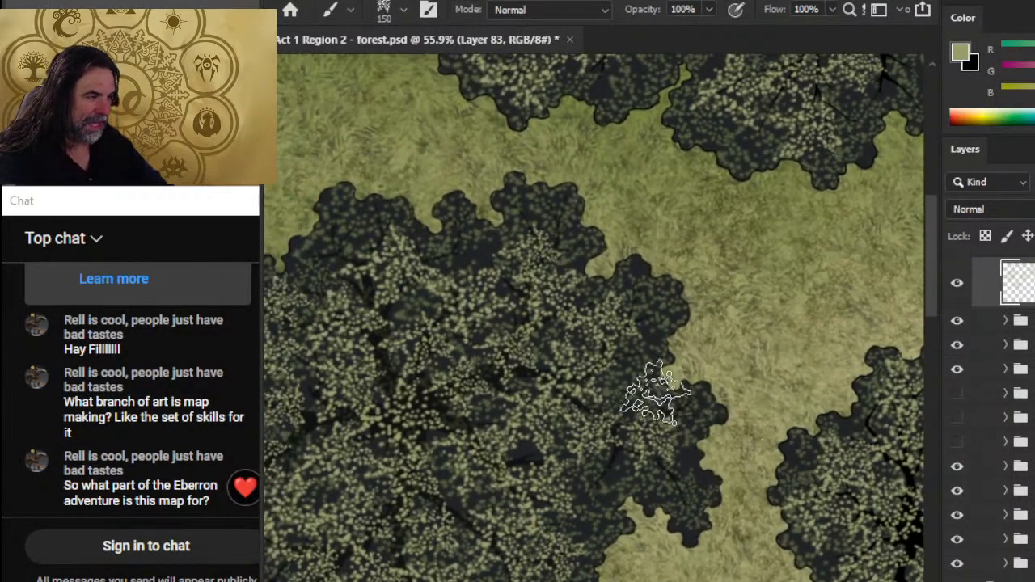
drag(517, 328, 746, 358)
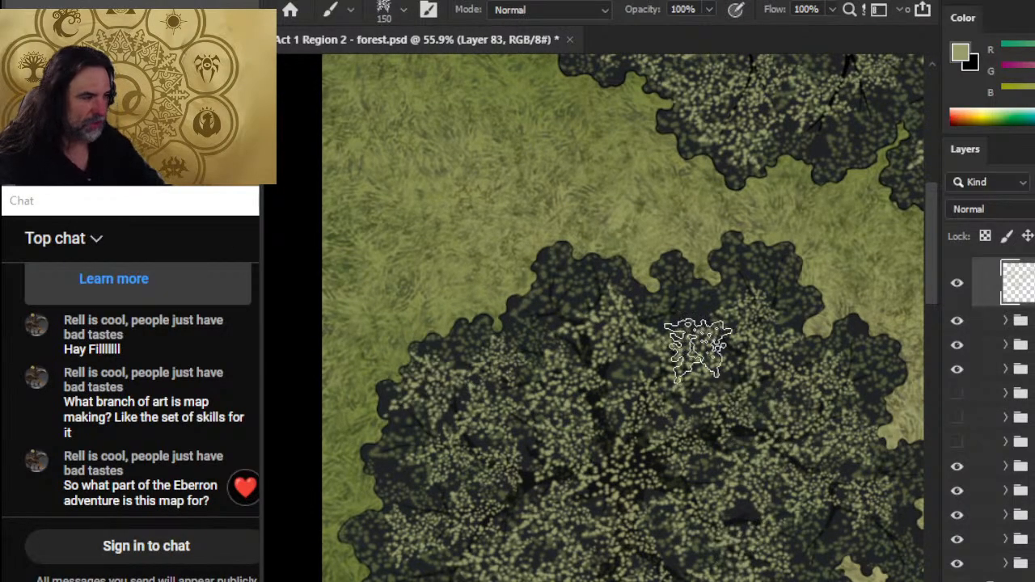
drag(779, 486, 715, 497)
drag(806, 550, 714, 365)
drag(562, 367, 639, 370)
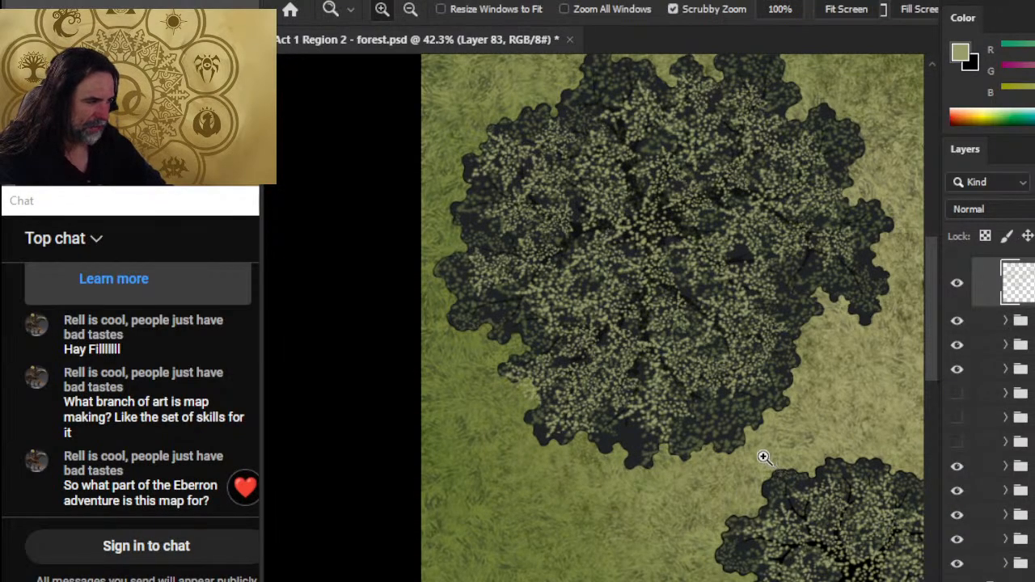
drag(762, 455, 758, 452)
drag(772, 382, 579, 516)
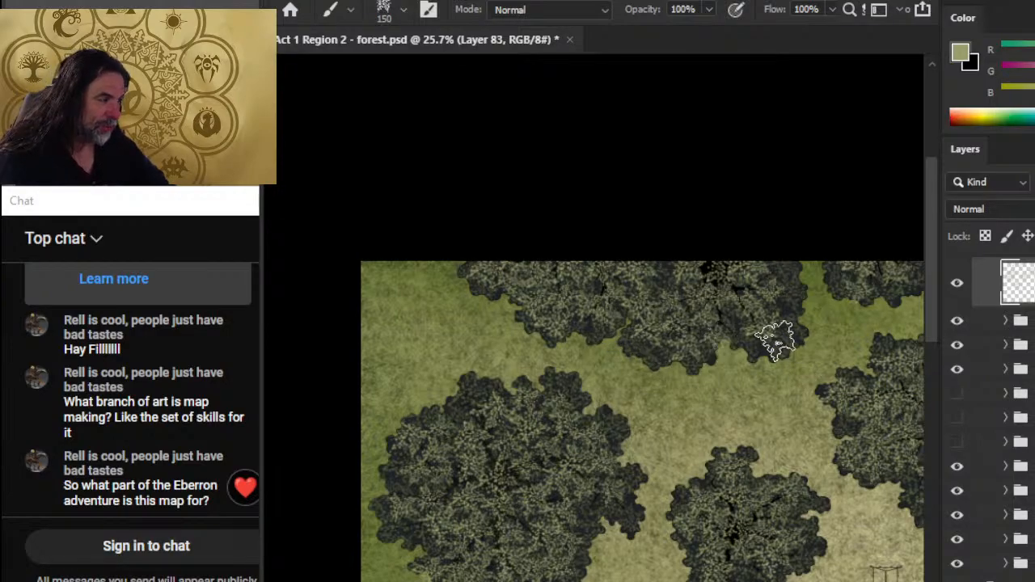
Step: Cover the dark edges of the small northeastern tree with leaf texture, alternating between Brush and Eraser to refine its rim
key(z)
drag(780, 442, 718, 474)
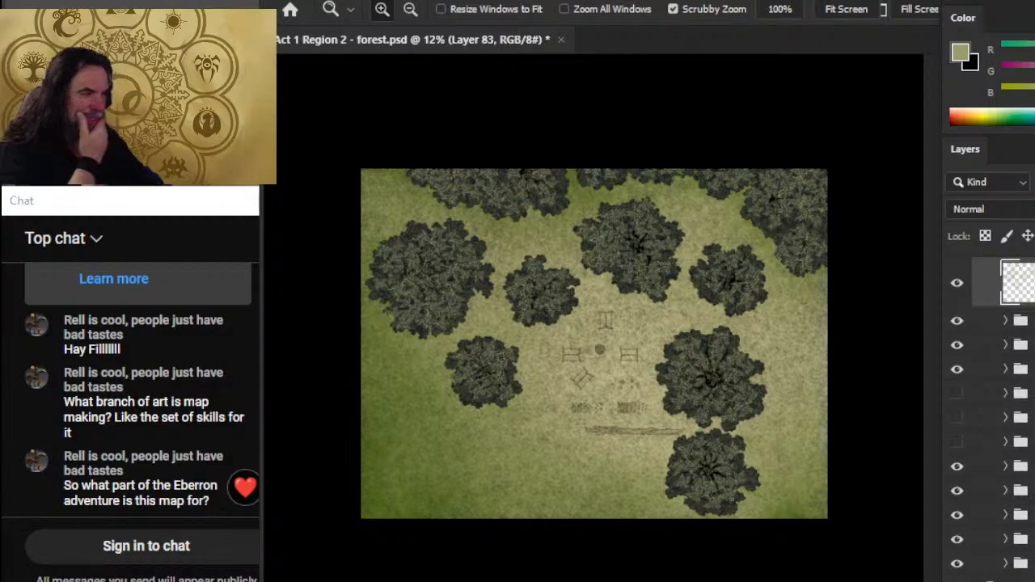
drag(727, 265, 837, 329)
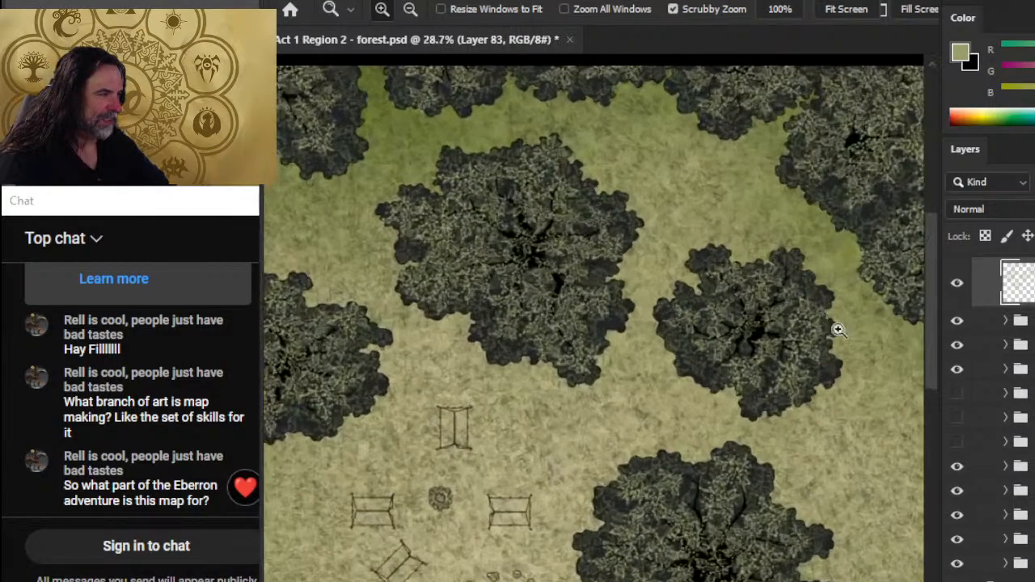
key(e)
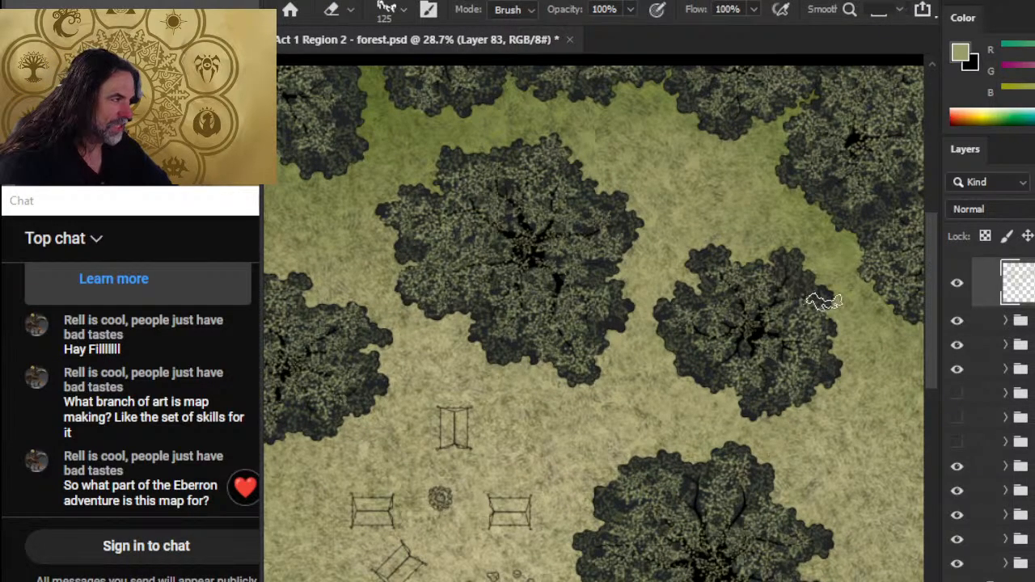
key(b)
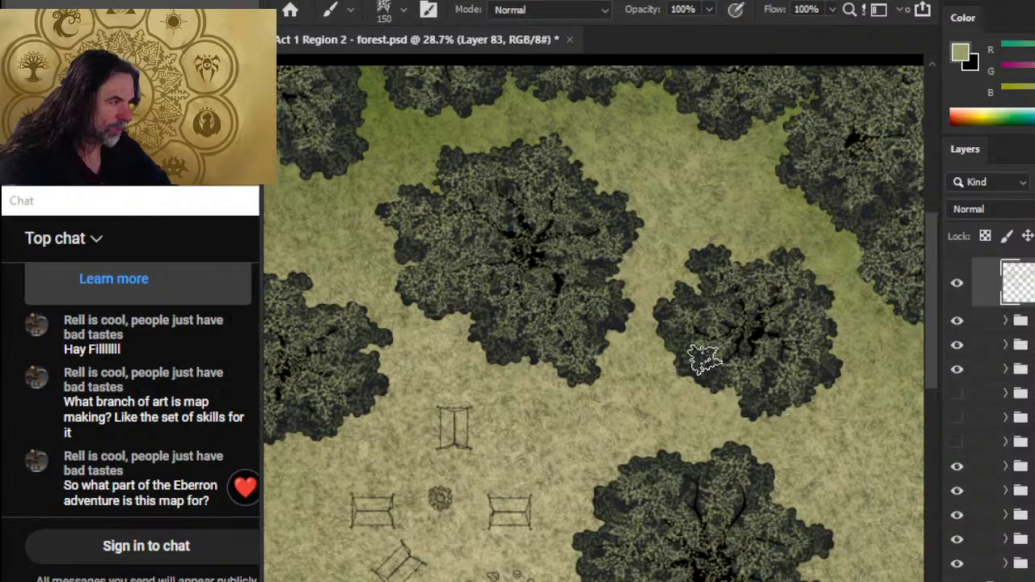
key(e)
key(b)
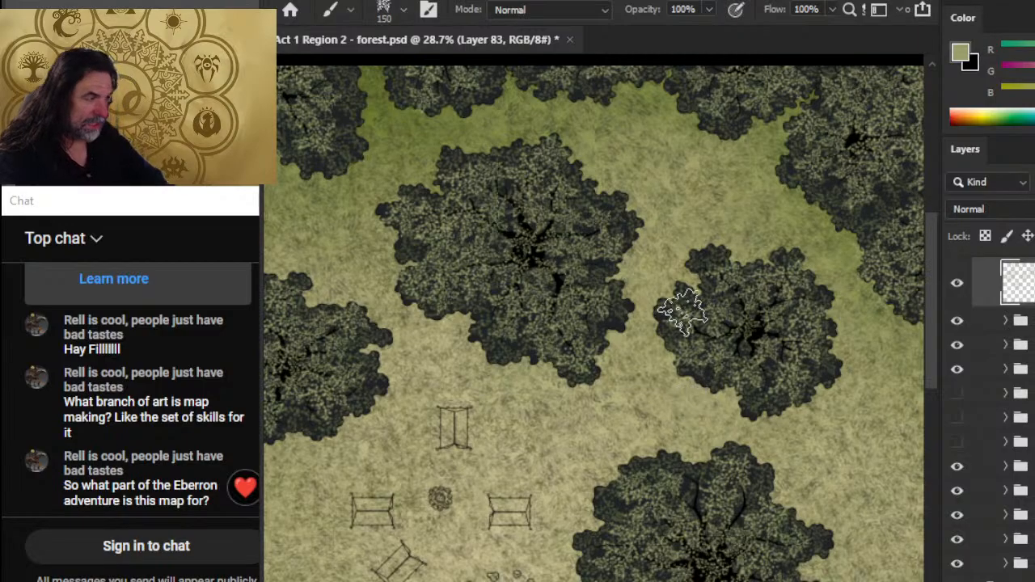
Step: Duplicate the leaf highlight layer Layer 83, hide the copy and make the original layer active
key(z)
mouse_move(694, 421)
mouse_down()
mouse_move(723, 423)
mouse_move(691, 467)
mouse_up()
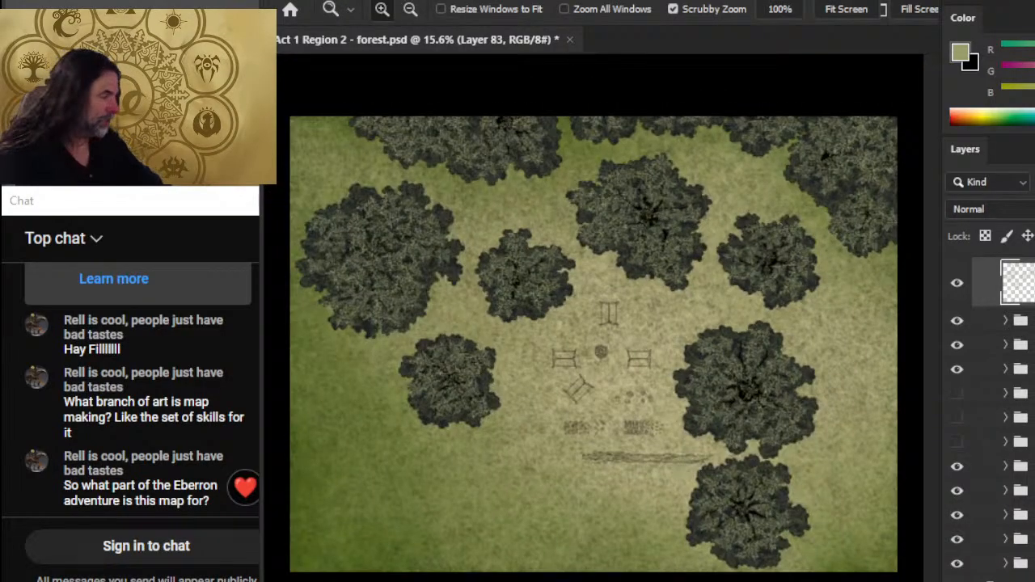
right_click(982, 282)
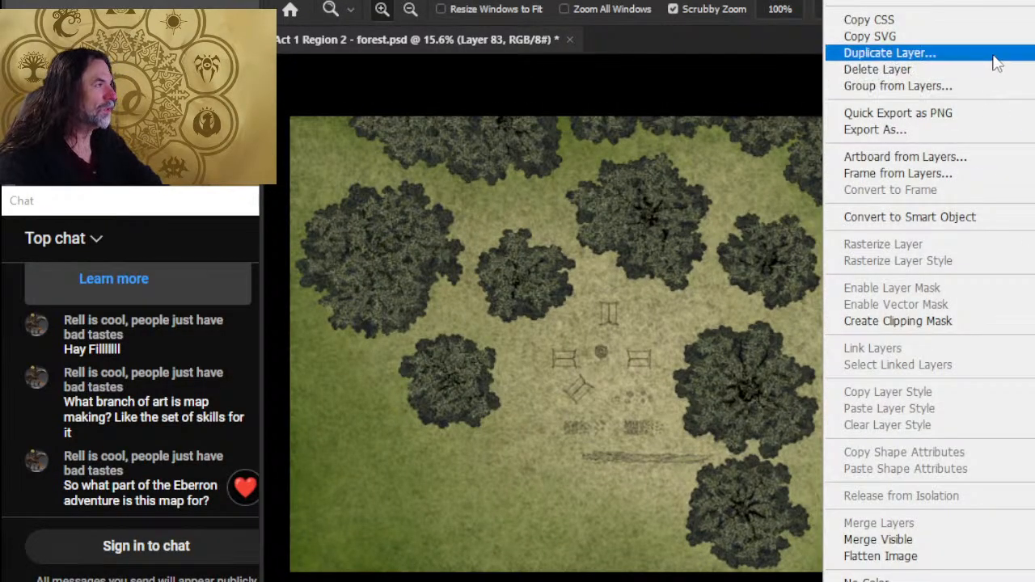
click(994, 53)
key(Return)
click(957, 282)
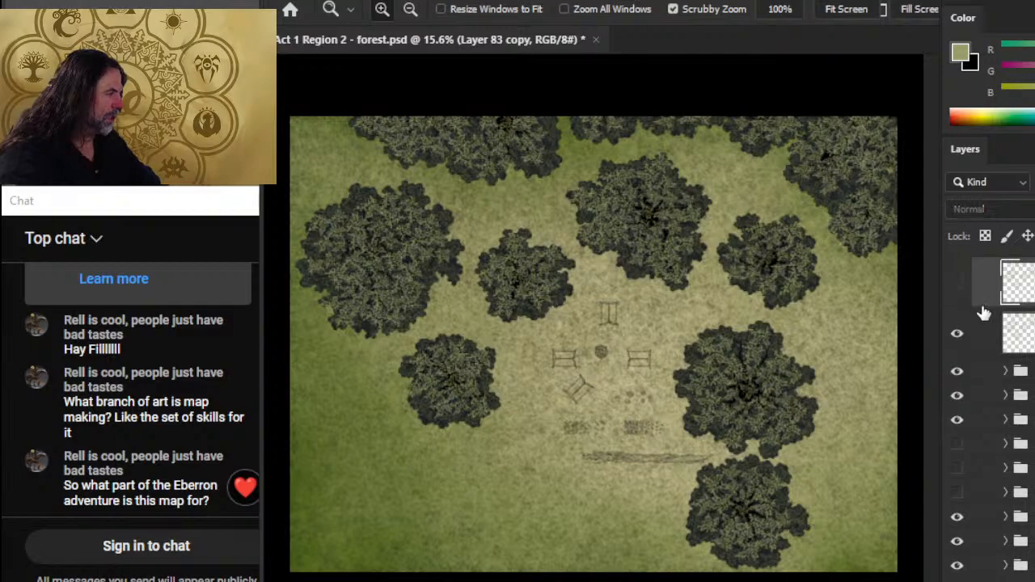
click(987, 332)
Step: Get the Eraser ready for the leaf layer and hide the ground group to isolate the trees against the white background
key(e)
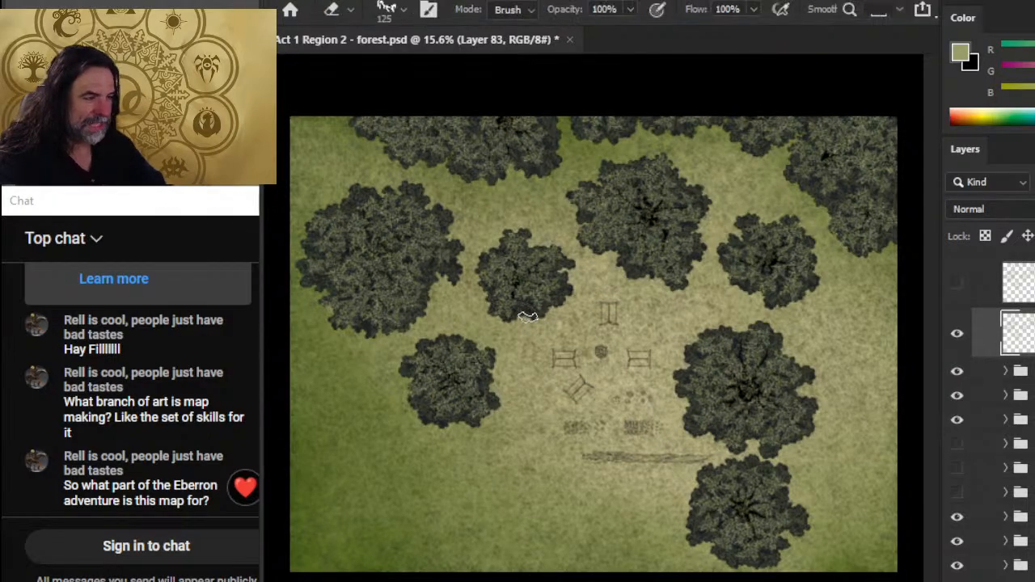
right_click(557, 380)
key(Escape)
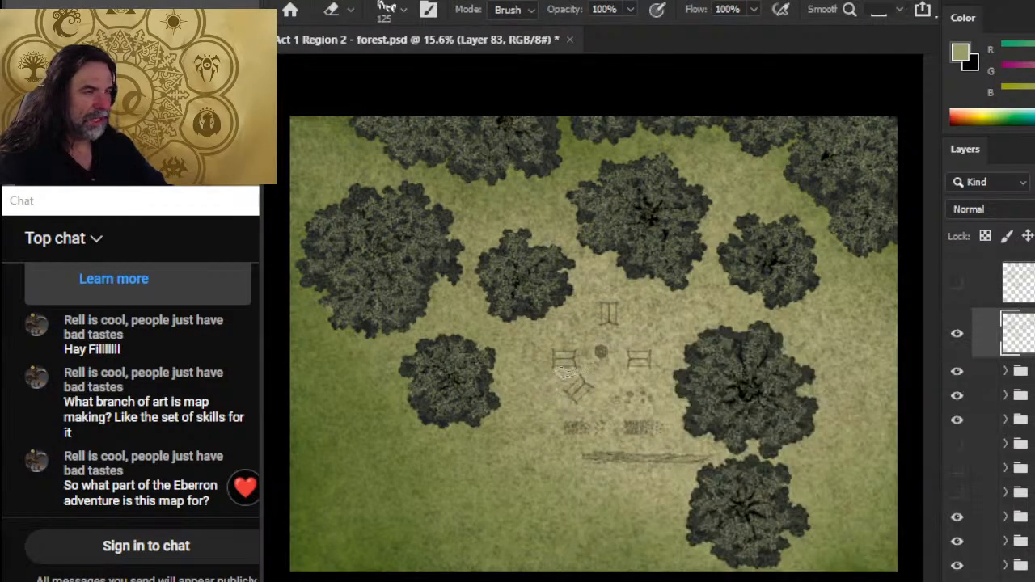
scroll(994, 404, down, 3)
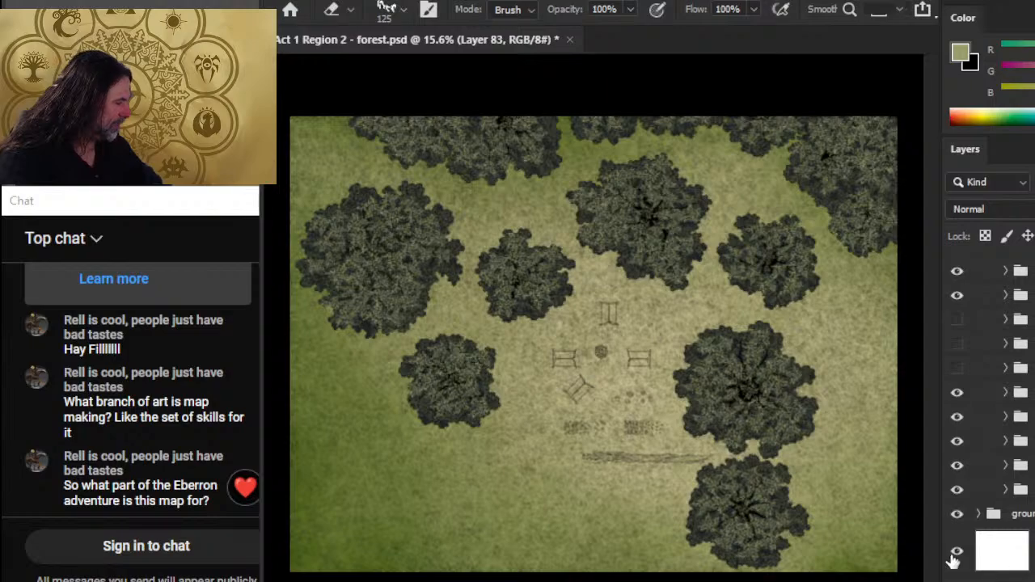
click(956, 515)
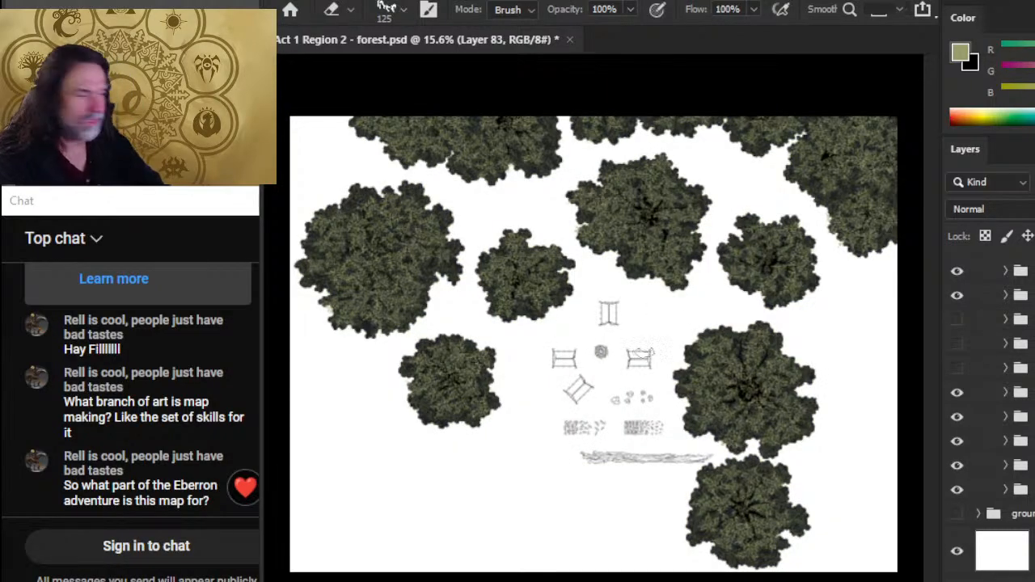
scroll(988, 264, up, 5)
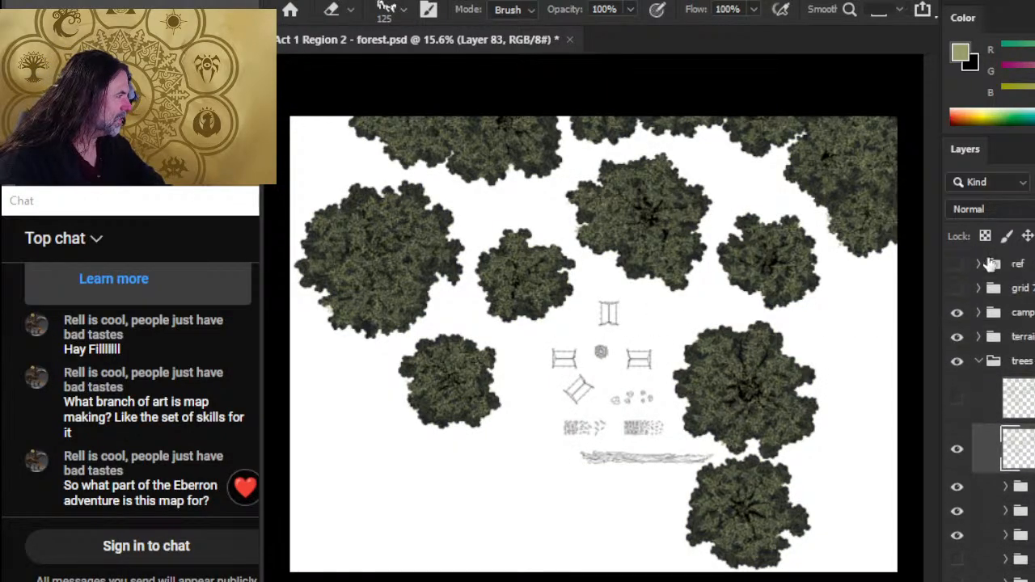
Step: Examine the handwritten brush size and opacity notes in the ref group, and hide the group again
click(957, 288)
key(z)
click(427, 213)
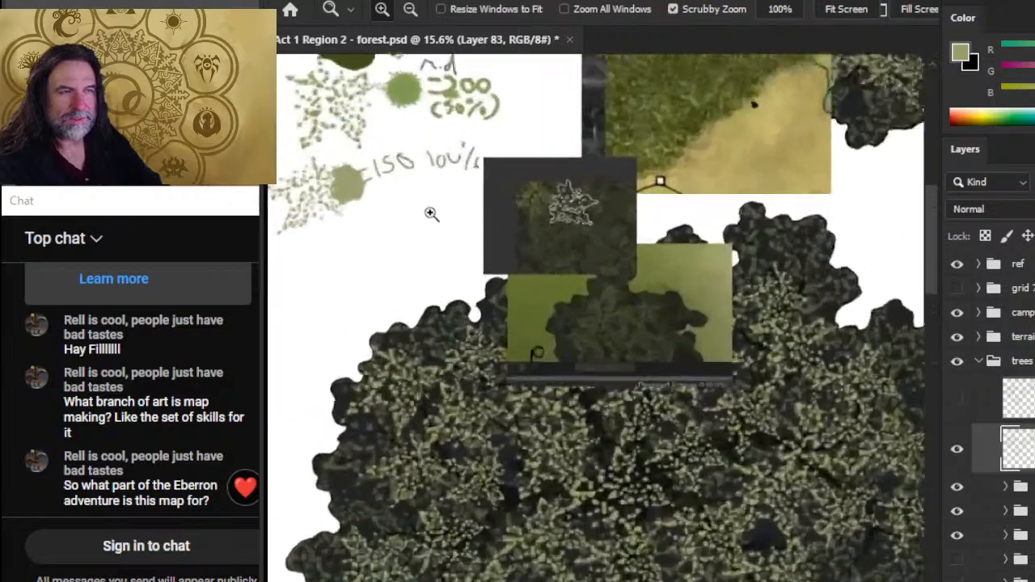
click(481, 241)
alt+click(594, 331)
scroll(594, 331, up, 3)
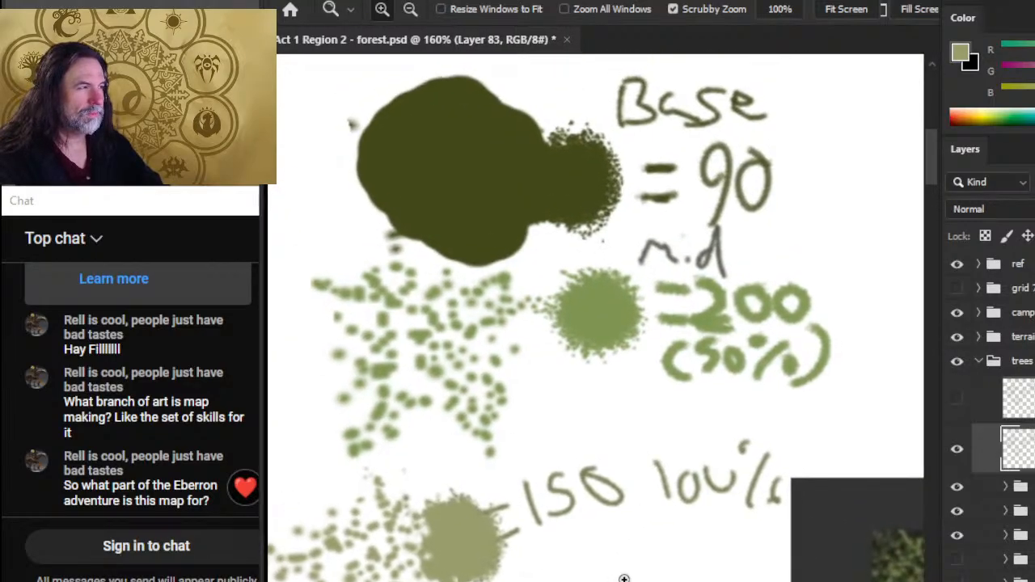
alt+click(622, 446)
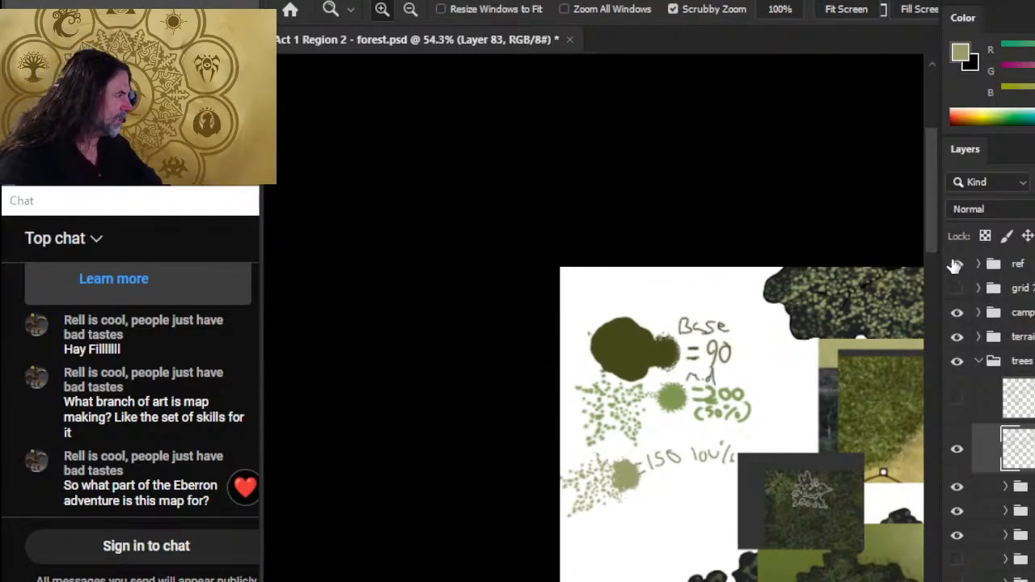
click(956, 264)
Step: Show the ground group again and give the Eraser the leaf-cluster brush tip at 125 px
scroll(956, 420, down, 4)
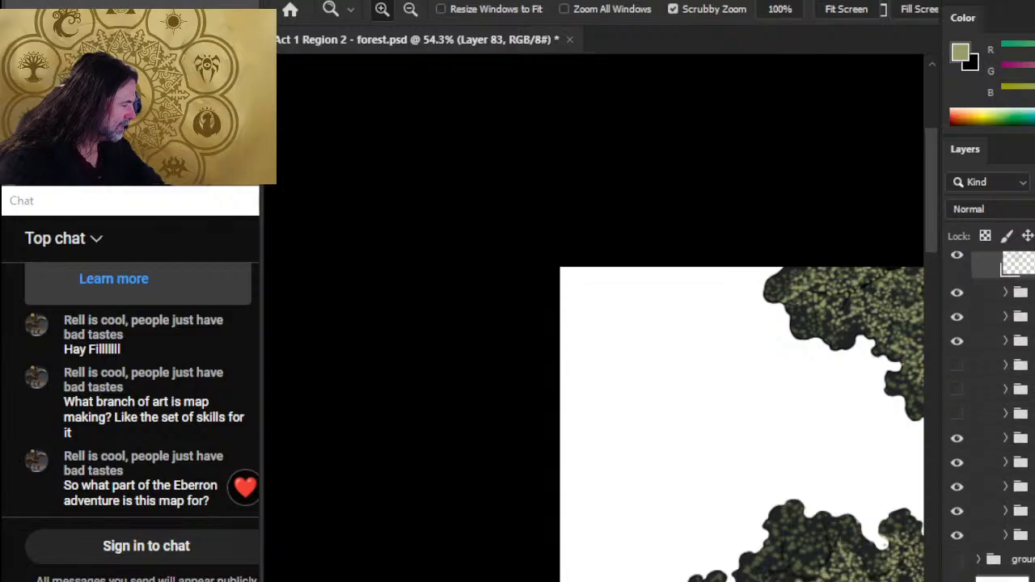
click(956, 529)
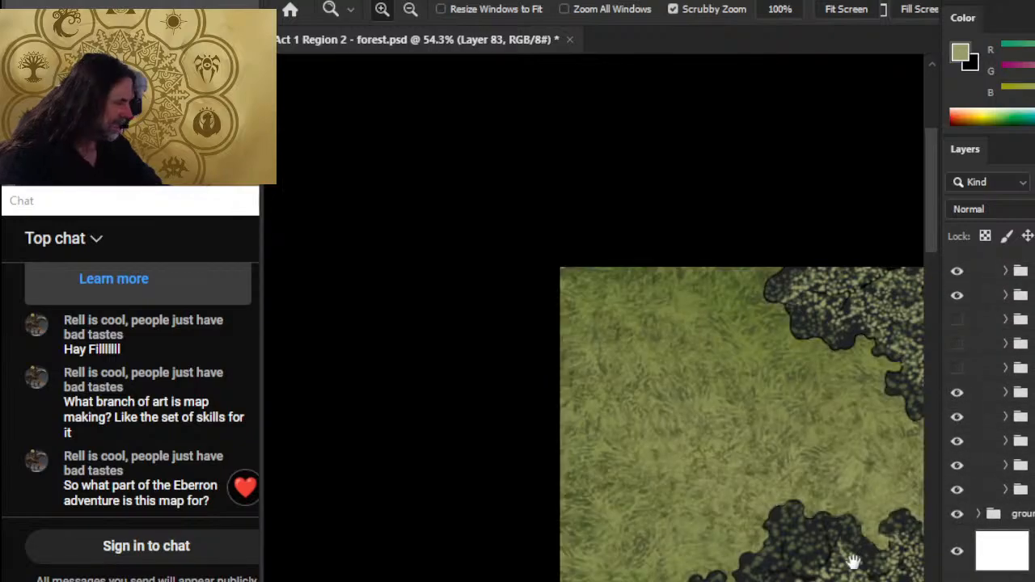
mouse_move(850, 558)
mouse_down()
mouse_move(573, 280)
mouse_move(587, 335)
mouse_up()
key(b)
right_click(597, 327)
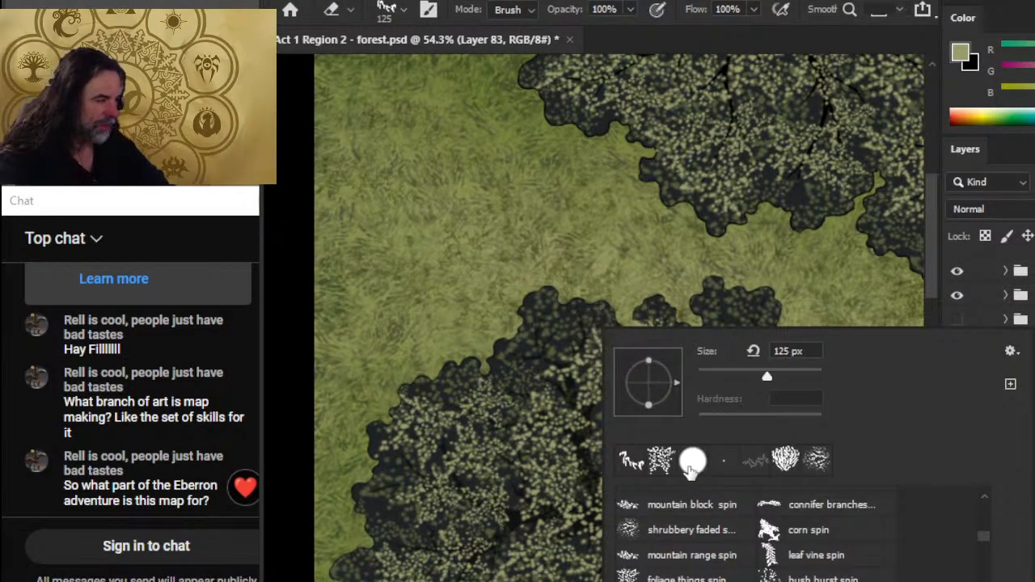
click(659, 459)
key(Return)
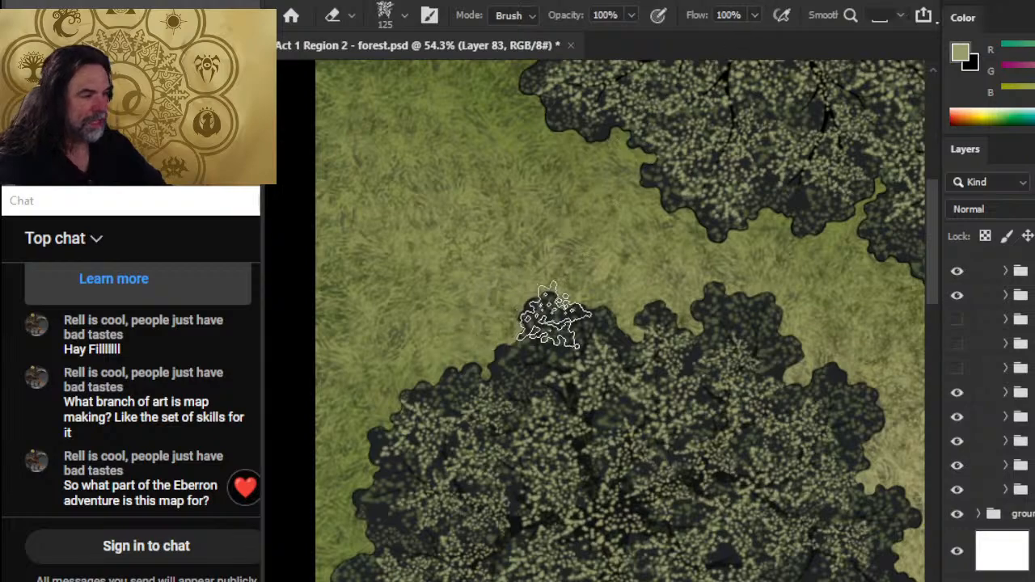
Step: Fade the leaf highlights around the large western tree's rim with a 150 px Eraser, using 40% and 20% opacity
mouse_move(553, 316)
mouse_down()
mouse_move(504, 316)
mouse_move(536, 370)
mouse_move(683, 420)
mouse_move(603, 426)
mouse_up()
drag(708, 457, 642, 368)
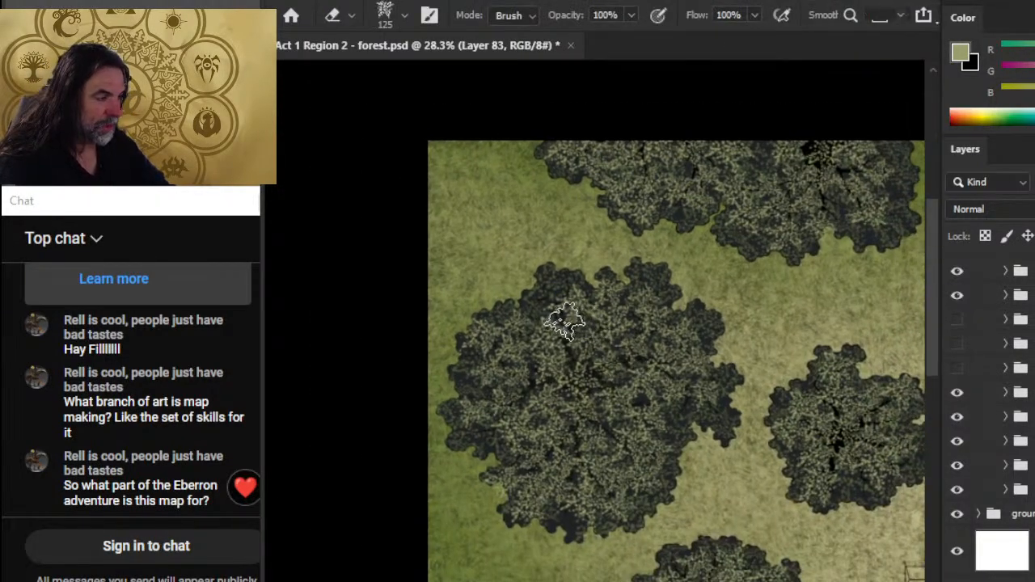
key(bracketright)
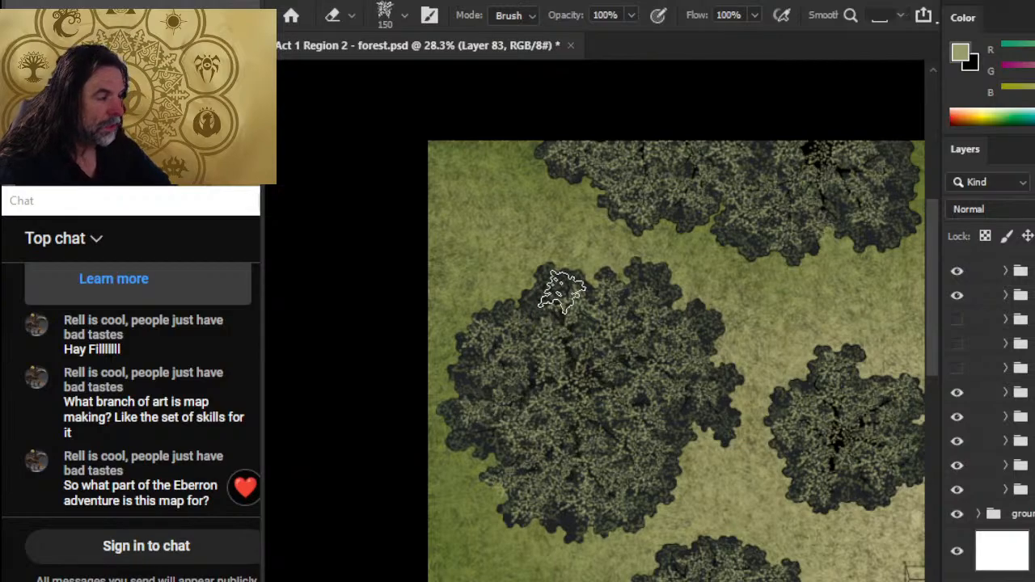
key(3)
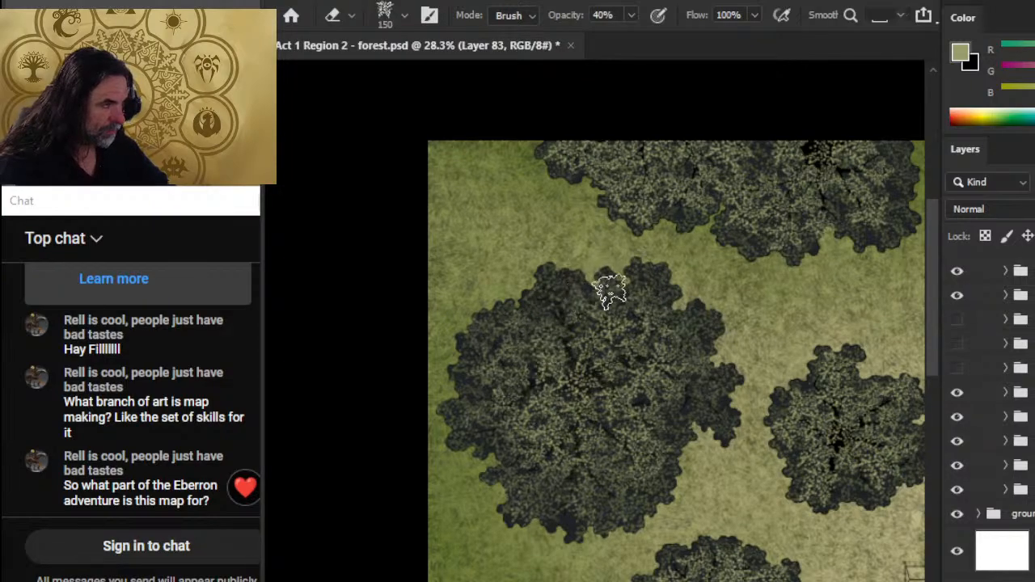
key(2)
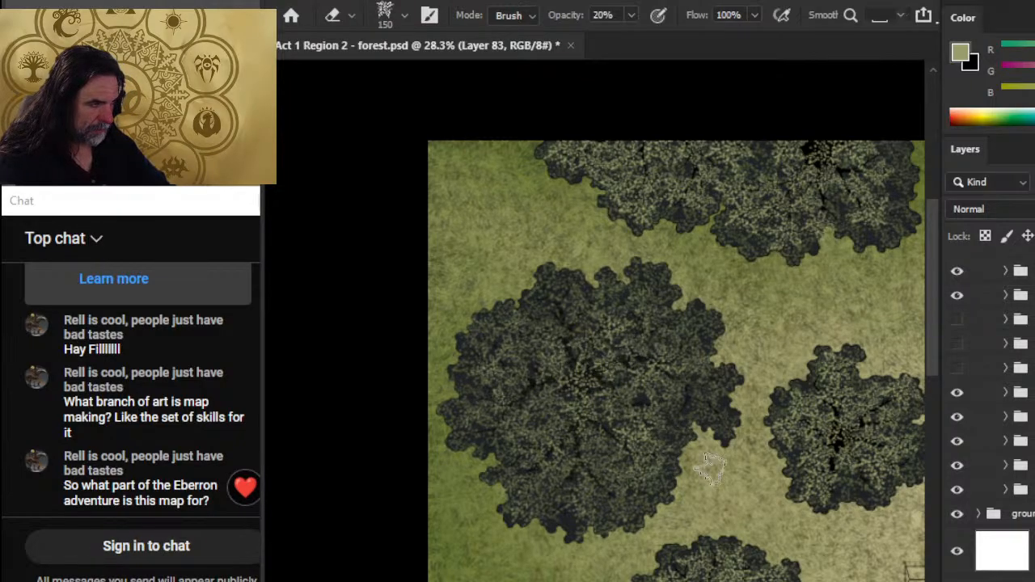
Step: Soften the leaf highlights on the large western tree and the adjoining northern tree group with the Eraser at 20% opacity
key(z)
scroll(658, 416, down, 3)
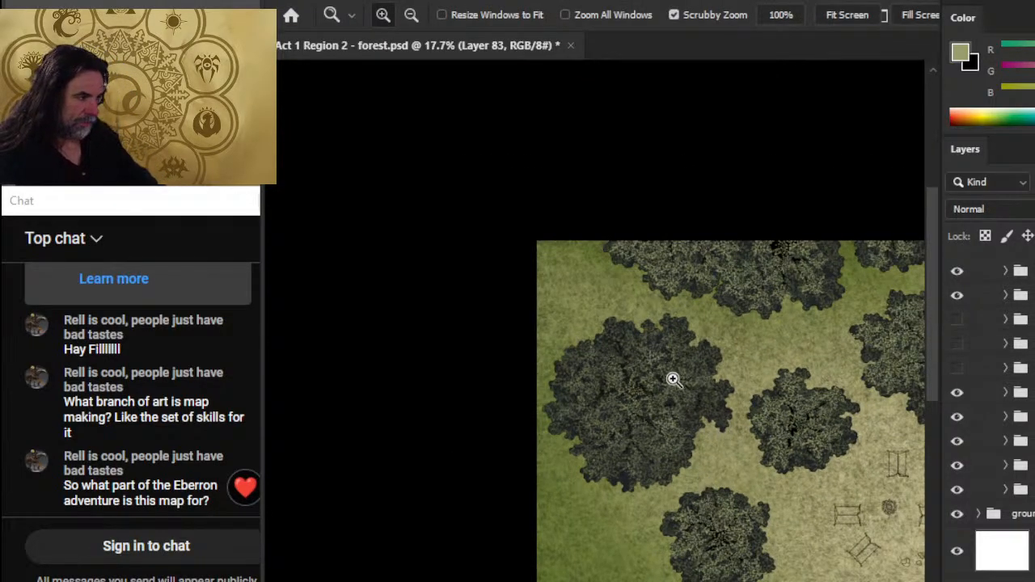
drag(799, 447, 690, 423)
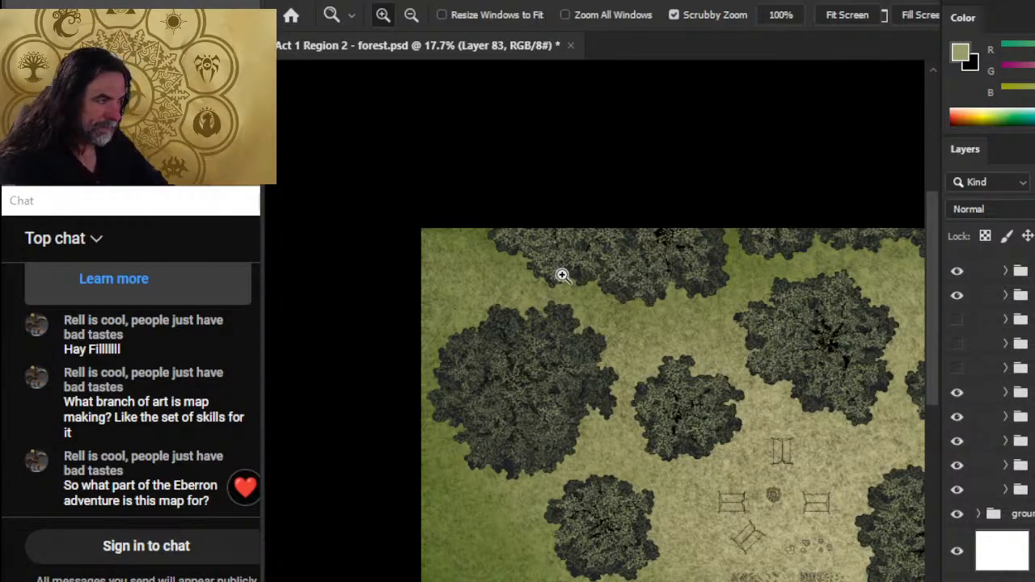
key(e)
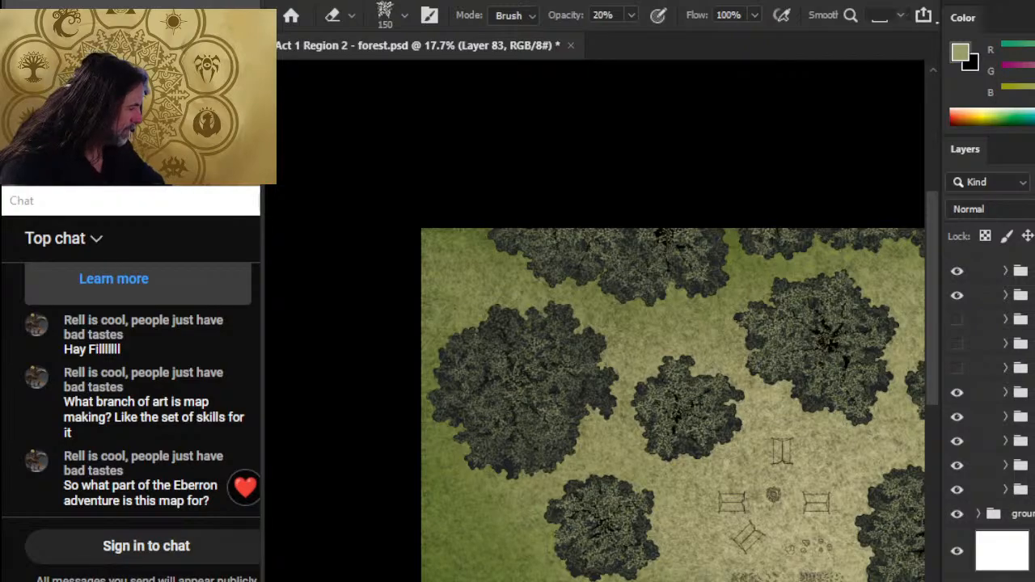
Step: Toggle the visibility of Layer 83 to compare the trees with and without their leaf highlights
scroll(995, 404, up, 5)
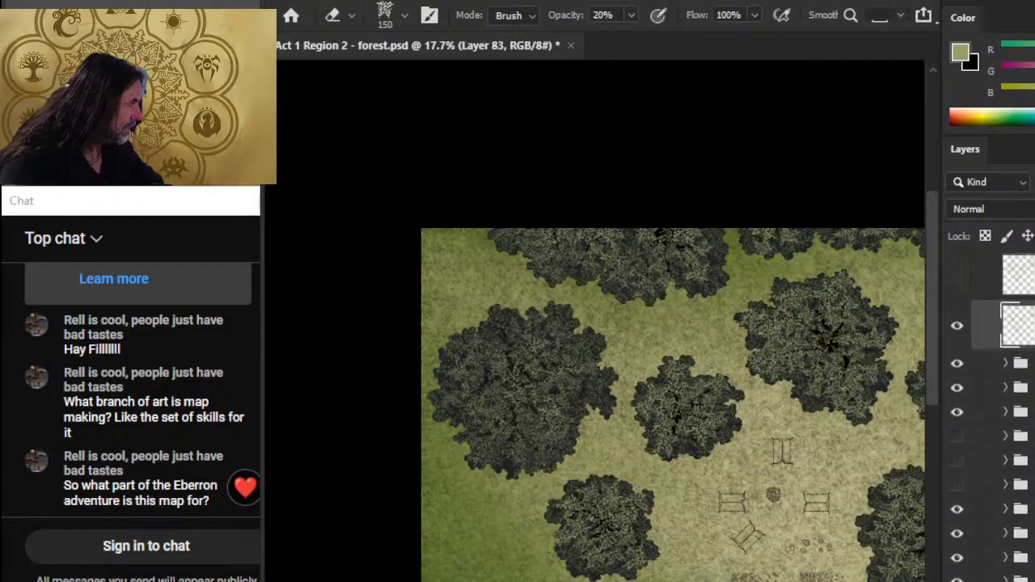
click(957, 416)
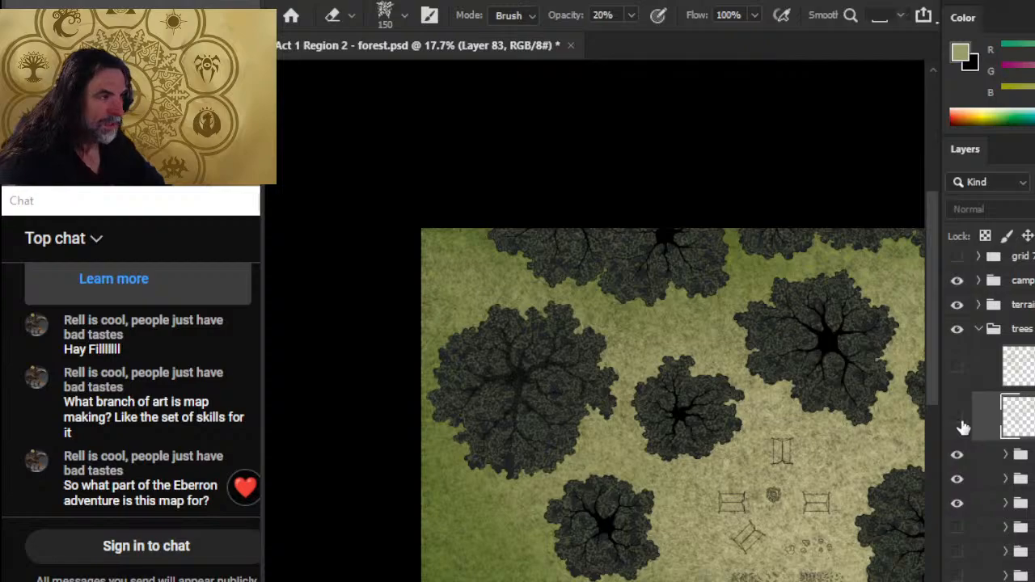
click(958, 417)
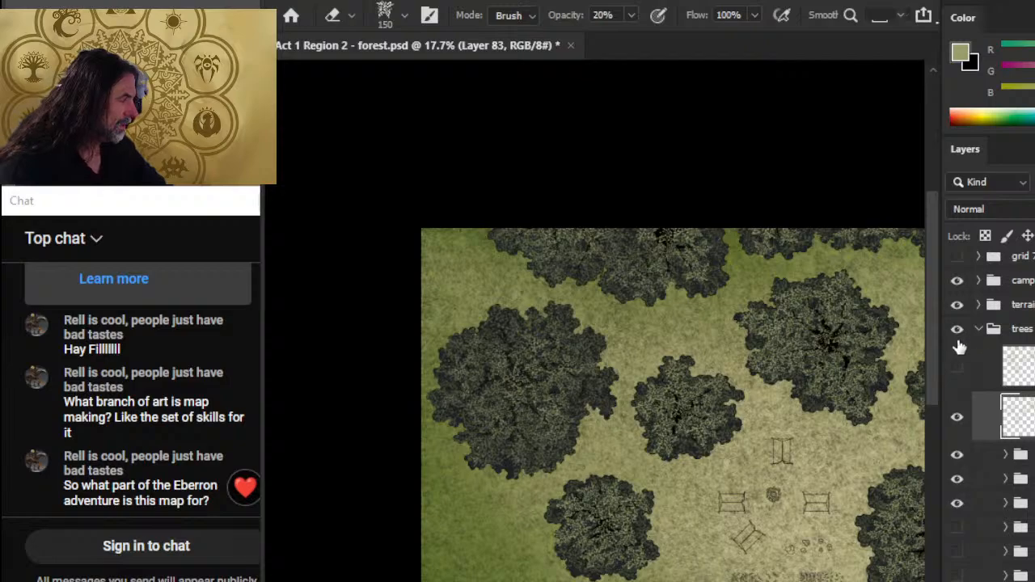
click(958, 420)
click(958, 420)
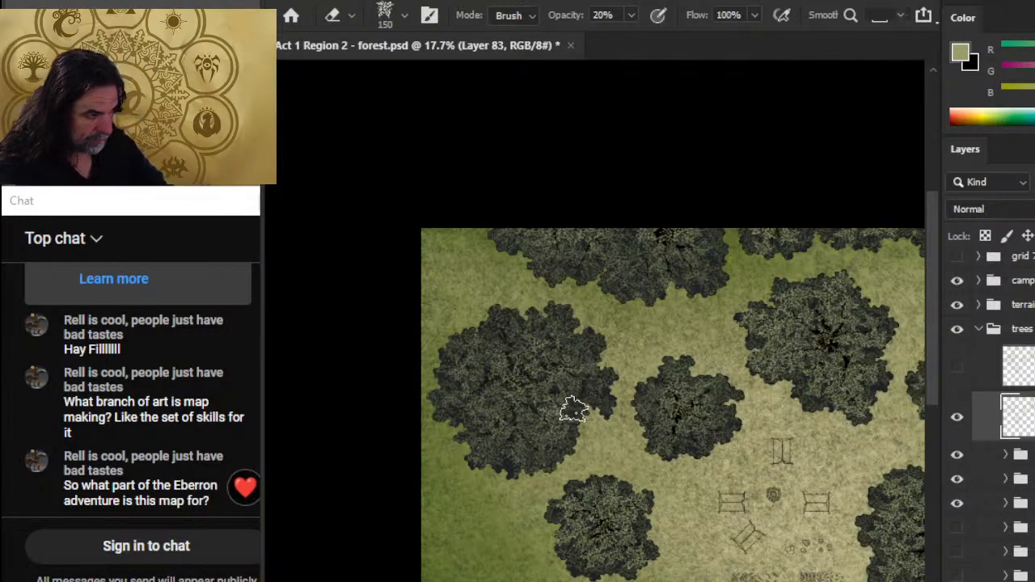
Step: Fade the rim highlights of the small western trees and the large north-central tree, comparing with Layer 83 hidden
scroll(638, 453, down, 3)
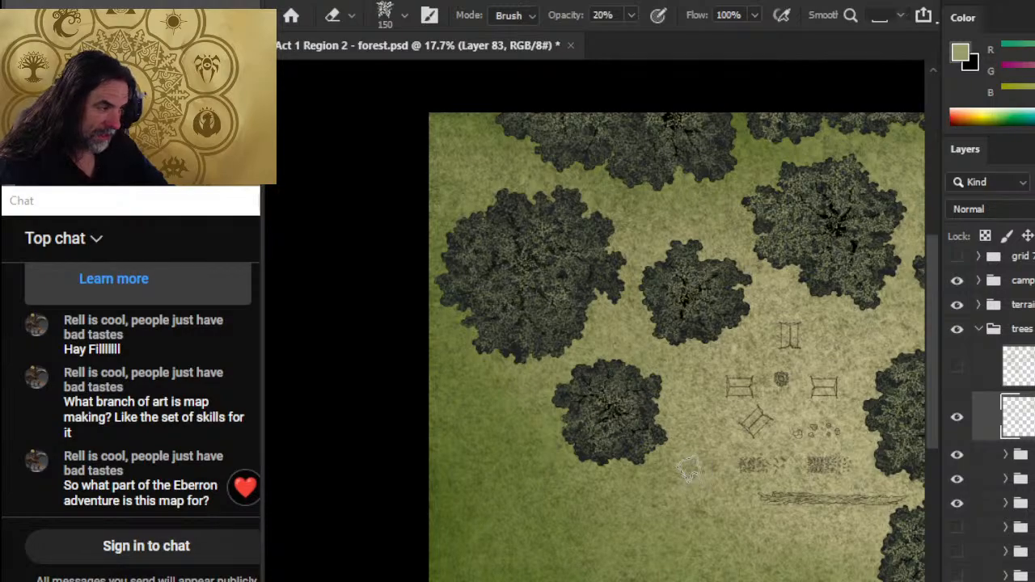
drag(742, 447, 621, 504)
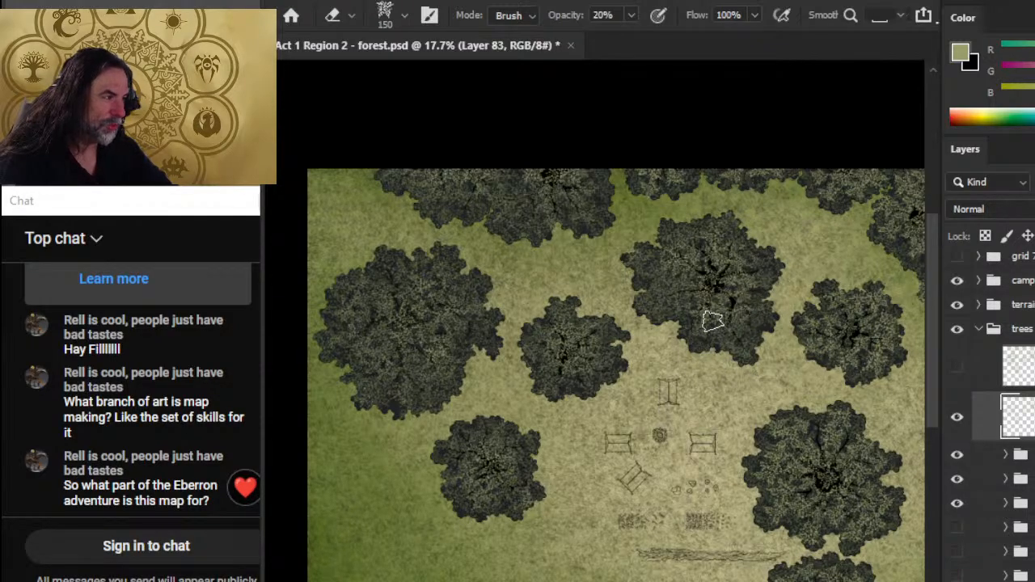
drag(697, 296, 685, 352)
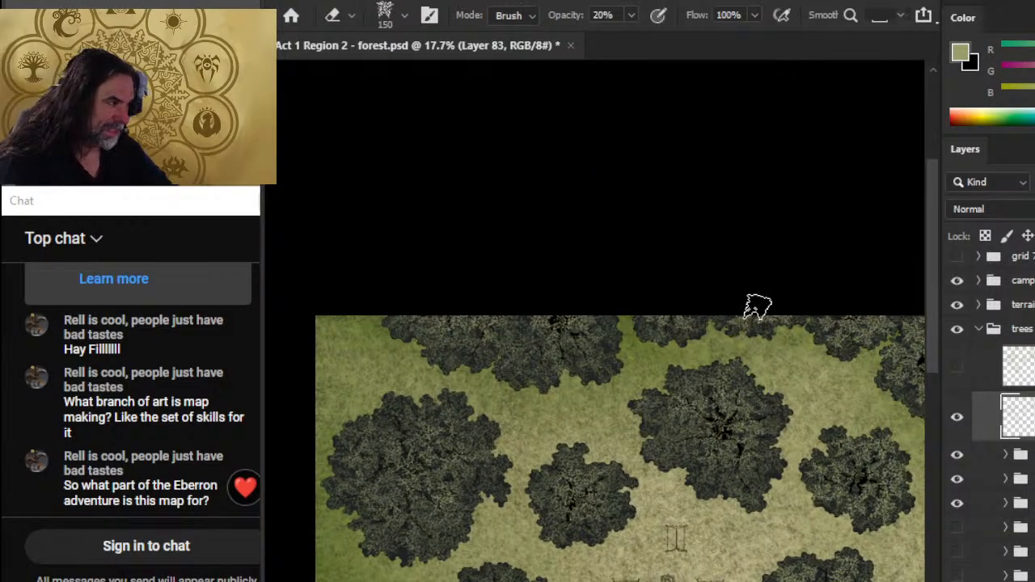
click(957, 416)
click(956, 416)
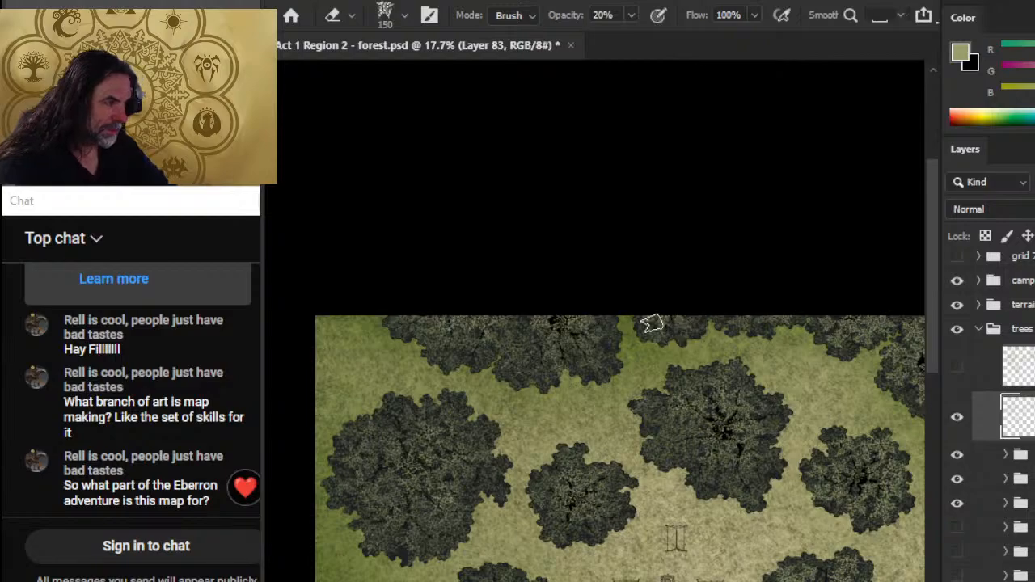
Step: Fade the leaf highlights on the trees along the northern border, toggling Layer 83 to locate their trunks
drag(776, 381, 659, 459)
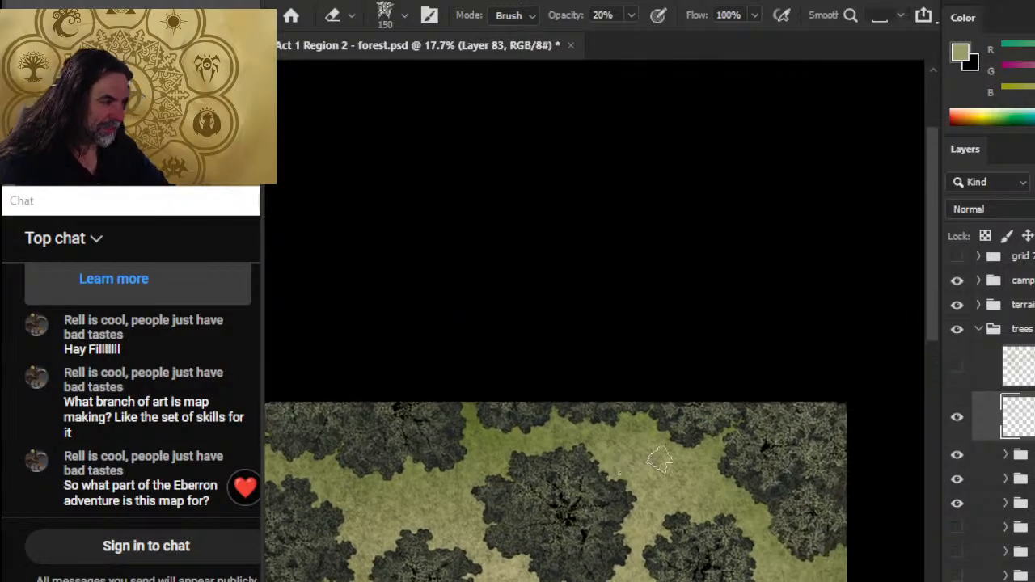
click(959, 418)
click(954, 419)
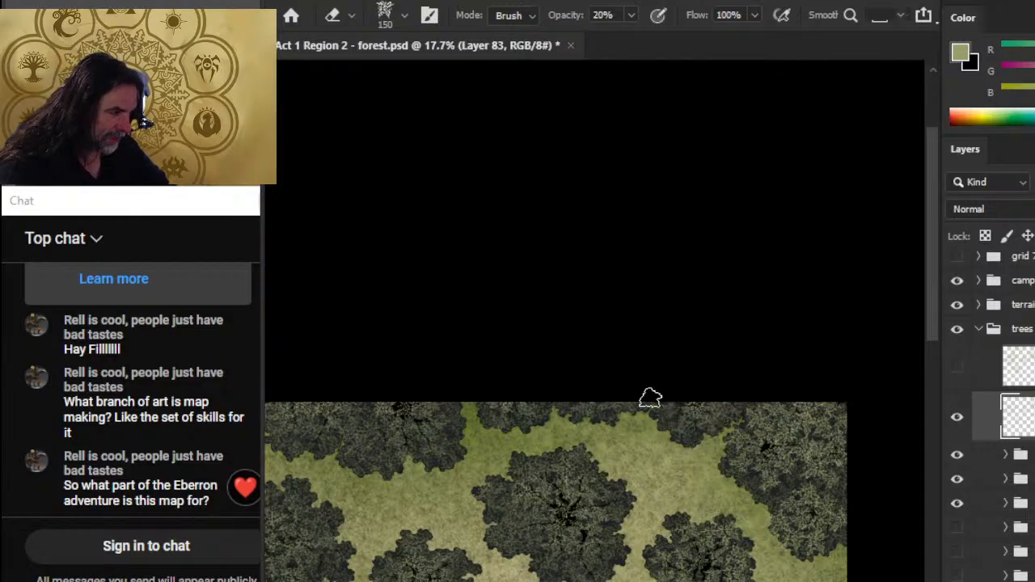
Step: Fade the highlights along the western rim of the northeastern tree cluster, checking its trunks with Layer 83 hidden
drag(754, 499, 635, 444)
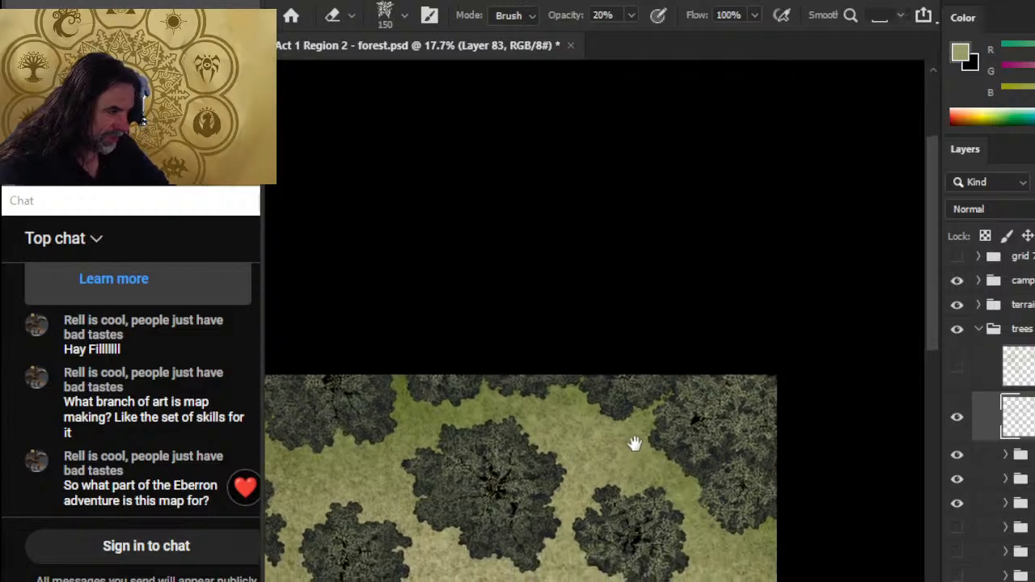
key(ctrl+space)
mouse_move(603, 397)
mouse_down()
mouse_move(724, 432)
mouse_move(646, 408)
mouse_up()
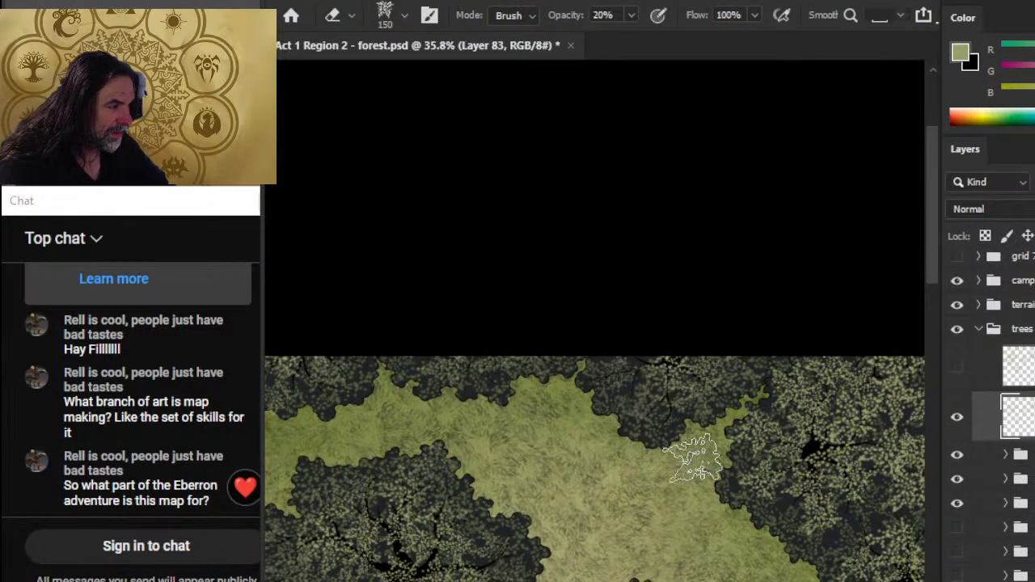
drag(693, 457, 619, 450)
click(957, 419)
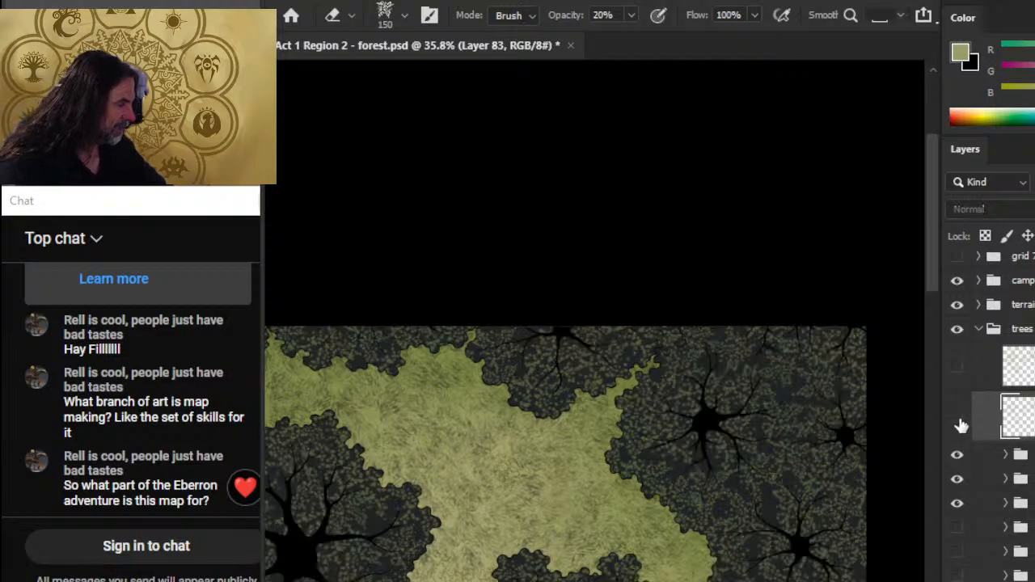
click(958, 419)
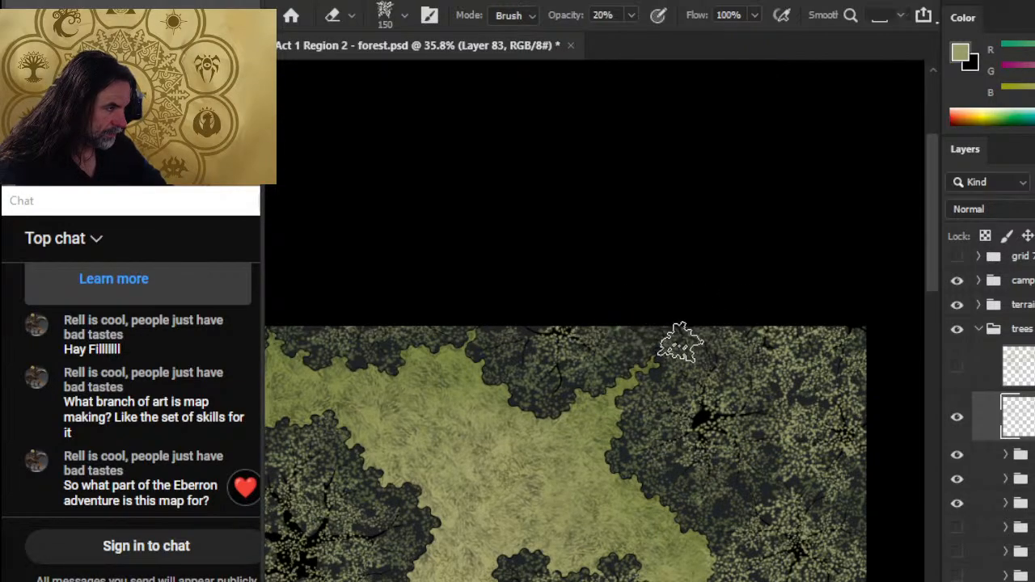
Step: Fade the leaf highlights between the trunks of the northeastern cluster, toggling Layer 83 to separate the individual trees
scroll(660, 478, right, 3)
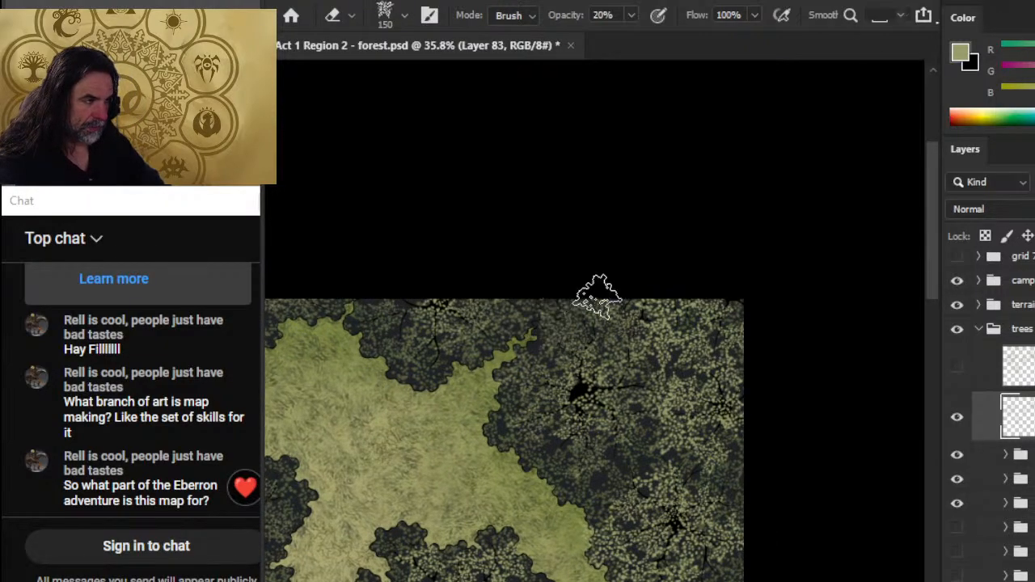
click(957, 420)
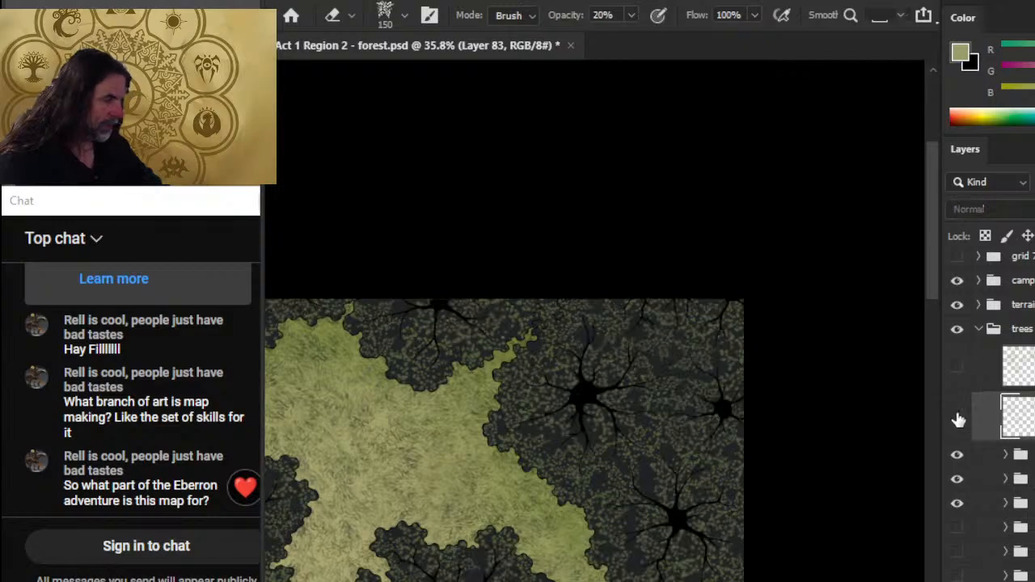
click(957, 420)
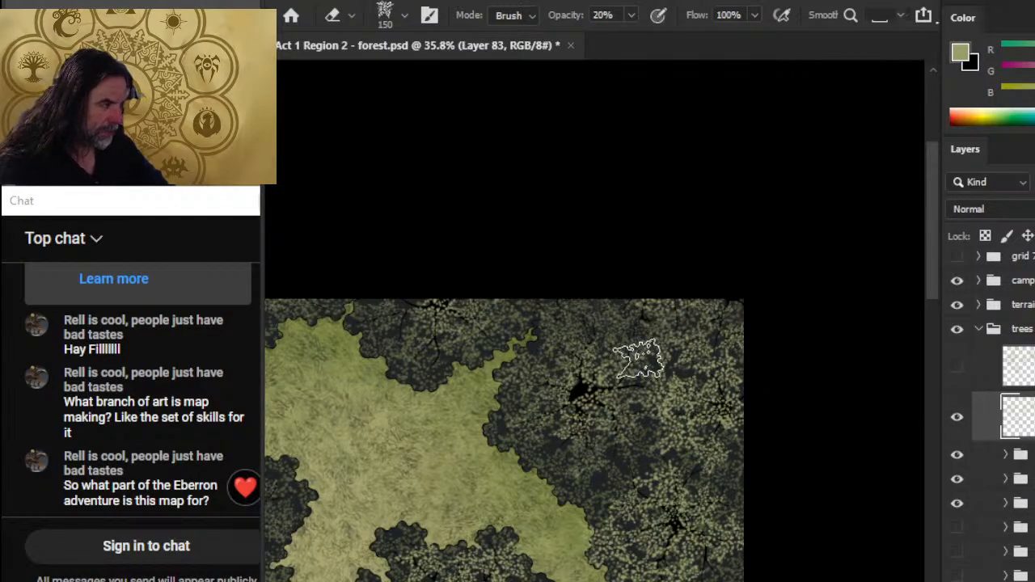
click(956, 419)
click(957, 419)
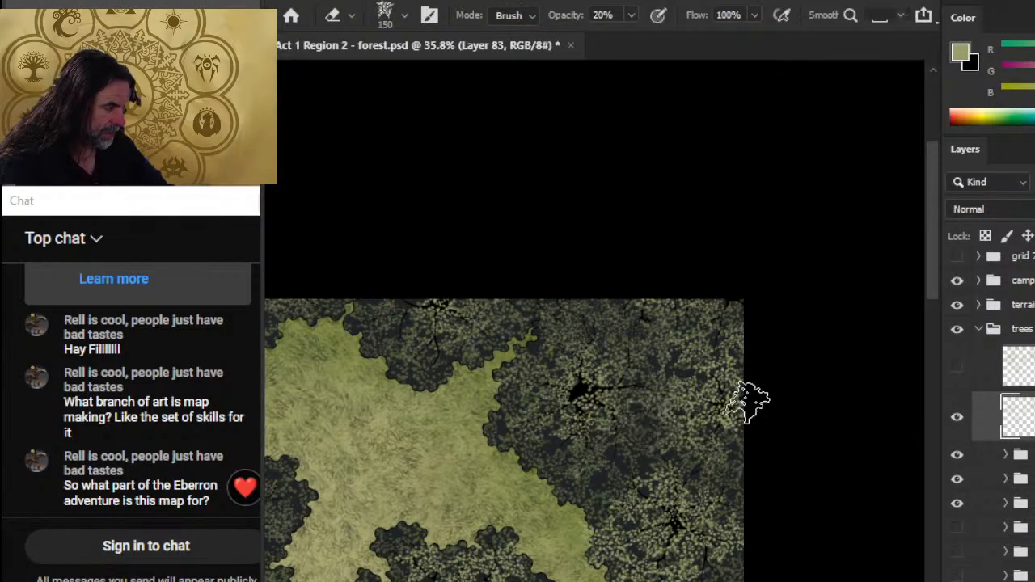
click(956, 417)
click(957, 417)
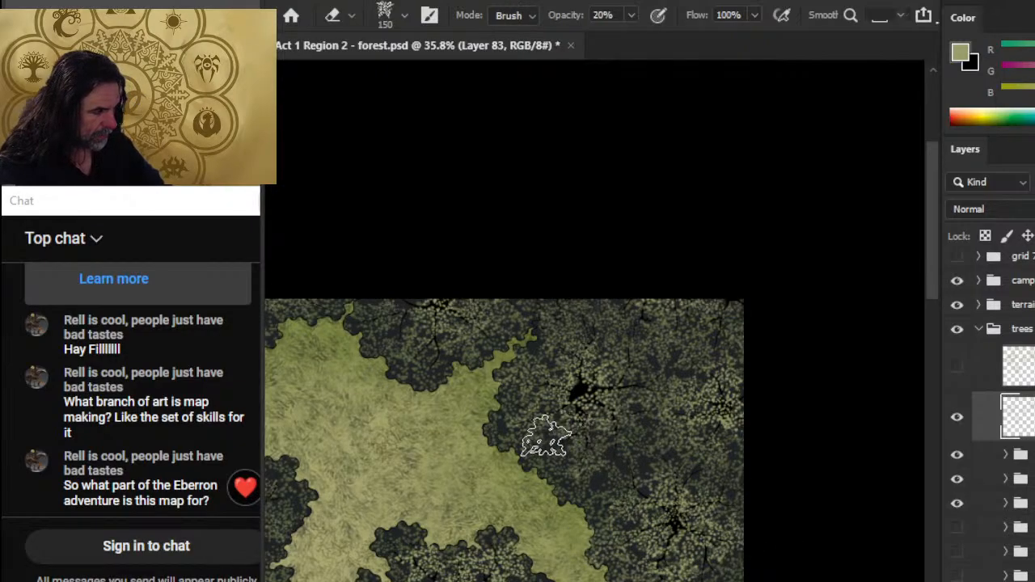
Step: Fade the rim highlights of the small northeastern tree and the large eastern tree with the 20% opacity Eraser
key(ctrl+space)
mouse_move(623, 496)
mouse_down()
mouse_move(582, 503)
mouse_move(683, 399)
mouse_move(679, 439)
mouse_move(623, 512)
mouse_up()
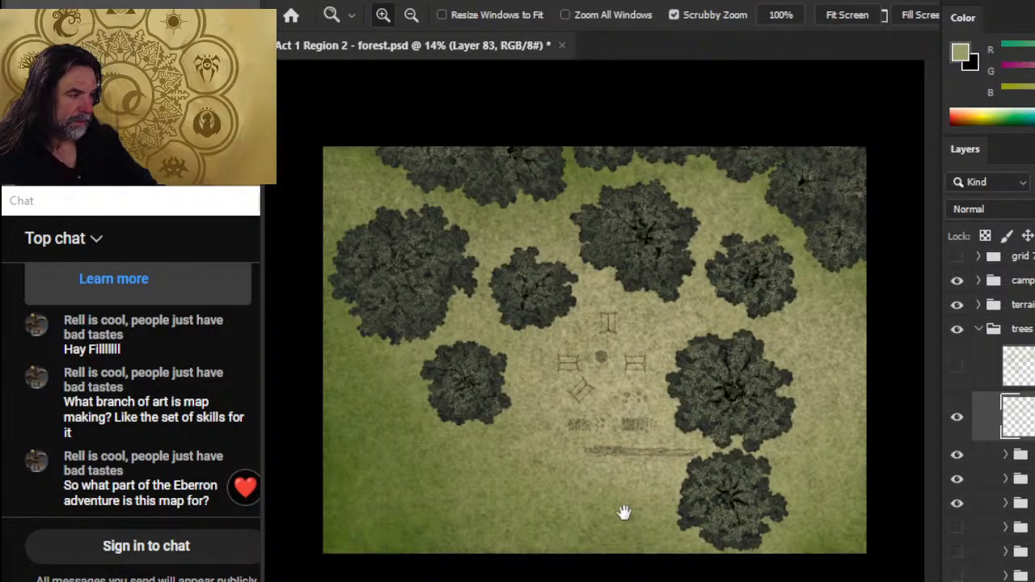
click(744, 377)
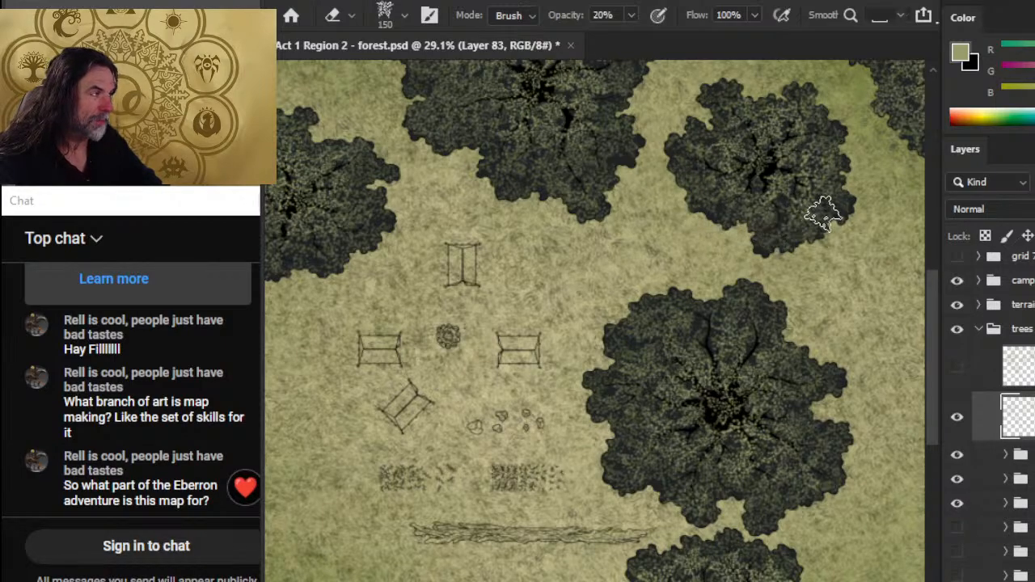
Step: Examine the faded leaf highlights across the whole map, checking the eastern, western and northern trees for depth
key(z)
drag(806, 207, 776, 365)
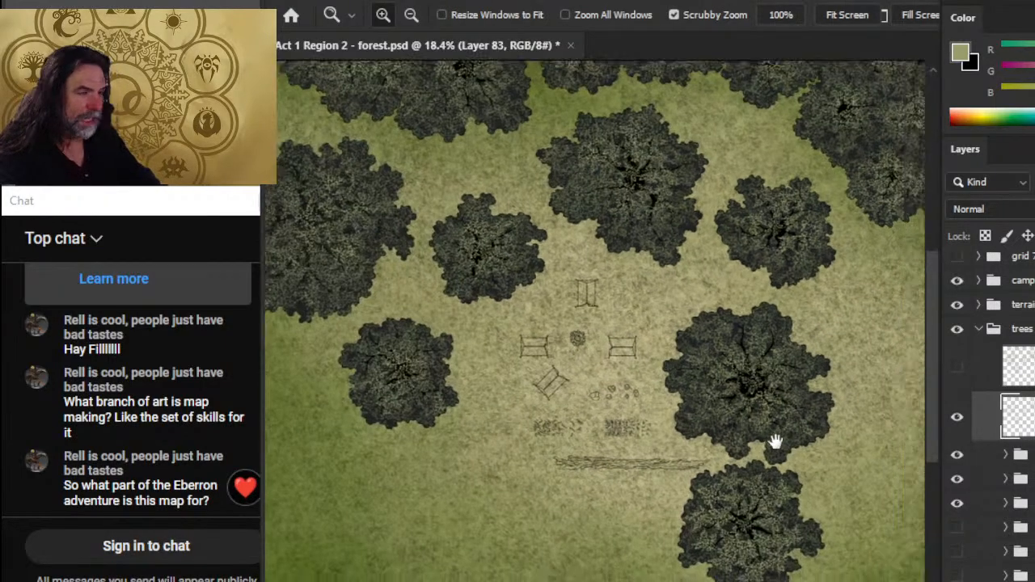
drag(776, 441, 687, 374)
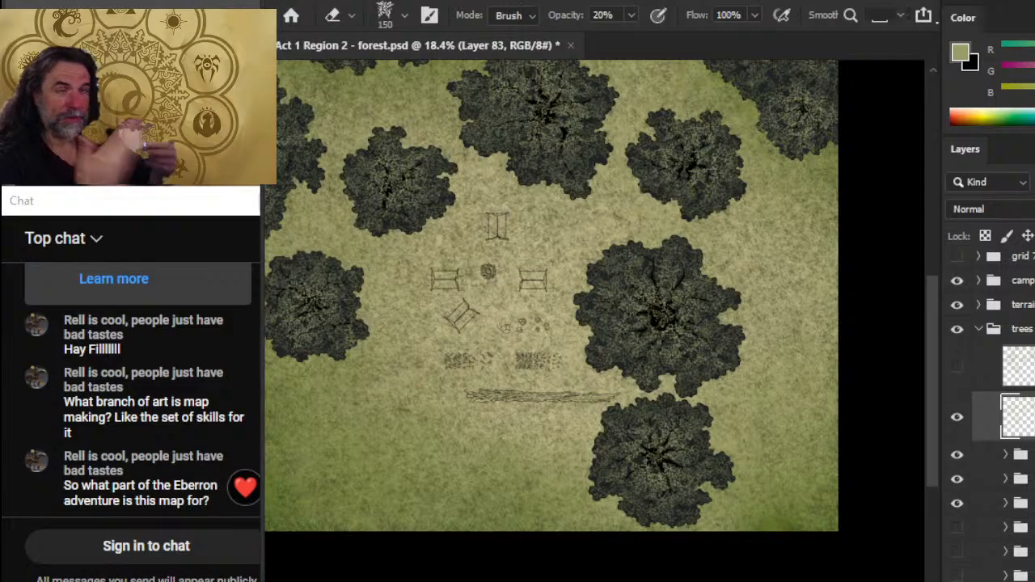
key(z)
drag(704, 380, 639, 325)
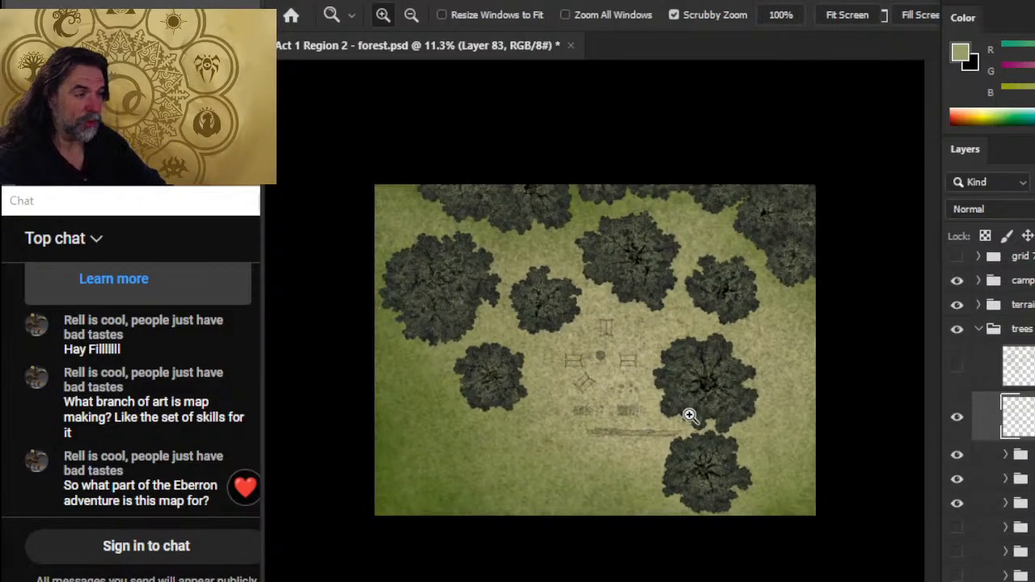
drag(455, 267, 558, 295)
key(e)
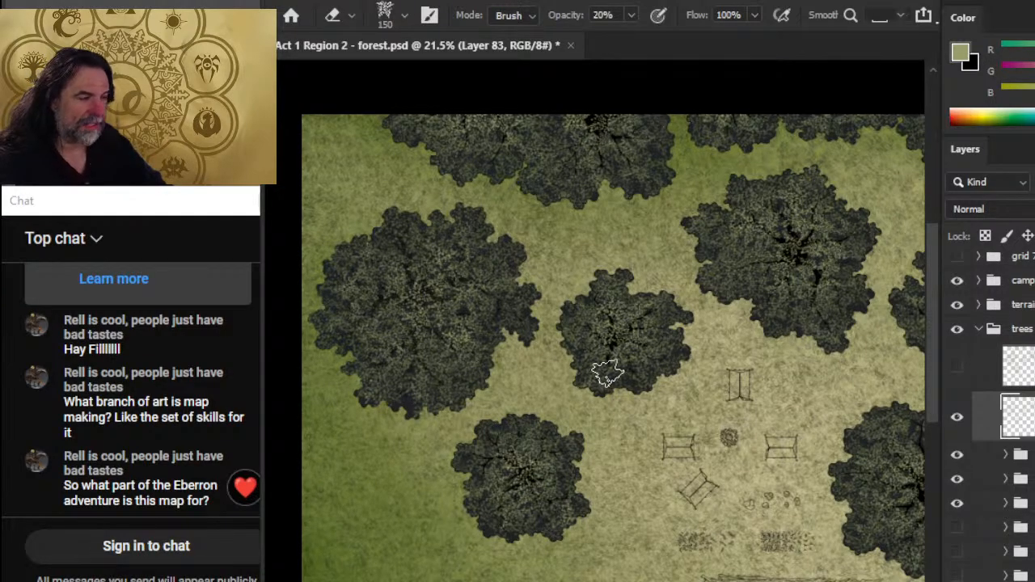
key(z)
scroll(773, 495, down, 3)
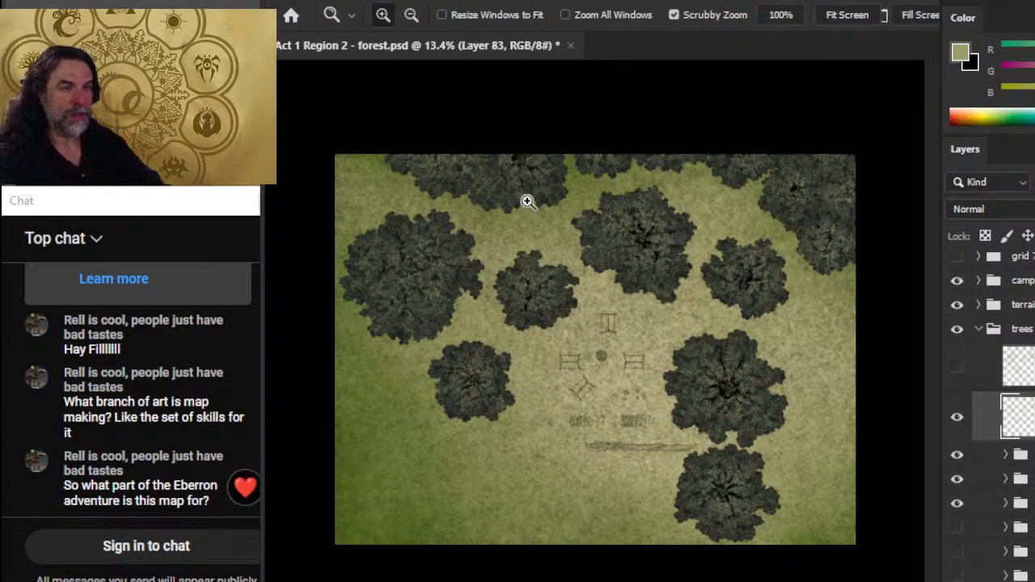
scroll(468, 198, up, 3)
key(e)
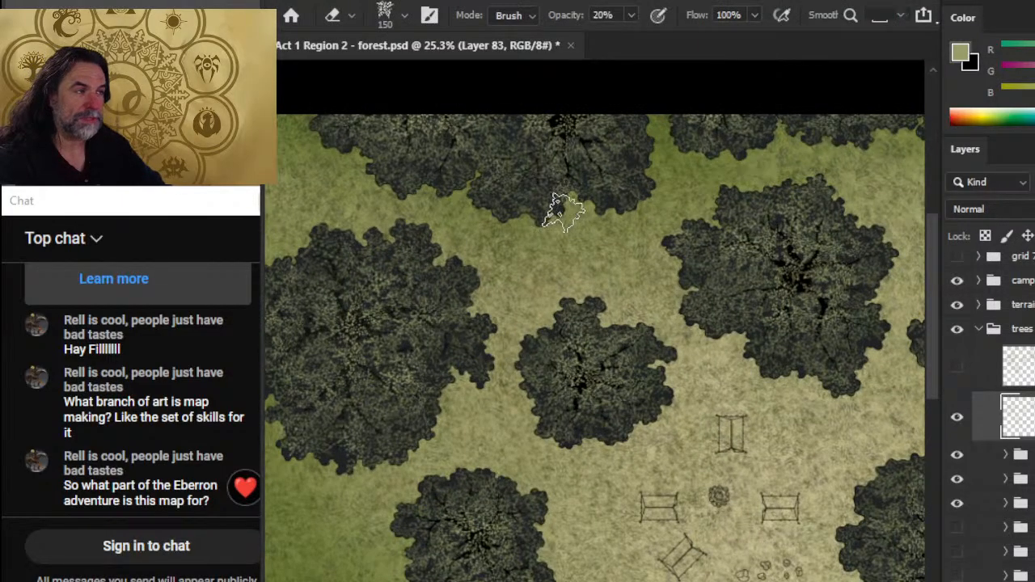
drag(763, 224, 567, 345)
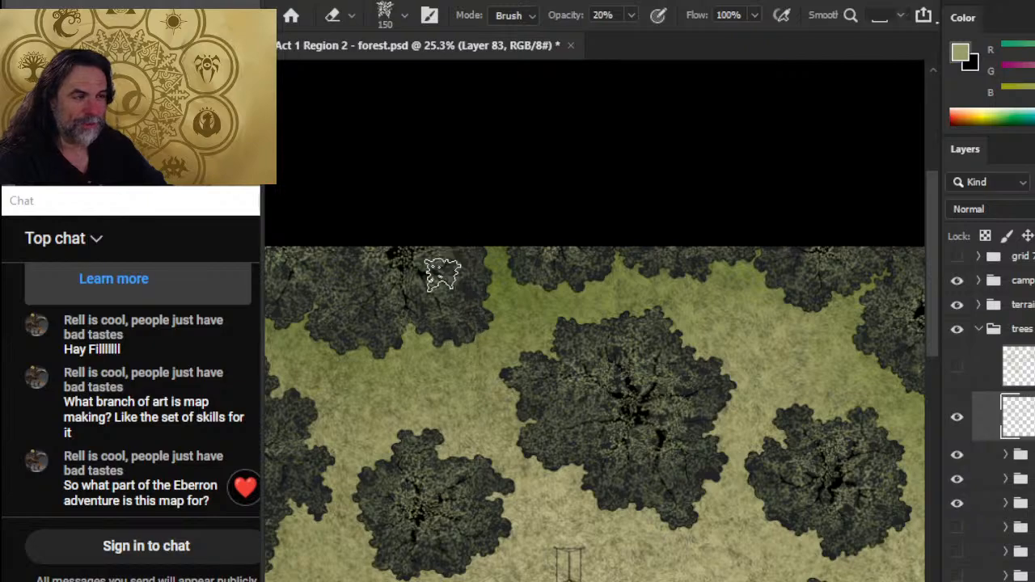
key(z)
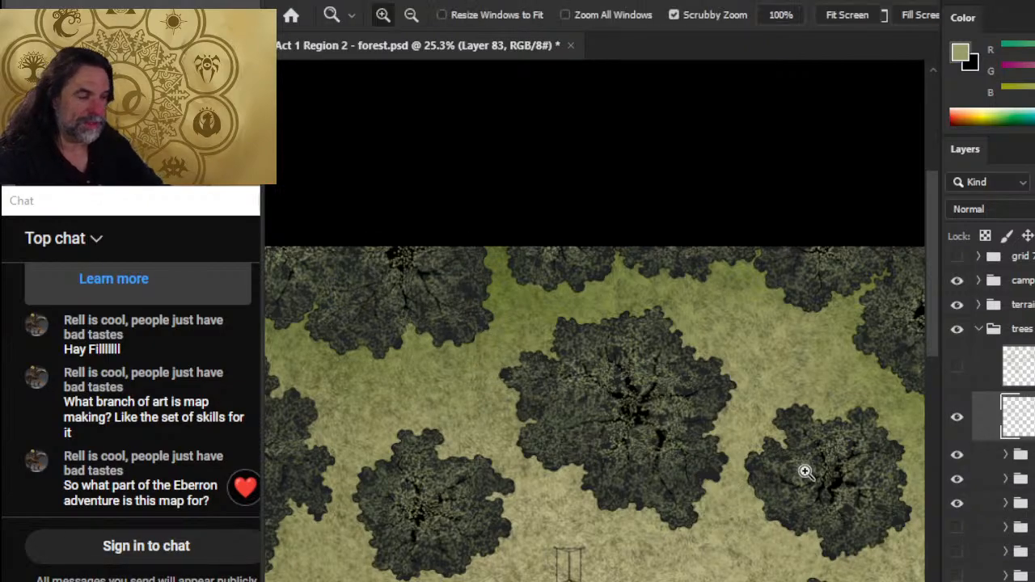
drag(804, 471, 732, 462)
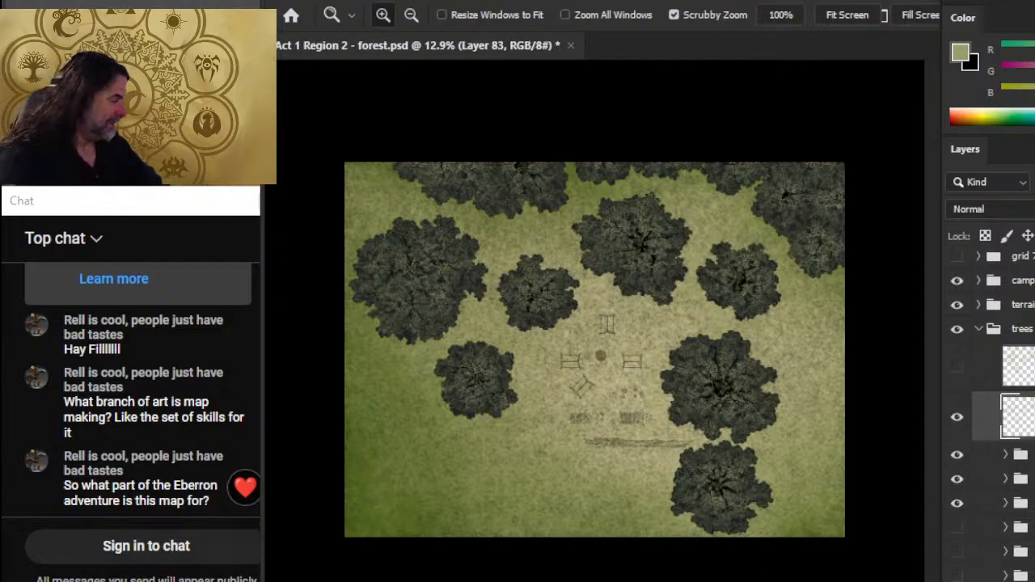
Step: Delete hidden Layer 53 and the other hidden layer beneath it from the first tree group
scroll(997, 312, down, 3)
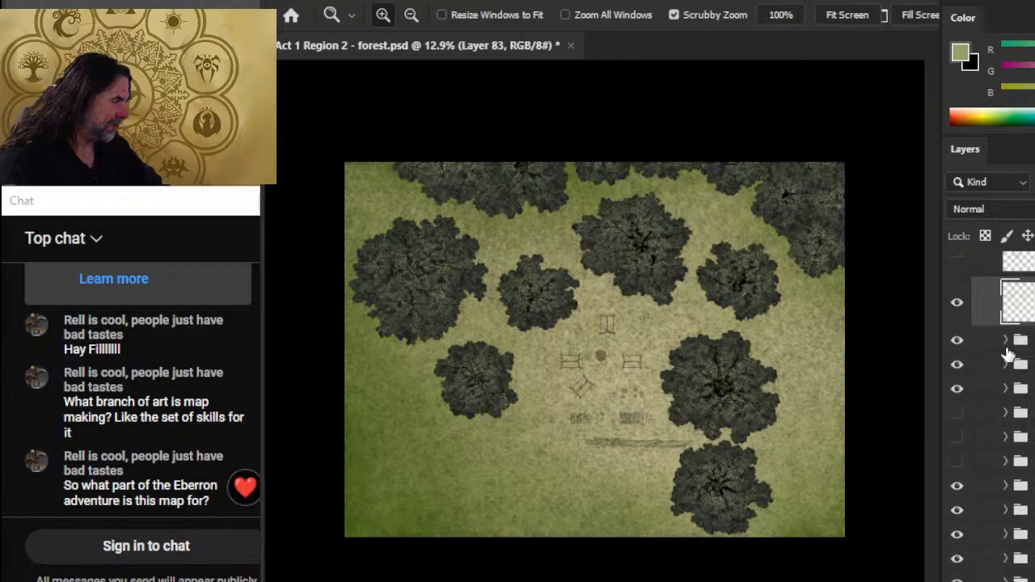
click(1005, 341)
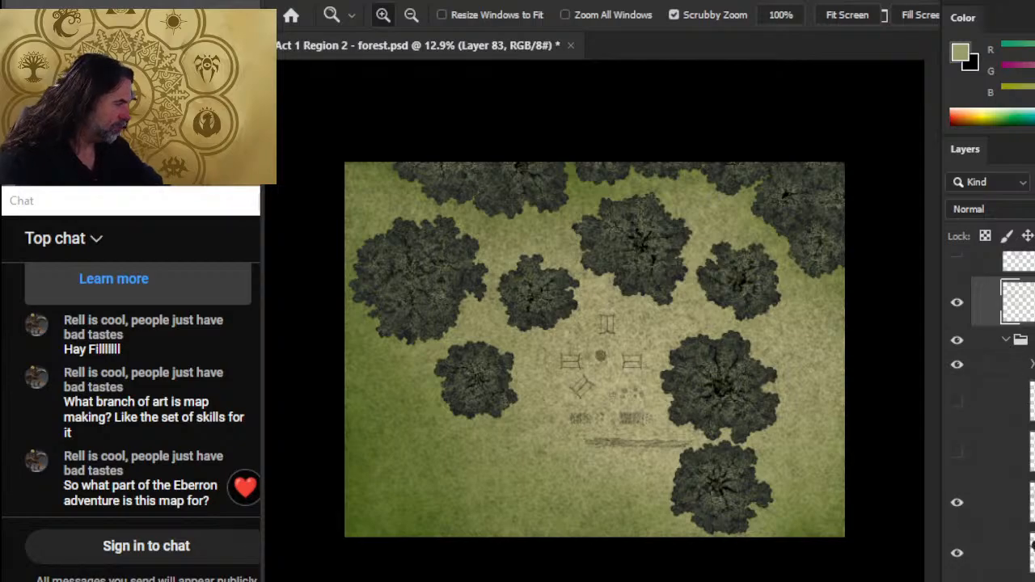
click(999, 400)
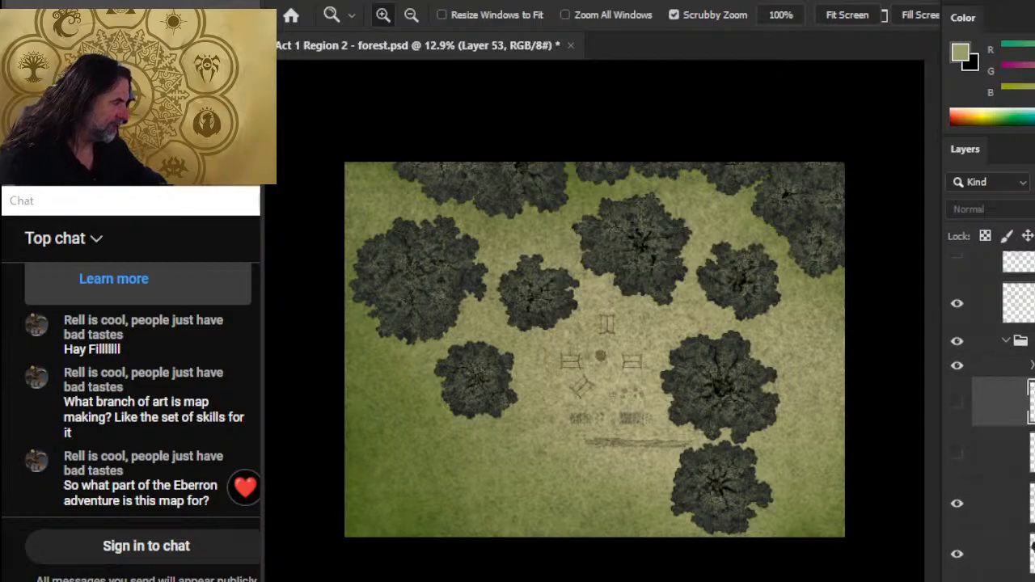
key(Delete)
key(Delete)
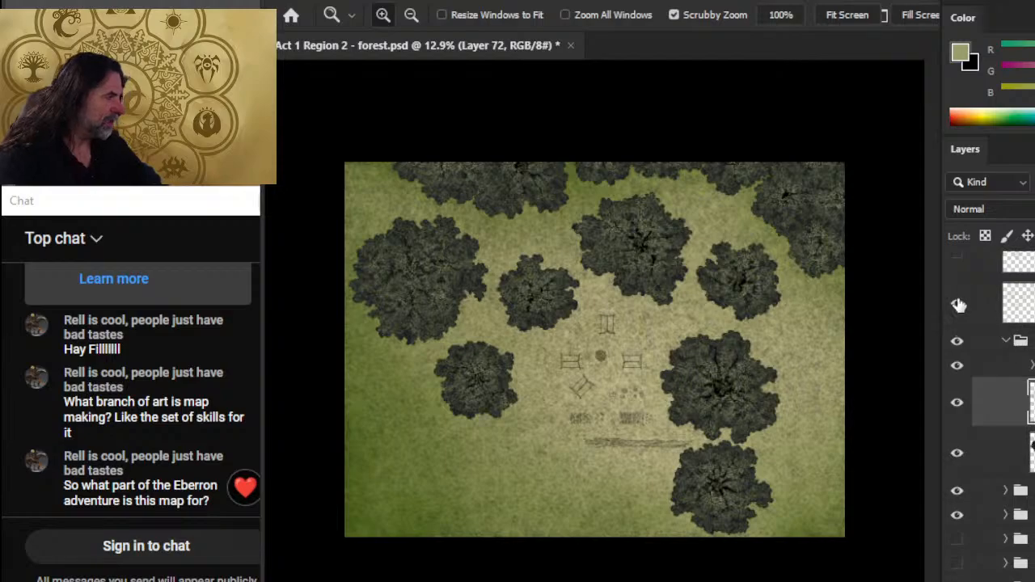
Step: Check Layer 83 and the first tree group by toggling their visibility, leaving Layer 83 as the active layer
click(957, 305)
click(957, 304)
click(1008, 306)
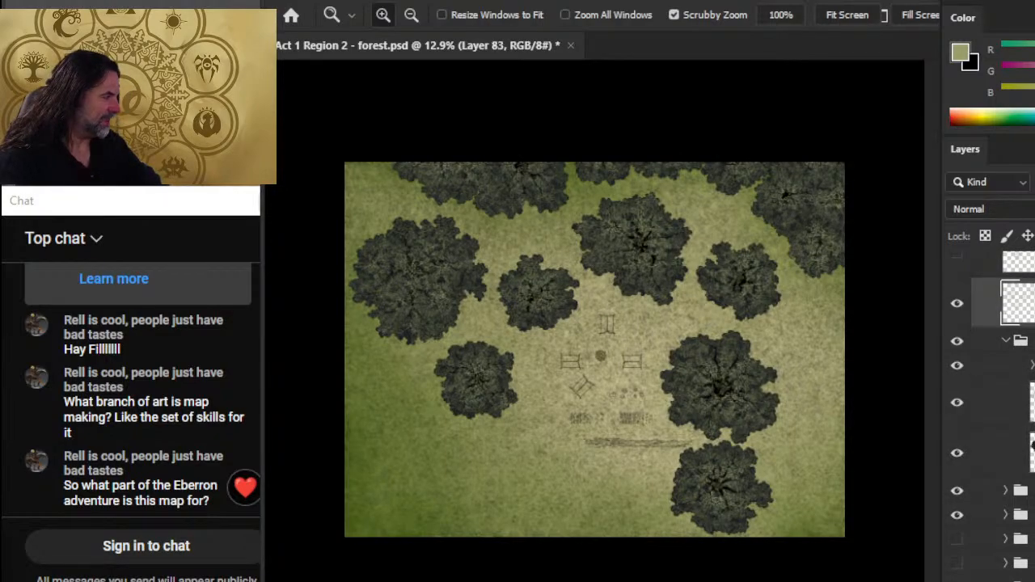
click(953, 344)
click(958, 344)
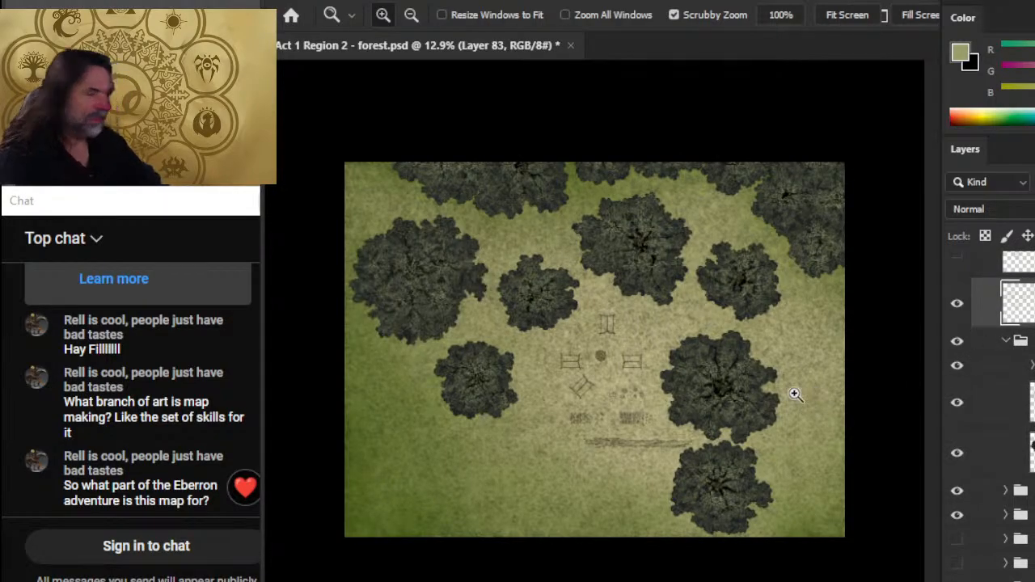
Step: Lasso the large western tree on Layer 83, enclosing its leaf highlights without including the neighbouring trees
key(l)
mouse_move(362, 203)
mouse_down()
mouse_move(345, 297)
mouse_move(378, 369)
mouse_move(470, 318)
mouse_move(496, 250)
mouse_move(460, 209)
mouse_move(368, 207)
mouse_up()
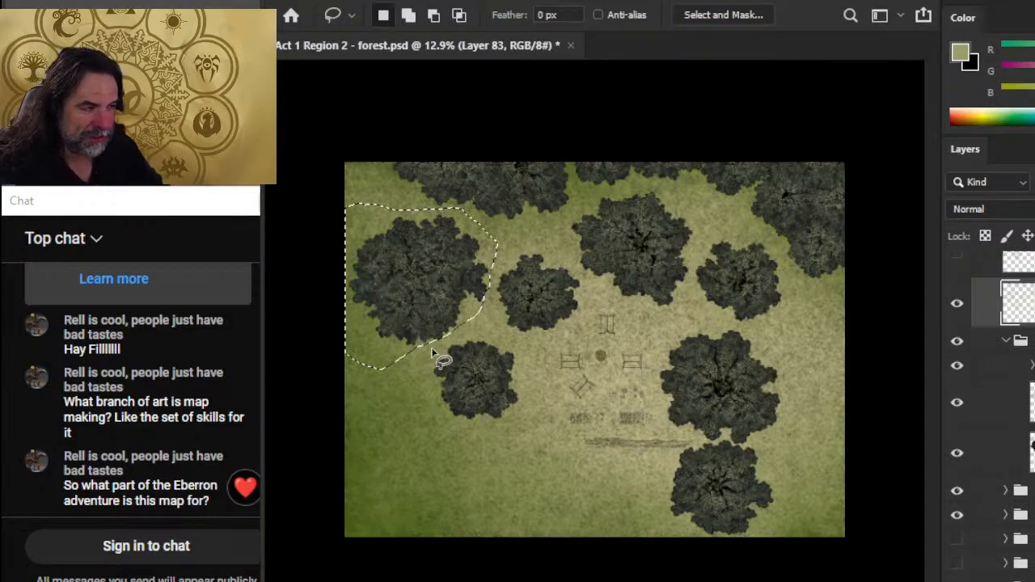
key(shift)
mouse_move(380, 363)
mouse_down()
mouse_move(433, 348)
mouse_move(487, 314)
mouse_move(489, 272)
mouse_up()
key(shift)
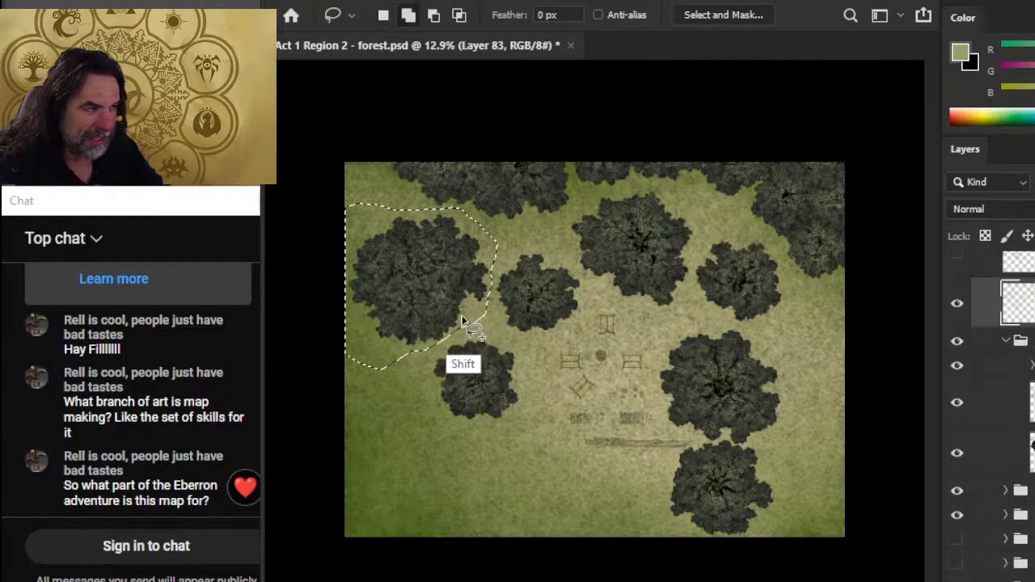
mouse_move(463, 322)
mouse_down()
mouse_move(491, 304)
mouse_move(495, 242)
mouse_move(619, 319)
mouse_move(611, 335)
mouse_up()
key(z)
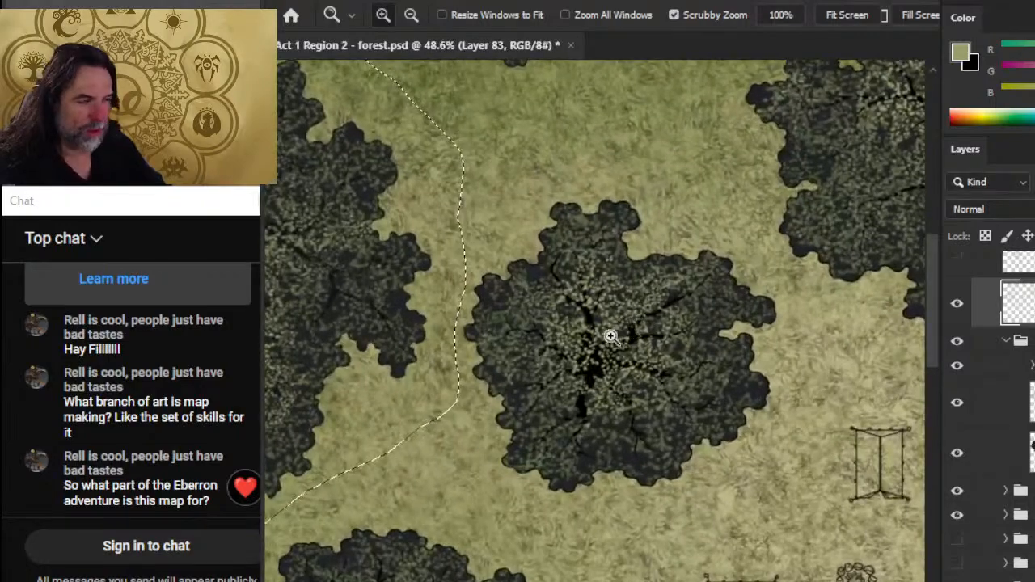
drag(614, 404, 477, 413)
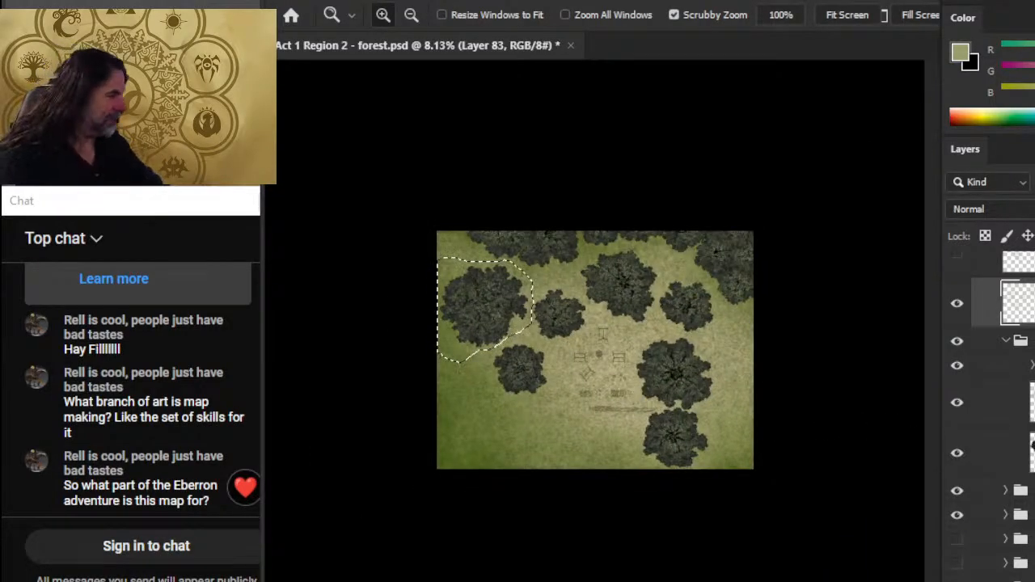
Step: Move the western tree's highlights out of Layer 83 and paste them in place inside the tree 1 group
key(ctrl+d)
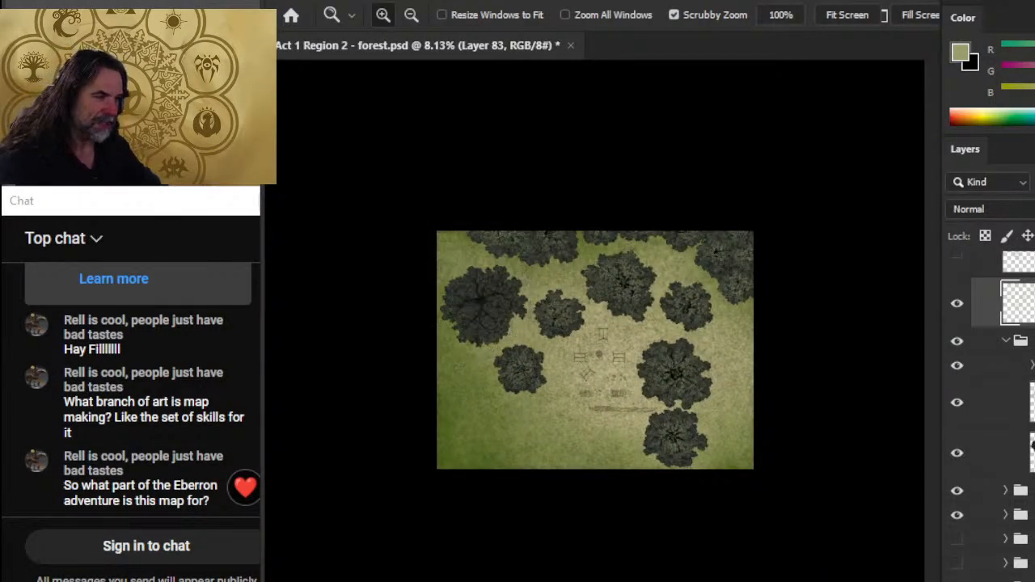
click(1020, 401)
key(ctrl+shift+v)
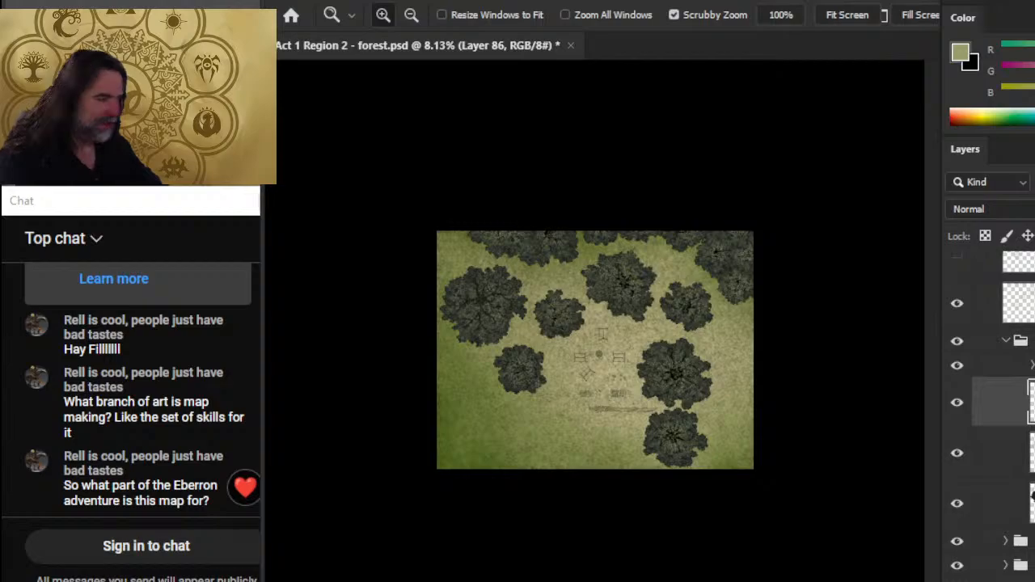
click(1006, 342)
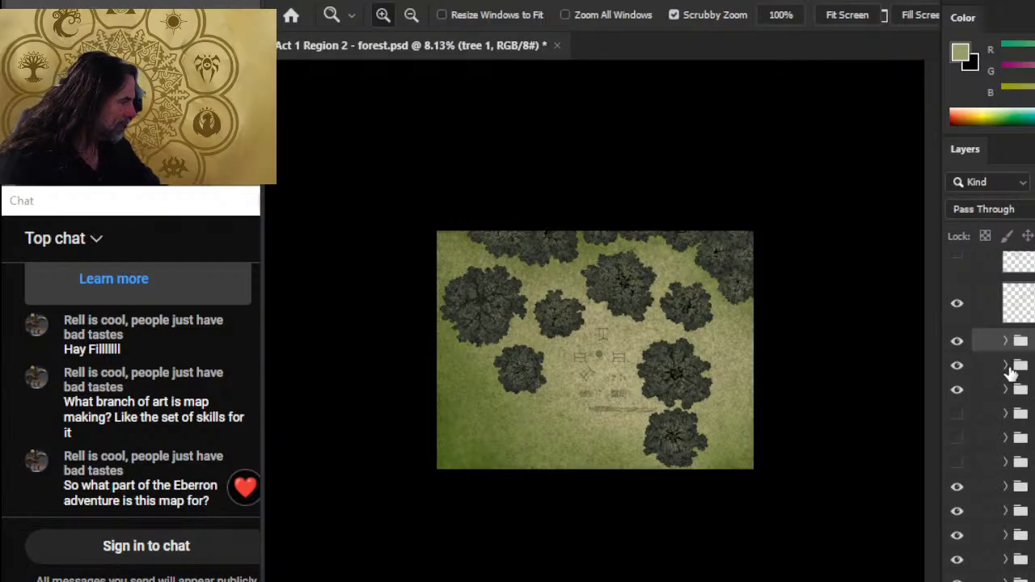
Step: Open the tree group below tree 1 and toggle both groups' visibility to identify which tree each one holds
click(1006, 365)
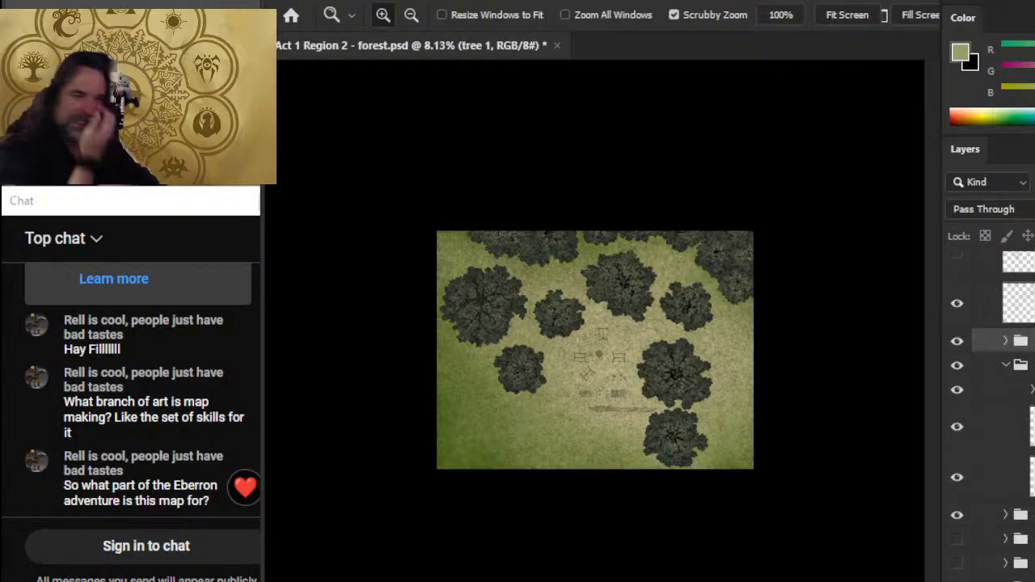
click(956, 341)
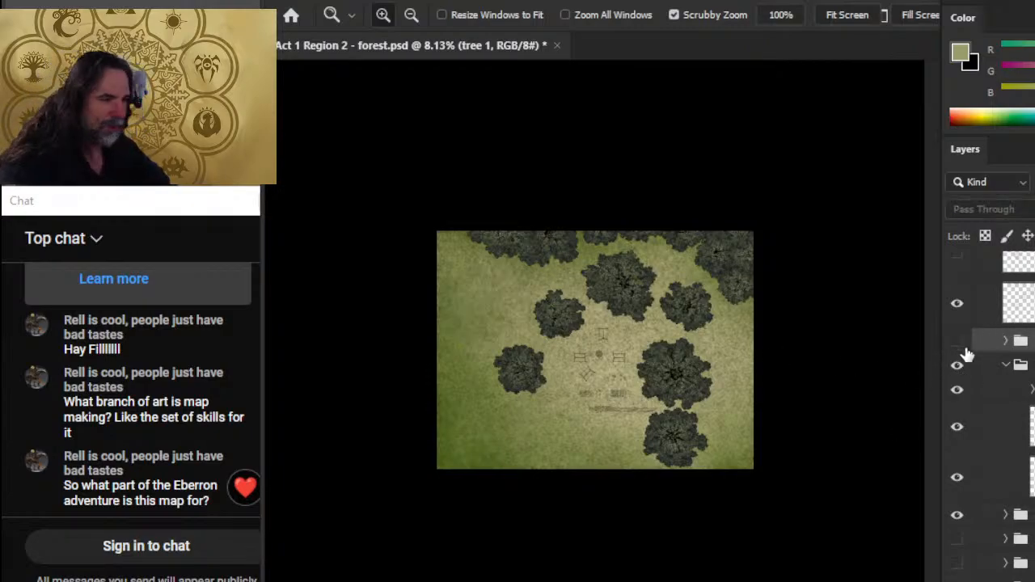
click(958, 365)
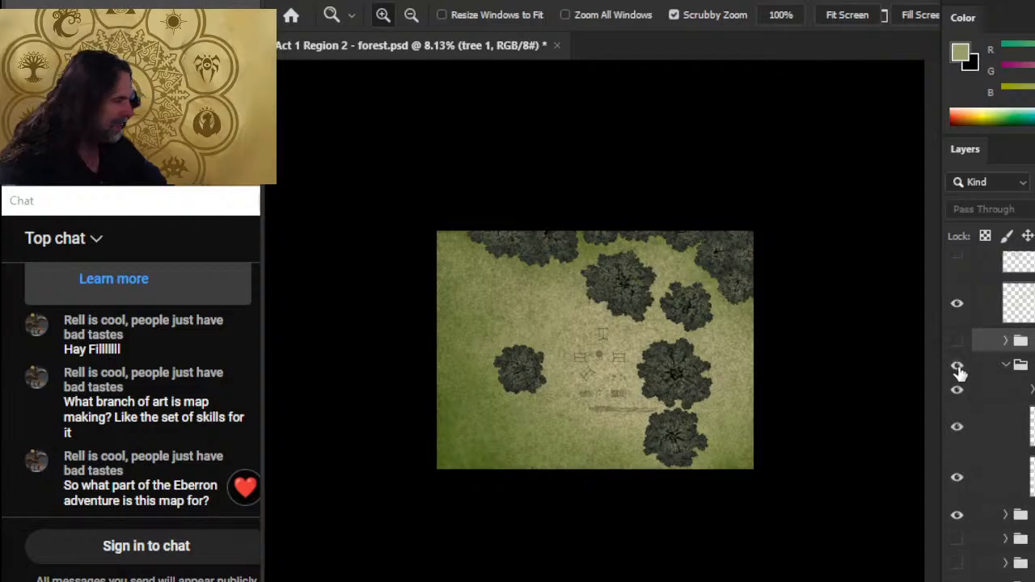
click(957, 365)
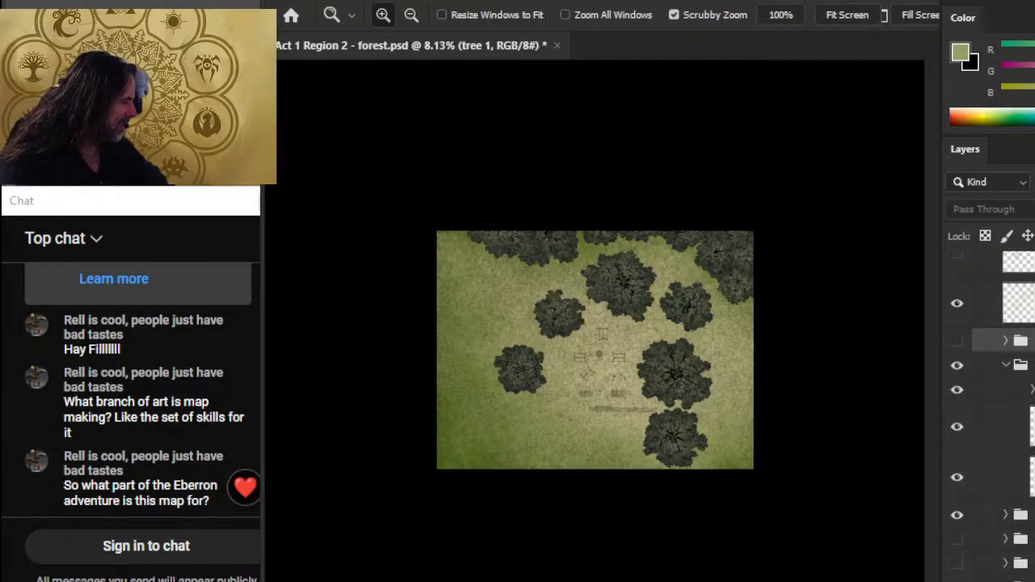
scroll(991, 405, up, 5)
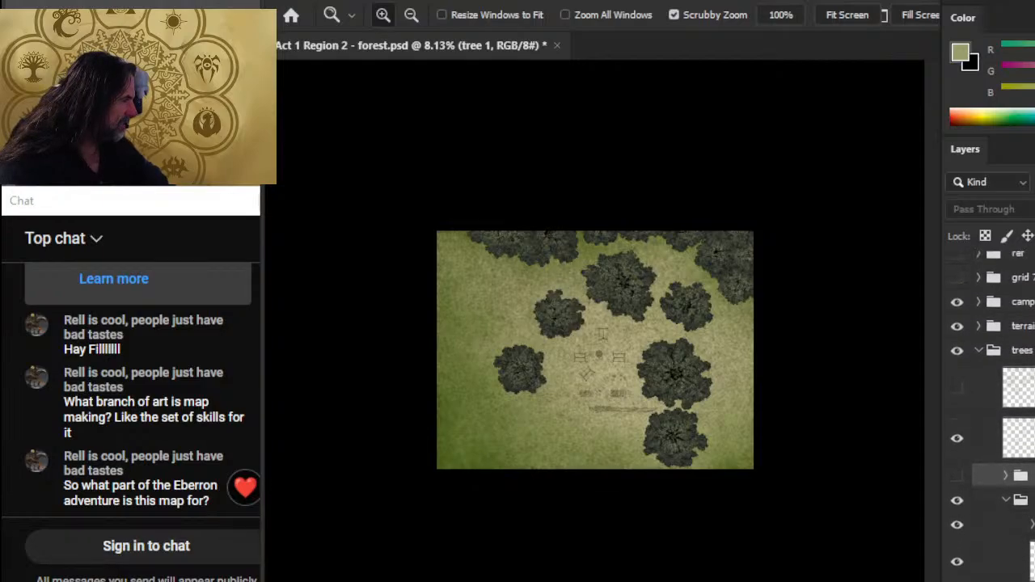
scroll(990, 405, down, 10)
scroll(994, 420, up, 10)
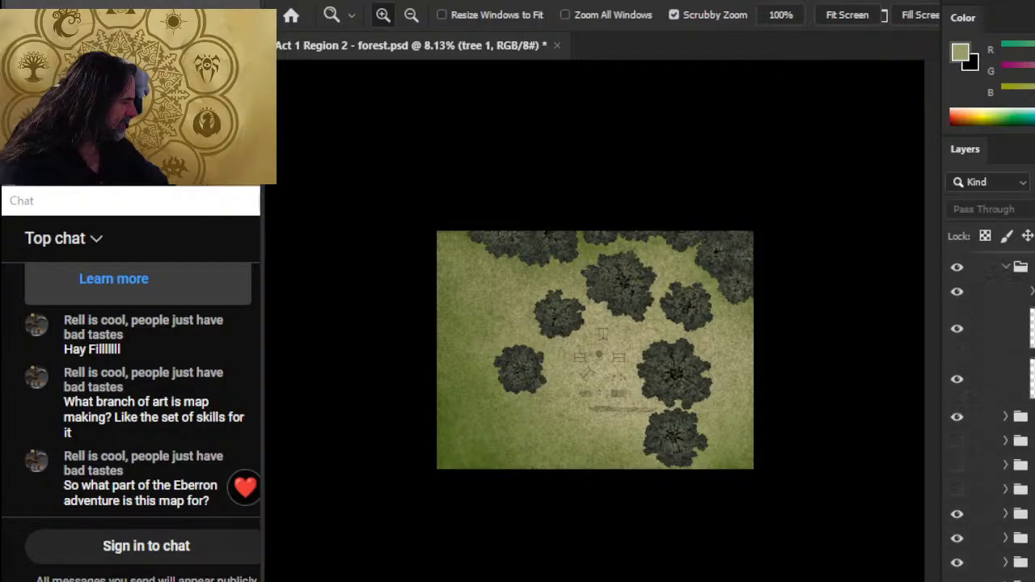
scroll(994, 421, down, 1)
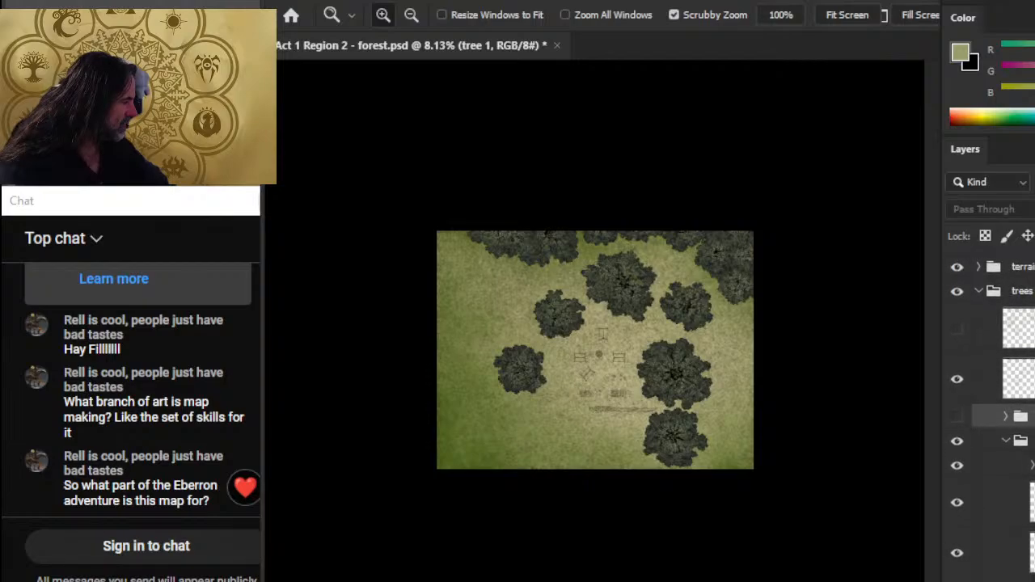
click(957, 501)
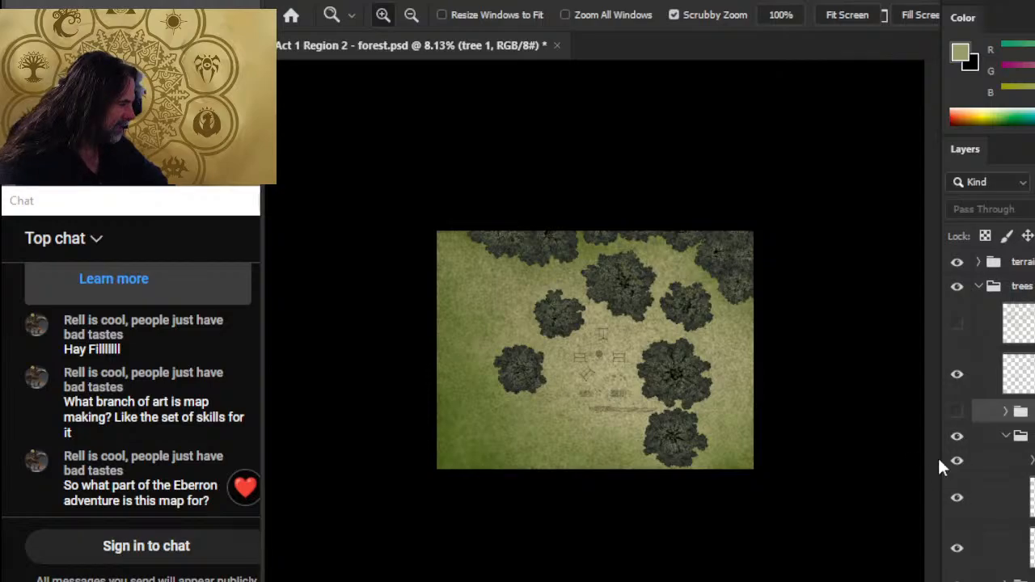
Step: Toggle the tree 1 group and Layer 83 on and off to check the separated highlights, leaving both visible and the group below expanded
click(956, 413)
click(956, 414)
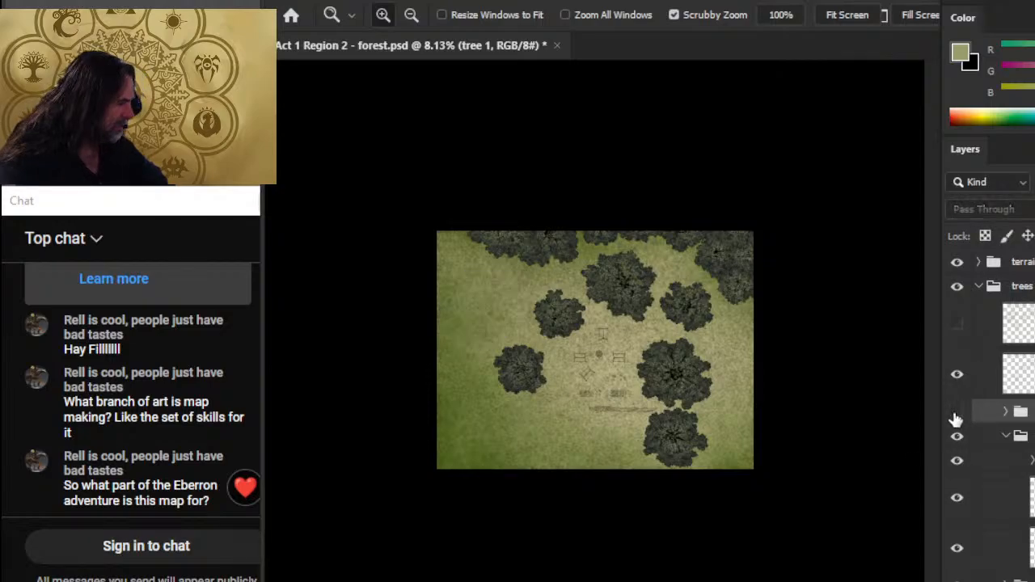
click(956, 414)
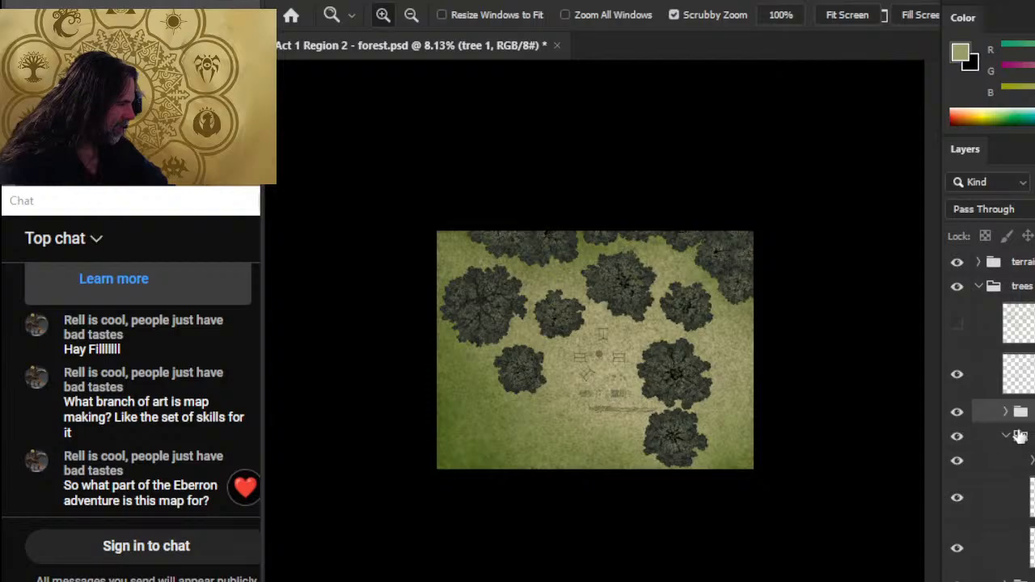
click(1004, 437)
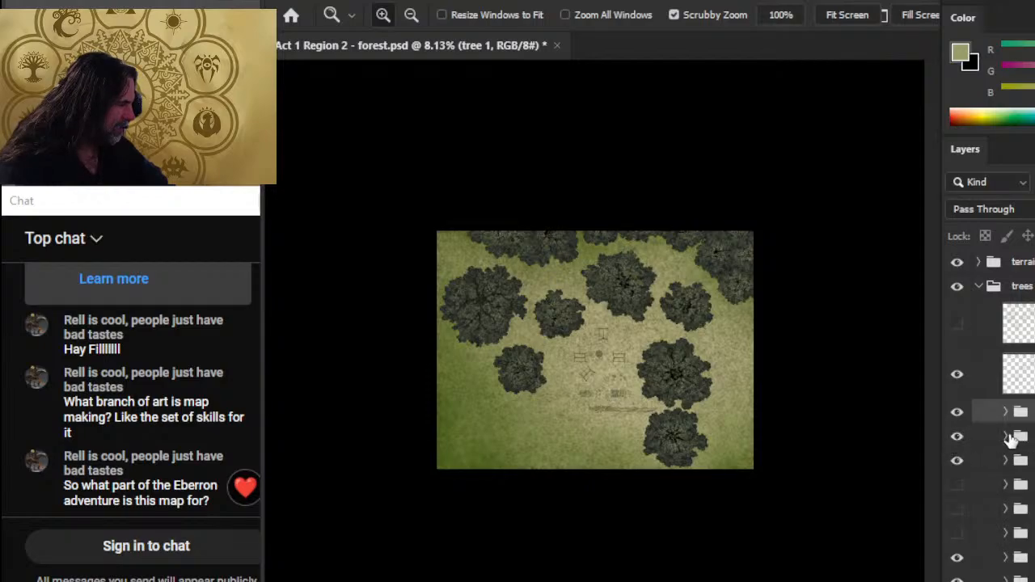
click(1005, 437)
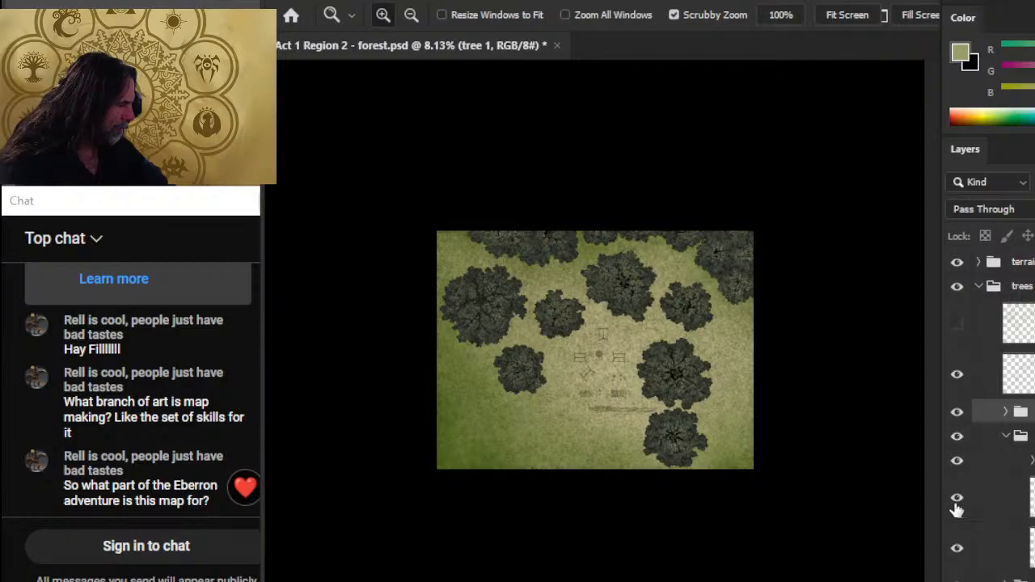
click(956, 502)
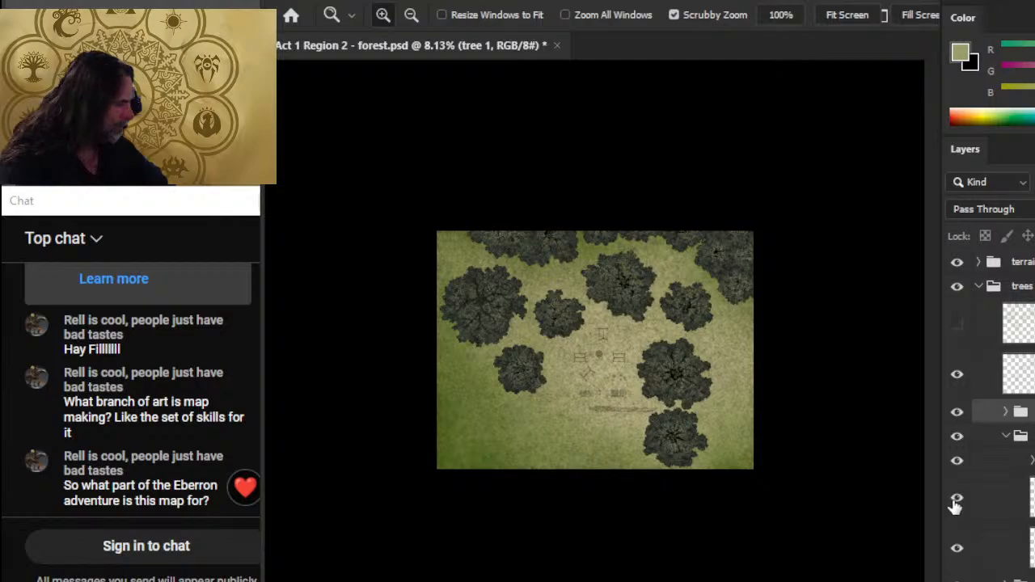
click(957, 378)
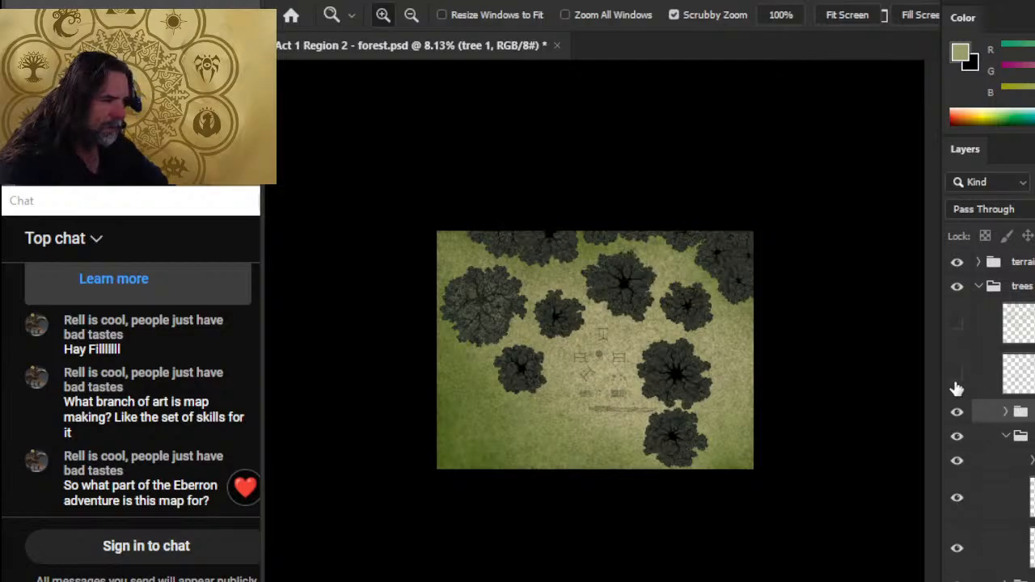
click(956, 376)
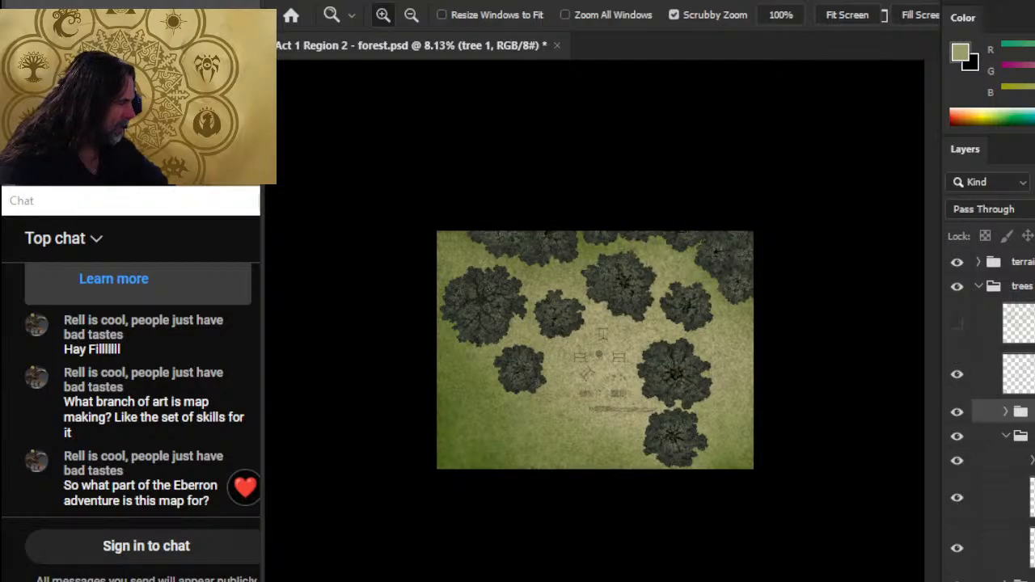
Step: Move the highlights of the small tree just east of the large western one from Layer 83 into the TREE 2 group, keeping their position
click(982, 375)
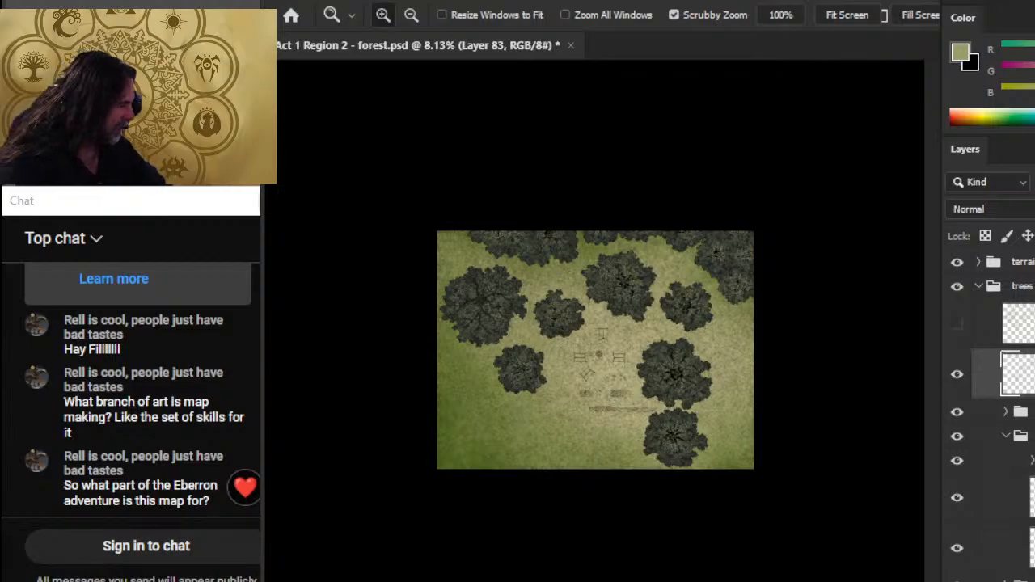
ctrl+click(1017, 374)
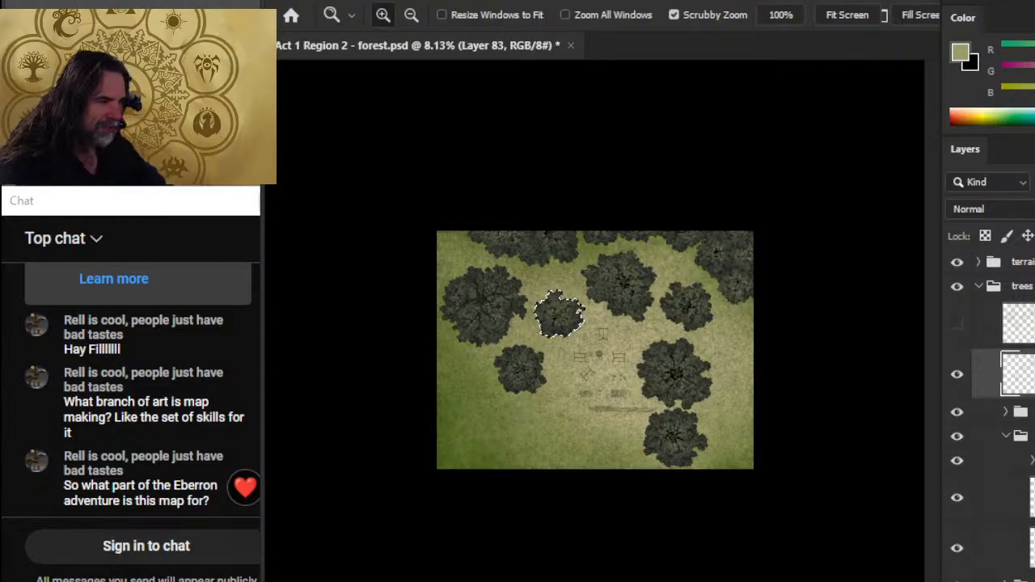
key(ctrl+d)
click(1015, 497)
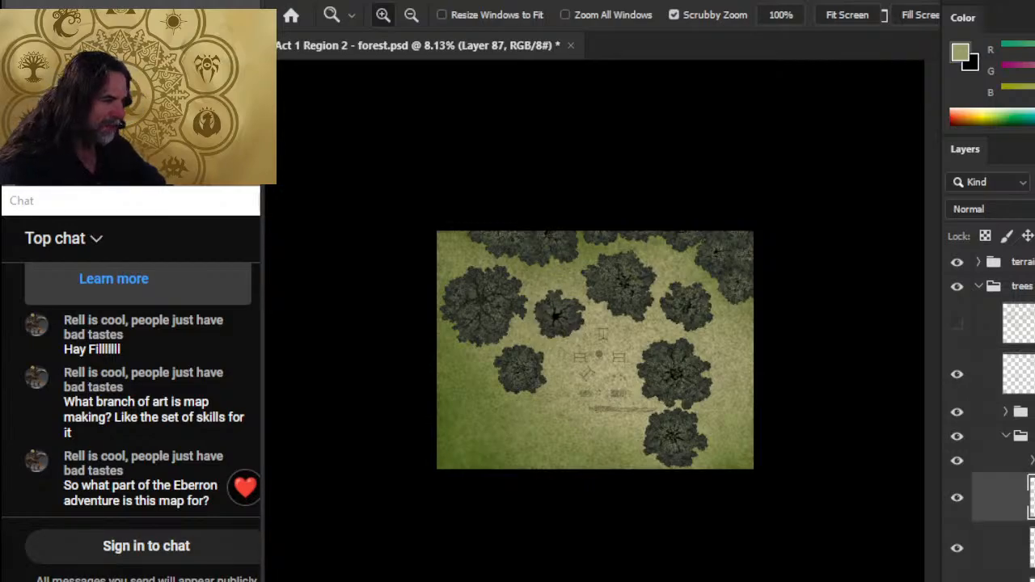
click(1006, 436)
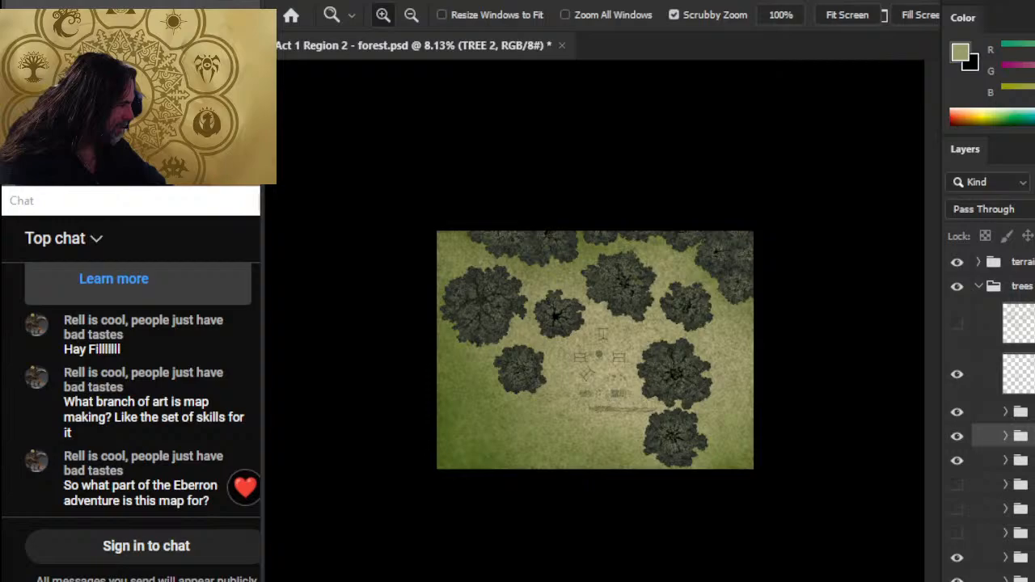
Step: Move the small southwestern tree's highlights from Layer 83 into the tree 3 group, keeping their position, and collapse the group
click(1005, 460)
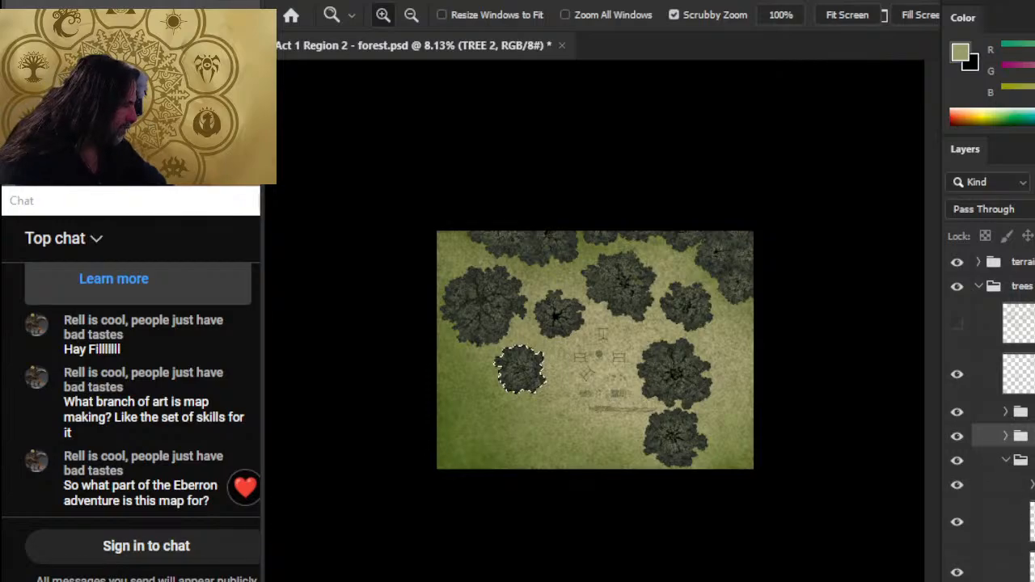
ctrl+click(1017, 374)
click(956, 374)
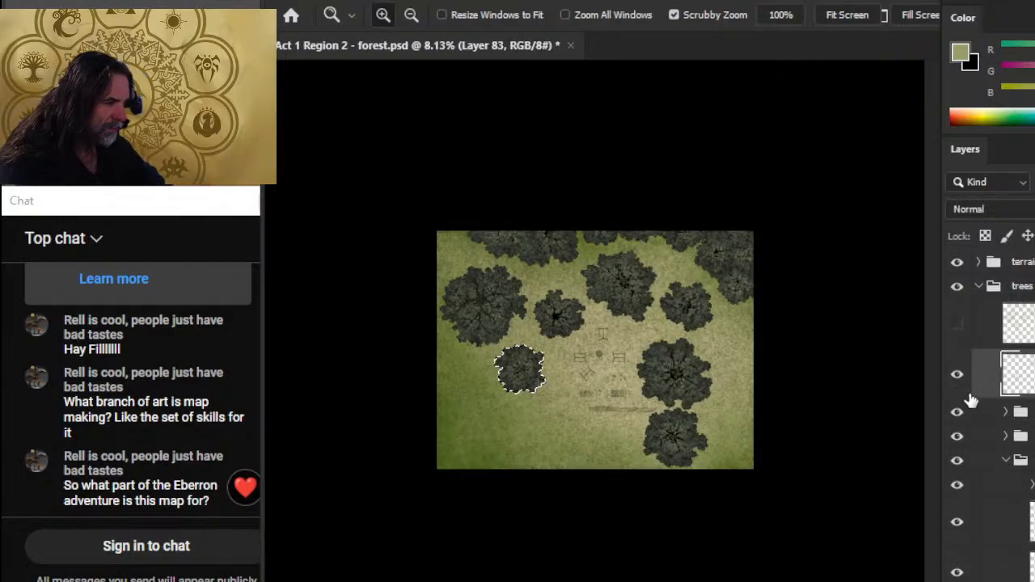
click(1017, 569)
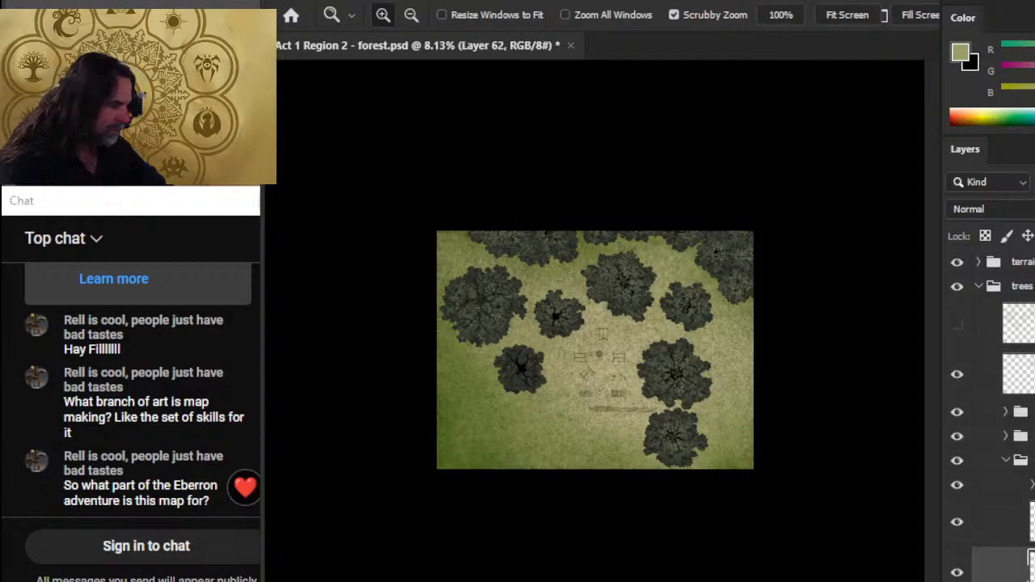
click(1017, 523)
key(Delete)
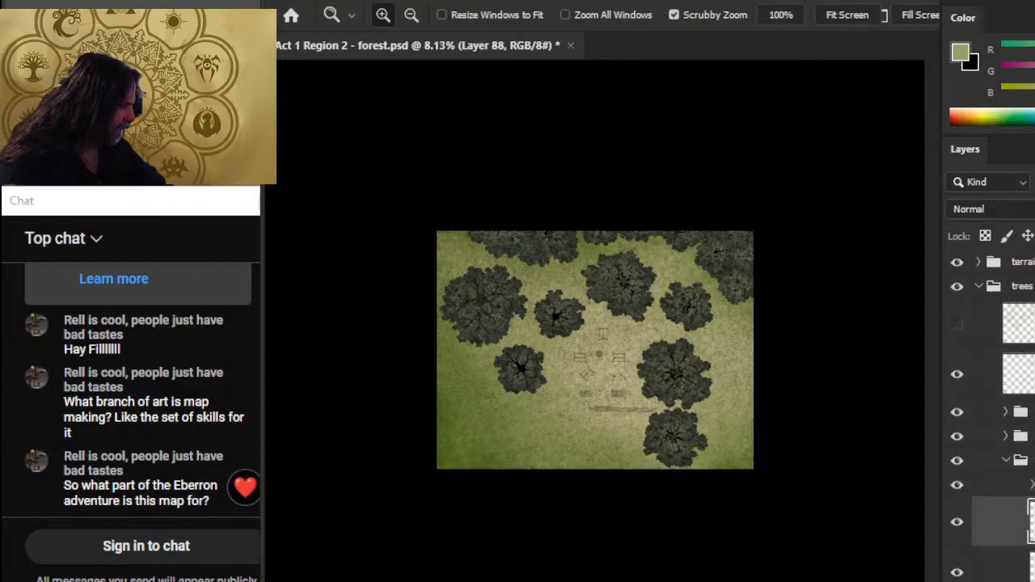
click(1009, 462)
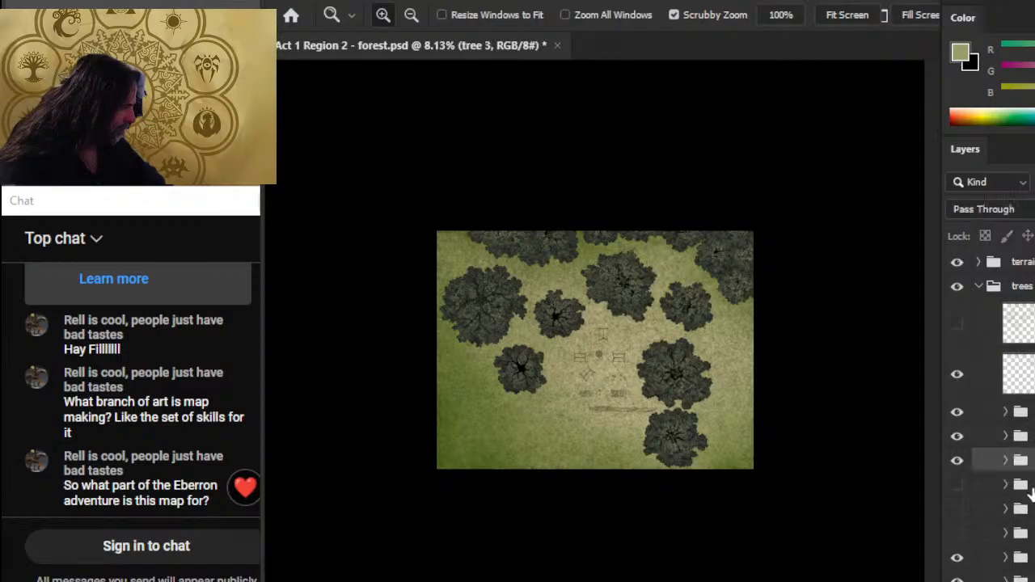
Step: Move the large eastern tree's highlights from Layer 83 into the tree 7 group, keeping their position, and collapse the group
click(1005, 558)
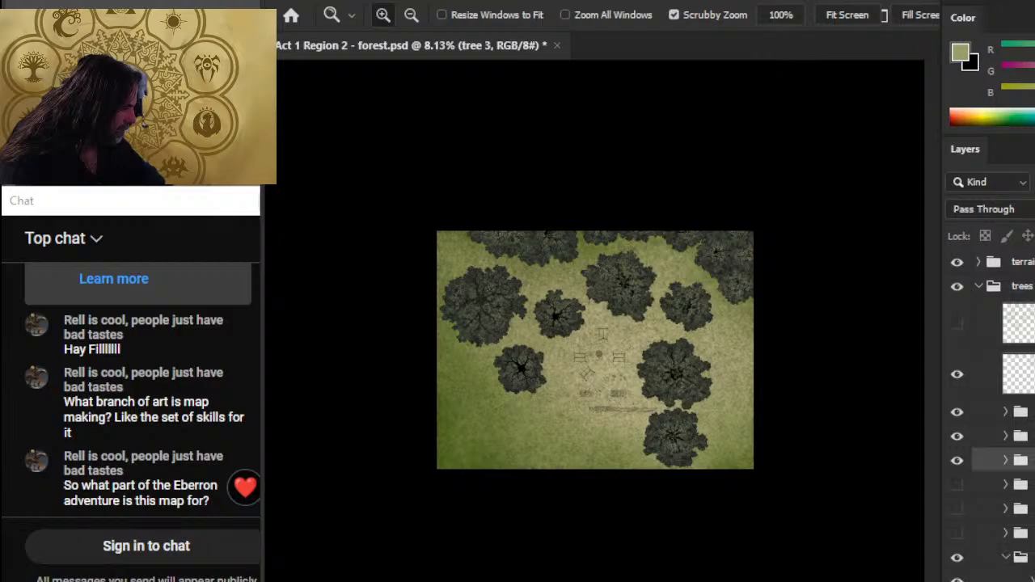
scroll(986, 404, down, 3)
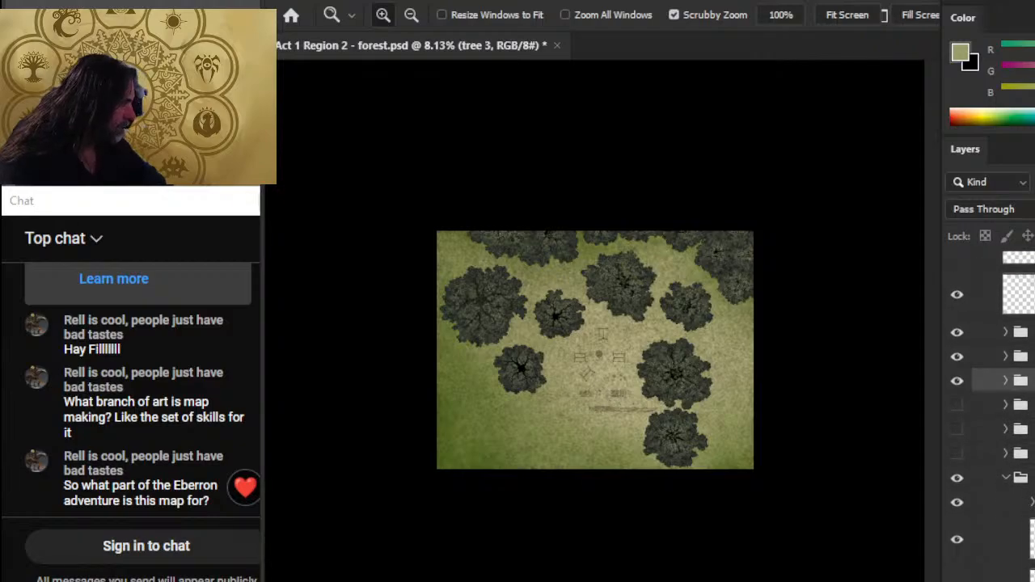
click(1018, 294)
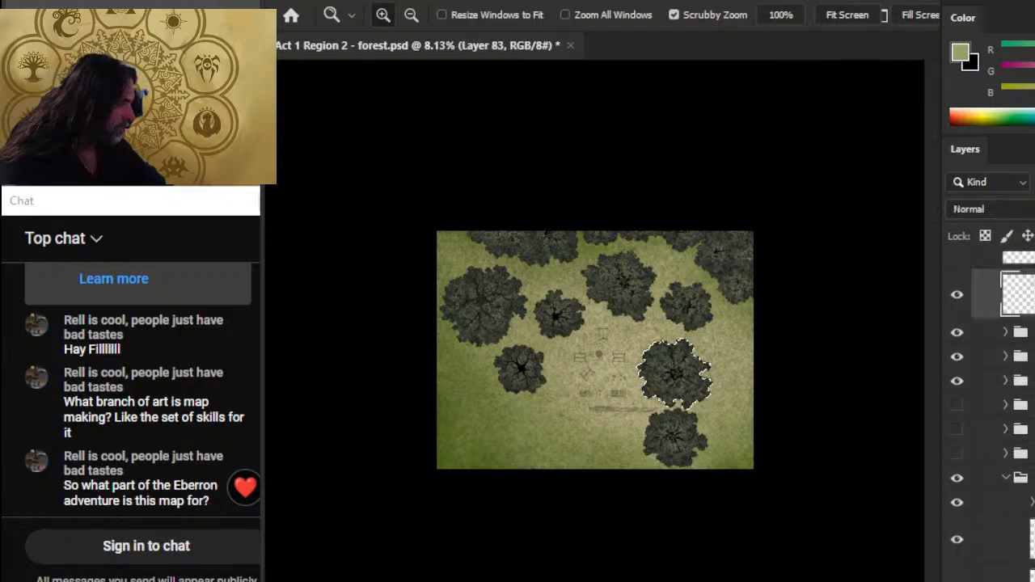
key(Delete)
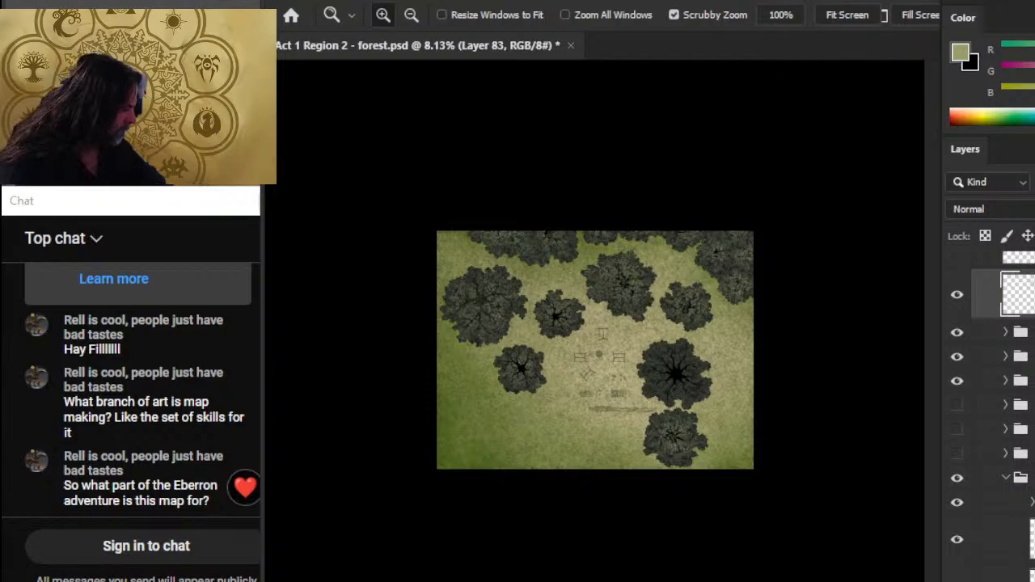
click(1011, 537)
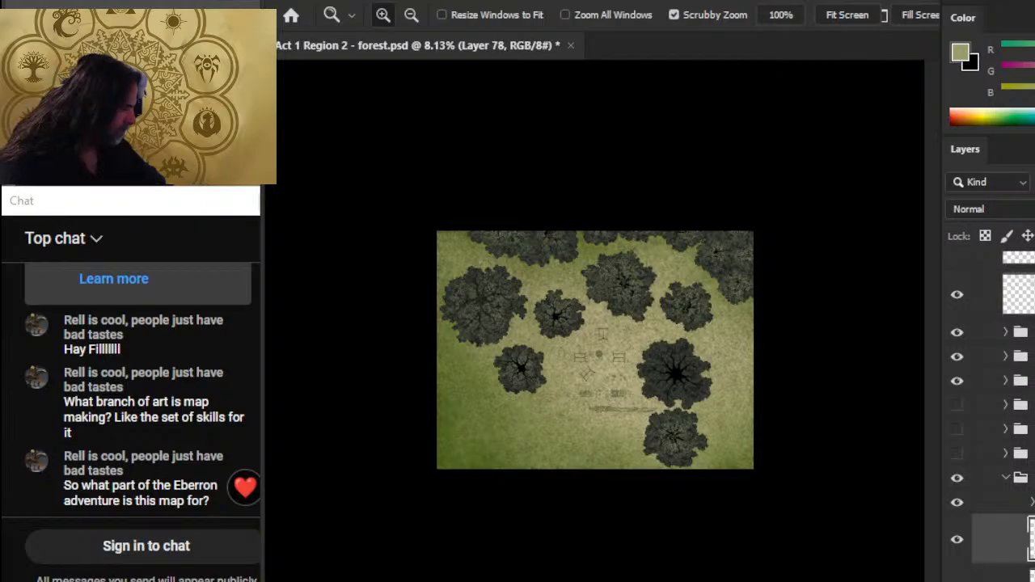
click(1007, 477)
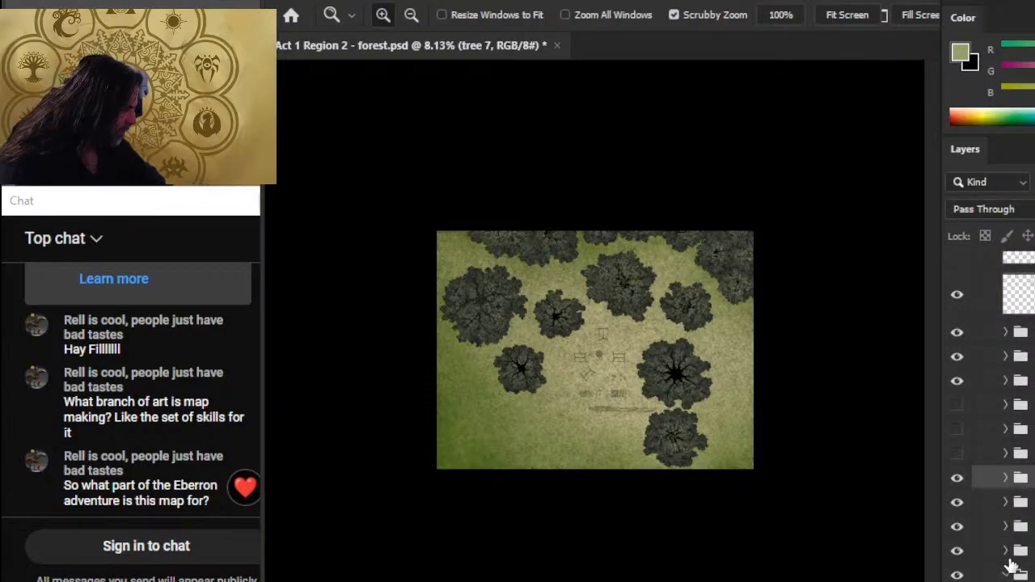
Step: Expand the group below tree 7 and move Layer 83 down the layer stack to directly above the tree 7 group
click(1005, 501)
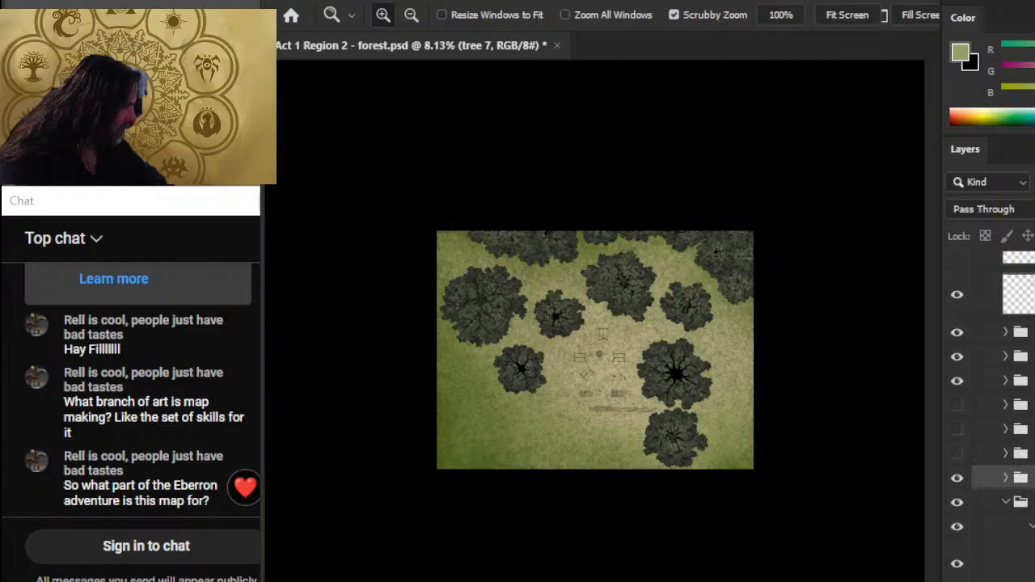
scroll(988, 404, down, 2)
drag(1017, 267, 1010, 437)
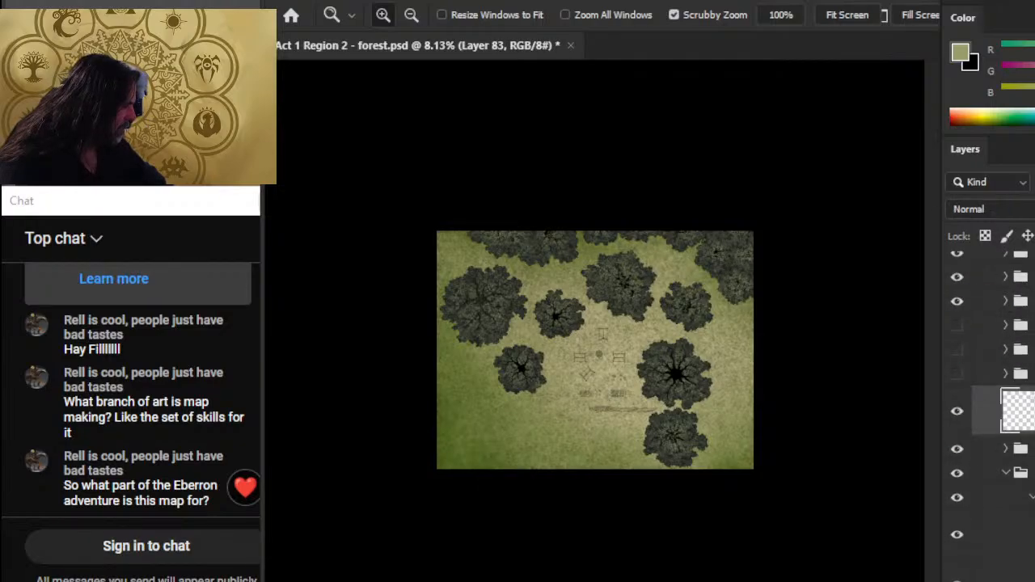
scroll(988, 404, down, 5)
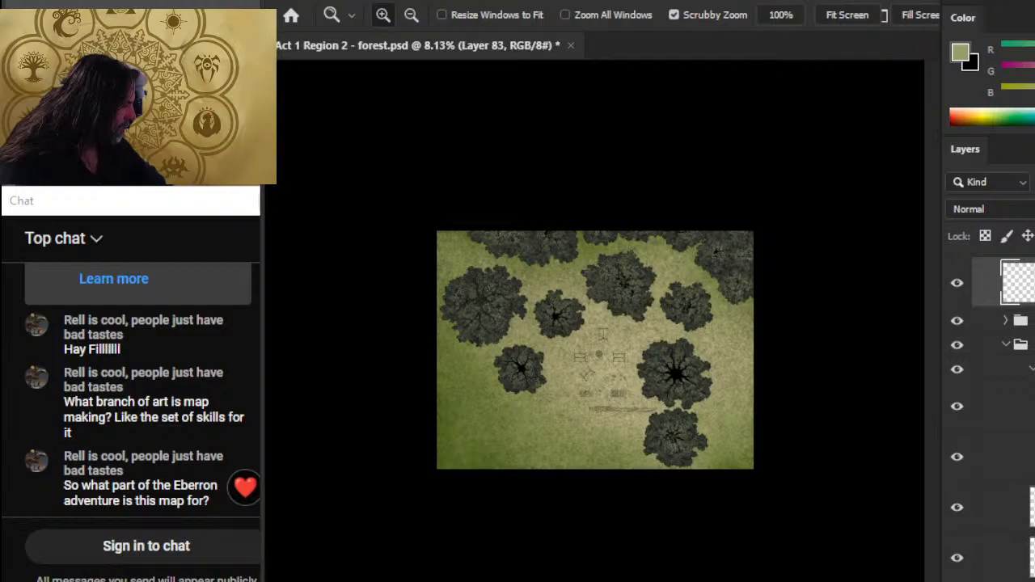
Step: Move the small northeastern tree's highlights from Layer 83 into the tree 8 group below its bw subgroup, then collapse the group
click(1019, 368)
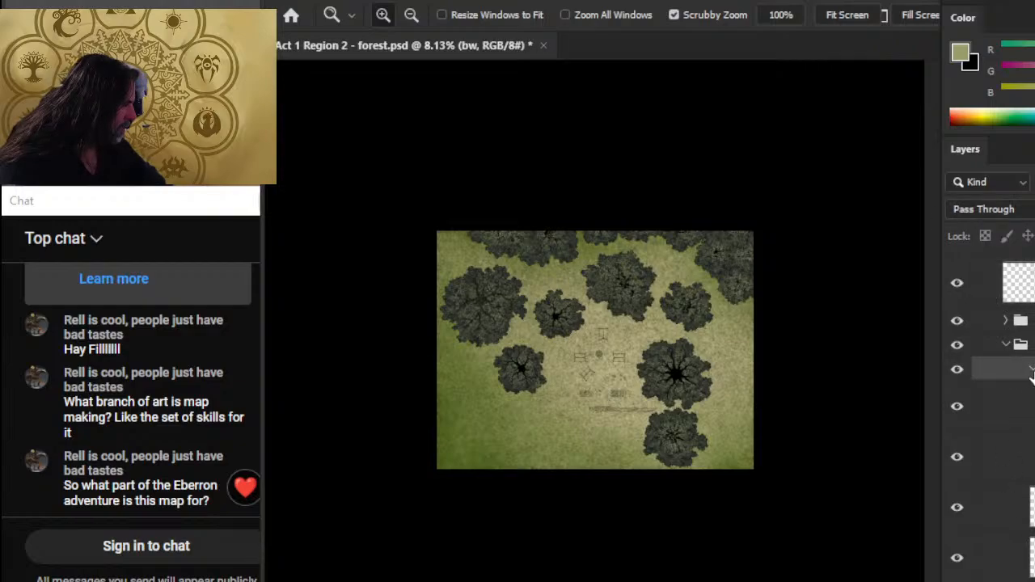
click(1031, 371)
ctrl+click(1019, 283)
click(1021, 283)
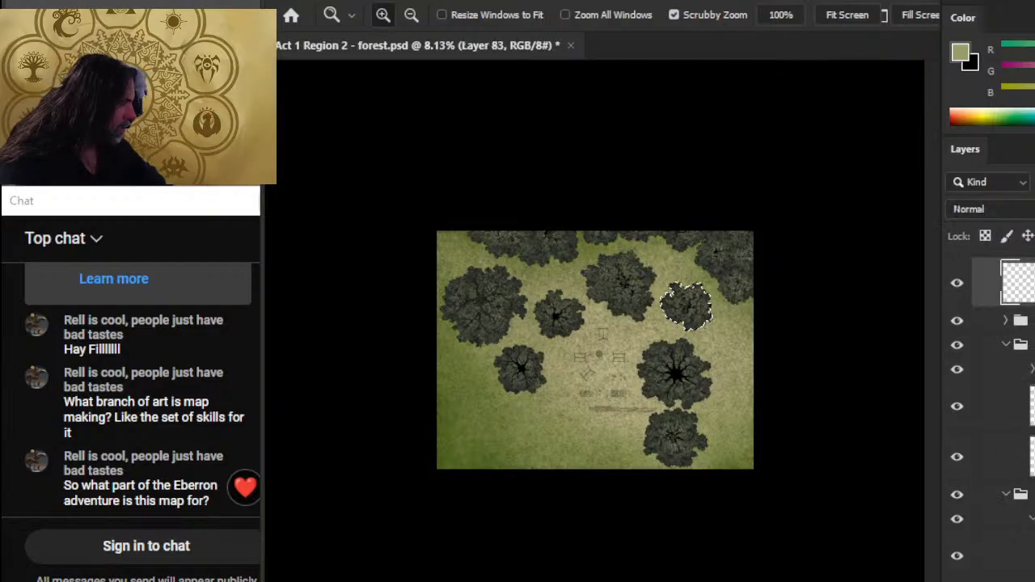
key(ctrl+x)
click(1003, 405)
key(ctrl+v)
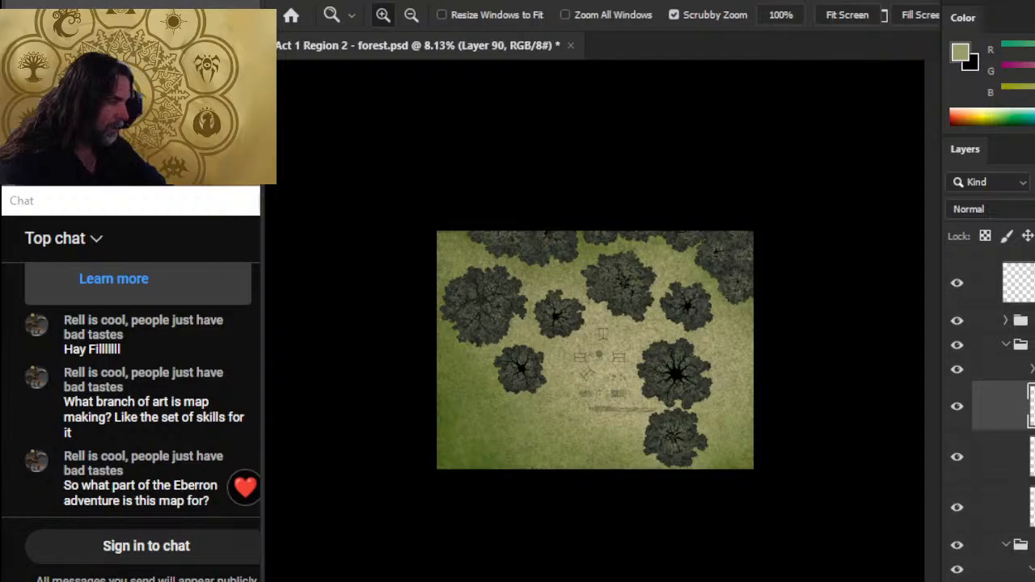
click(1017, 346)
click(1006, 345)
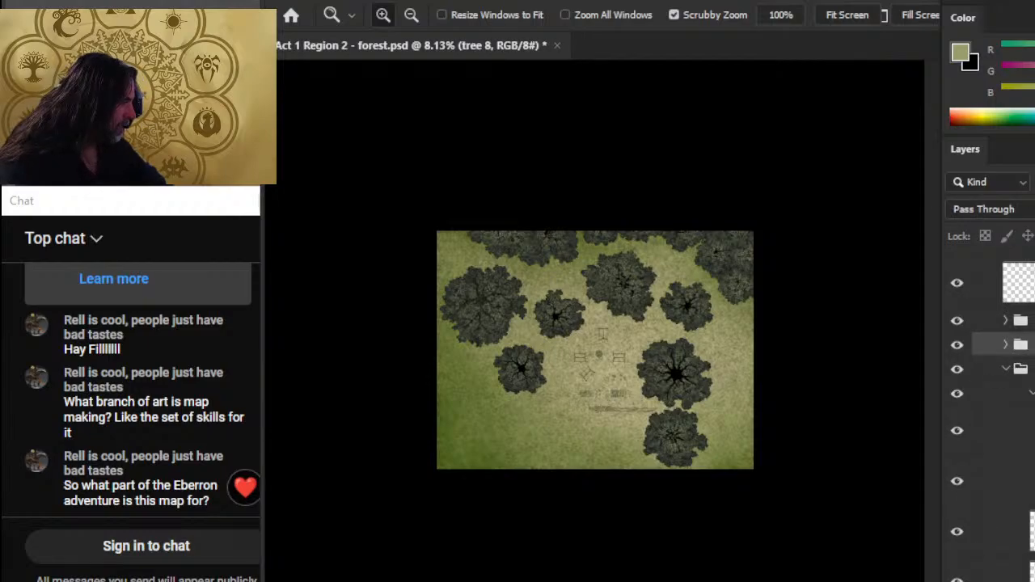
Step: Move the north-central tree's highlights from Layer 83 into the tree 9 group, keeping their position, and collapse the group
click(1031, 394)
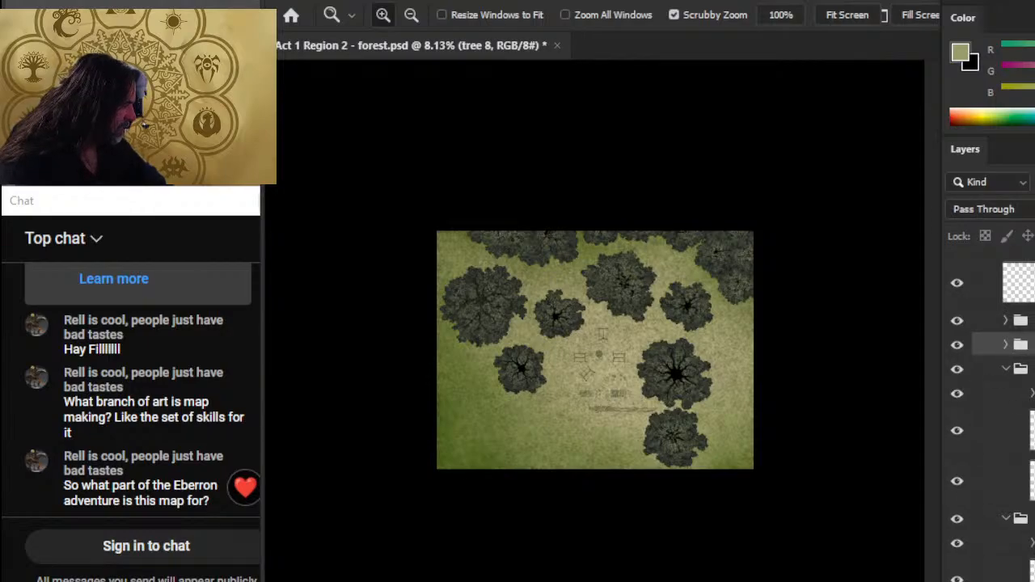
click(1002, 282)
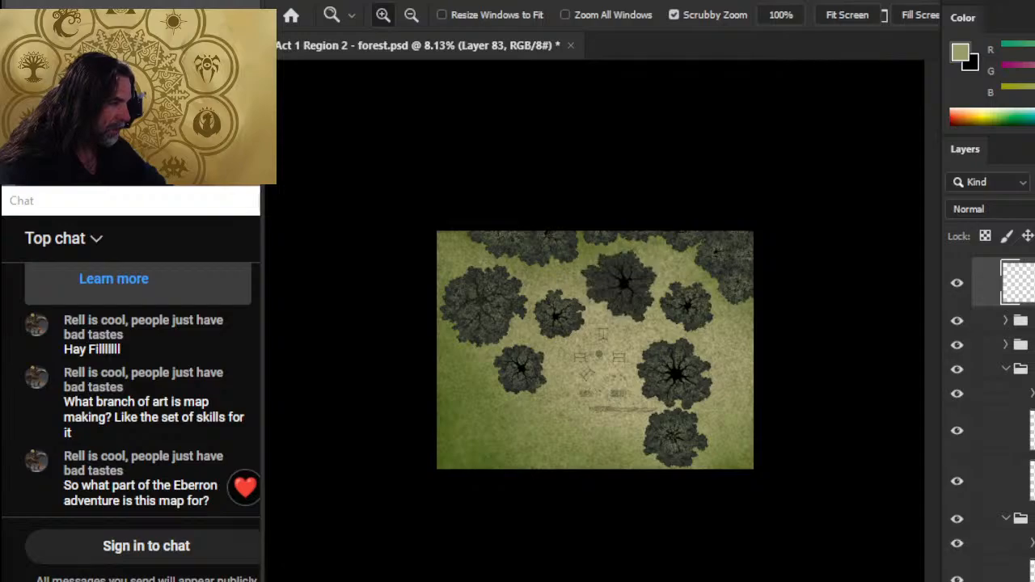
click(1002, 430)
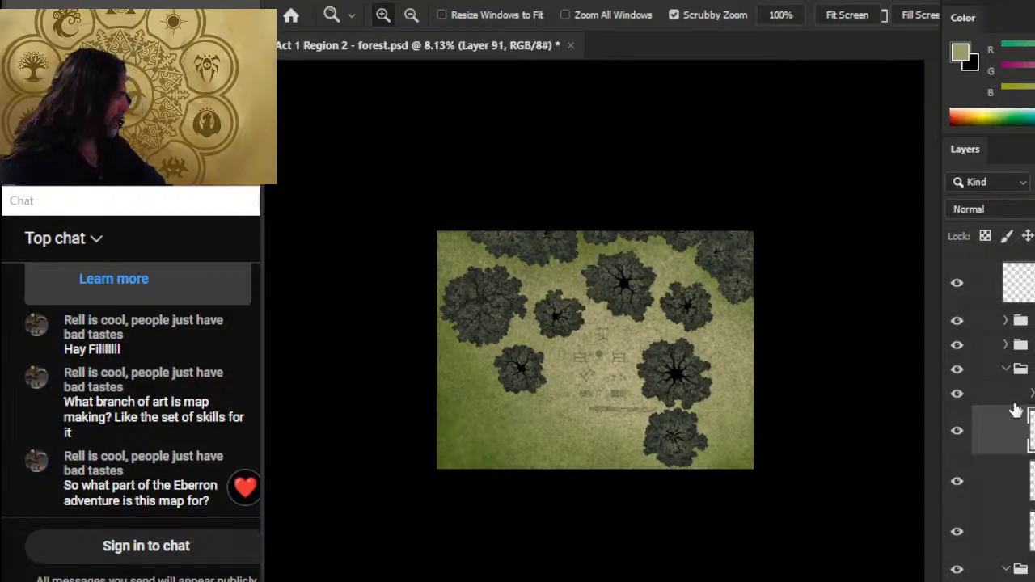
click(1006, 369)
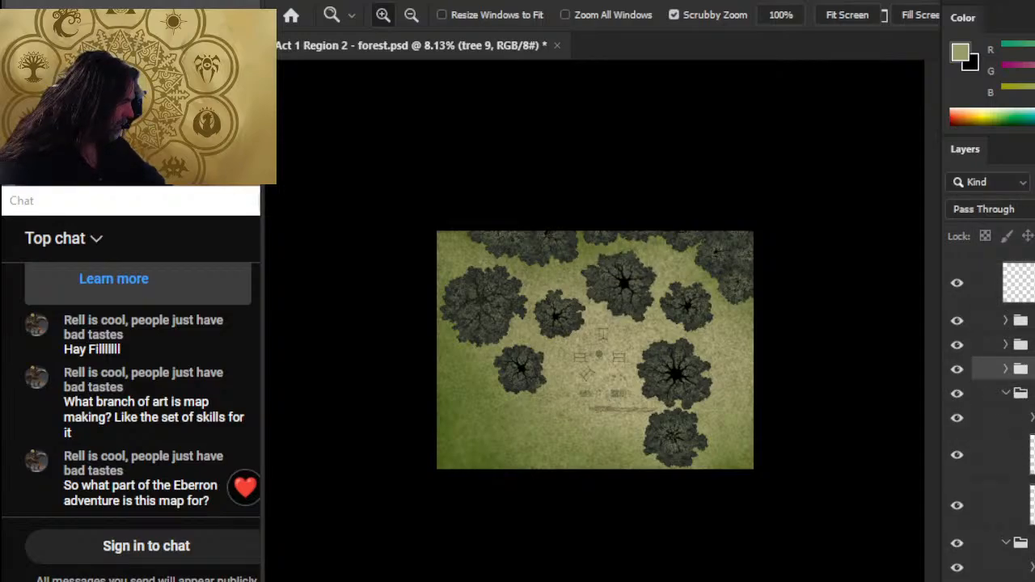
Step: Move the southeastern tree's highlights from Layer 83 into the tre 4 reverse group, keeping their position, and collapse the group
ctrl+click(1020, 368)
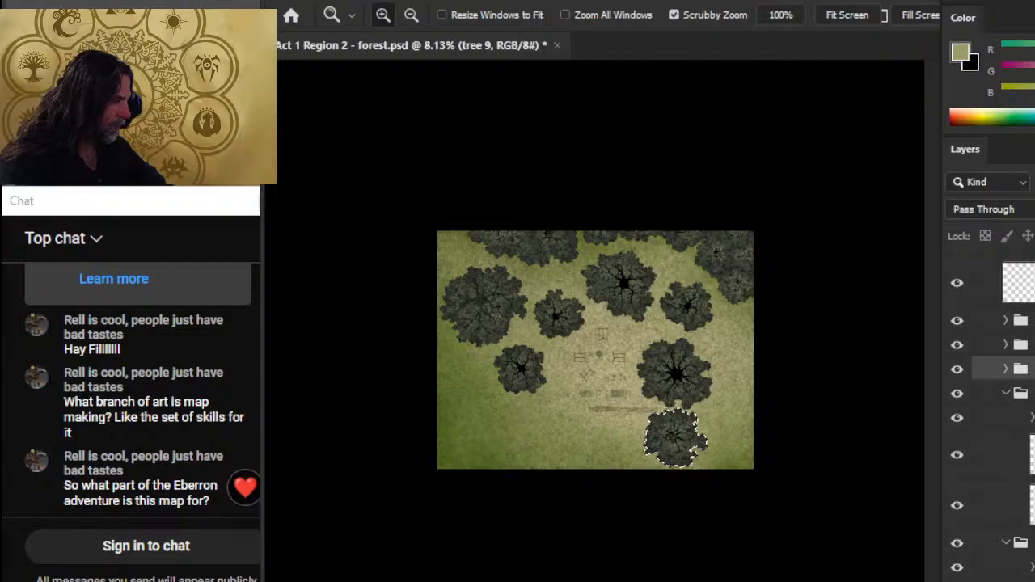
click(1010, 282)
key(ctrl+d)
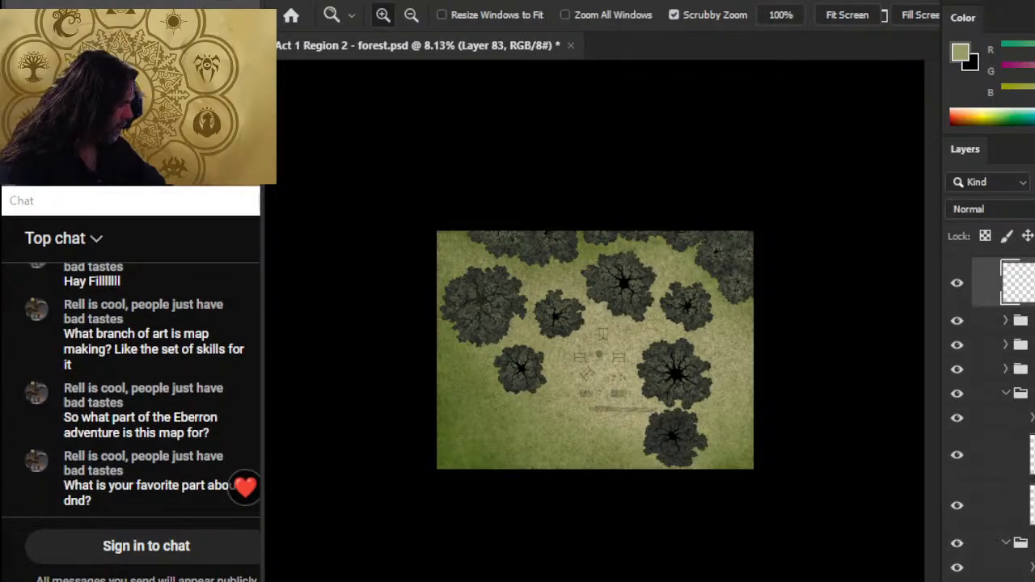
click(1002, 454)
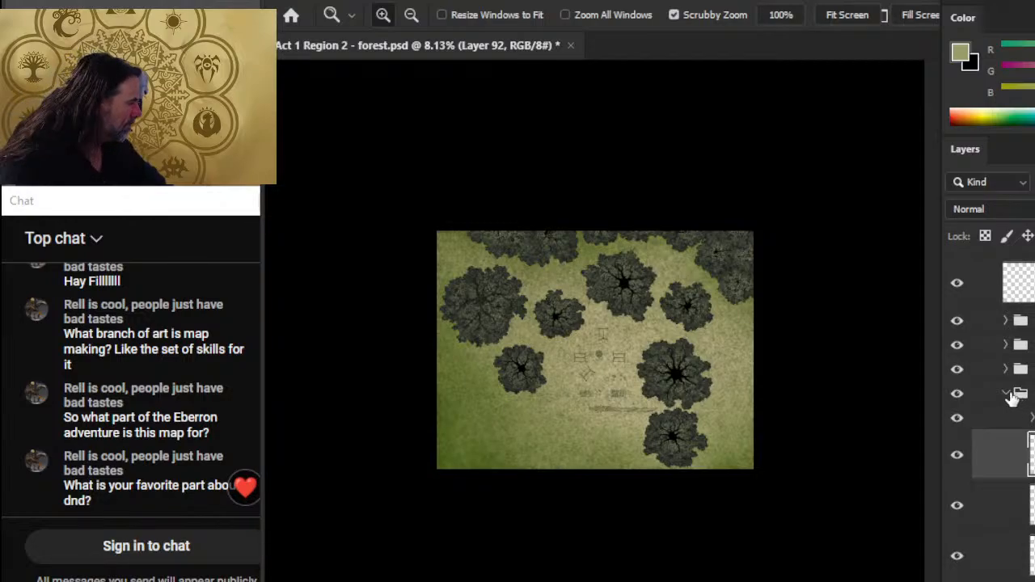
click(1009, 395)
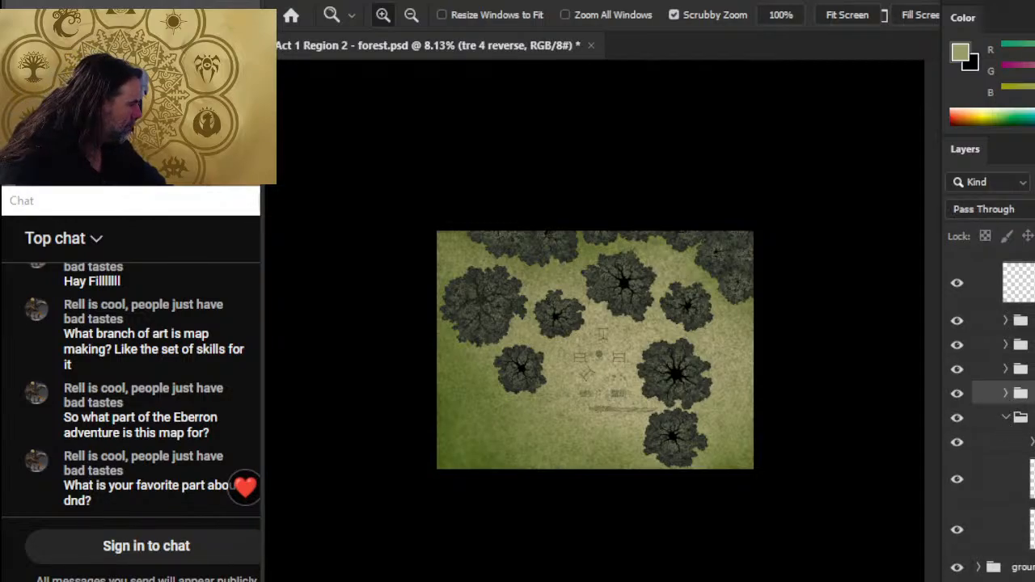
Step: Move the northern edge trees' highlights from Layer 83 to above Layer 74 in the lowest tree group, then delete Layer 83
ctrl+click(1017, 282)
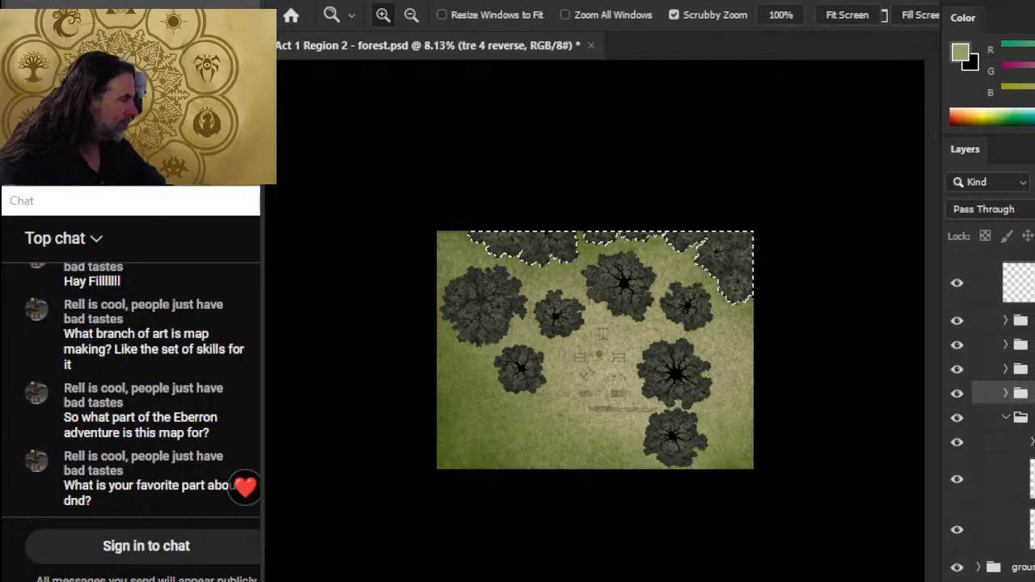
click(1017, 282)
key(ctrl+d)
click(1002, 479)
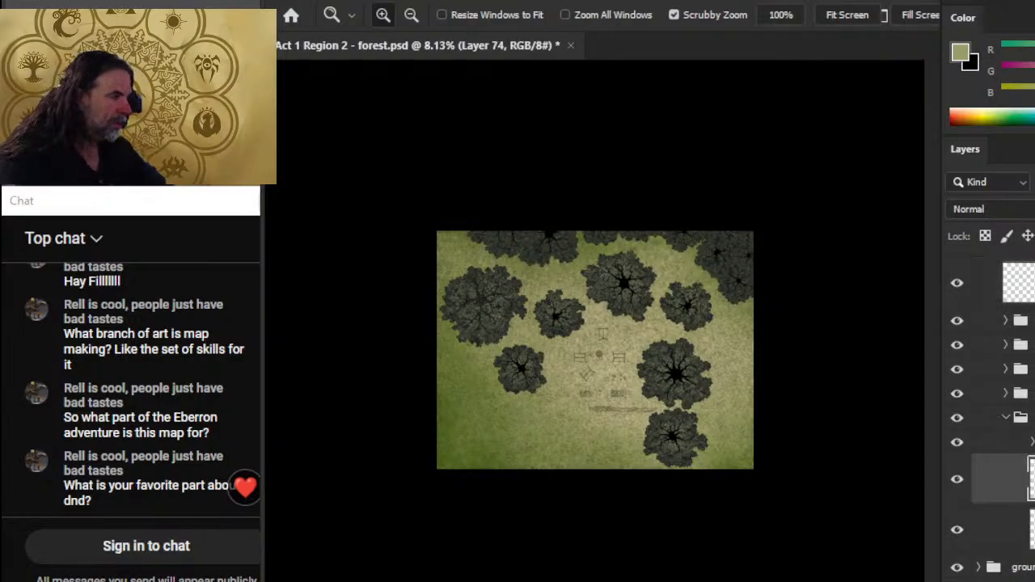
key(ctrl+v)
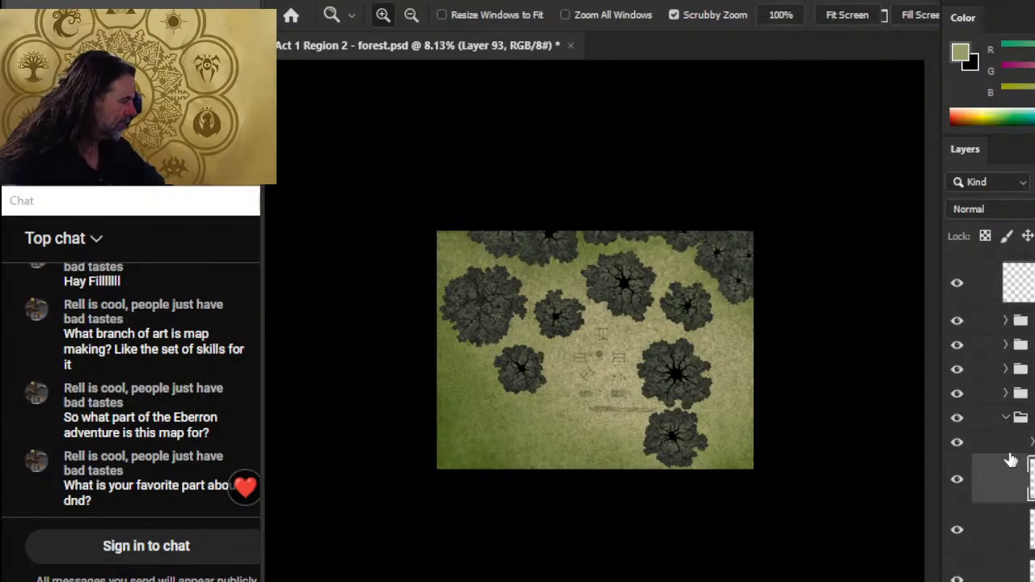
click(1007, 418)
click(1010, 354)
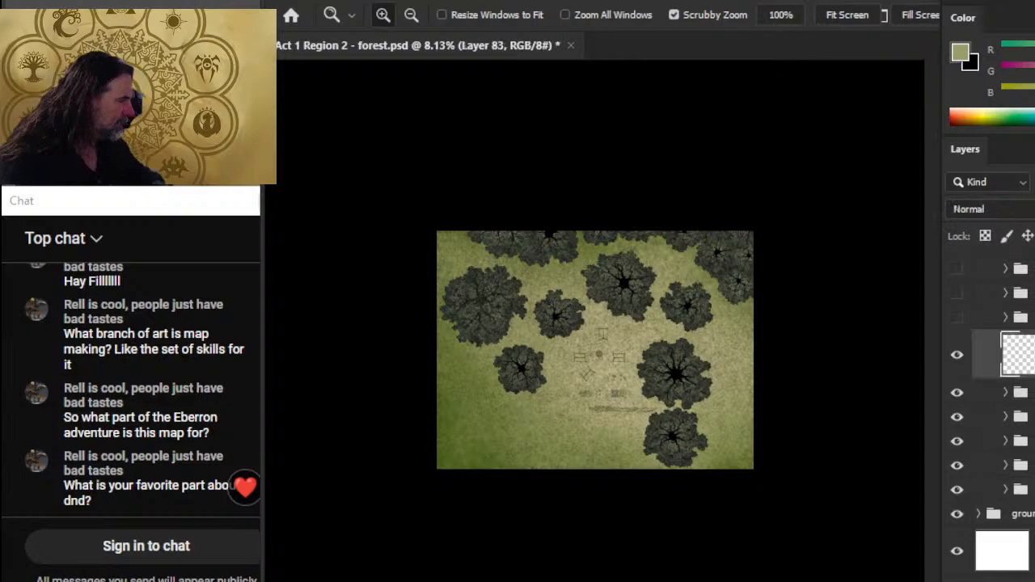
key(Delete)
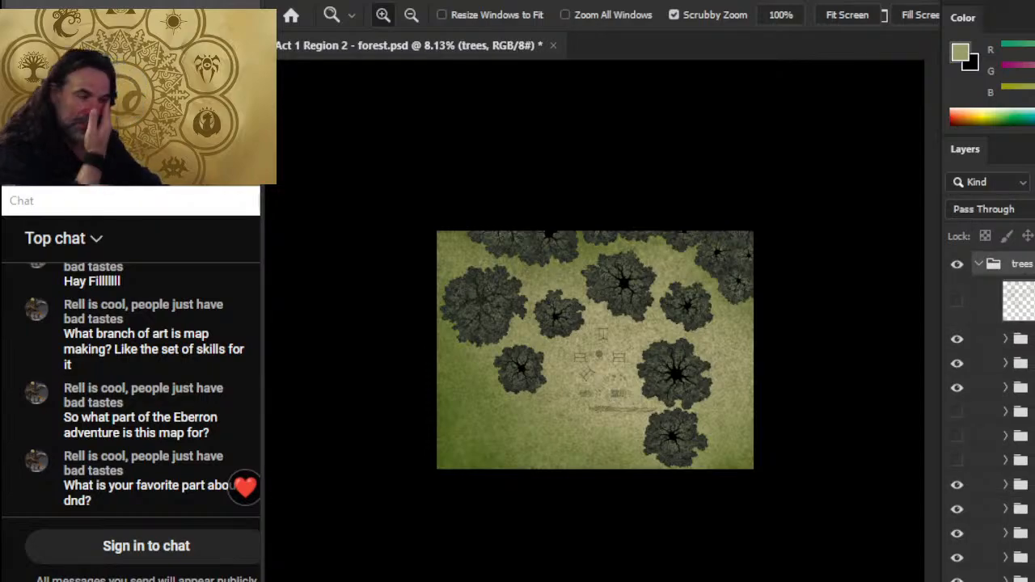
Step: Hide the other tree groups and show only the three previously hidden groups of the southwestern trees
scroll(967, 402, down, 1)
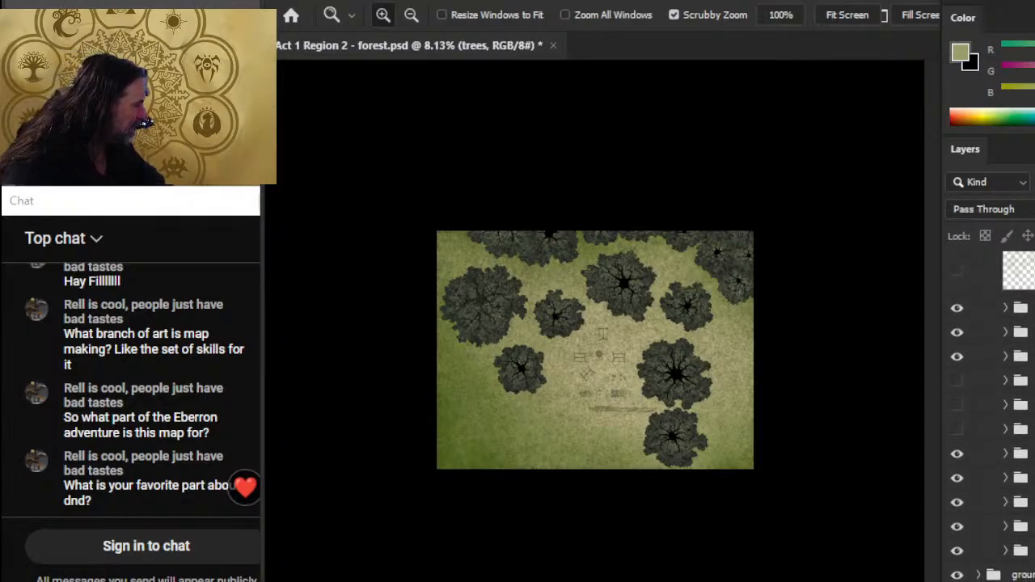
click(956, 379)
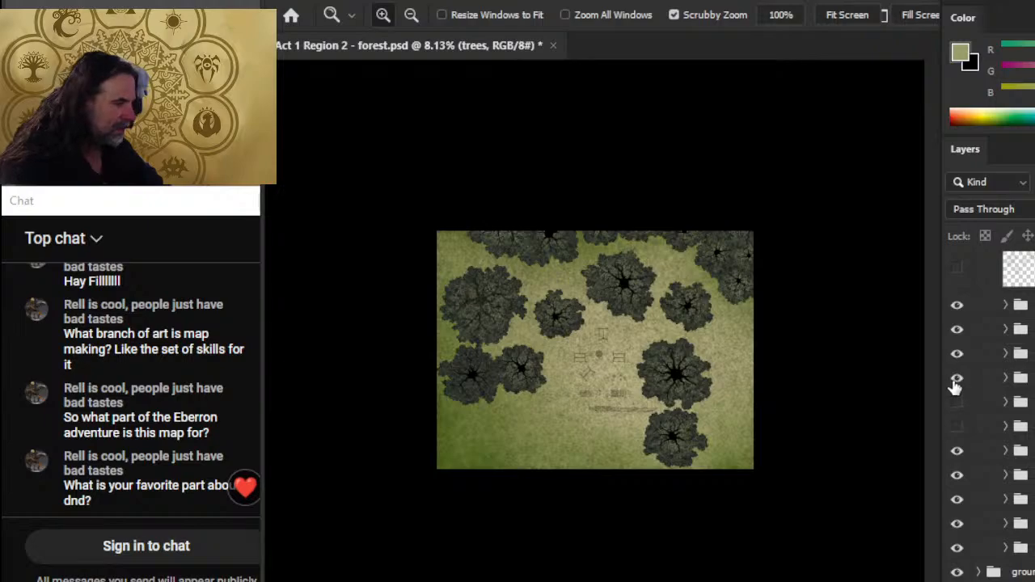
drag(954, 381, 967, 559)
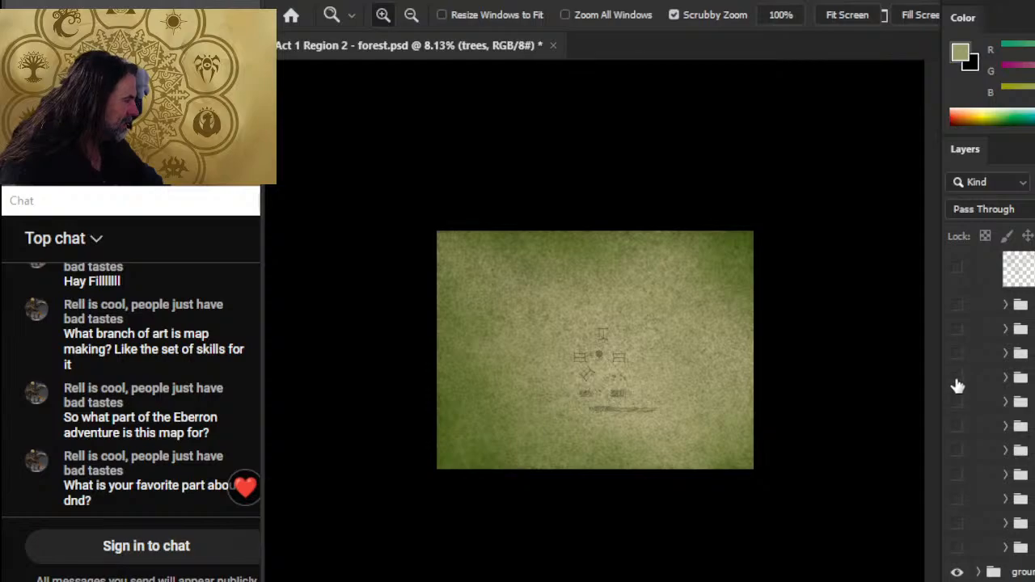
drag(958, 385, 958, 410)
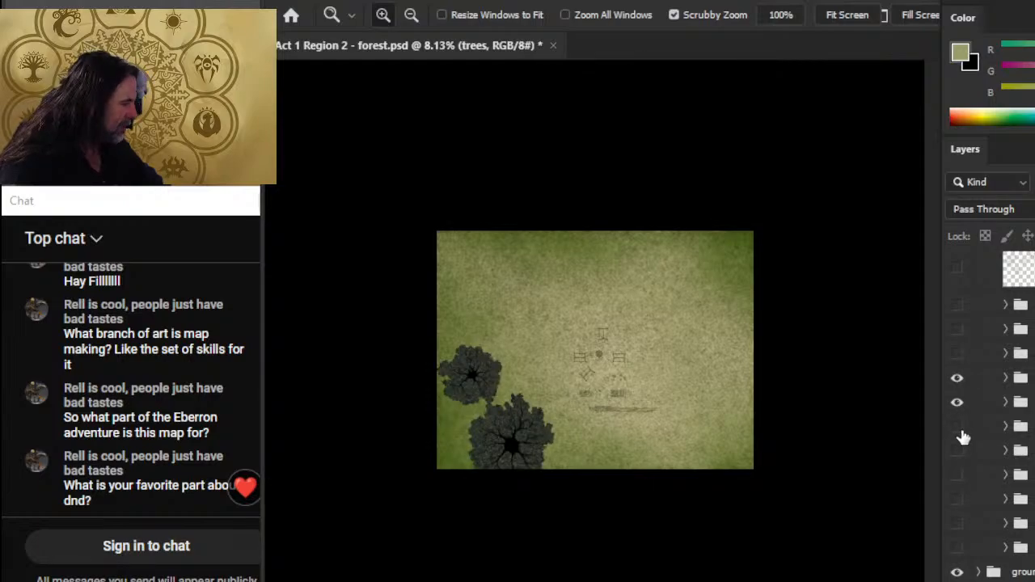
click(957, 426)
Step: Select the three southwestern tree groups and move them together up and right until all three trees lie fully inside the map
click(990, 426)
shift+click(990, 378)
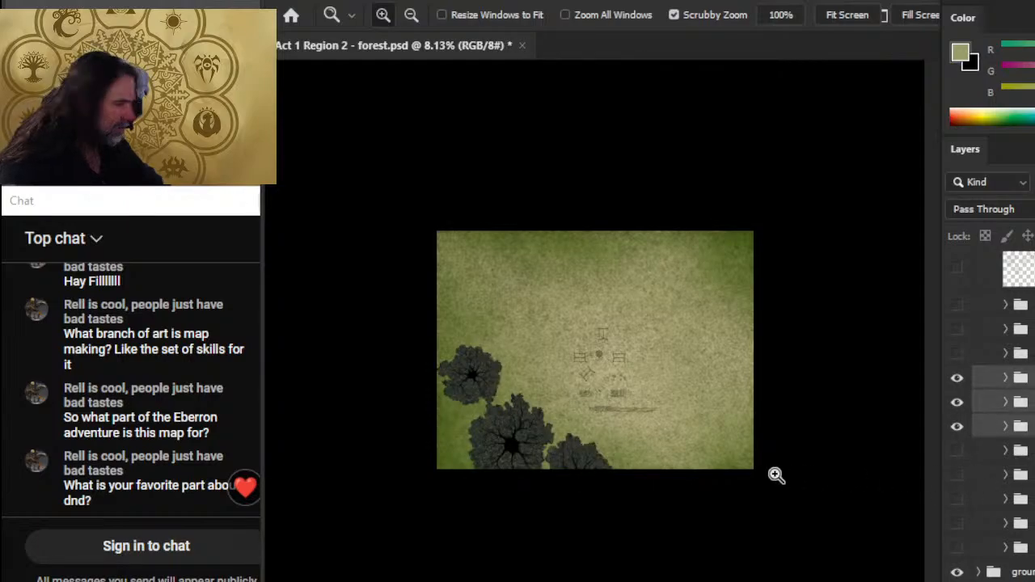
key(v)
drag(619, 417, 645, 355)
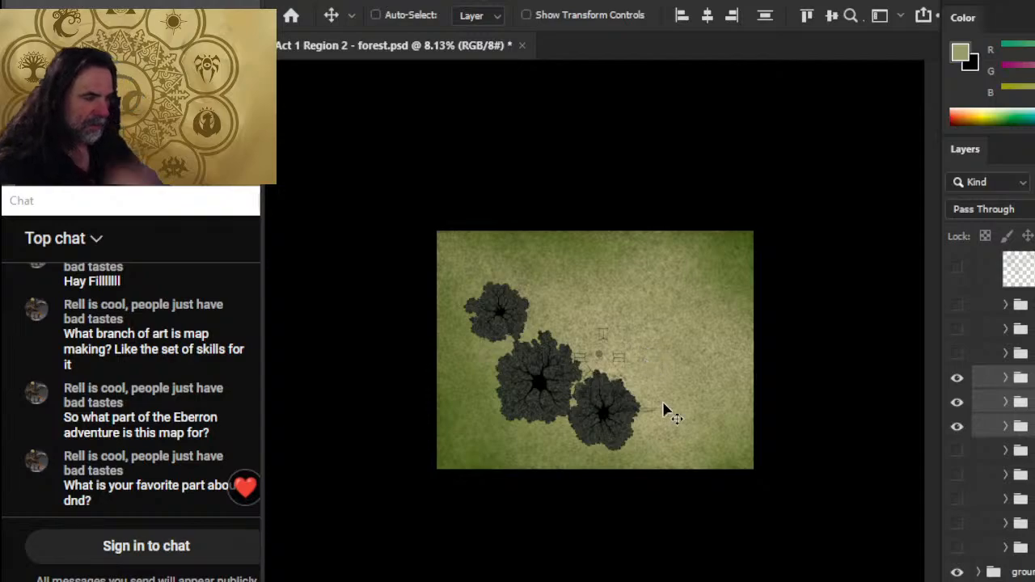
Step: Add a layer above Layer 85 in the northwesternmost visible tree's group and move the bw subgroup directly beneath Layer 85
click(1005, 378)
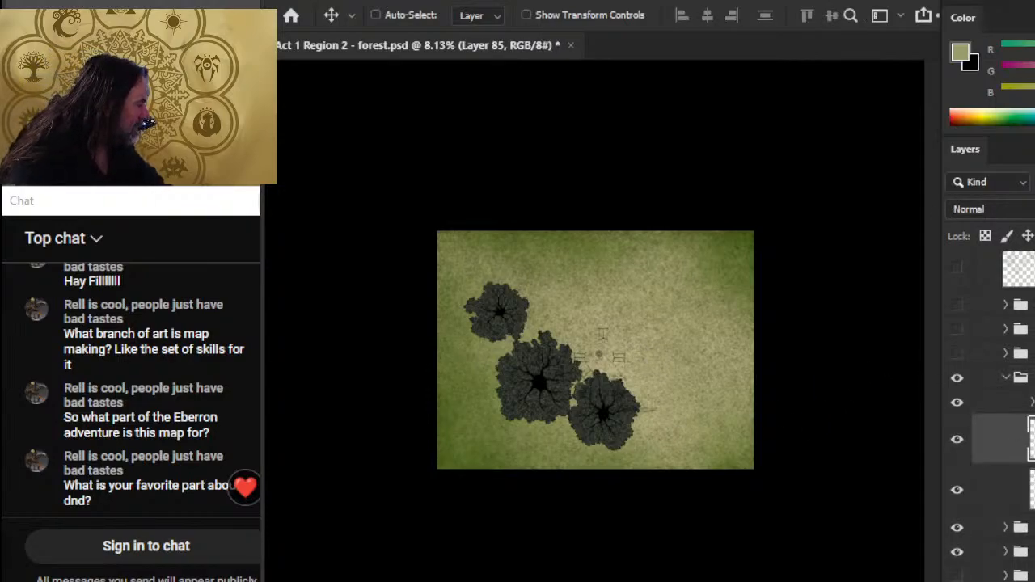
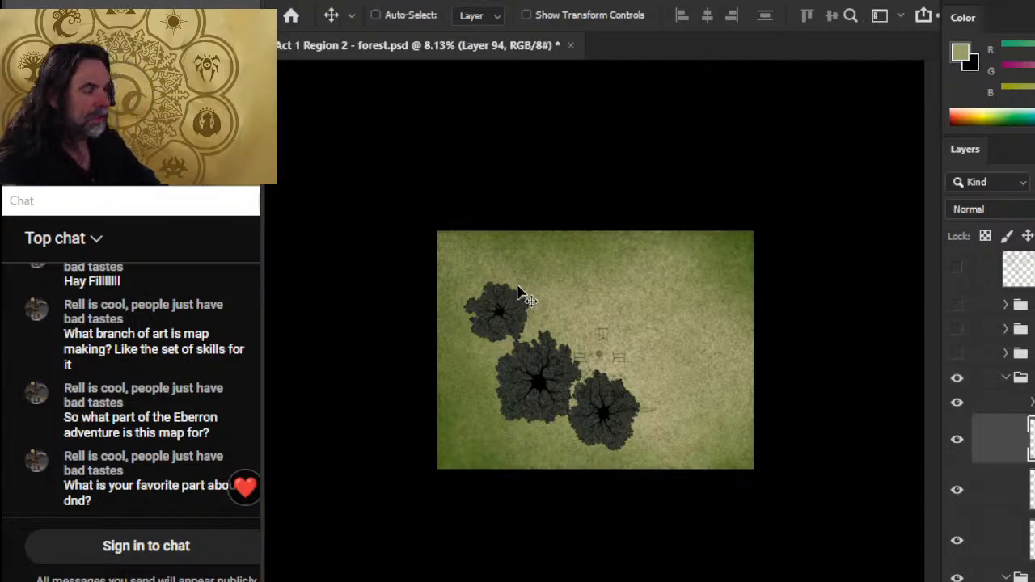
key(z)
mouse_move(518, 291)
mouse_down()
mouse_move(539, 323)
mouse_move(577, 296)
mouse_move(620, 315)
mouse_up()
key(b)
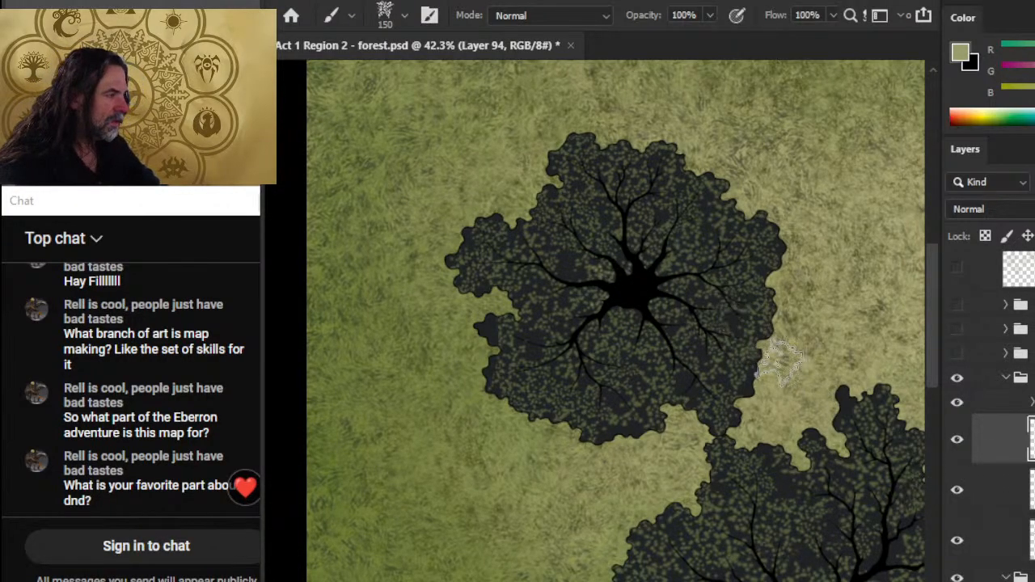
shift+click(1002, 540)
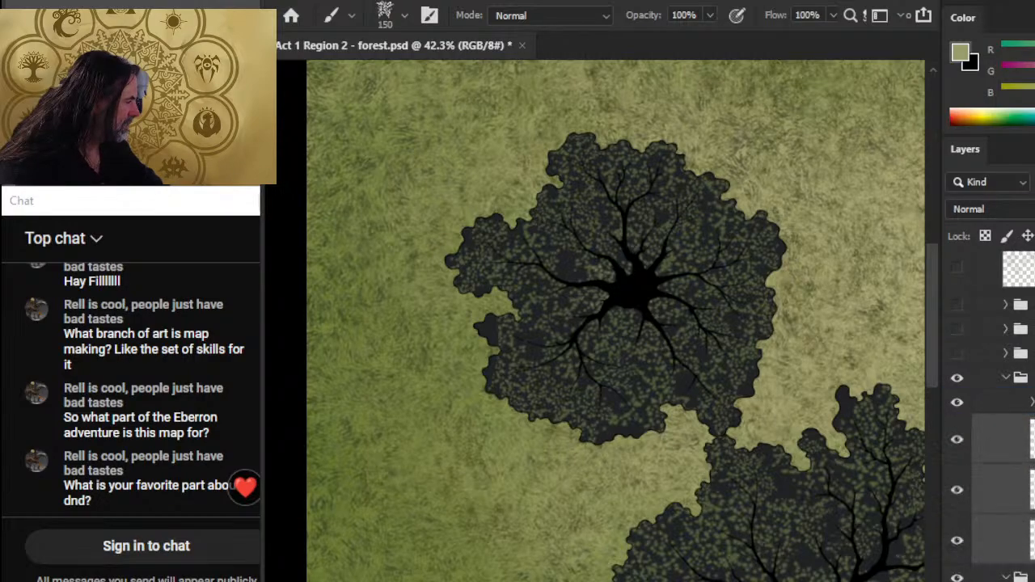
click(1003, 402)
drag(1003, 401, 1002, 514)
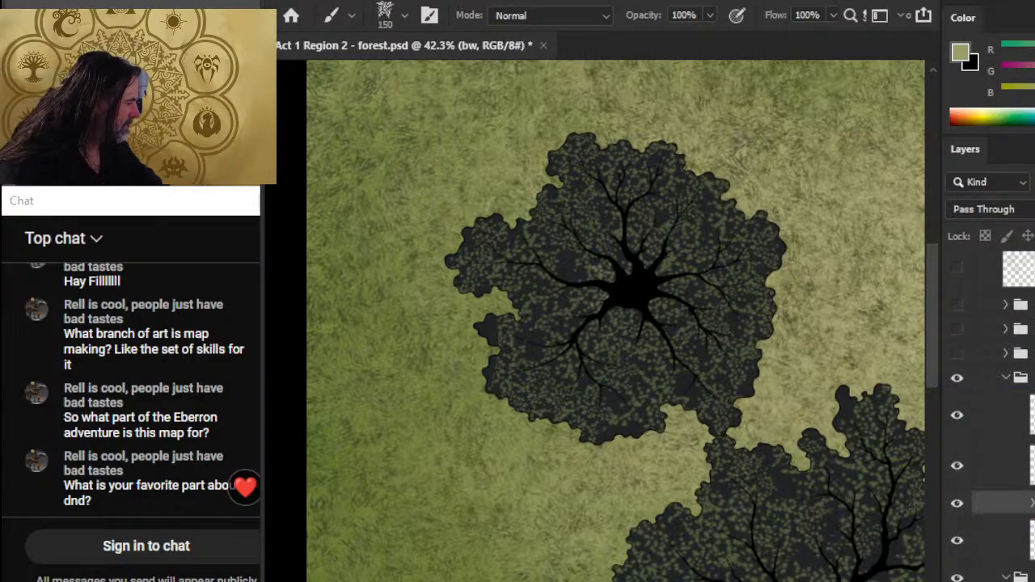
Step: Move the bw subgroup directly below Layer 94 and paint leaf highlights over the tree's crown on Layer 94
click(999, 414)
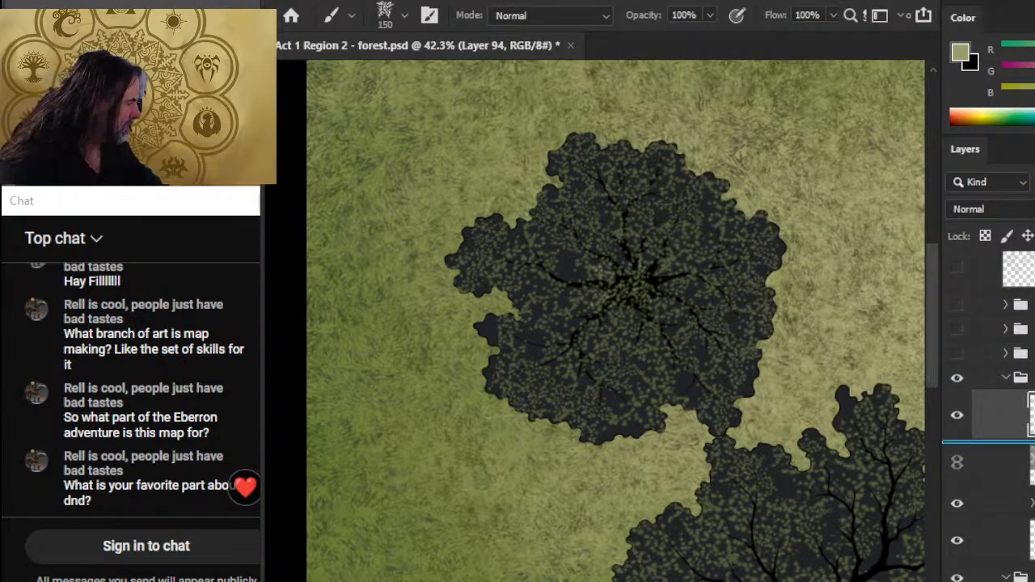
drag(1003, 414, 1002, 443)
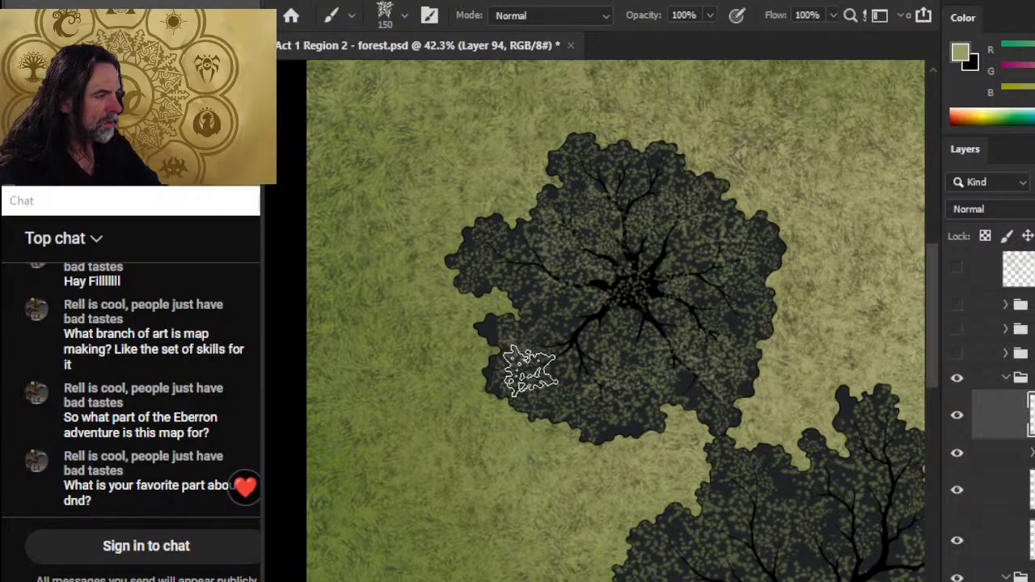
click(1002, 489)
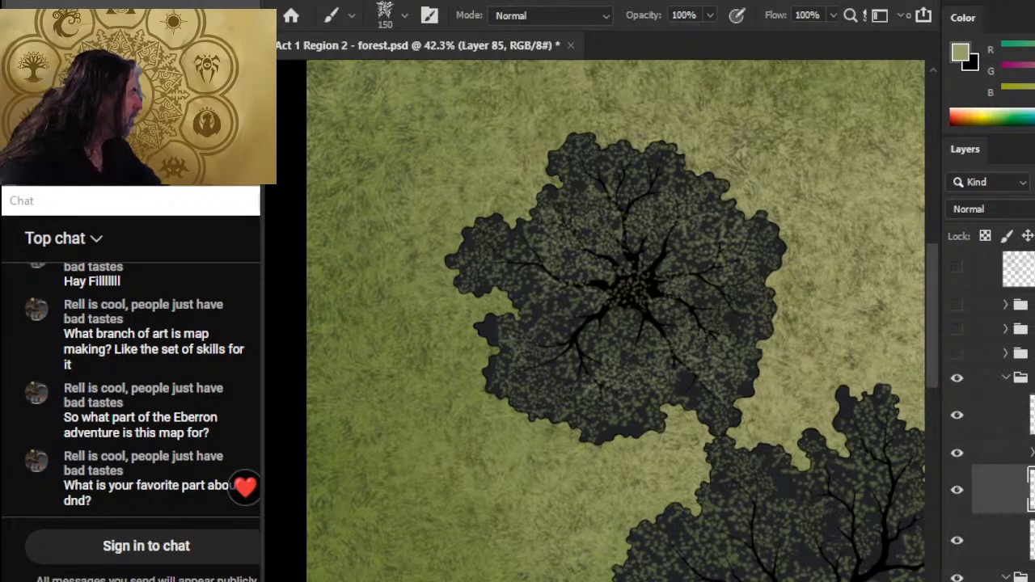
click(1002, 415)
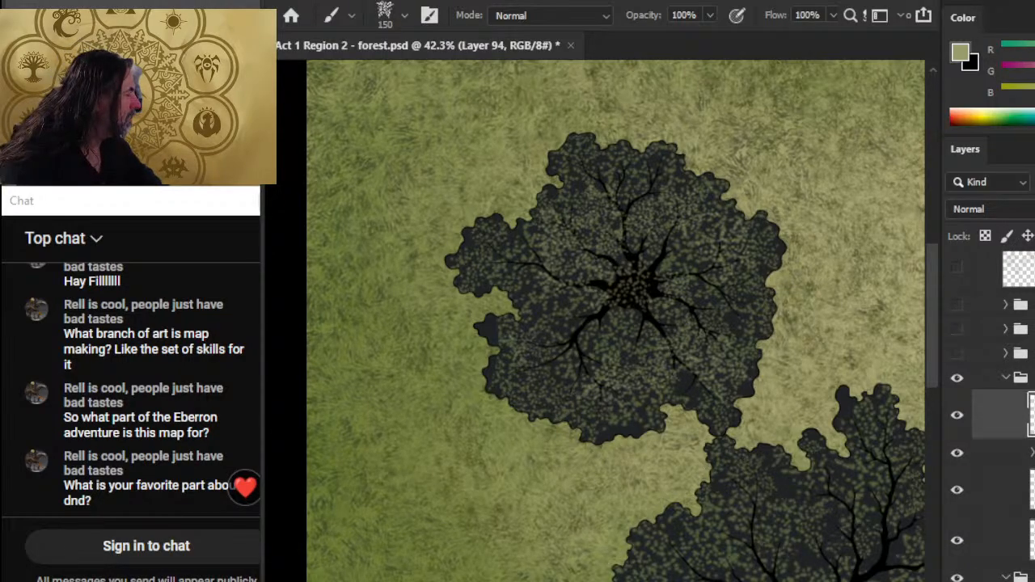
Step: Undo the last highlight strokes on the lower part of the tree's crown
key(ctrl+z)
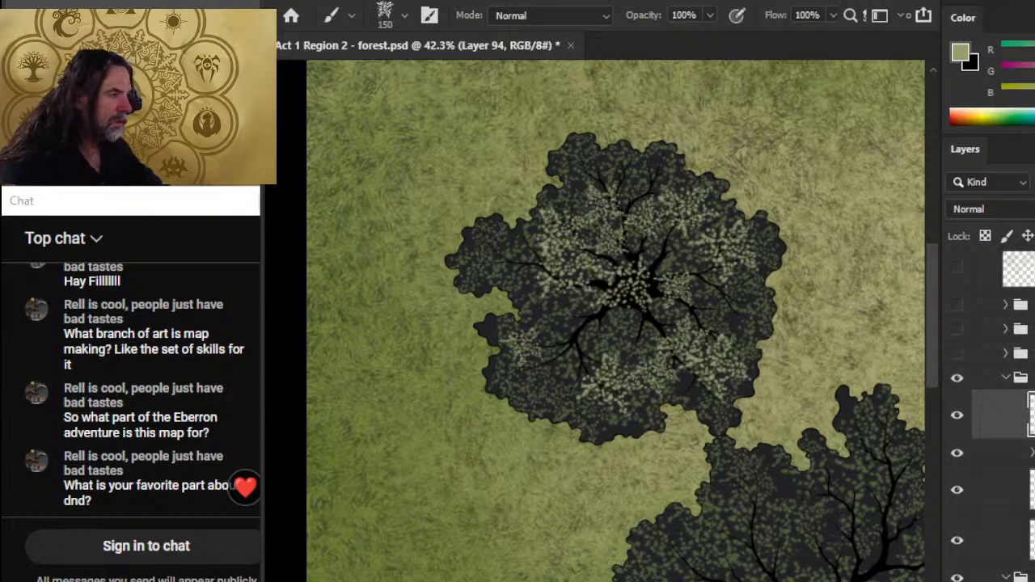
key(ctrl+z)
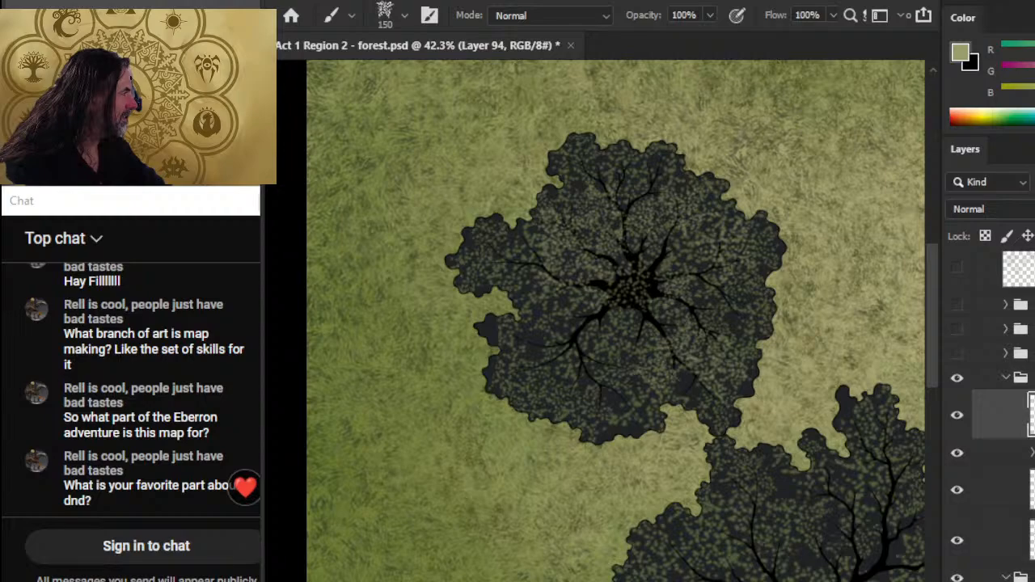
key(ctrl+z)
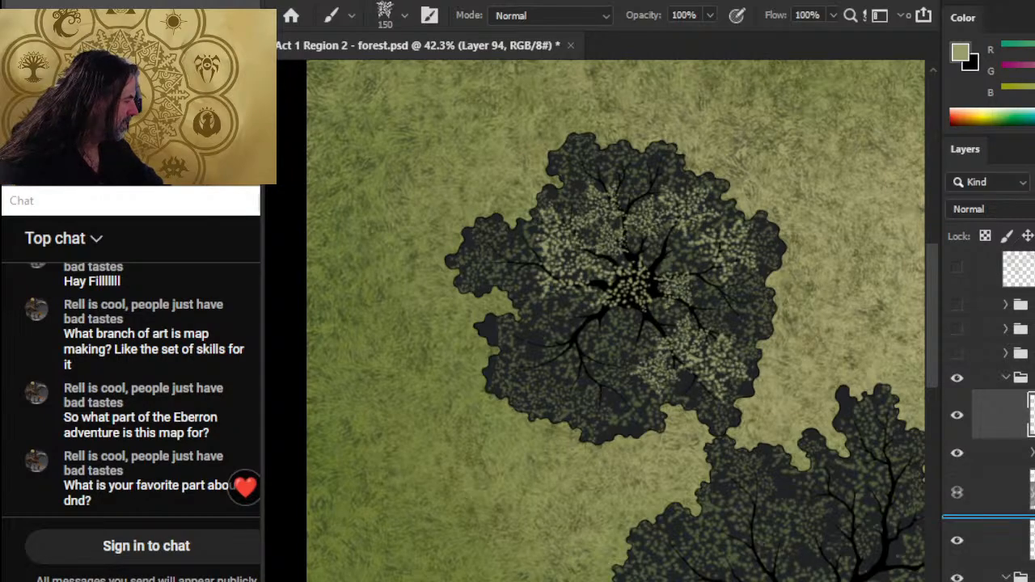
Step: Move the bw subgroup back beneath Layer 85 and paint more leaf highlights across the tree's crown on Layer 94
drag(1026, 453, 1027, 511)
click(1020, 414)
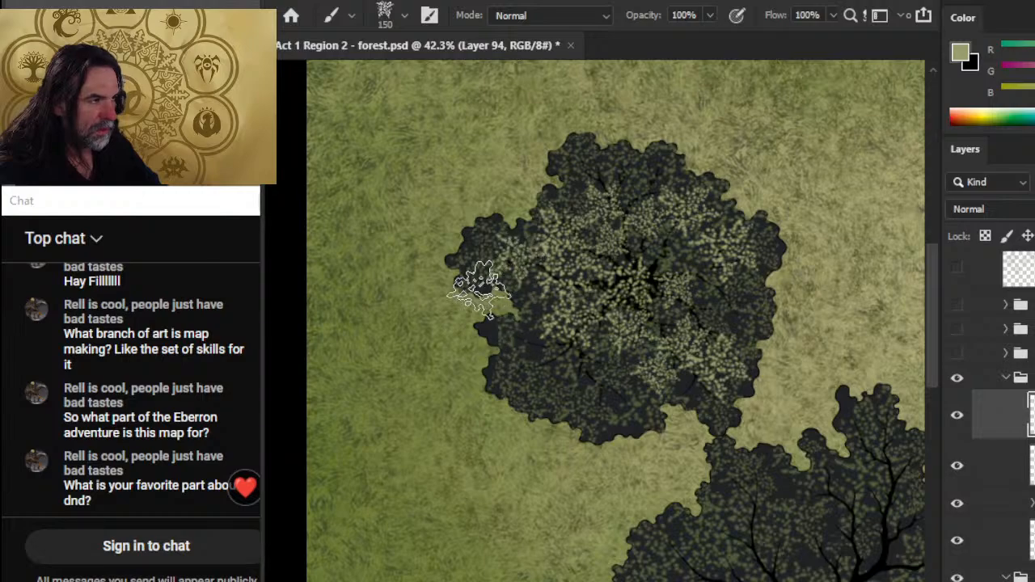
mouse_move(478, 290)
mouse_down()
mouse_move(469, 249)
mouse_move(532, 255)
mouse_up()
mouse_move(574, 190)
mouse_down()
mouse_move(623, 173)
mouse_move(628, 224)
mouse_move(612, 243)
mouse_up()
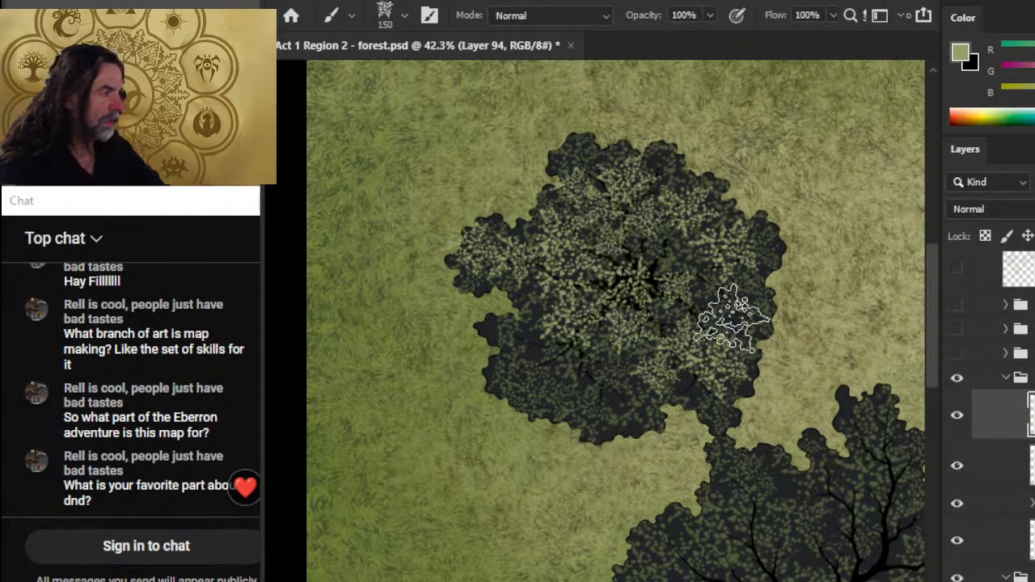
mouse_move(542, 380)
mouse_down()
mouse_move(596, 377)
mouse_move(594, 366)
mouse_move(598, 398)
mouse_move(564, 423)
mouse_move(560, 396)
mouse_move(584, 403)
mouse_up()
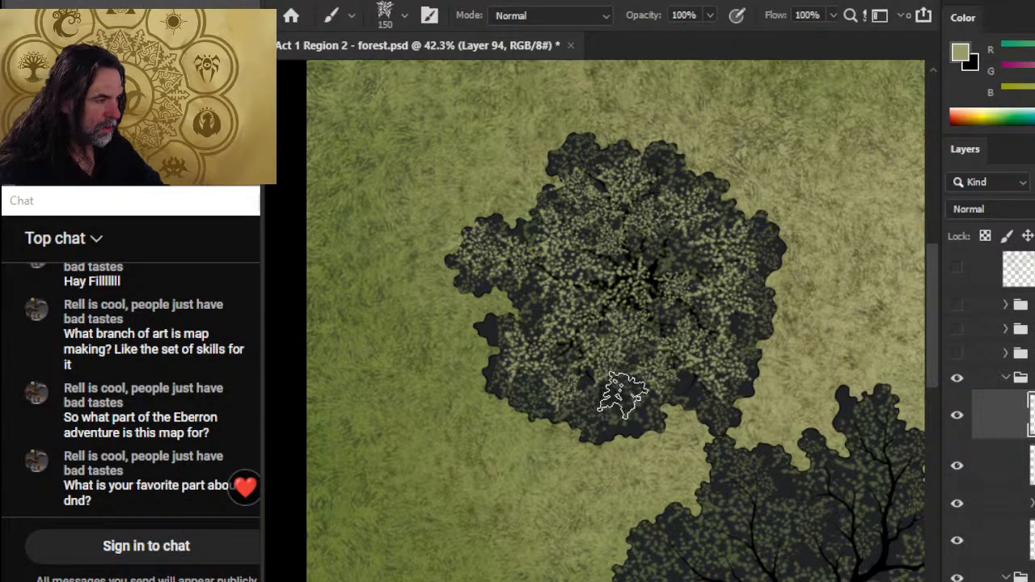
Step: Paint leaf highlights around the trunk at the centre of the large middle tree on Layer 94
mouse_move(832, 490)
mouse_down()
mouse_move(641, 199)
mouse_move(631, 212)
mouse_move(554, 203)
mouse_move(663, 377)
mouse_move(687, 358)
mouse_move(709, 392)
mouse_move(679, 380)
mouse_move(709, 370)
mouse_up()
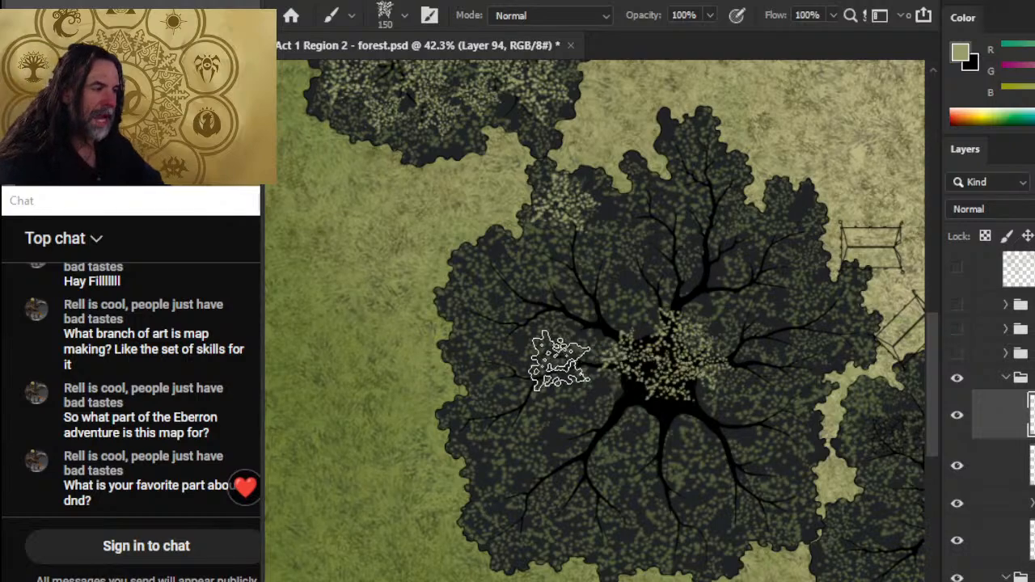
drag(560, 362, 630, 316)
mouse_move(549, 364)
mouse_down()
mouse_move(580, 334)
mouse_move(563, 405)
mouse_move(541, 369)
mouse_up()
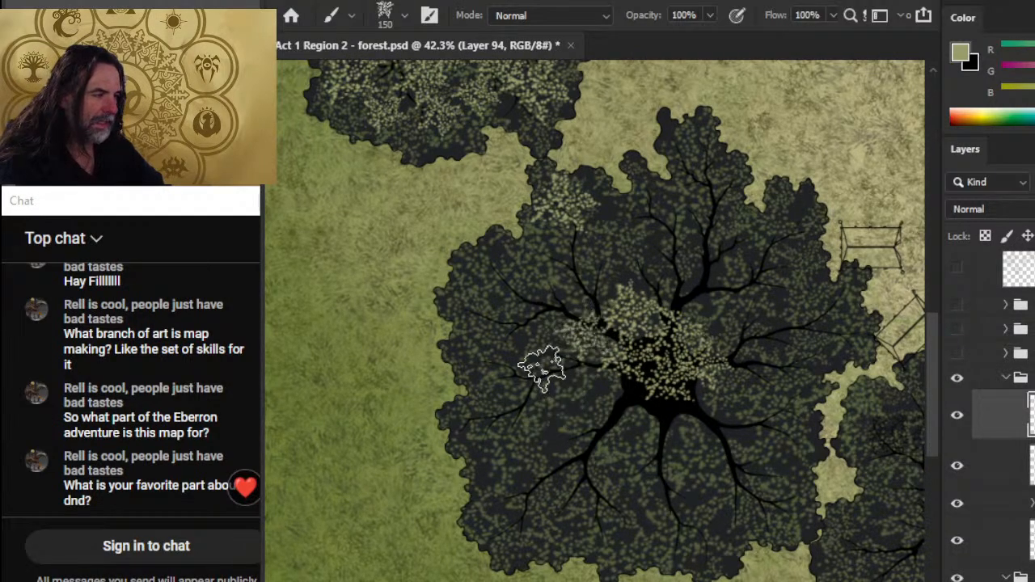
Step: Erase the highlights at the large tree's northwestern edge with the Eraser at 20% opacity, then return to the Brush tool
key(e)
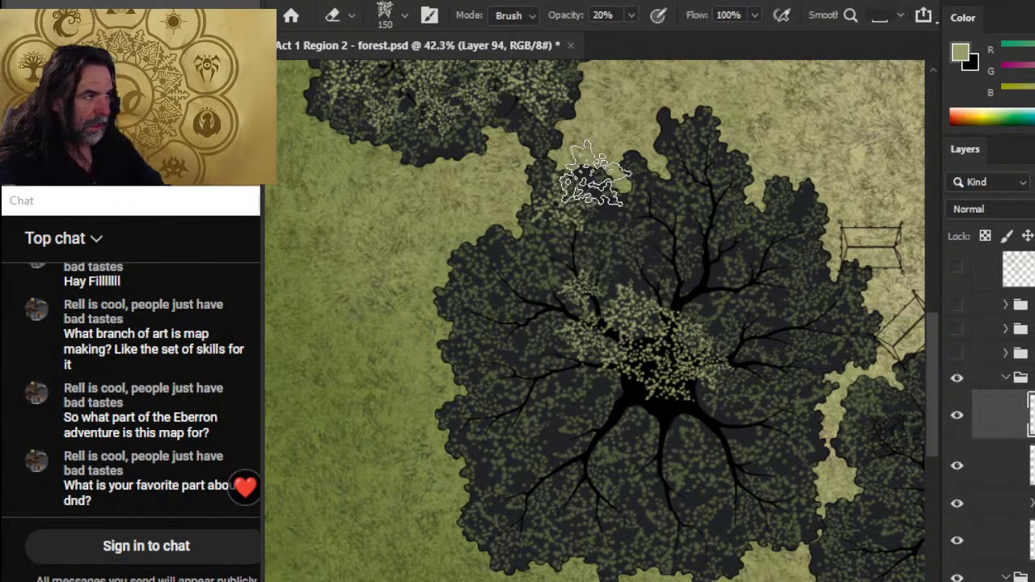
mouse_move(637, 166)
mouse_down()
mouse_move(612, 186)
mouse_move(571, 180)
mouse_up()
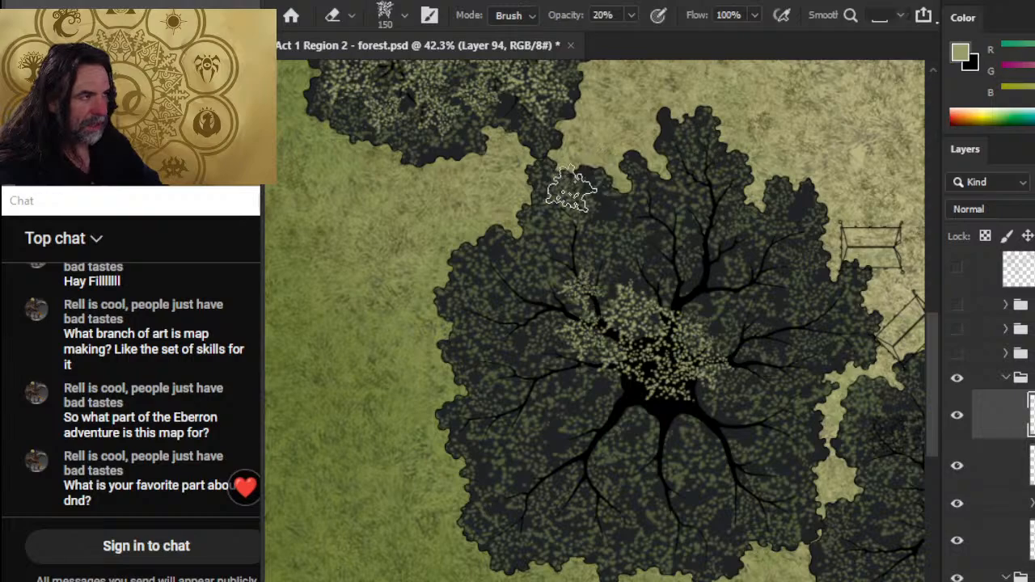
key(b)
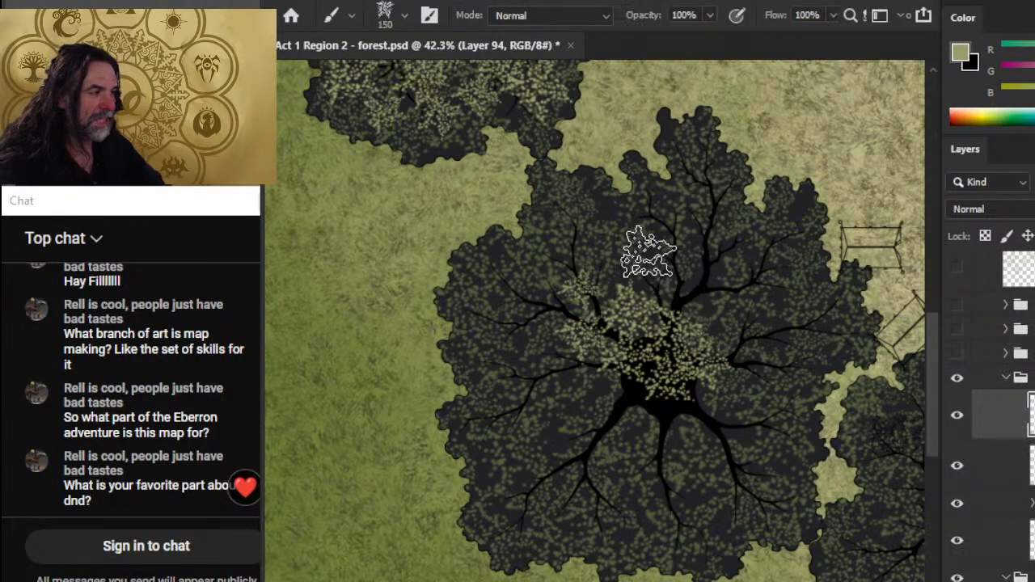
Step: Paint leaf highlights across the whole crown of the large middle tree on Layer 94, working outward from the trunk
mouse_move(647, 283)
mouse_down()
mouse_move(607, 257)
mouse_move(712, 315)
mouse_move(695, 291)
mouse_move(709, 316)
mouse_move(701, 259)
mouse_move(682, 257)
mouse_move(696, 281)
mouse_move(753, 299)
mouse_move(729, 271)
mouse_move(760, 338)
mouse_move(730, 325)
mouse_move(754, 369)
mouse_move(768, 359)
mouse_move(750, 340)
mouse_move(723, 447)
mouse_move(692, 431)
mouse_move(697, 420)
mouse_move(699, 431)
mouse_move(598, 468)
mouse_move(609, 425)
mouse_move(646, 424)
mouse_move(643, 433)
mouse_move(599, 412)
mouse_move(612, 395)
mouse_move(555, 377)
mouse_up()
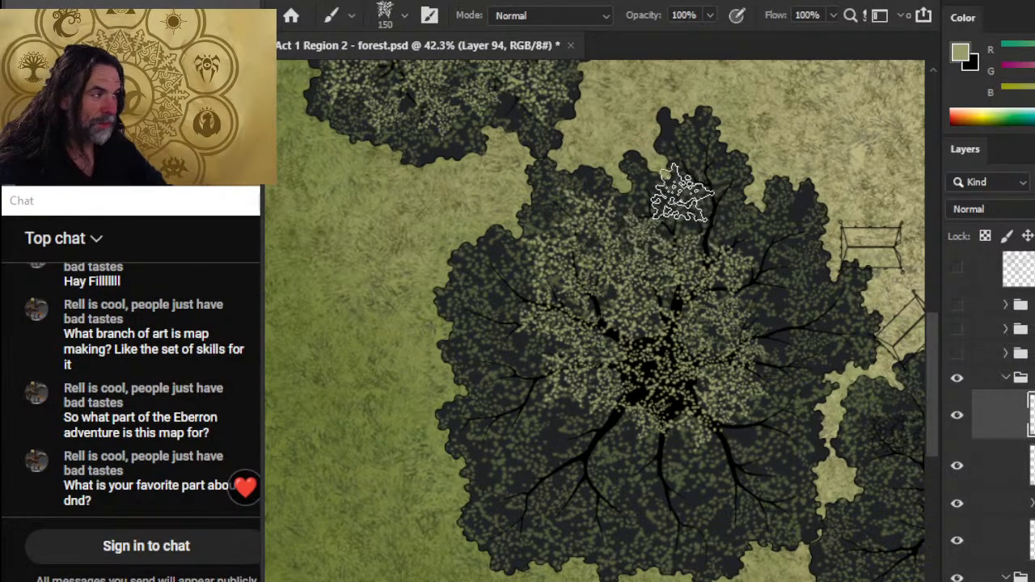
mouse_move(702, 168)
mouse_down()
mouse_move(741, 234)
mouse_move(799, 274)
mouse_up()
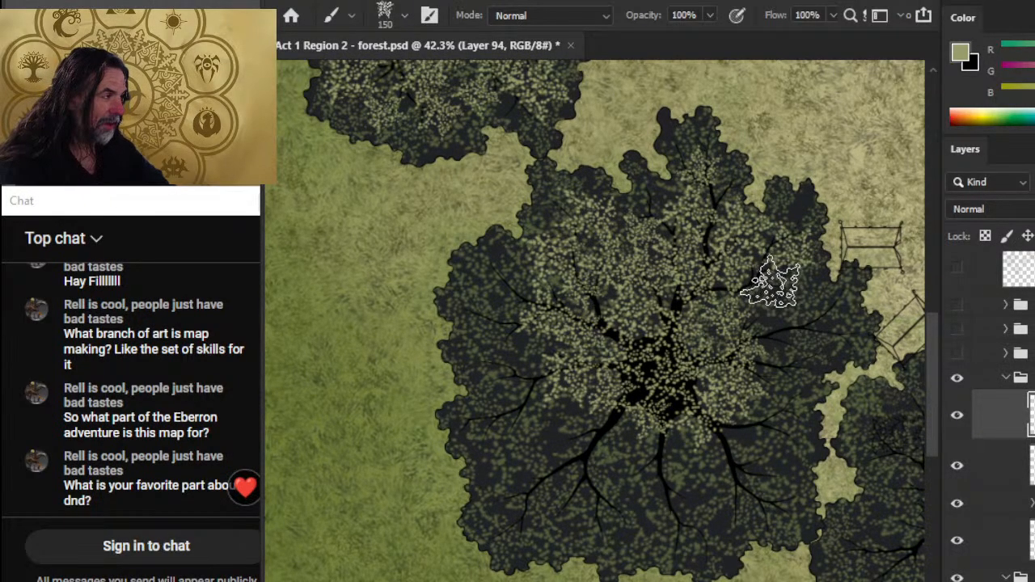
mouse_move(819, 288)
mouse_down()
mouse_move(819, 339)
mouse_move(788, 345)
mouse_move(785, 332)
mouse_move(824, 361)
mouse_move(839, 340)
mouse_move(826, 323)
mouse_move(789, 427)
mouse_move(797, 390)
mouse_move(793, 444)
mouse_move(783, 457)
mouse_move(786, 398)
mouse_move(766, 476)
mouse_move(745, 444)
mouse_move(761, 492)
mouse_move(672, 475)
mouse_move(701, 461)
mouse_move(679, 490)
mouse_move(654, 468)
mouse_move(660, 458)
mouse_move(641, 478)
mouse_move(597, 435)
mouse_move(610, 432)
mouse_move(602, 467)
mouse_up()
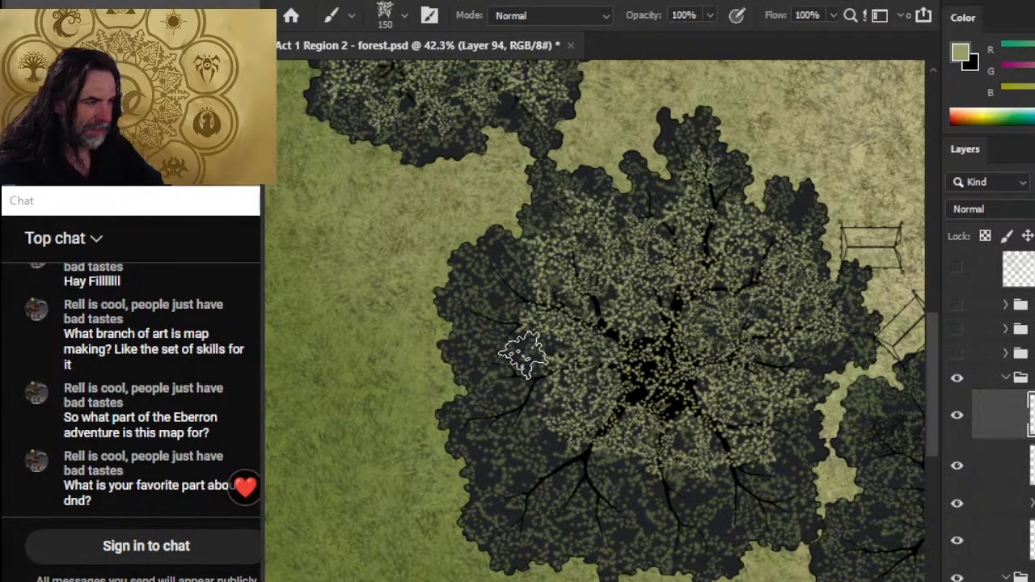
mouse_move(496, 277)
mouse_down()
mouse_move(484, 324)
mouse_move(472, 288)
mouse_move(499, 422)
mouse_move(519, 406)
mouse_move(502, 378)
mouse_move(522, 440)
mouse_move(506, 384)
mouse_move(506, 493)
mouse_move(516, 423)
mouse_move(515, 448)
mouse_move(489, 449)
mouse_move(478, 430)
mouse_move(468, 433)
mouse_move(551, 481)
mouse_move(531, 449)
mouse_move(540, 457)
mouse_move(491, 467)
mouse_up()
mouse_move(556, 479)
mouse_down()
mouse_move(505, 513)
mouse_move(537, 539)
mouse_move(596, 542)
mouse_move(557, 523)
mouse_move(535, 544)
mouse_move(541, 556)
mouse_move(492, 546)
mouse_move(572, 535)
mouse_move(545, 540)
mouse_move(549, 528)
mouse_move(584, 543)
mouse_move(614, 516)
mouse_move(596, 522)
mouse_move(659, 525)
mouse_move(643, 503)
mouse_move(664, 522)
mouse_move(705, 530)
mouse_move(670, 549)
mouse_move(675, 557)
mouse_move(635, 559)
mouse_move(668, 542)
mouse_up()
drag(696, 506, 703, 527)
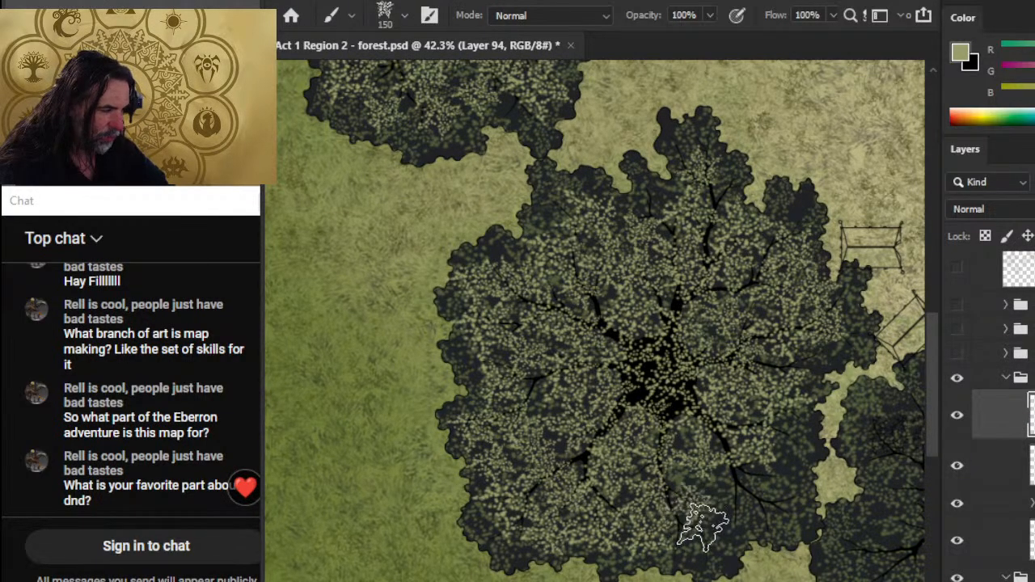
mouse_move(737, 497)
mouse_down()
mouse_move(729, 568)
mouse_move(712, 533)
mouse_move(768, 540)
mouse_move(762, 508)
mouse_move(786, 506)
mouse_move(791, 468)
mouse_move(780, 469)
mouse_move(792, 473)
mouse_move(791, 429)
mouse_move(804, 495)
mouse_move(804, 470)
mouse_up()
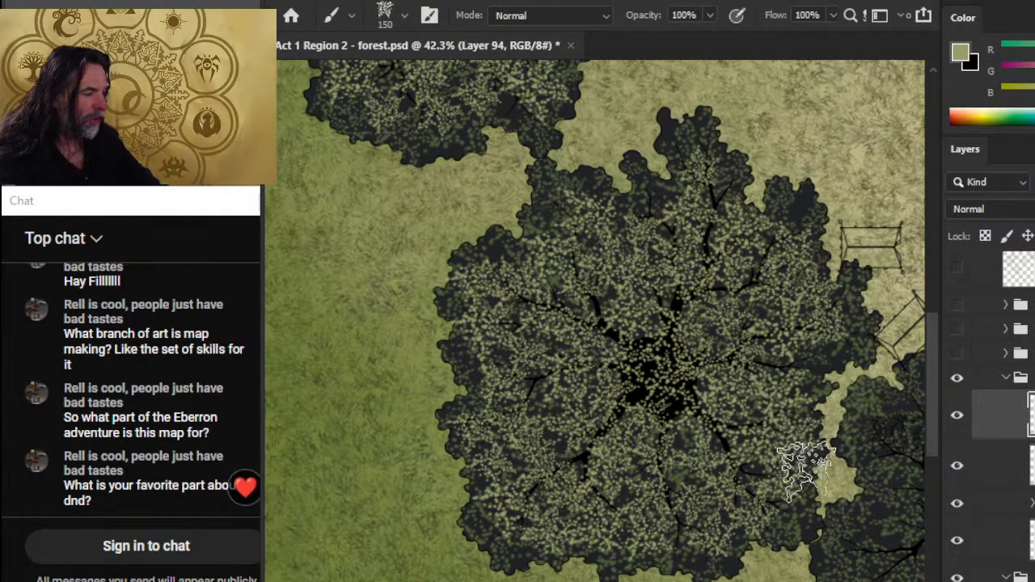
Step: Paint leaf highlights over the trunk and entire crown of the southeastern tree on Layer 94
drag(808, 508, 565, 375)
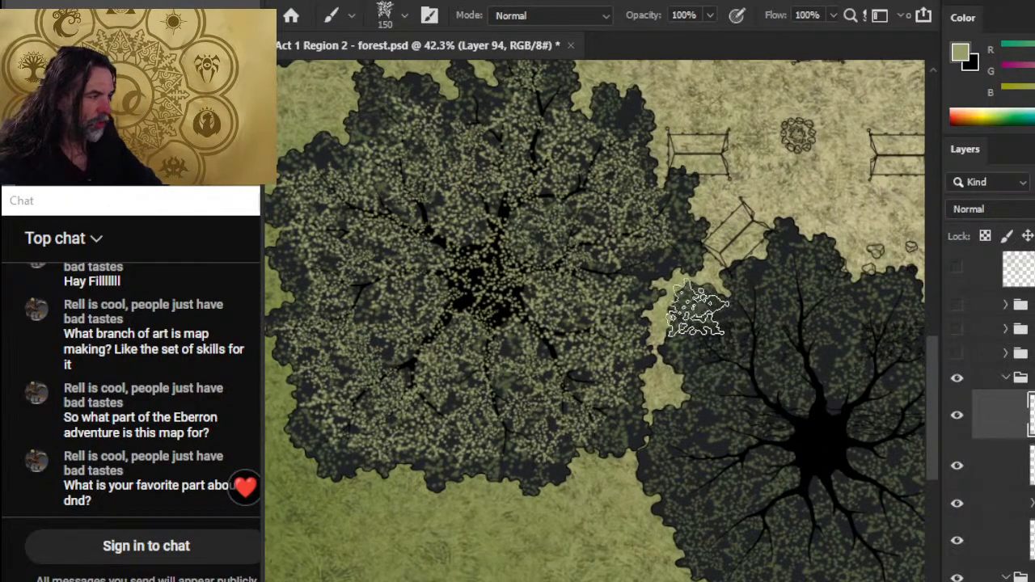
mouse_move(797, 412)
mouse_down()
mouse_move(825, 437)
mouse_move(861, 400)
mouse_move(843, 401)
mouse_move(873, 443)
mouse_move(857, 442)
mouse_move(853, 466)
mouse_move(788, 478)
mouse_move(843, 498)
mouse_up()
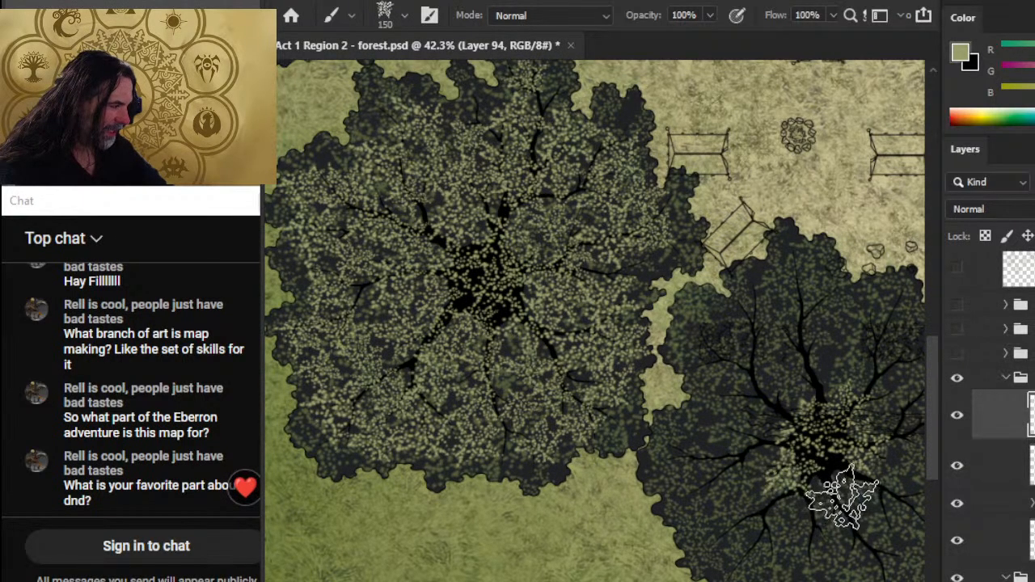
drag(884, 536, 667, 469)
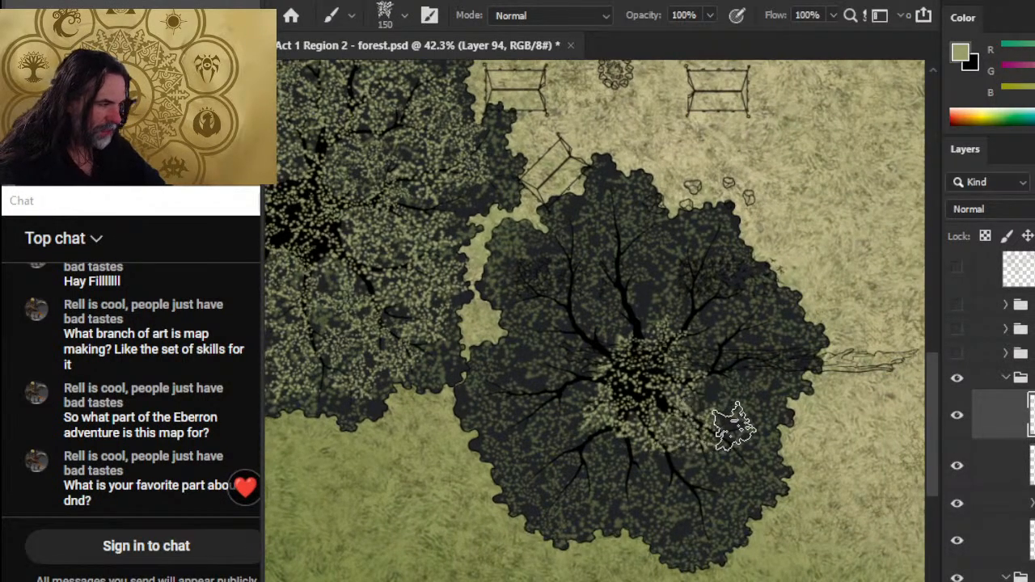
mouse_move(720, 390)
mouse_down()
mouse_move(723, 312)
mouse_move(639, 295)
mouse_move(669, 372)
mouse_up()
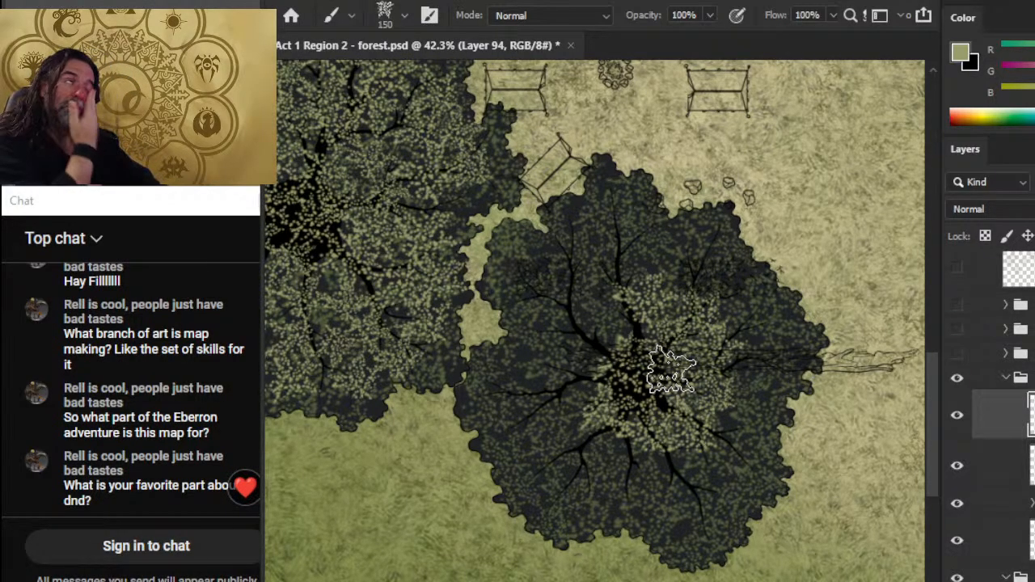
mouse_move(669, 372)
mouse_down()
mouse_move(596, 331)
mouse_move(605, 335)
mouse_move(603, 316)
mouse_move(564, 359)
mouse_move(563, 414)
mouse_up()
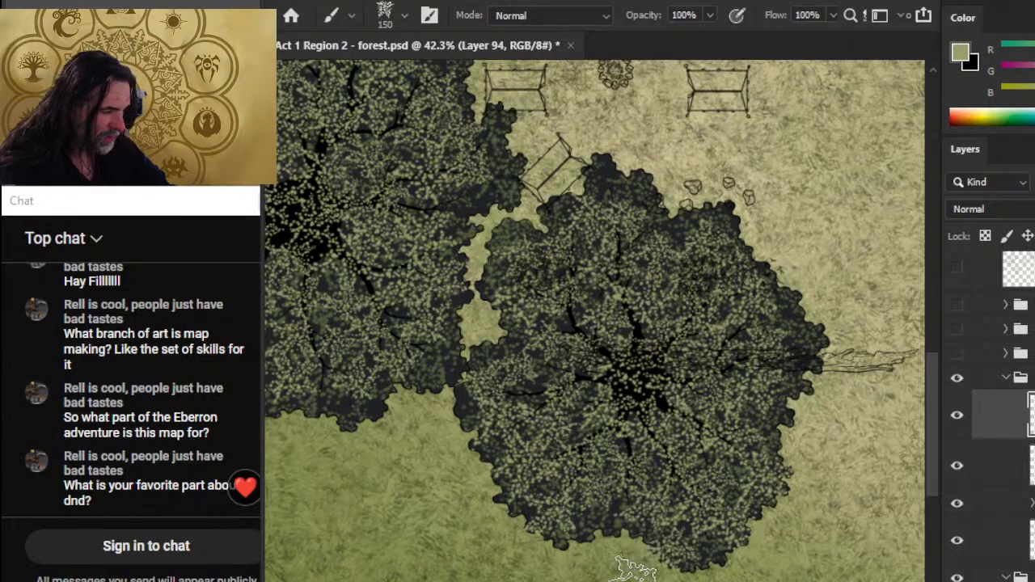
Step: Soften the leaf highlights on the large middle and southeastern trees with the Eraser at 20% opacity
key(z)
scroll(620, 495, down, 3)
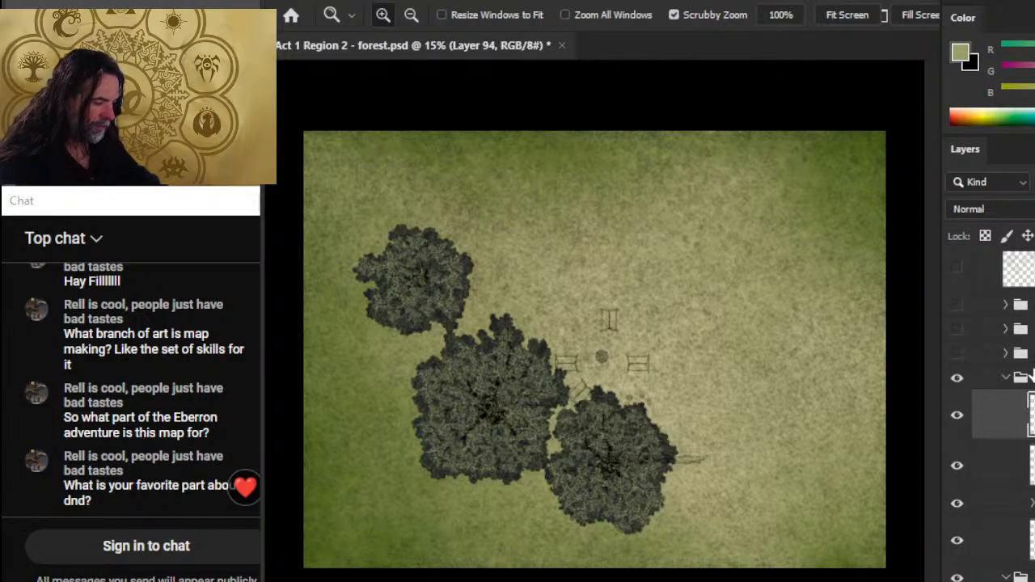
click(548, 482)
key(e)
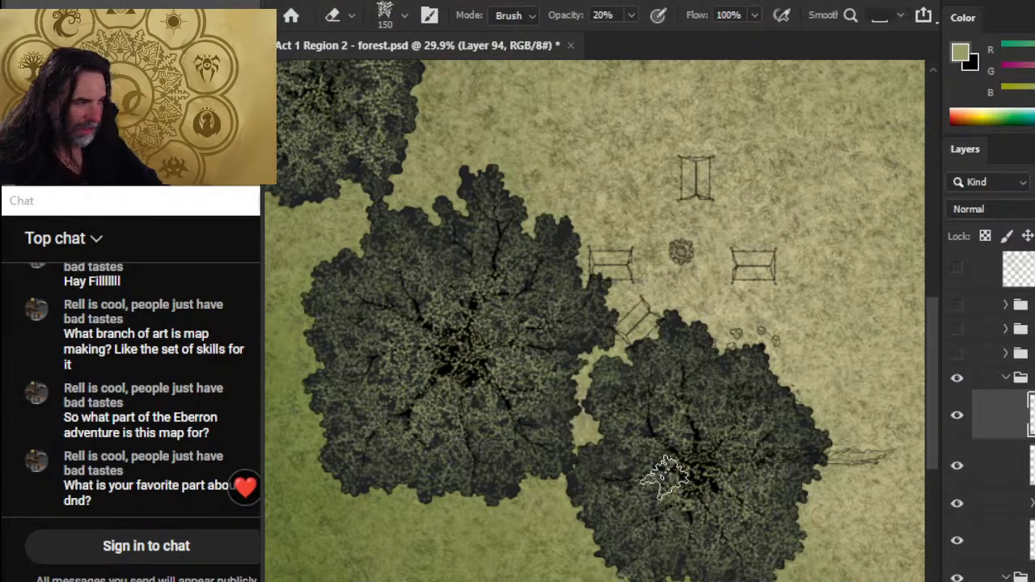
Step: Soften the leaf highlights on the northwestern tree's crown with the Eraser at 20% opacity
key(z)
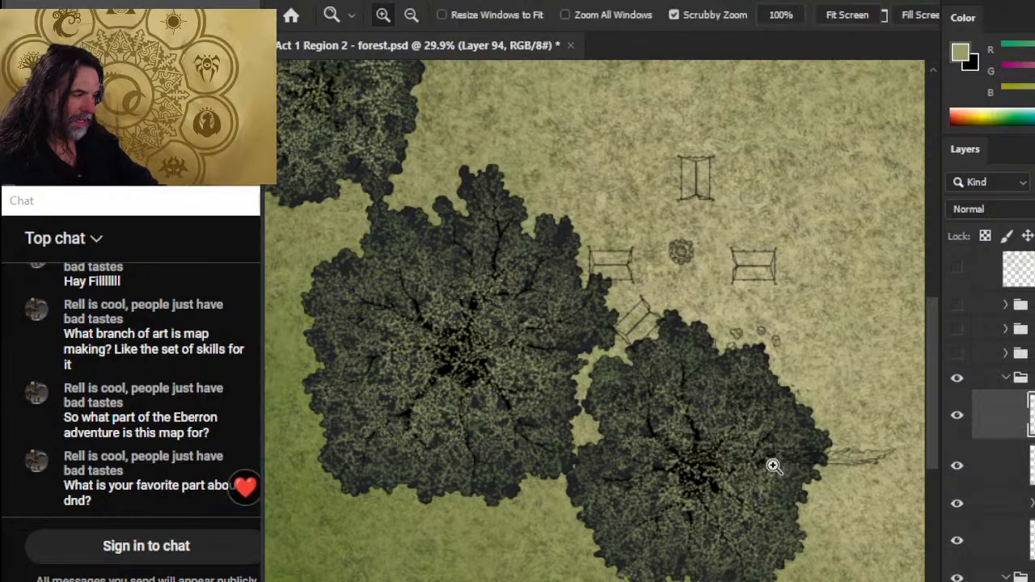
drag(772, 462, 653, 532)
drag(445, 334, 536, 360)
key(e)
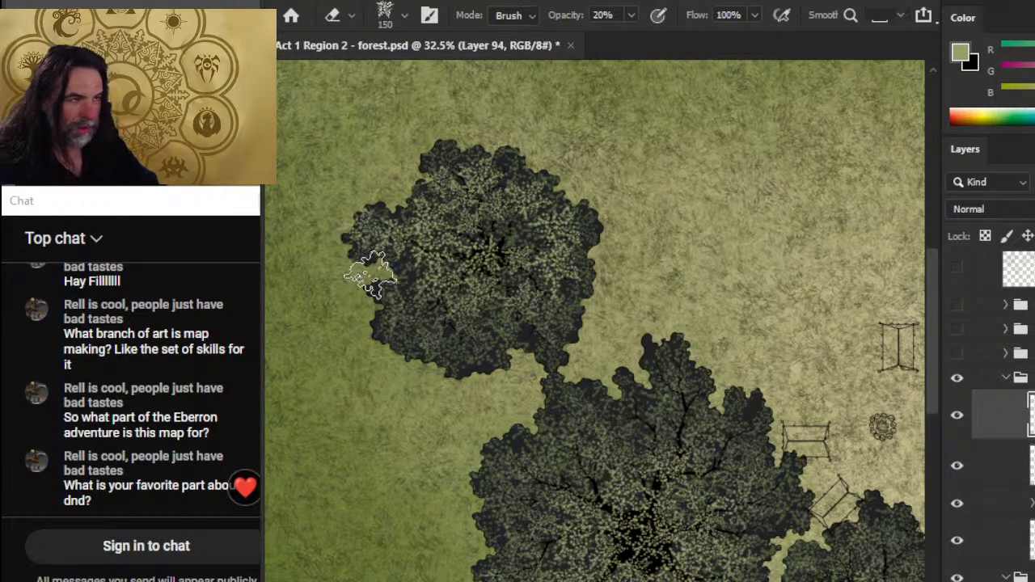
drag(368, 247, 369, 224)
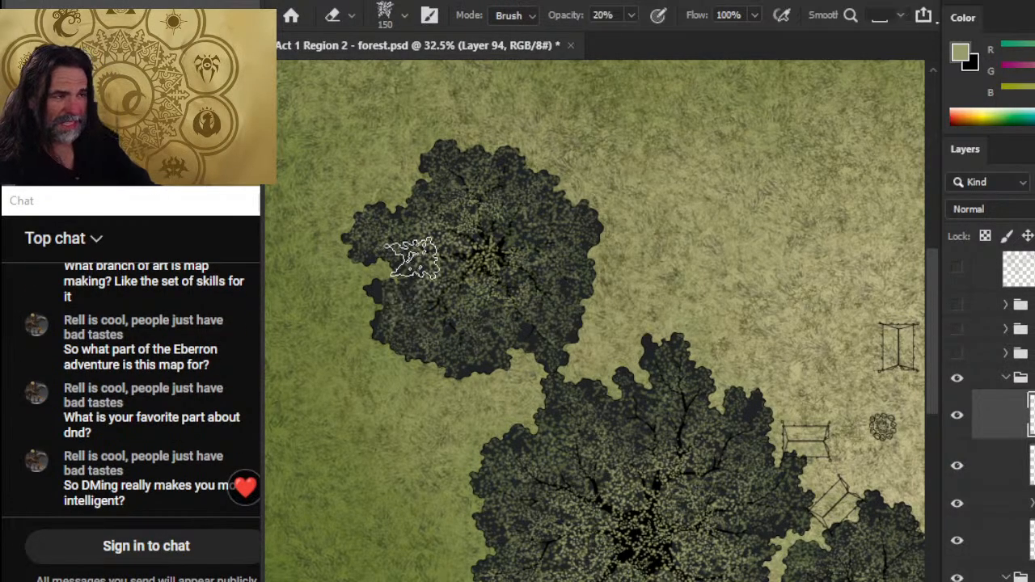
Step: Check which trees the tree 4 group, the group beneath it and Layer 94 contain by toggling their visibility
key(z)
drag(623, 272, 573, 359)
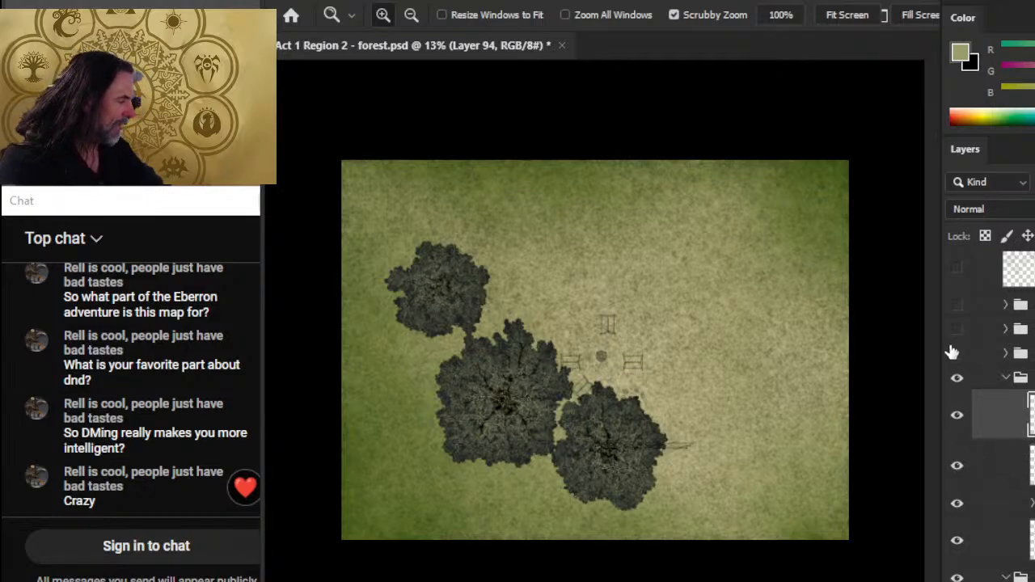
click(1005, 379)
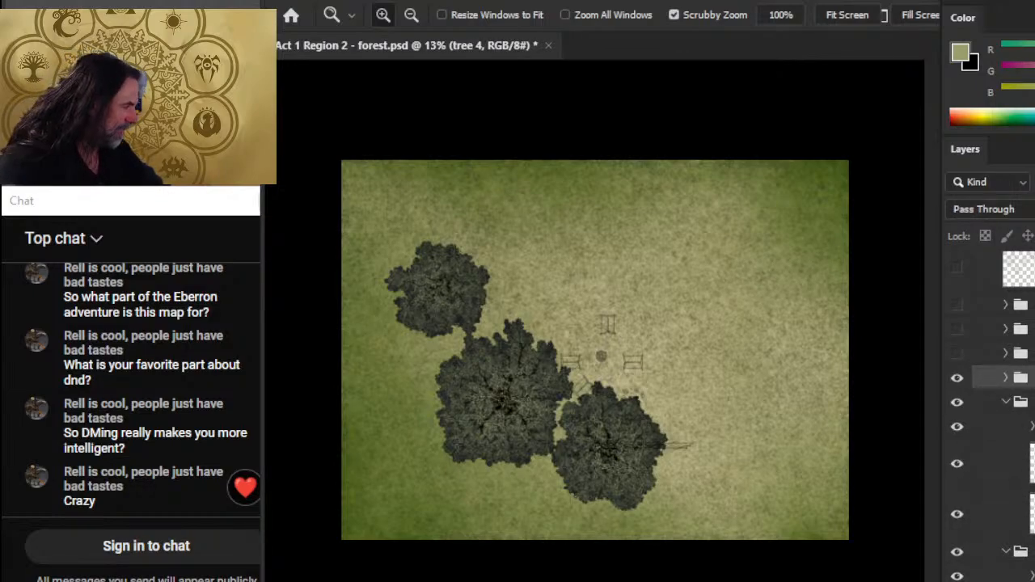
click(959, 404)
click(959, 404)
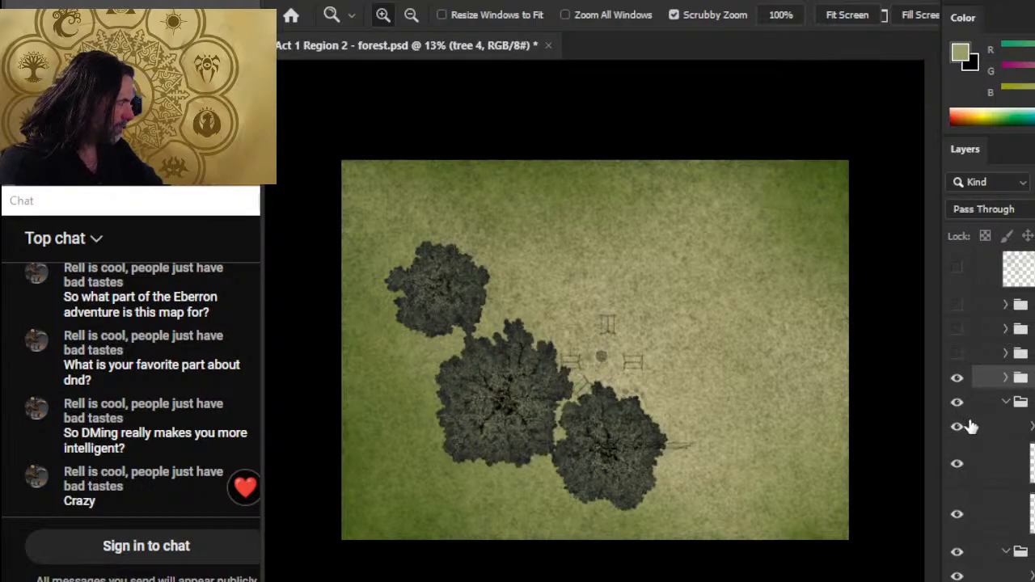
click(958, 379)
click(959, 381)
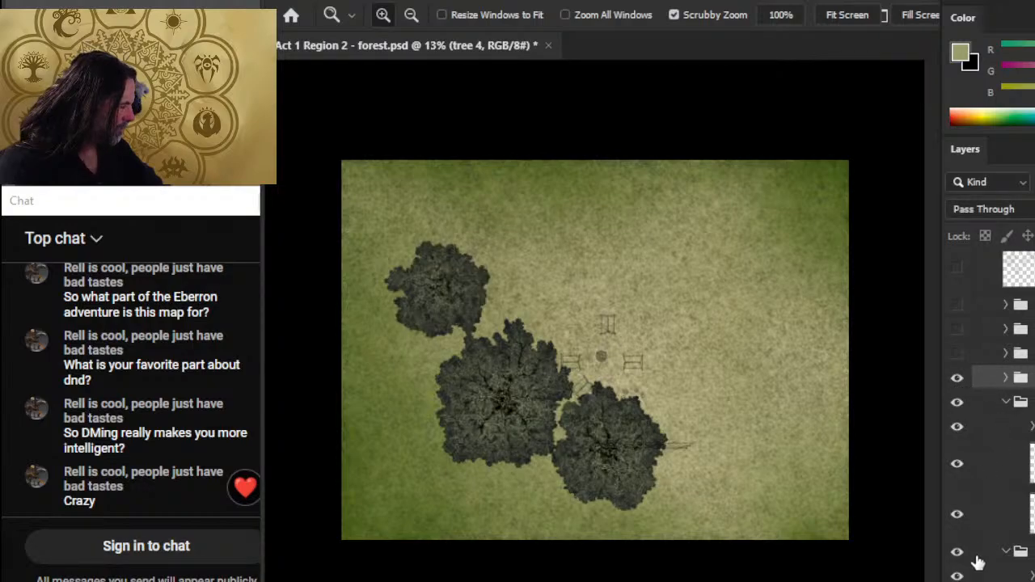
click(1008, 379)
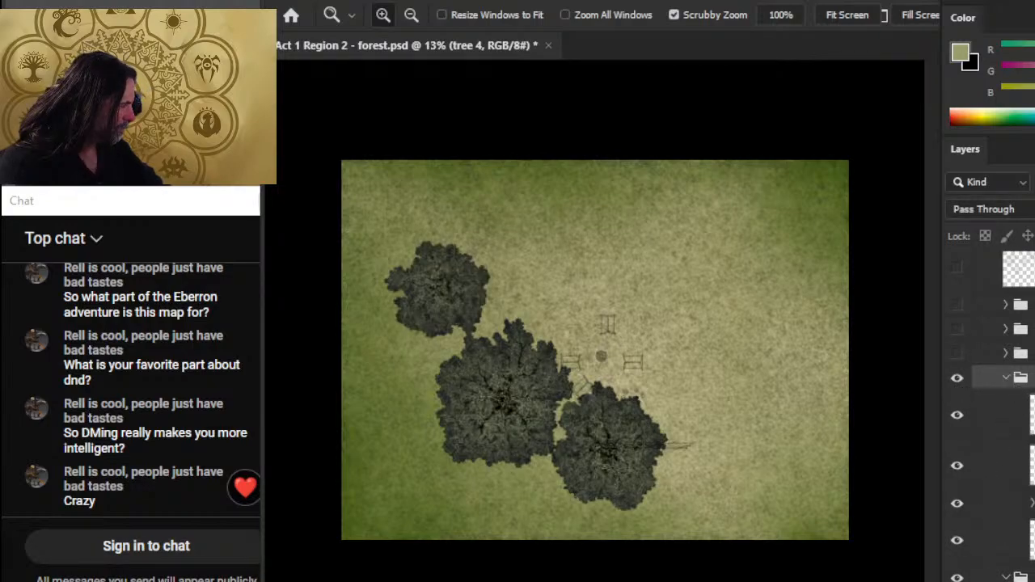
click(1002, 415)
click(957, 417)
click(958, 417)
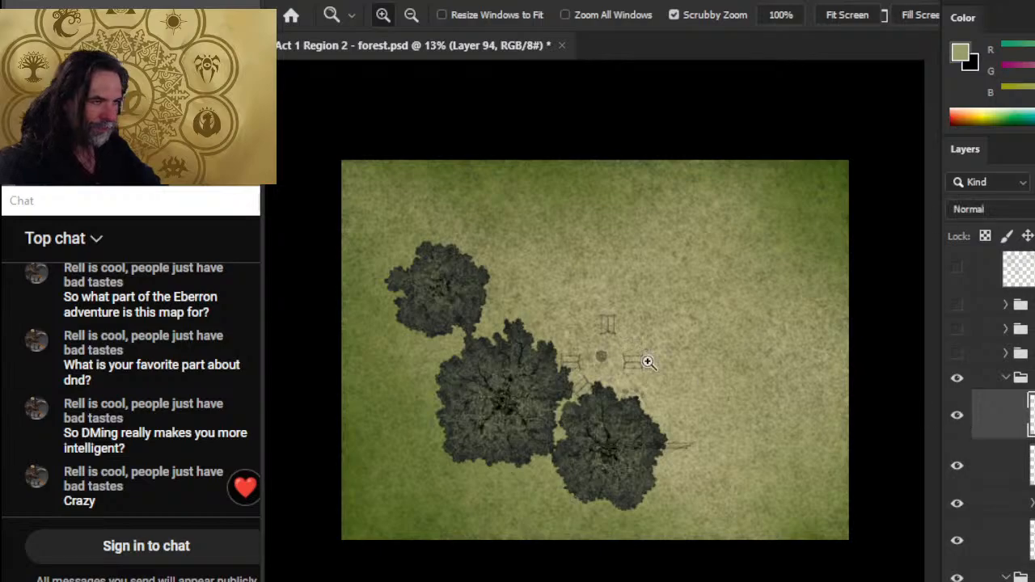
Step: Lasso the northwestern tree, cut its leaf highlights out of Layer 94 and paste them as a new layer in the tree 4 group
key(l)
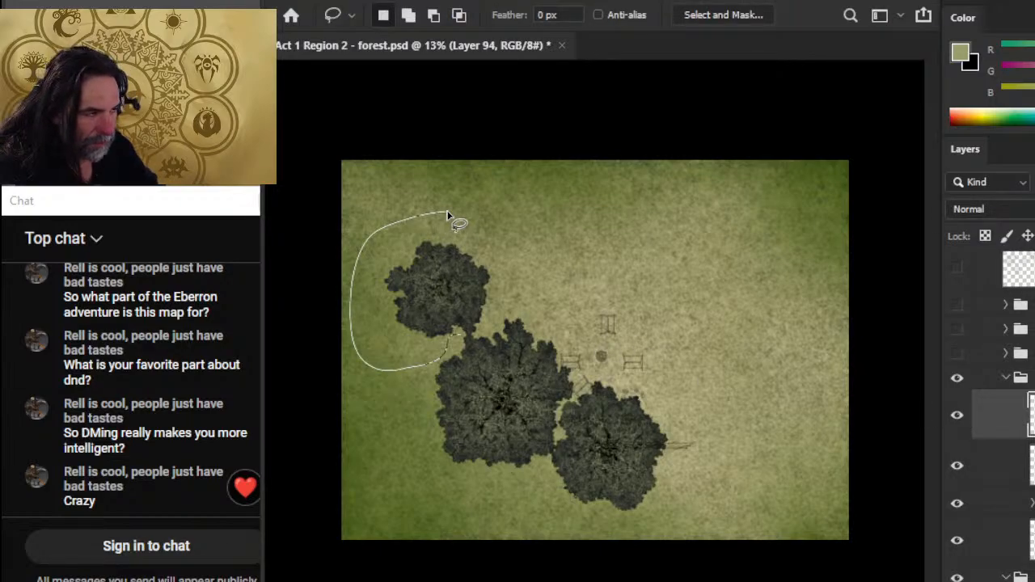
drag(448, 214, 501, 268)
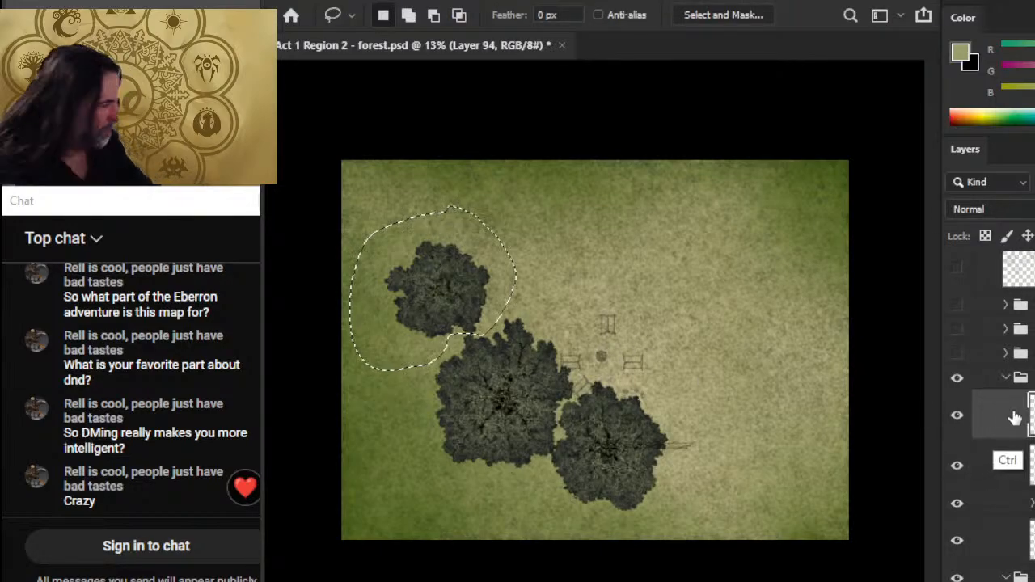
key(Delete)
key(ctrl+d)
scroll(990, 404, down, 1)
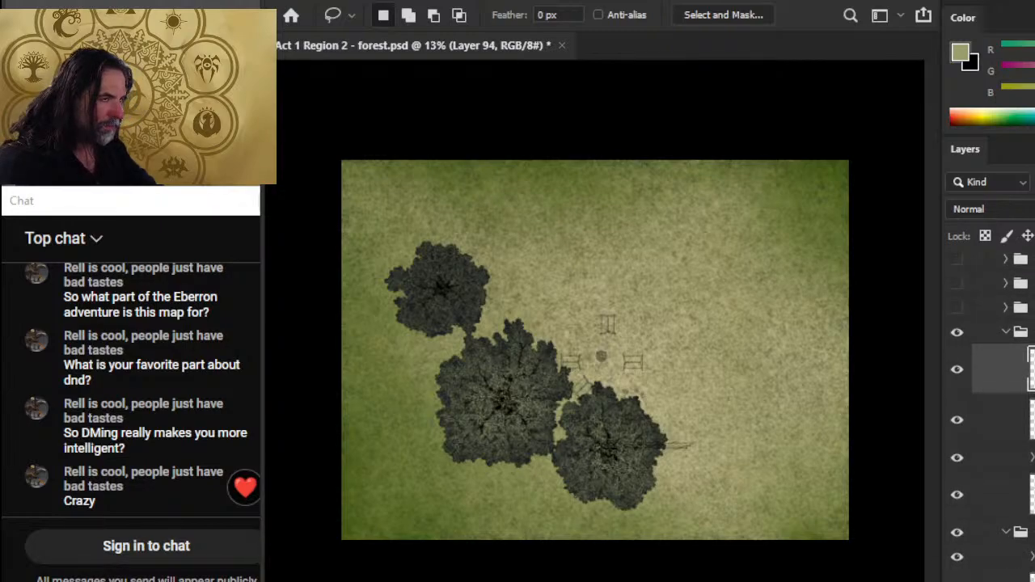
key(ctrl+v)
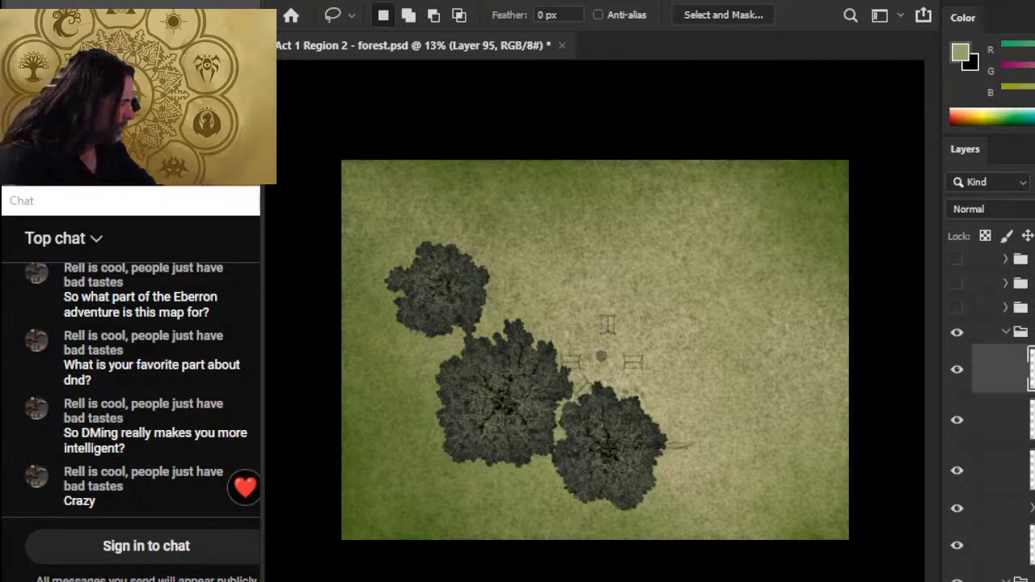
Step: Move Layer 94 into the large middle tree's group and collapse the tree 4 group
scroll(990, 404, down, 2)
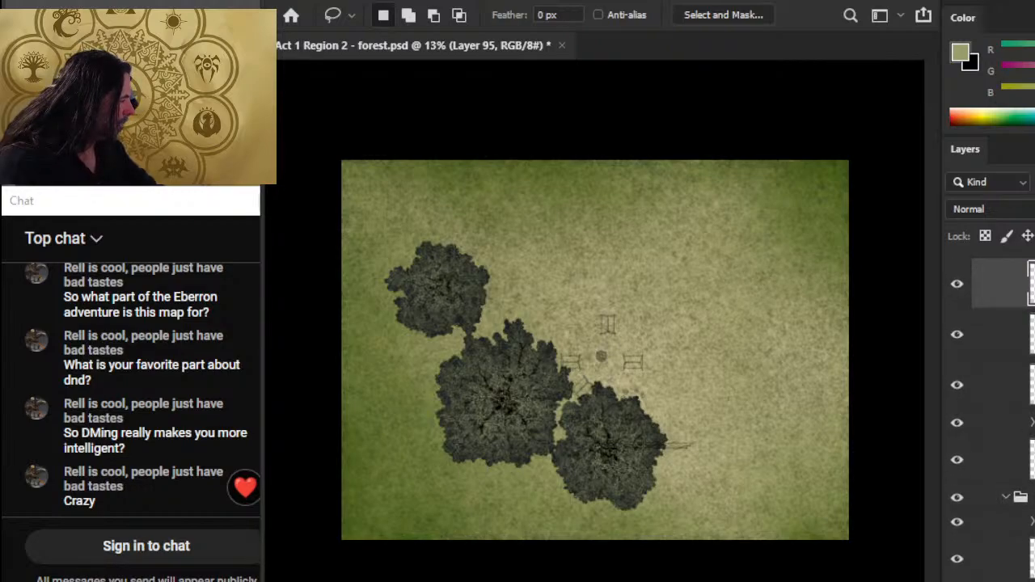
click(957, 335)
click(957, 336)
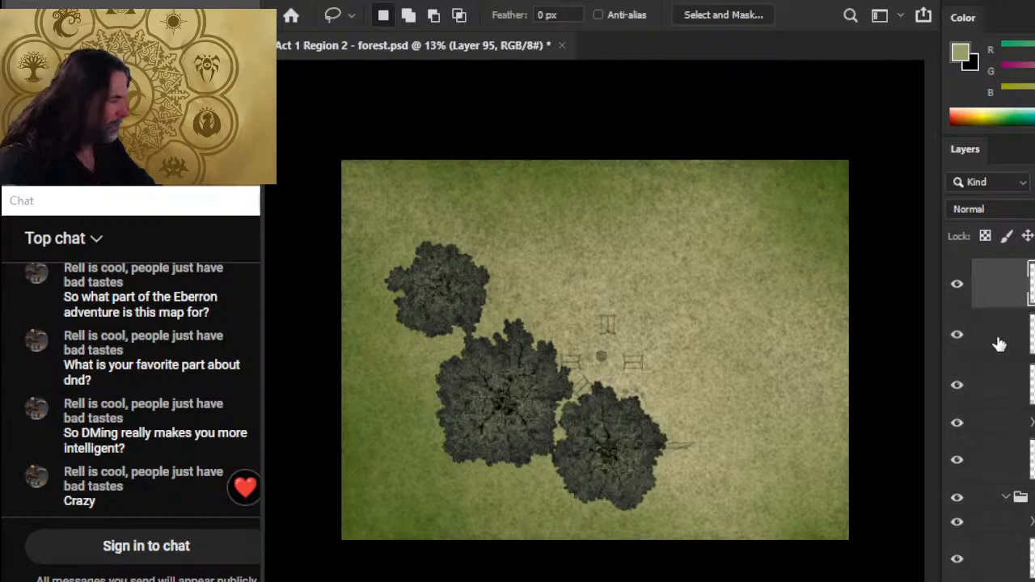
mouse_move(962, 522)
mouse_down()
mouse_move(961, 494)
mouse_move(962, 532)
mouse_up()
scroll(1009, 343, up, 3)
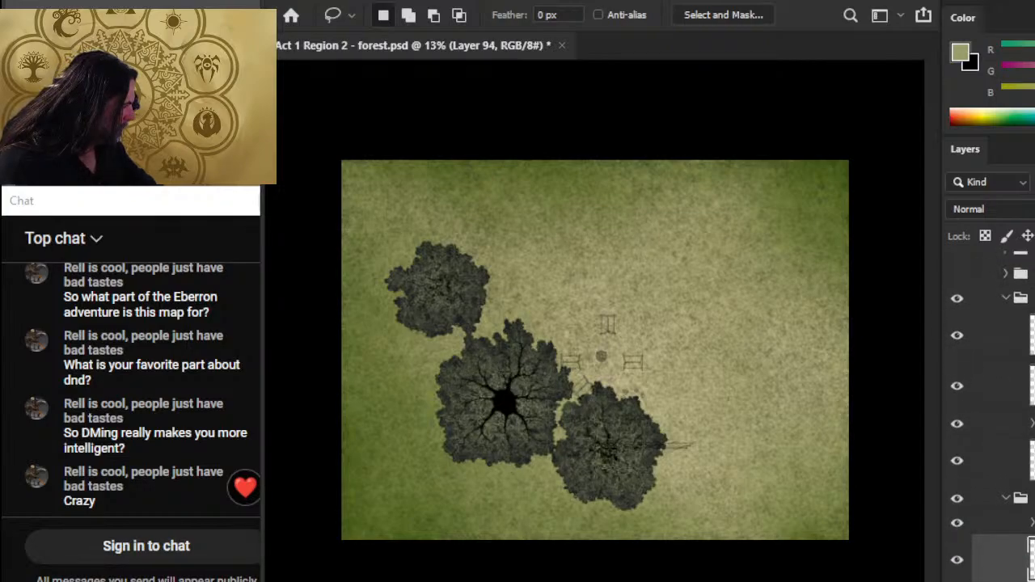
click(1006, 342)
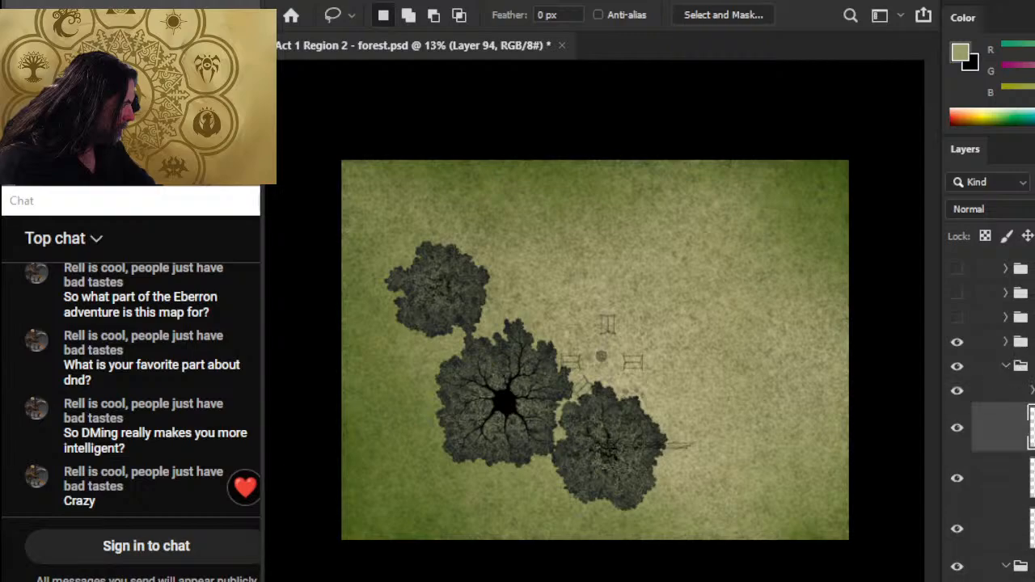
Step: Move the bw subgroup beneath Layer 94 in the large middle tree's group and reselect Layer 94
click(957, 428)
click(957, 427)
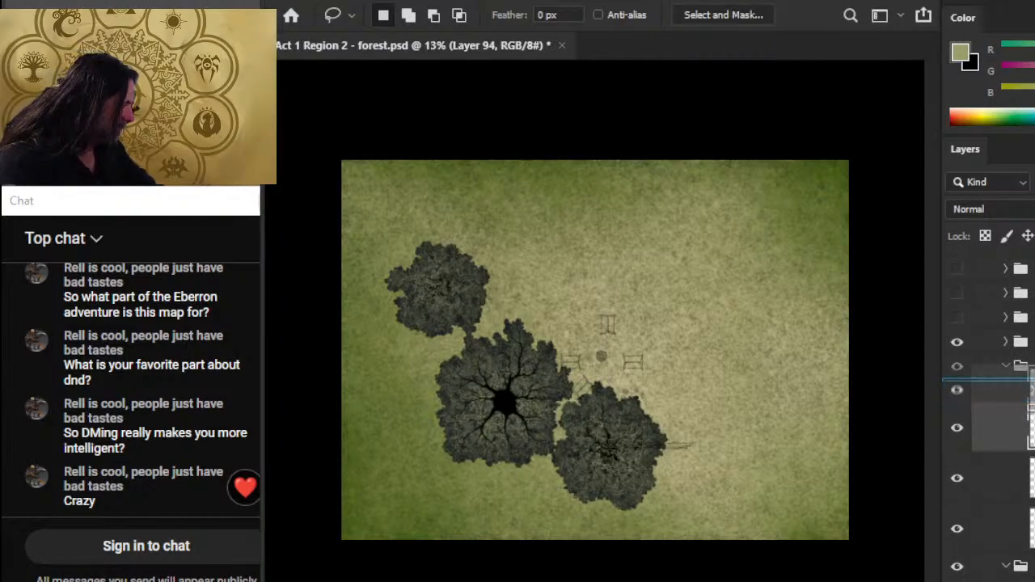
drag(1003, 387, 1002, 390)
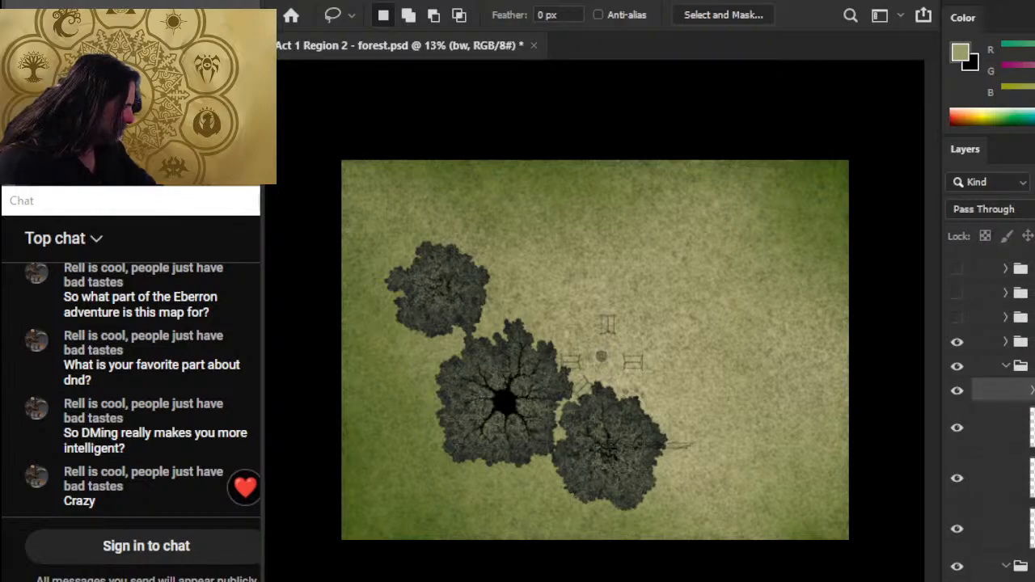
click(1023, 417)
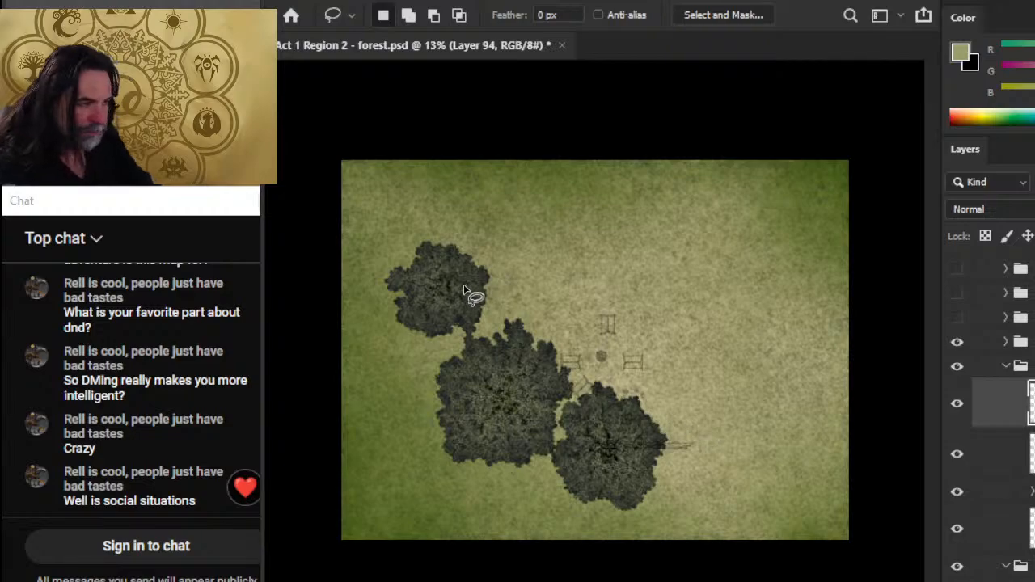
Step: Cut the large middle tree's highlights from Layer 94 onto a new layer, and move Layer 94 into the southeastern tree's group
mouse_move(484, 329)
mouse_down()
mouse_move(398, 408)
mouse_move(530, 496)
mouse_move(548, 471)
mouse_move(561, 403)
mouse_move(579, 391)
mouse_up()
drag(511, 307, 512, 309)
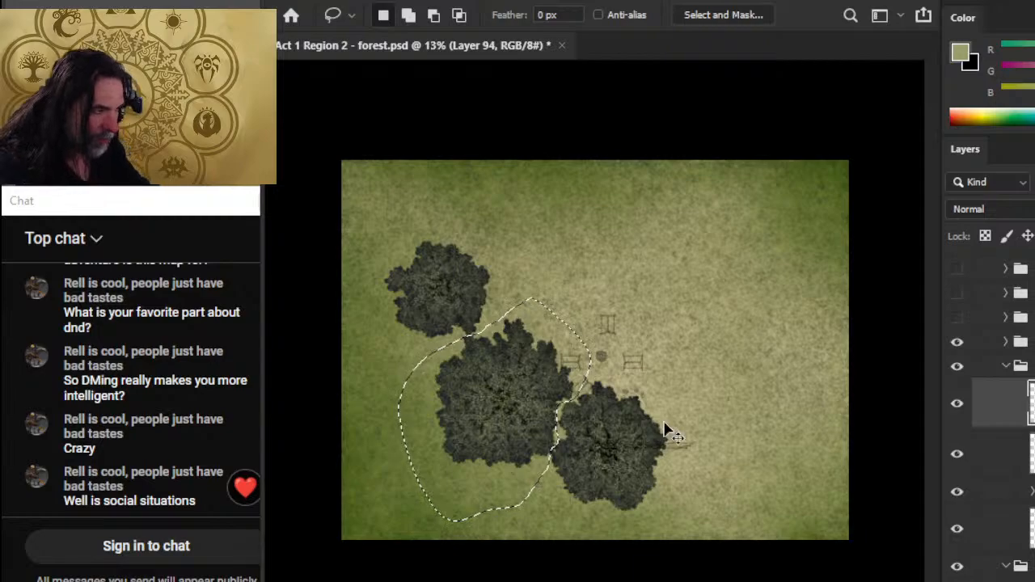
key(Delete)
key(ctrl+d)
key(ctrl+v)
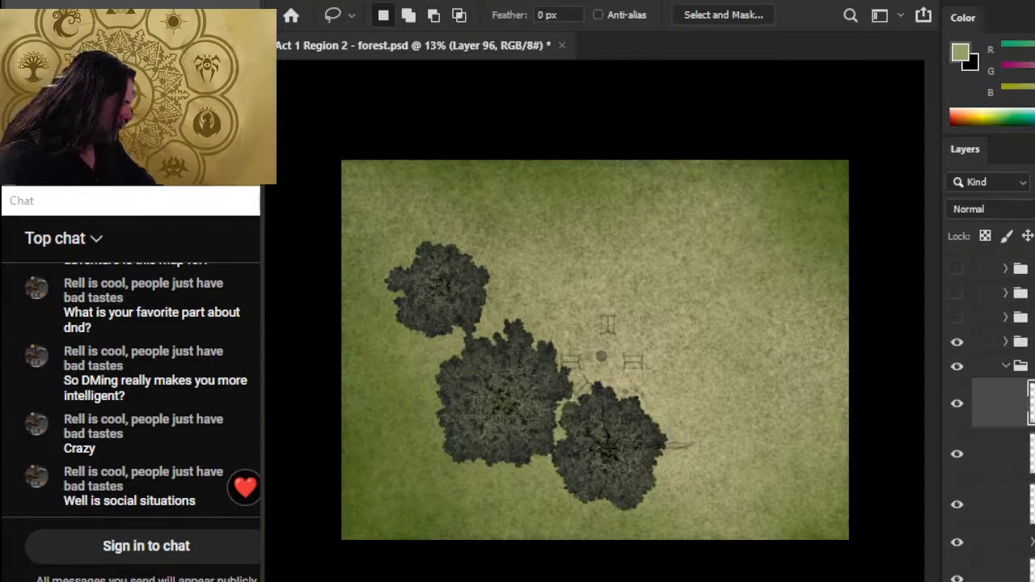
drag(1003, 403, 1002, 472)
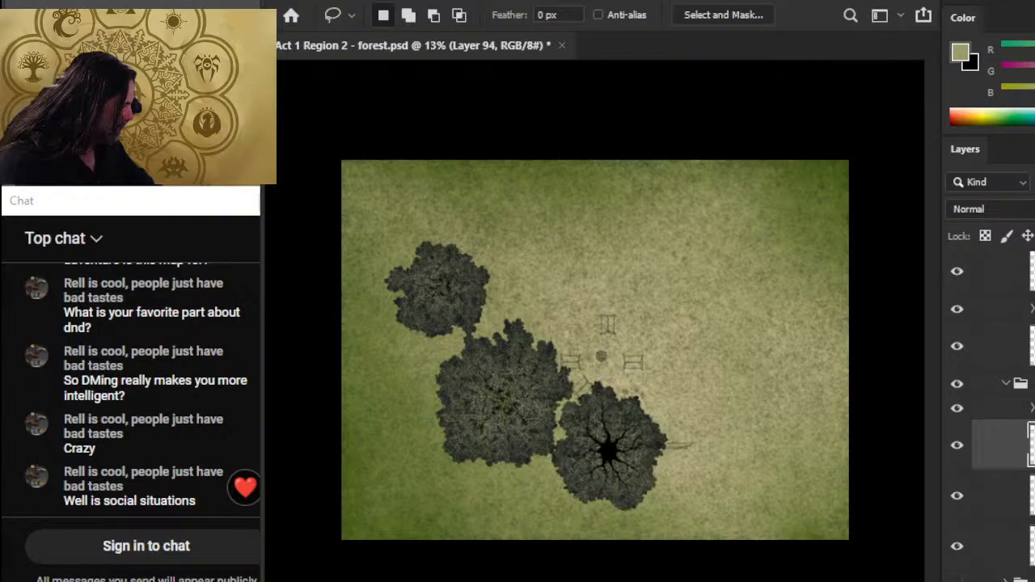
Step: Move the bw subgroup down beneath the next layer in the tree 6 group, and collapse the tree groups
drag(1011, 408, 1010, 521)
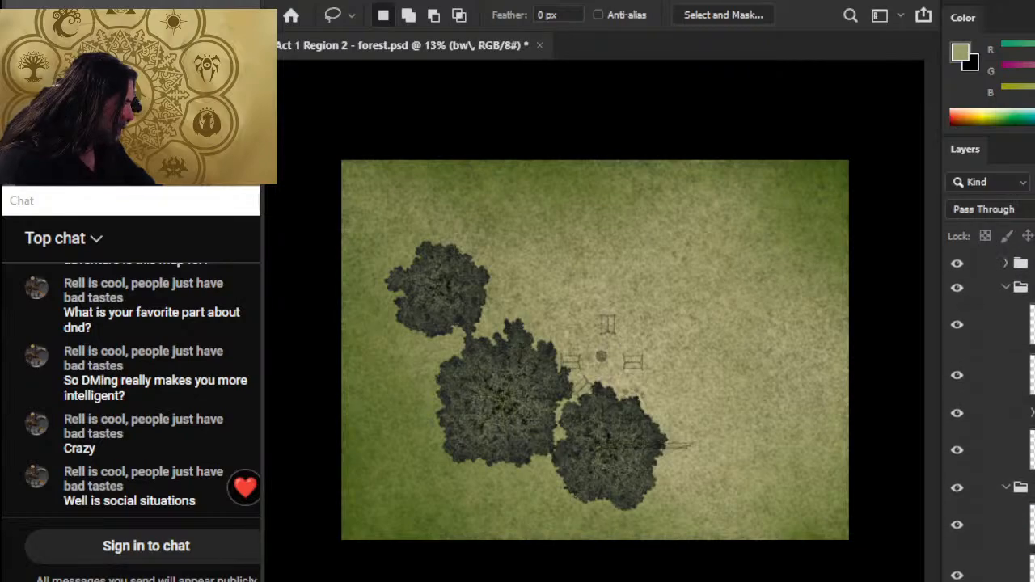
scroll(998, 339, up, 2)
click(1006, 333)
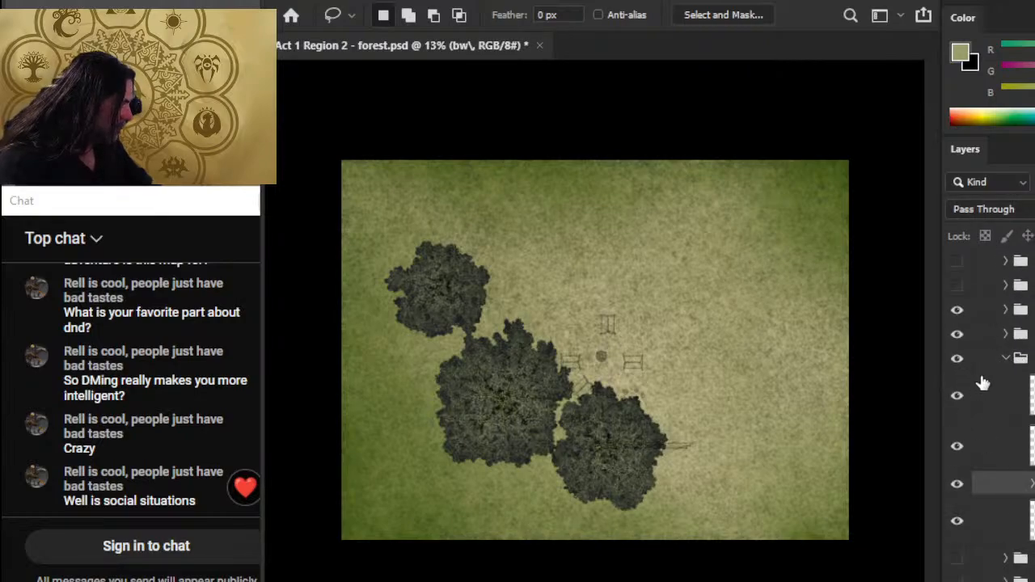
click(1006, 360)
Step: Check that the highlights belong to the right trees by toggling the visibility of the tree 6, tree 5 and tree 4 groups
click(959, 370)
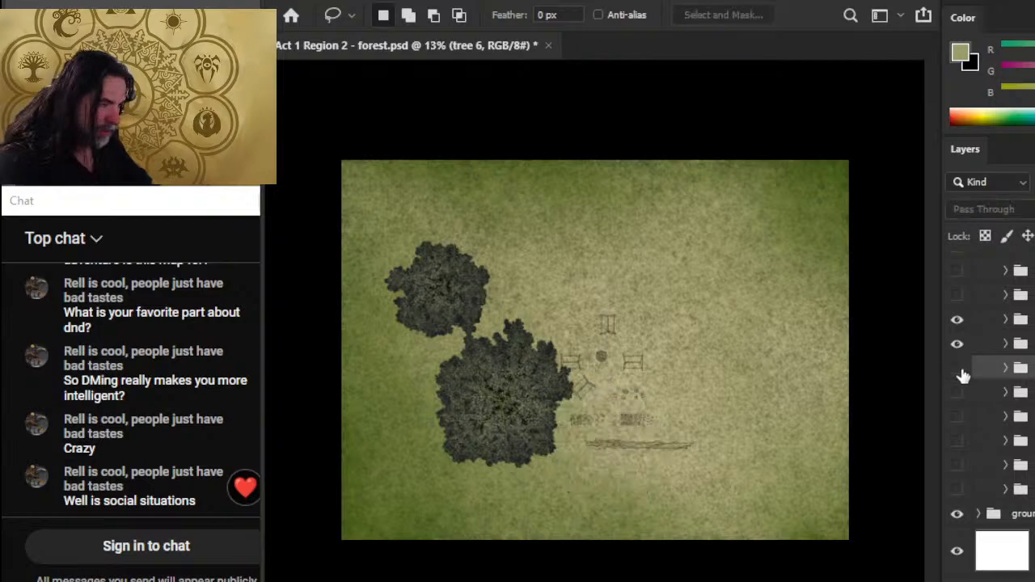
click(959, 371)
click(961, 348)
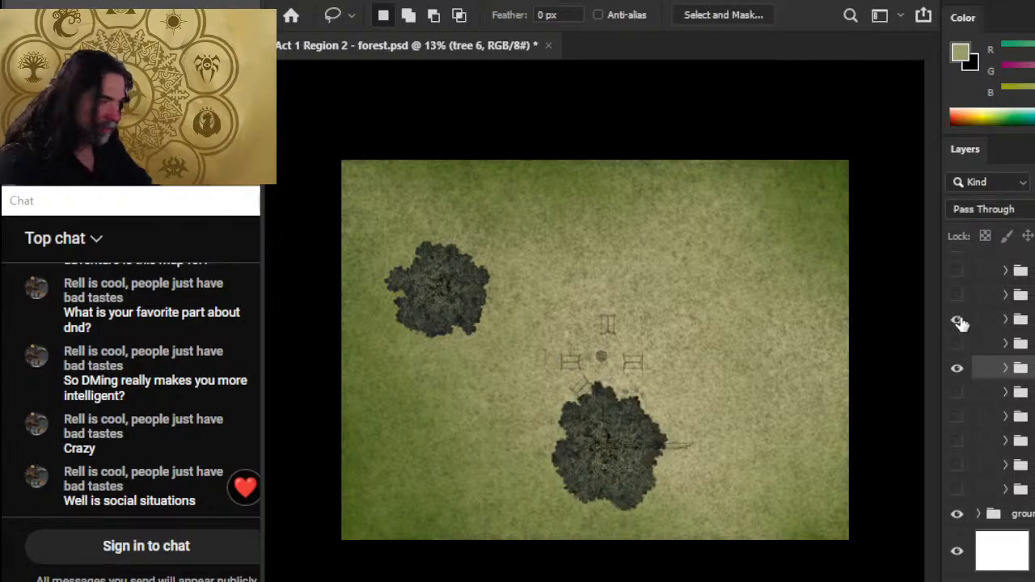
click(958, 321)
click(958, 322)
click(957, 344)
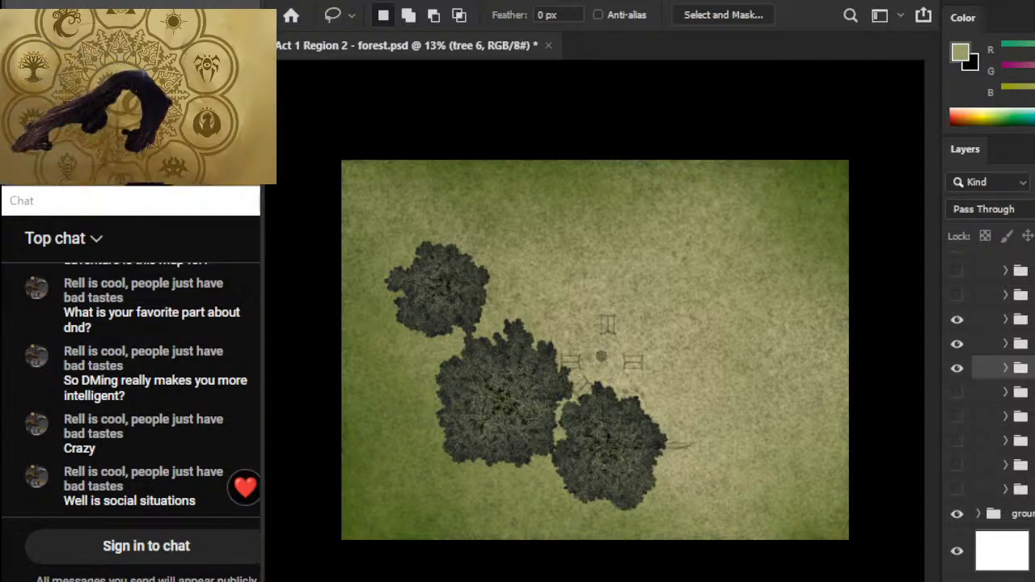
right_click(1005, 572)
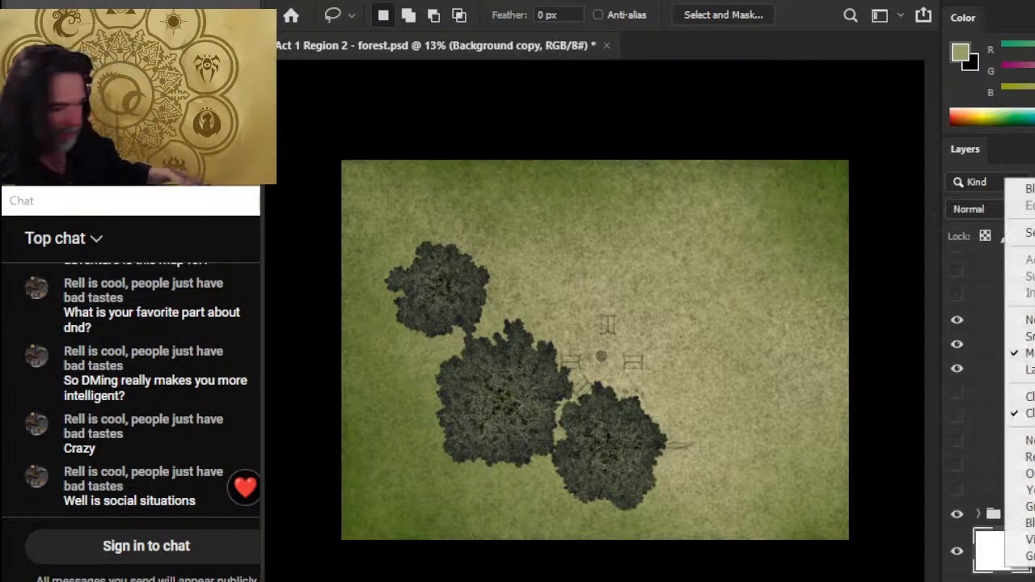
click(879, 135)
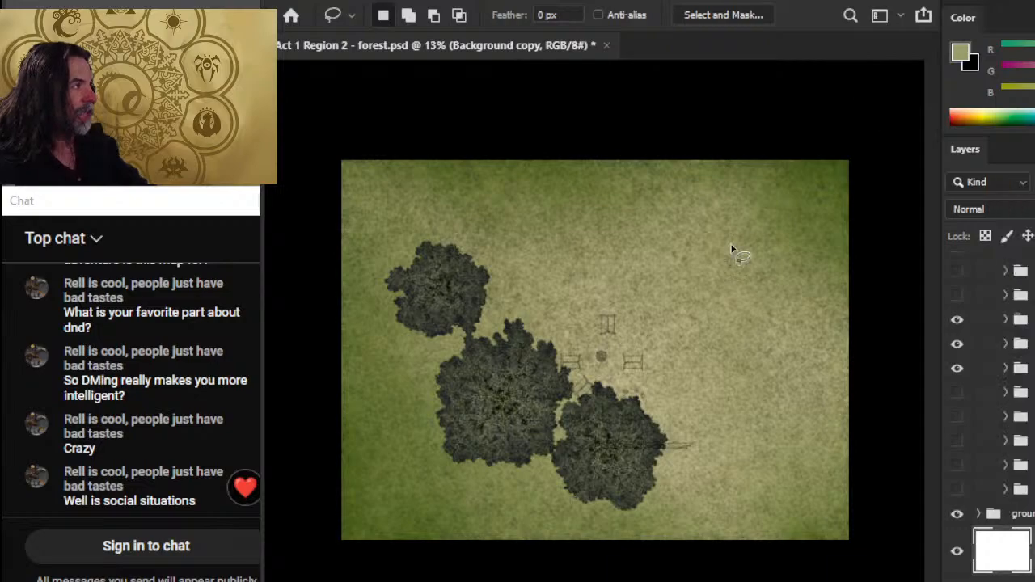
Step: Check the tree 4 group by hiding and reshowing it, and expand it to reach its layers
click(959, 320)
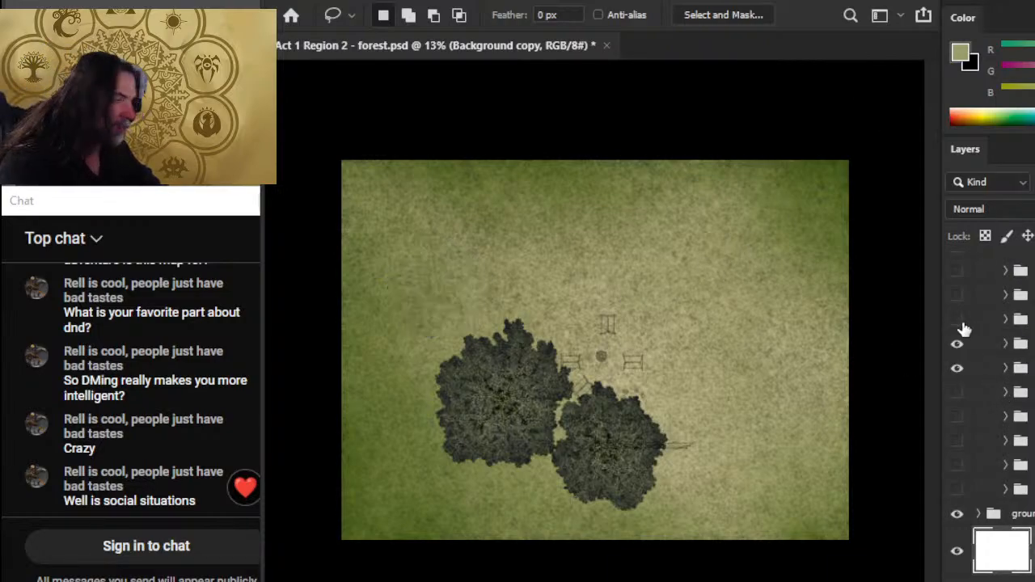
click(959, 320)
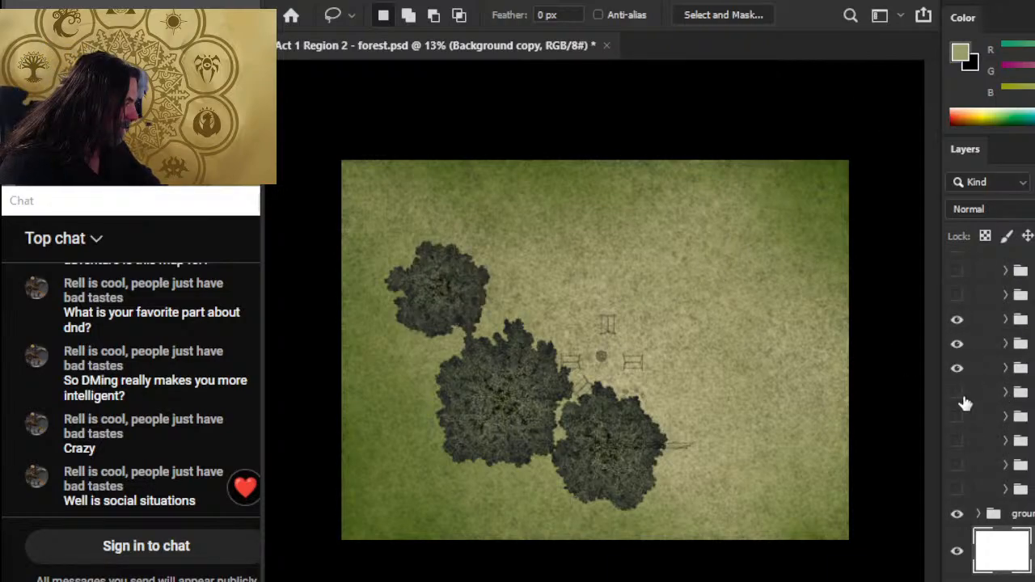
click(1011, 322)
click(1005, 320)
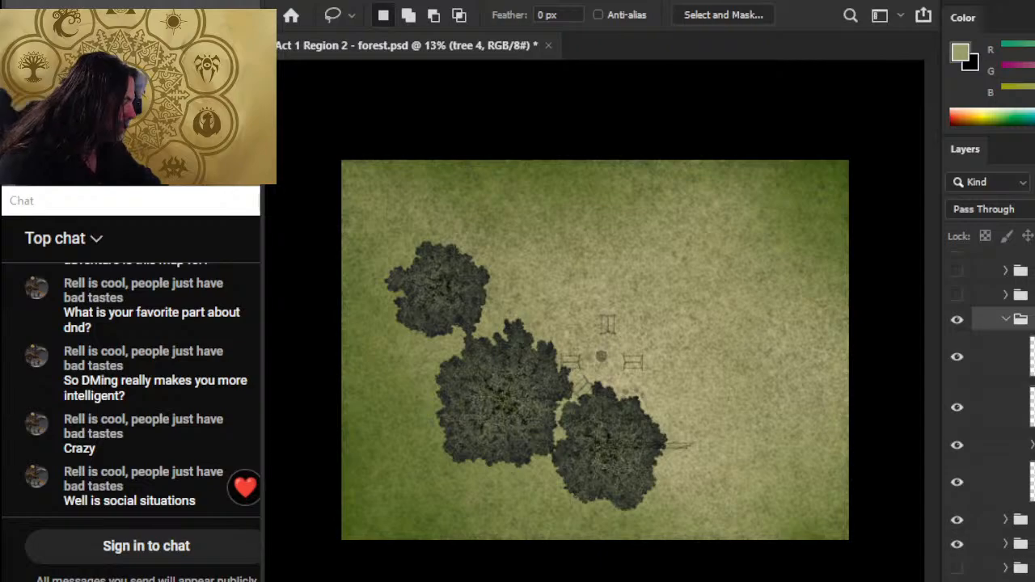
click(1002, 481)
ctrl+click(1031, 355)
click(1006, 356)
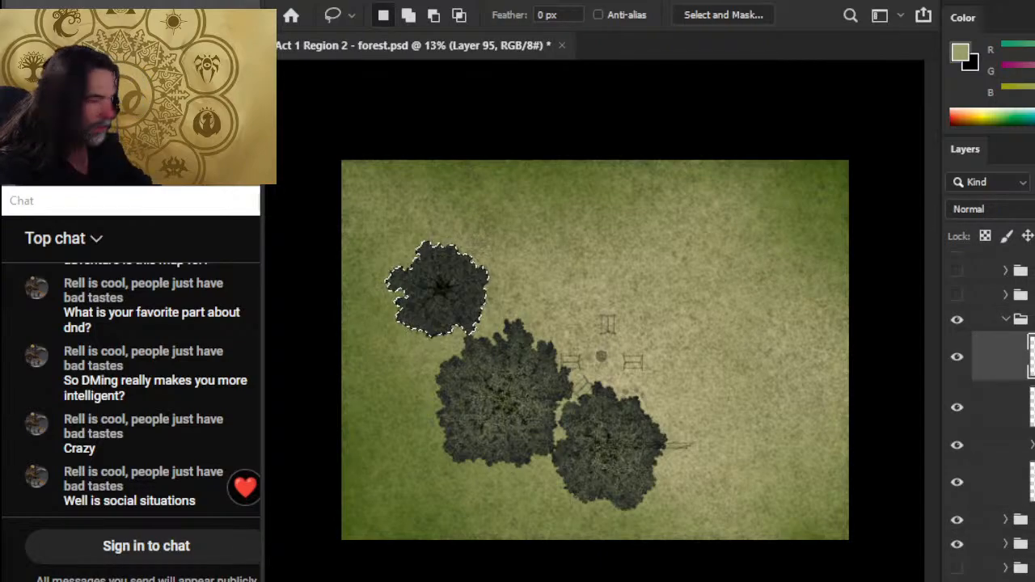
key(ctrl+d)
Step: Magic Wand the empty area around the northwestern tree on Layer 63, clear it from Layers 95 and 85, and collapse tree 4
click(1003, 481)
key(w)
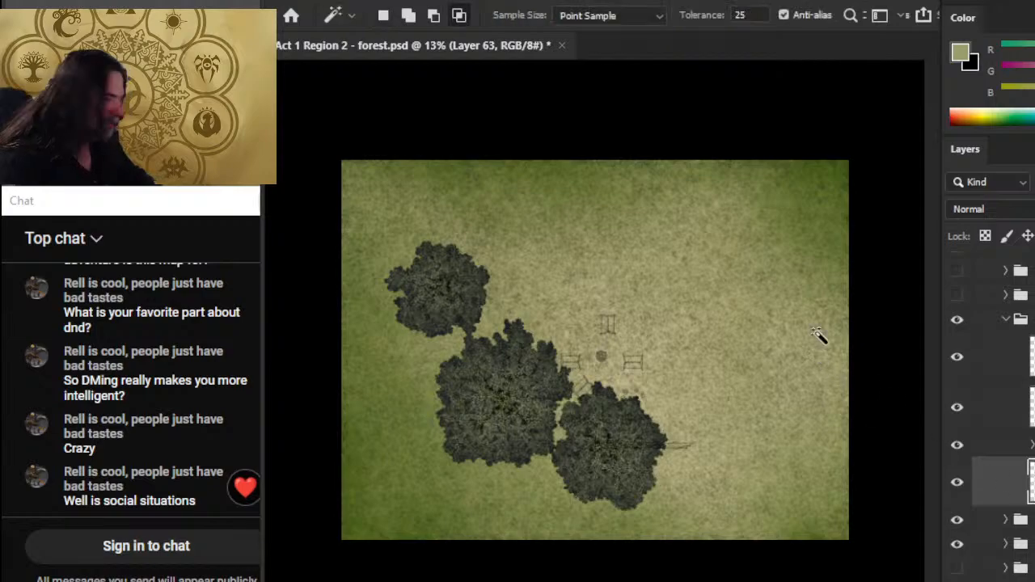
click(837, 367)
click(1002, 355)
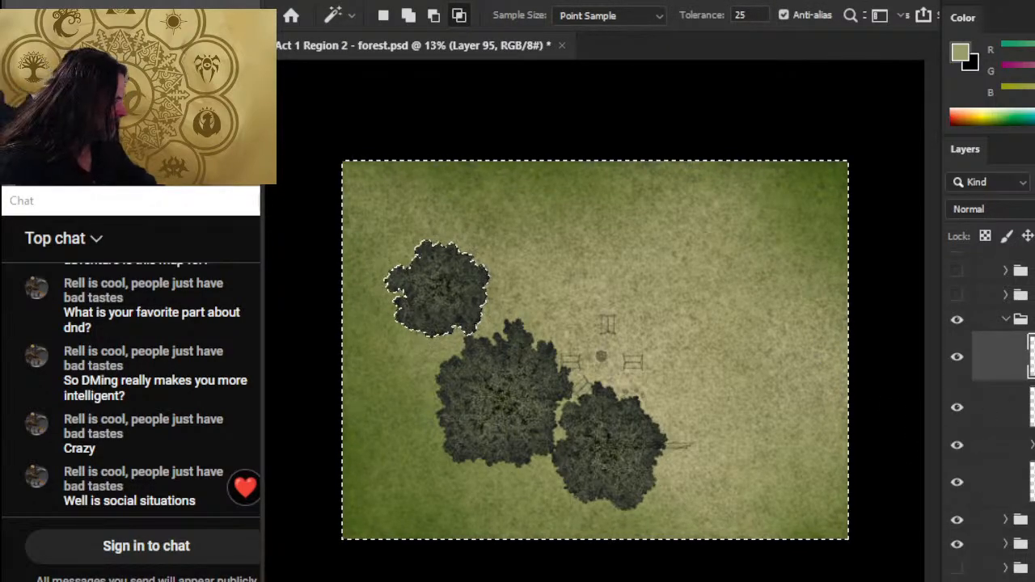
click(1003, 407)
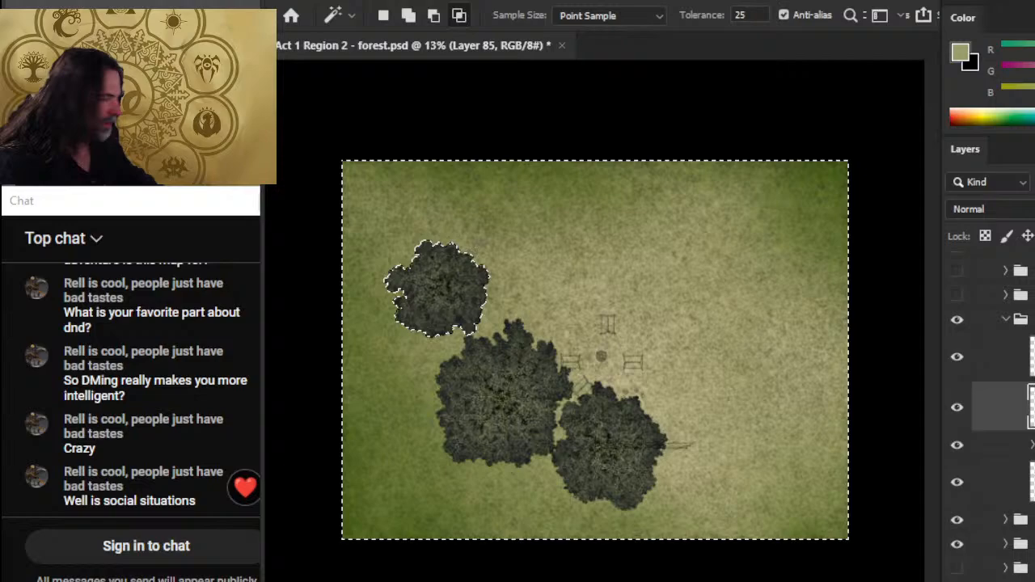
click(1006, 325)
click(1007, 320)
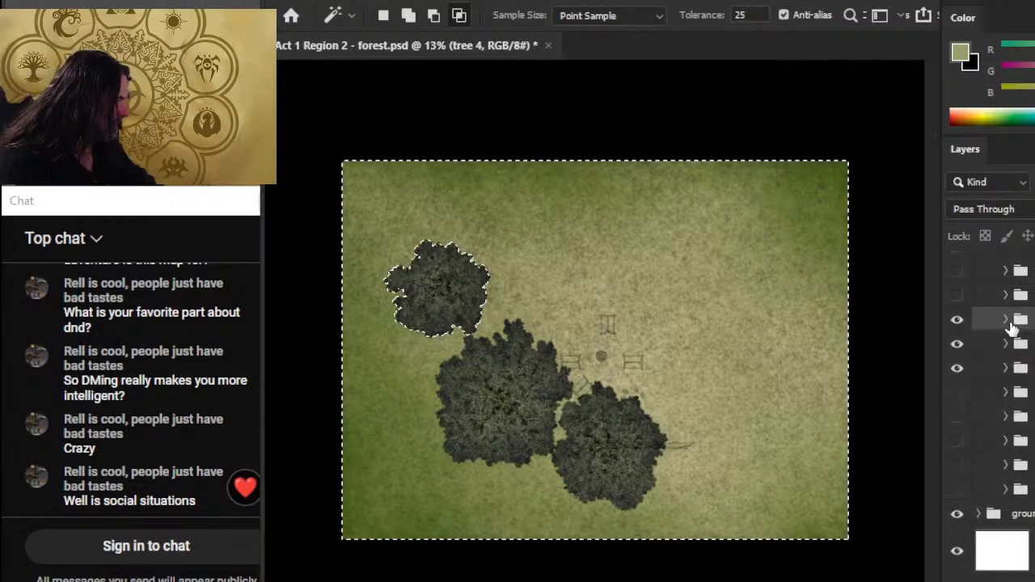
Step: Select the empty area around the large middle tree from Layer 64, clear it from Layers 82 and 96, and collapse tree 5
click(1006, 368)
click(1006, 345)
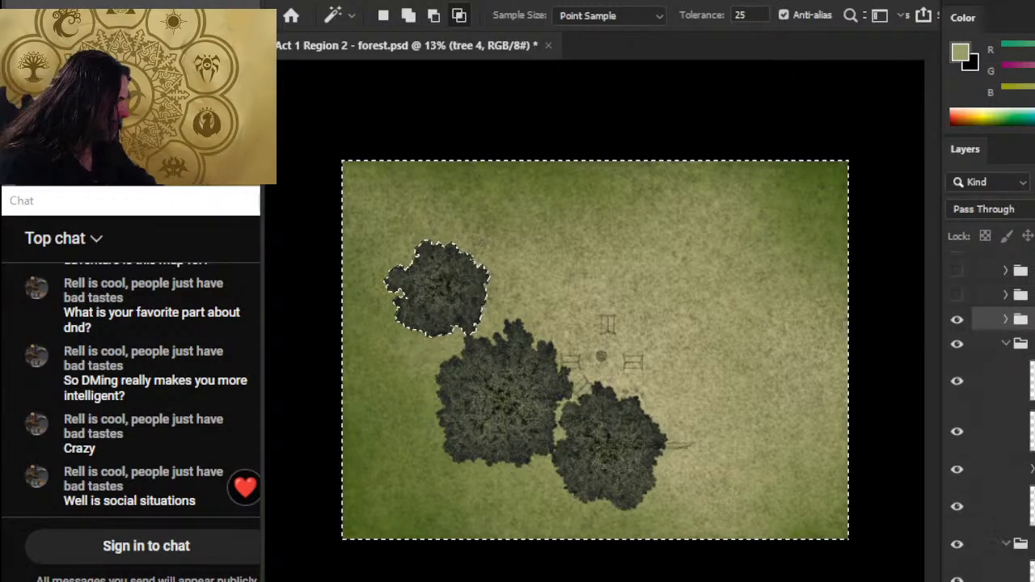
click(991, 505)
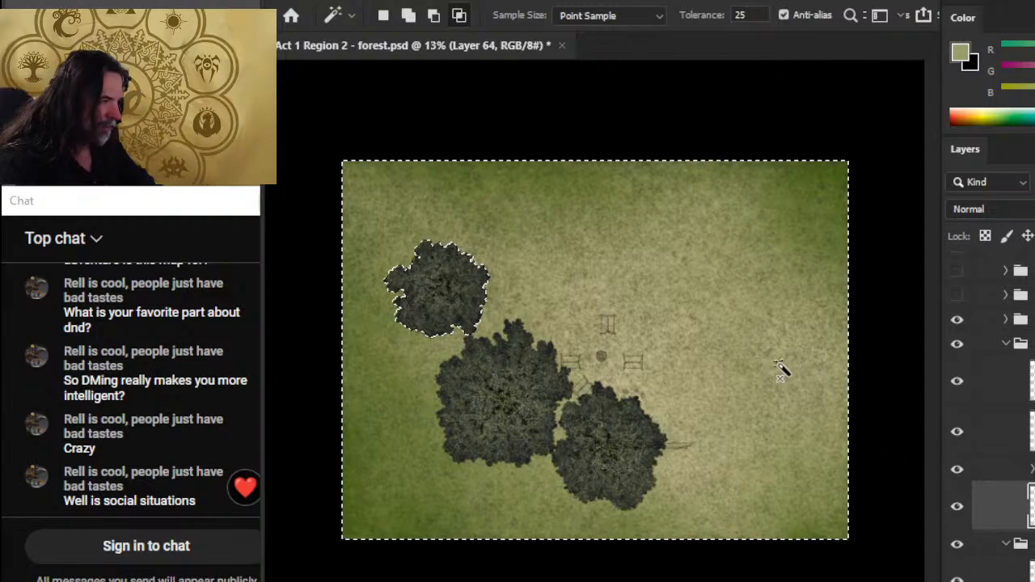
click(1003, 431)
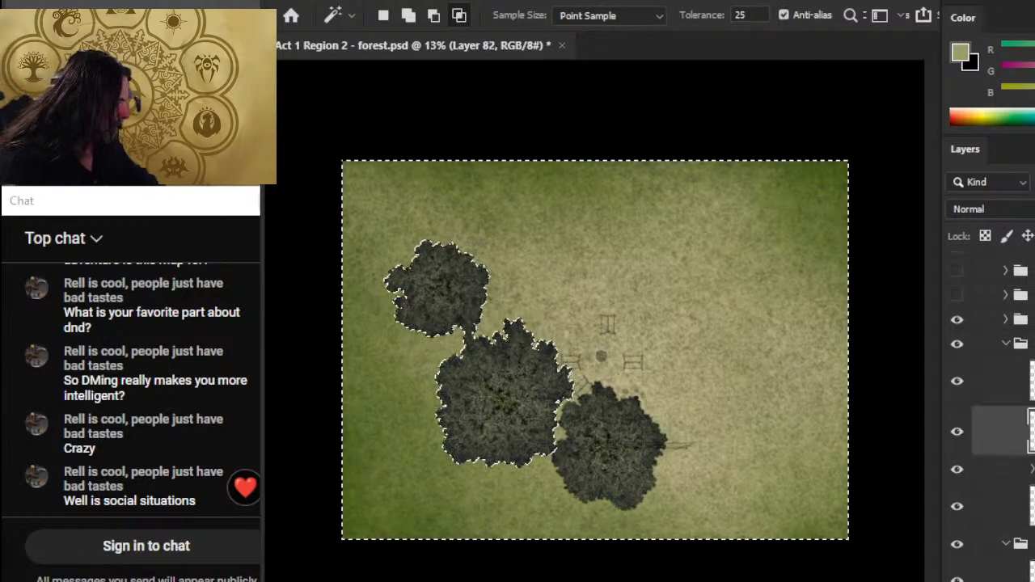
click(1002, 380)
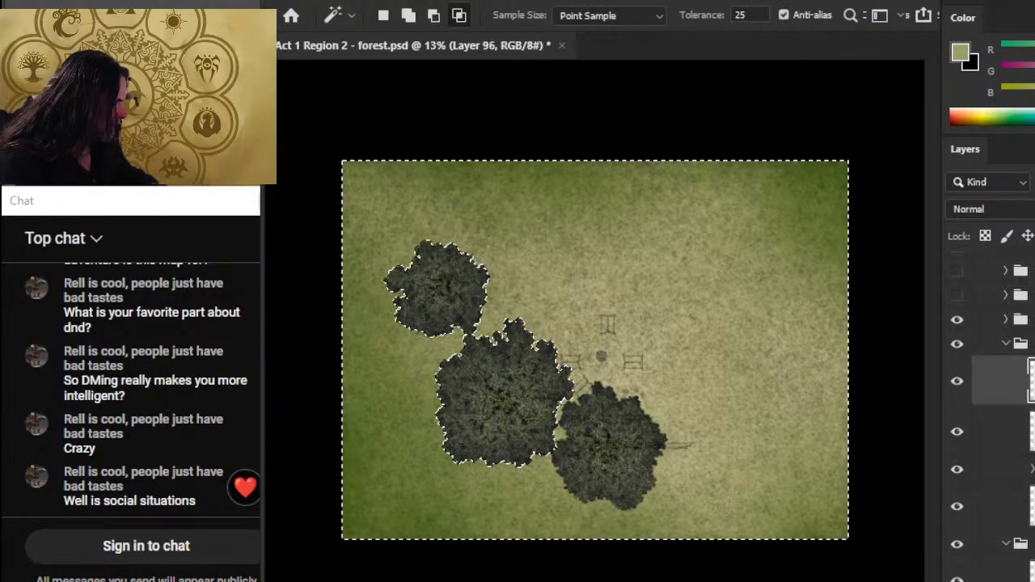
key(ctrl+d)
key(l)
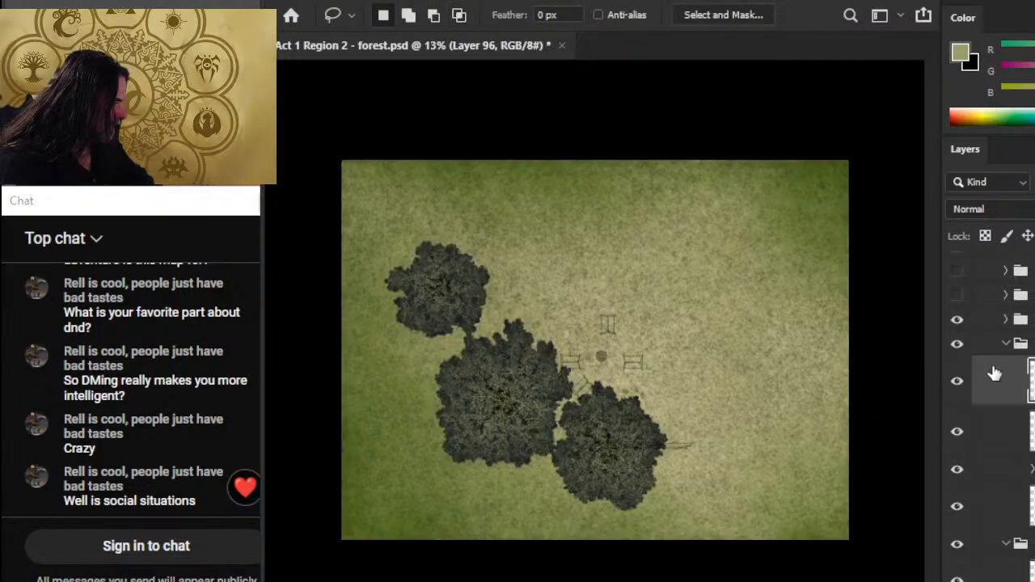
click(1010, 343)
click(1006, 343)
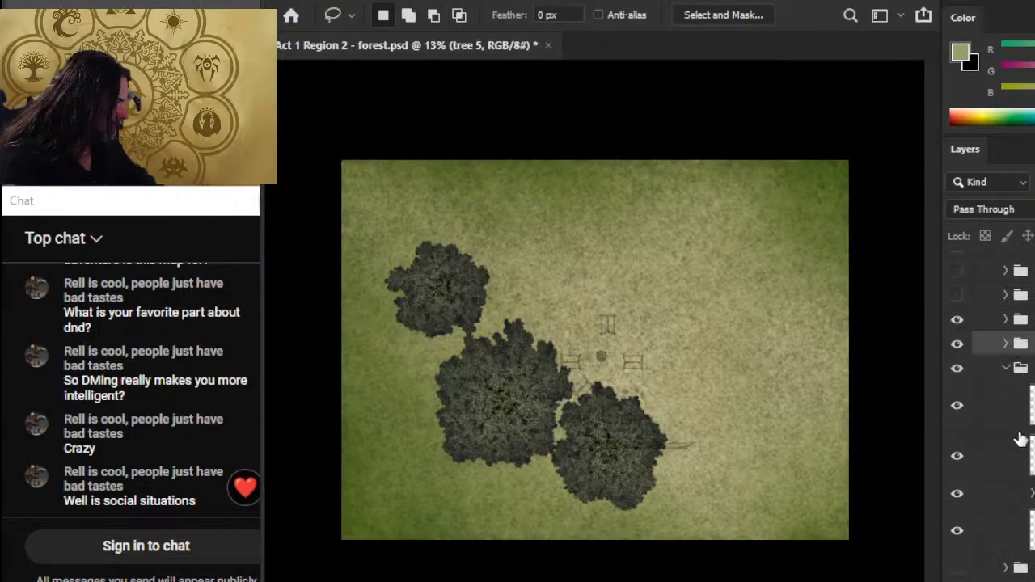
Step: Magic Wand the empty area around the southeastern tree on Layer 65 and clear it from Layers 94 and 81
click(1002, 529)
key(w)
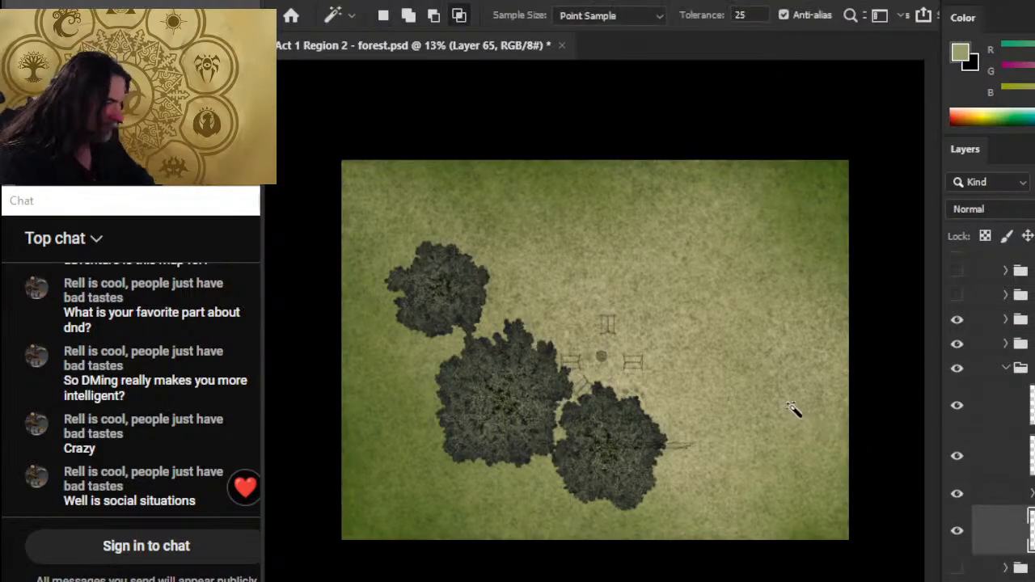
click(797, 412)
click(1002, 404)
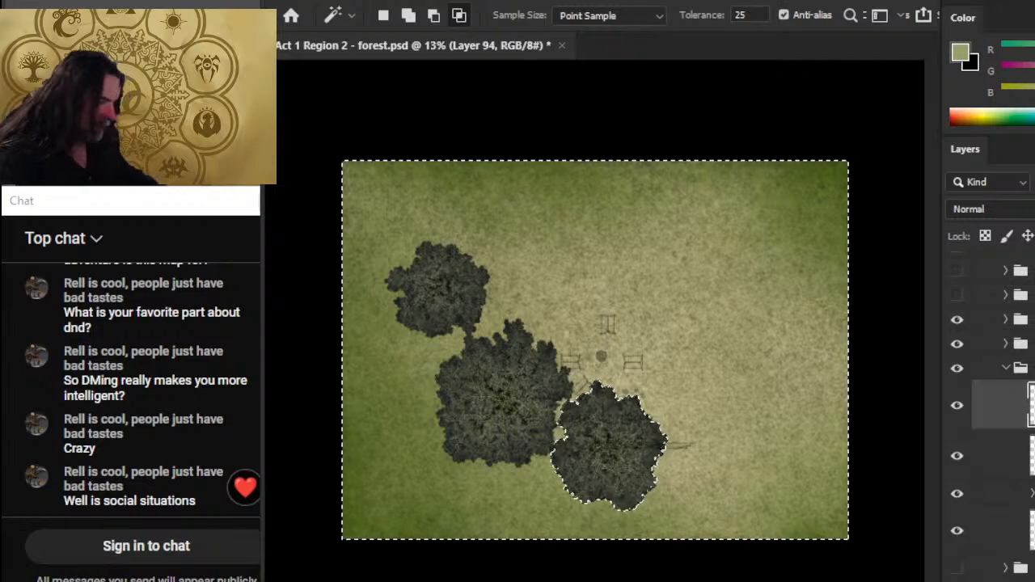
click(1002, 455)
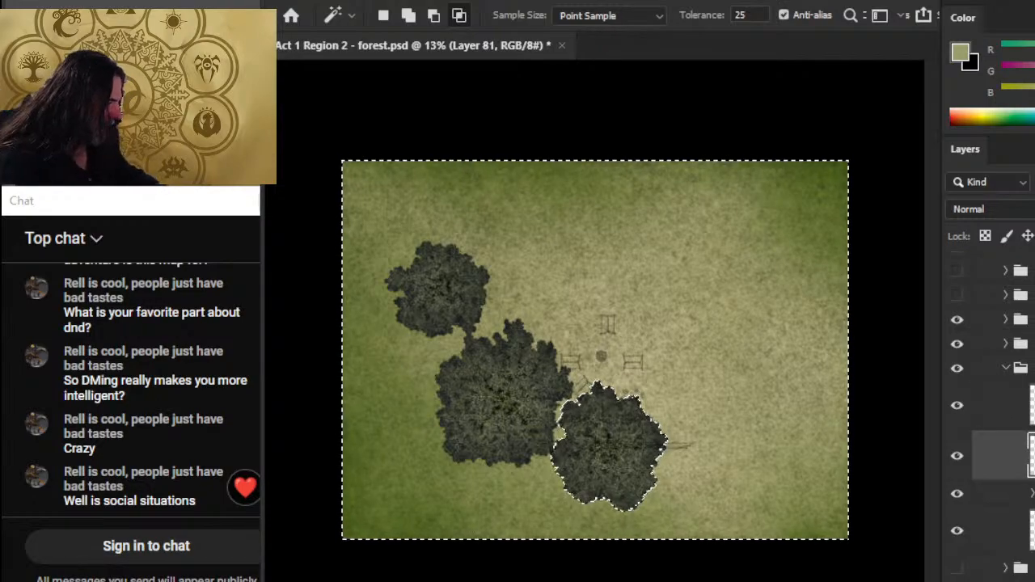
Step: Inspect the southeastern tree's edges up close by toggling the visibility of its base layer, Layer 81 and Layer 94
key(z)
drag(608, 433, 647, 432)
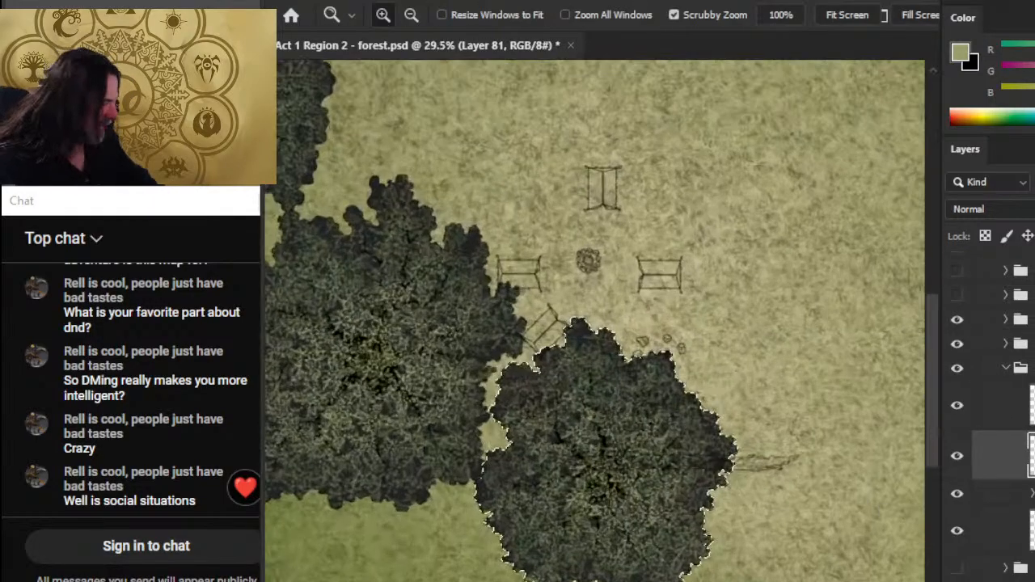
click(957, 530)
click(957, 531)
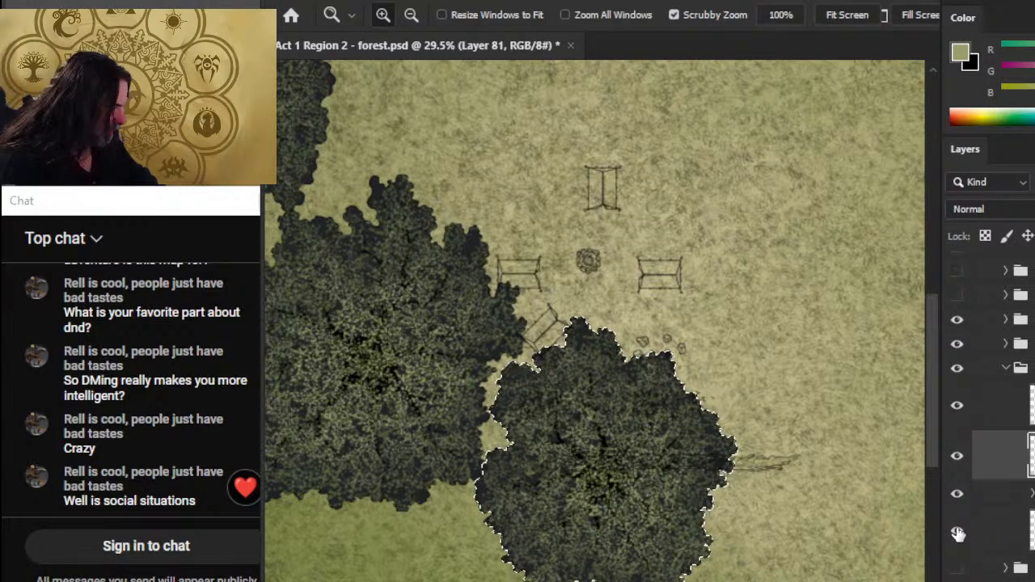
click(957, 457)
click(957, 457)
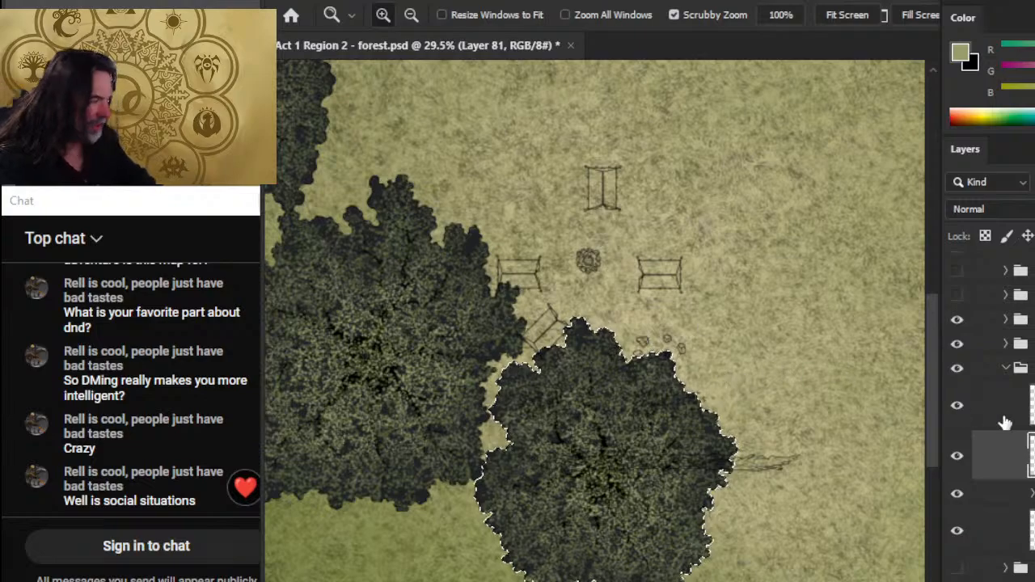
click(959, 406)
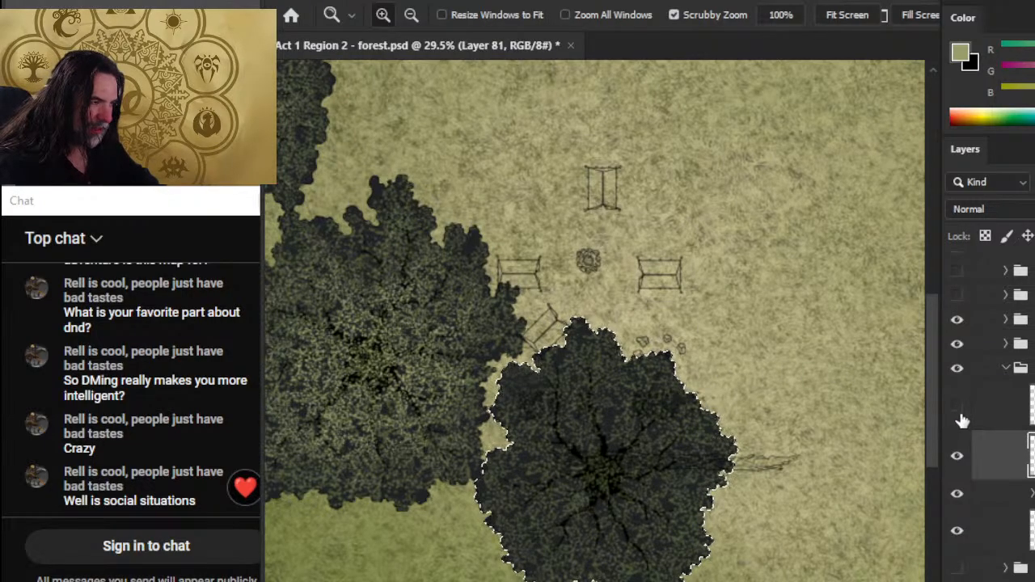
click(959, 407)
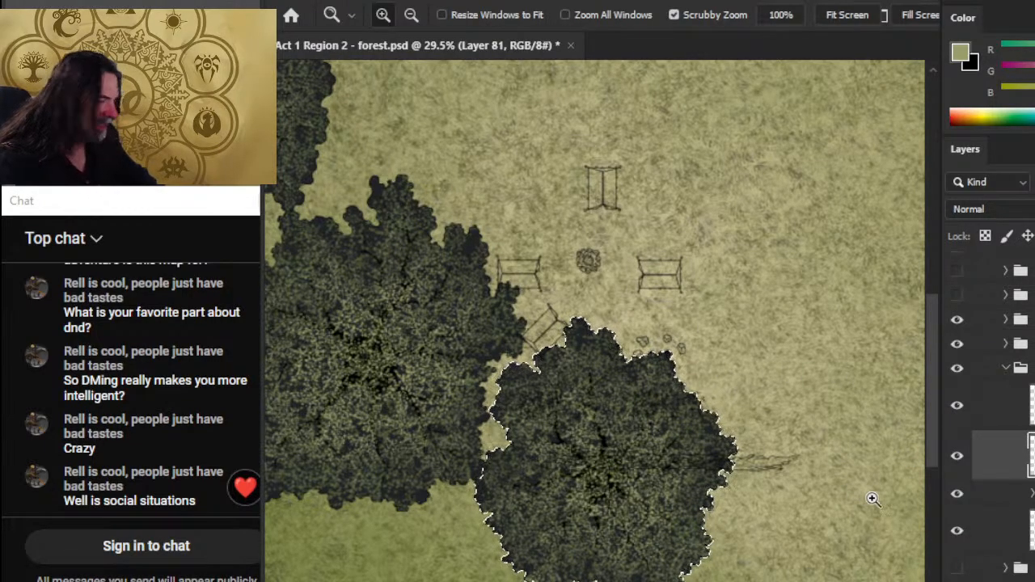
Step: Clear the selection around the southeastern tree and collapse the tree 6 group
drag(870, 496, 820, 508)
key(l)
key(ctrl+d)
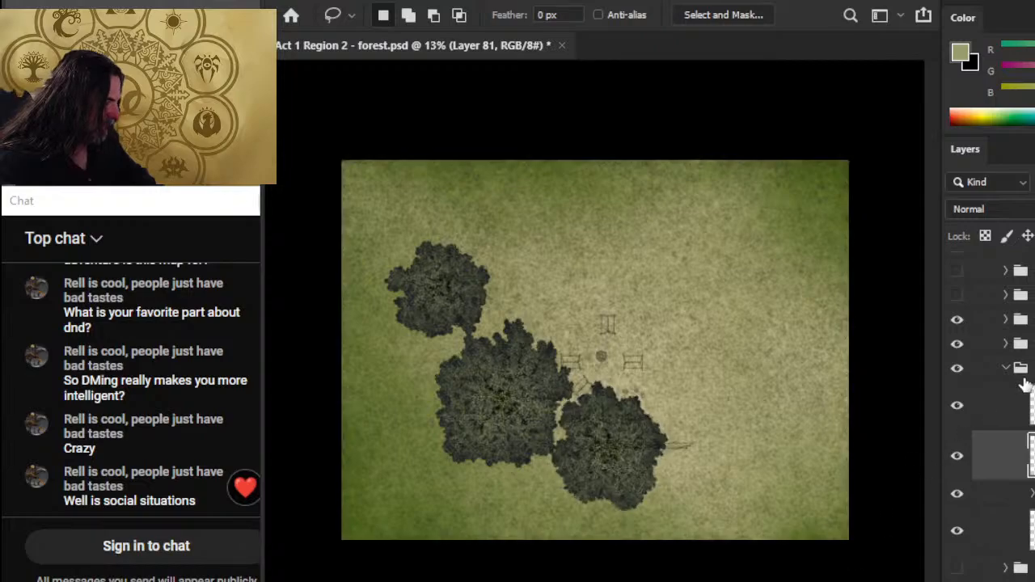
click(1005, 367)
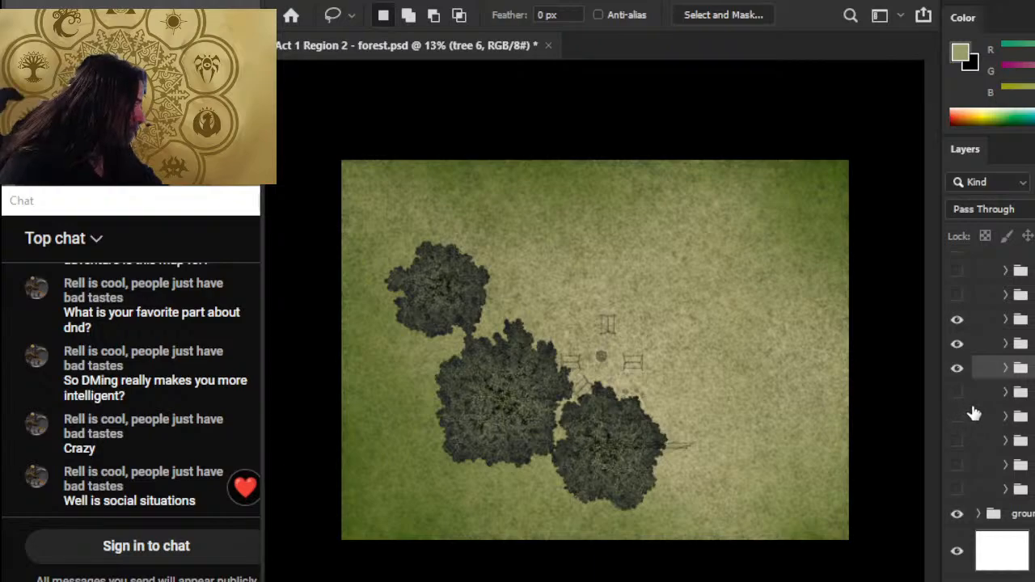
Step: Expand the remaining hidden tree groups so their individual layers are accessible
click(1012, 495)
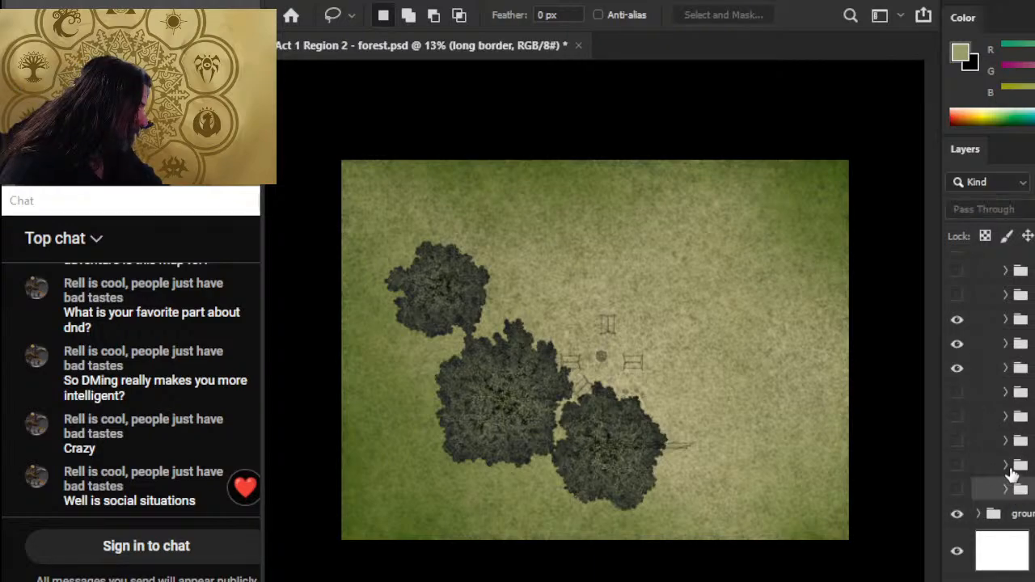
click(1007, 490)
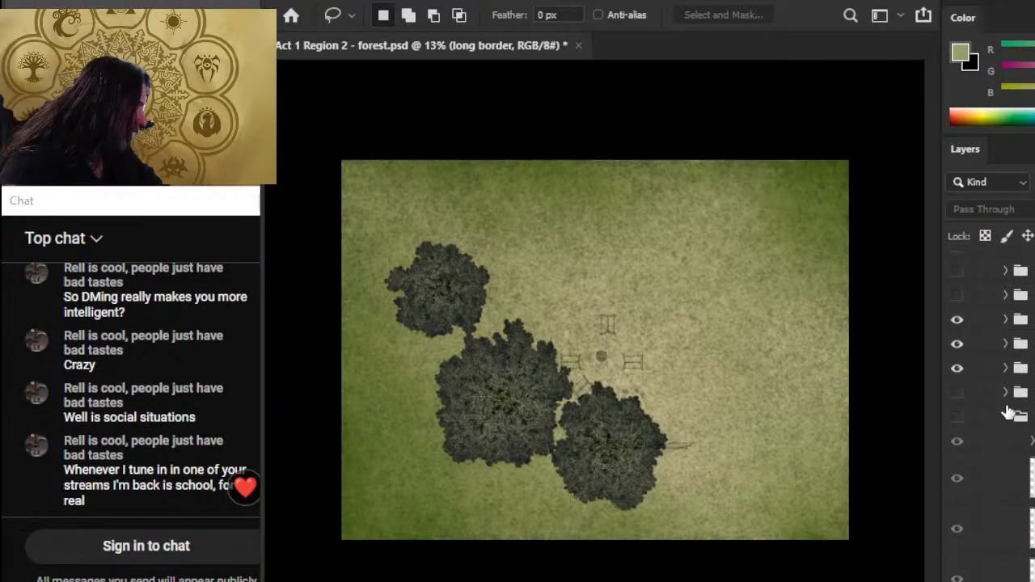
scroll(1010, 453, up, 3)
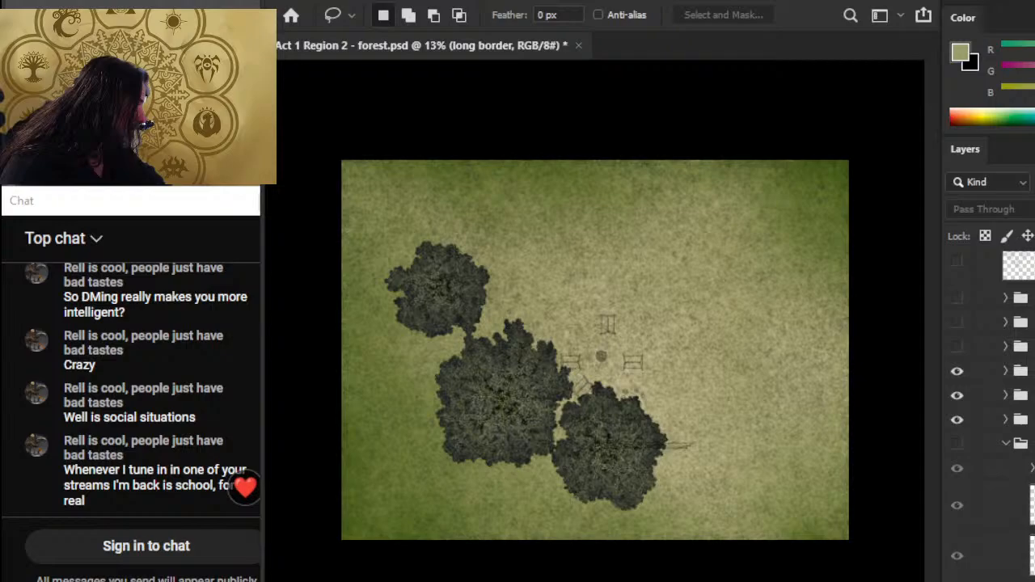
click(1007, 415)
scroll(994, 404, down, 5)
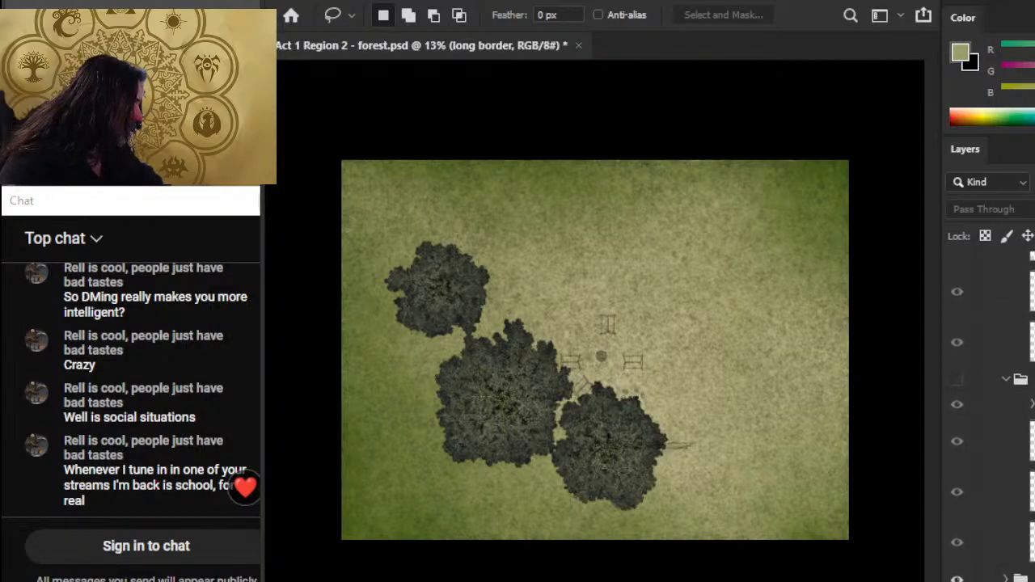
scroll(990, 416, down, 3)
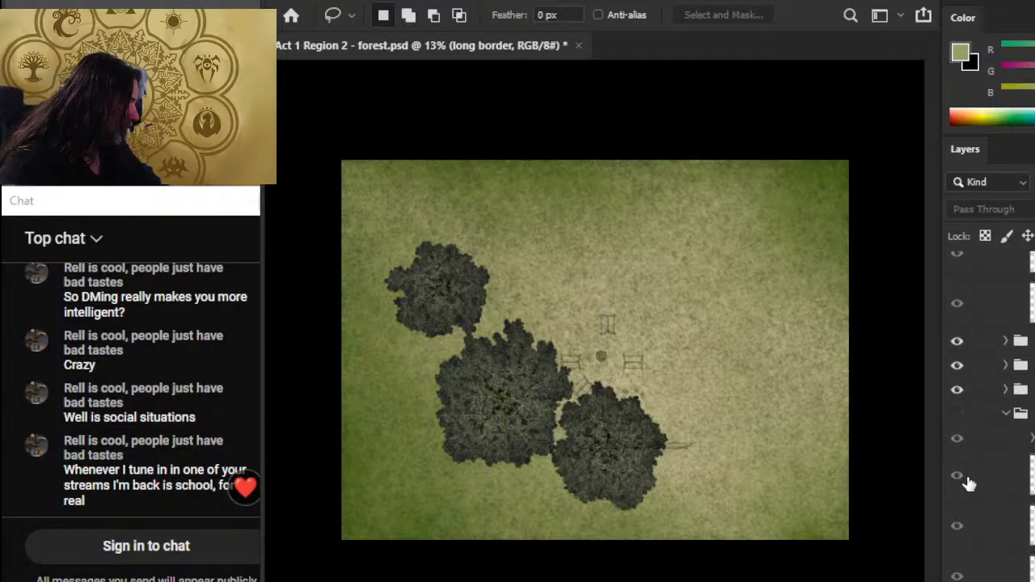
Step: Move the tree 5 and tree 6 groups together straight south until they overlap the map's southern edge
click(991, 341)
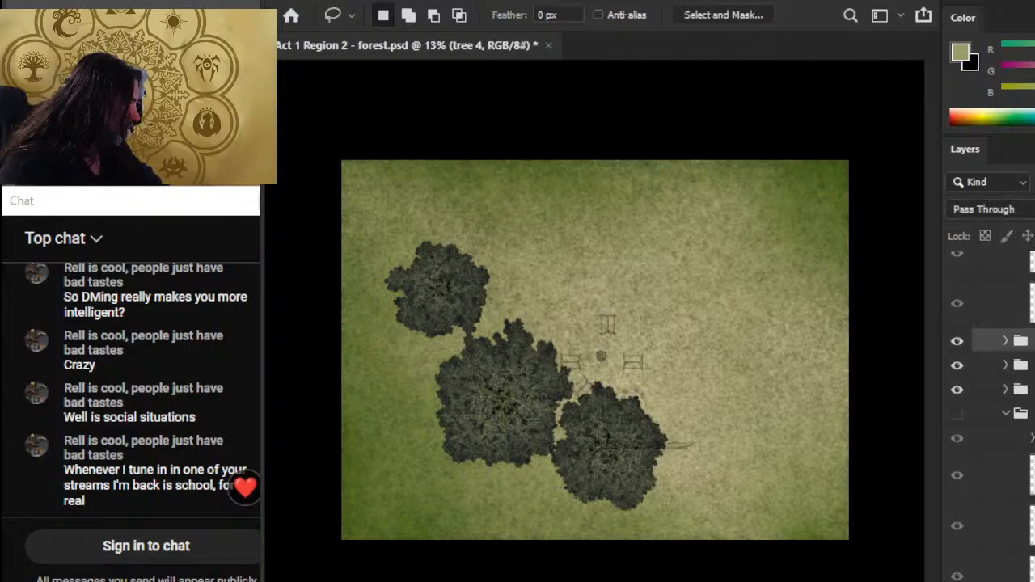
click(990, 364)
shift+click(990, 389)
key(v)
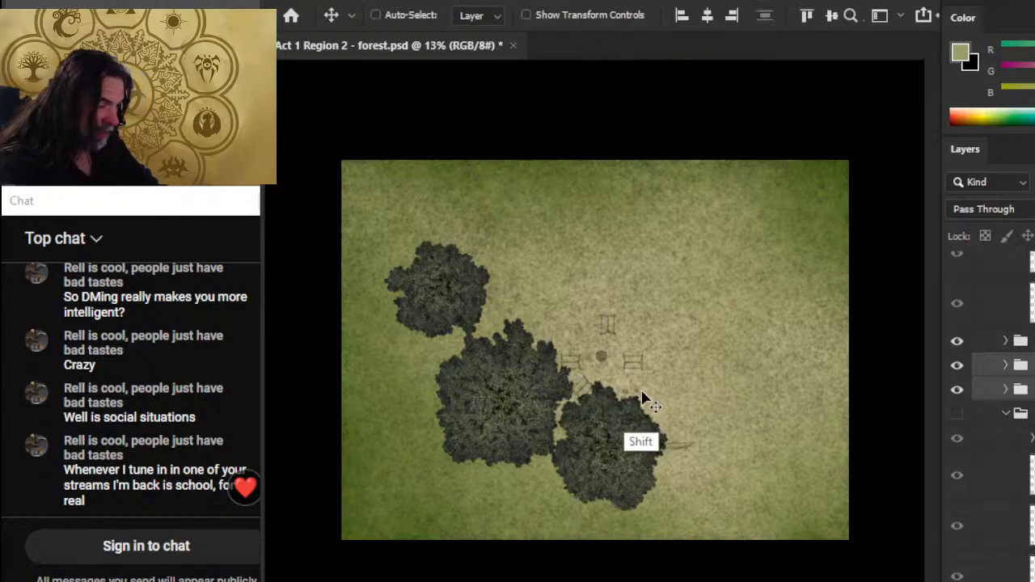
drag(644, 397, 655, 505)
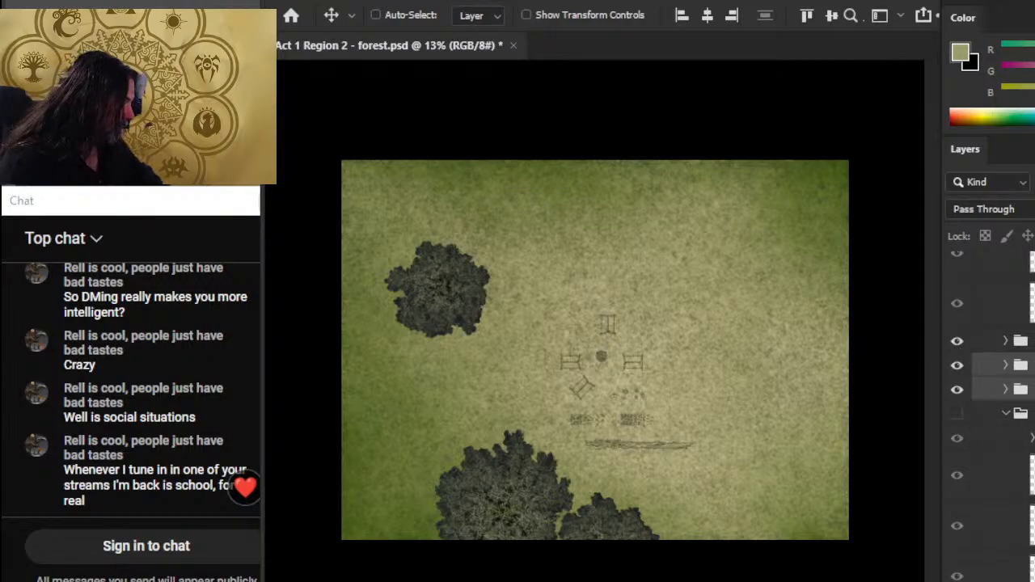
Step: Move the tree 4 group southwest so it sits partly past the map's western edge
scroll(991, 415, up, 3)
scroll(992, 416, down, 1)
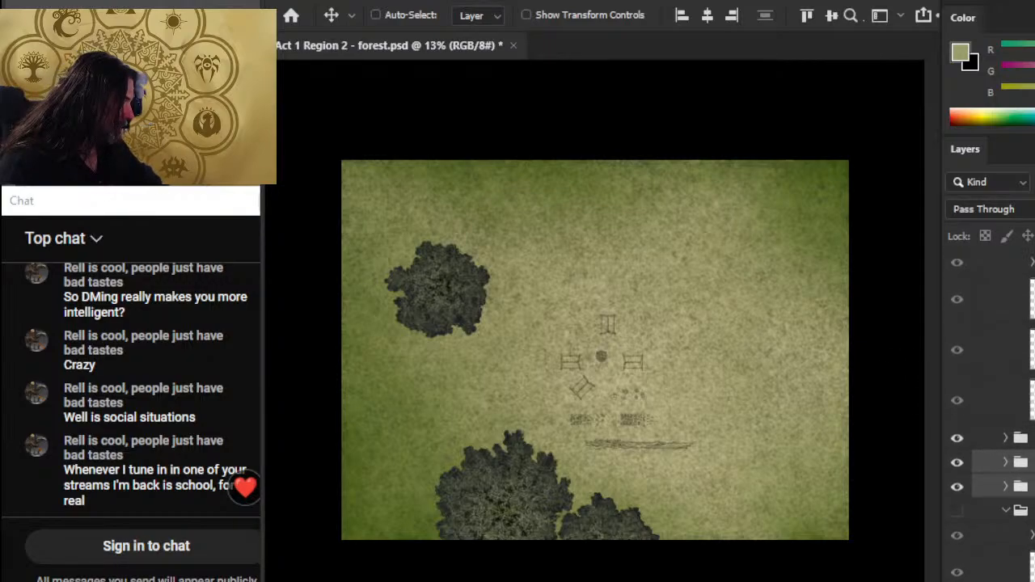
click(990, 437)
drag(603, 363, 531, 425)
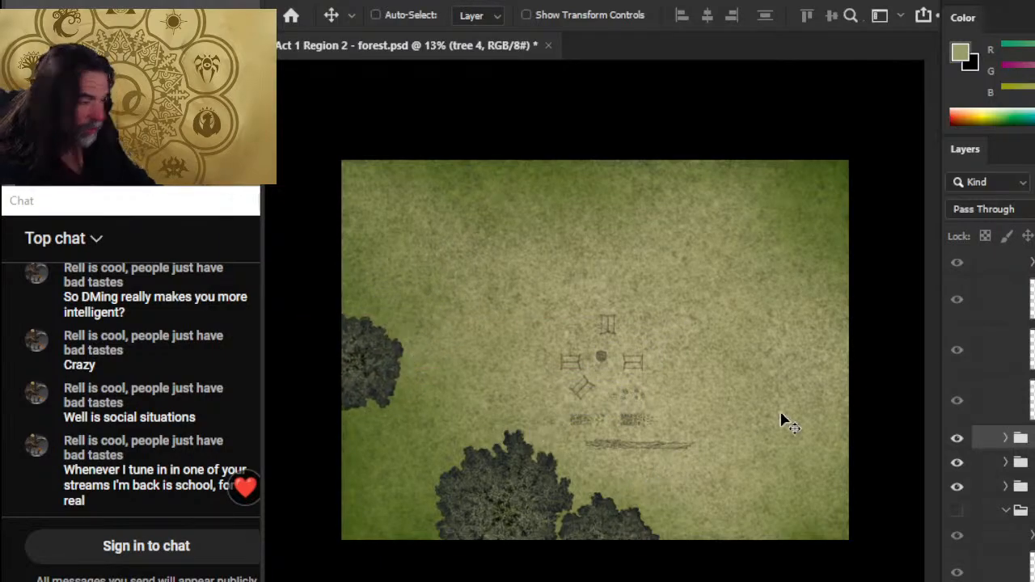
Step: Show the tree 1 group and nudge tree 4 slightly south, away from it
scroll(992, 416, down, 8)
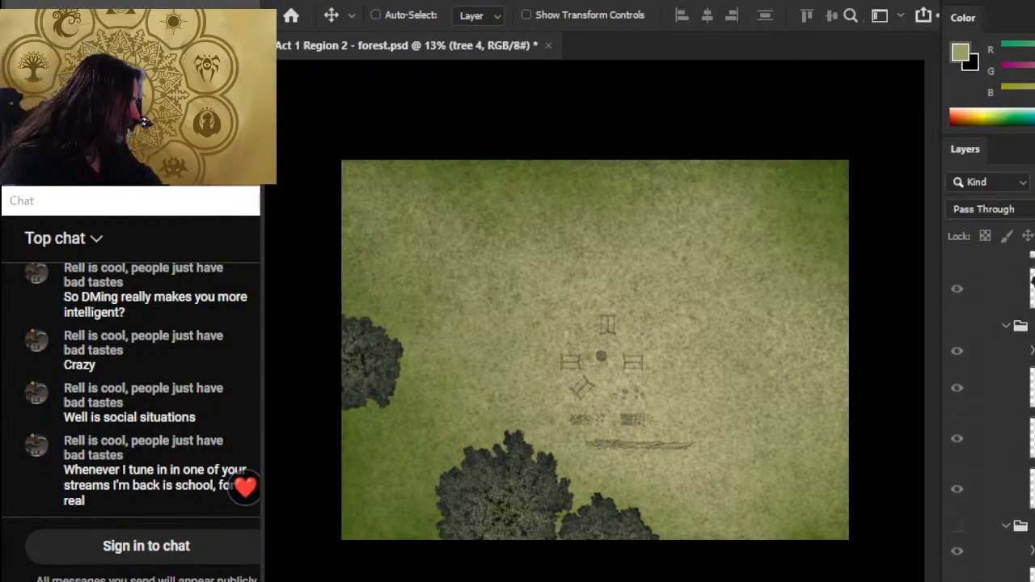
scroll(1000, 342, down, 3)
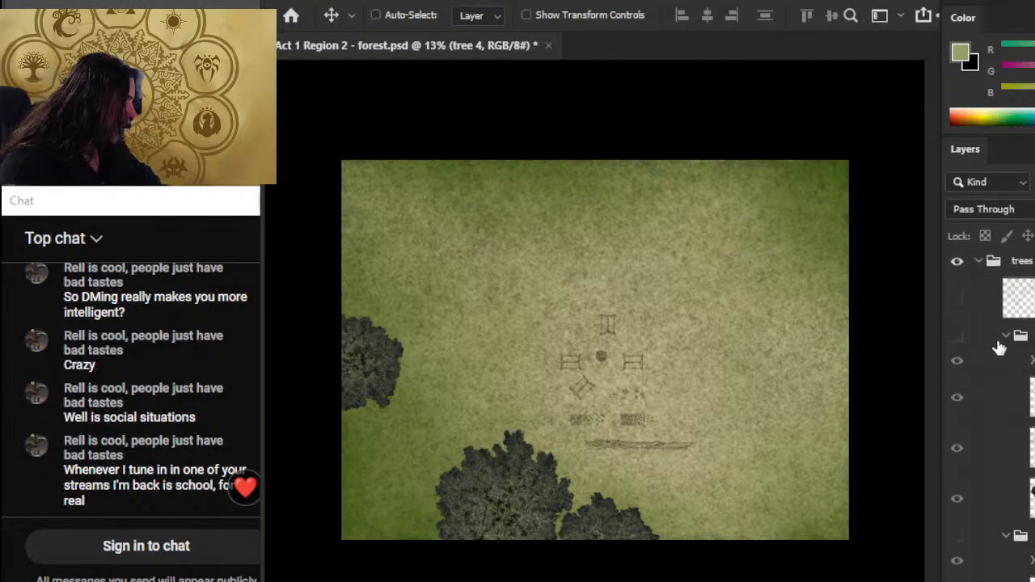
click(962, 352)
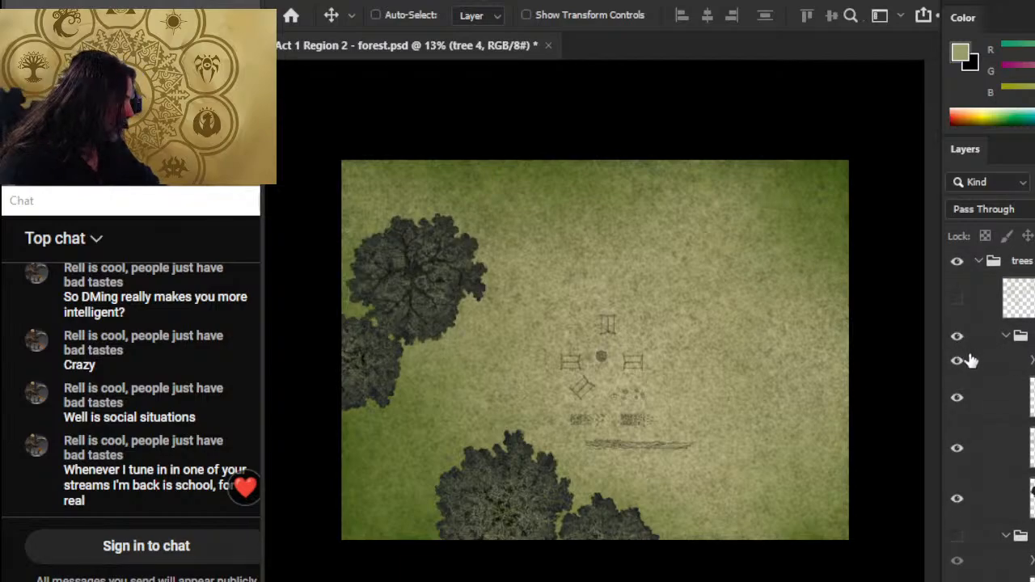
scroll(993, 412, down, 5)
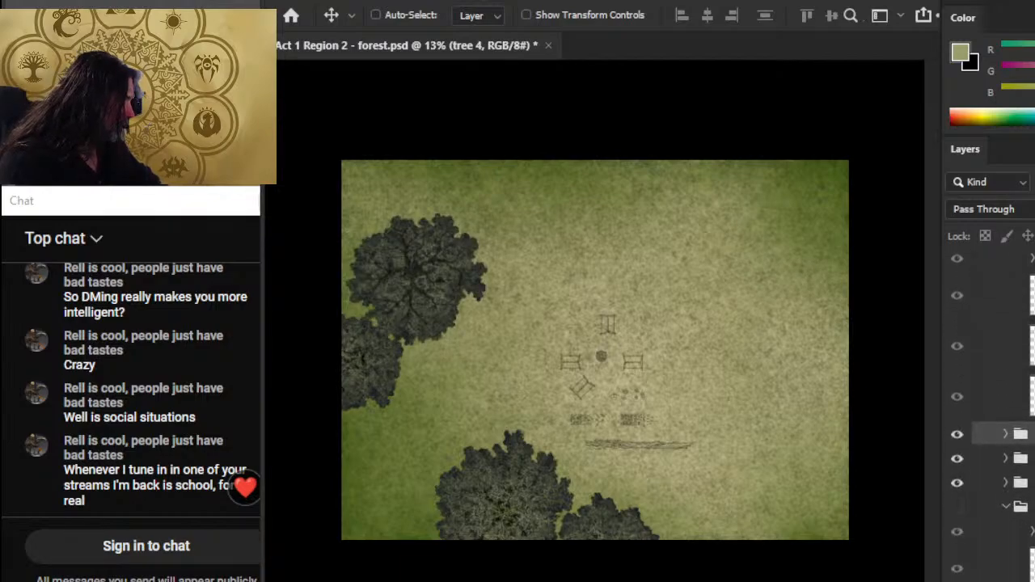
mouse_move(535, 434)
mouse_down()
mouse_move(527, 460)
mouse_move(538, 451)
mouse_up()
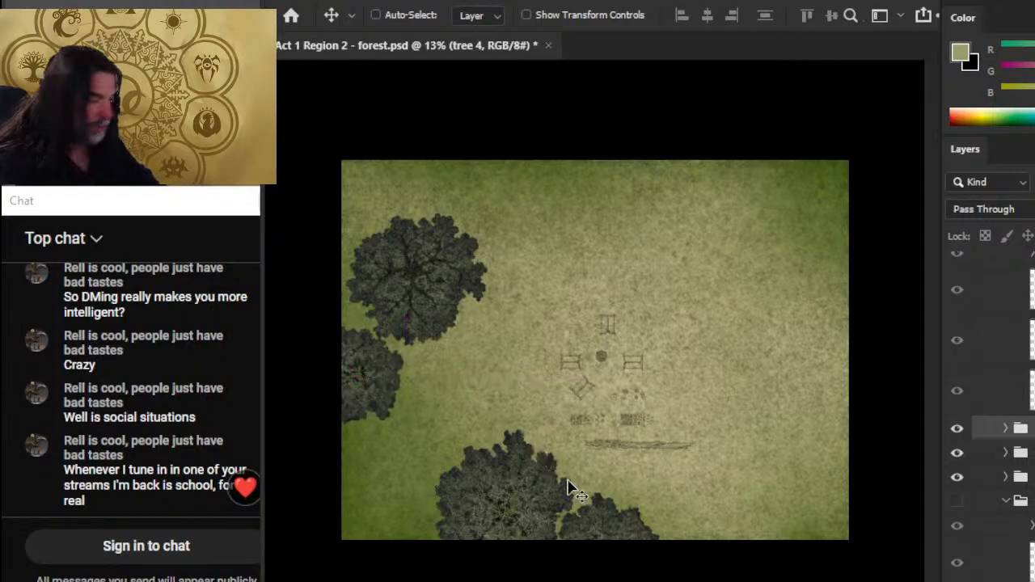
Step: Magic Wand the empty area around the northwestern tree on Layer 50 and clear it from Layers 72 and 86
scroll(991, 404, down, 5)
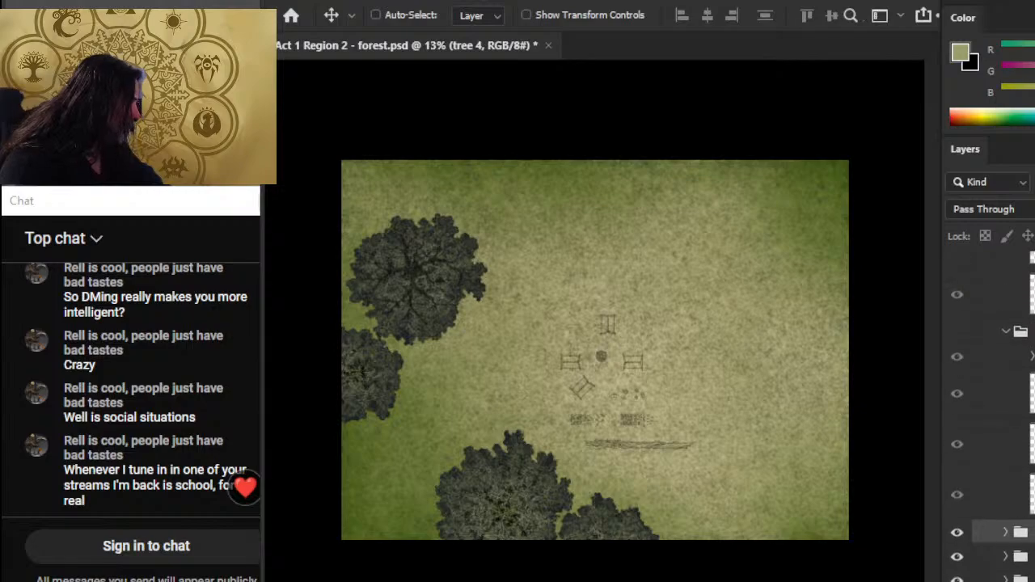
scroll(990, 404, up, 3)
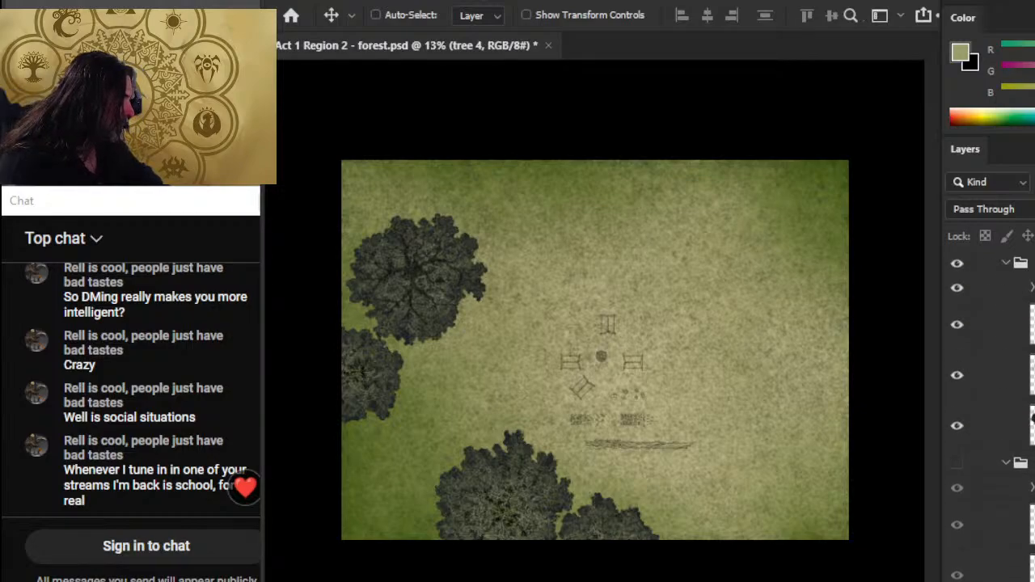
scroll(1033, 394, down, 3)
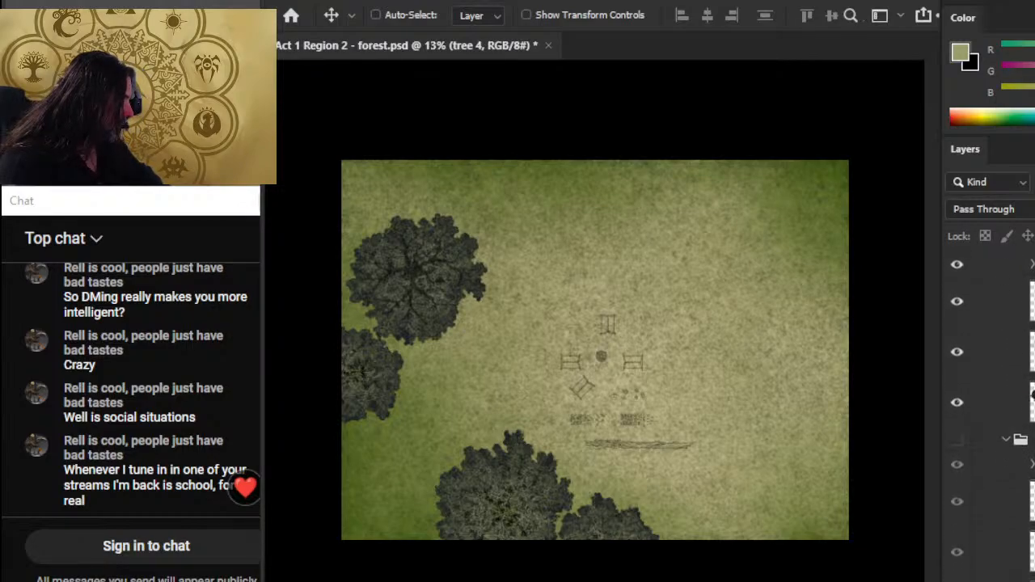
click(1032, 398)
key(w)
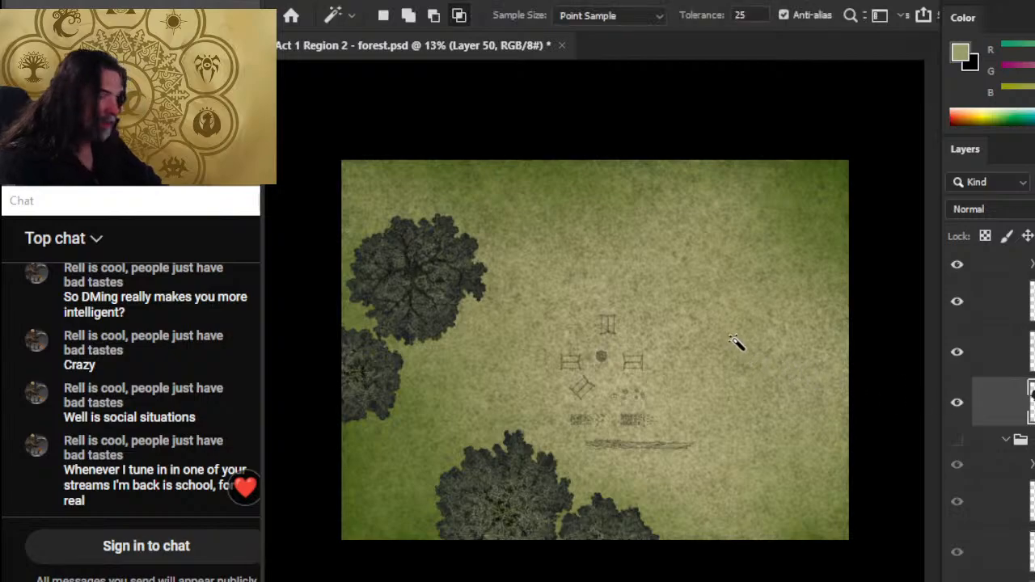
click(739, 342)
key(alt+bracketright)
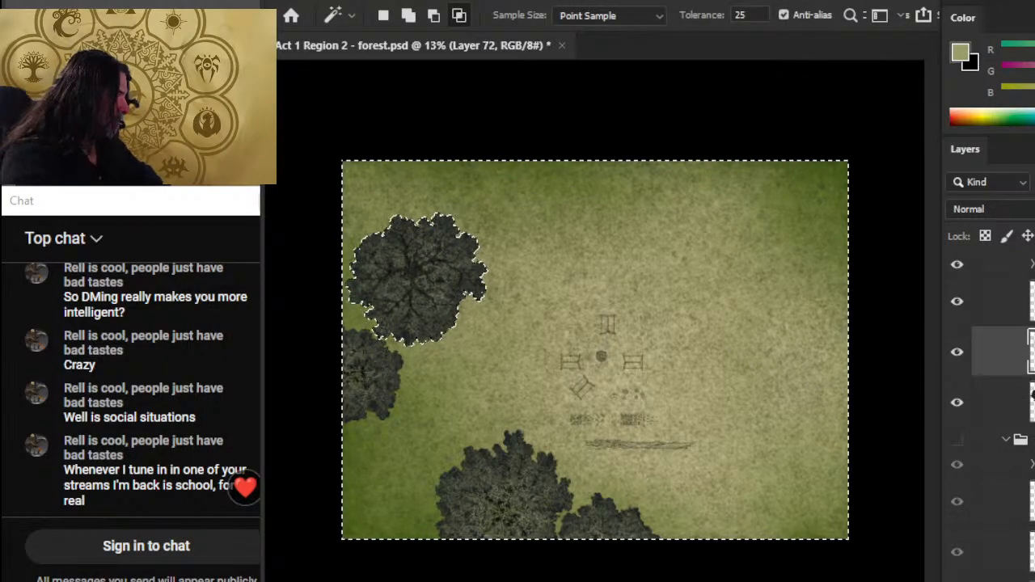
key(alt+bracketright)
scroll(1010, 396, up, 3)
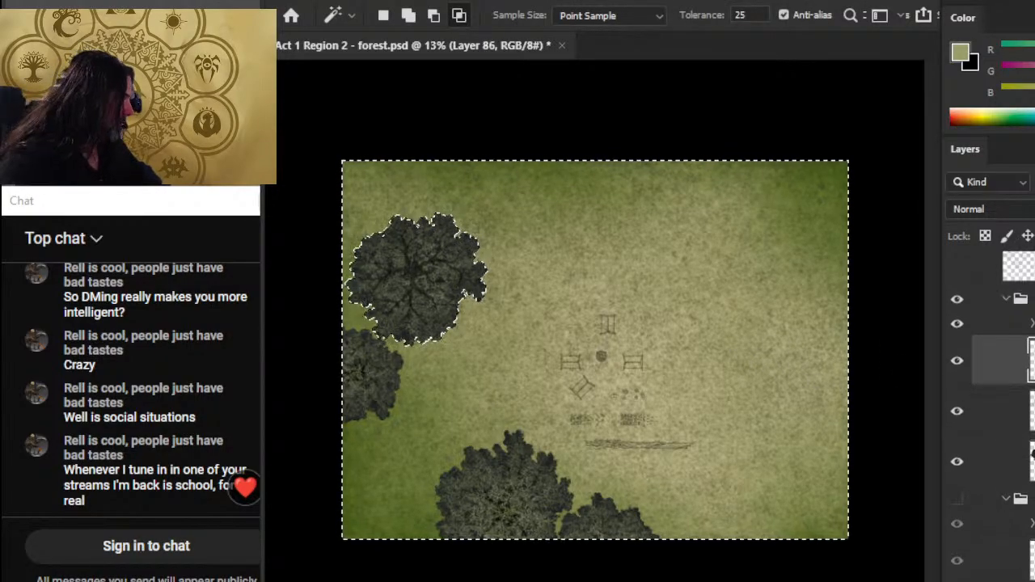
Step: Collapse tree 1, drop the selection around it, and show the TREE 2 group
click(1005, 396)
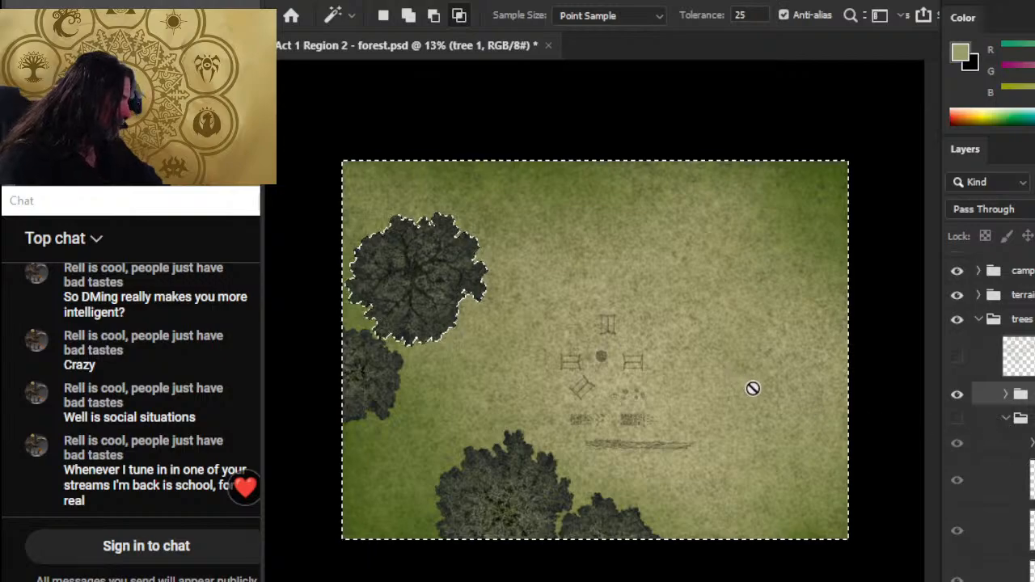
key(l)
key(ctrl+d)
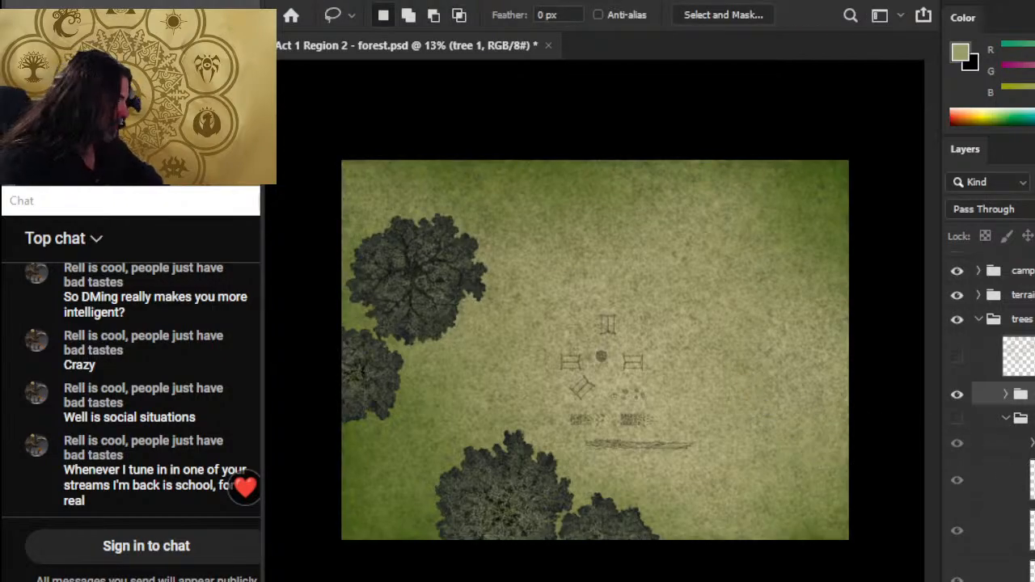
scroll(1000, 352, down, 3)
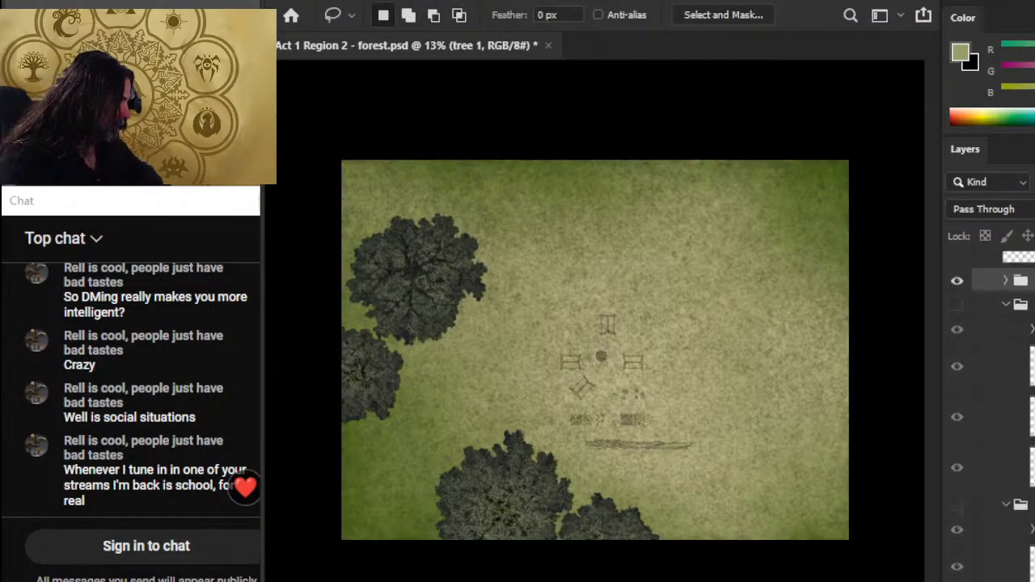
click(960, 295)
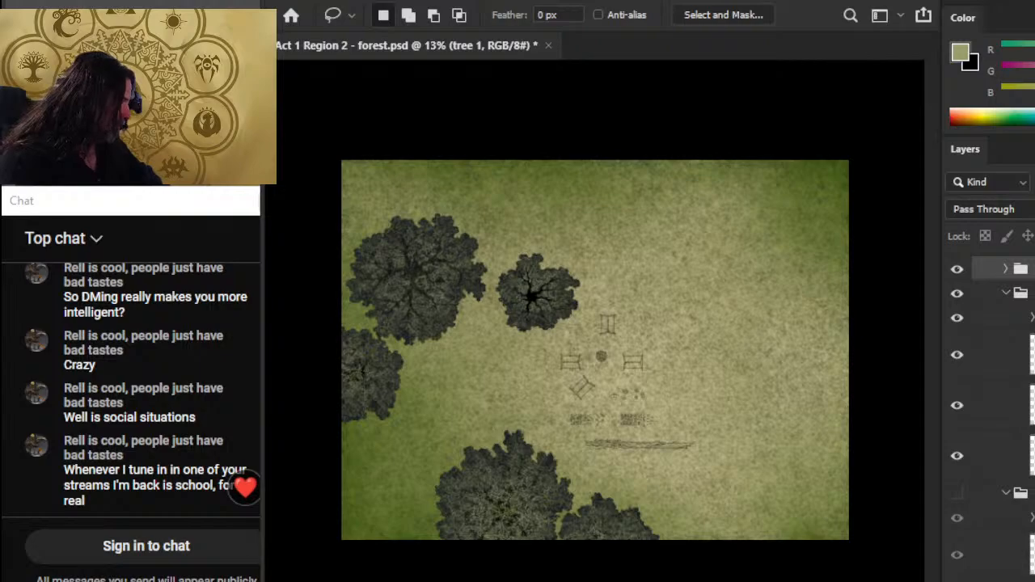
click(994, 455)
click(988, 404)
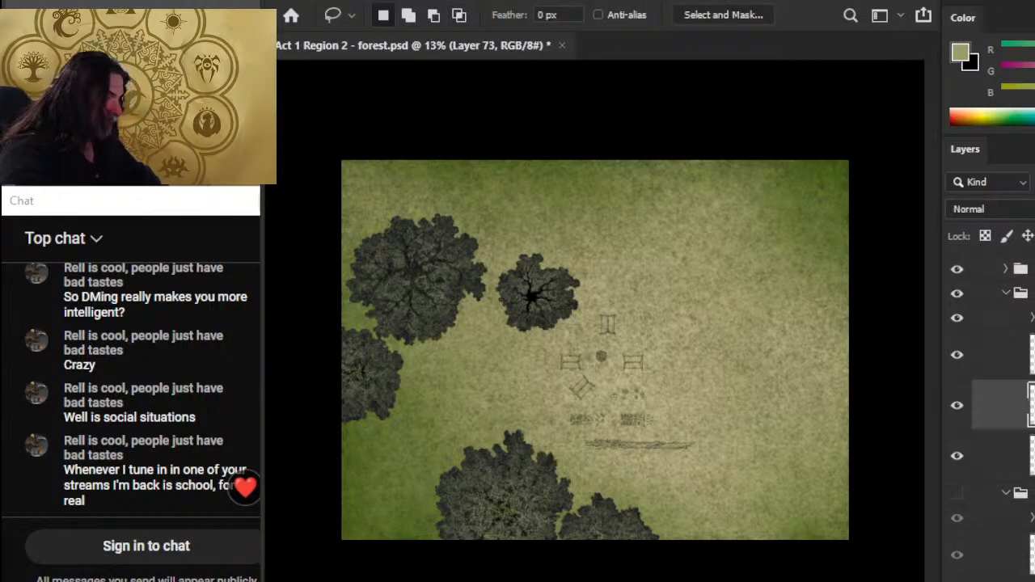
key(Delete)
click(990, 355)
key(Delete)
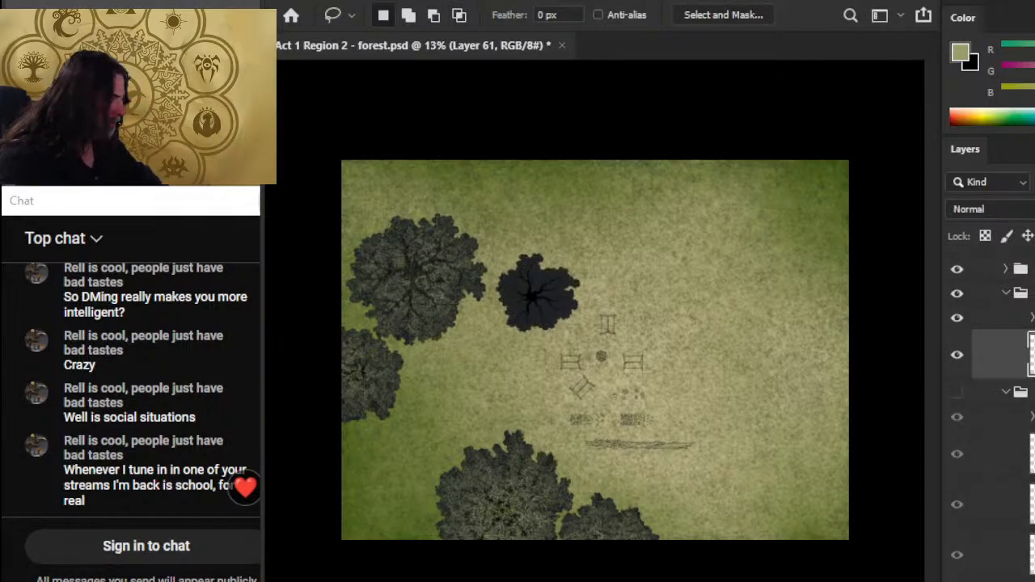
key(ctrl+z)
key(ctrl+z)
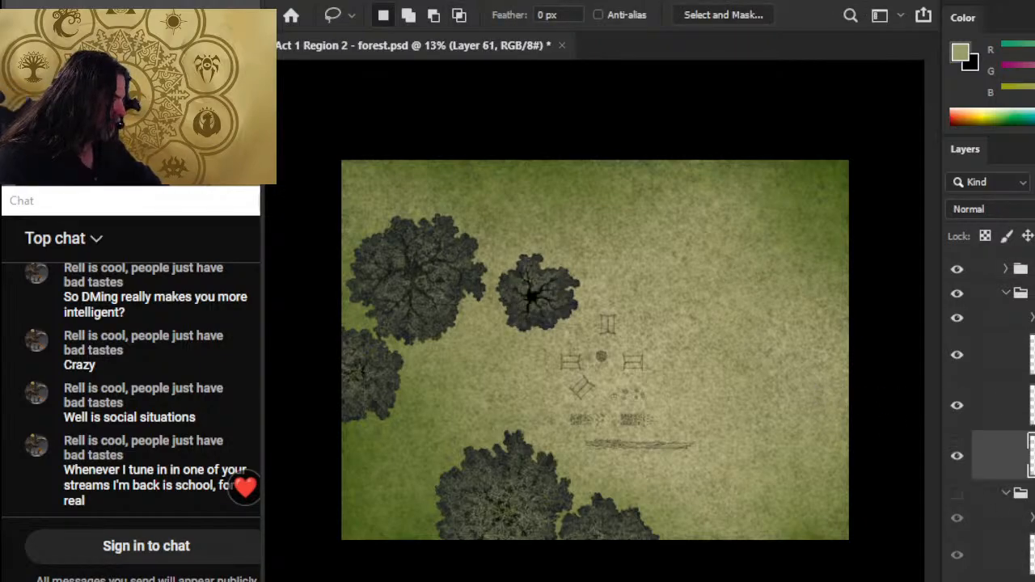
Step: Magic Wand the empty area around TREE 2 on Layer 61, clear it from Layer 73 and the layer above, and collapse the group
key(w)
click(747, 374)
key(alt+])
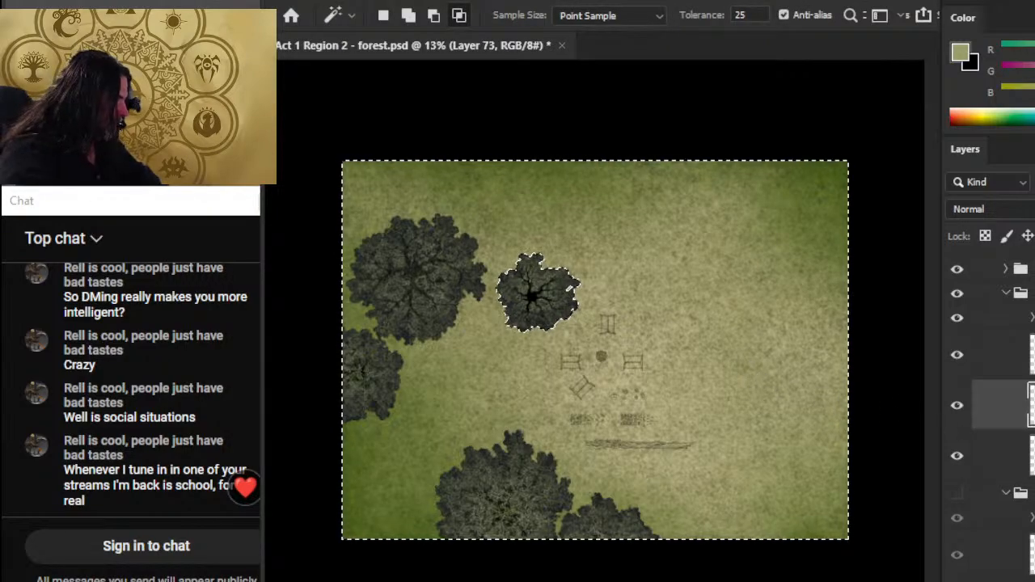
key(alt+])
click(1006, 294)
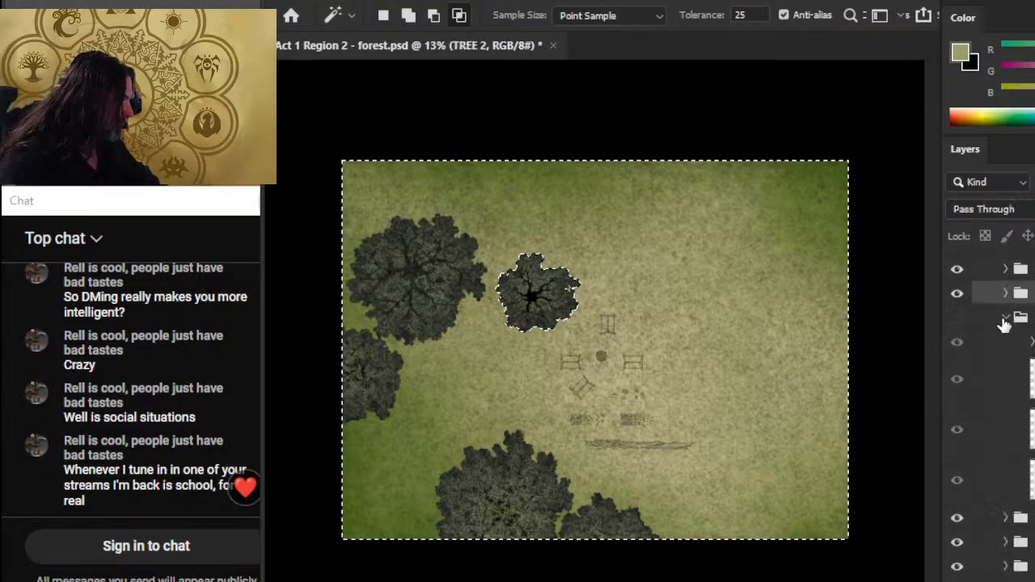
Step: Show tree 3, select the empty area around it from Layer 62, clear it from the two layers above including Layer 88, and collapse the group
click(958, 319)
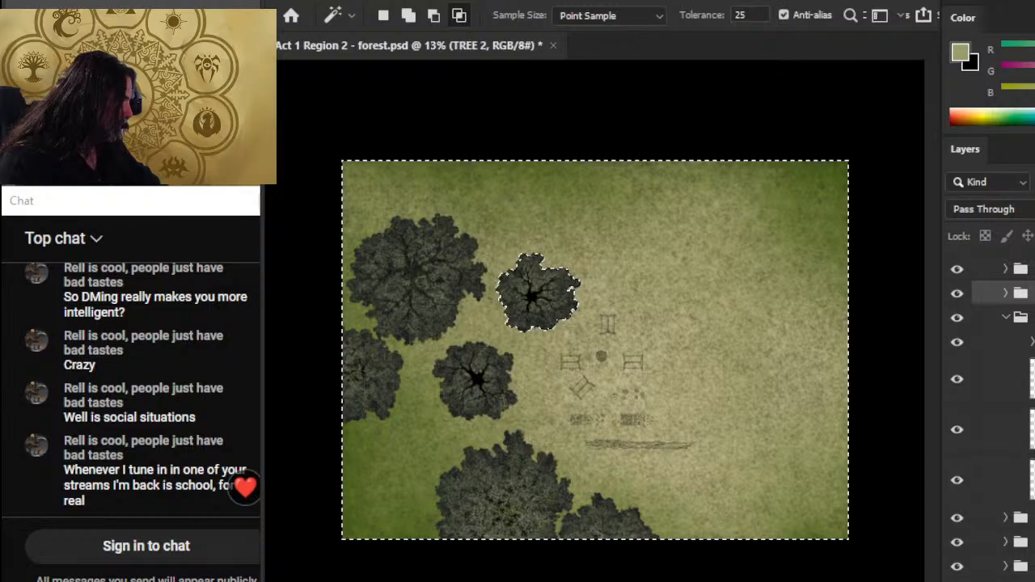
click(1002, 479)
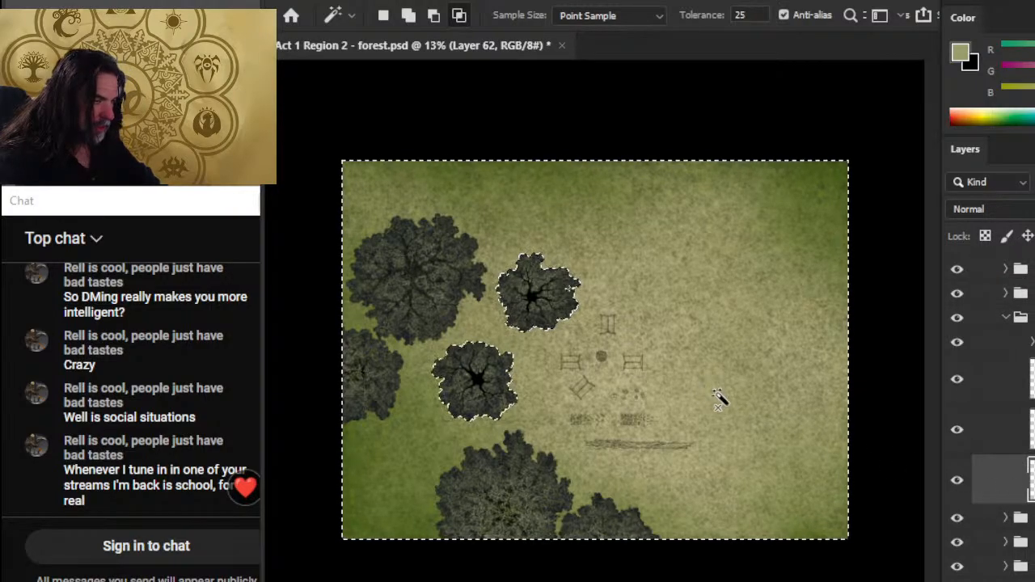
click(1002, 429)
click(1002, 378)
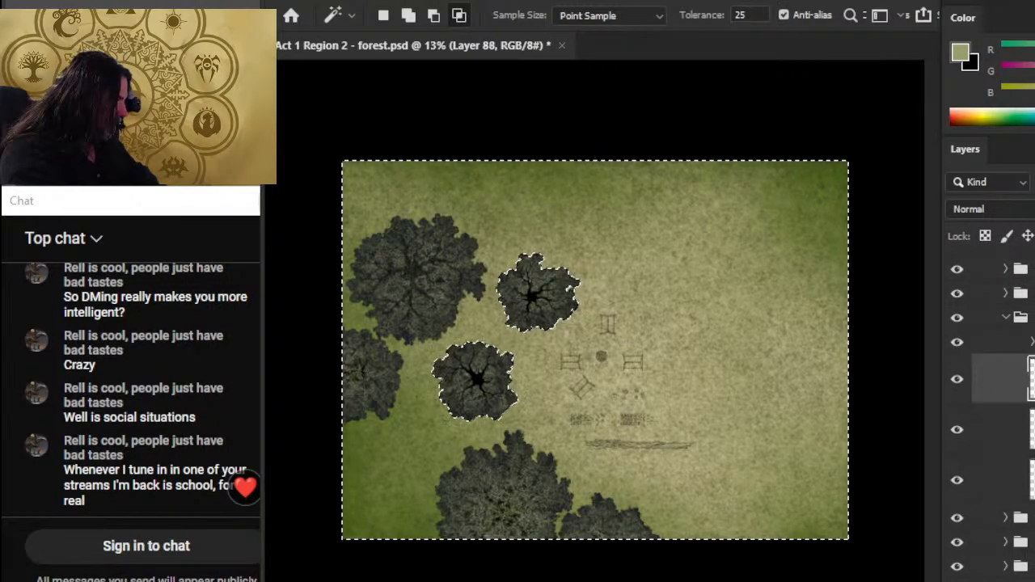
click(1011, 323)
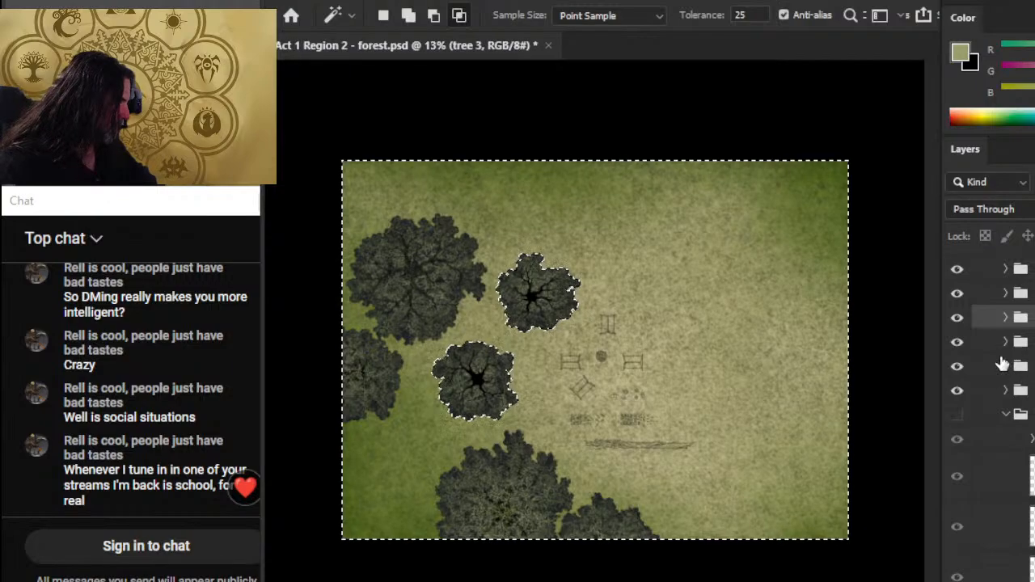
Step: Show tree 7, Magic Wand the empty area around it on Layer 66, clear it from Layers 78 and 89, and collapse the group
click(957, 415)
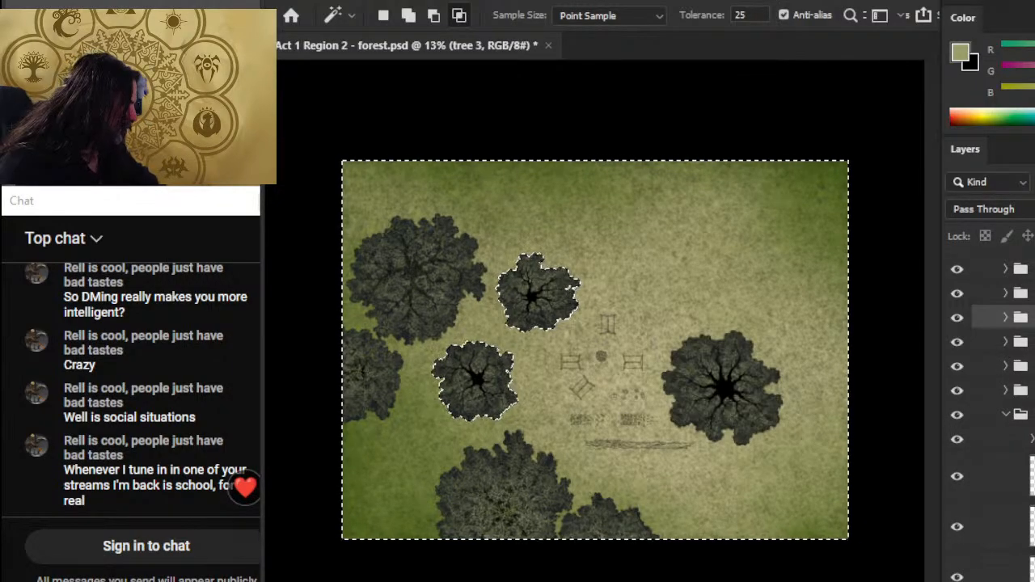
scroll(986, 364, down, 2)
click(970, 409)
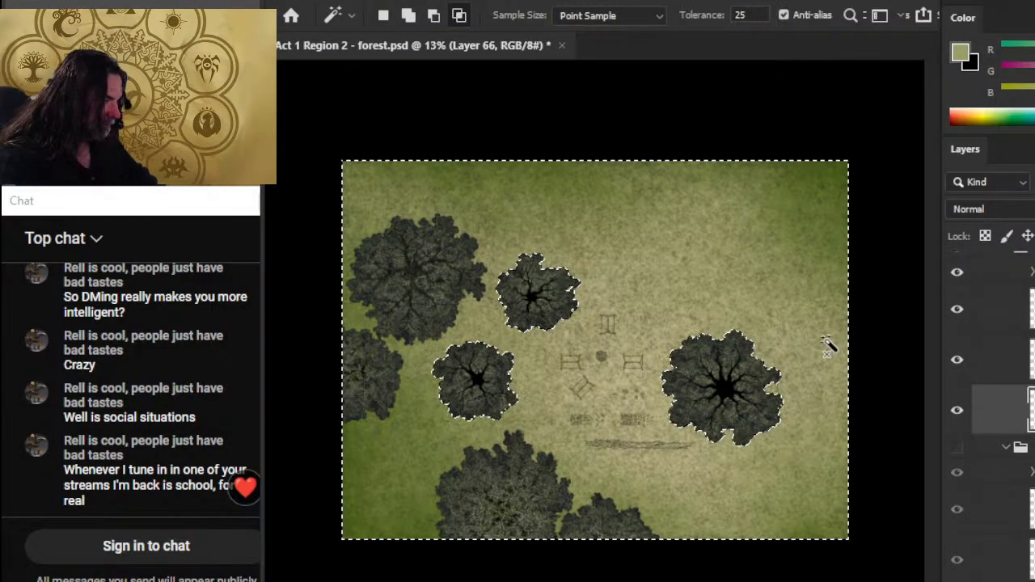
click(879, 372)
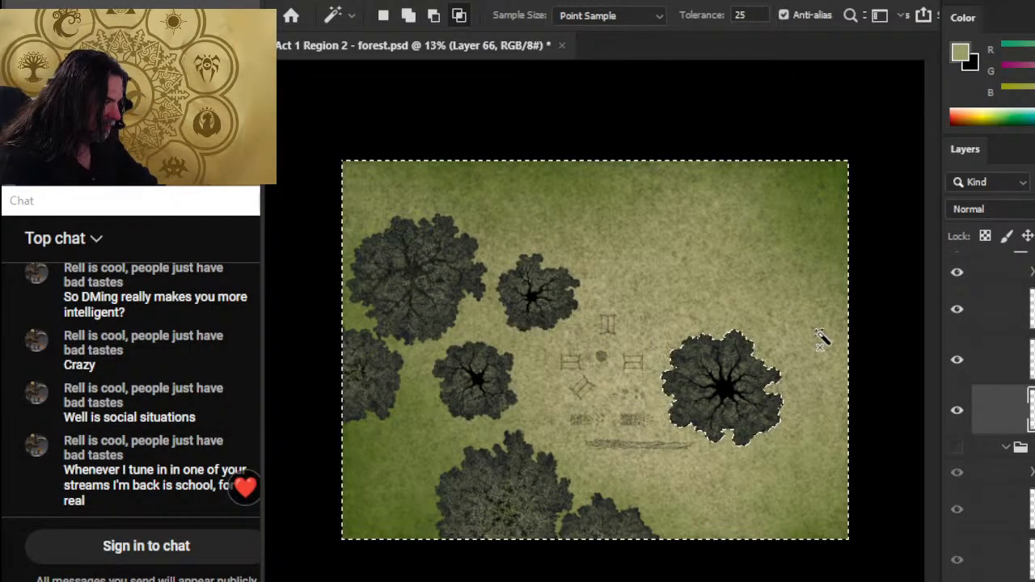
click(1010, 359)
click(1002, 308)
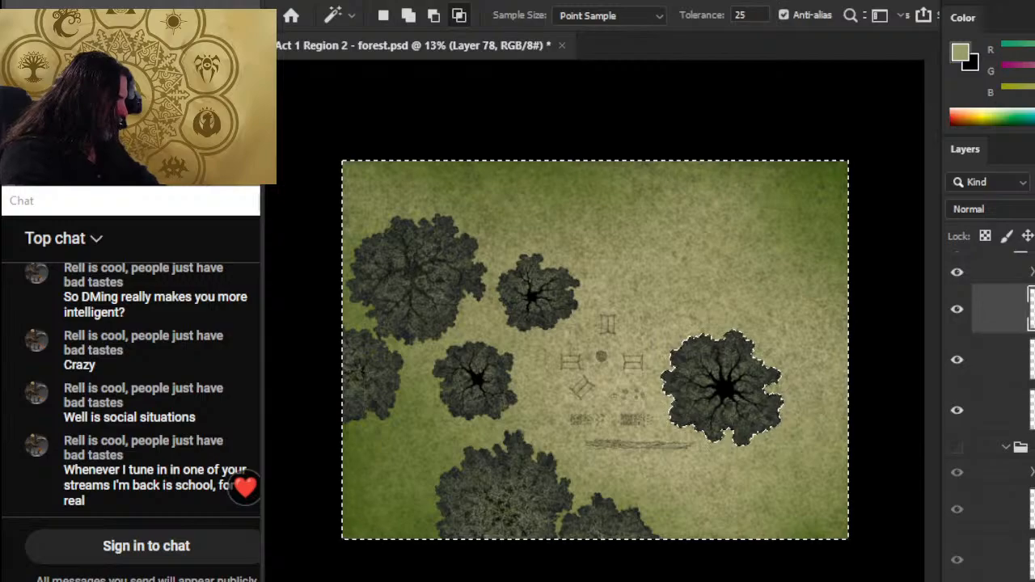
scroll(1002, 385, up, 3)
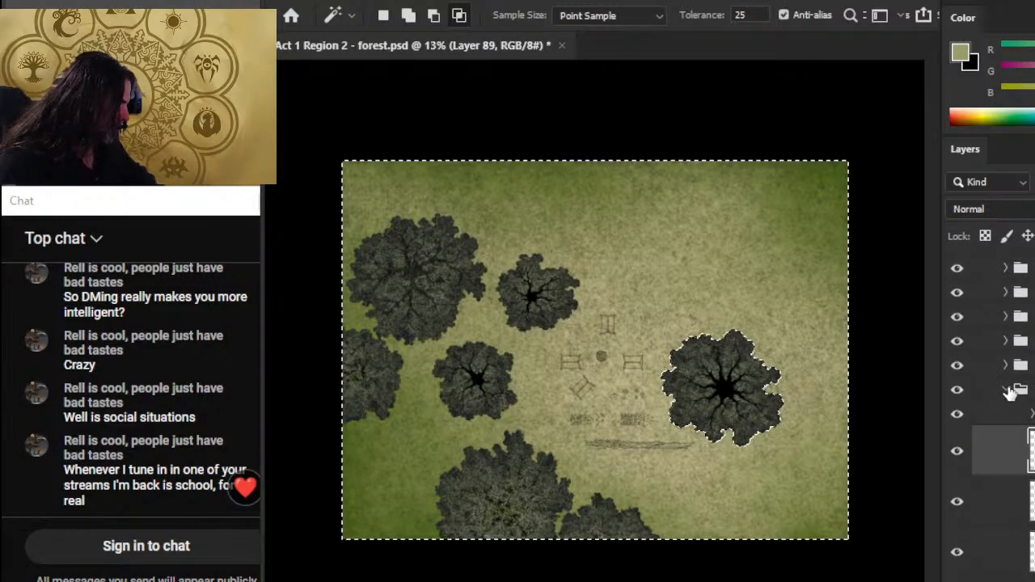
click(1009, 391)
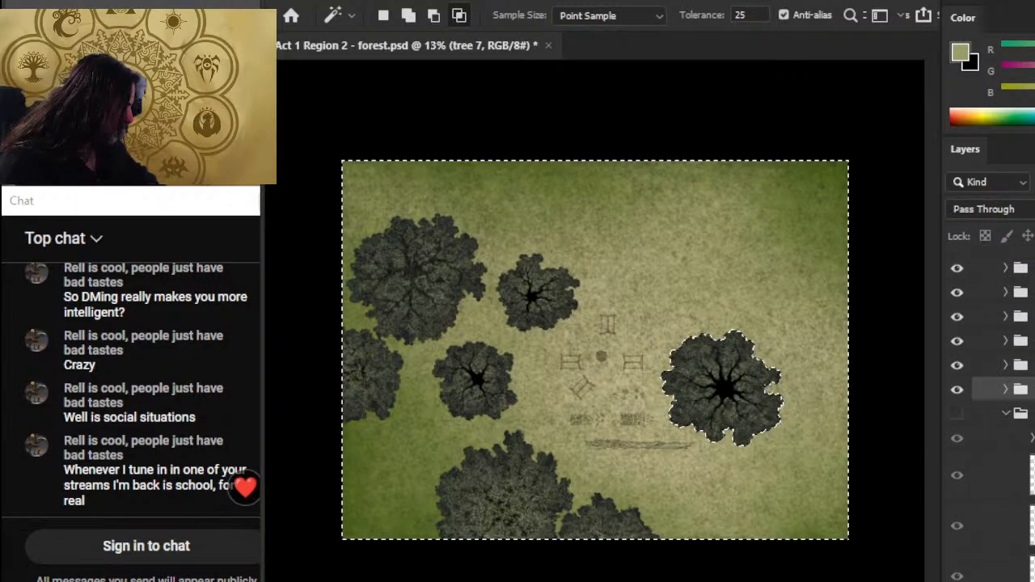
Step: Move the bw subgroup below the two leaf-highlight layers in both tree 8 and tree 7, and collapse tree 7
click(1003, 538)
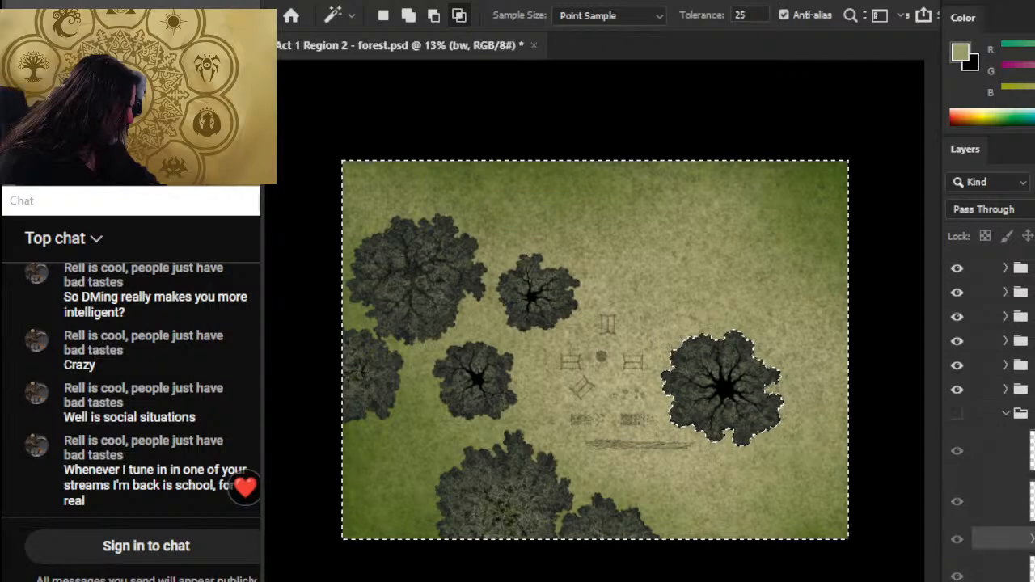
click(1007, 395)
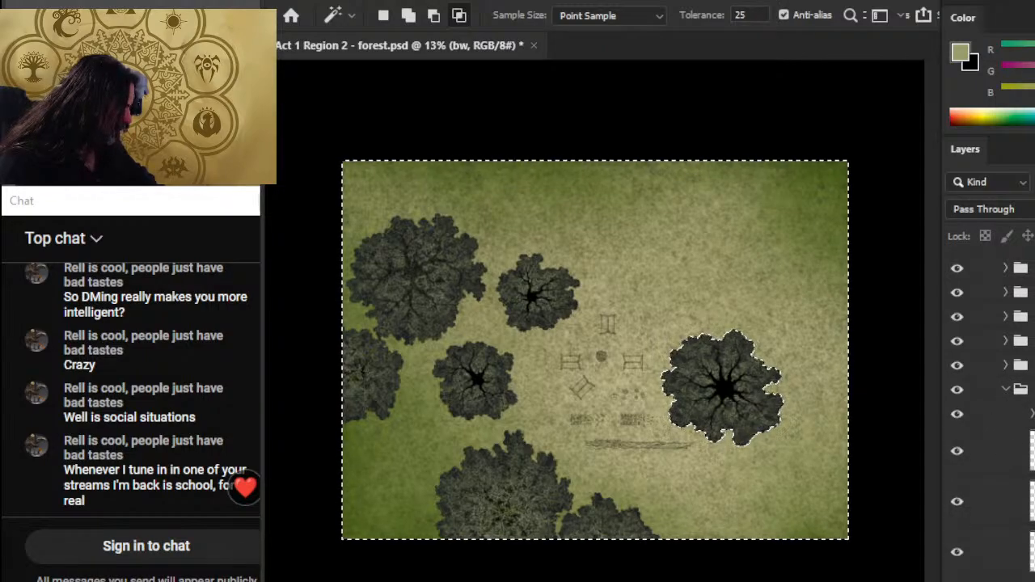
scroll(986, 404, down, 3)
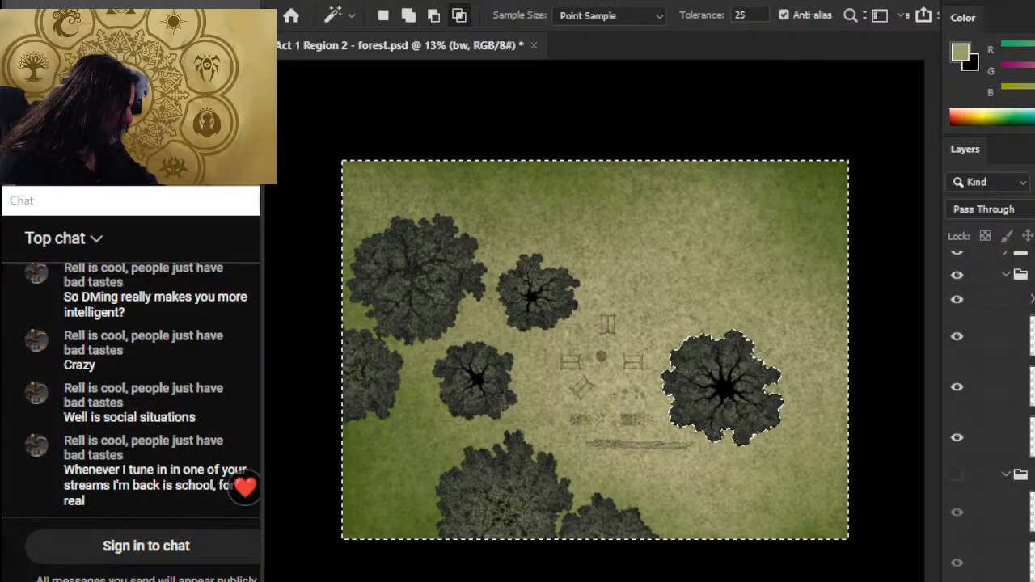
scroll(986, 404, up, 1)
drag(994, 339, 994, 440)
drag(1014, 354, 1007, 322)
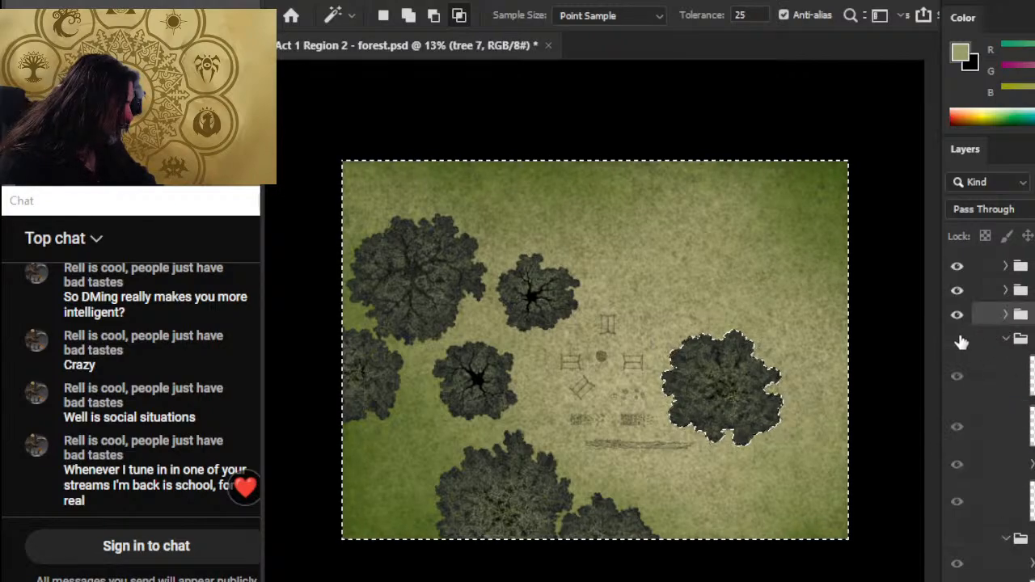
click(957, 317)
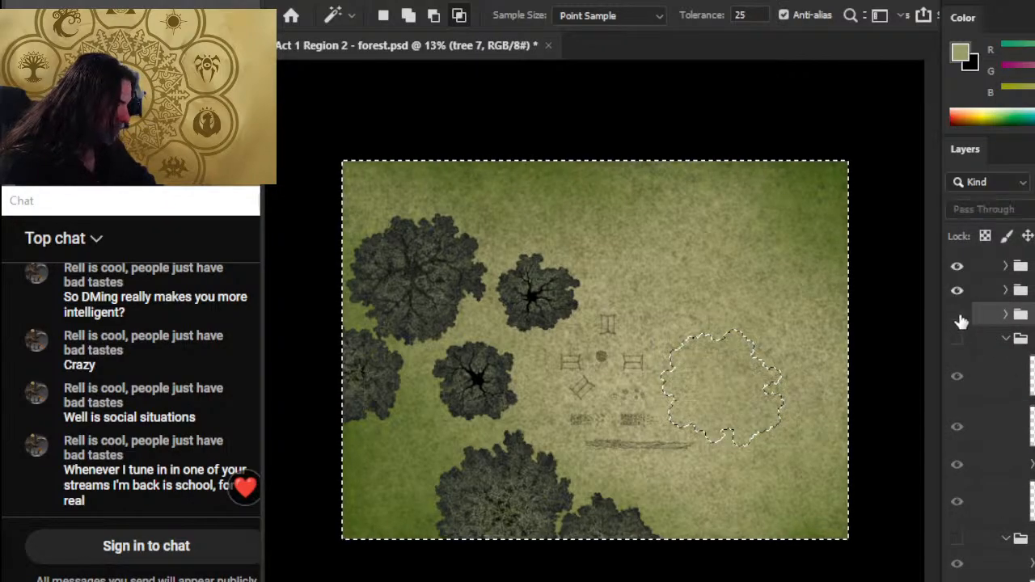
click(957, 317)
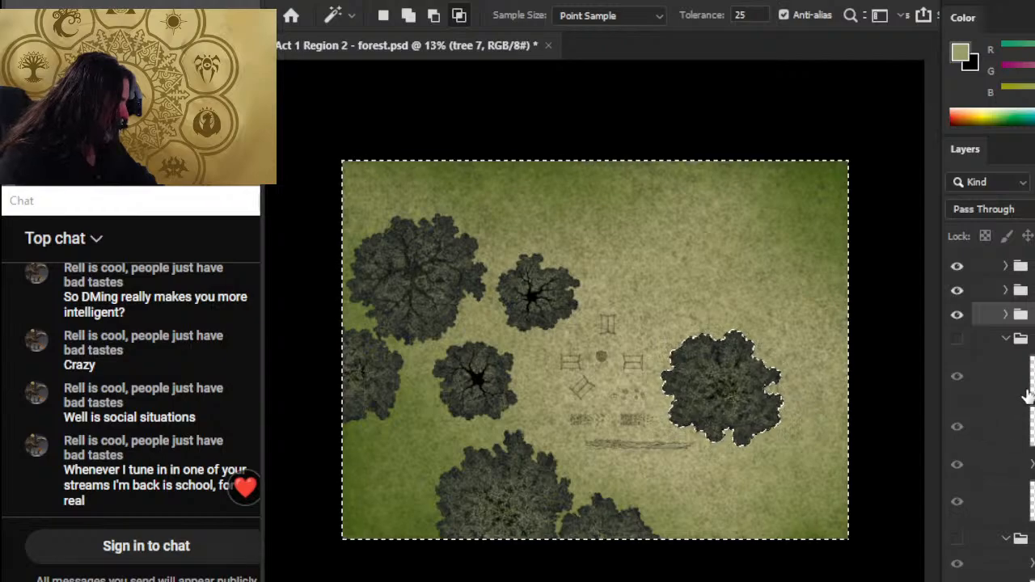
Step: Show tree 8, select only the empty area around it from Layer 67, clear it from Layers 77 and 90, deselect, and collapse the group
click(958, 338)
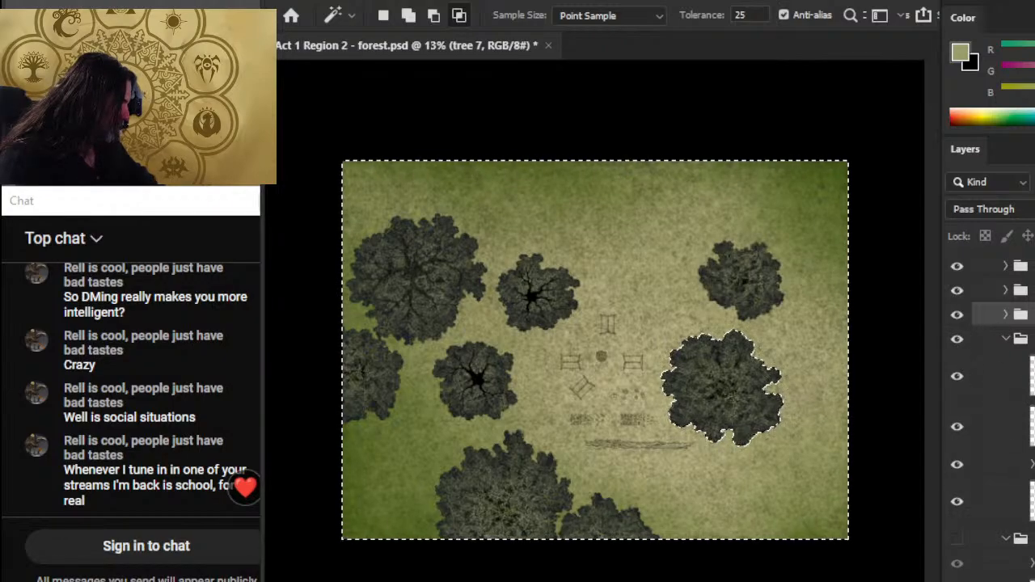
click(970, 485)
alt+shift+click(813, 458)
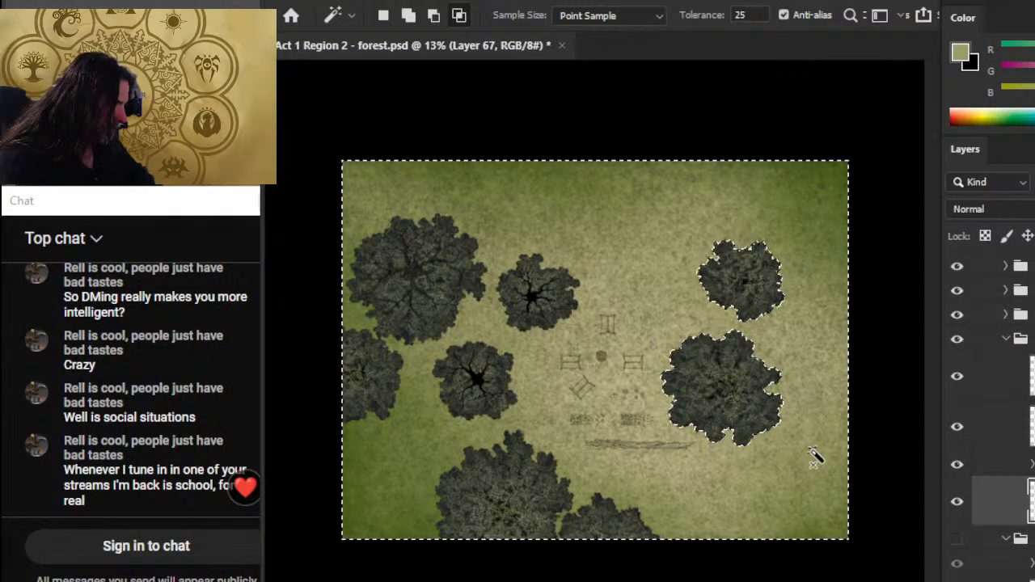
key(ctrl+d)
click(814, 456)
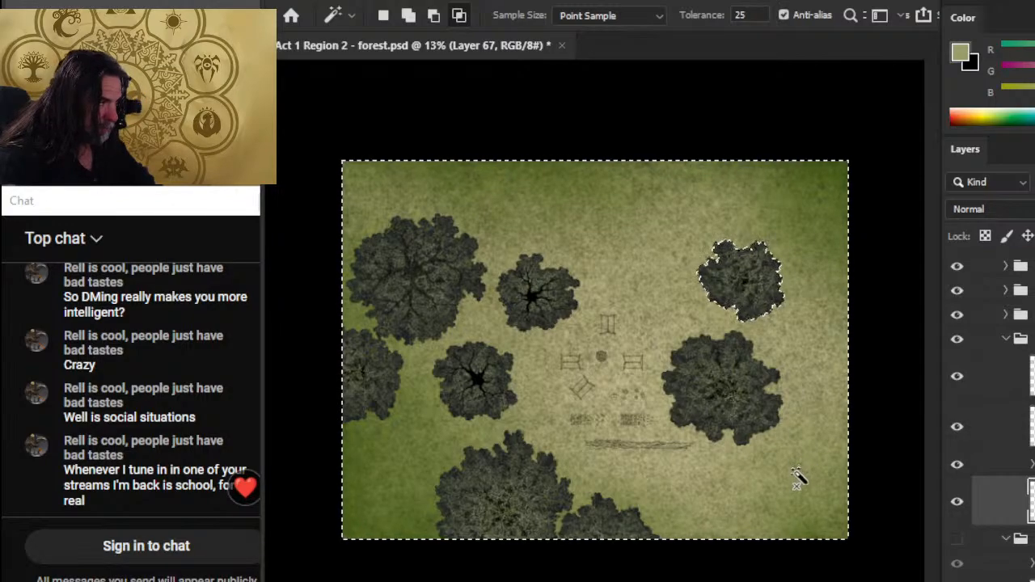
click(1010, 426)
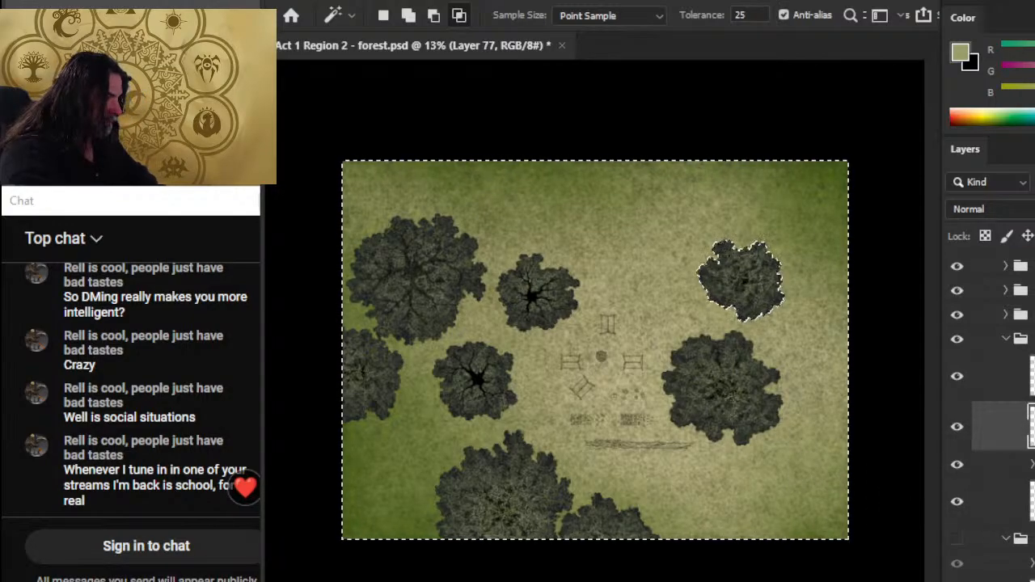
click(1003, 376)
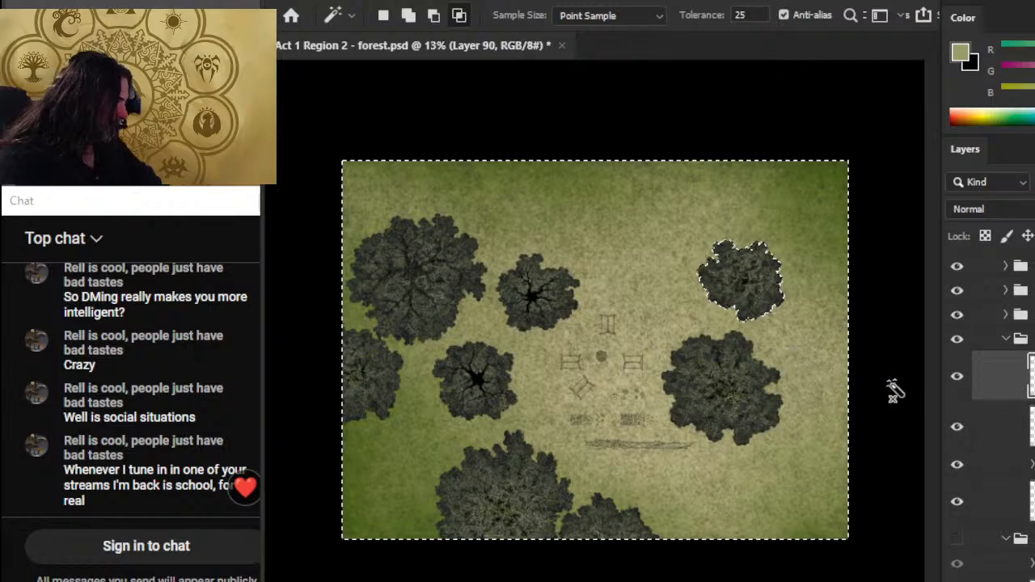
key(l)
key(ctrl+d)
click(1012, 343)
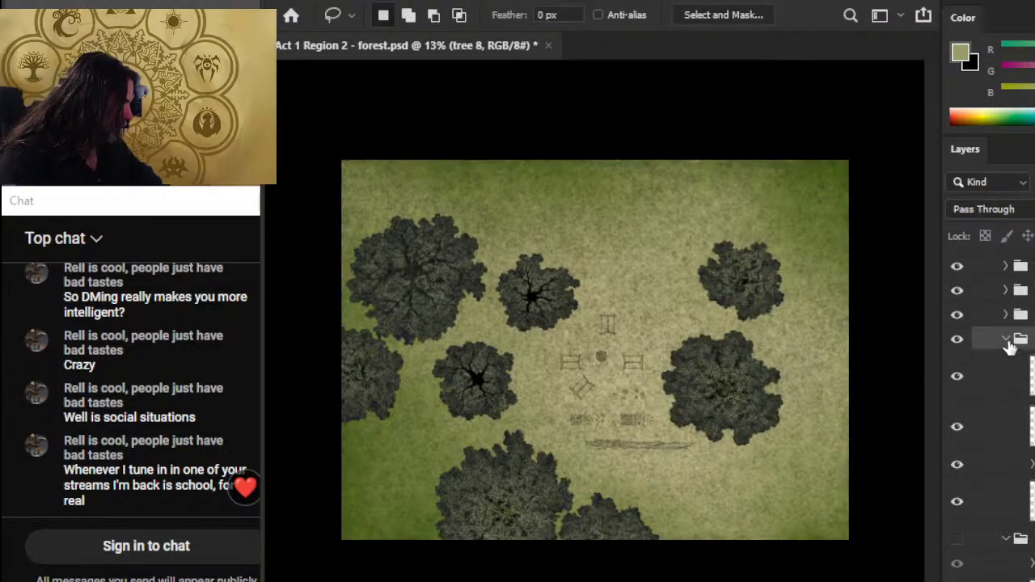
click(1006, 341)
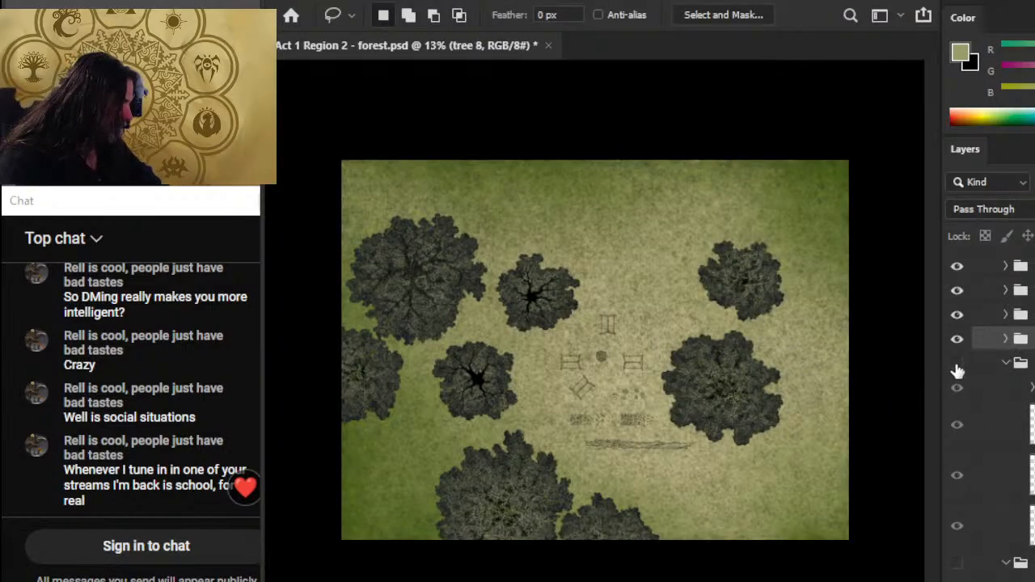
Step: Show tree 9, Magic Wand the empty area around it on Layer 68, clear it from the two layers above including Layer 91, and collapse the group
click(956, 364)
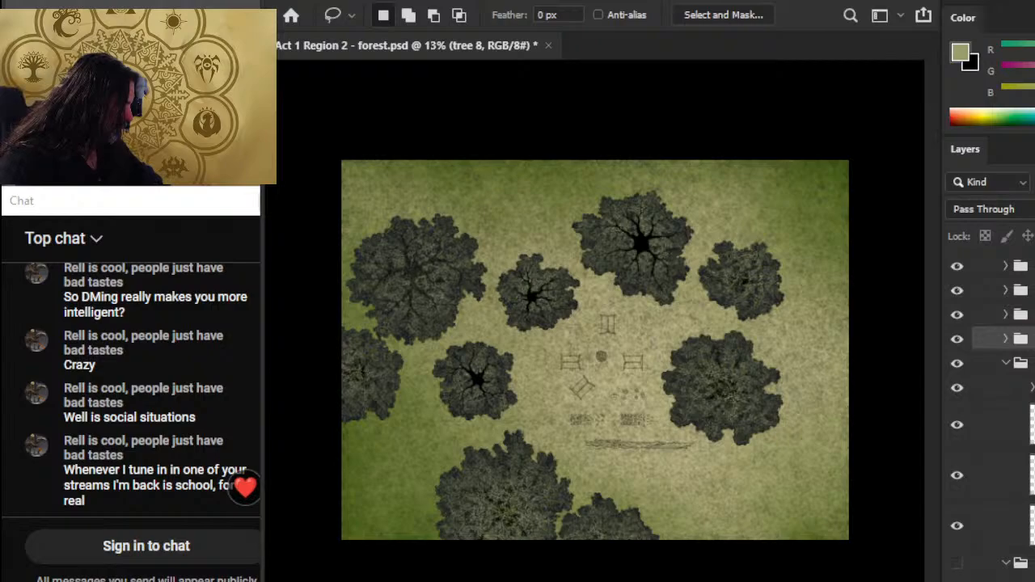
click(990, 526)
key(w)
click(851, 372)
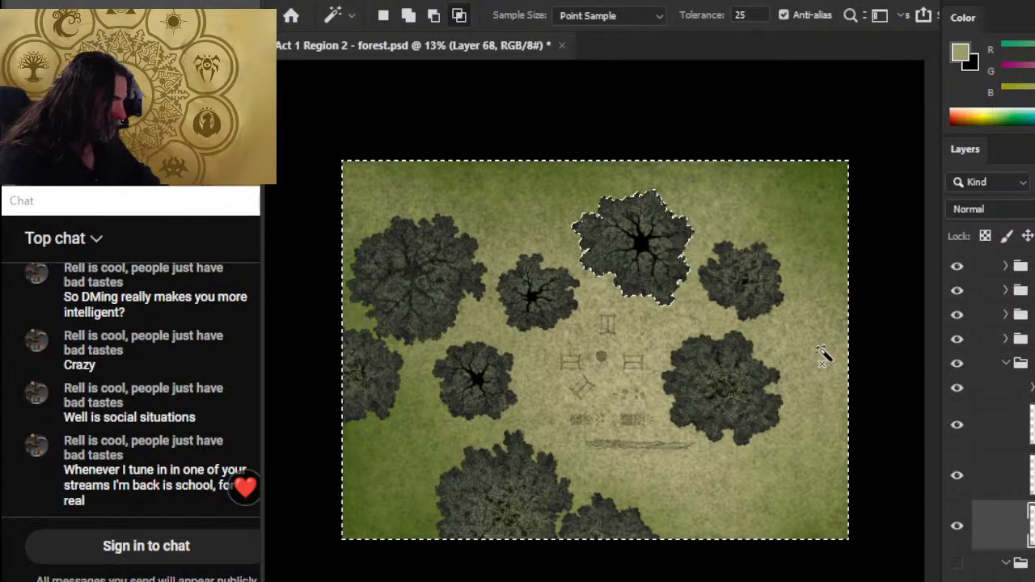
click(1029, 461)
click(1029, 425)
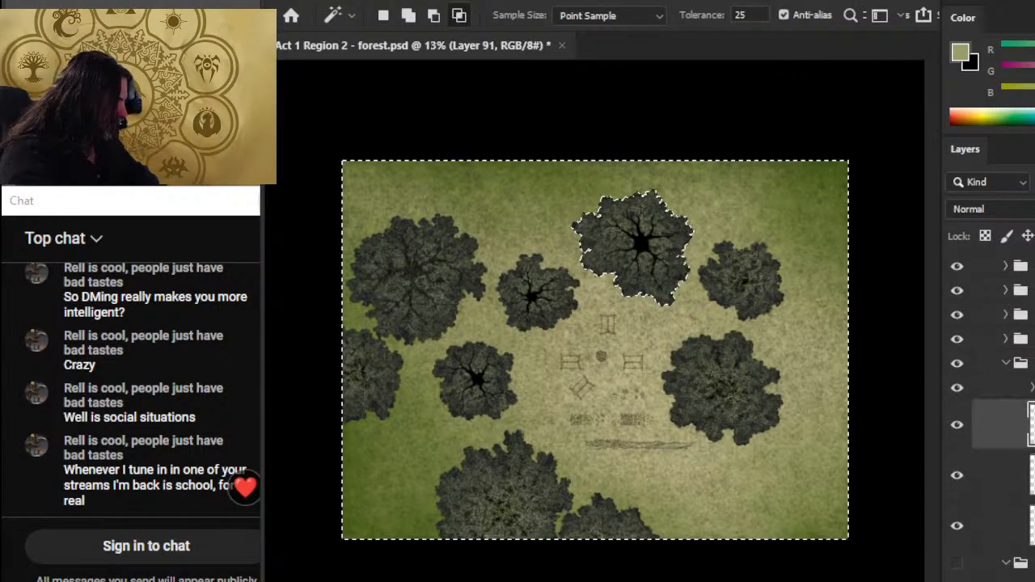
click(1006, 364)
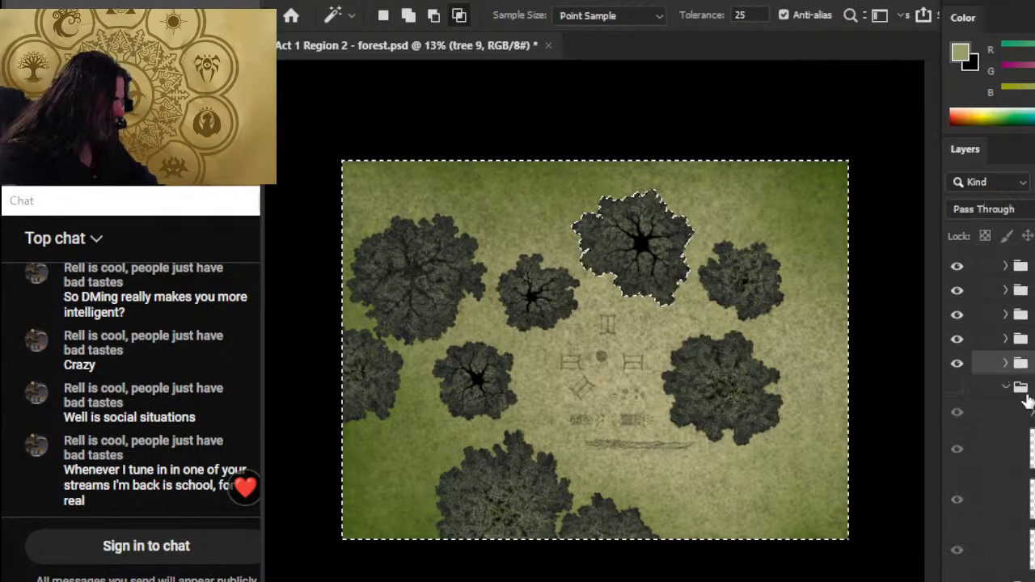
Step: Show tre 4 reverse, select the empty area around it from Layer 69, clear it from the two layers above including Layer 92, and collapse the group
click(955, 389)
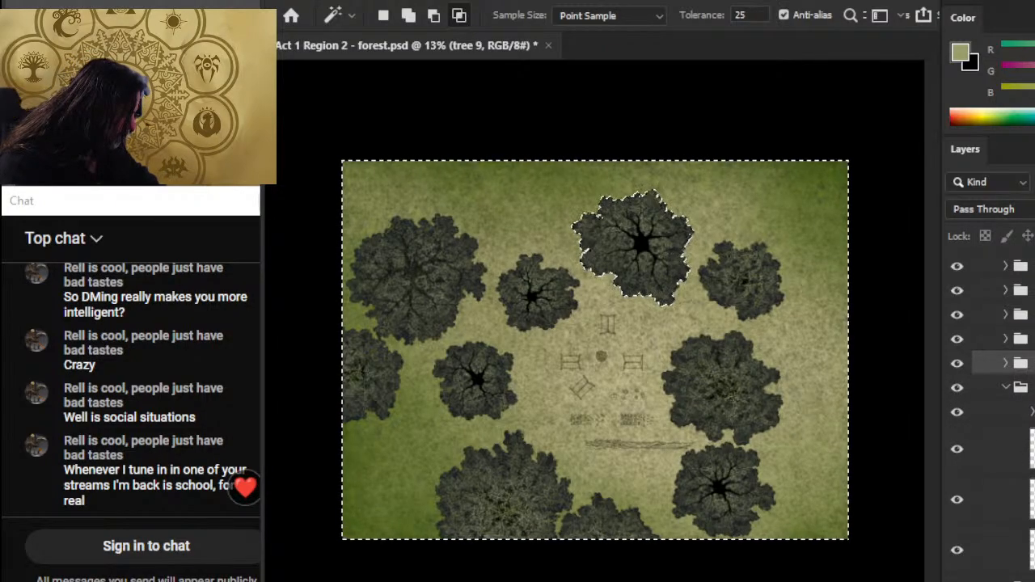
click(1002, 549)
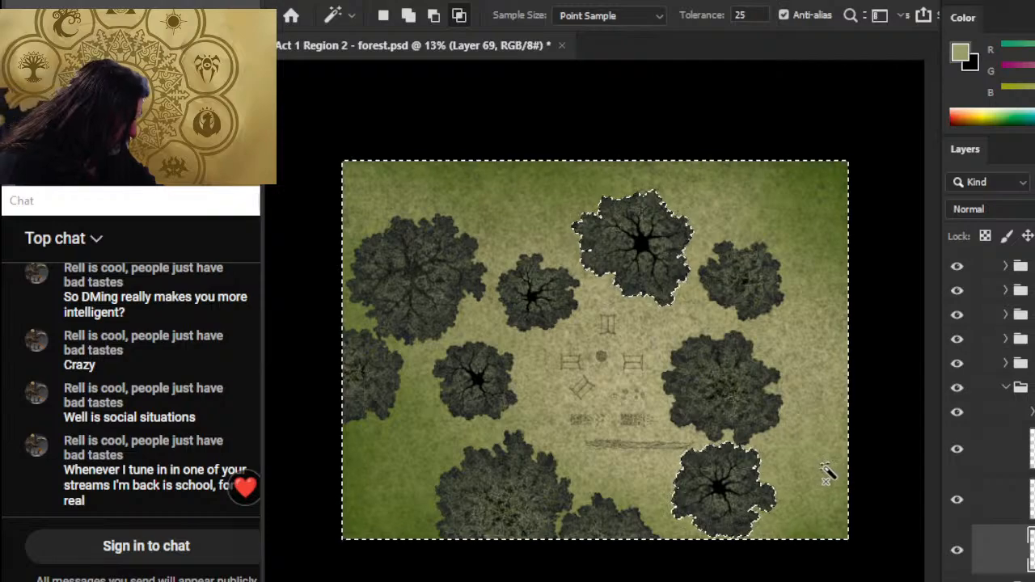
click(1002, 500)
click(1003, 449)
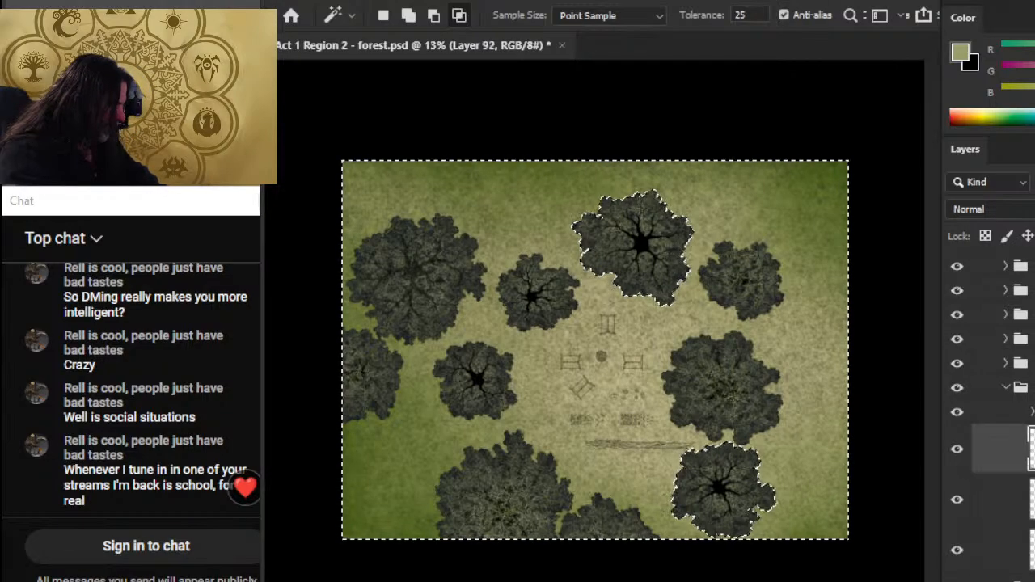
click(1008, 392)
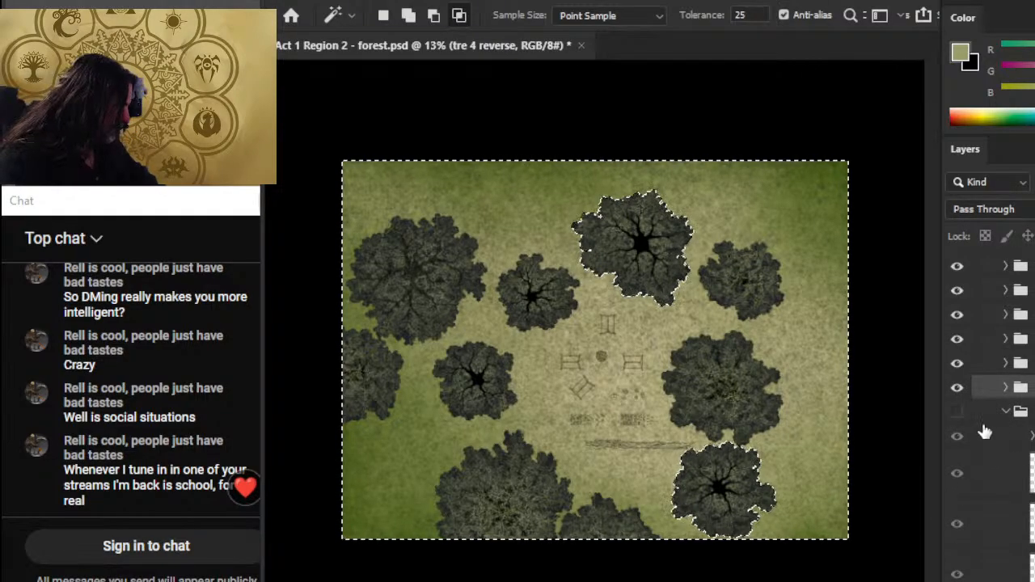
Step: Show the group of trees along the map's northern edge and clear the empty area around Layer 70 from the two layers above, including Layer 93
click(958, 432)
click(1006, 564)
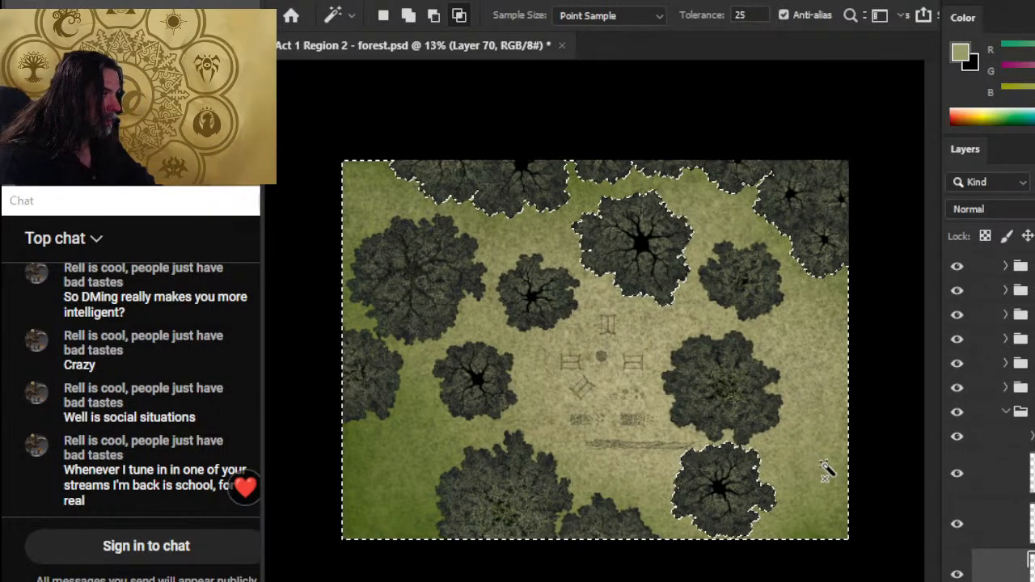
click(1002, 523)
click(982, 474)
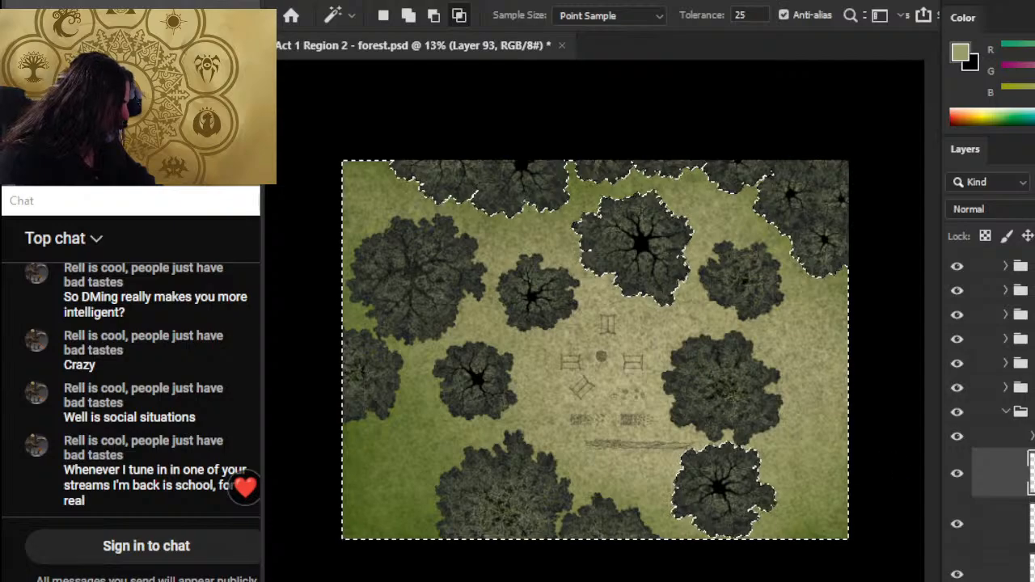
Step: Move the bw subgroup below the two leaf-highlight layers in the northern-edge tree group and in tree 9, collapse both groups, and deselect
click(1034, 435)
drag(1033, 436, 1010, 546)
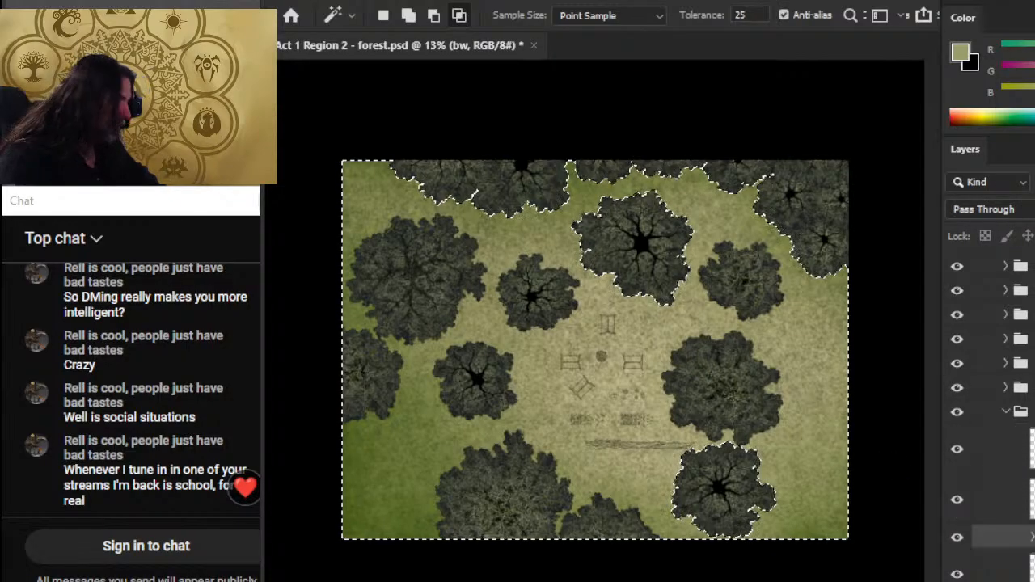
click(958, 340)
click(957, 340)
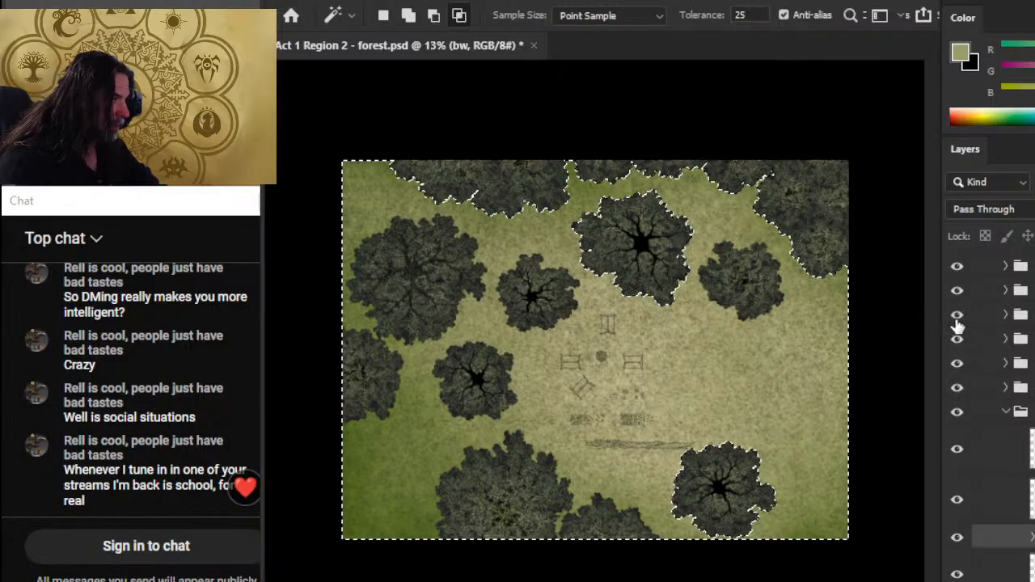
click(957, 364)
click(958, 366)
click(1006, 365)
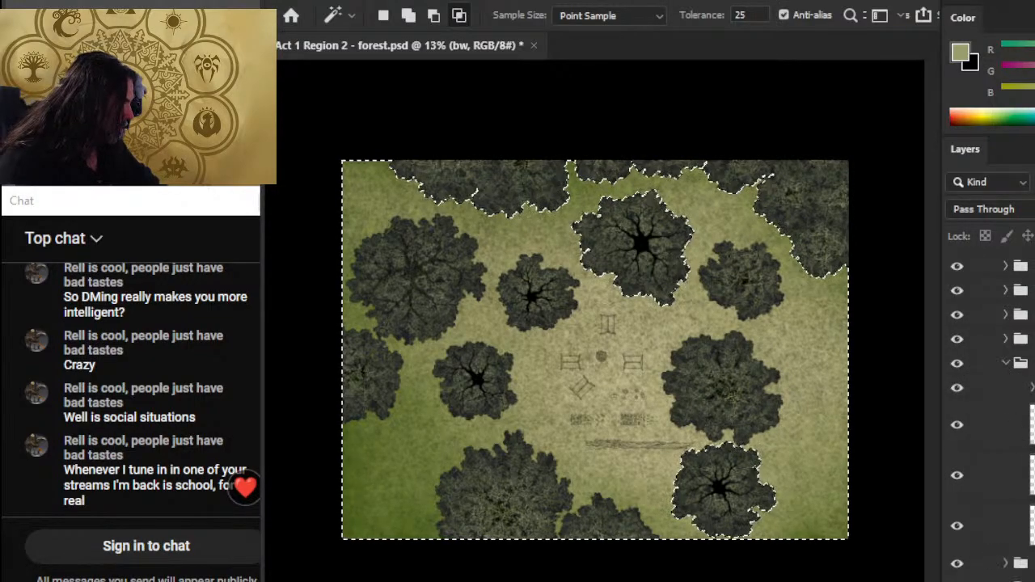
drag(1032, 390, 1032, 495)
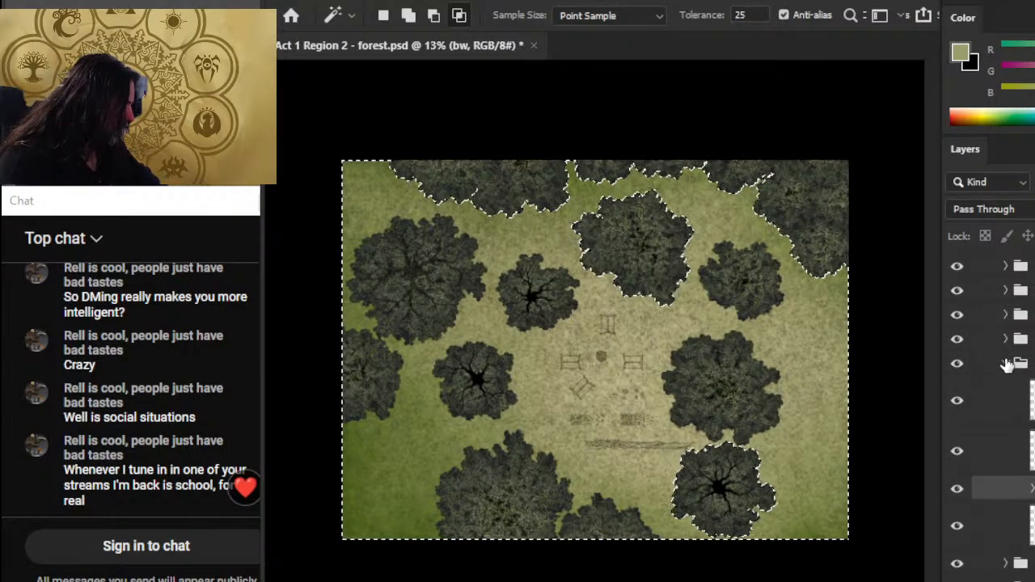
click(1007, 363)
click(1006, 412)
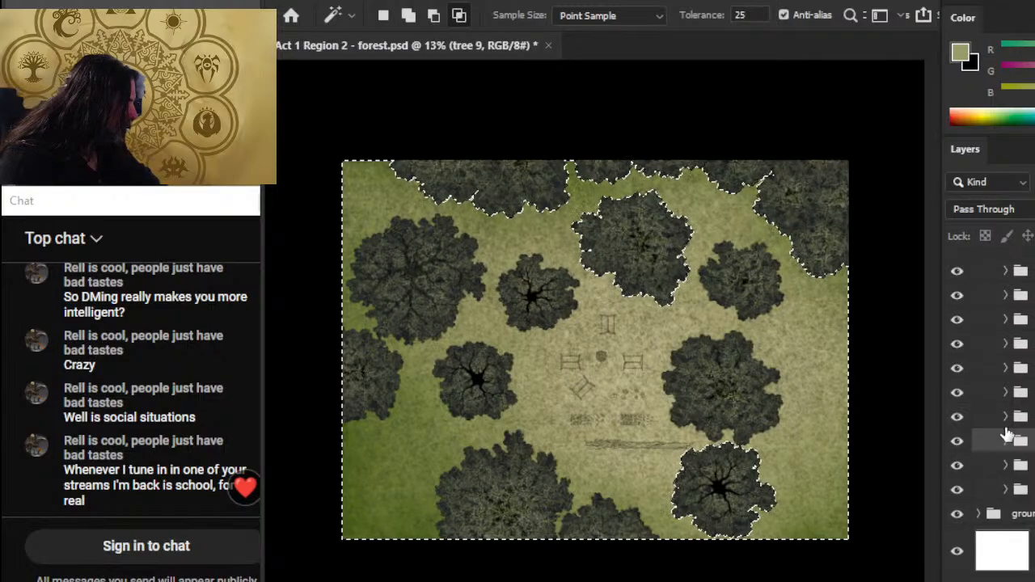
key(l)
key(ctrl+d)
key(z)
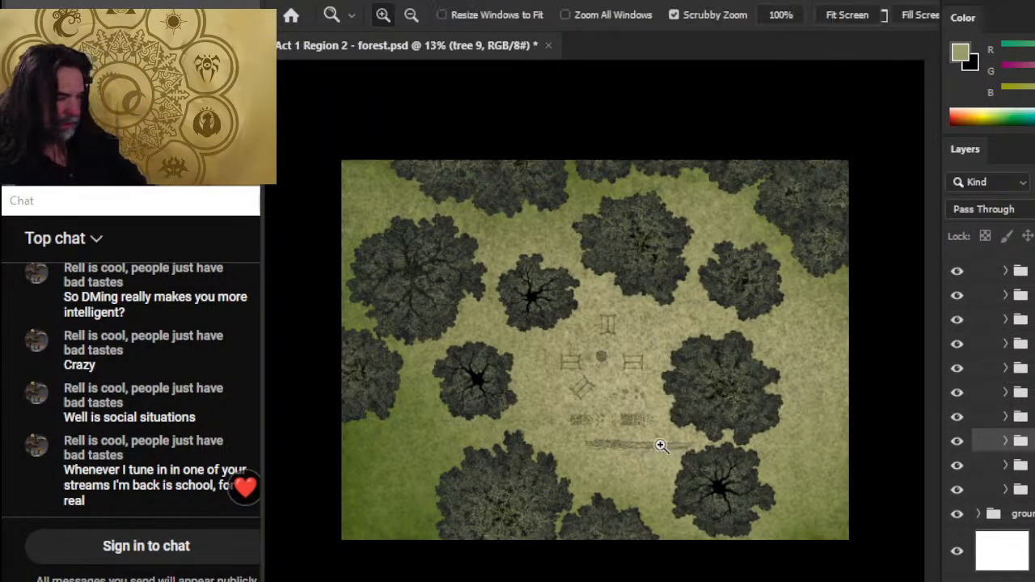
Step: Move the two tree groups along the map's southern edge together slightly to the east
drag(660, 443, 644, 492)
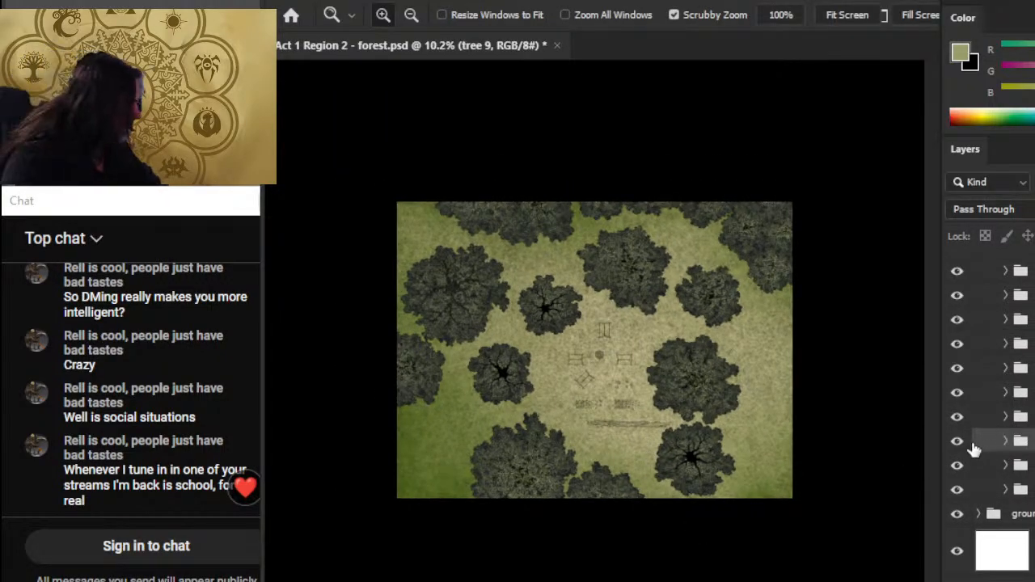
click(991, 368)
shift+click(990, 344)
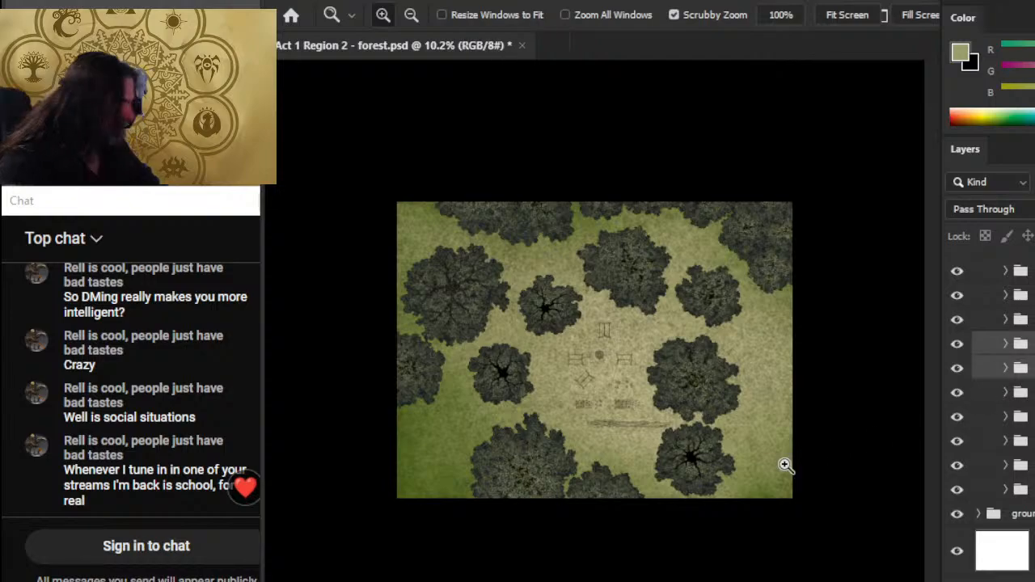
key(v)
mouse_move(651, 485)
mouse_down()
mouse_move(659, 467)
mouse_move(640, 490)
mouse_up()
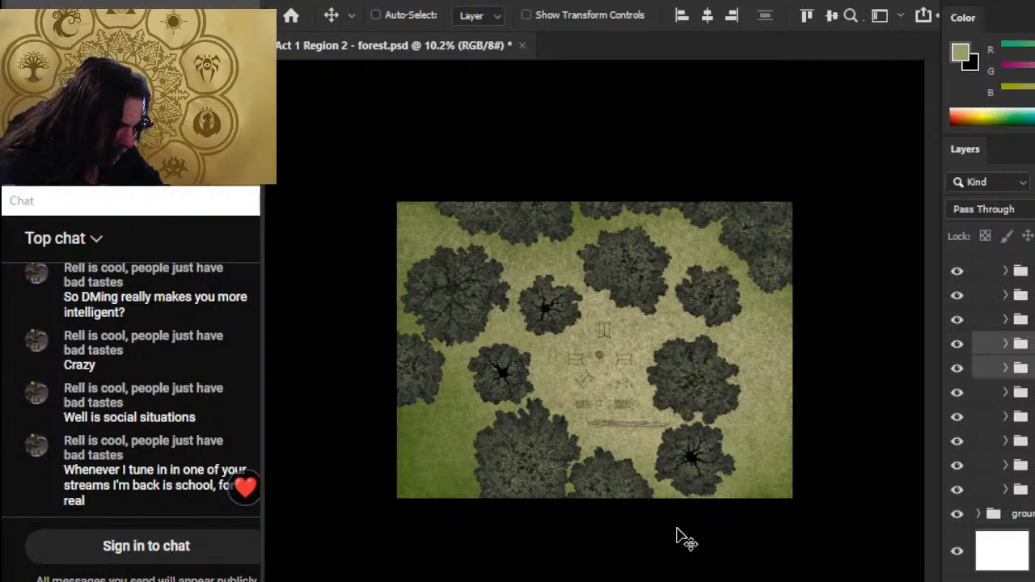
drag(698, 541, 689, 530)
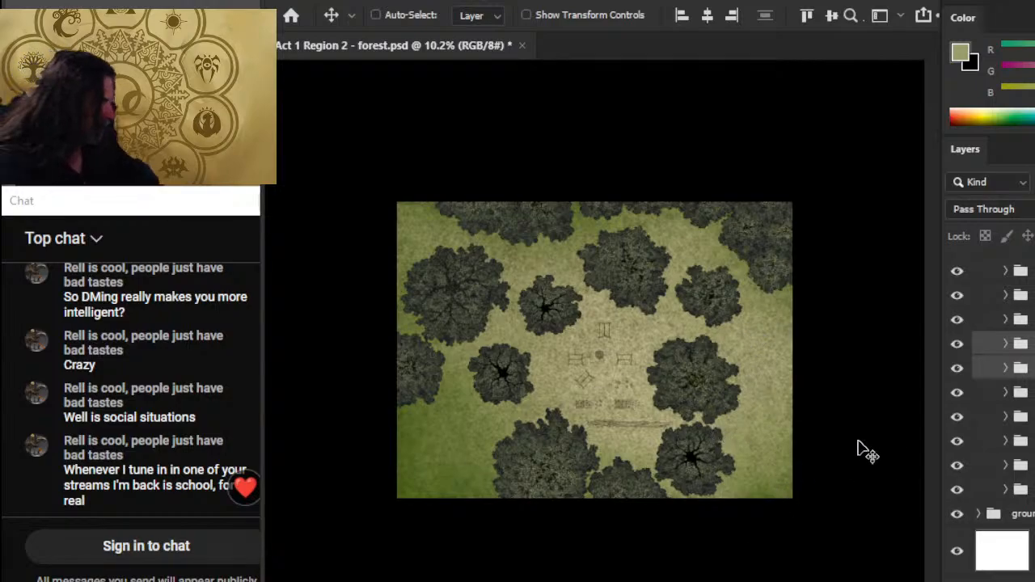
Step: Hide and reshow individual tree groups to identify which ones hold the trees with dark branches showing over the leaves
click(957, 420)
click(958, 420)
click(958, 396)
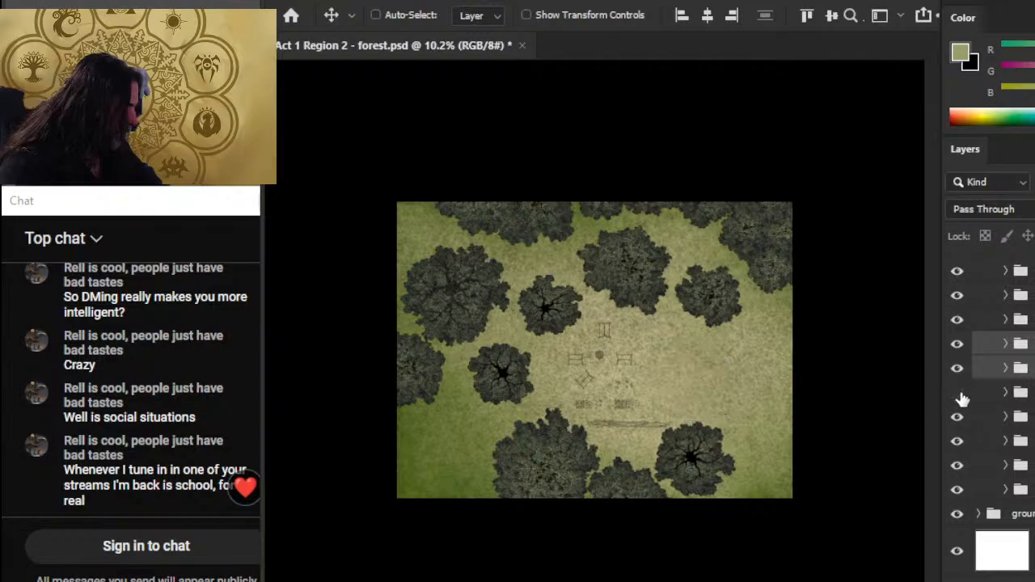
click(958, 395)
click(958, 443)
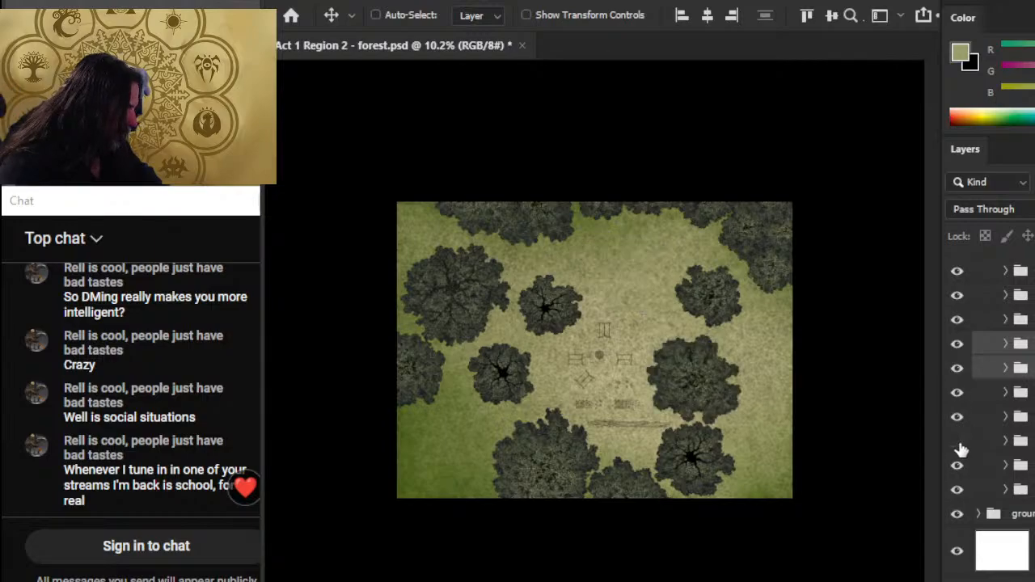
click(957, 443)
click(957, 320)
click(957, 319)
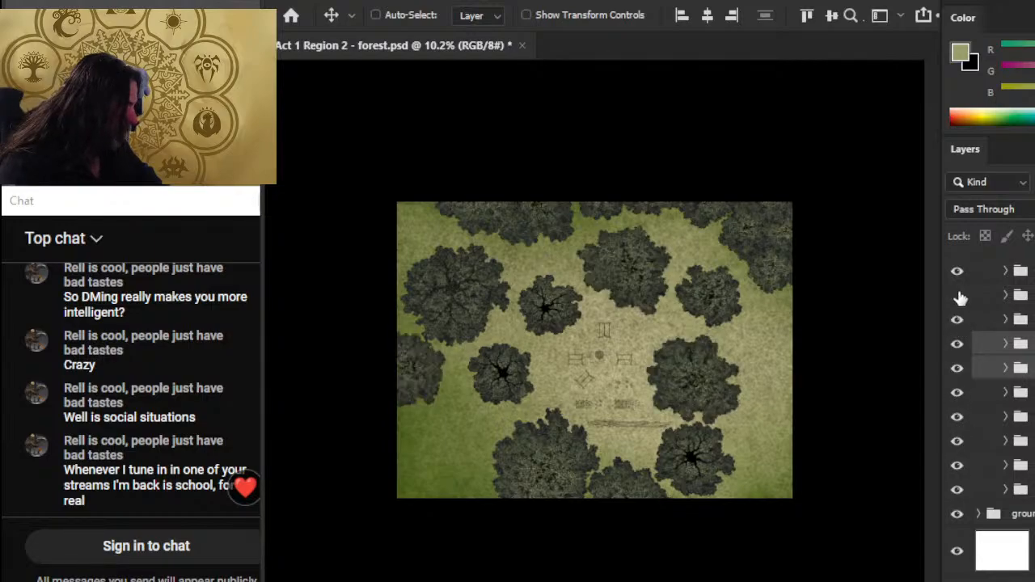
click(957, 296)
click(958, 295)
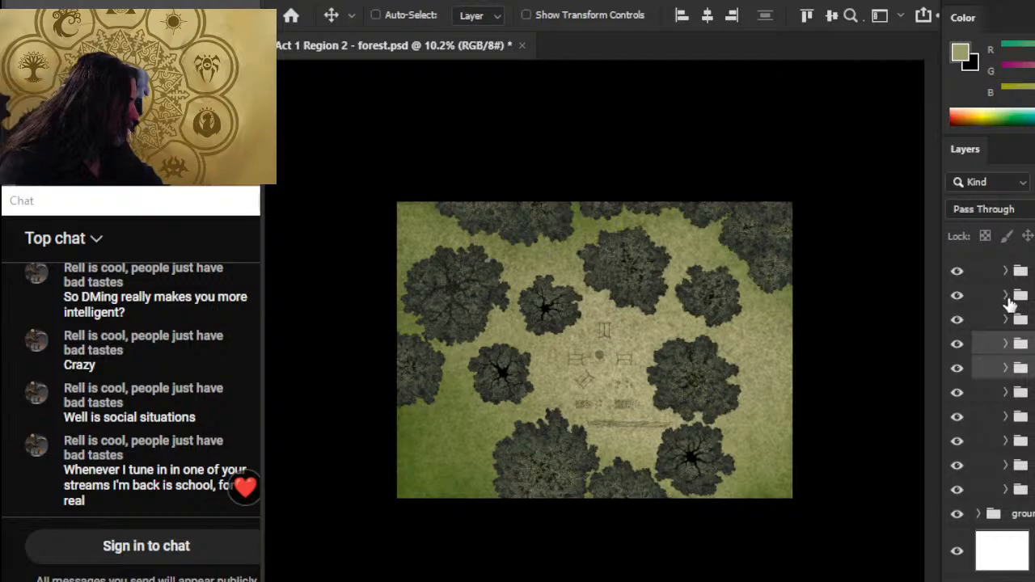
Step: Move the bw subgroup below the two leaf-highlight layers in the small western tree's group and in TREE 2, and collapse both groups
click(1005, 295)
drag(1002, 319, 1003, 421)
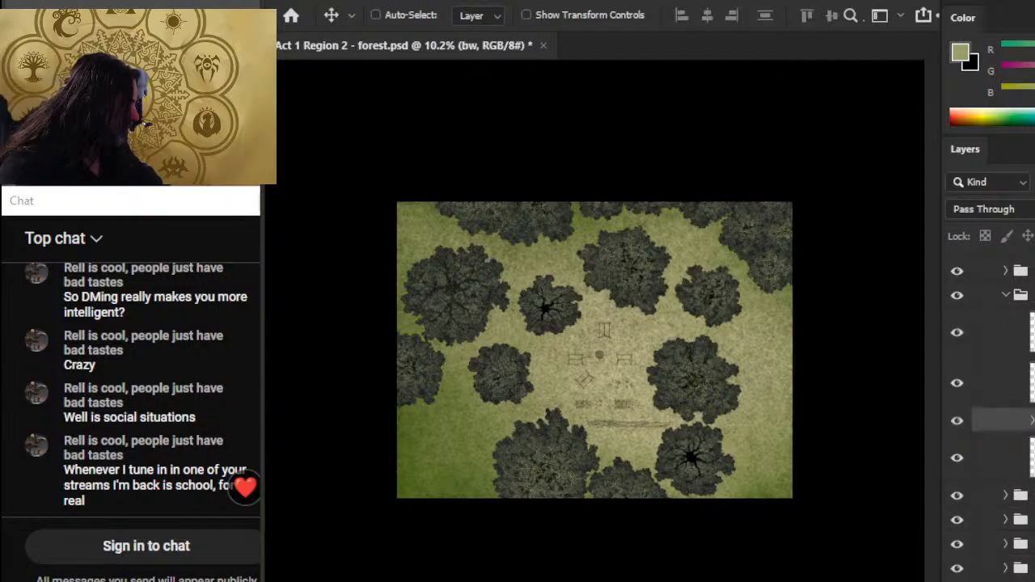
click(1005, 296)
click(1011, 275)
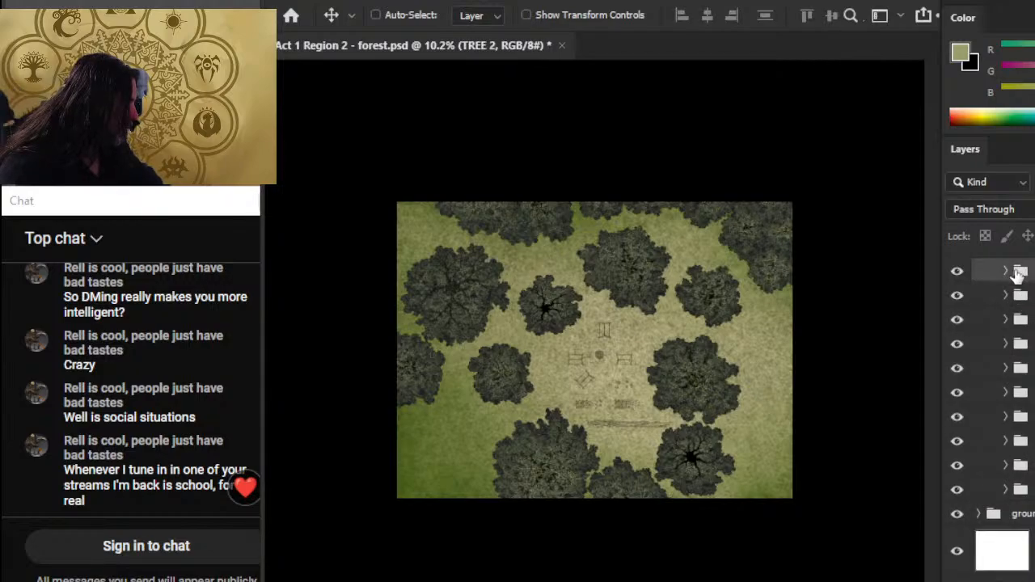
click(1006, 271)
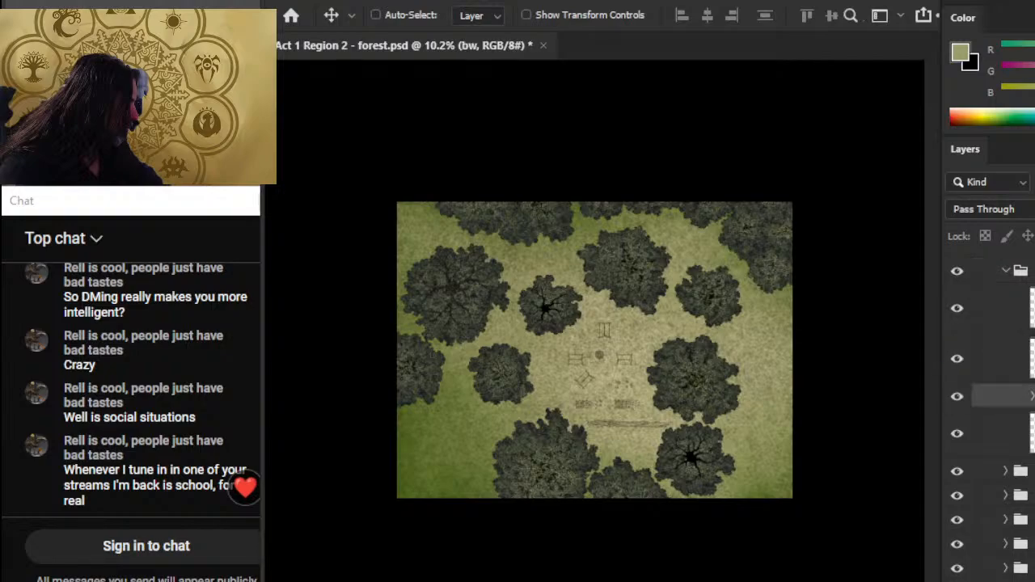
click(1006, 272)
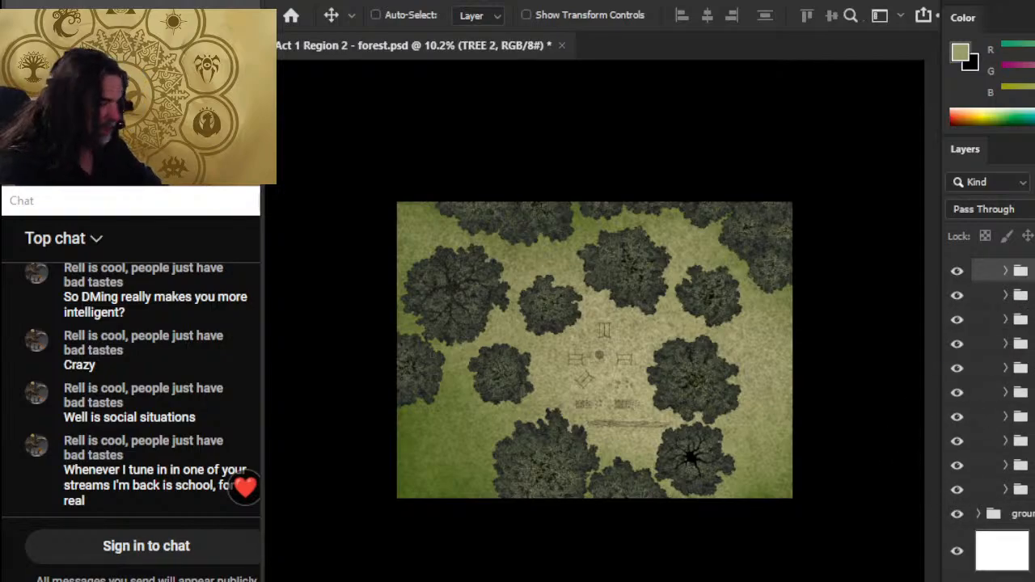
Step: Place the bw subgroup beneath the two leaf-highlight layers in the tre 4 reverse group and collapse the group
click(956, 465)
click(956, 465)
click(1005, 466)
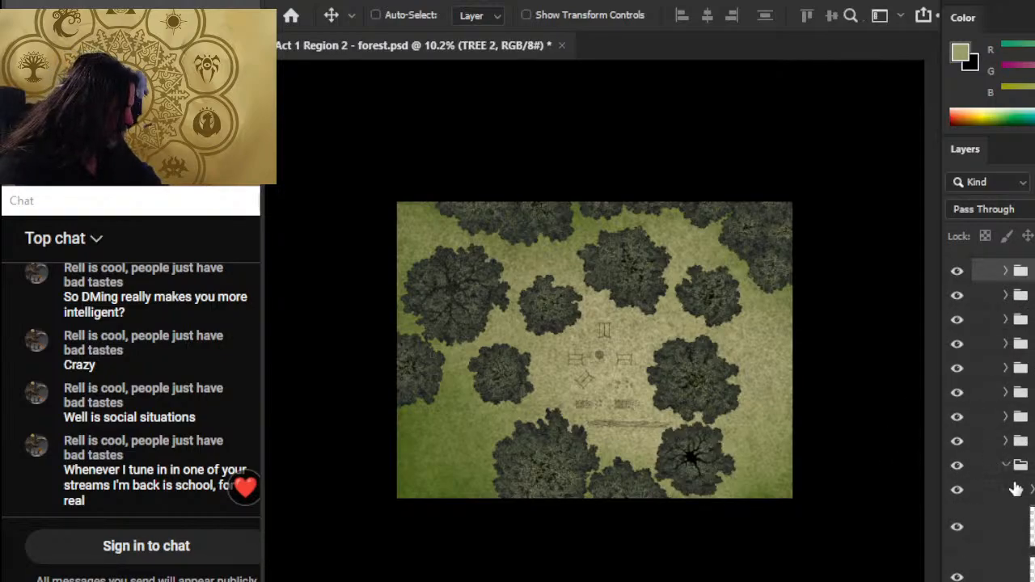
scroll(990, 416, down, 2)
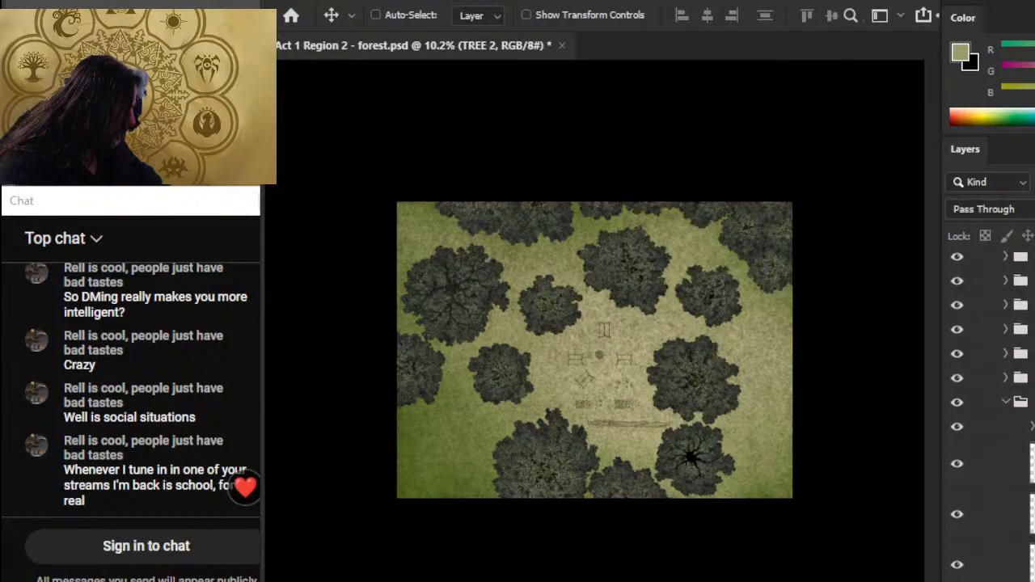
click(1003, 518)
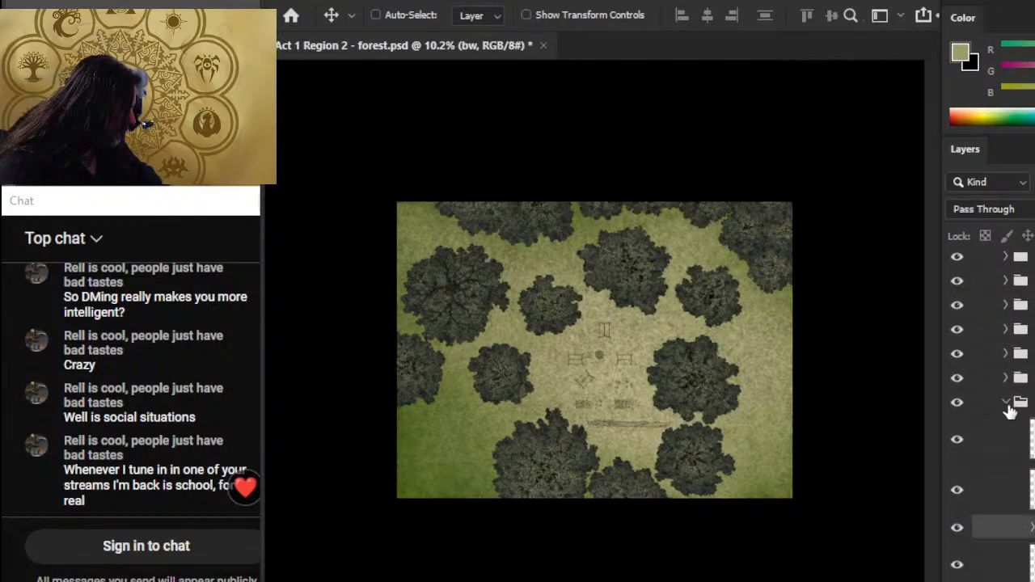
click(1005, 402)
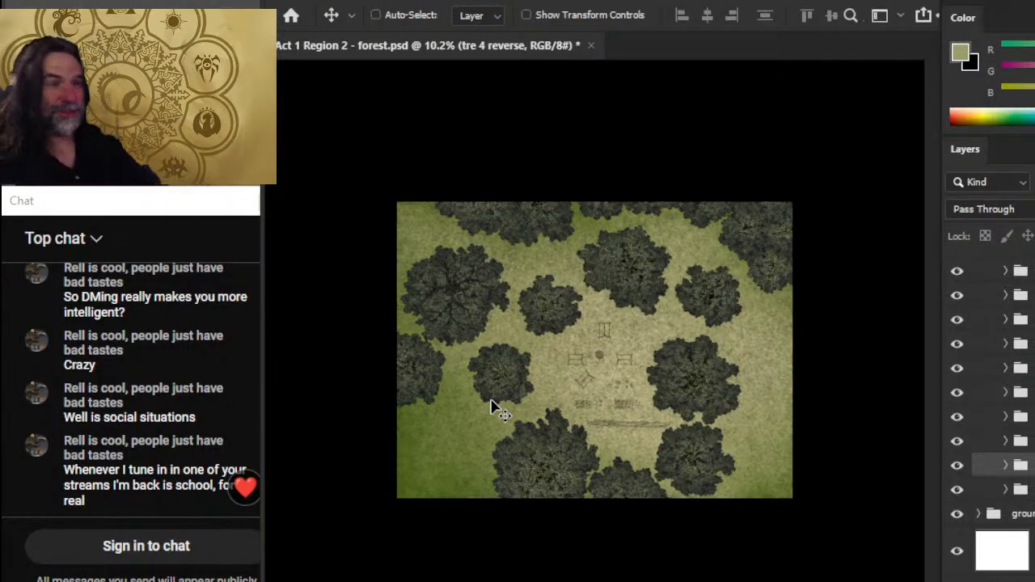
Step: Duplicate the tree 7 group, move the copy lower in the stack above the last tree group, and rename it tree 7 reverse
click(958, 393)
click(958, 393)
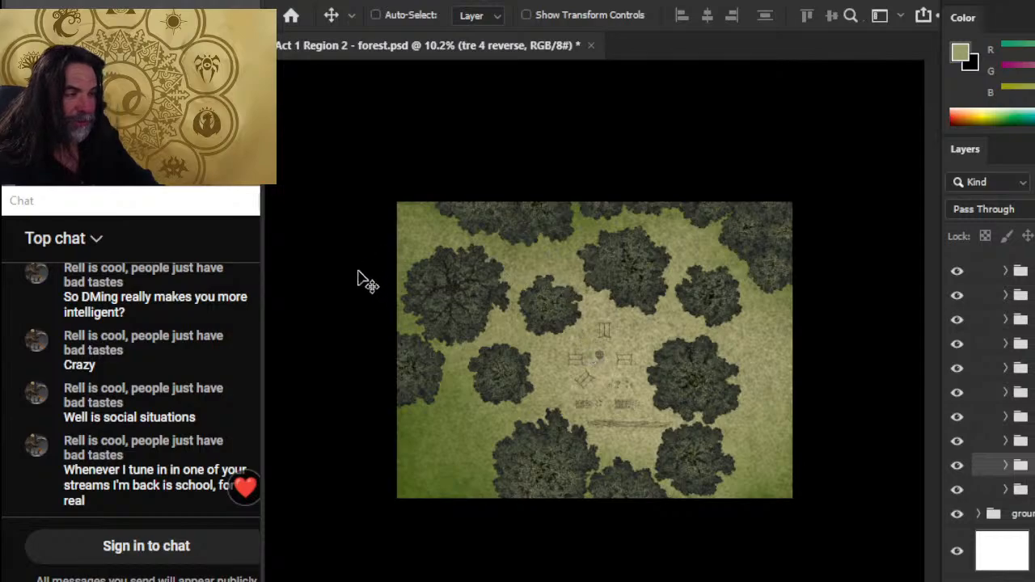
click(957, 394)
click(958, 394)
click(990, 392)
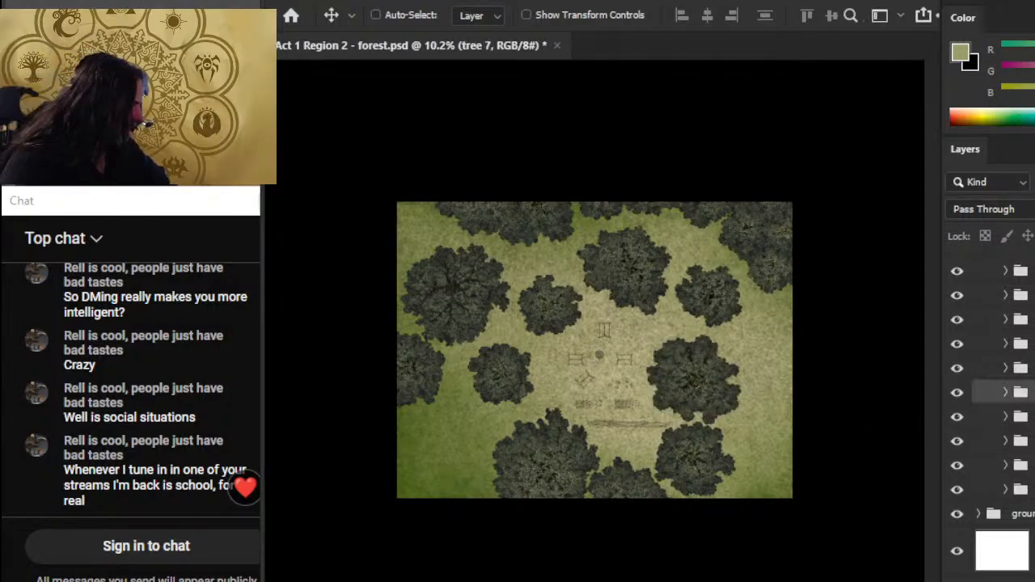
key(ctrl+alt+j)
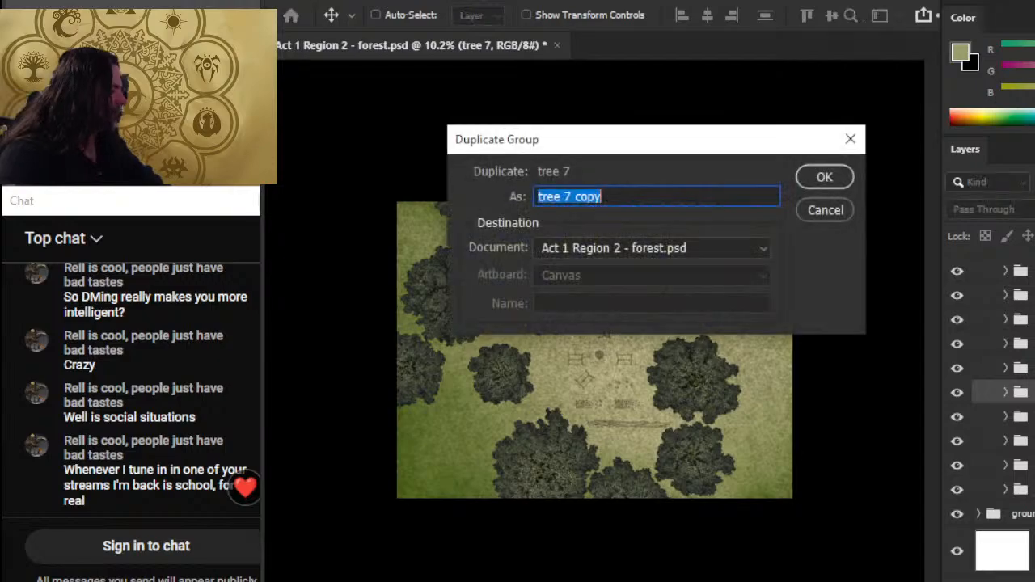
key(Return)
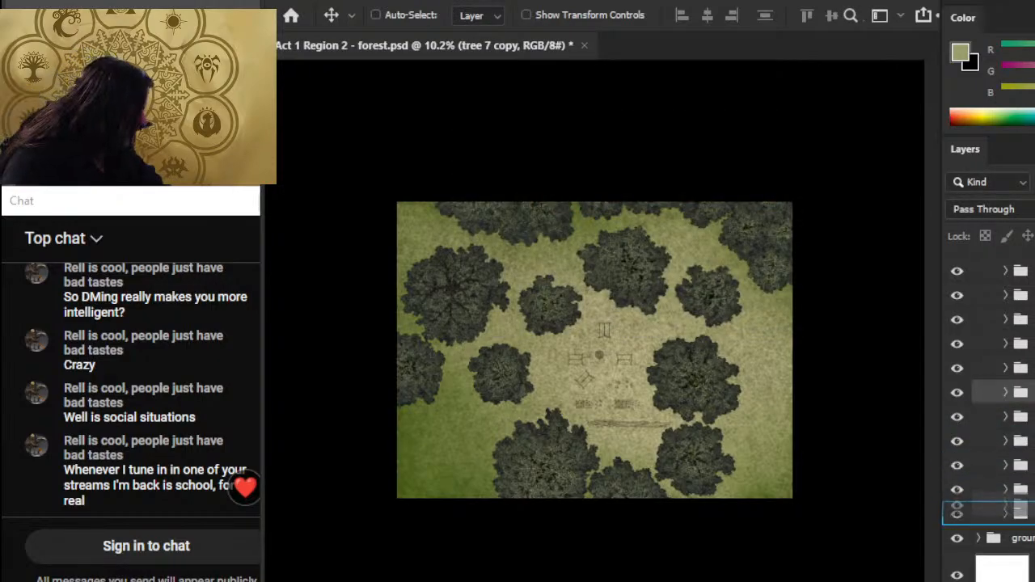
drag(1020, 392, 1021, 492)
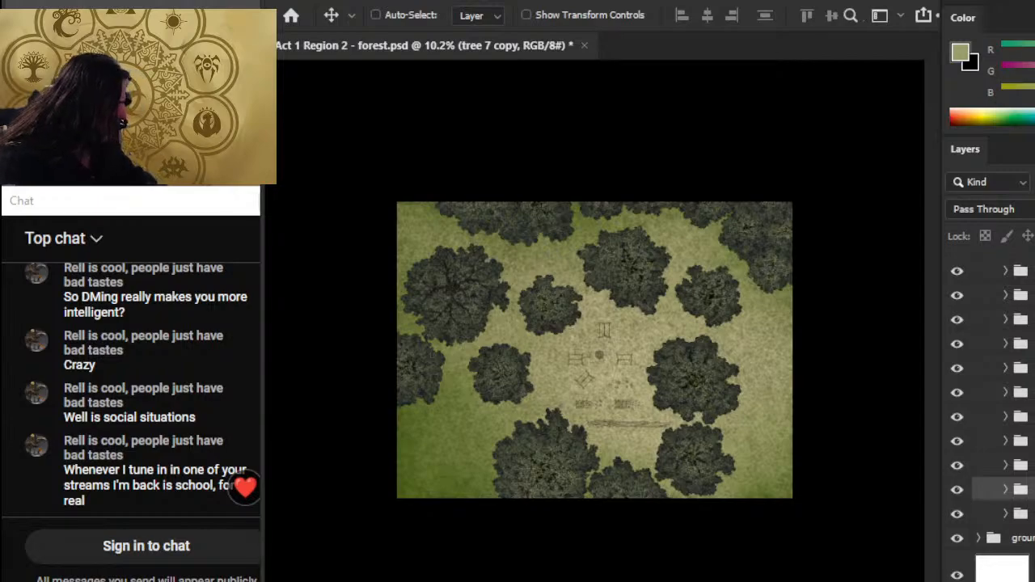
key(Return)
Step: Flip the tree 7 reverse group horizontally with Free Transform
key(m)
right_click(704, 335)
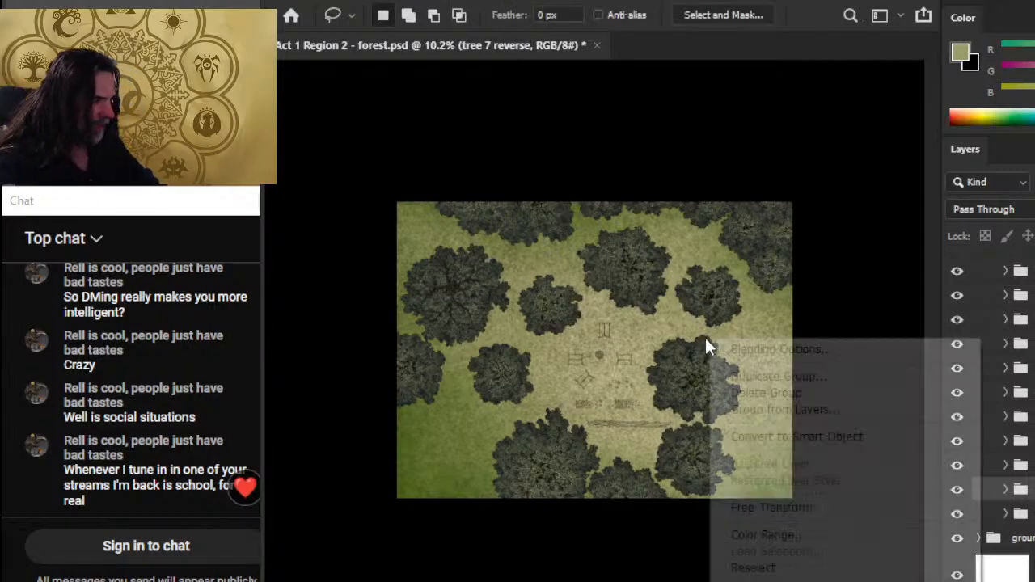
click(801, 507)
right_click(708, 404)
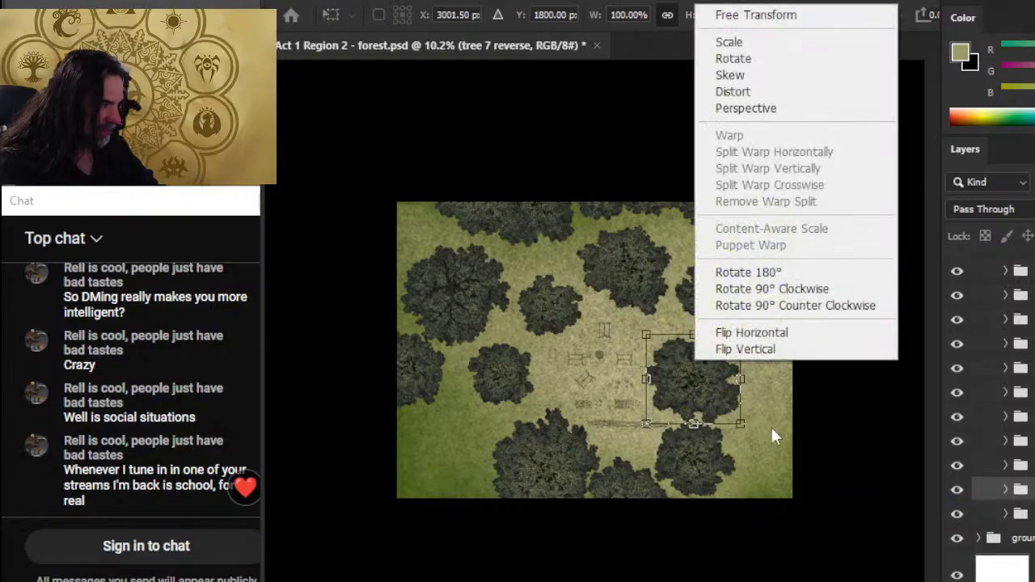
click(792, 333)
key(Return)
key(l)
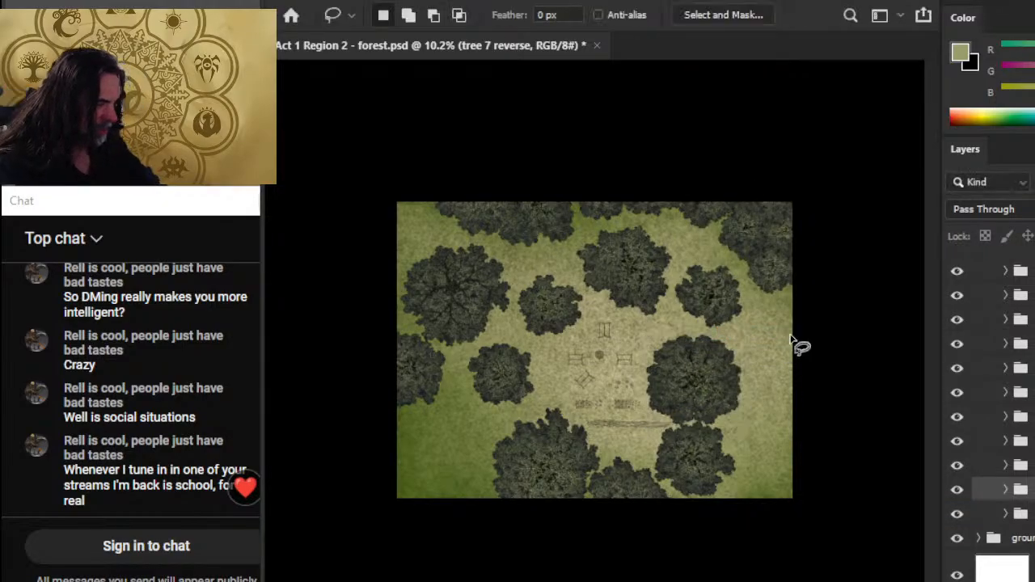
Step: Move the tree 7 reverse group from the eastern side to the map's southwest corner
key(z)
drag(796, 433, 756, 546)
key(v)
mouse_move(797, 420)
mouse_down()
mouse_move(559, 452)
mouse_move(511, 493)
mouse_up()
Step: Rotate the tree 7 reverse group to -76 degrees with Free Transform
key(l)
right_click(557, 435)
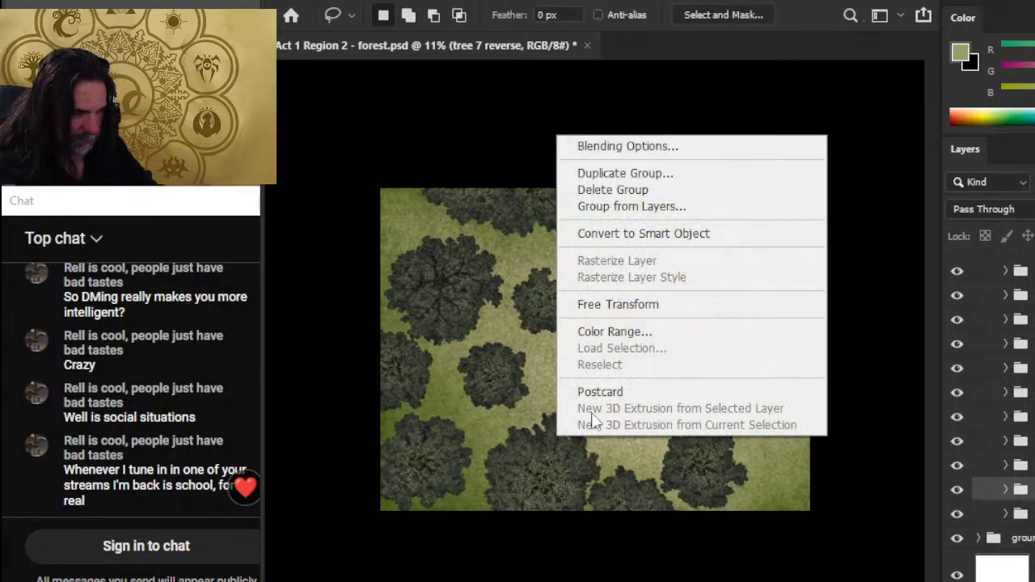
click(677, 304)
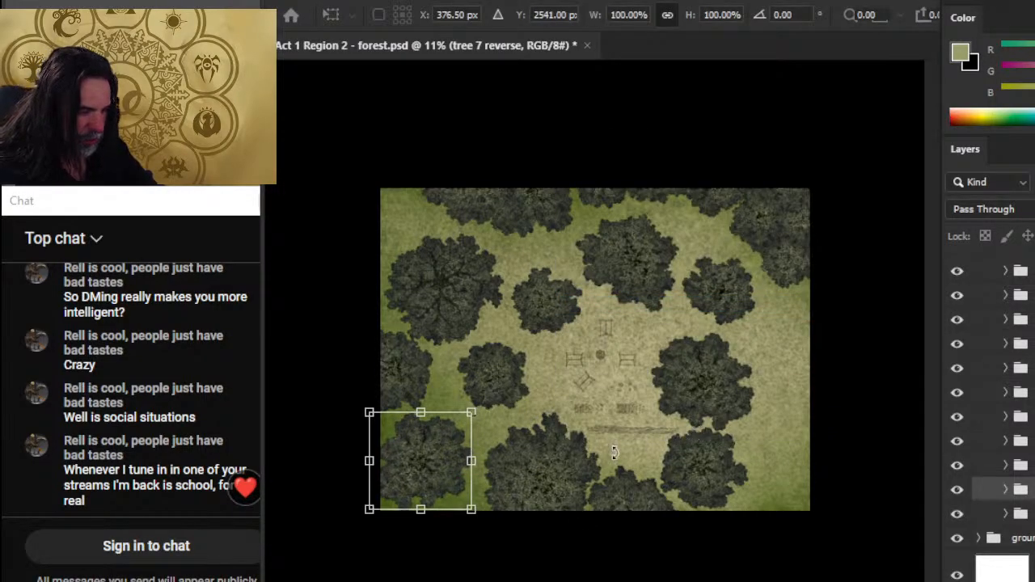
drag(613, 453, 620, 365)
drag(664, 461, 510, 330)
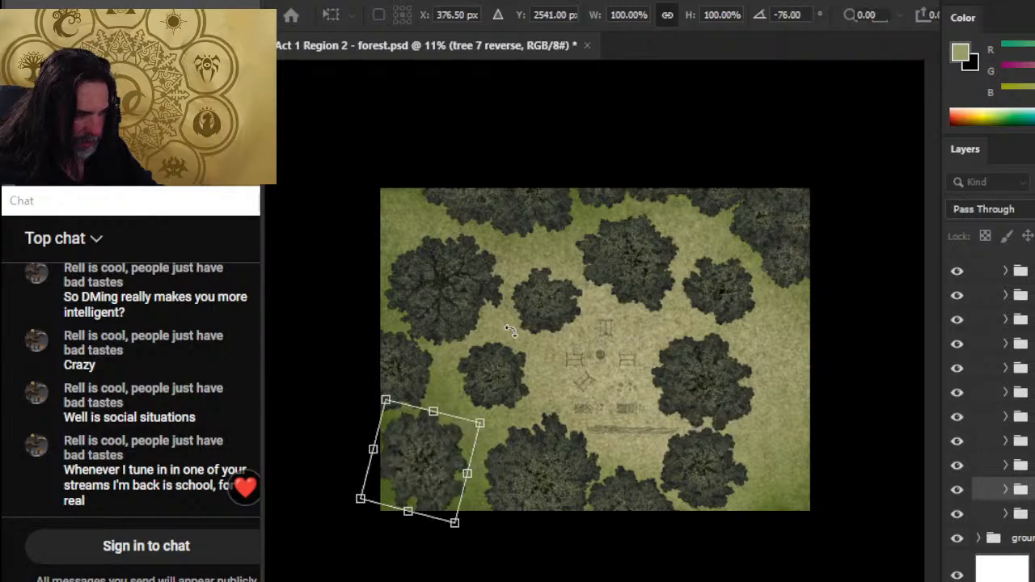
key(Return)
Step: Fine-tune the position of the rotated tree 7 reverse group in the map's southwest corner
key(Return)
text(v)
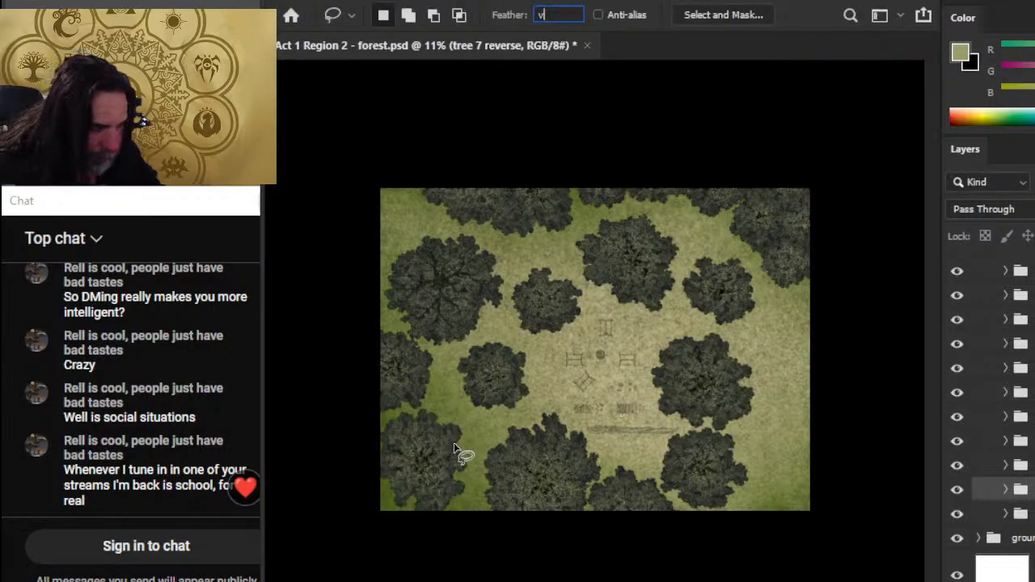
click(499, 479)
key(Return)
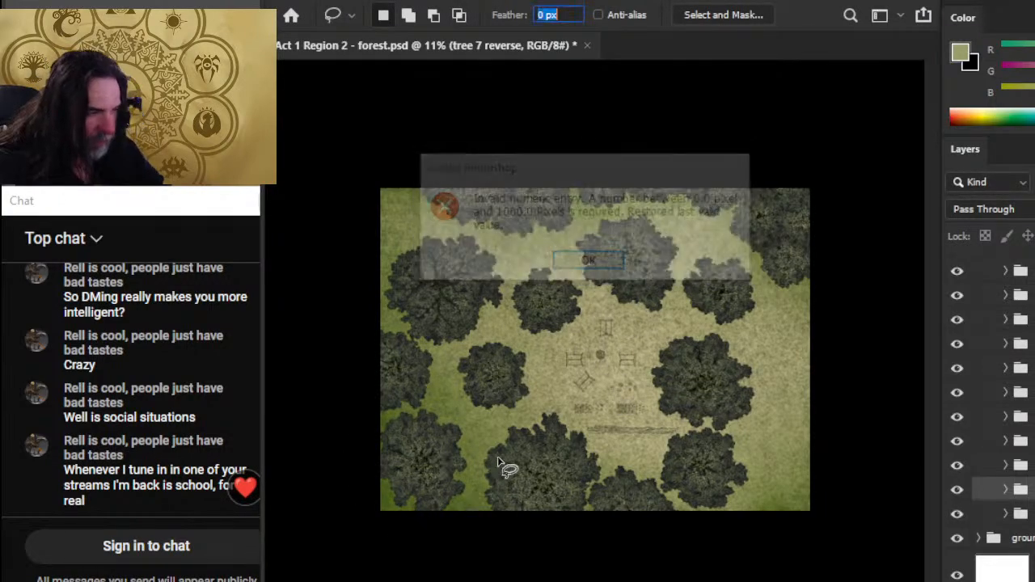
key(v)
drag(466, 454, 472, 455)
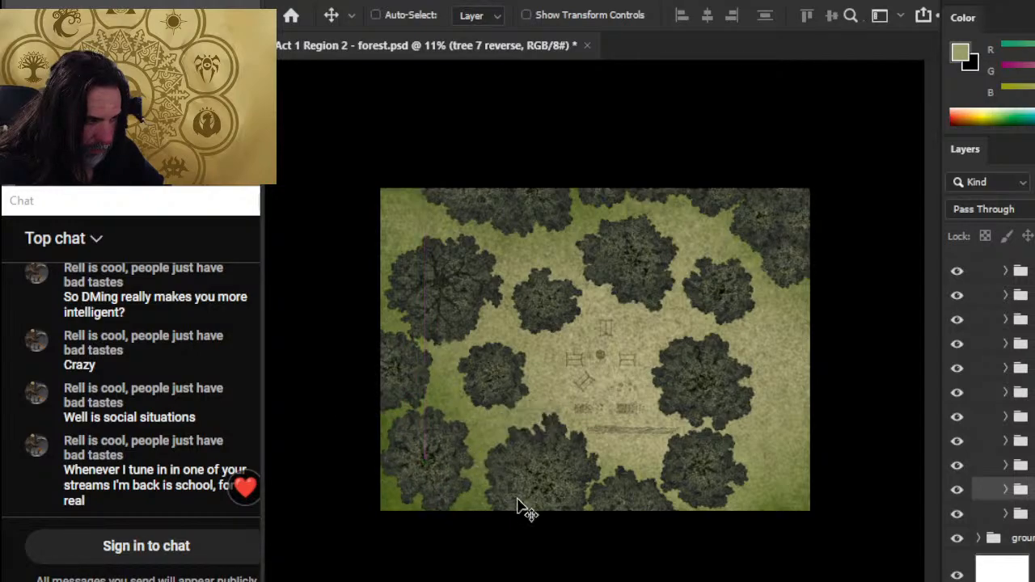
drag(492, 489, 490, 485)
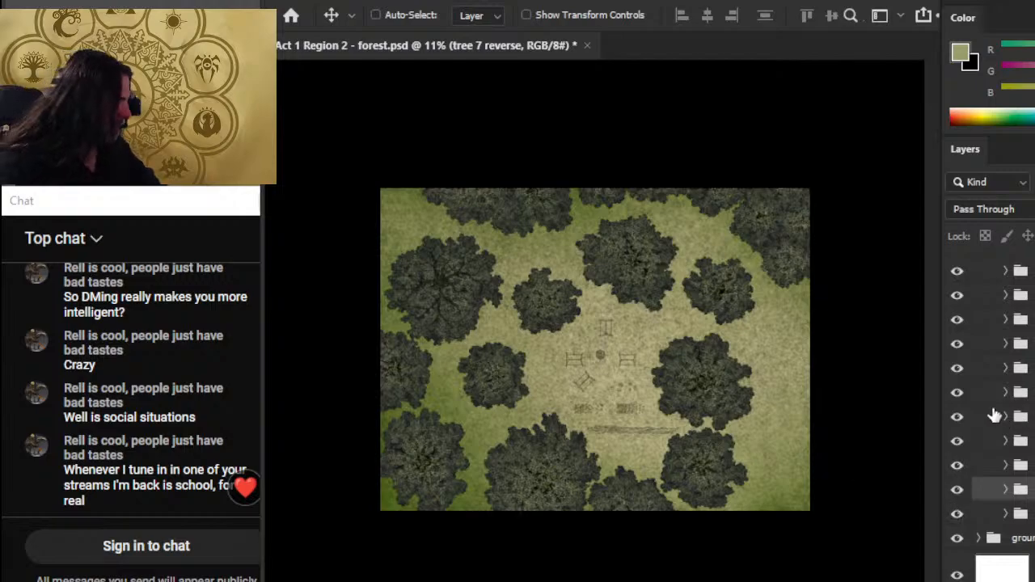
Step: Shift the tree 4 and tree 7 reverse groups together slightly east and south along the map's western side
click(957, 394)
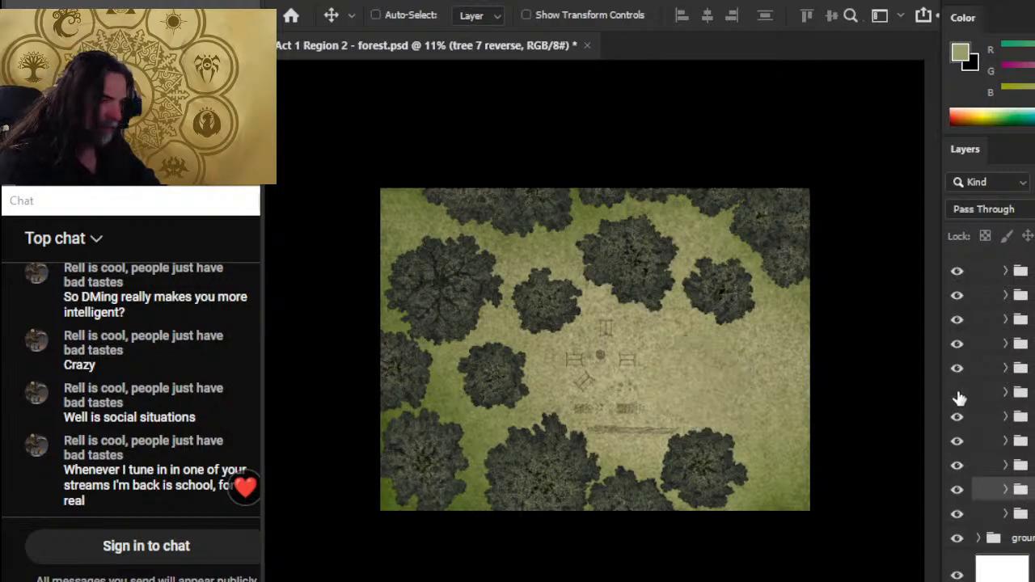
drag(957, 391, 957, 348)
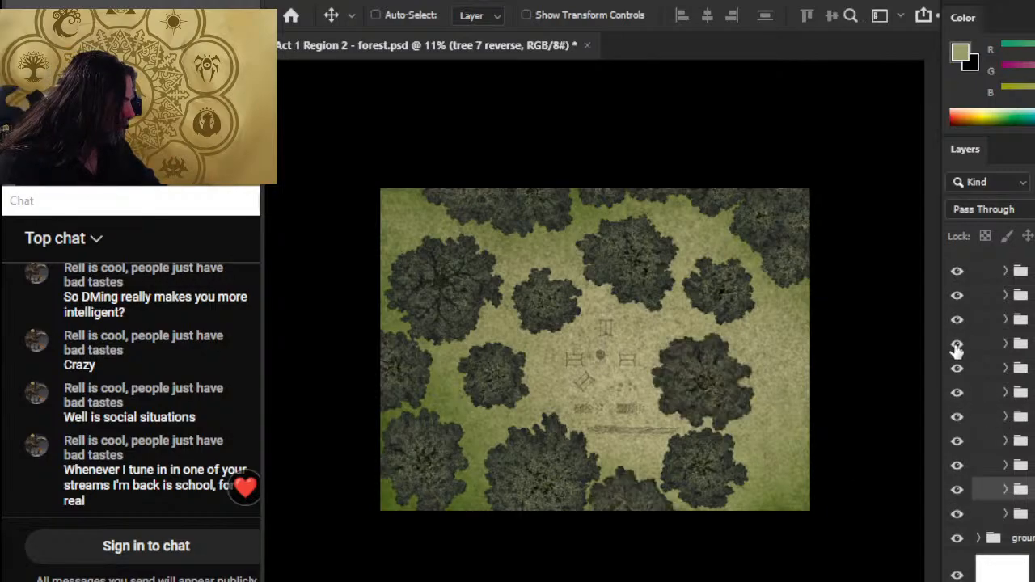
click(956, 321)
click(956, 320)
click(978, 322)
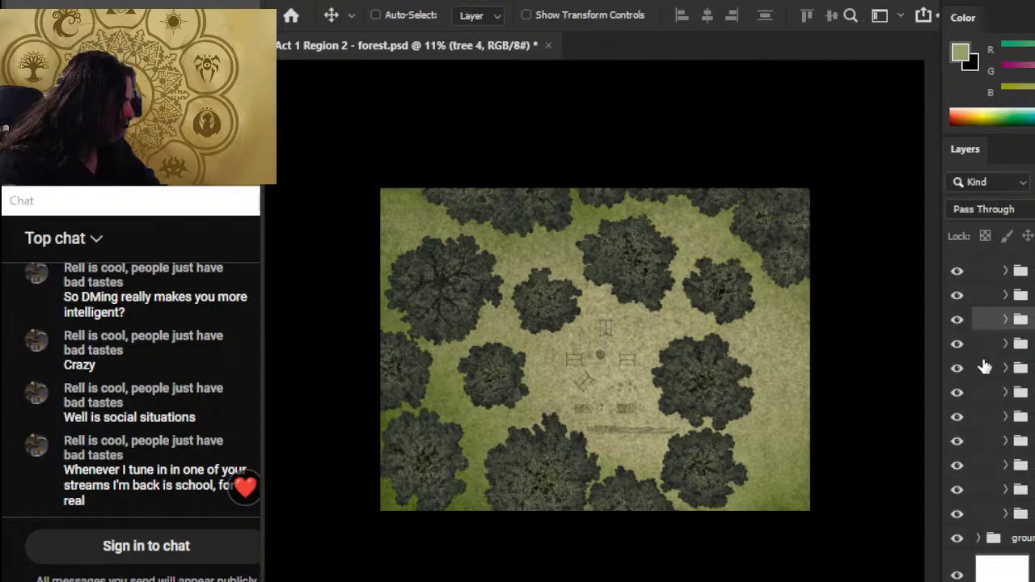
ctrl+click(1002, 490)
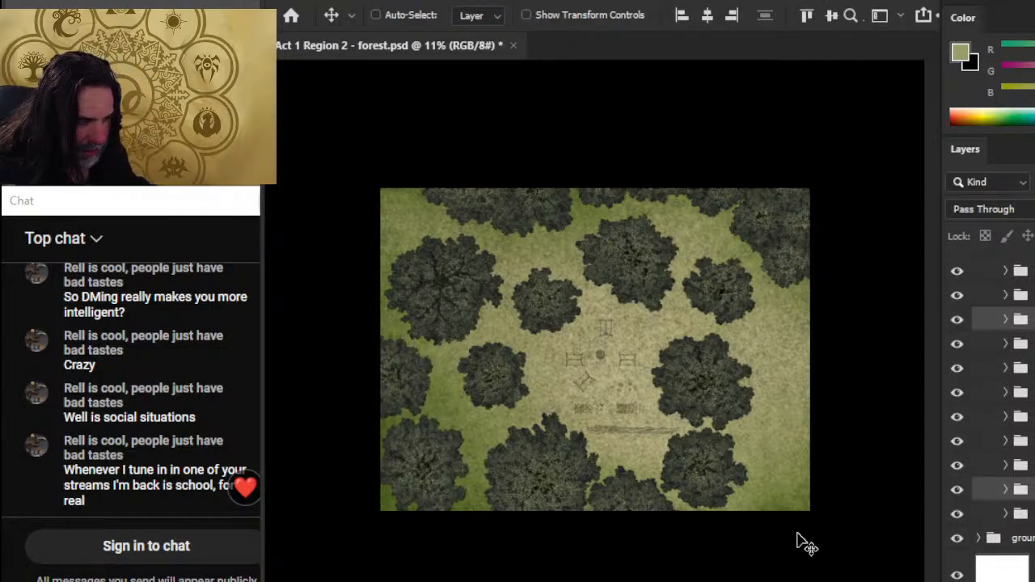
key(shift+Right)
key(shift+Right)
key(shift+Right)
key(shift+Right)
key(shift+Right)
key(shift+Right)
key(shift+Right)
key(shift+Right)
key(shift+Right)
key(shift+Right)
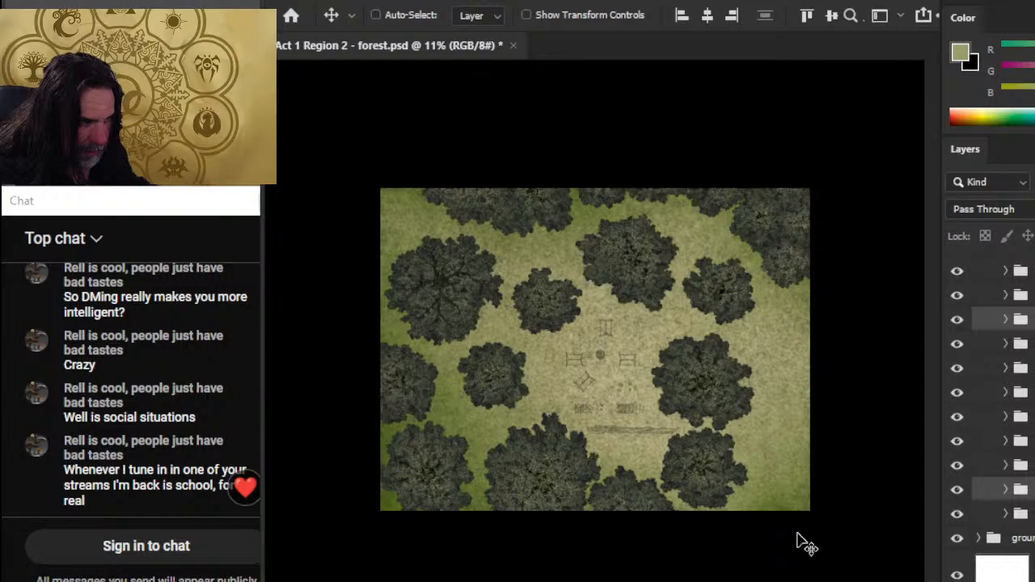
key(shift+Down)
key(shift+Down)
key(shift+Down)
key(shift+Down)
key(shift+Right)
key(shift+Right)
key(shift+Right)
key(shift+Down)
key(shift+Down)
key(shift+Down)
key(shift+Down)
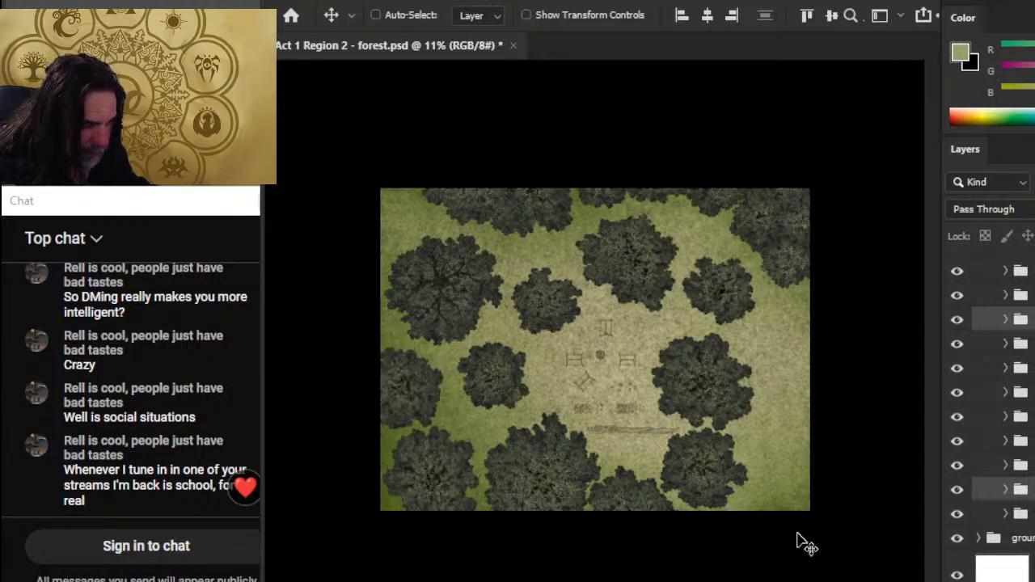
key(shift+Right)
key(shift+Right)
key(shift+Right)
key(shift+Down)
key(shift+Down)
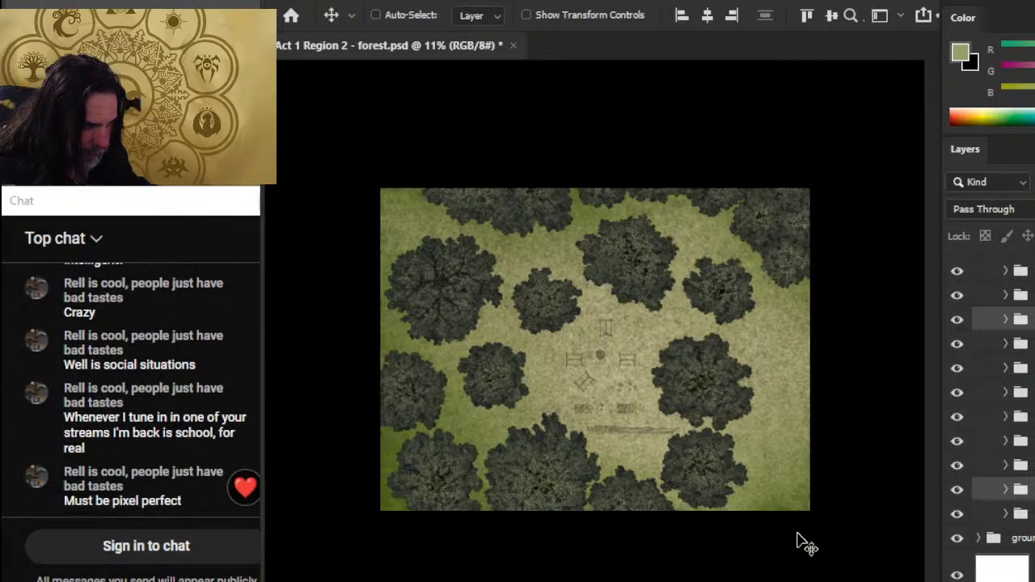
key(shift+Right)
key(shift+Right)
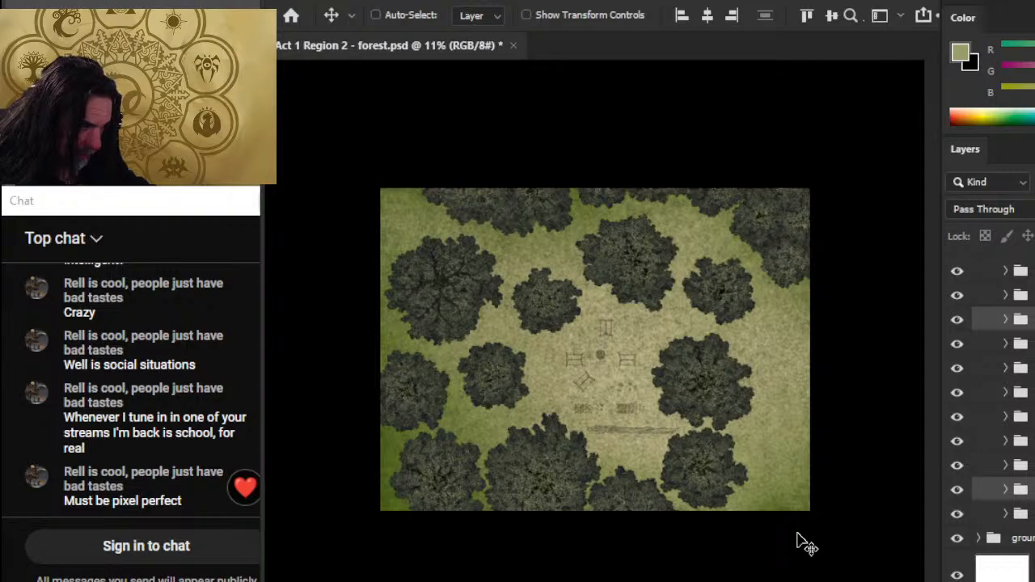
key(shift+Right)
key(shift+Right)
key(shift+Right)
key(shift+Right)
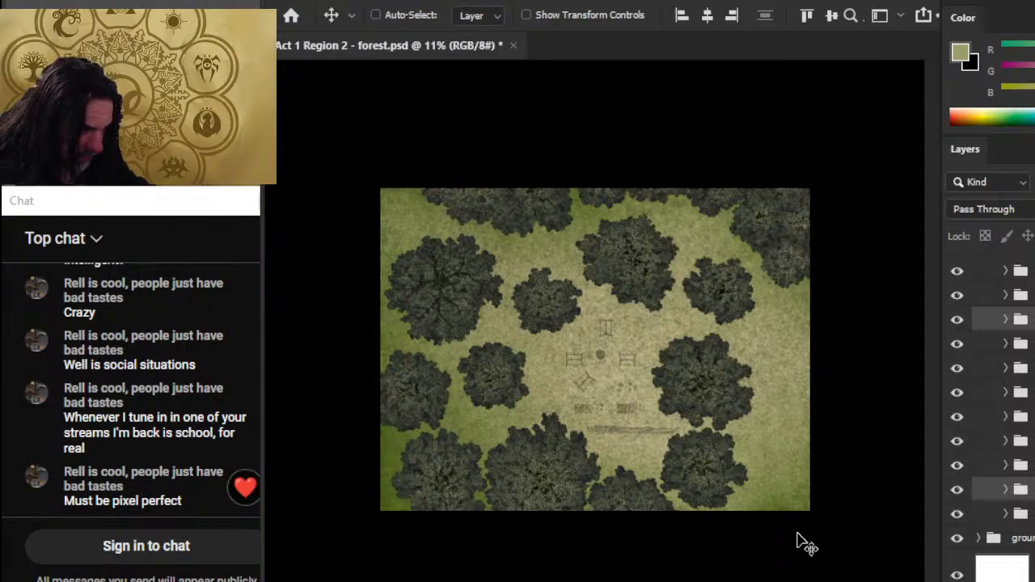
key(shift+Right)
key(shift+Right)
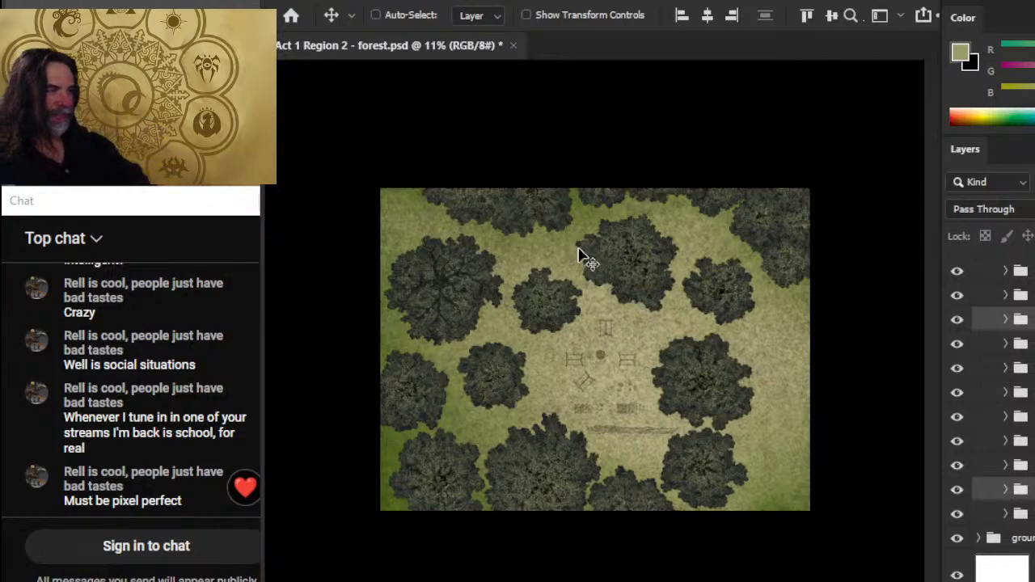
Step: Examine the tree placement along the map's northern edge, northeast corner and southwest corner up close
key(z)
drag(610, 211, 652, 217)
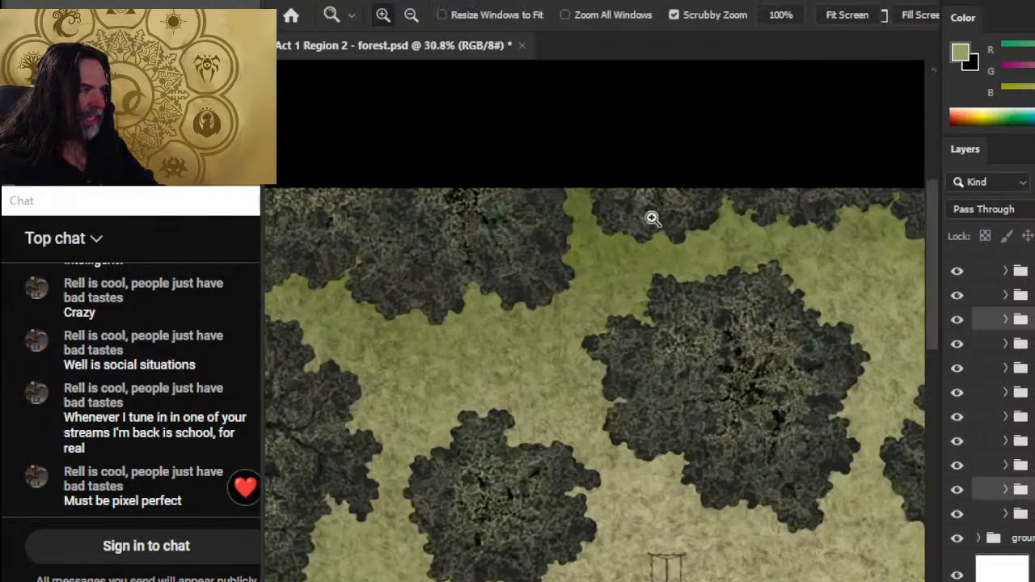
drag(847, 281, 566, 321)
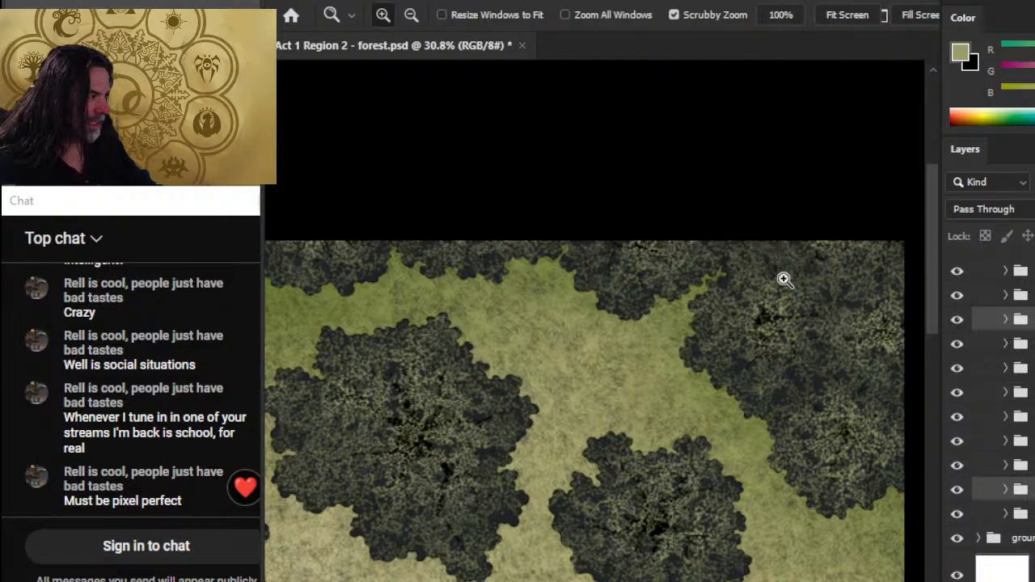
drag(738, 427, 638, 433)
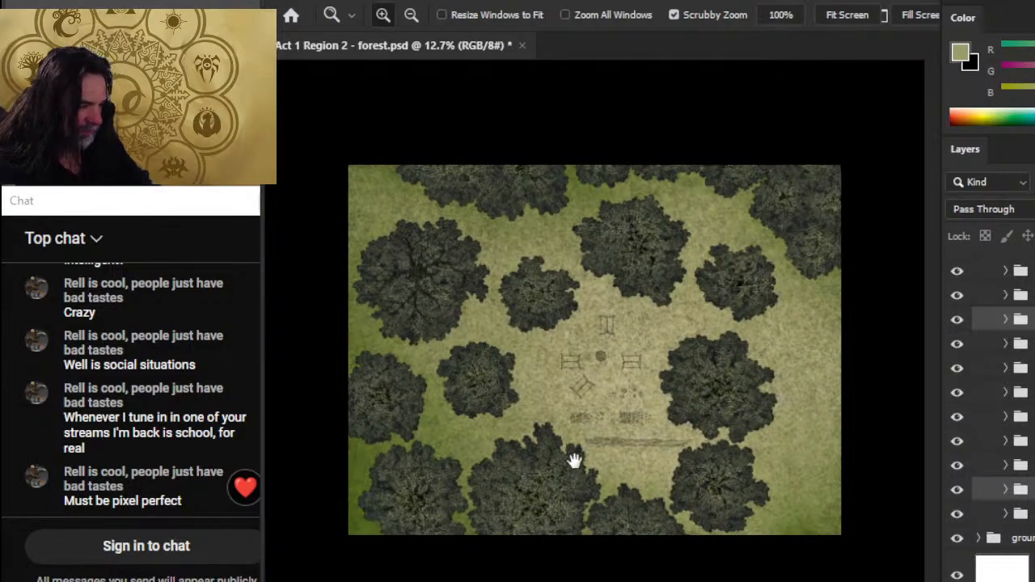
click(441, 491)
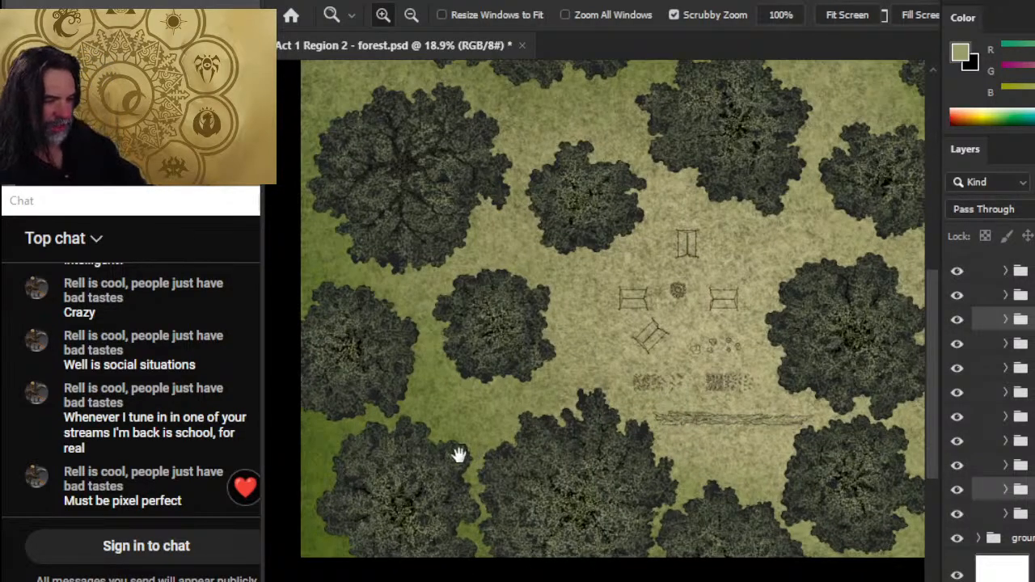
drag(458, 455, 451, 411)
drag(662, 347, 582, 386)
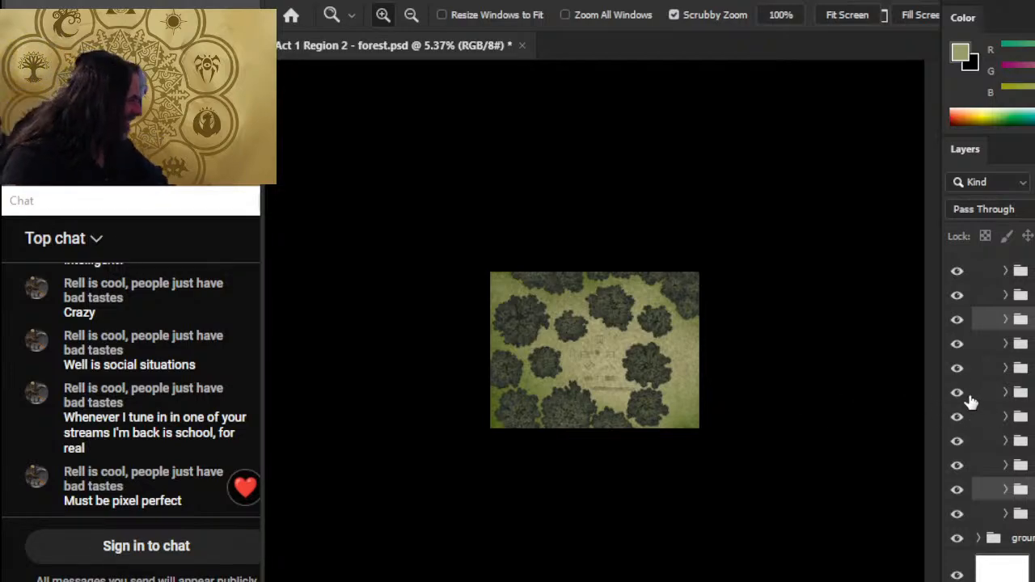
Step: Duplicate the tree 6 group and name the copy "tree 6 reverse"
click(957, 369)
click(957, 369)
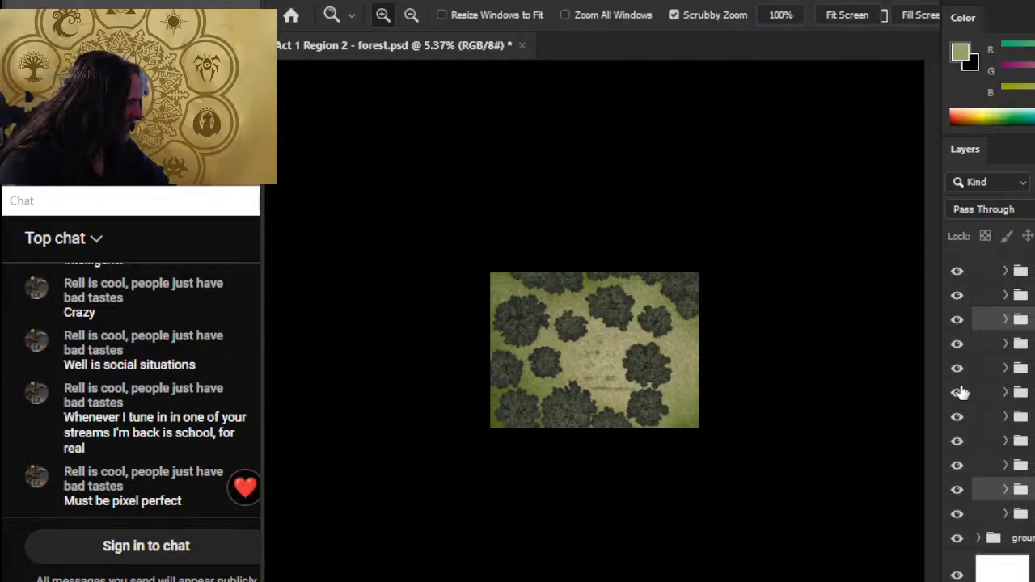
click(990, 372)
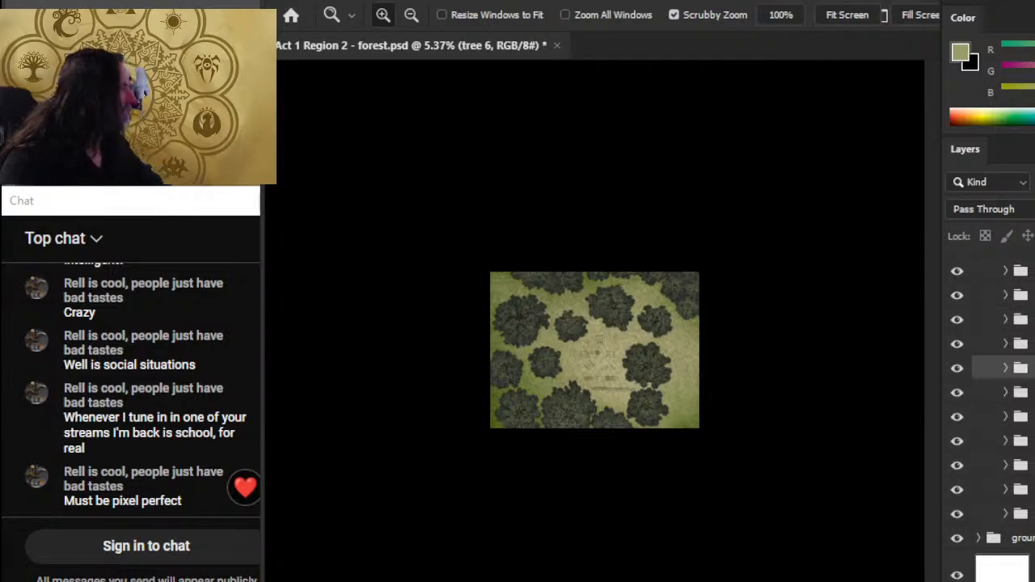
key(ctrl+alt+j)
key(Return)
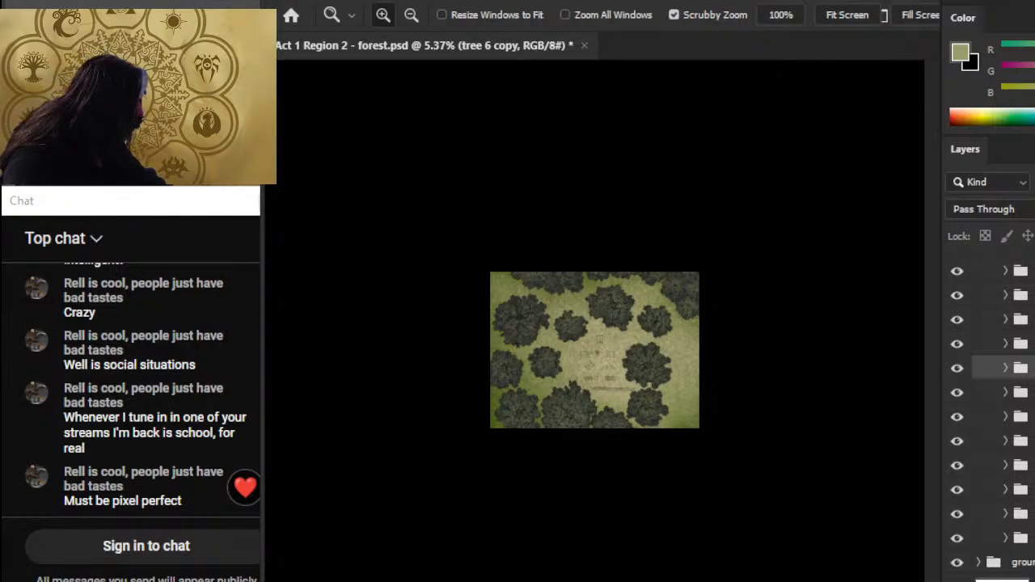
key(Return)
Step: Flip the tree 6 reverse group horizontally with Free Transform and move it from the southern edge to the map's eastern edge
key(m)
right_click(576, 370)
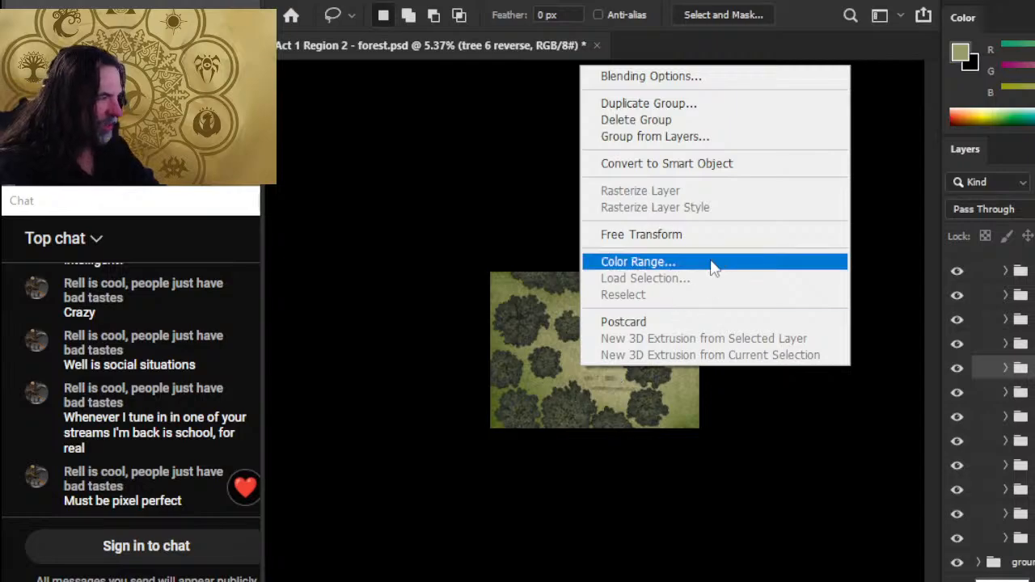
click(695, 235)
right_click(640, 324)
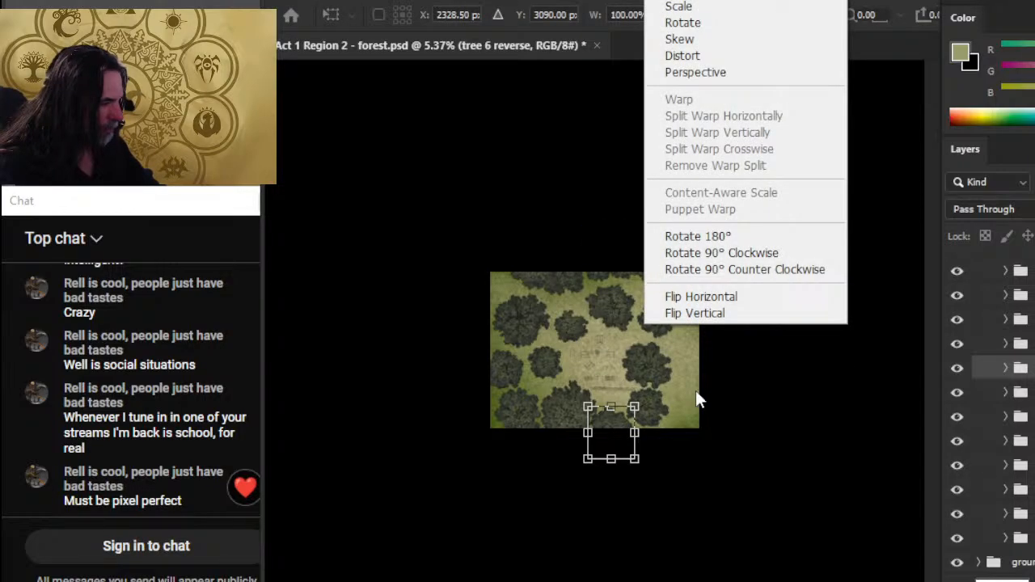
click(725, 295)
key(Return)
key(v)
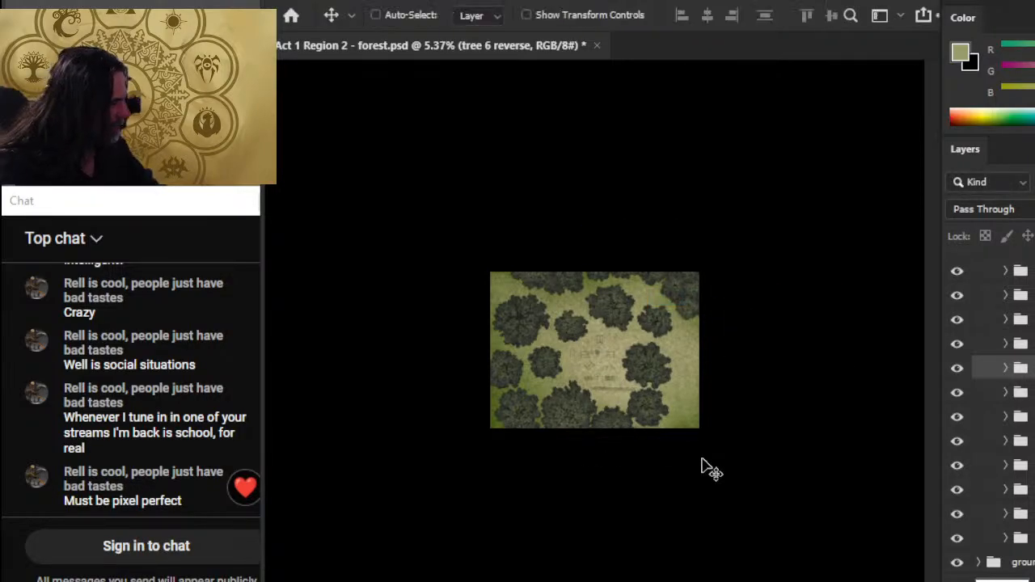
drag(702, 466, 735, 386)
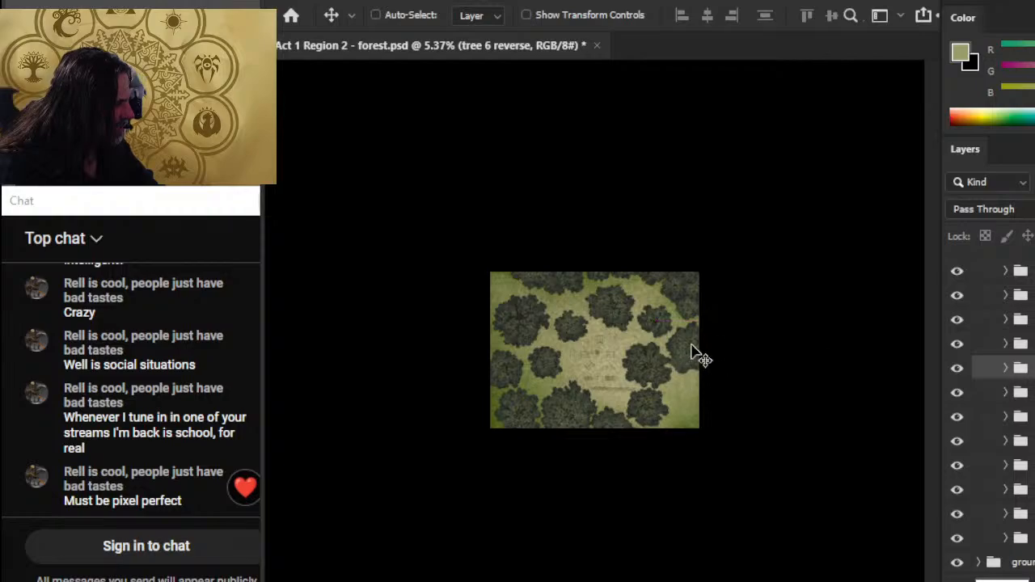
Step: Rotate the tree 6 reverse group to about -109 degrees and place it directly beneath tree 7 reverse in the layer order
key(z)
drag(700, 357, 769, 345)
key(l)
right_click(717, 391)
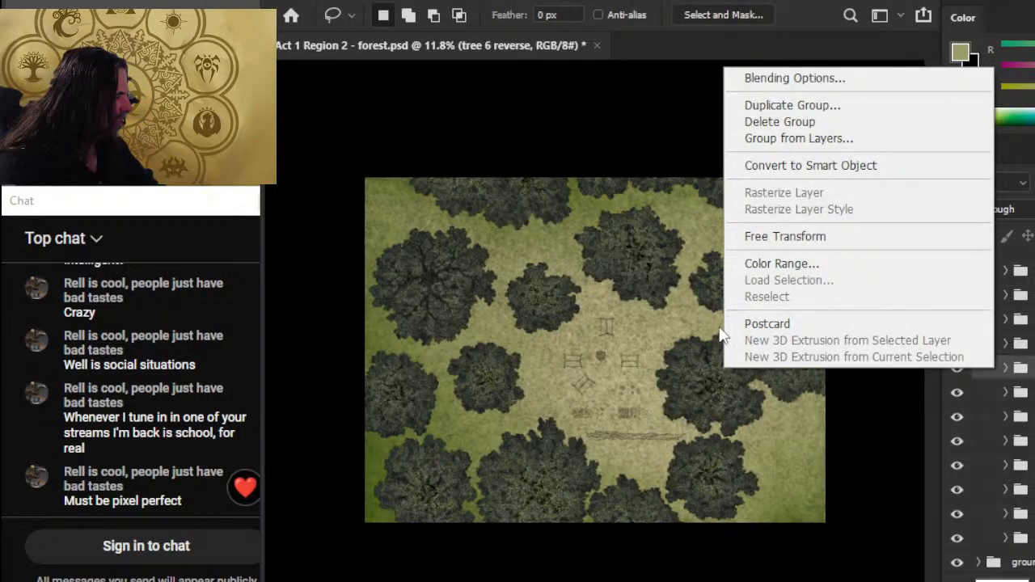
click(850, 247)
drag(758, 217, 671, 445)
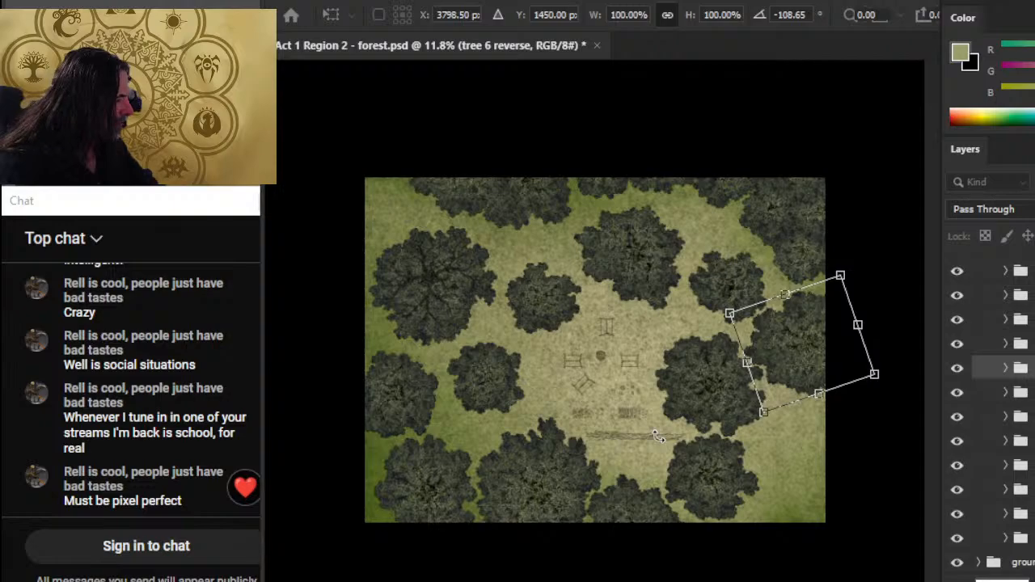
key(Return)
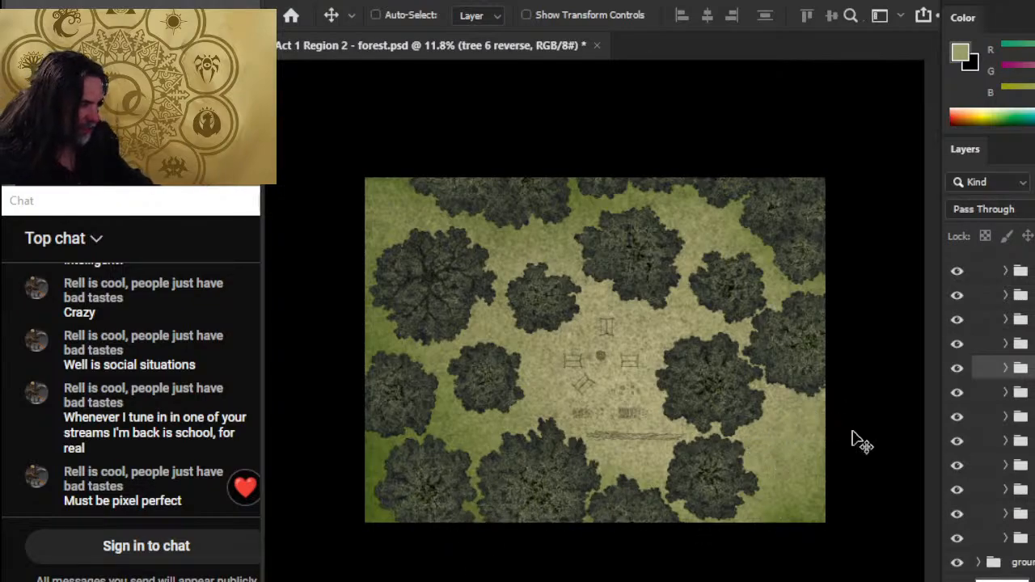
drag(1026, 367, 1026, 512)
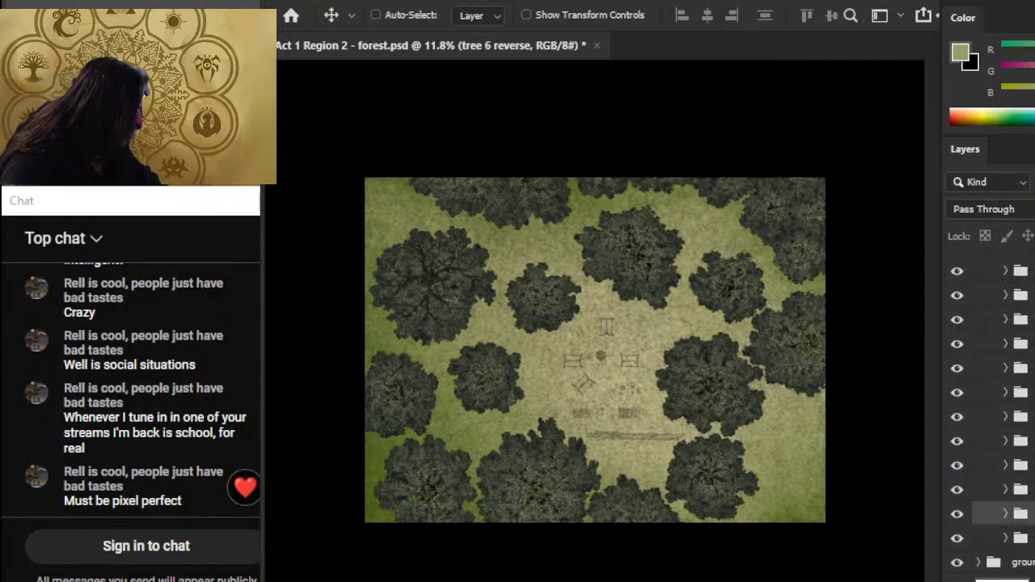
Step: Duplicate the tree 1 group within the forest map document, keeping the default copy name
click(956, 323)
click(957, 338)
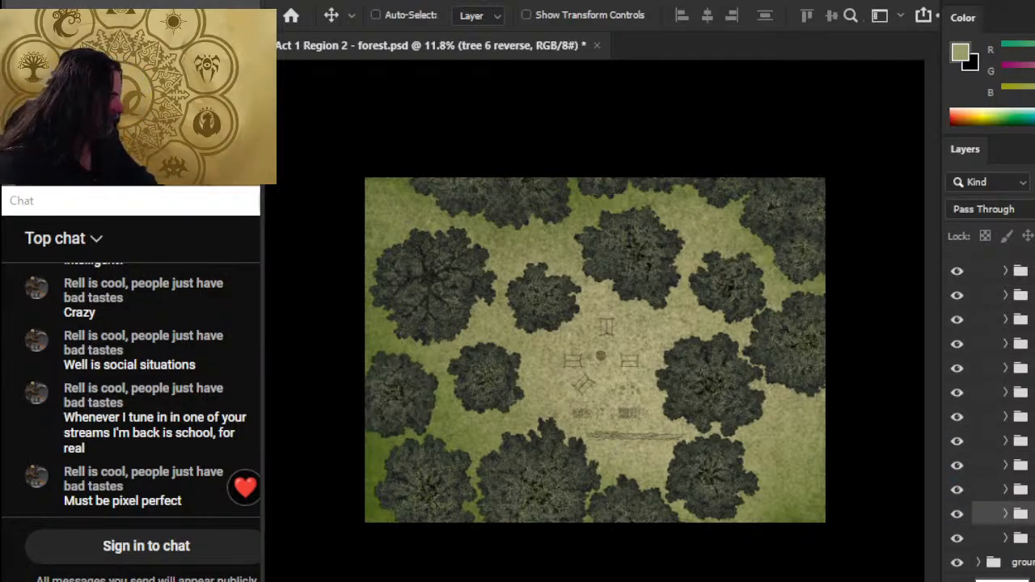
scroll(968, 313, up, 2)
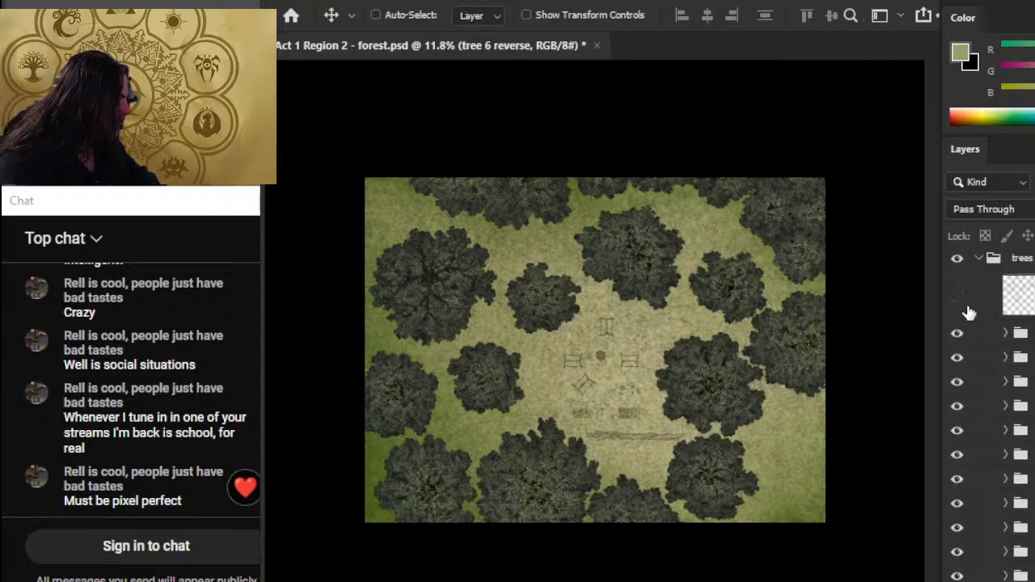
click(954, 337)
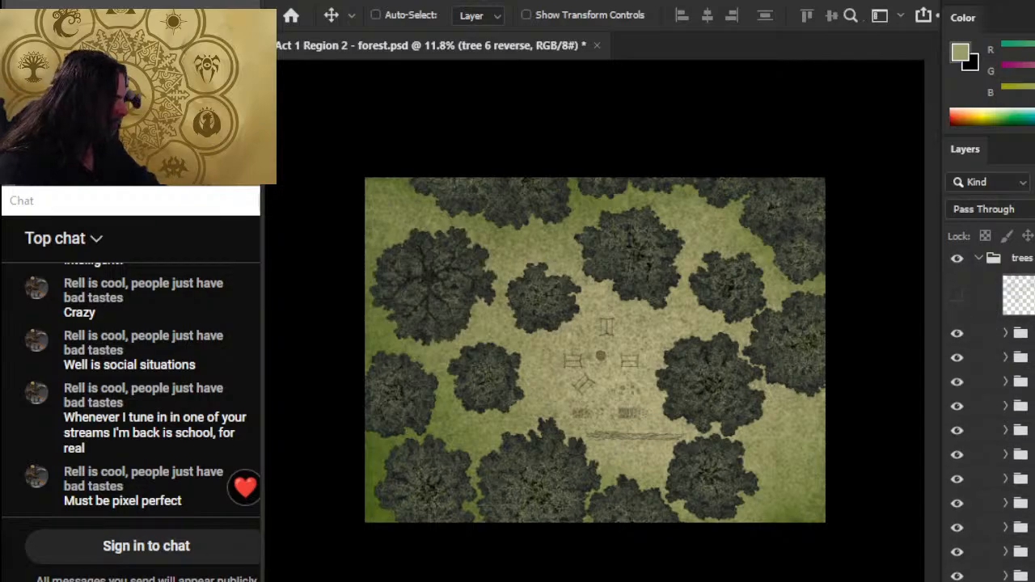
click(983, 333)
key(ctrl+alt+j)
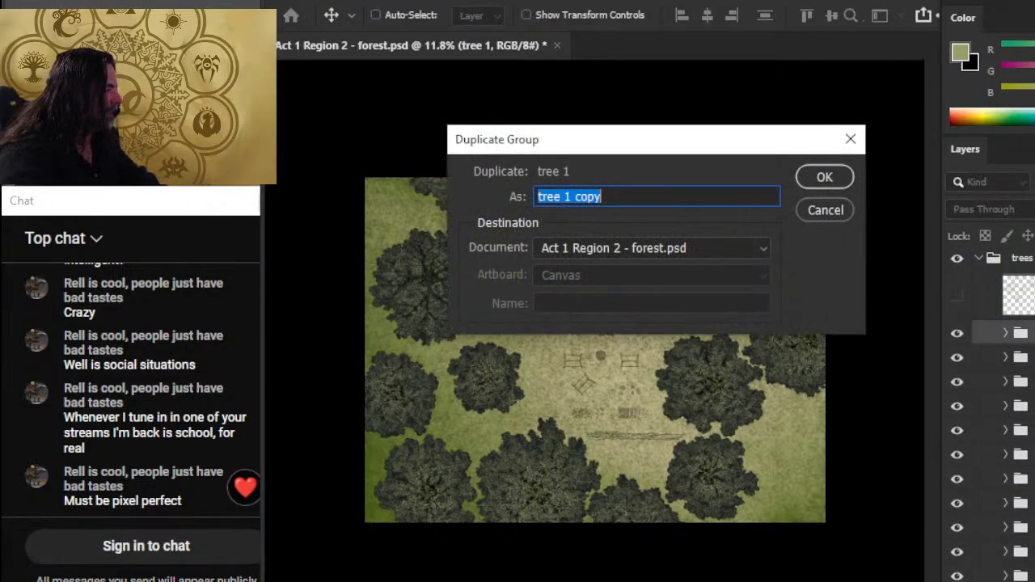
key(Return)
Step: Flip the tree 1 copy group horizontally with Free Transform
key(l)
right_click(713, 322)
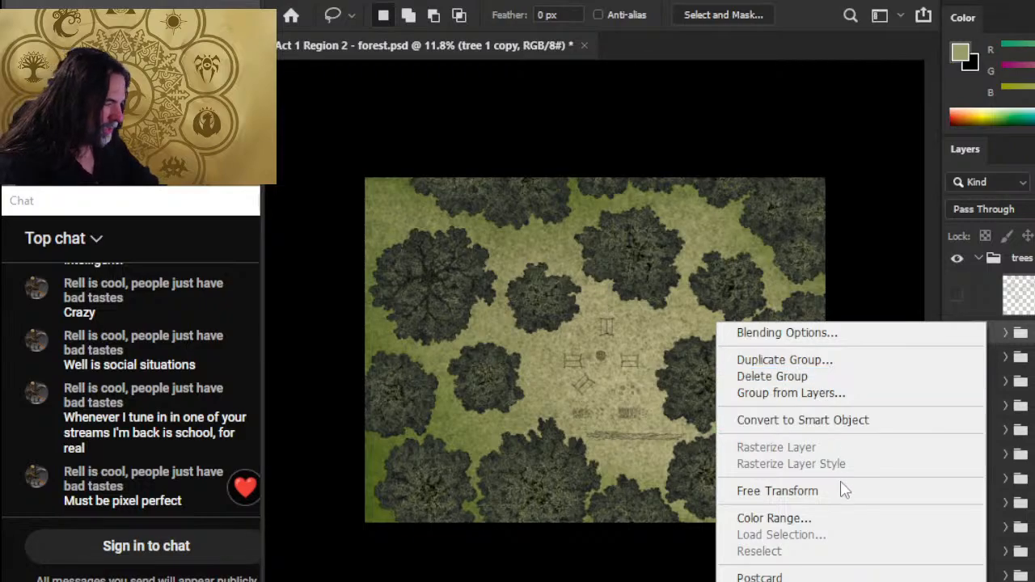
click(804, 501)
right_click(724, 354)
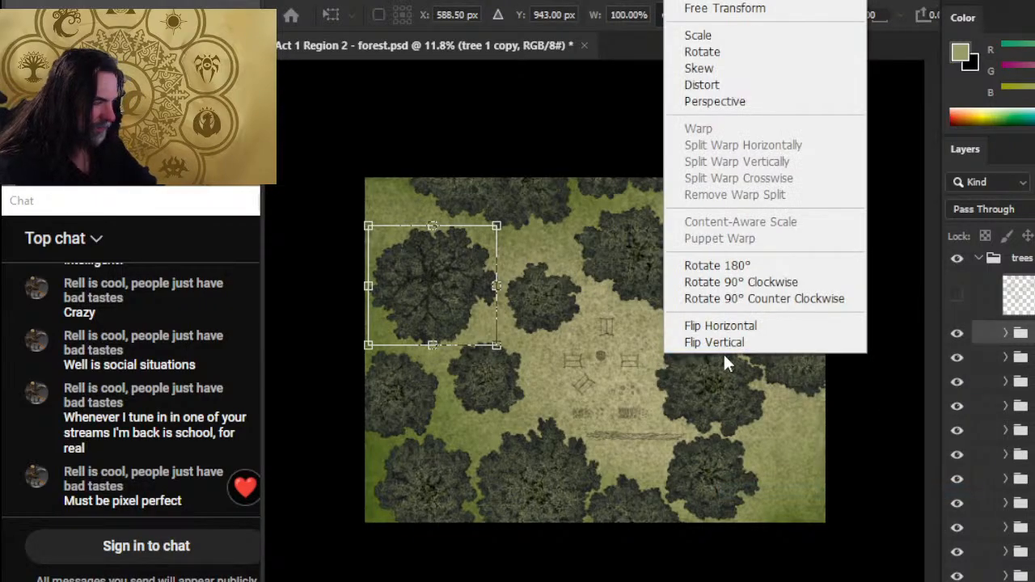
click(778, 326)
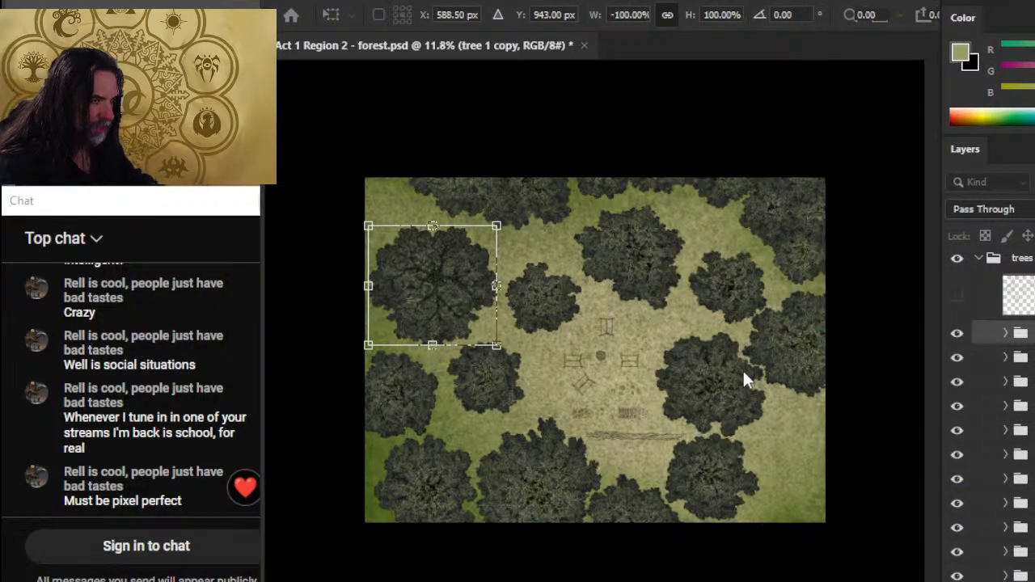
key(Return)
Step: Move the flipped tree 1 copy from the map's northwest area to its southeastern edge
key(v)
drag(508, 331, 767, 462)
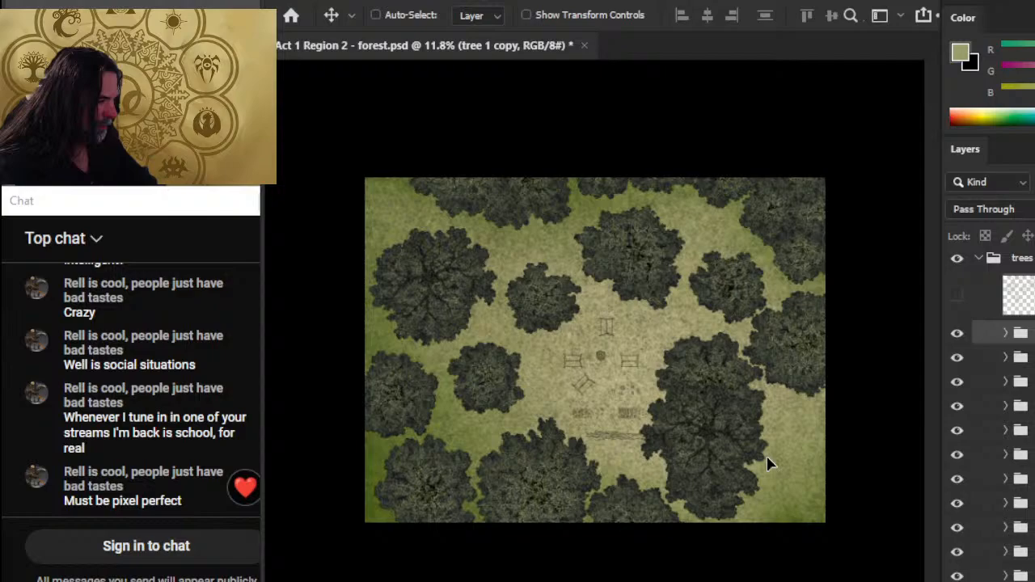
mouse_move(841, 418)
mouse_down()
mouse_move(836, 407)
mouse_move(801, 431)
mouse_move(748, 407)
mouse_up()
Step: Rotate the tree 1 copy group with Free Transform at the map's southeastern edge
key(l)
right_click(722, 381)
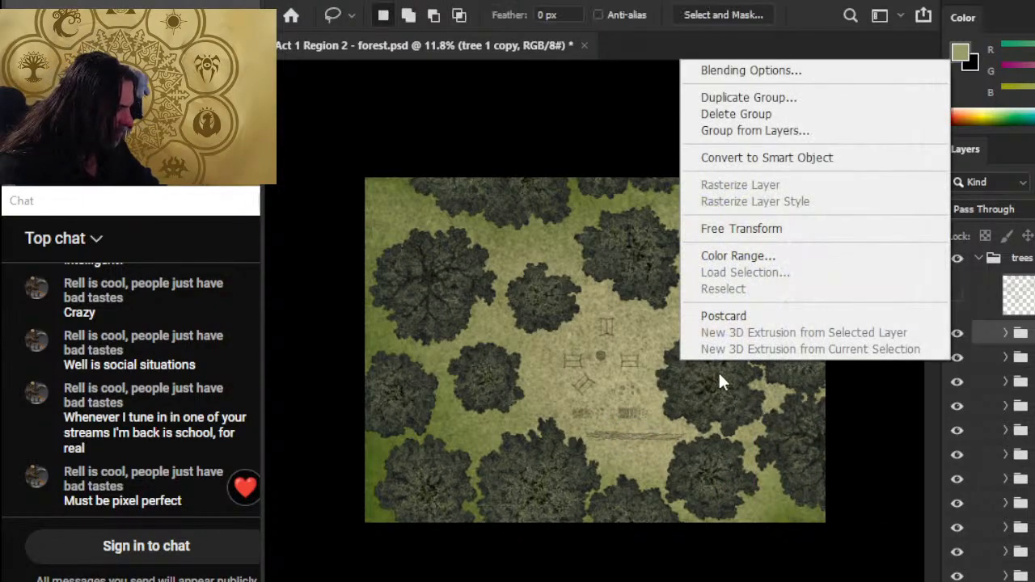
click(808, 229)
drag(776, 210, 873, 331)
key(Return)
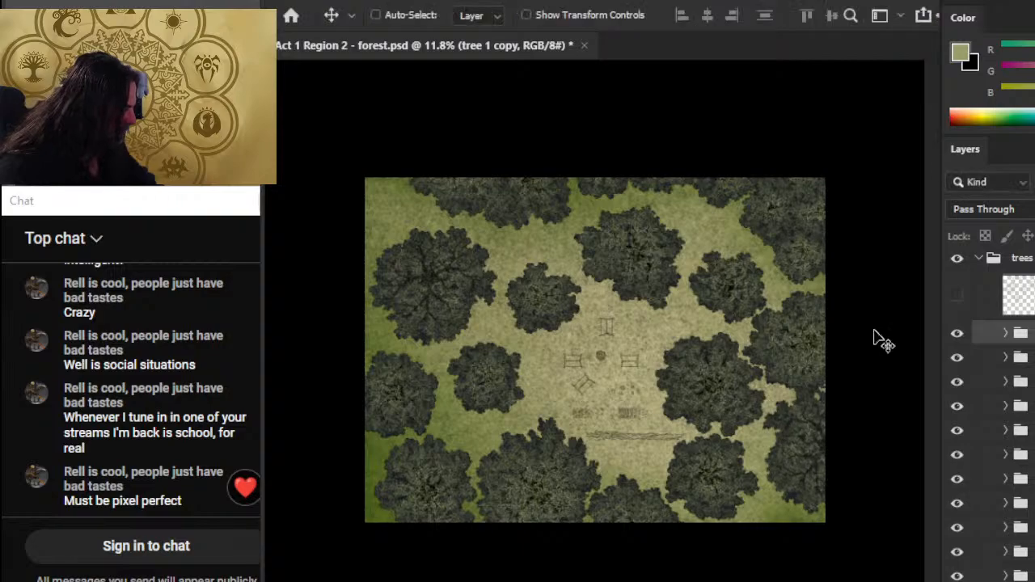
Step: Rotate the tree 1 copy group once more with Free Transform and adjust its position along the southeastern map edge
key(l)
right_click(820, 353)
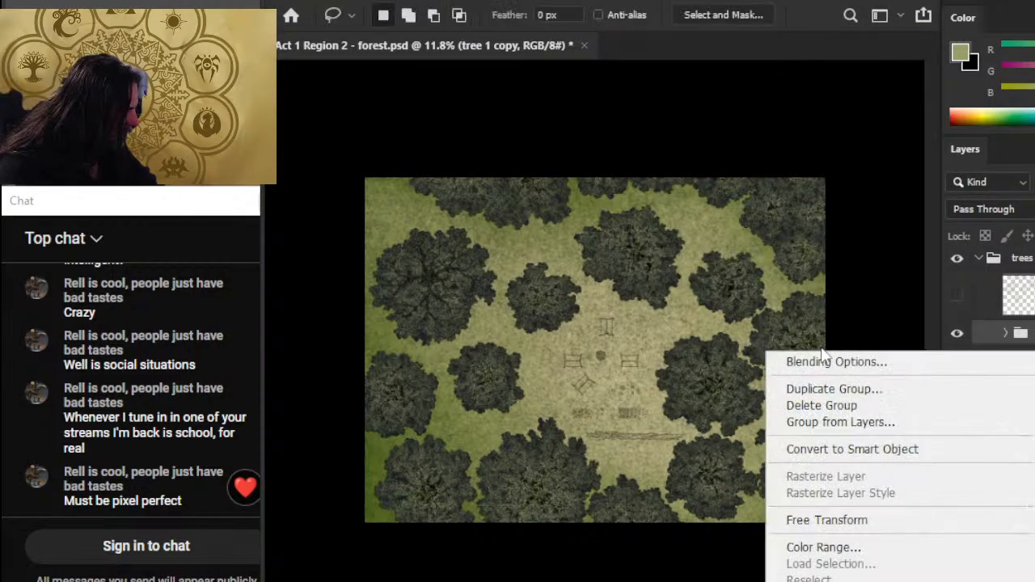
click(880, 521)
drag(828, 417, 757, 304)
key(Return)
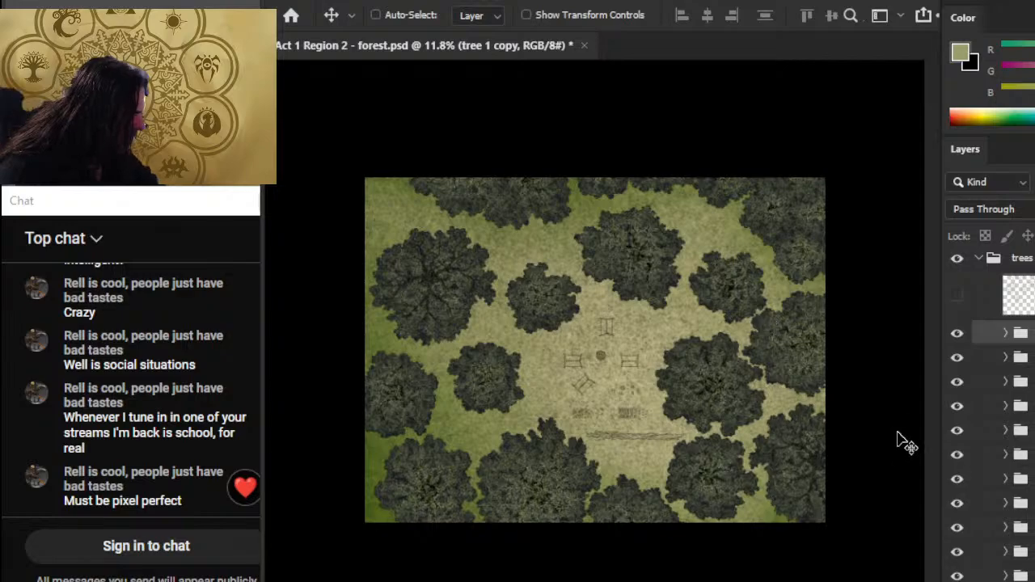
drag(897, 432, 865, 481)
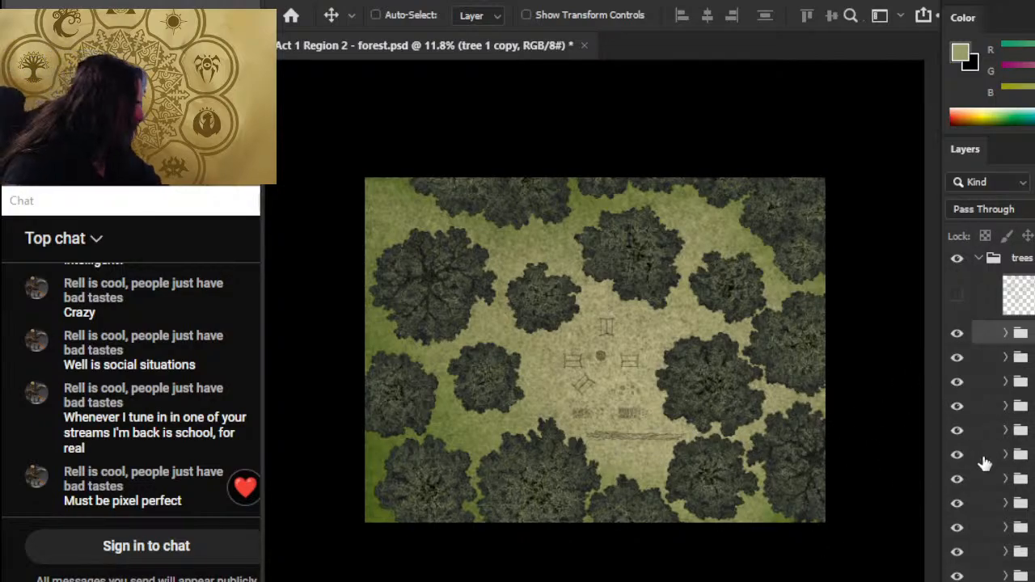
Step: Identify the tree 8 group by toggling group visibility, duplicate it within the forest map document, and name the copy tree 8 reverse
click(953, 482)
click(955, 483)
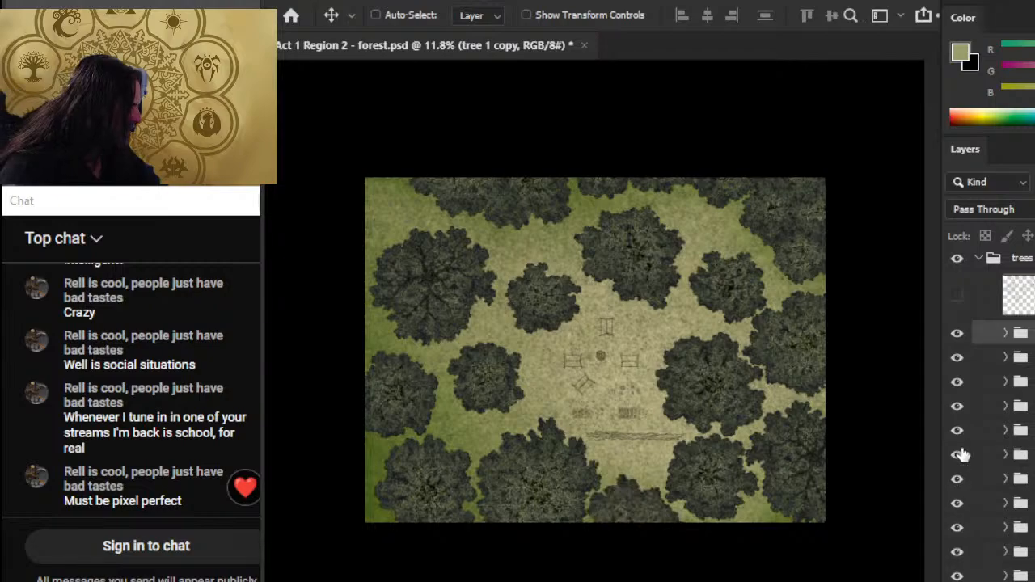
click(958, 529)
click(958, 530)
right_click(982, 532)
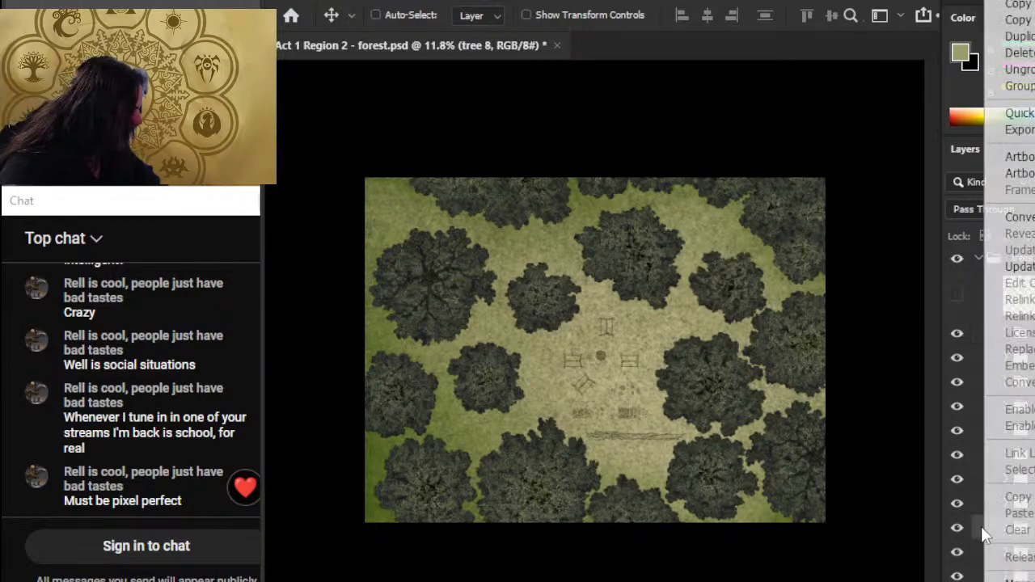
click(1019, 36)
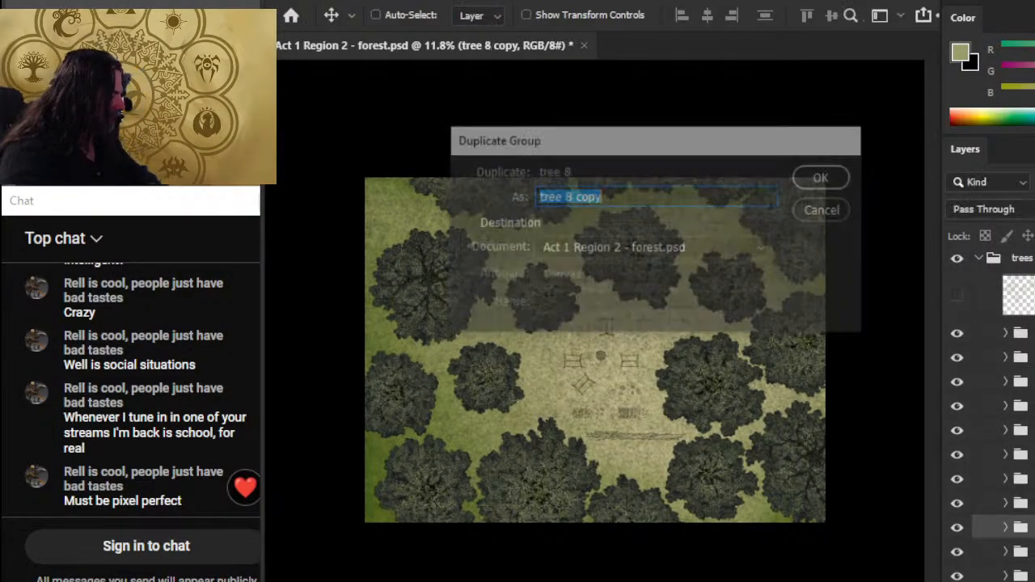
key(Return)
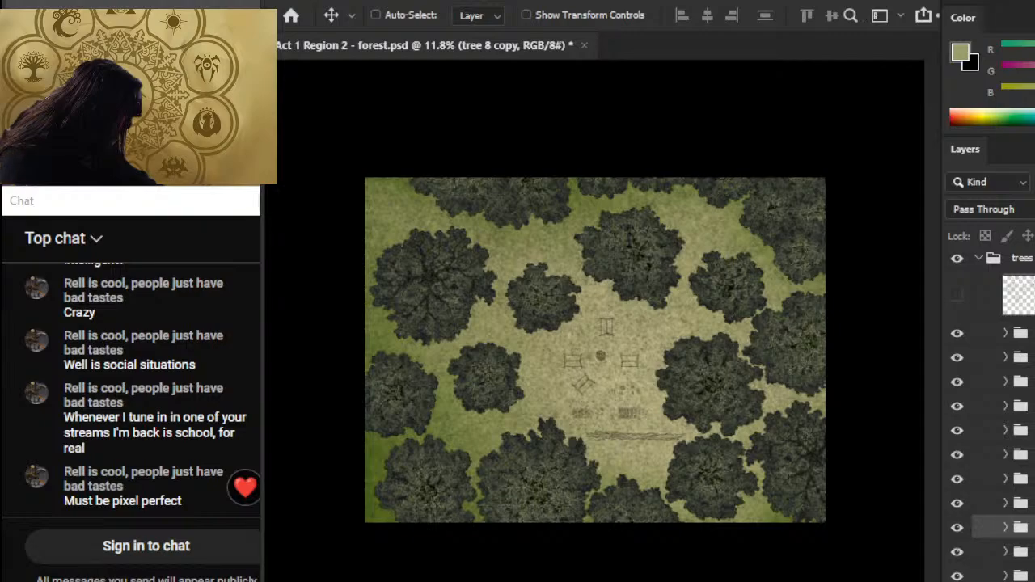
key(Return)
Step: Flip the tree 8 reverse group horizontally with Free Transform and move it to the map's northwestern edge
key(l)
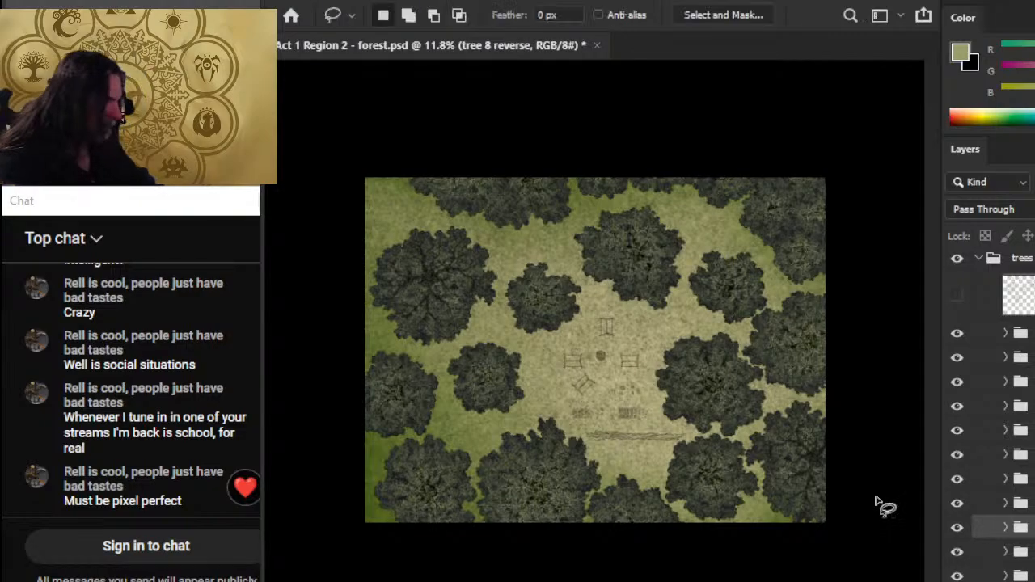
right_click(728, 361)
click(825, 231)
right_click(723, 277)
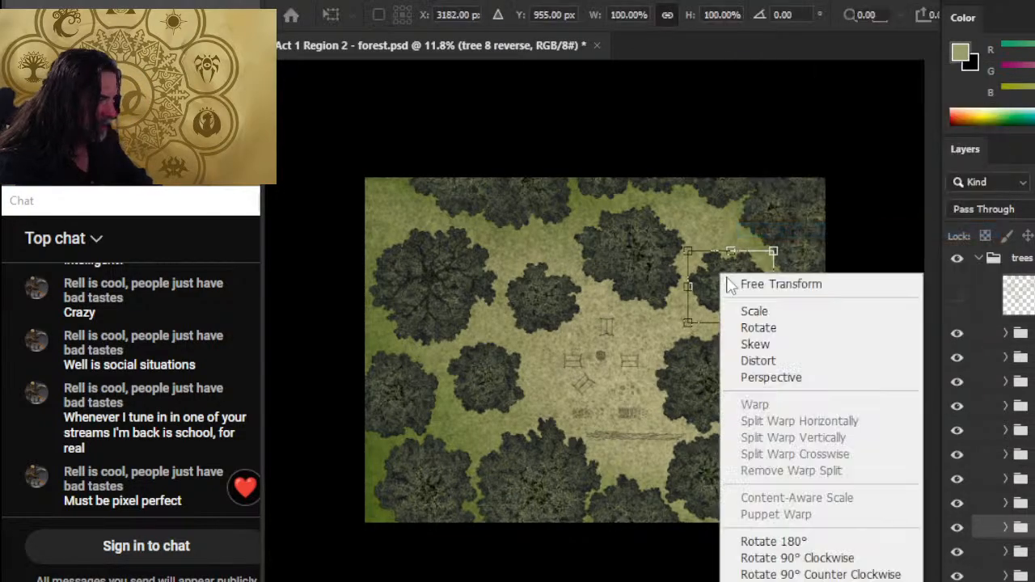
click(768, 581)
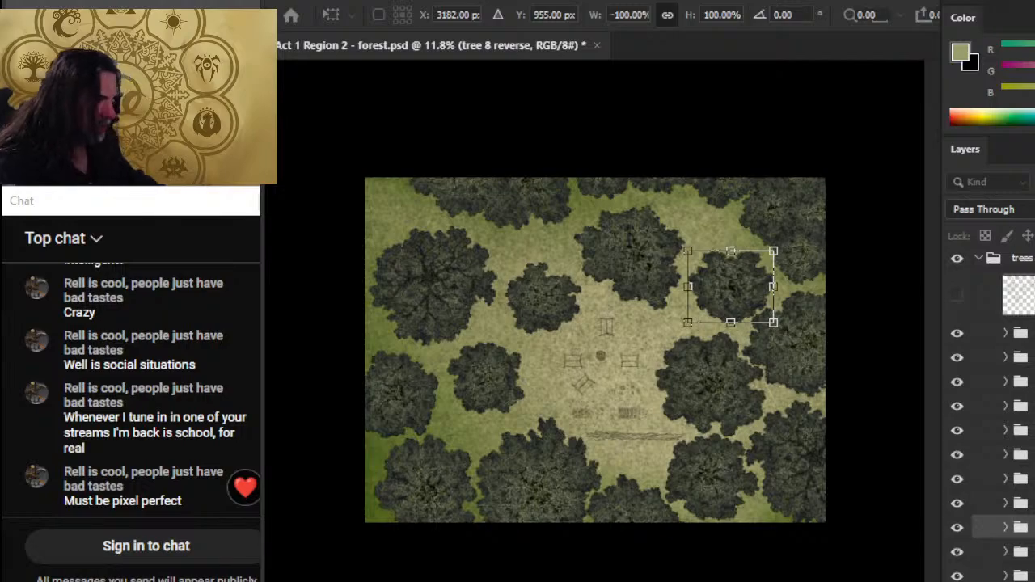
key(Return)
key(v)
mouse_move(767, 480)
mouse_down()
mouse_move(412, 418)
mouse_move(473, 384)
mouse_move(461, 400)
mouse_up()
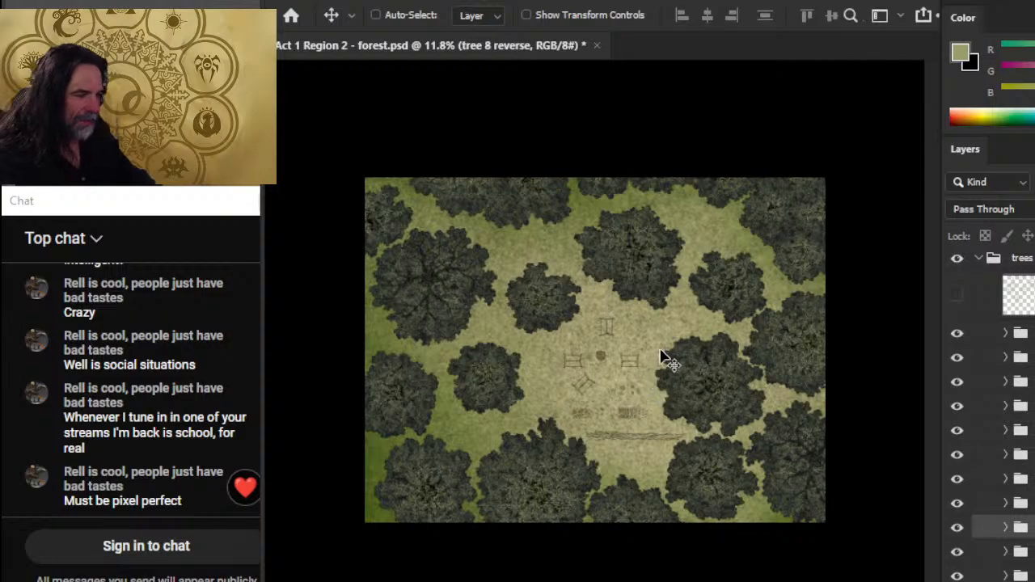
Step: Examine the central campsite sketches, brush patches, rocks and log up close, and the tree arrangement across the whole map
key(z)
drag(662, 357, 644, 342)
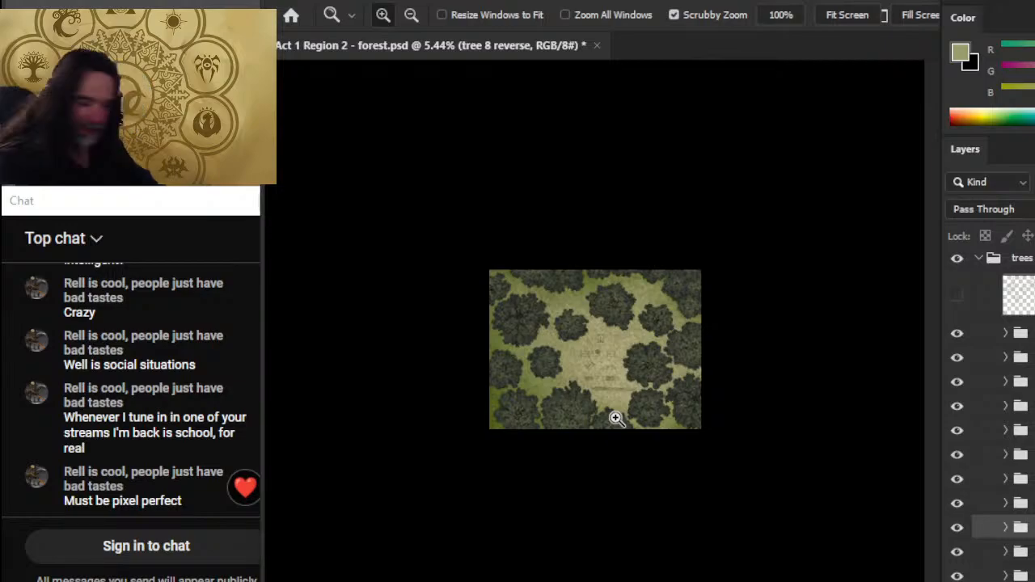
key(ctrl+0)
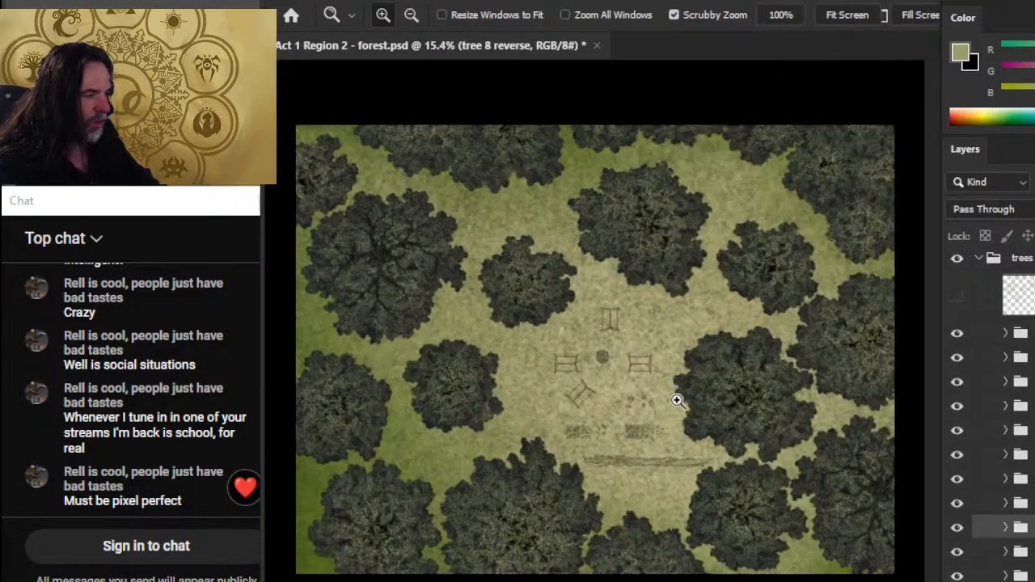
click(637, 402)
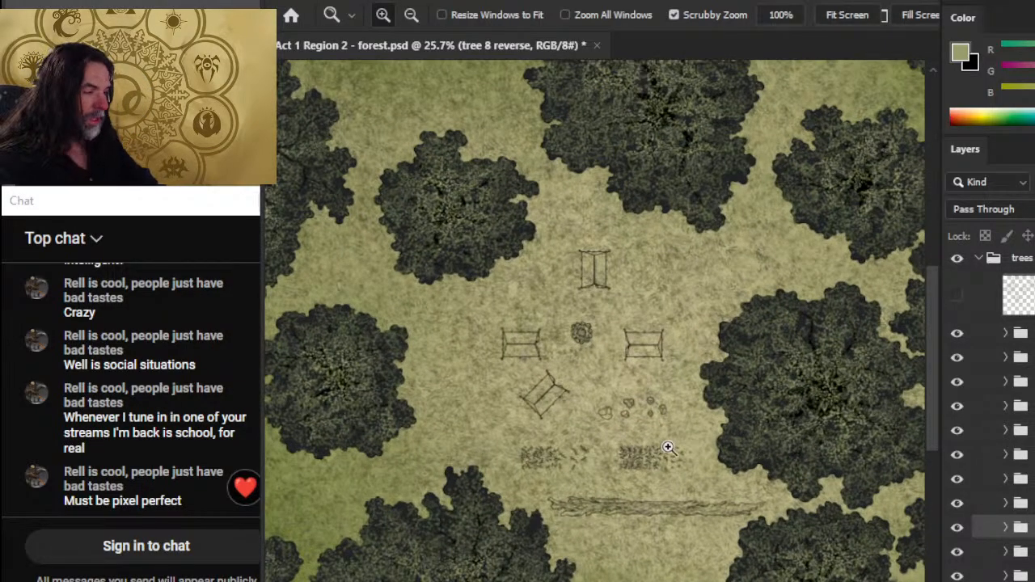
click(667, 490)
scroll(752, 518, down, 2)
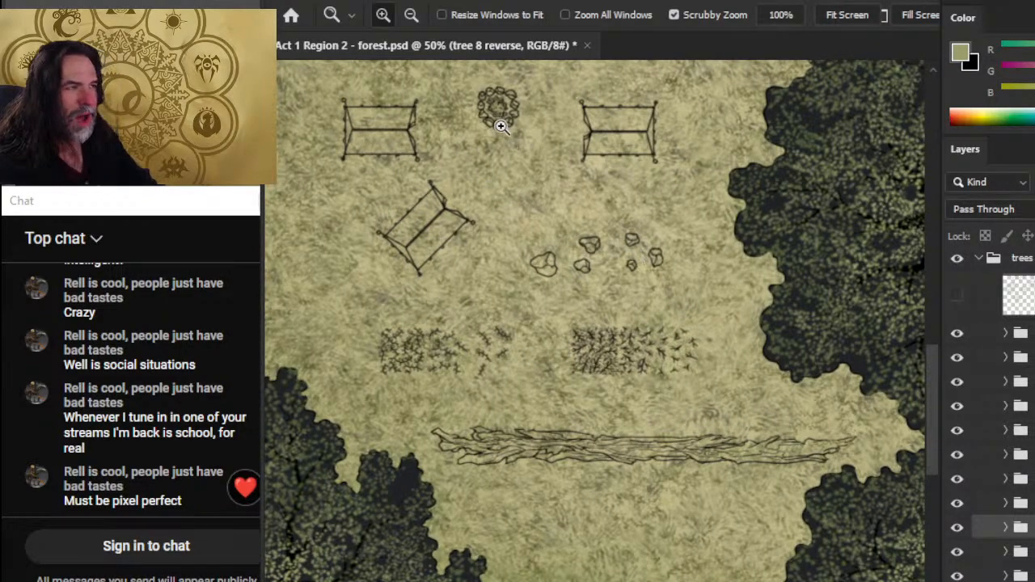
mouse_move(480, 175)
mouse_down()
mouse_move(528, 351)
mouse_move(606, 160)
mouse_up()
drag(522, 339, 596, 388)
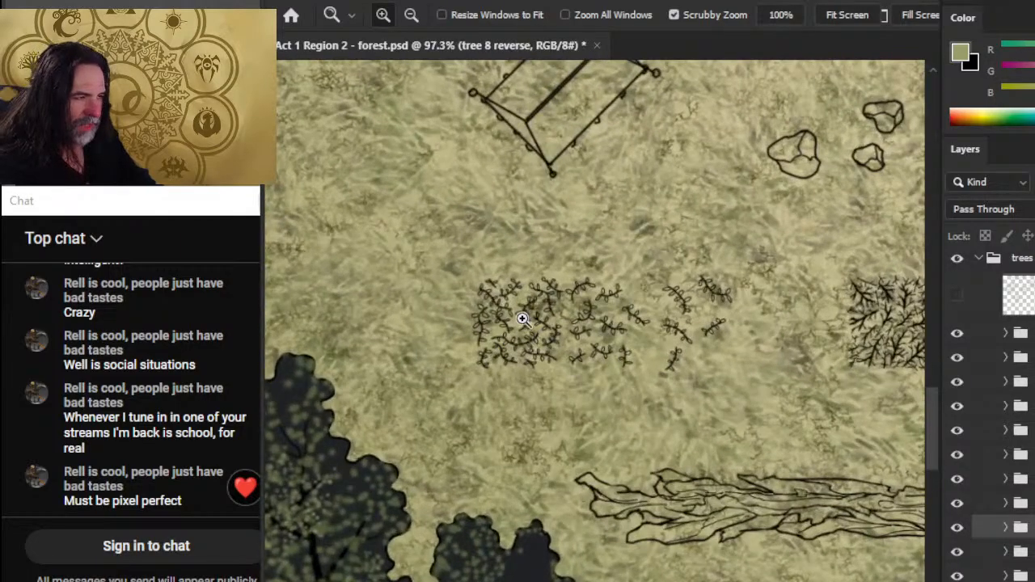
drag(676, 341, 605, 320)
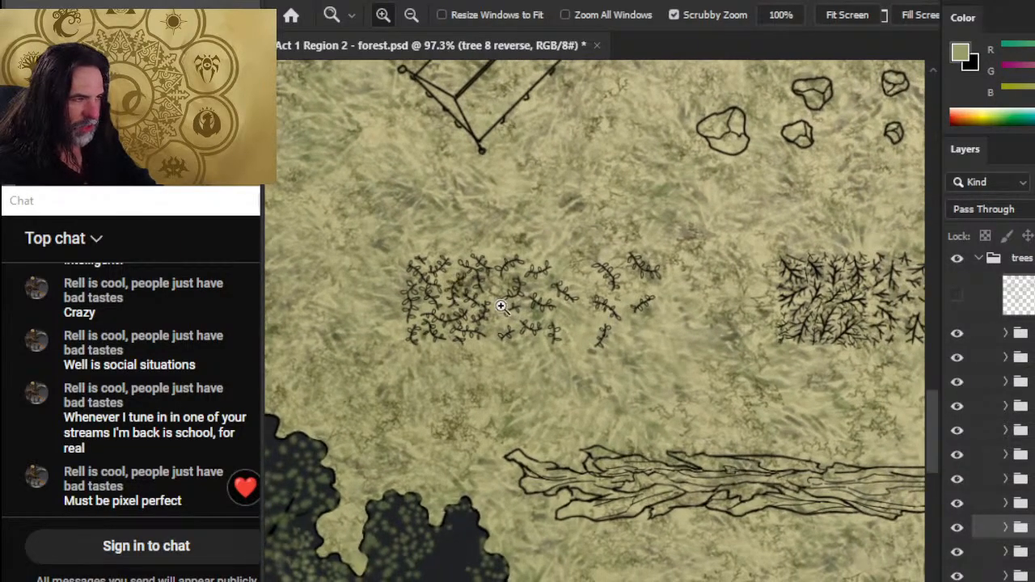
drag(781, 365, 529, 376)
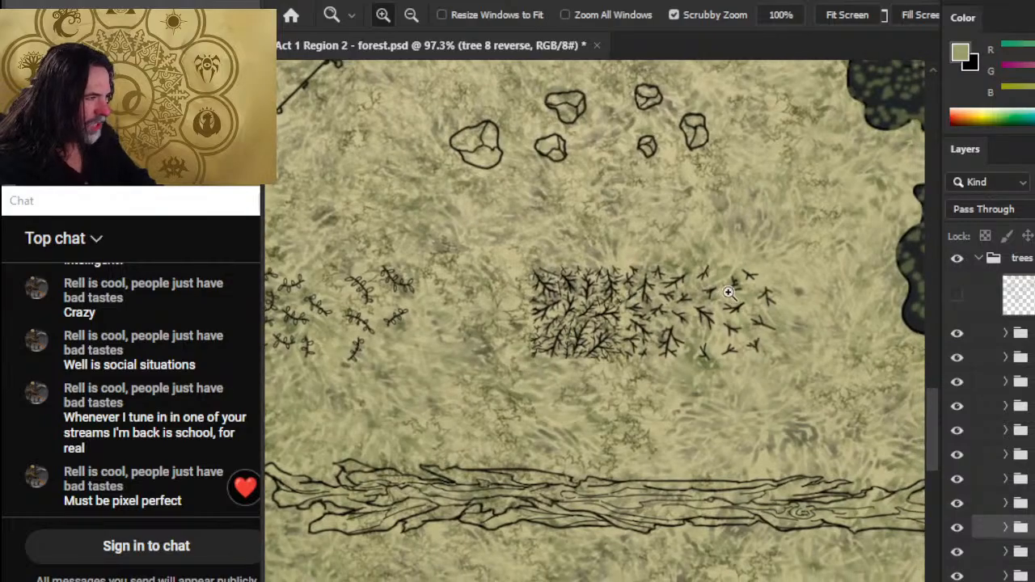
drag(706, 349, 628, 348)
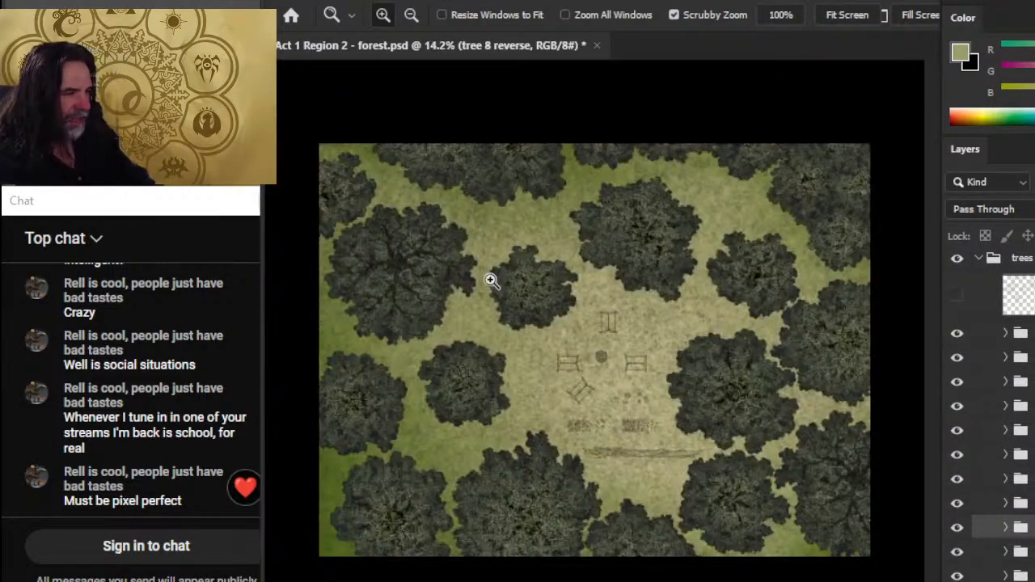
drag(621, 399, 686, 402)
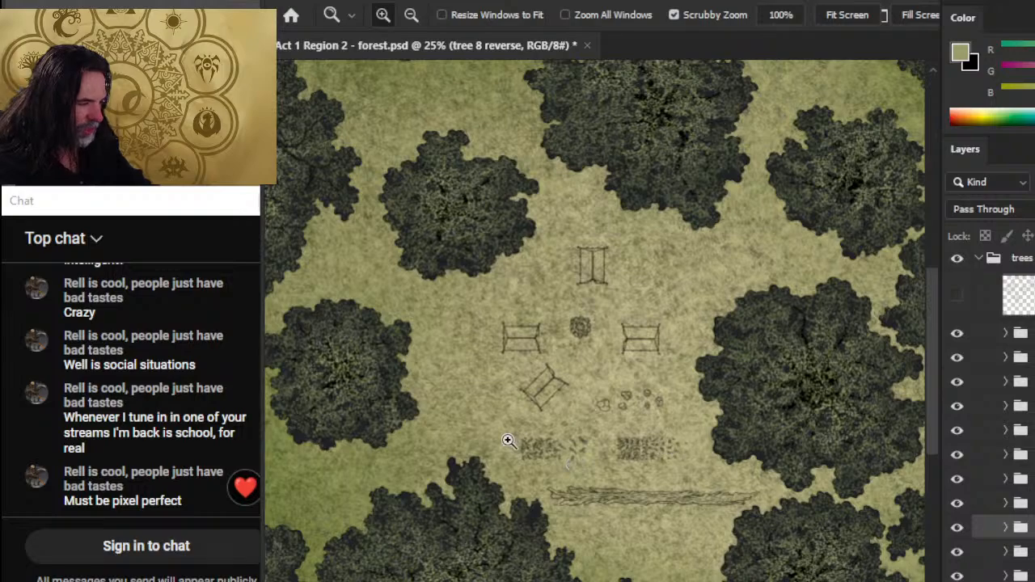
drag(432, 427, 525, 349)
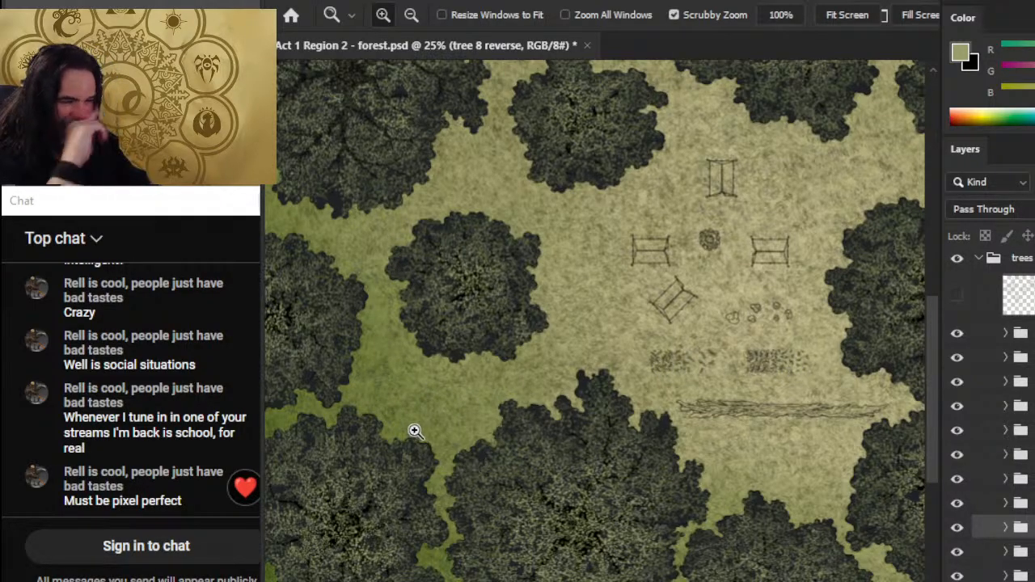
drag(758, 429, 591, 296)
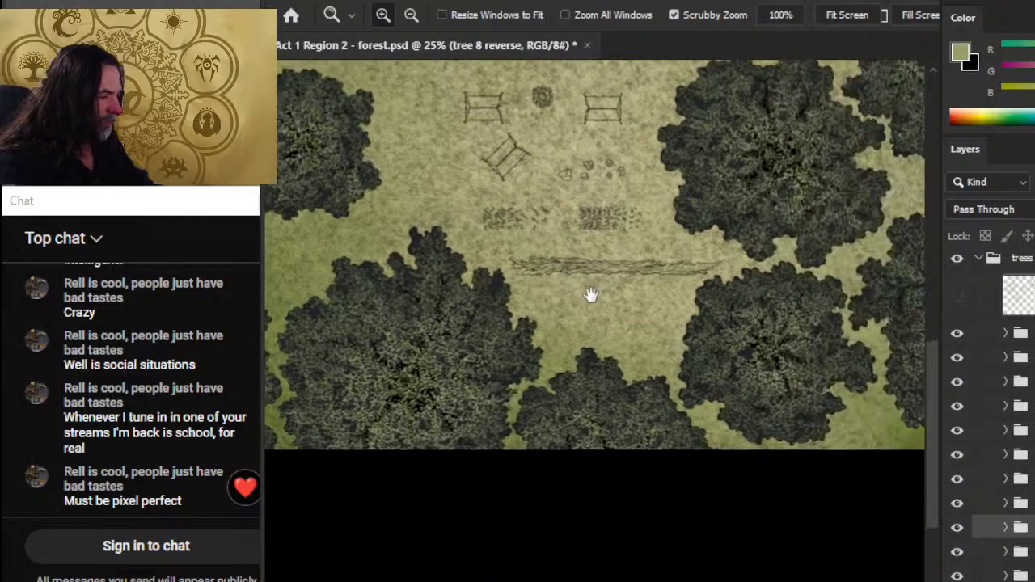
drag(675, 351, 531, 249)
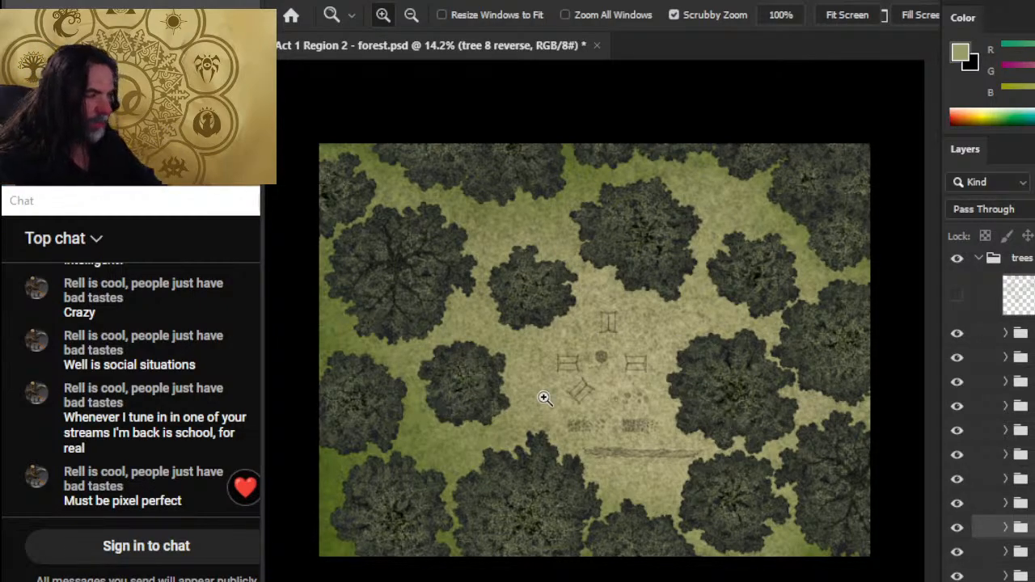
drag(612, 356, 607, 404)
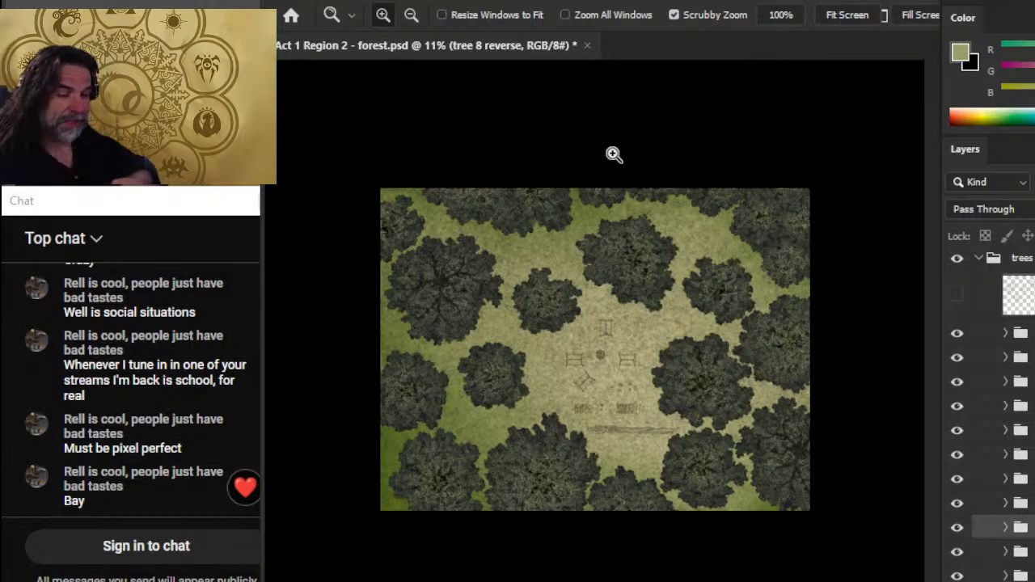
Step: Switch from the forest map in Photoshop to another open application window
key(alt+Tab)
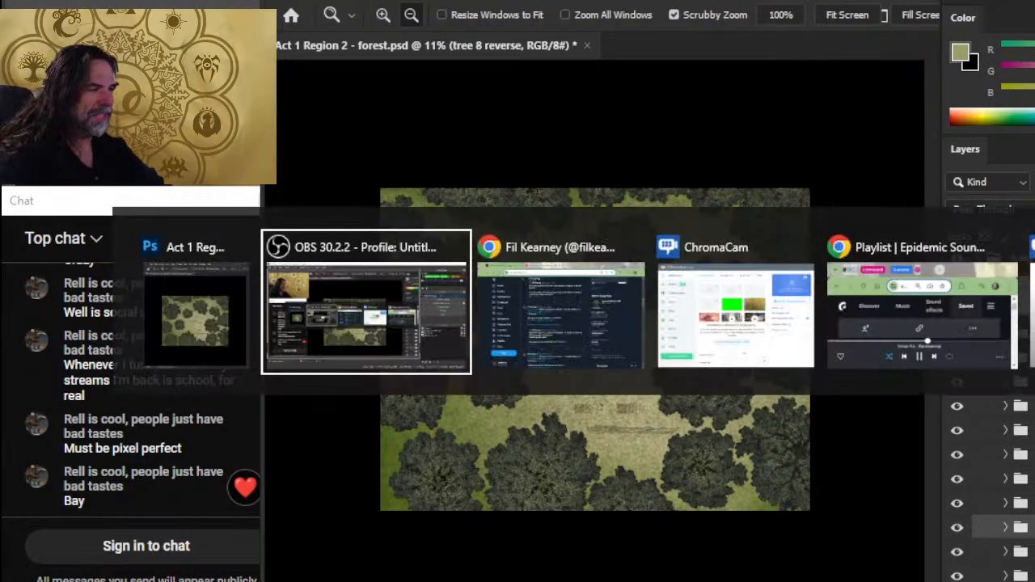